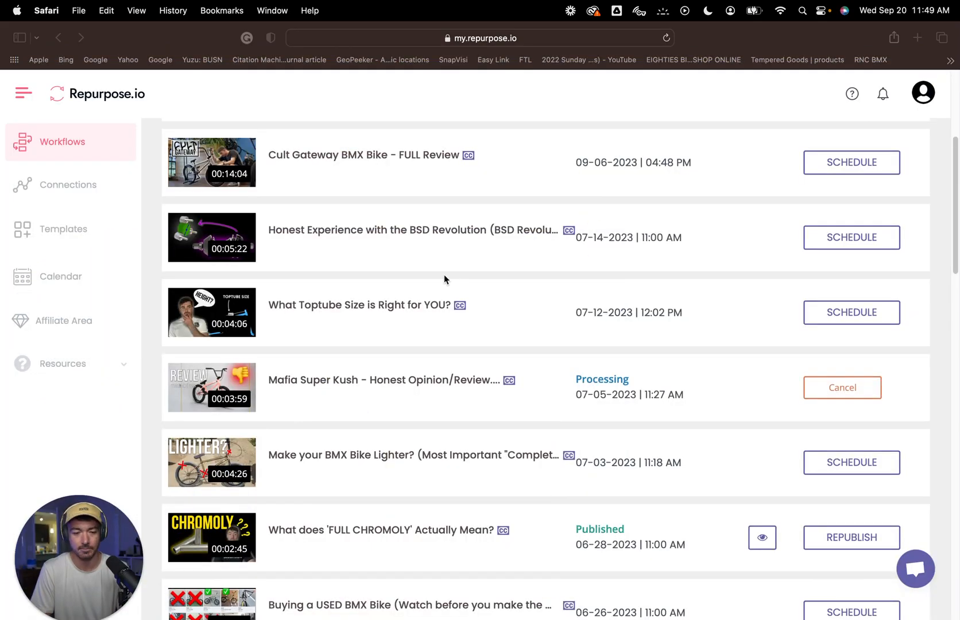
Step: Switch from the Repurpose.io workflow page to the Keynote slide with the BMX Nerds content distribution diagram
scroll(444, 275, up, 5)
key(ctrl+Right)
key(ctrl+Right)
key(ctrl+Right)
key(ctrl+Right)
key(ctrl+Right)
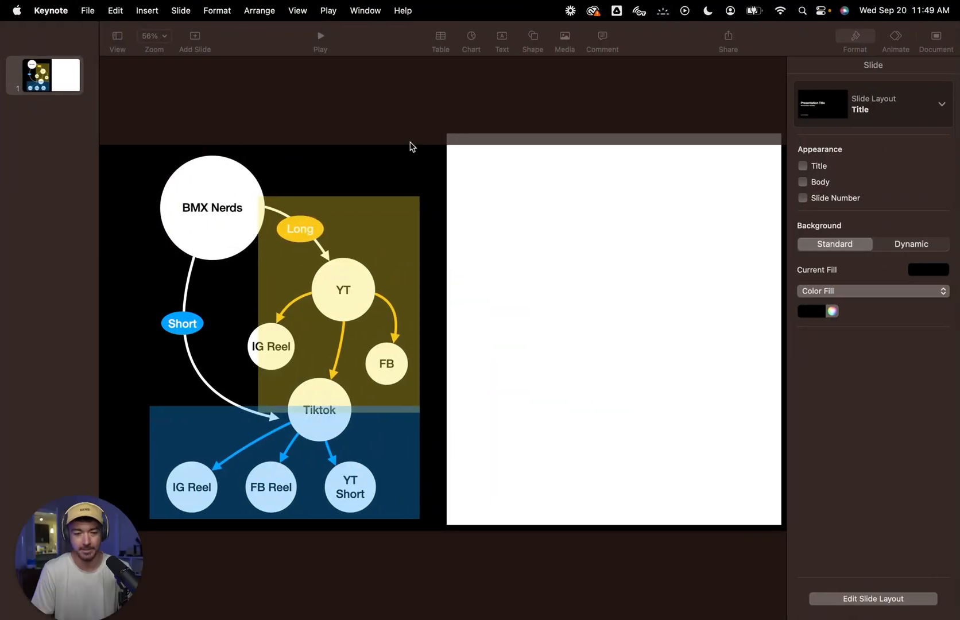
click(385, 103)
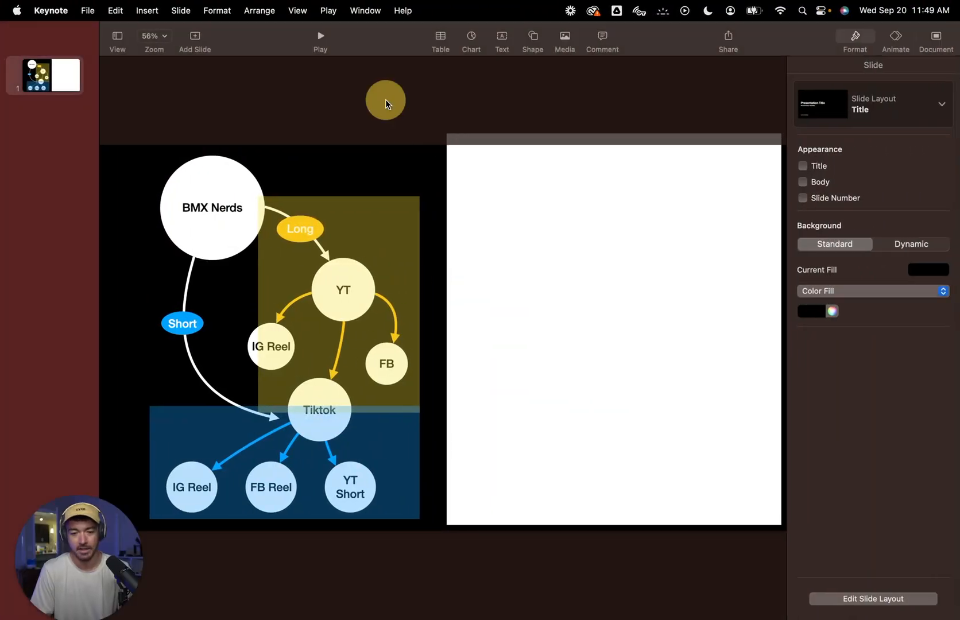
click(225, 198)
click(281, 154)
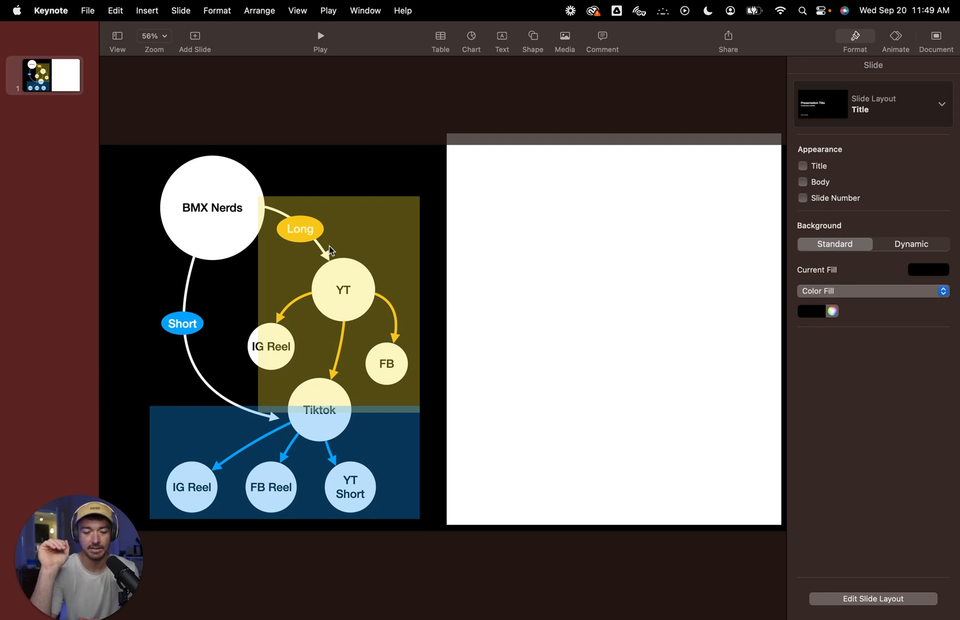
Step: Send the translucent yellow rectangle around the Long branch to the back, behind the circles and arrows
click(379, 259)
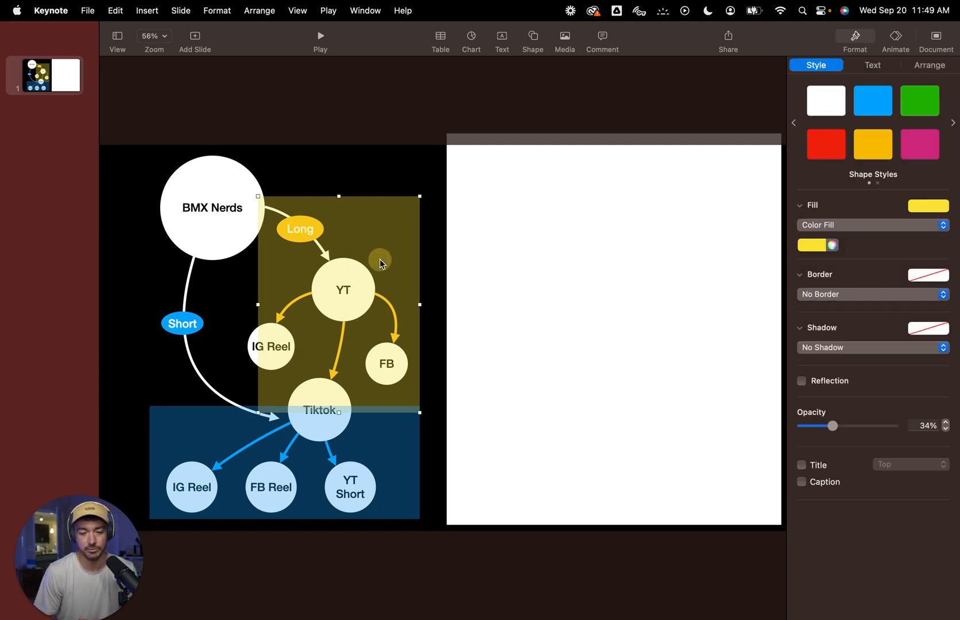
right_click(381, 259)
click(418, 281)
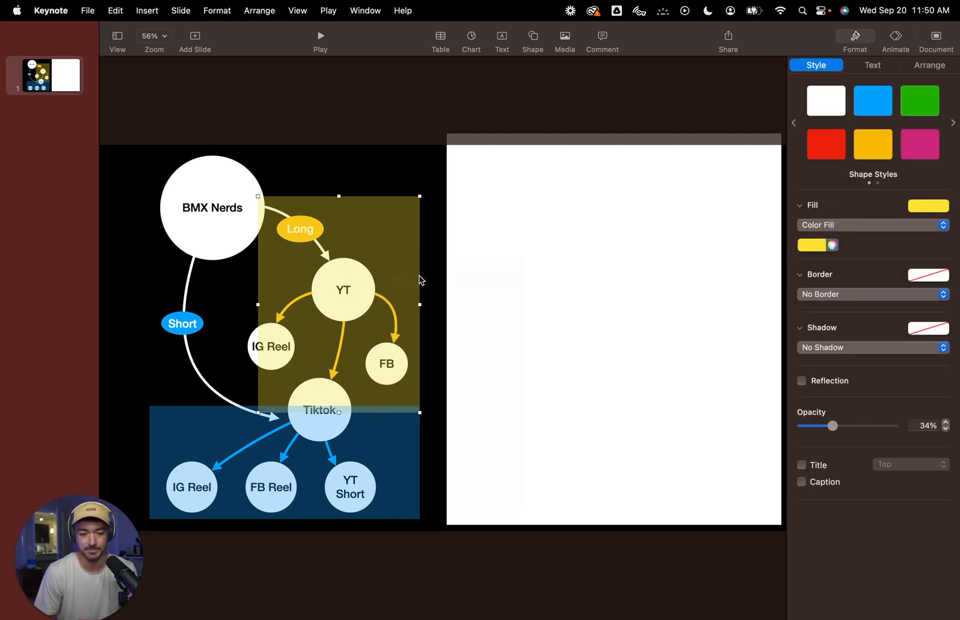
click(384, 174)
Step: Examine the Long branch from YT to IG Reel, Tiktok and FB, and the Short arrow from BMX Nerds
click(357, 288)
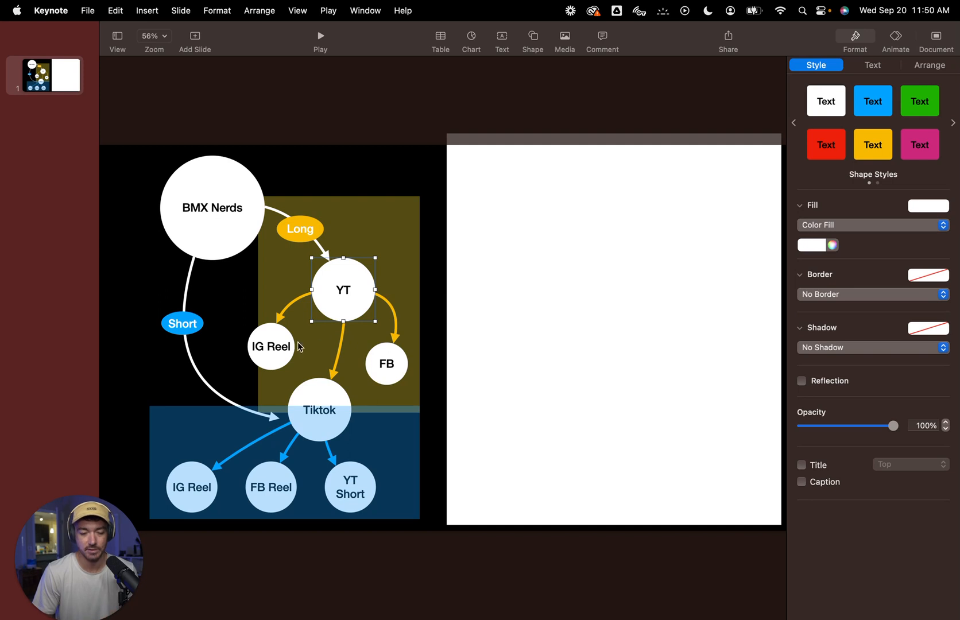
click(277, 352)
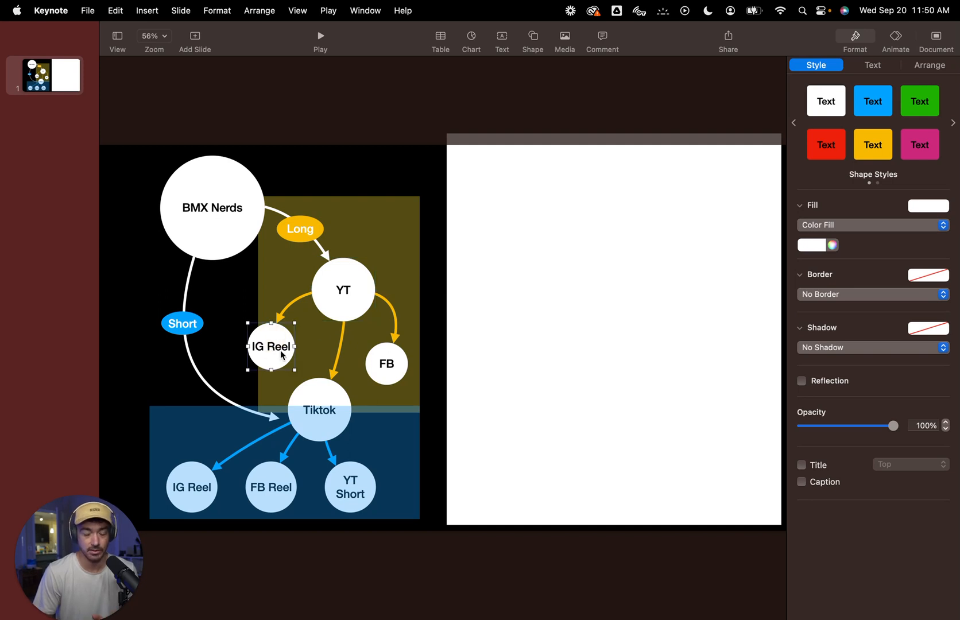
click(325, 388)
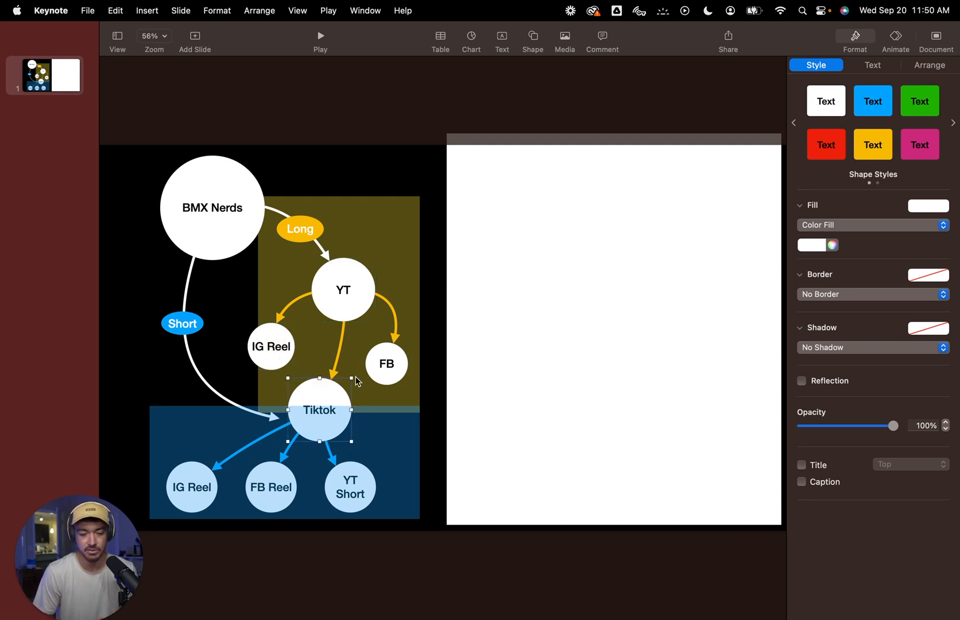
click(383, 366)
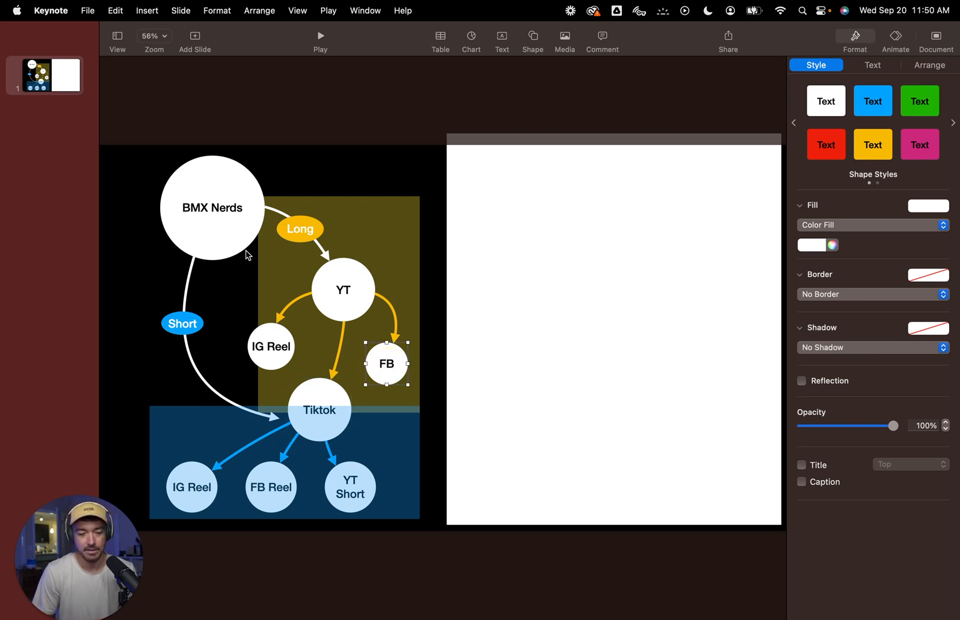
click(337, 295)
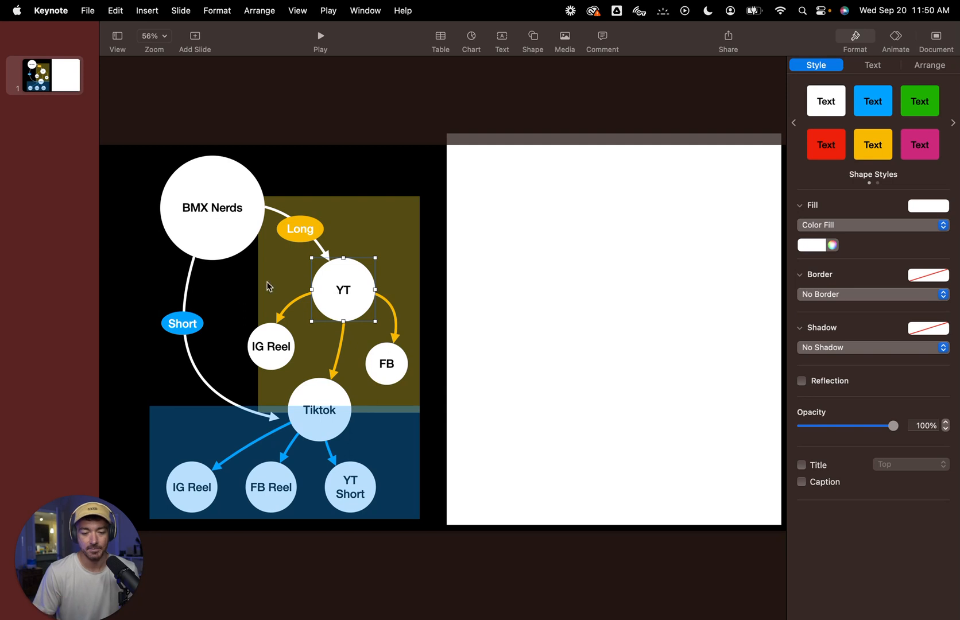
click(190, 307)
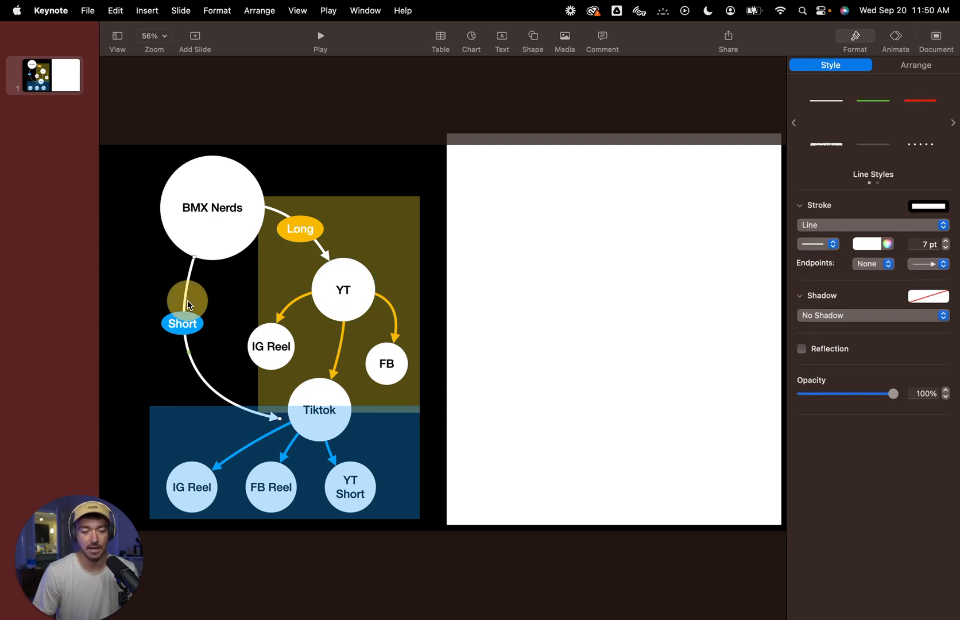
click(227, 317)
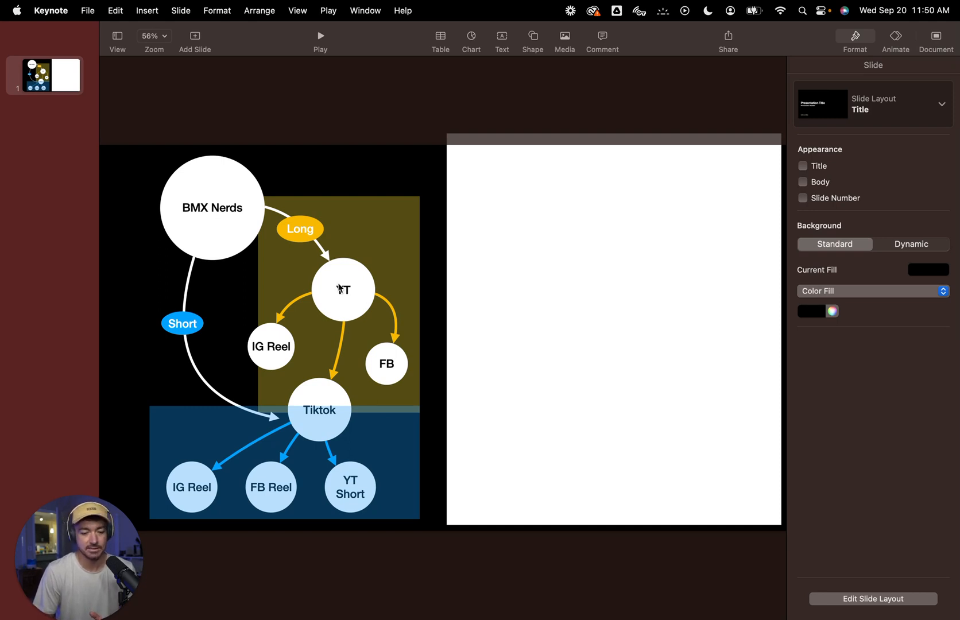
click(187, 299)
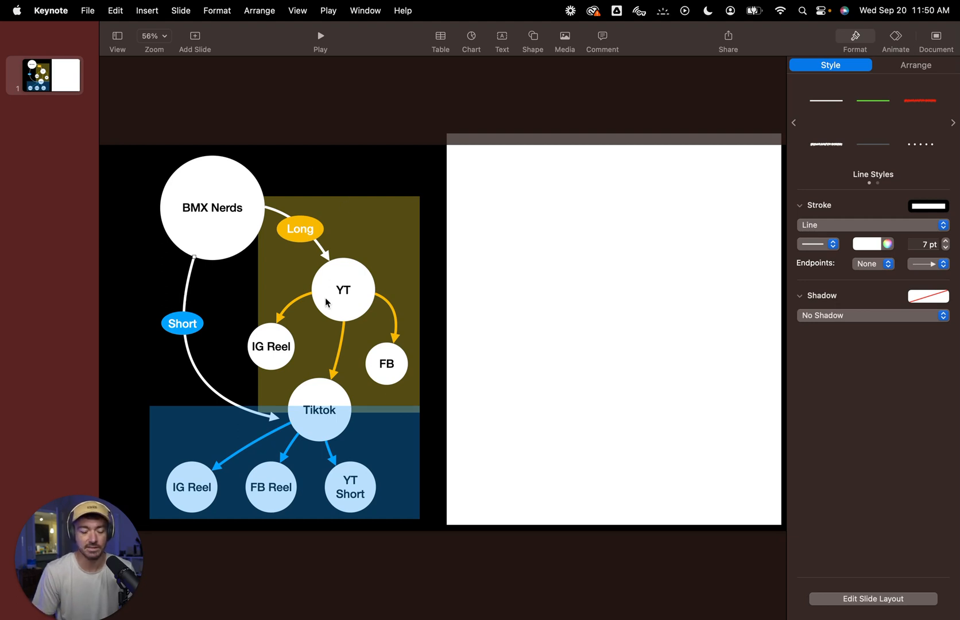
Step: Send the translucent blue rectangle around the Tiktok branch to the back, behind the circles and arrows
click(305, 409)
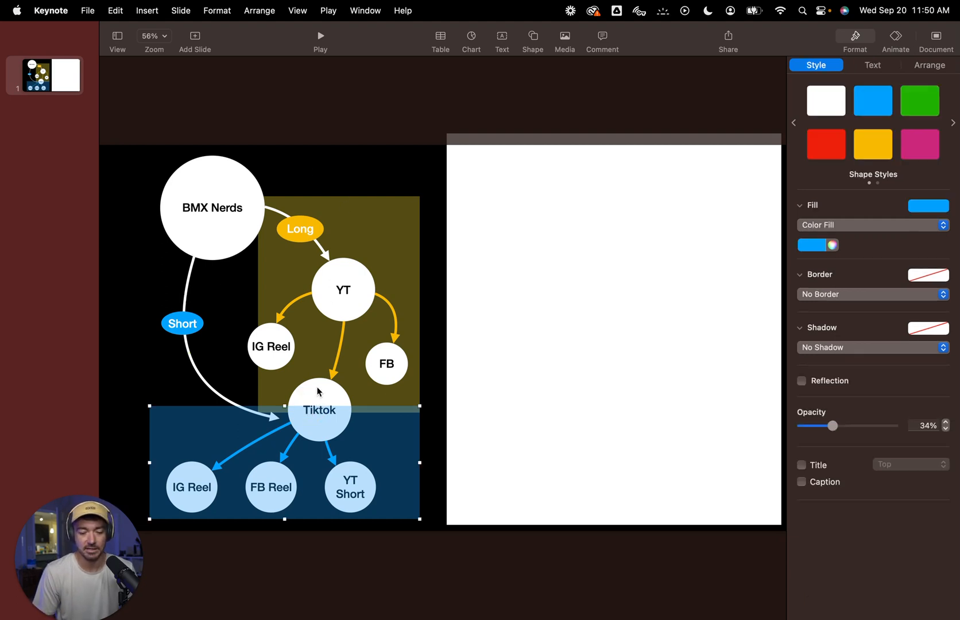
right_click(205, 424)
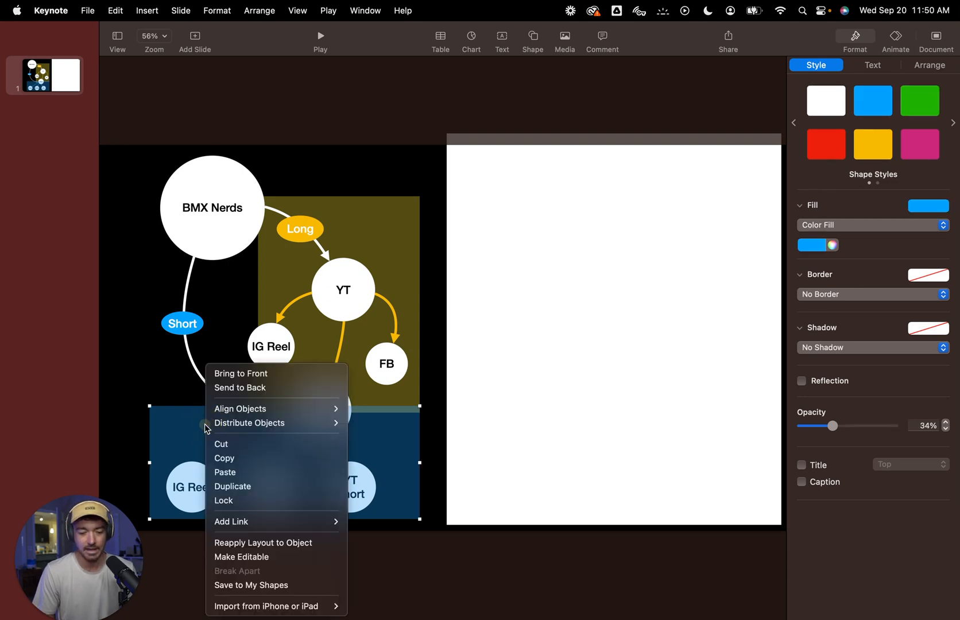
click(246, 389)
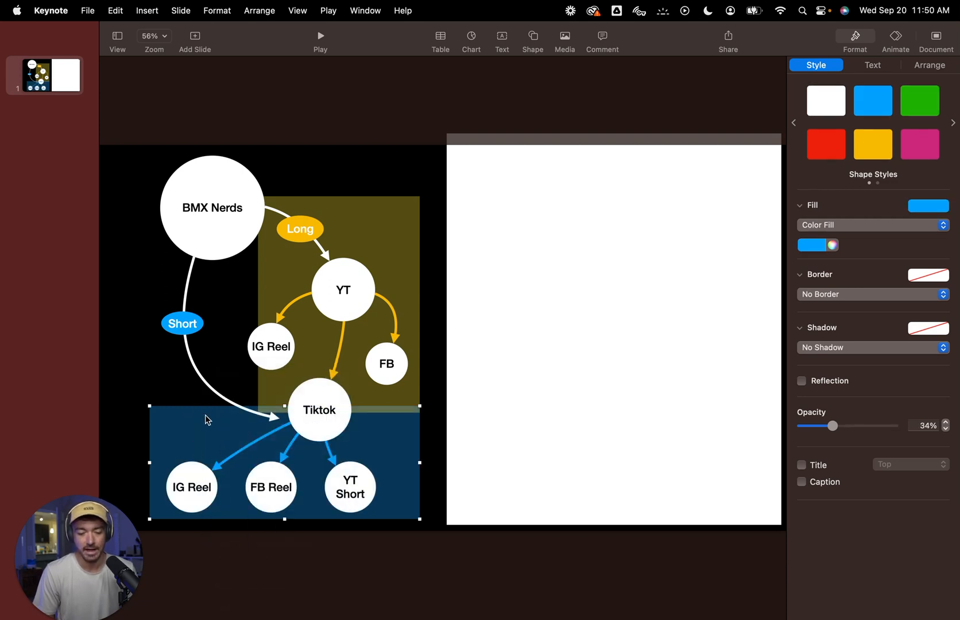
Step: Examine how the Tiktok branch feeds IG Reel, FB Reel and YT Short, and how YT Short relates to YT
click(192, 478)
click(270, 490)
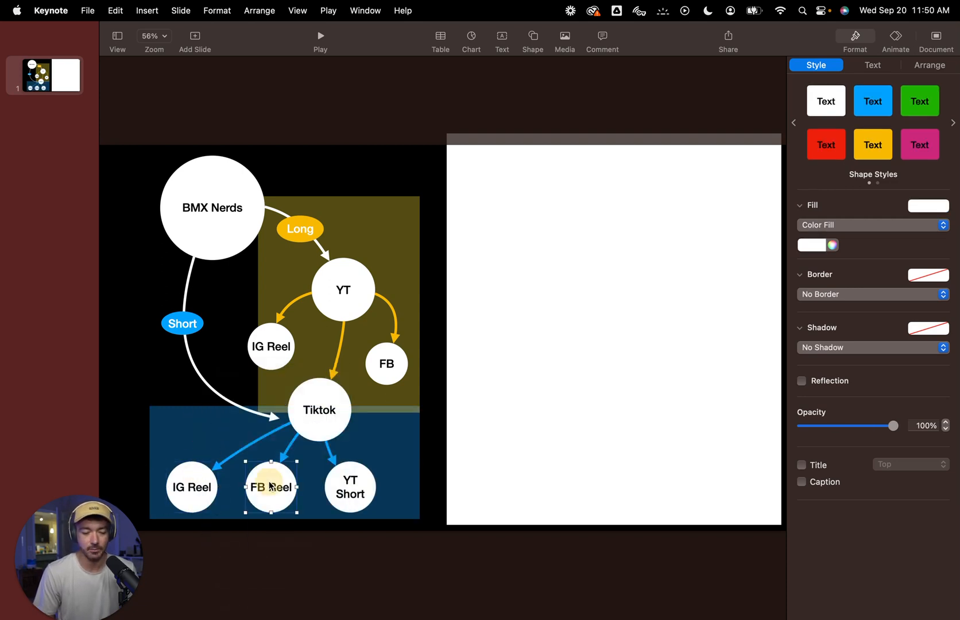
click(337, 489)
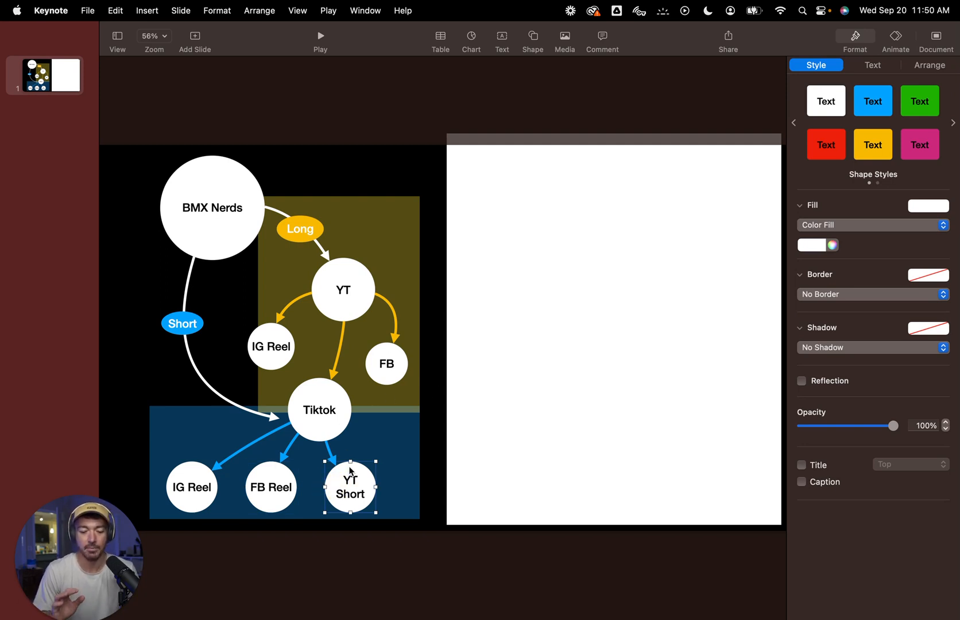
click(241, 382)
click(313, 430)
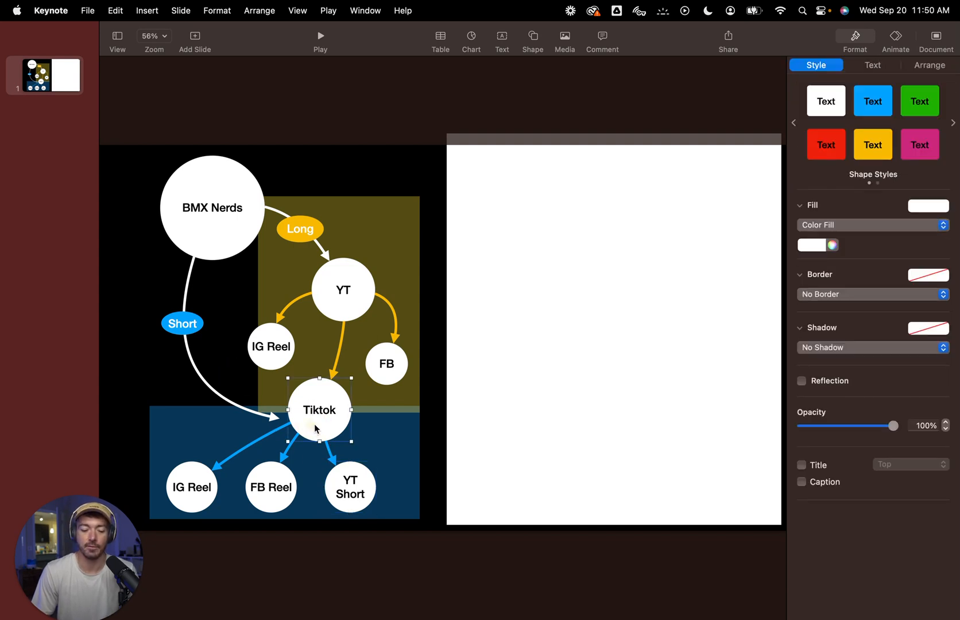
click(369, 483)
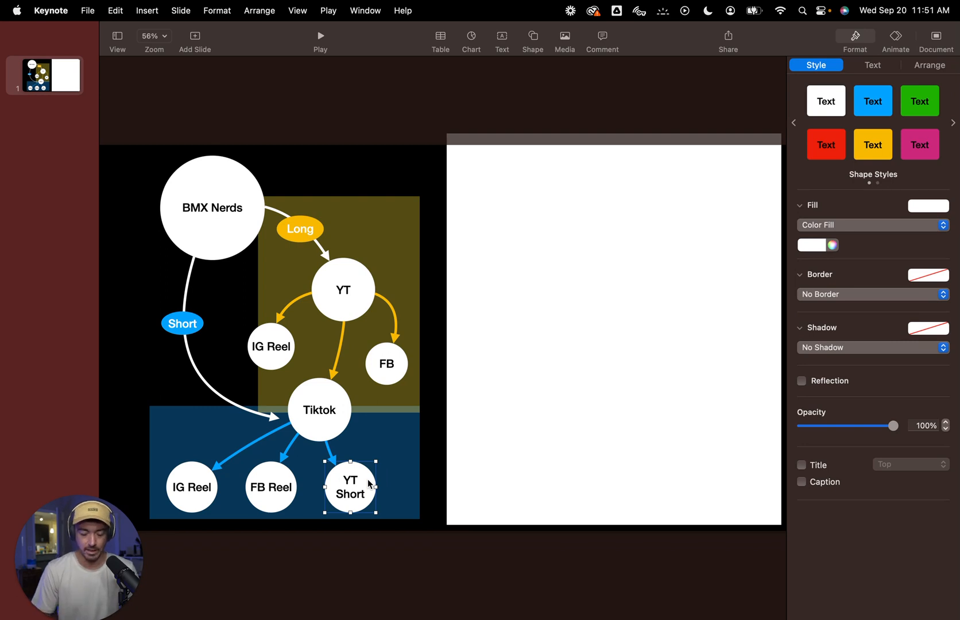
click(352, 307)
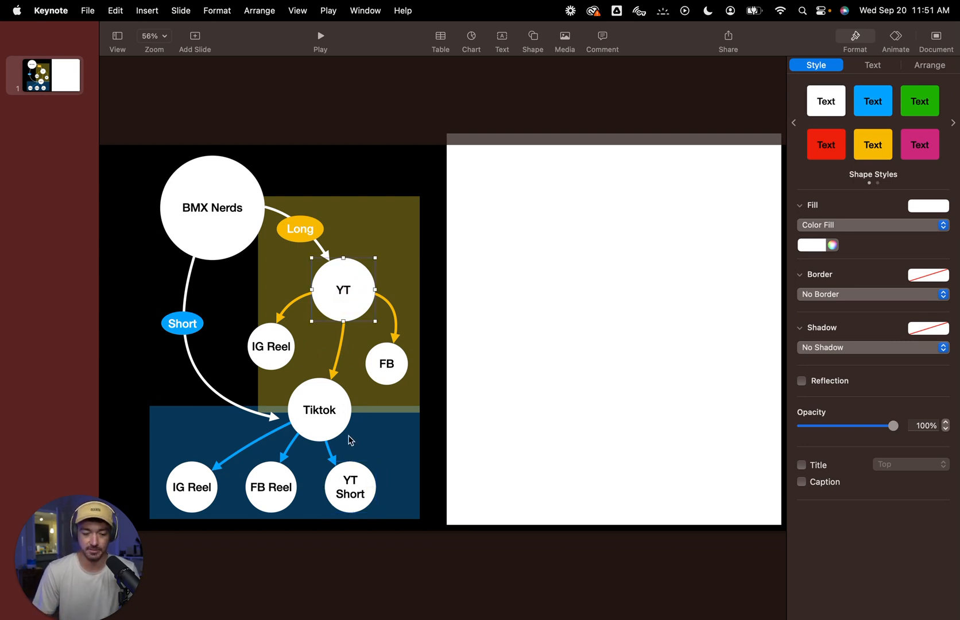
click(370, 484)
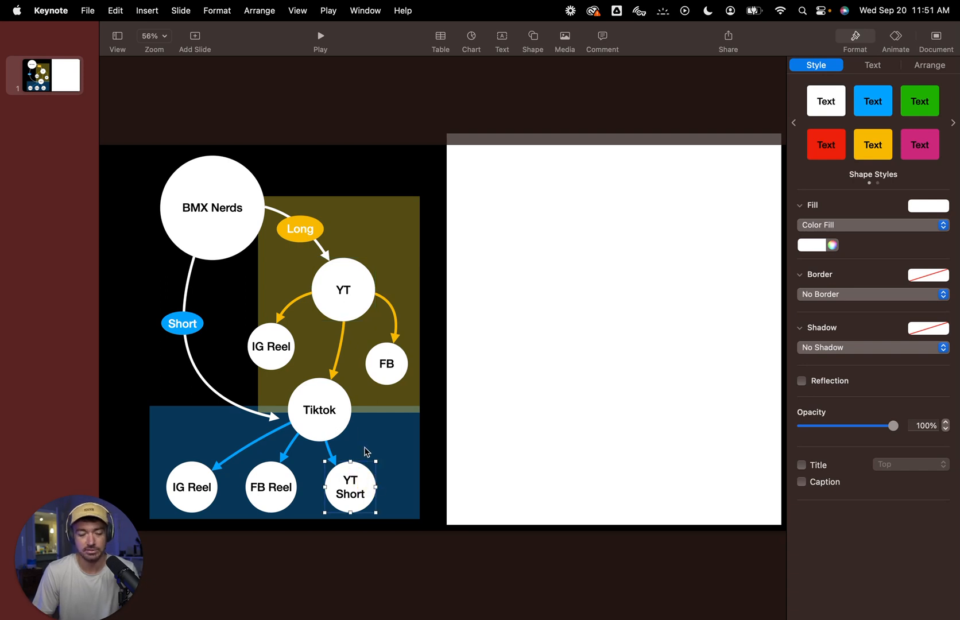
Step: Review the path from YT to IG Reel, Tiktok and FB, and compare YT with YT Short
click(336, 316)
click(278, 339)
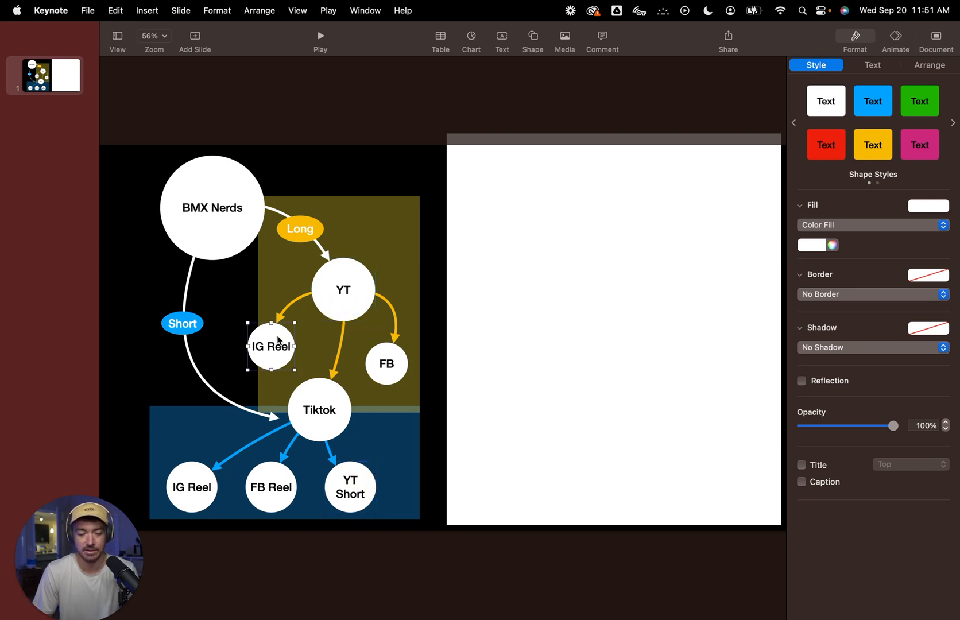
click(320, 385)
click(388, 382)
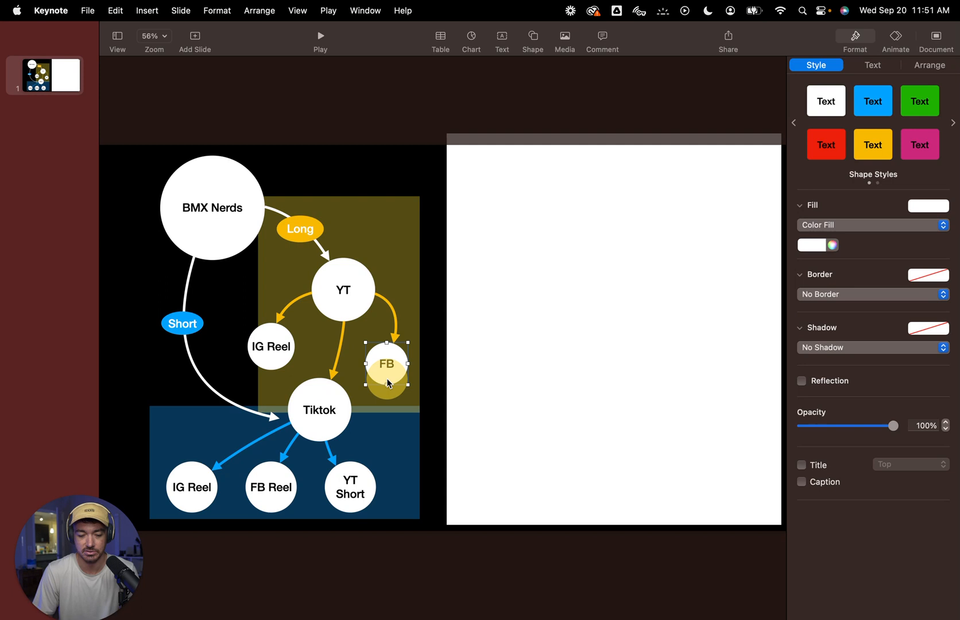
click(328, 402)
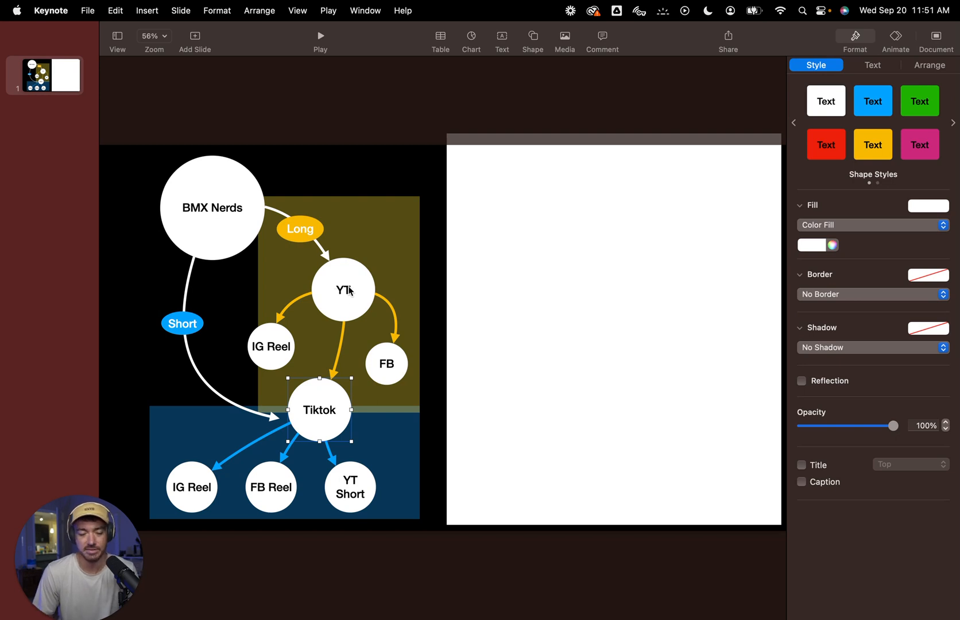
click(346, 279)
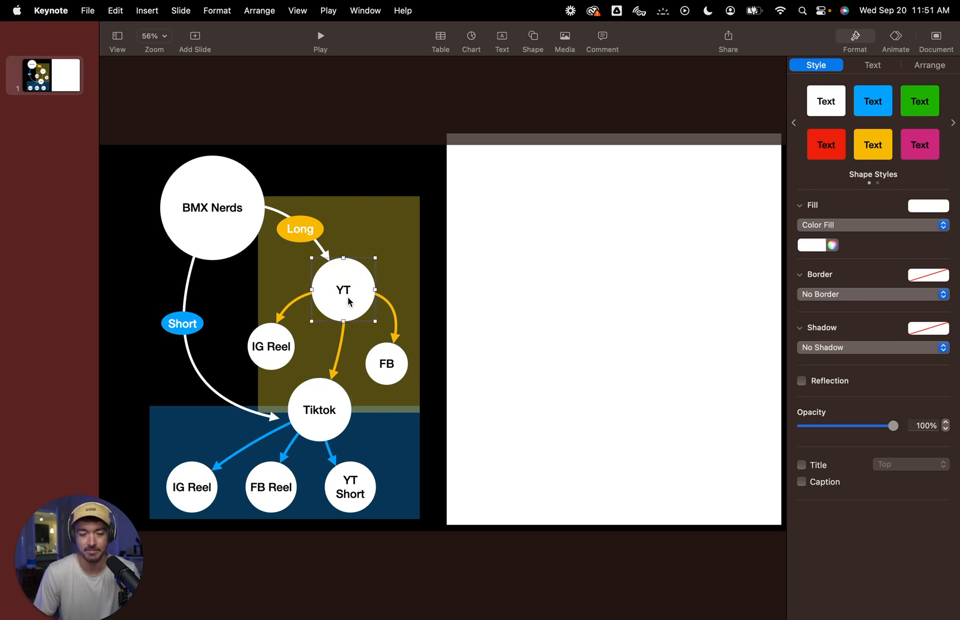
click(363, 488)
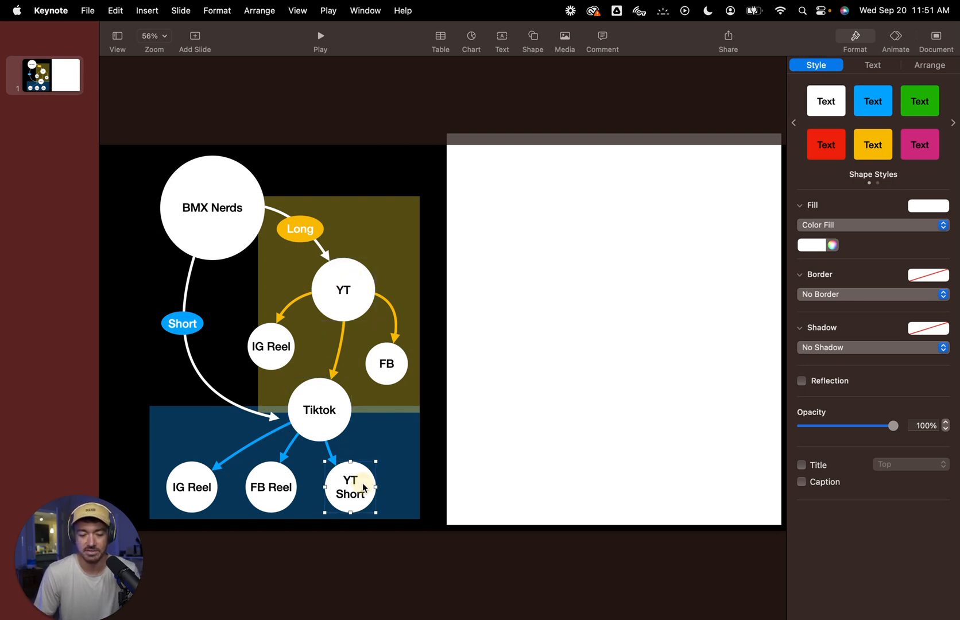
Step: Review Tiktok's three short-form destinations and the two routes into Tiktok, the Short arrow and the one from YT
click(315, 399)
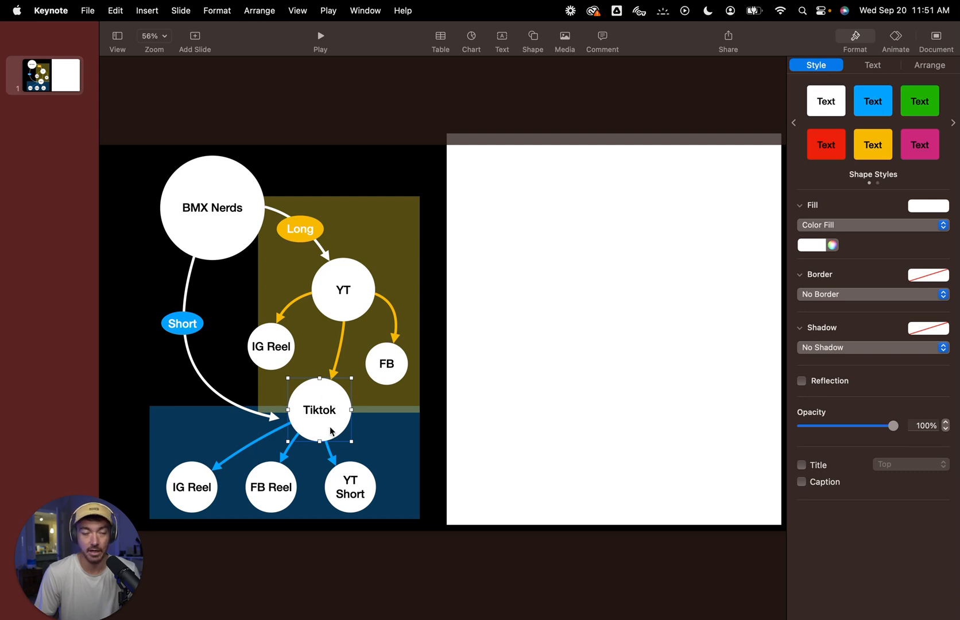
click(181, 482)
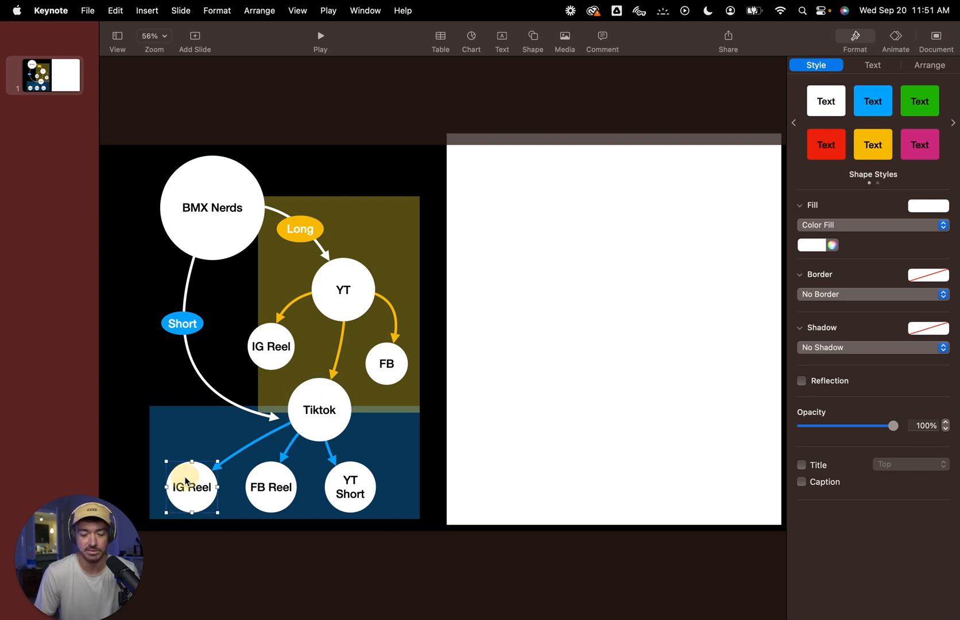
click(262, 482)
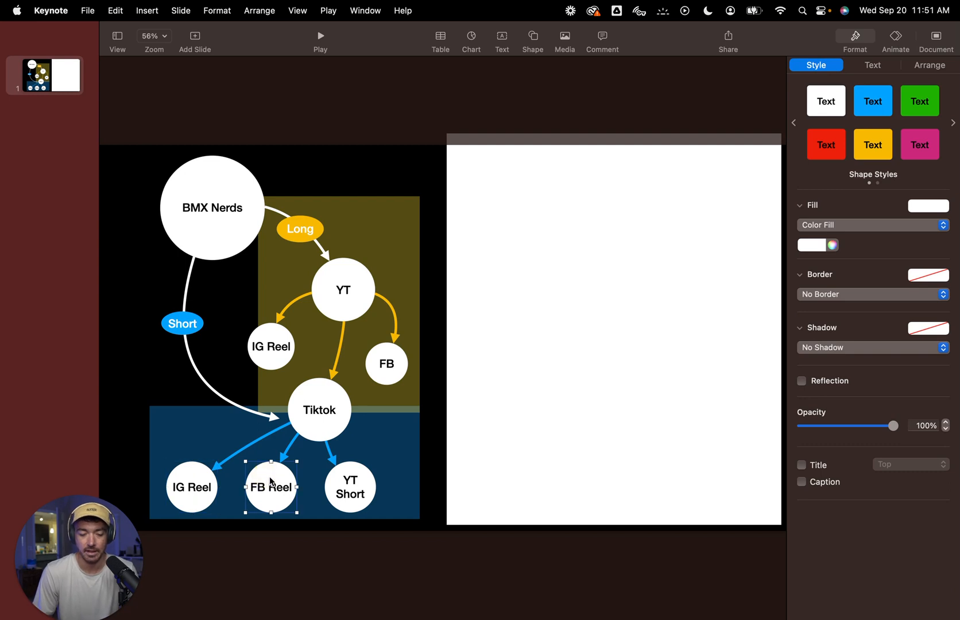
click(369, 485)
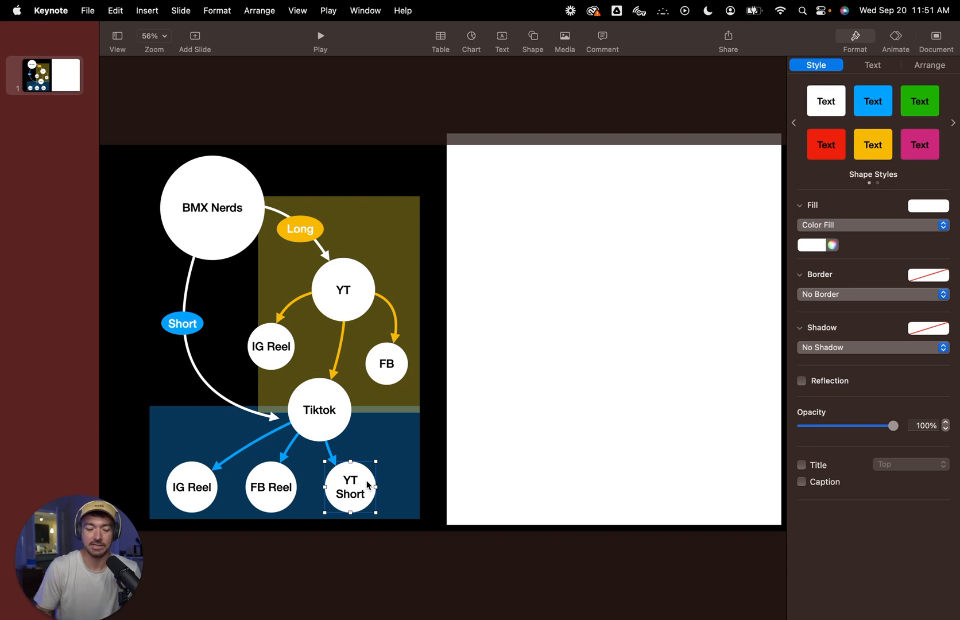
click(335, 395)
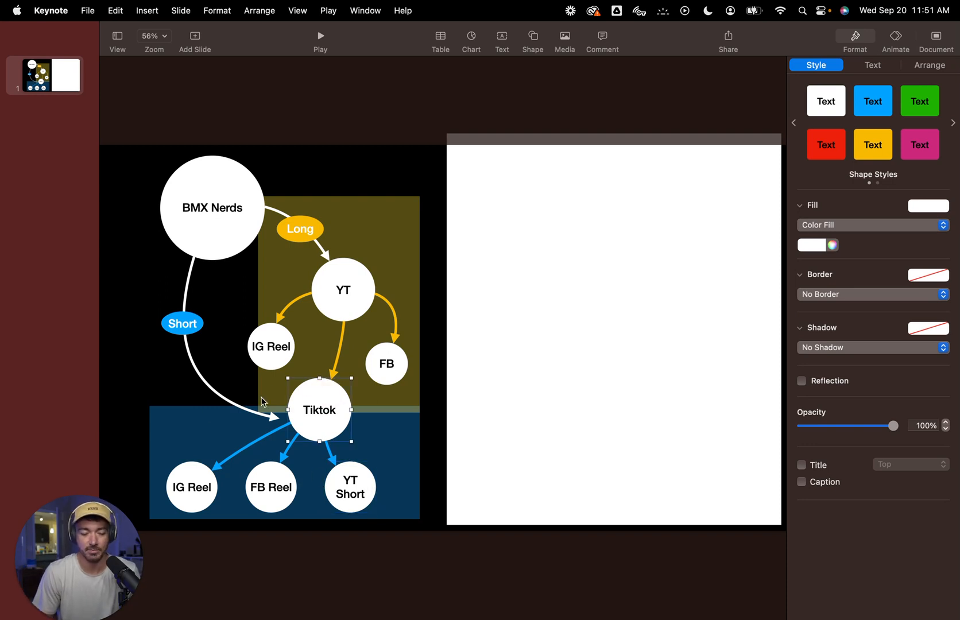
click(161, 381)
click(209, 383)
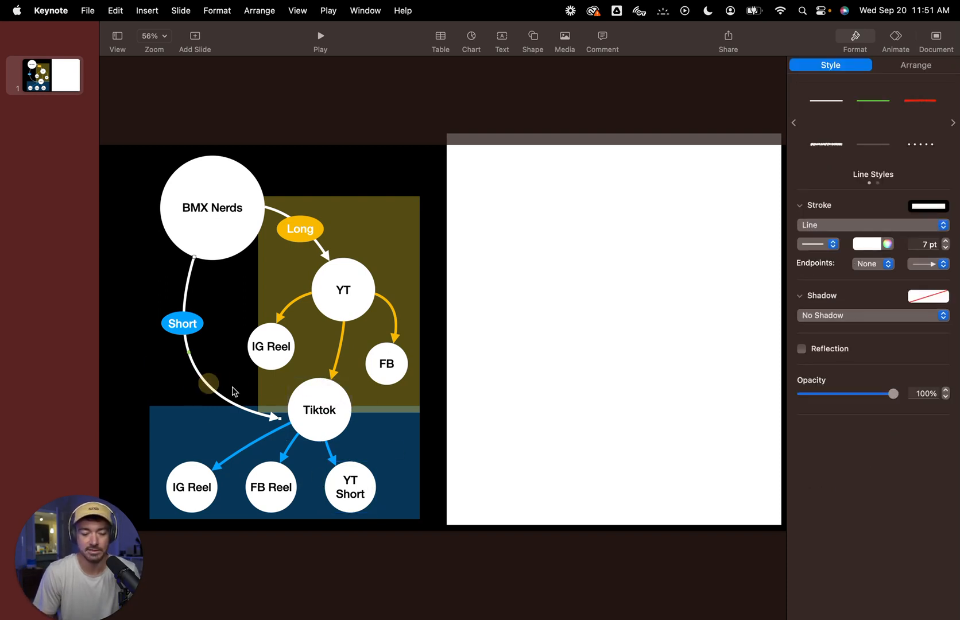
click(324, 406)
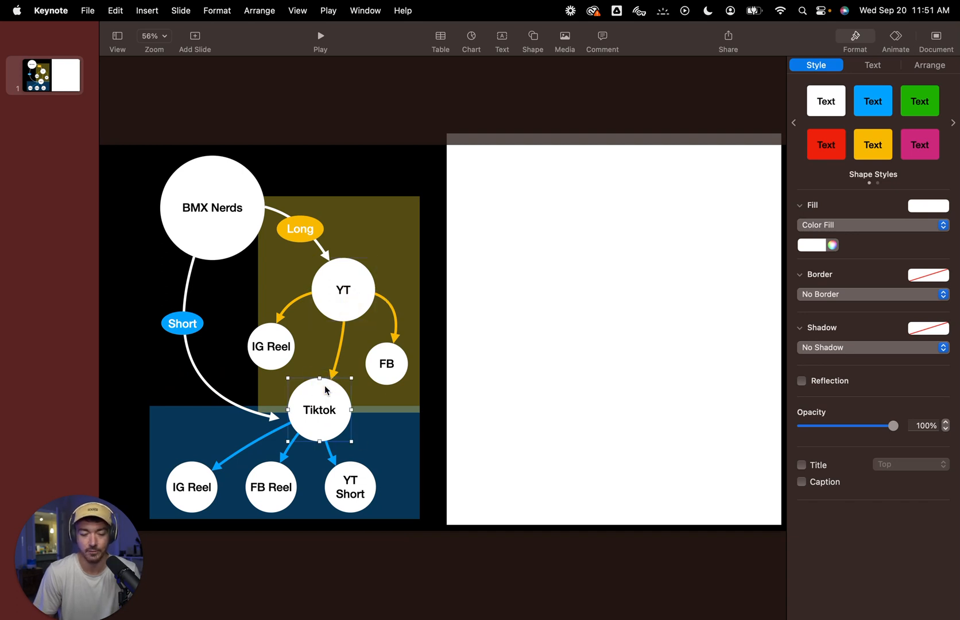
click(343, 310)
click(323, 394)
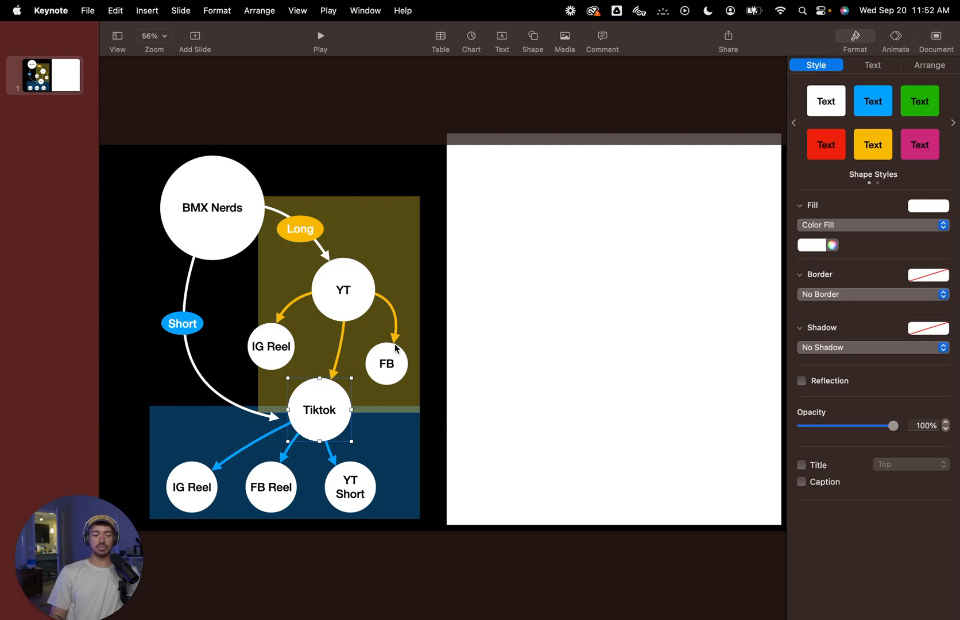
Step: Review the route from BMX Nerds through the Long arrow to YT and its IG Reel branch in the diagram
click(237, 381)
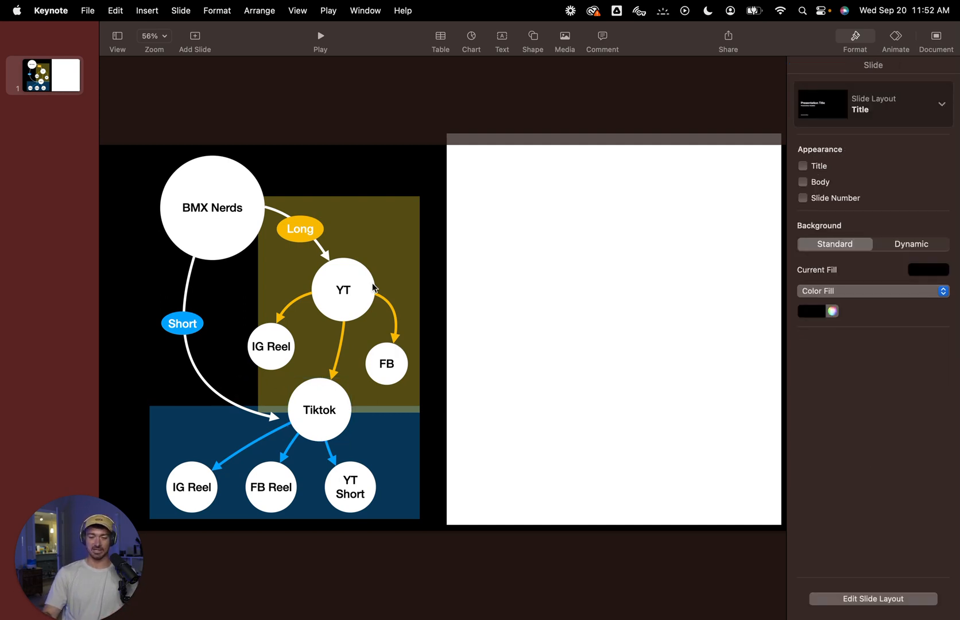
click(239, 195)
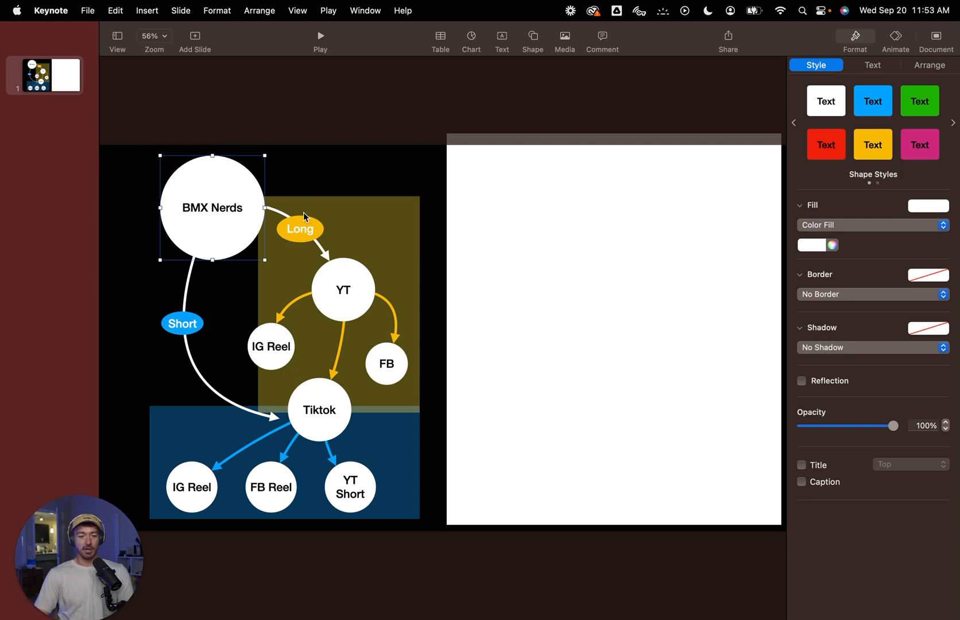
click(317, 170)
key(ctrl+Right)
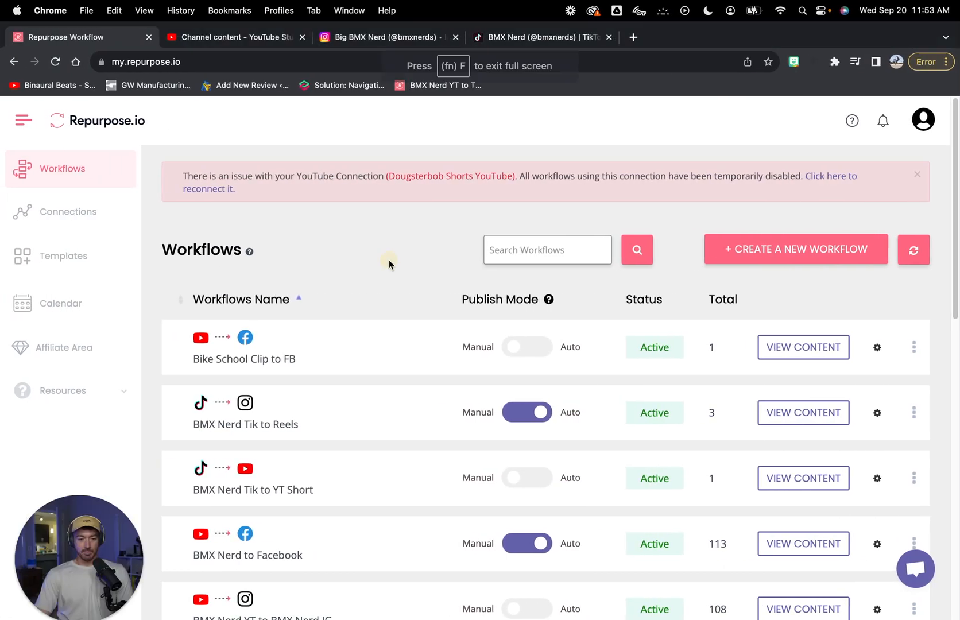
key(ctrl+Left)
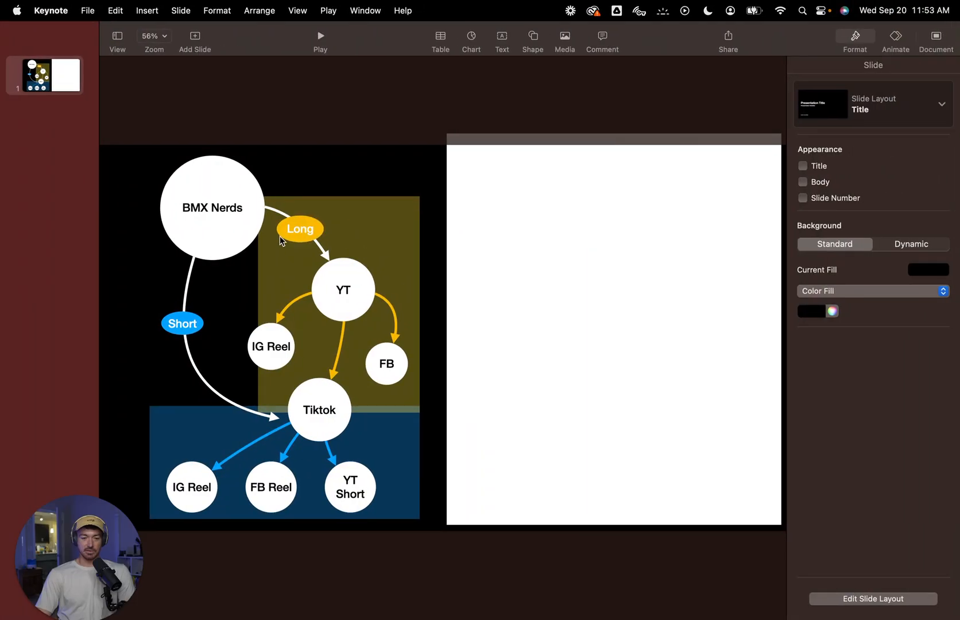
click(340, 290)
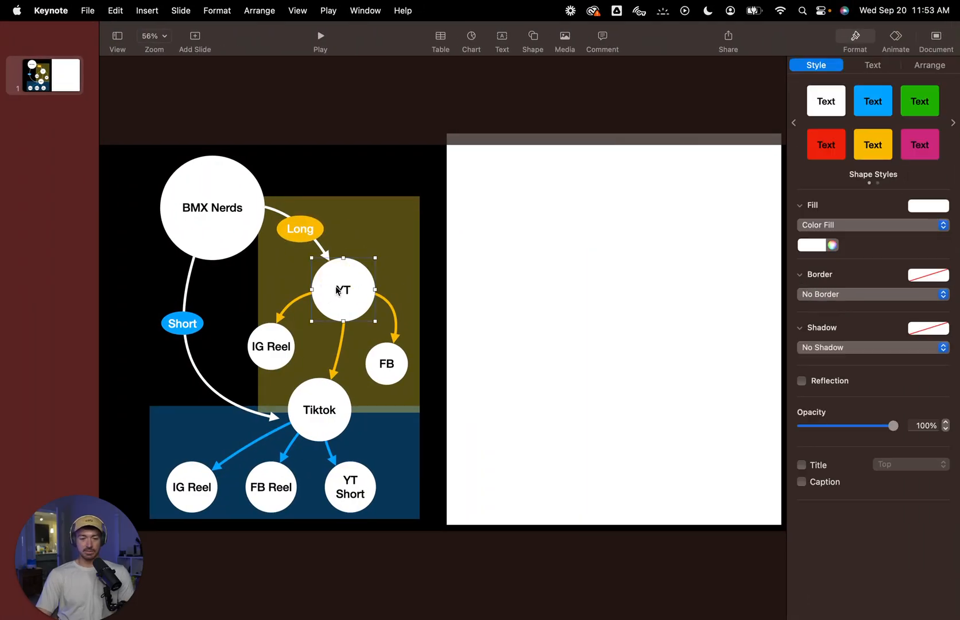
click(278, 348)
click(247, 292)
Step: Switch to Repurpose.io in Chrome and view the BMX Nerd to Facebook workflow's published "Testing this" video on Facebook, pausing its playback
key(ctrl+Right)
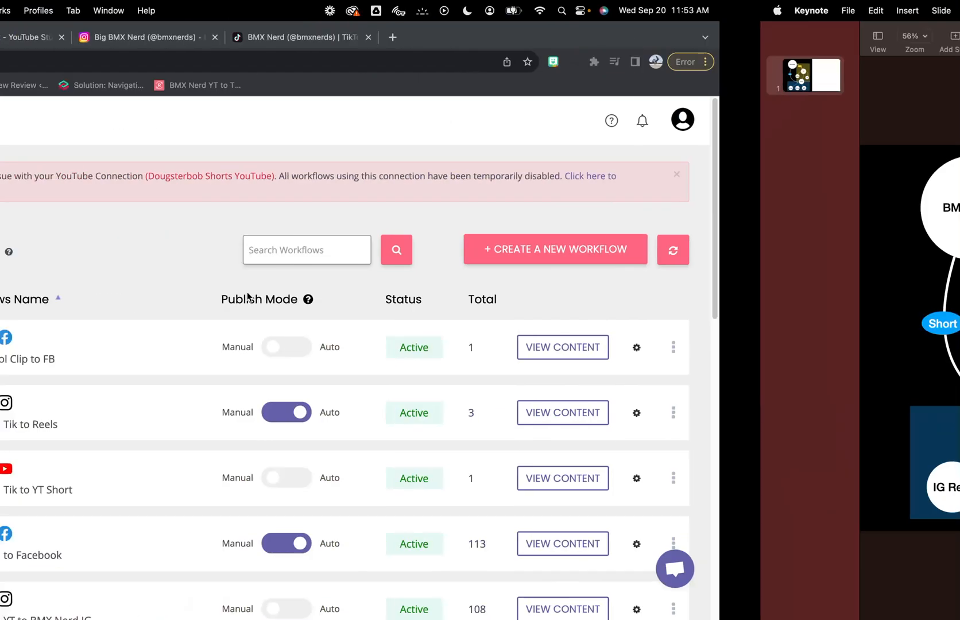
scroll(337, 394, down, 5)
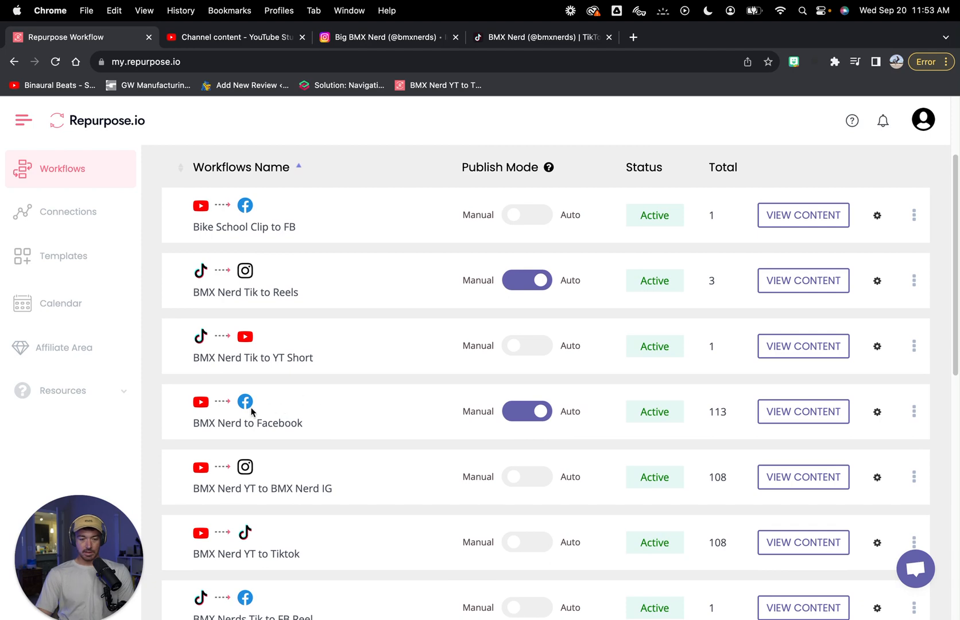
click(823, 415)
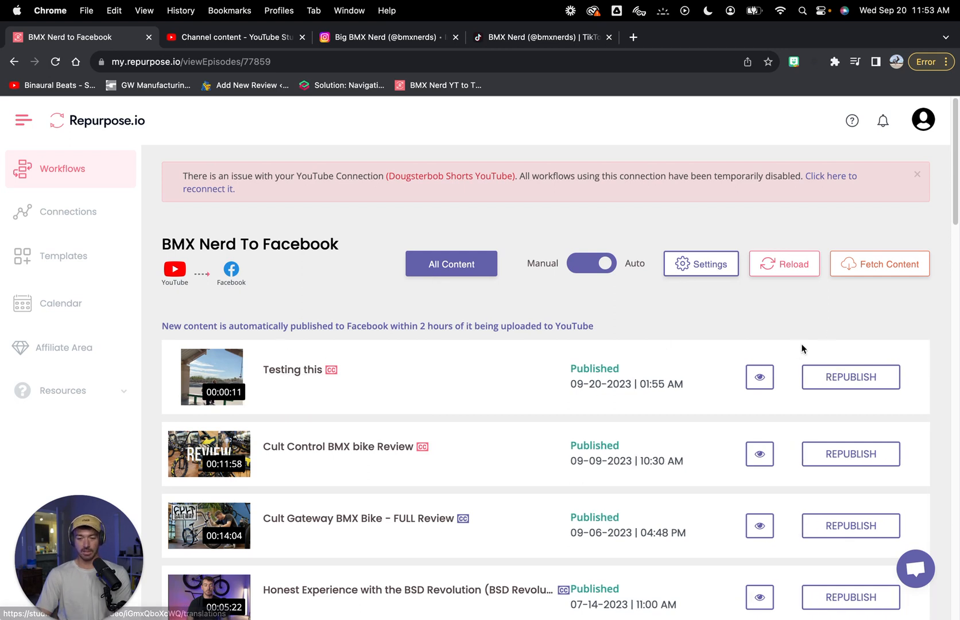
click(761, 382)
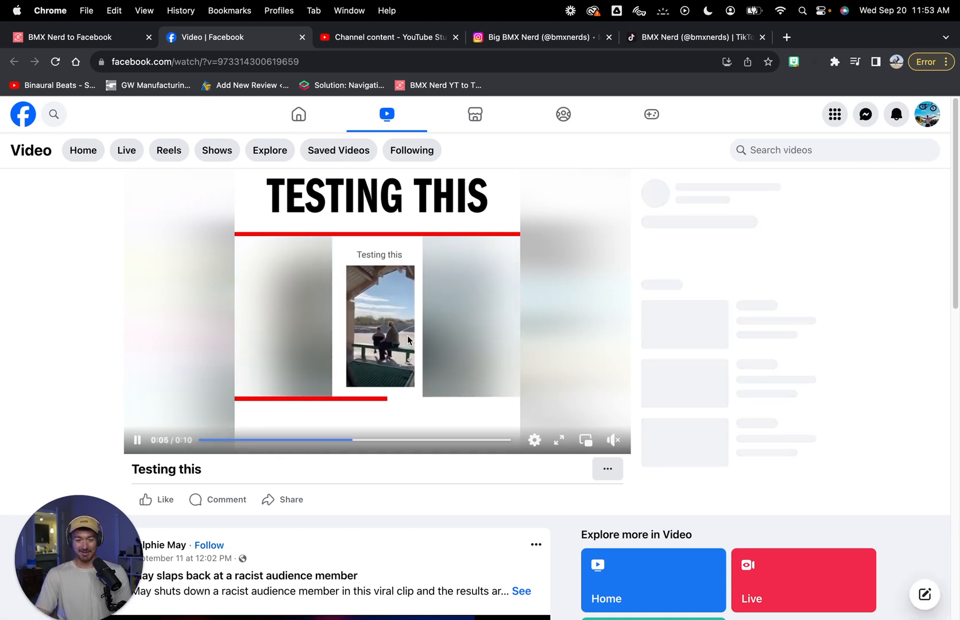
click(479, 332)
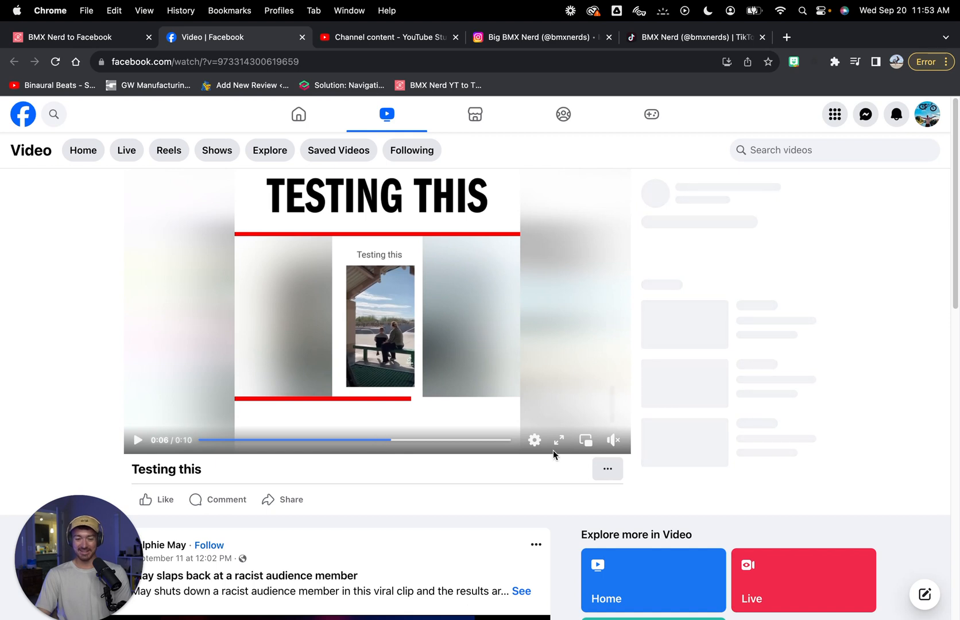
Step: Examine the "Testing this" video's options and the rest of its page for the Facebook page that published it
click(608, 470)
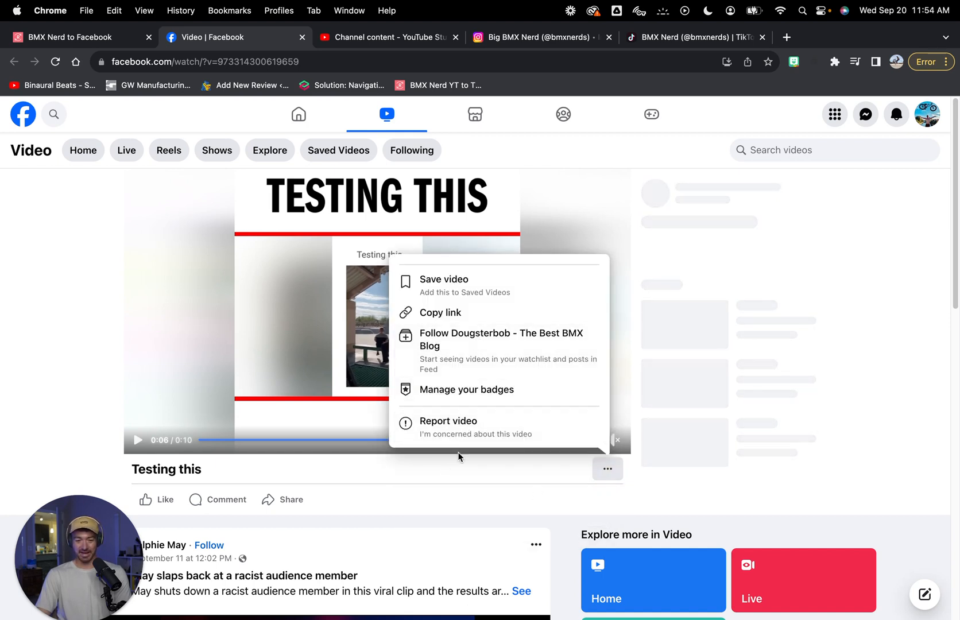
click(458, 469)
scroll(310, 418, down, 3)
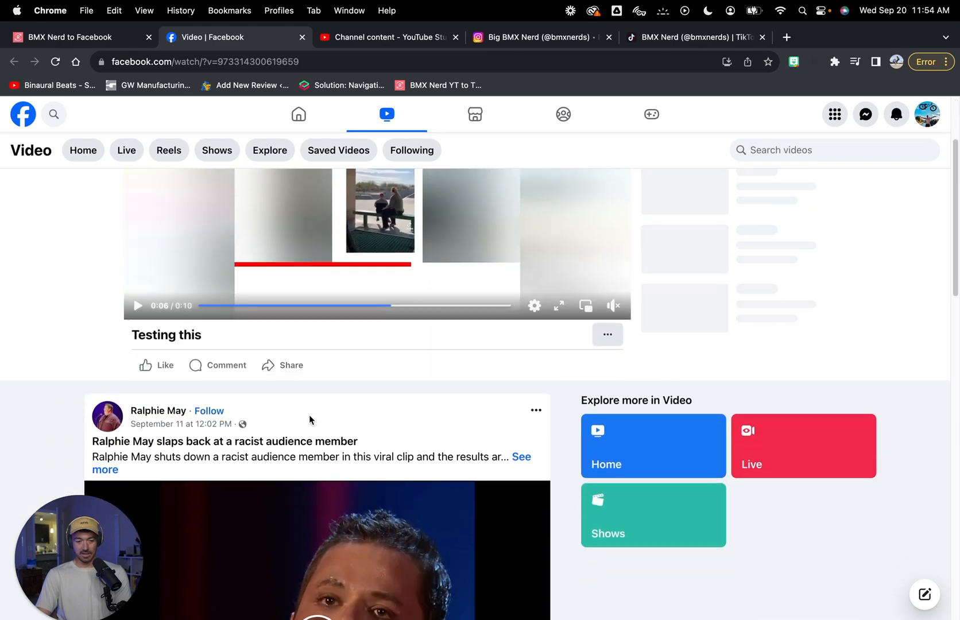
scroll(311, 418, up, 3)
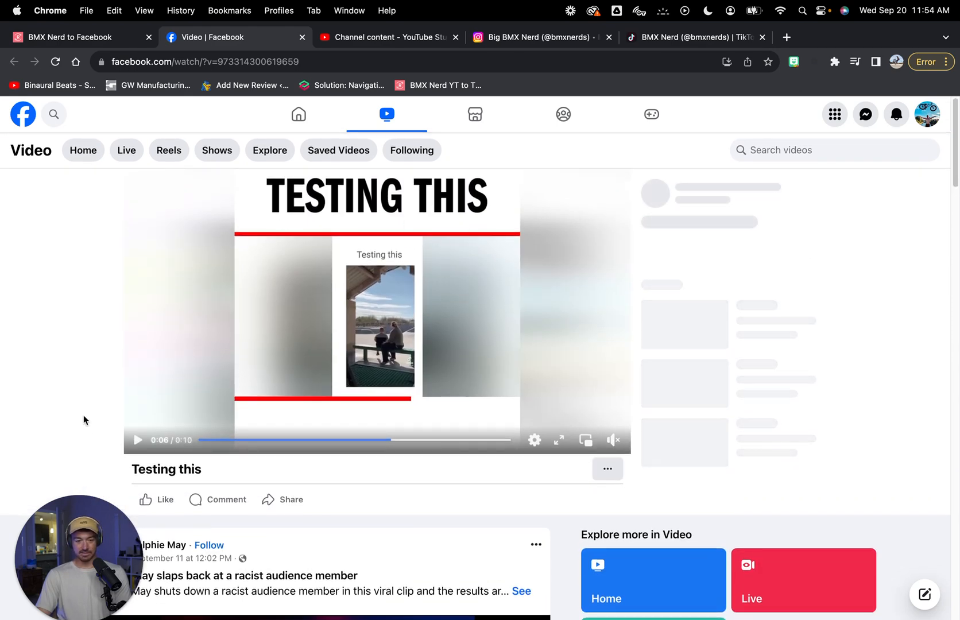
click(619, 461)
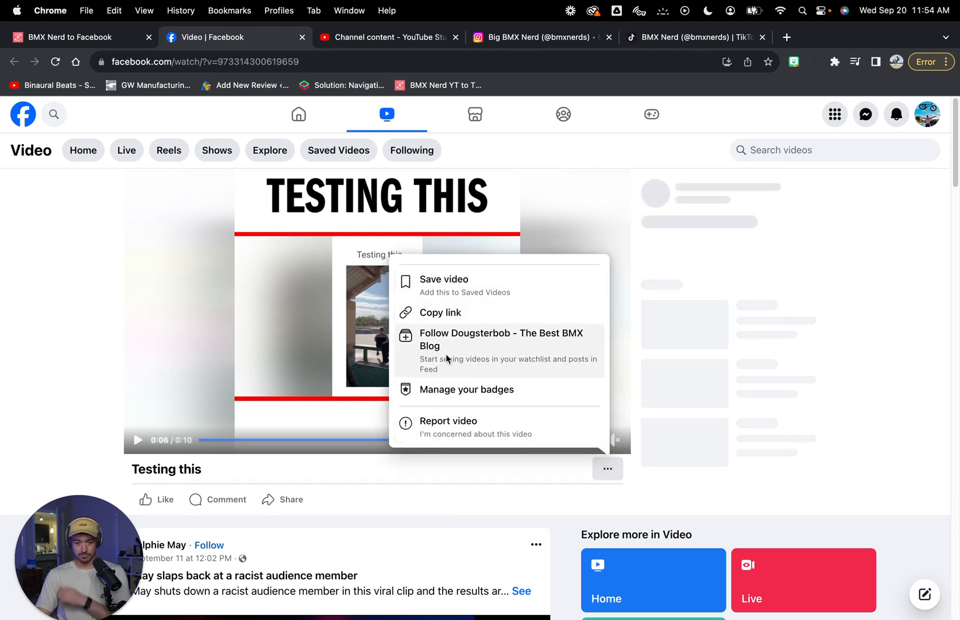
click(425, 468)
scroll(425, 469, up, 2)
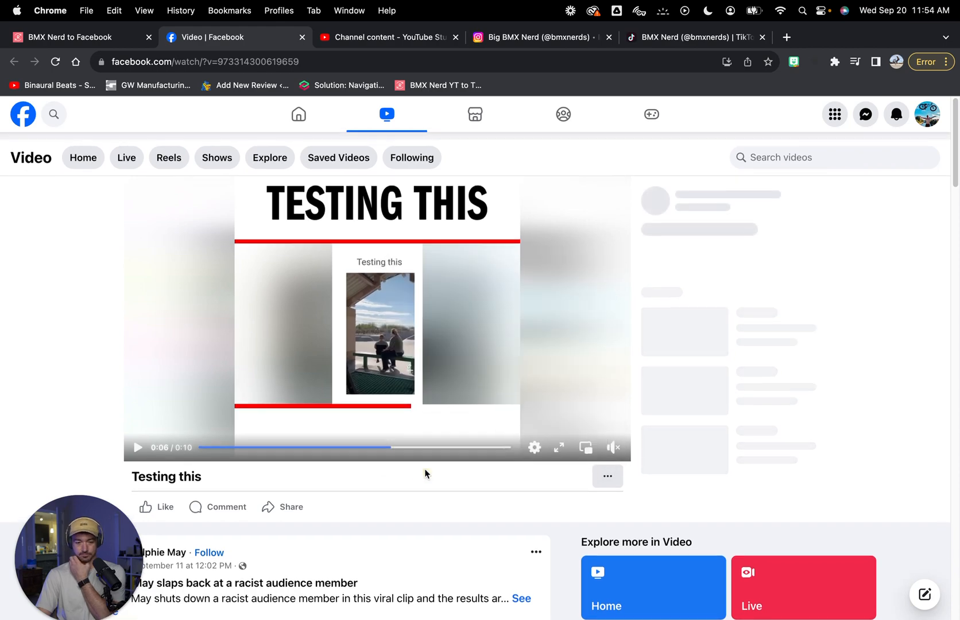
scroll(425, 469, down, 20)
scroll(425, 470, up, 18)
scroll(425, 474, up, 3)
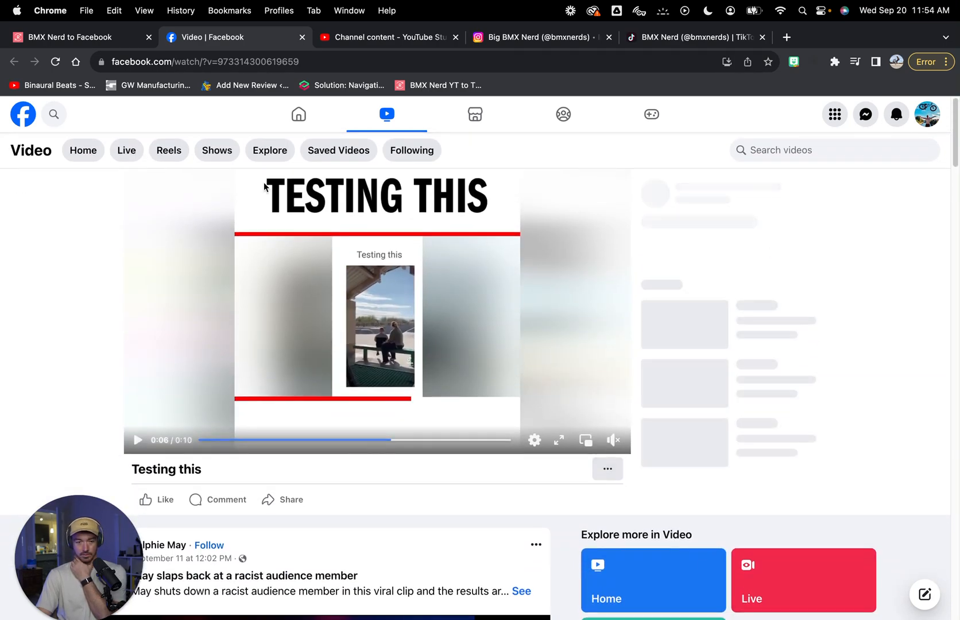
Step: Search Facebook for "bmx nerds"
click(53, 115)
text(bm)
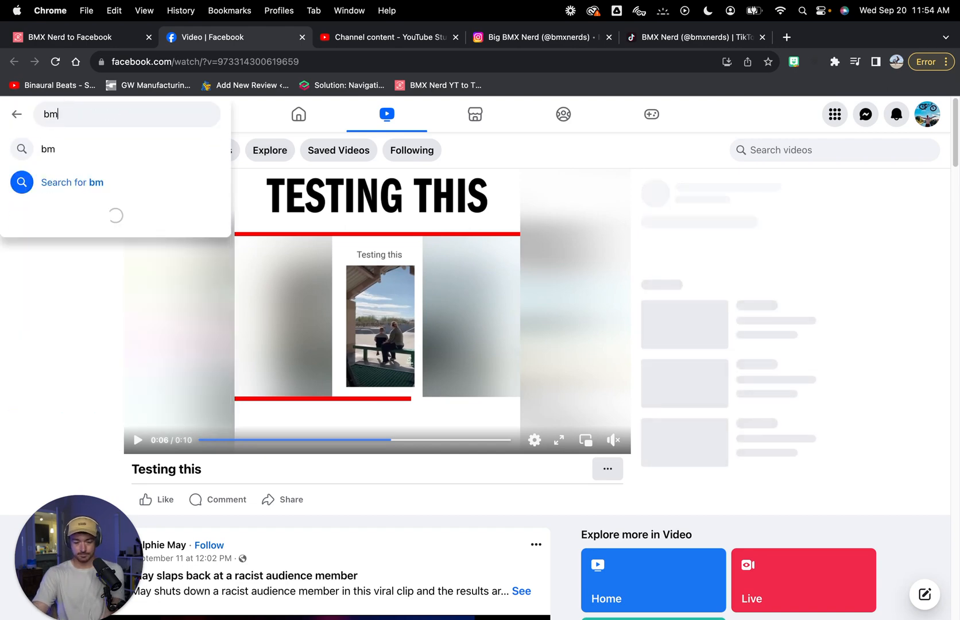
text(x nerds)
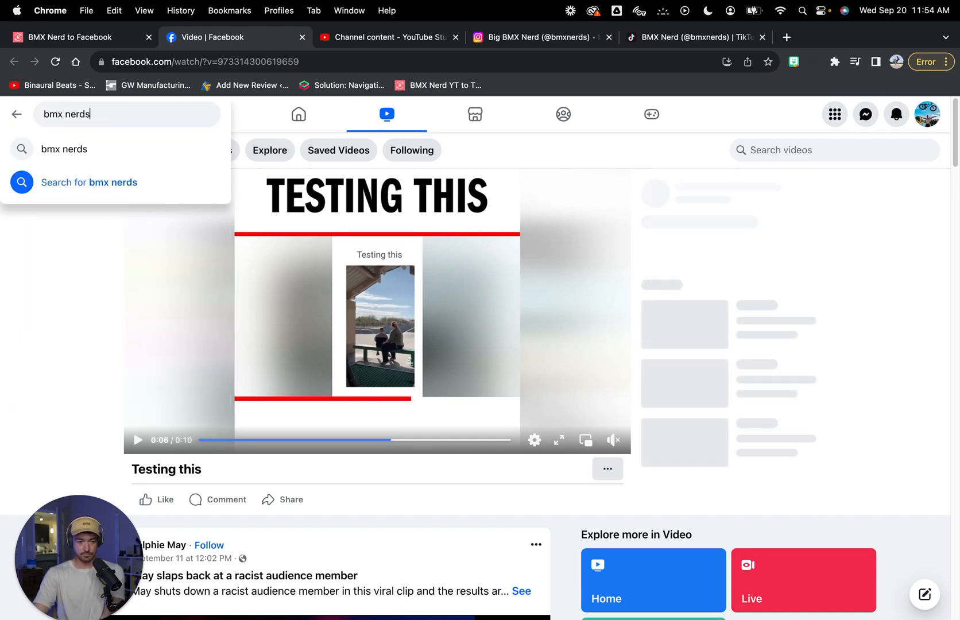
click(75, 153)
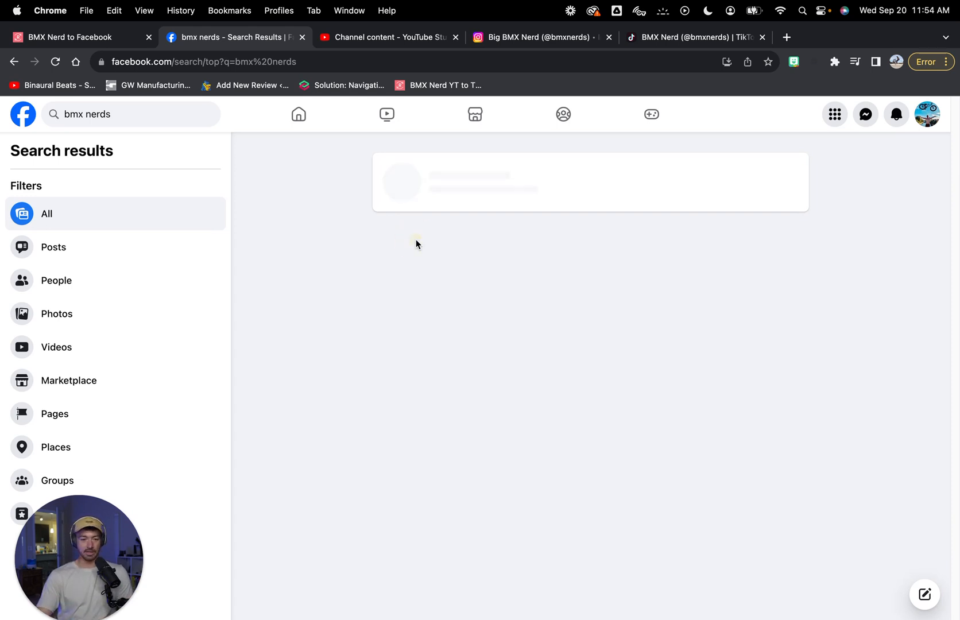
Step: Change the Facebook search to "bmxnerds" without the space and reload the results page
click(111, 114)
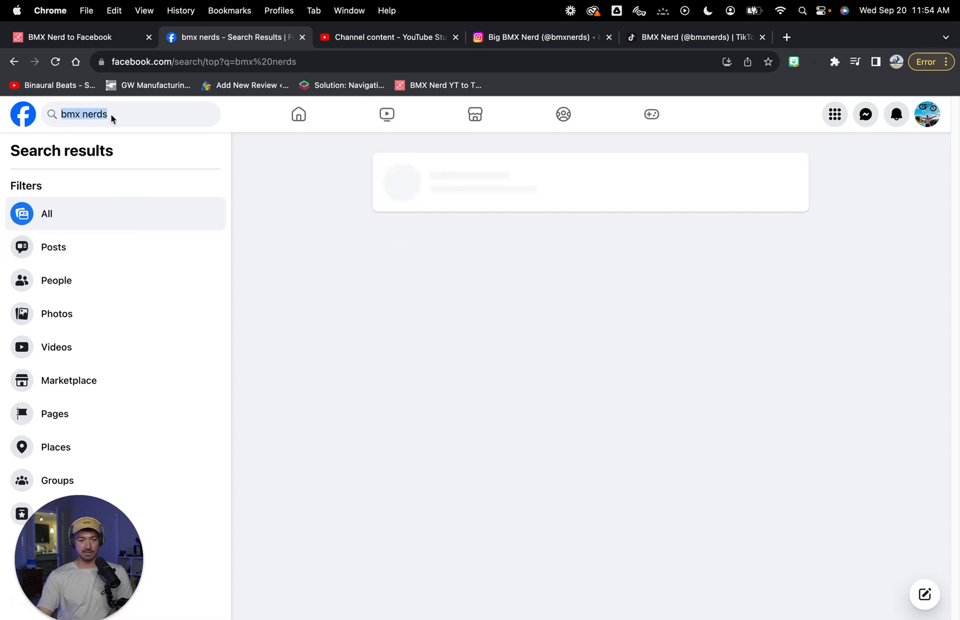
click(64, 115)
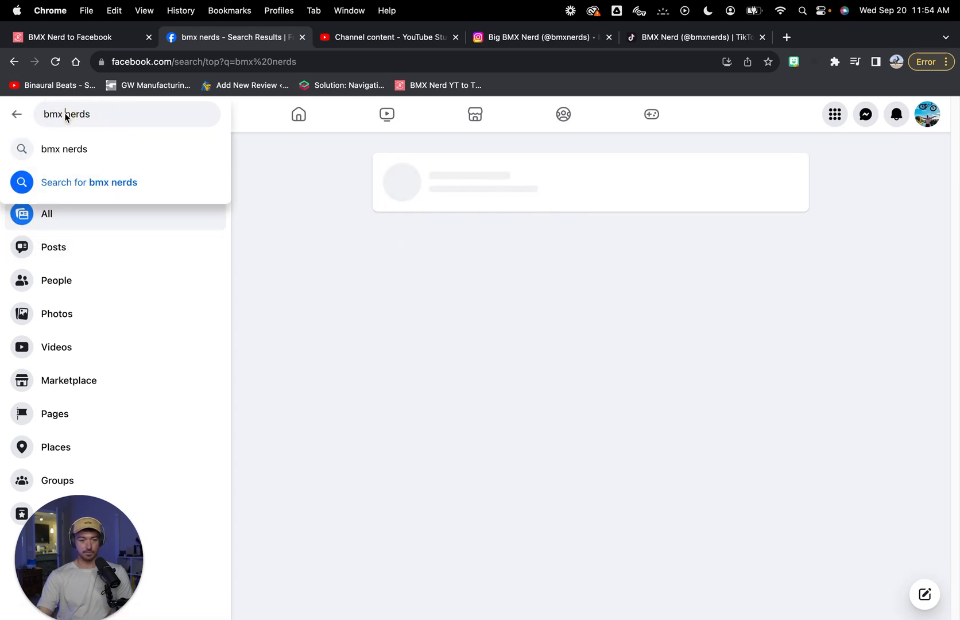
key(BackSpace)
key(Return)
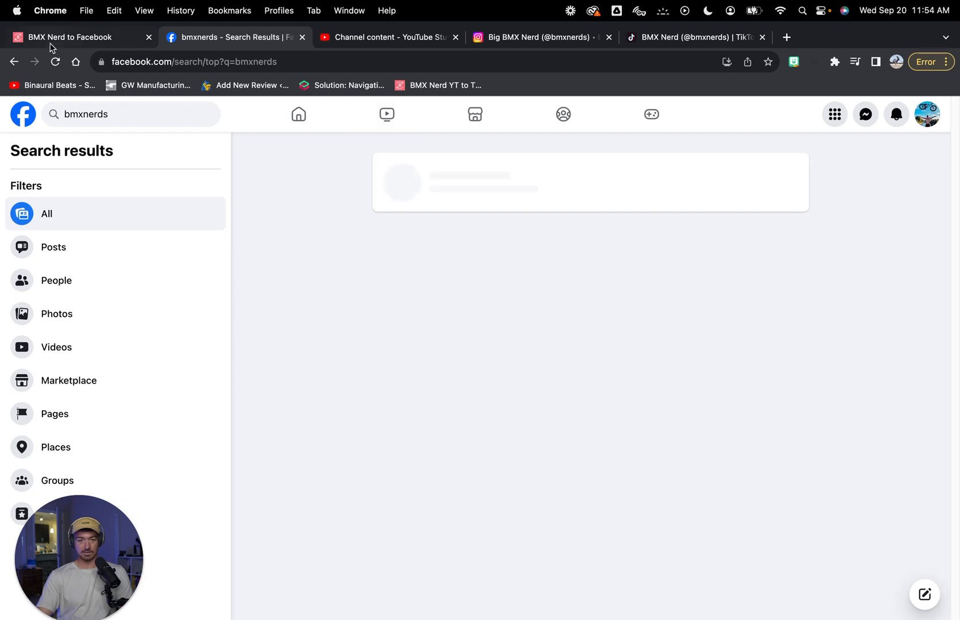
click(56, 61)
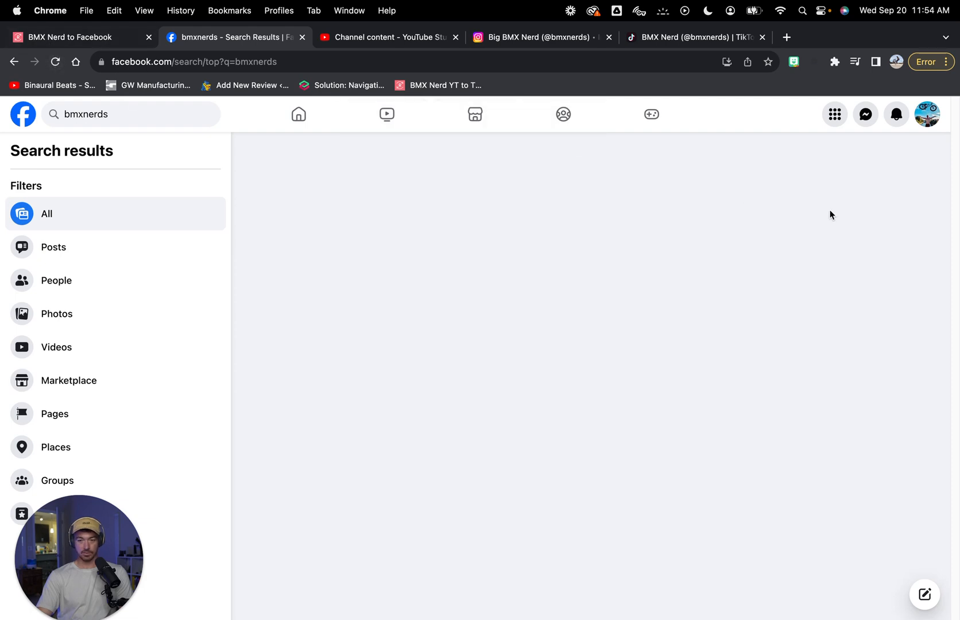
Step: Switch Facebook to the BMX Nerds profile and open the BMX Nerds page from the search results
click(927, 115)
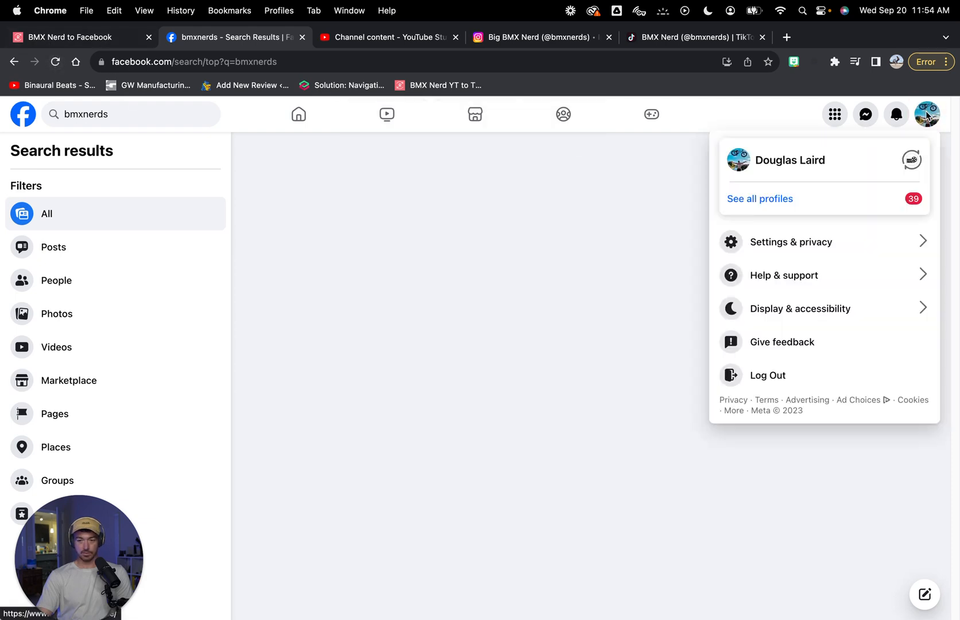
click(916, 158)
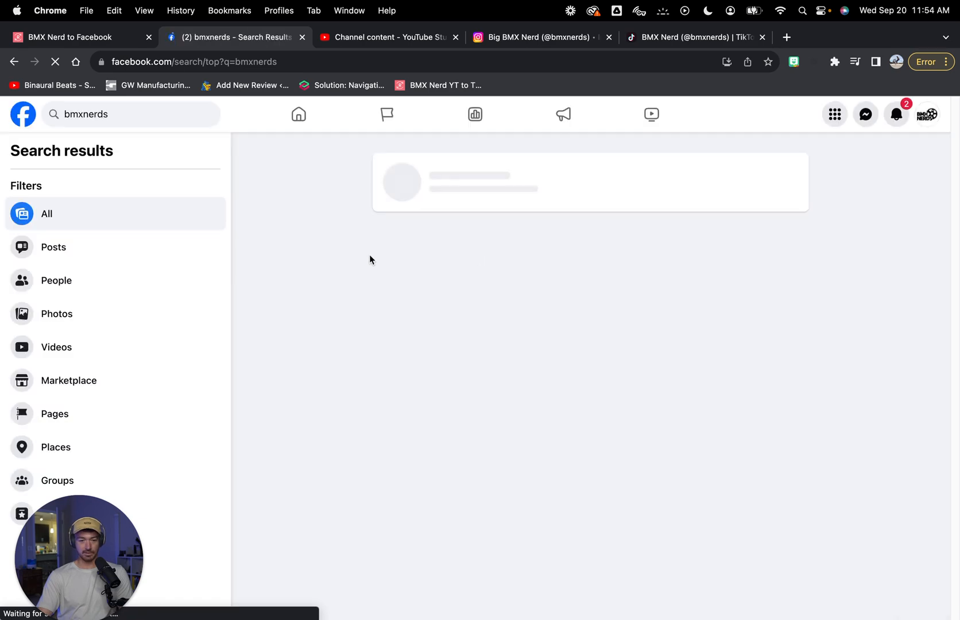
scroll(422, 328, down, 5)
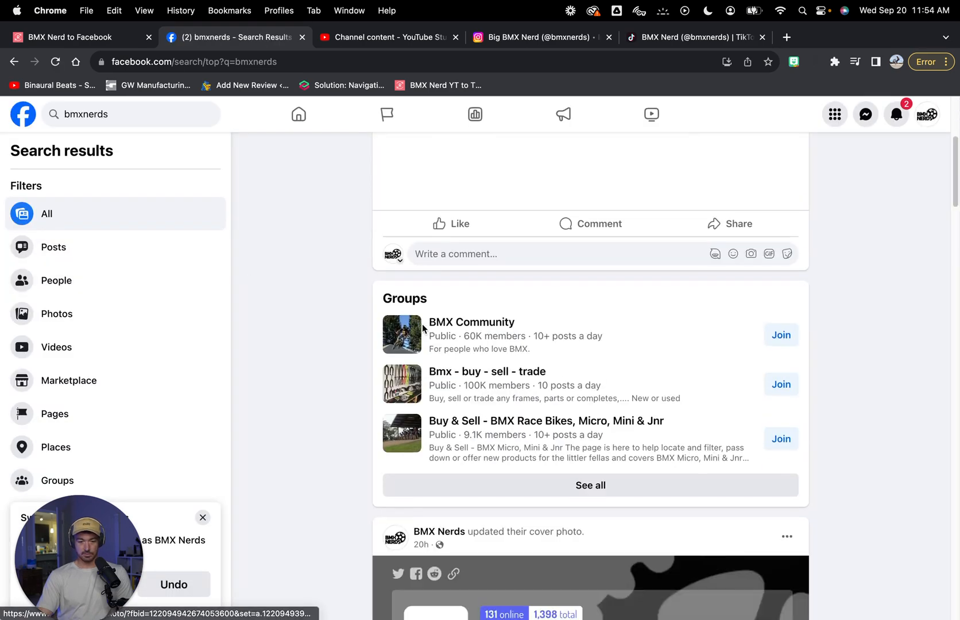
scroll(473, 321, up, 5)
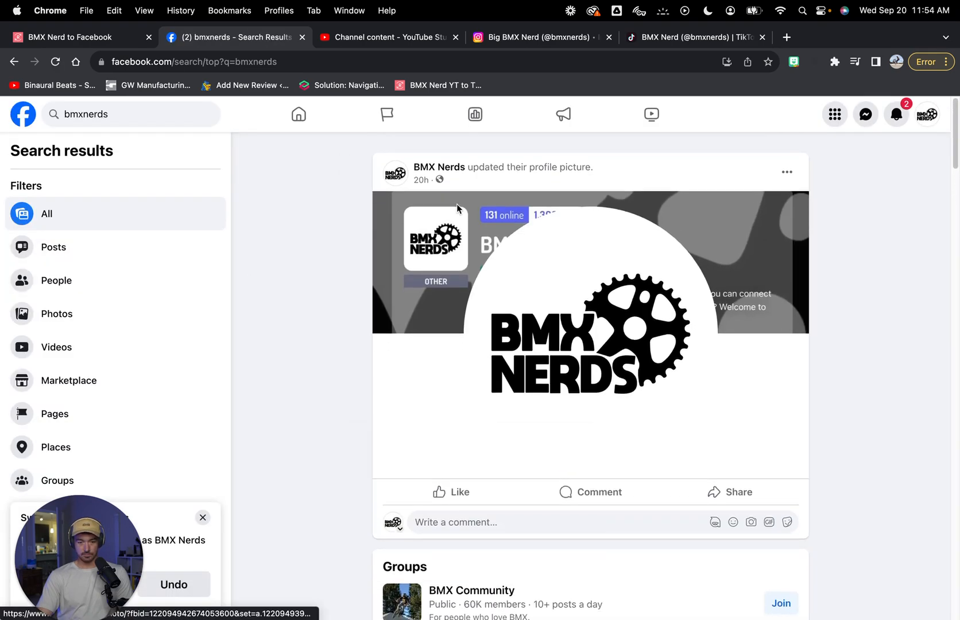
click(438, 167)
Step: Look through the BMX Nerds page's posts, intro and header for the reposted video, and check the account options
scroll(389, 368, down, 10)
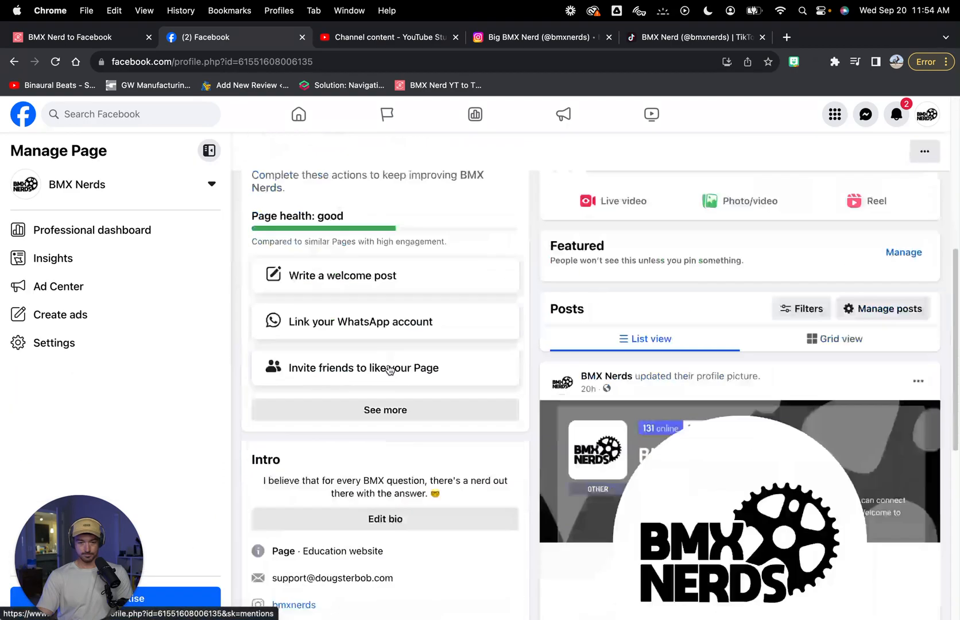
scroll(389, 368, down, 5)
scroll(388, 368, up, 15)
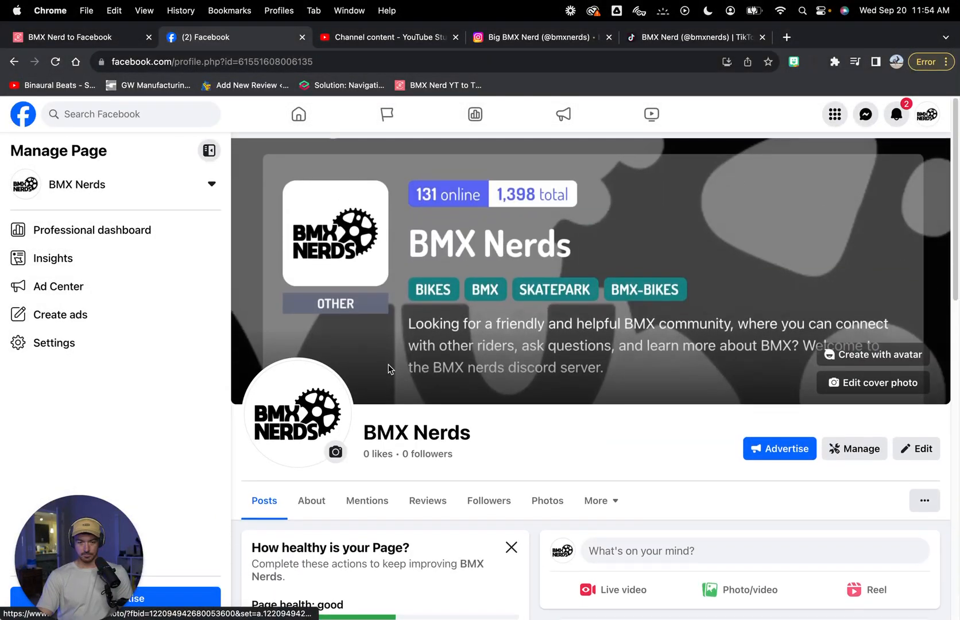
scroll(389, 368, down, 2)
scroll(389, 369, down, 4)
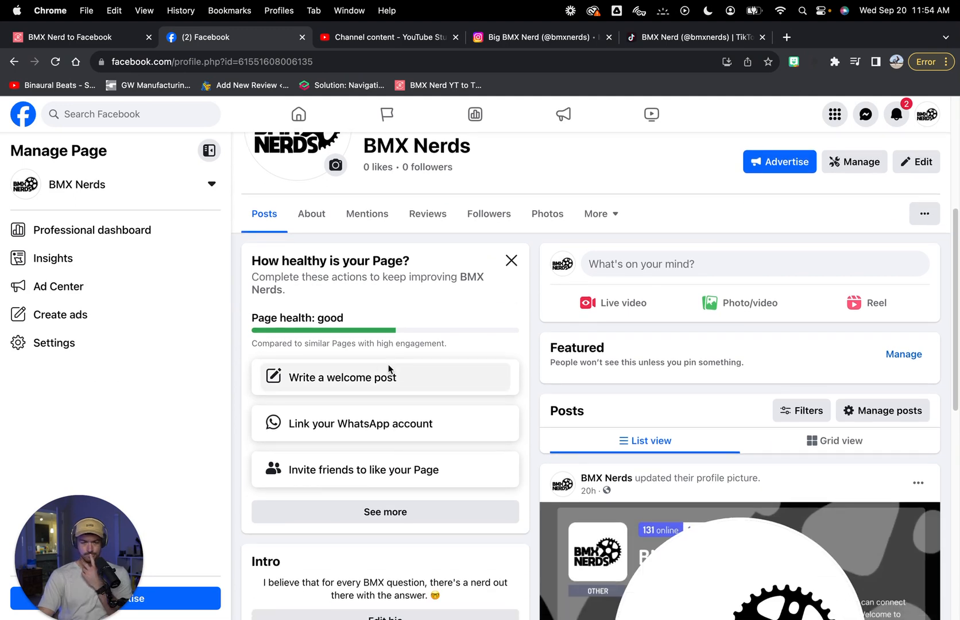
scroll(388, 368, up, 6)
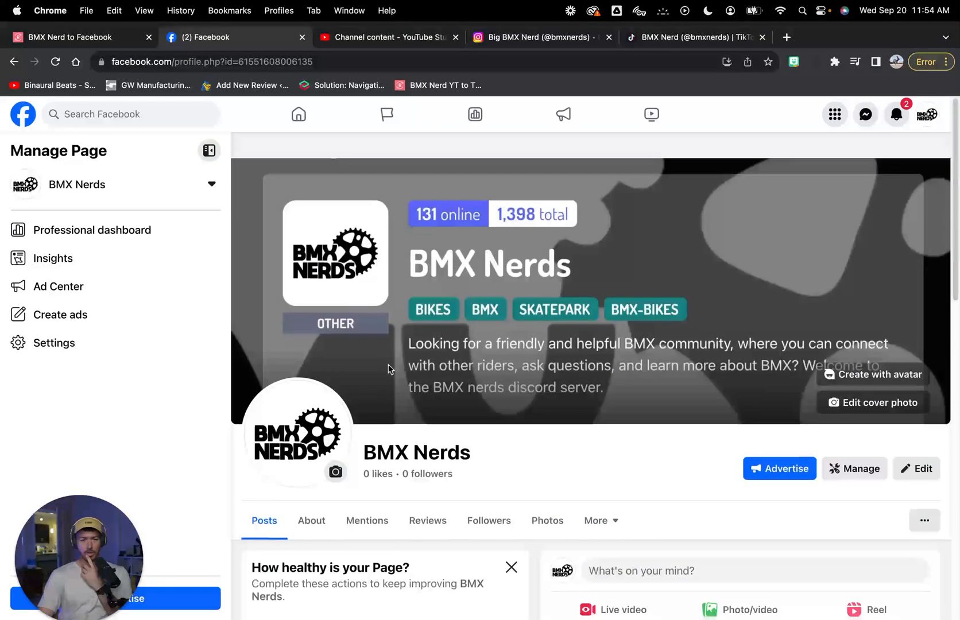
click(925, 117)
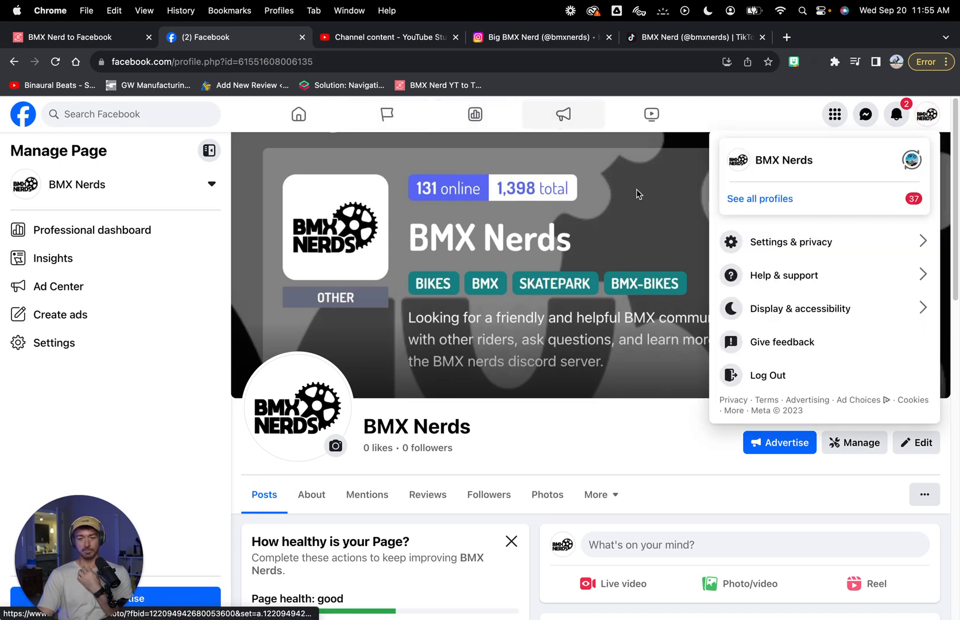
click(927, 114)
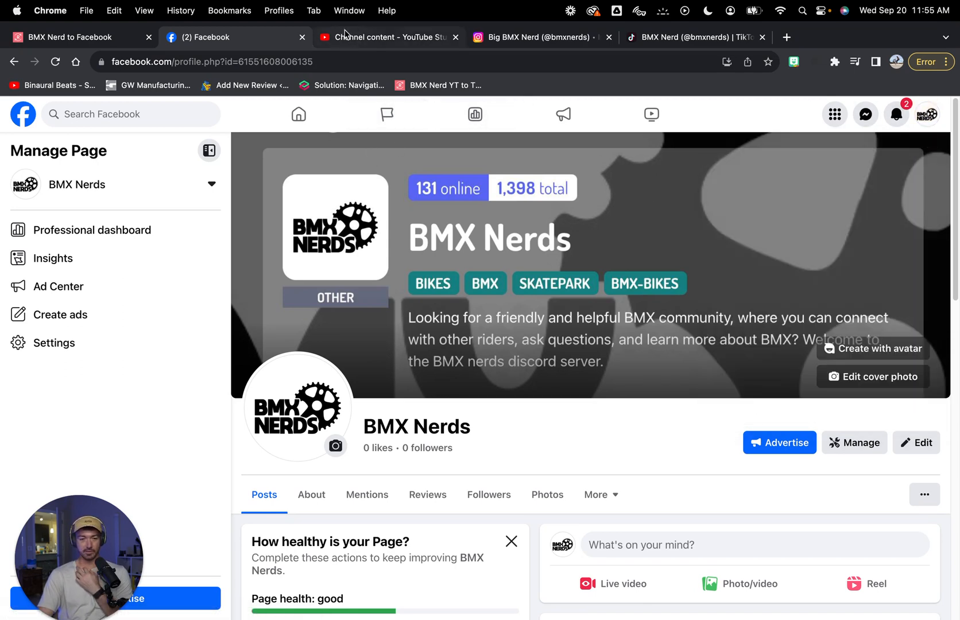
Step: Return to Repurpose.io and reopen the list of workflows
click(76, 39)
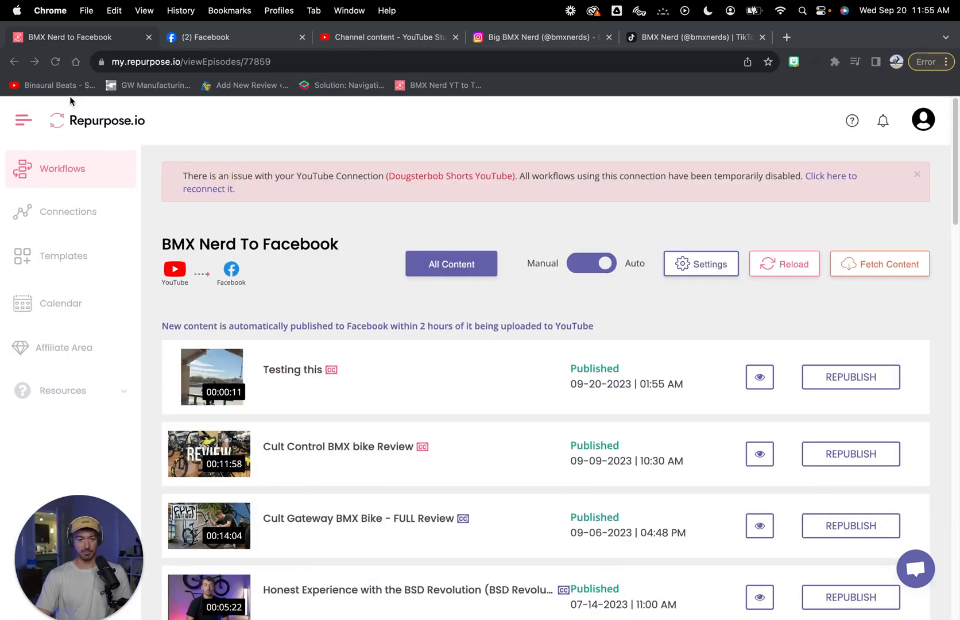
click(79, 169)
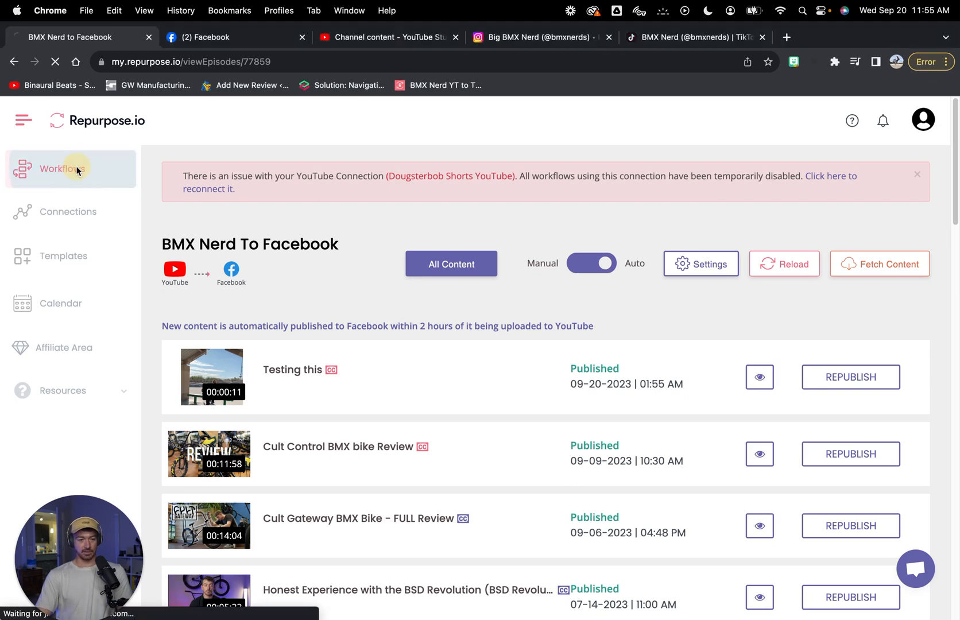
Step: Delete the "BMX Nerd to Facebook" workflow from the Repurpose.io workflow list
scroll(371, 379, down, 2)
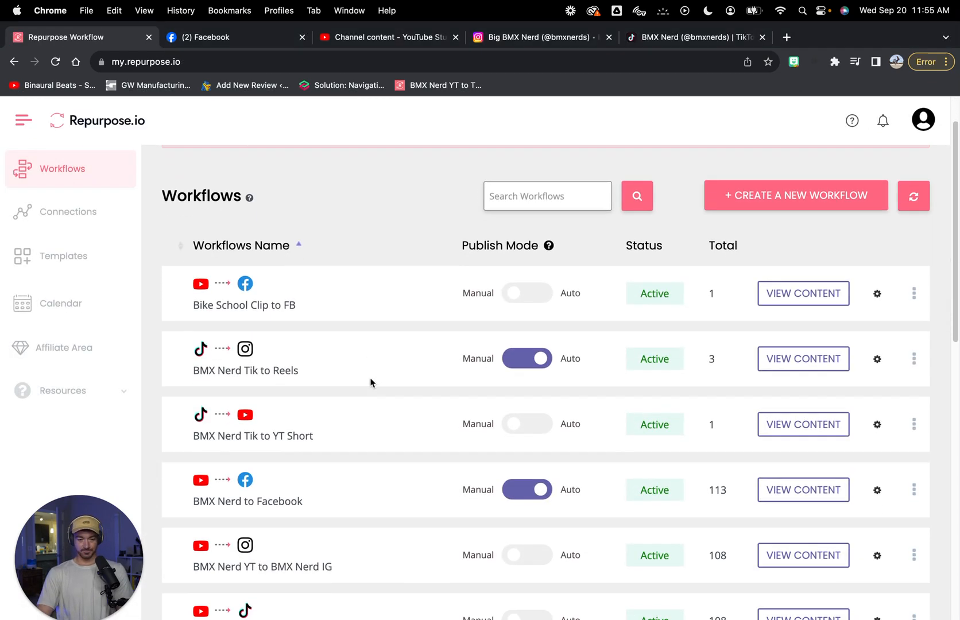
scroll(376, 433, down, 3)
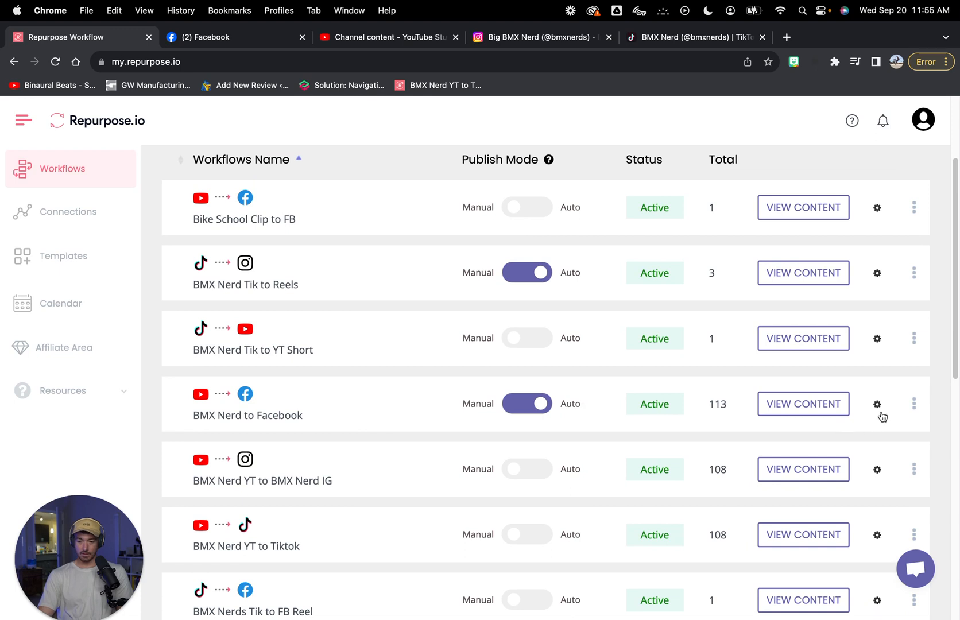
click(914, 404)
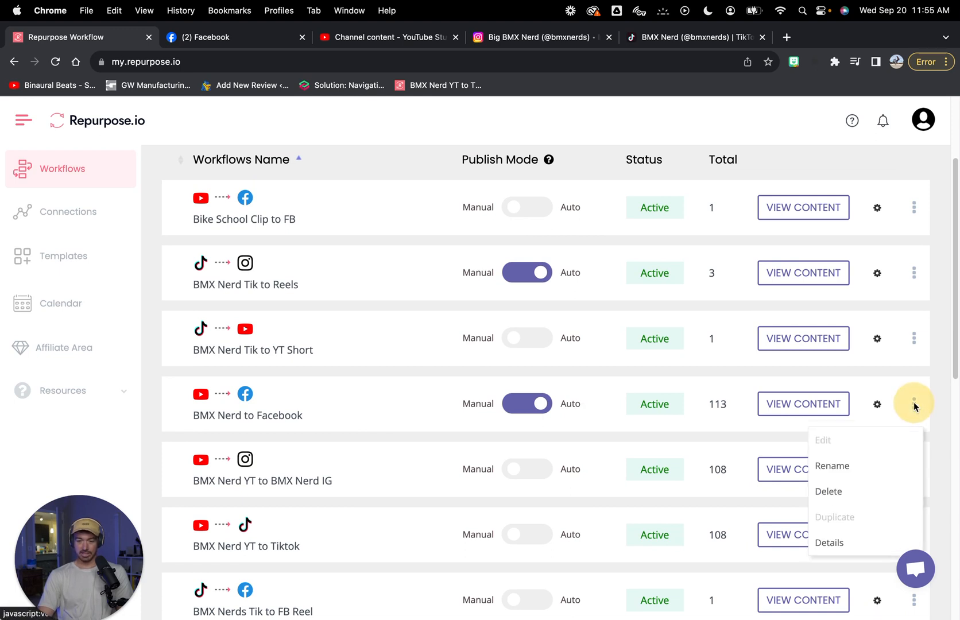
click(847, 484)
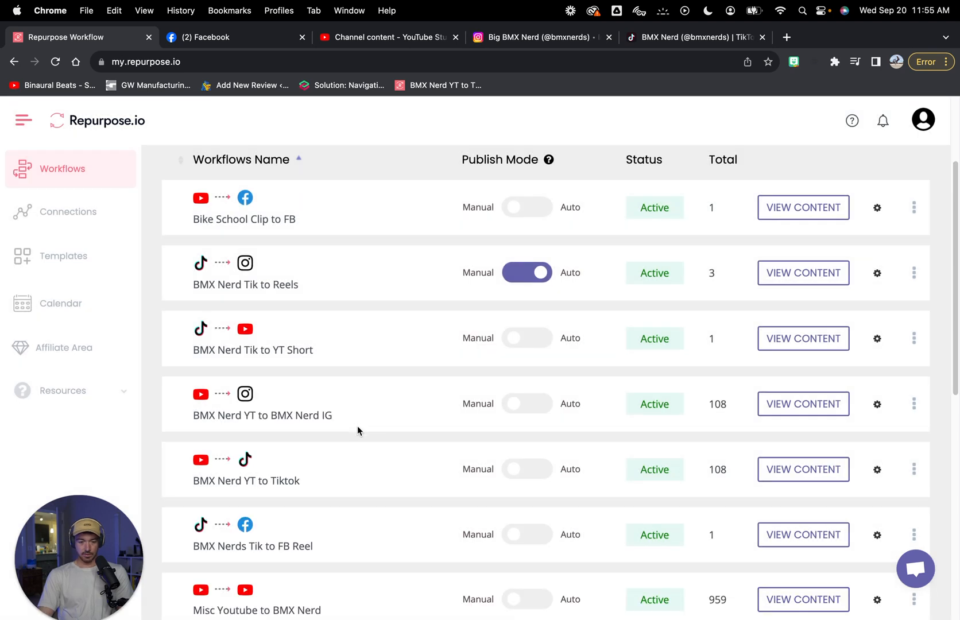
scroll(358, 428, up, 3)
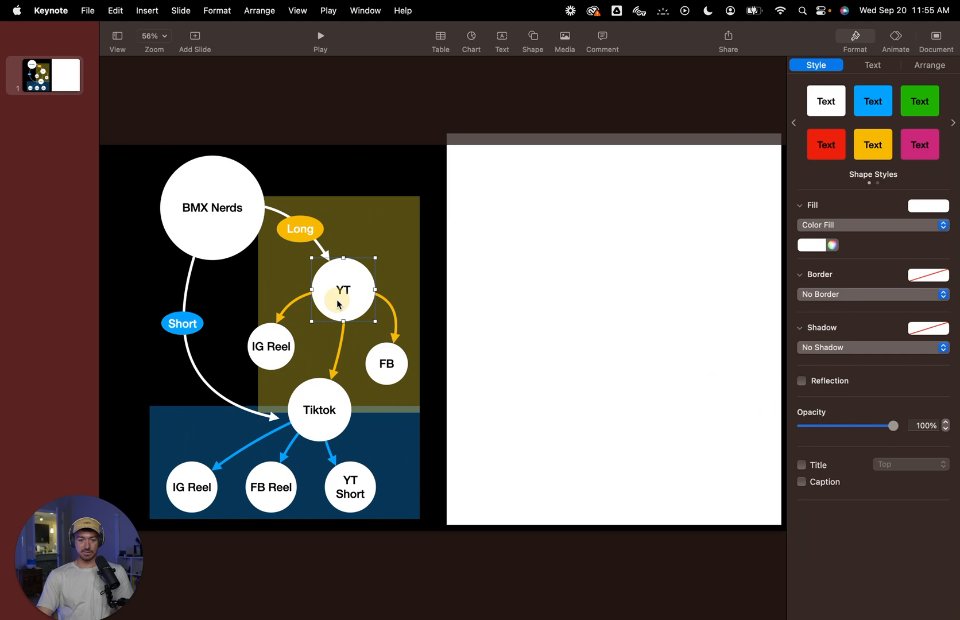
Step: Review the link between the YT and FB circles in the Keynote diagram
click(386, 363)
click(353, 307)
click(349, 308)
click(388, 361)
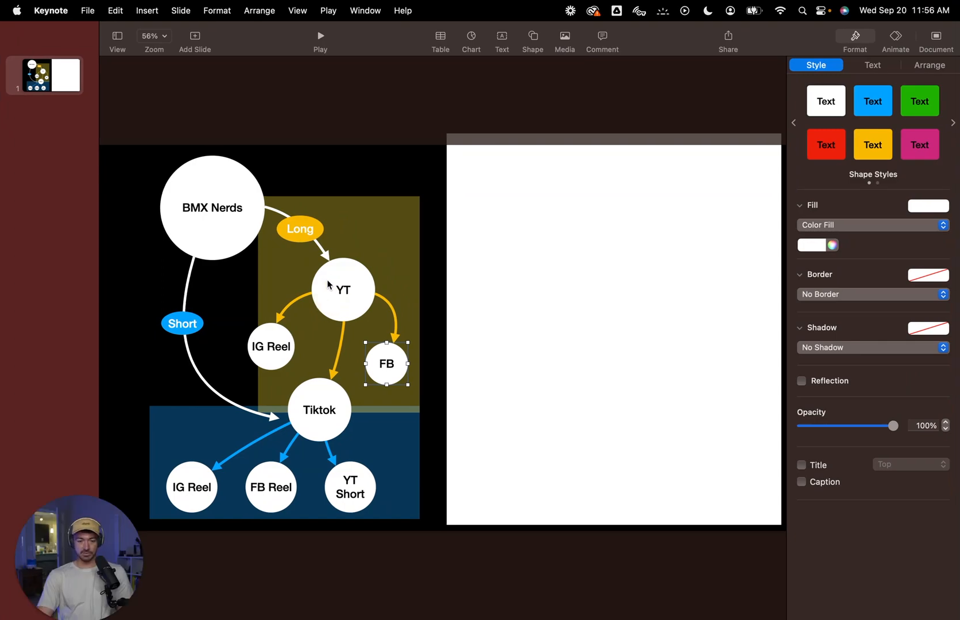
click(329, 285)
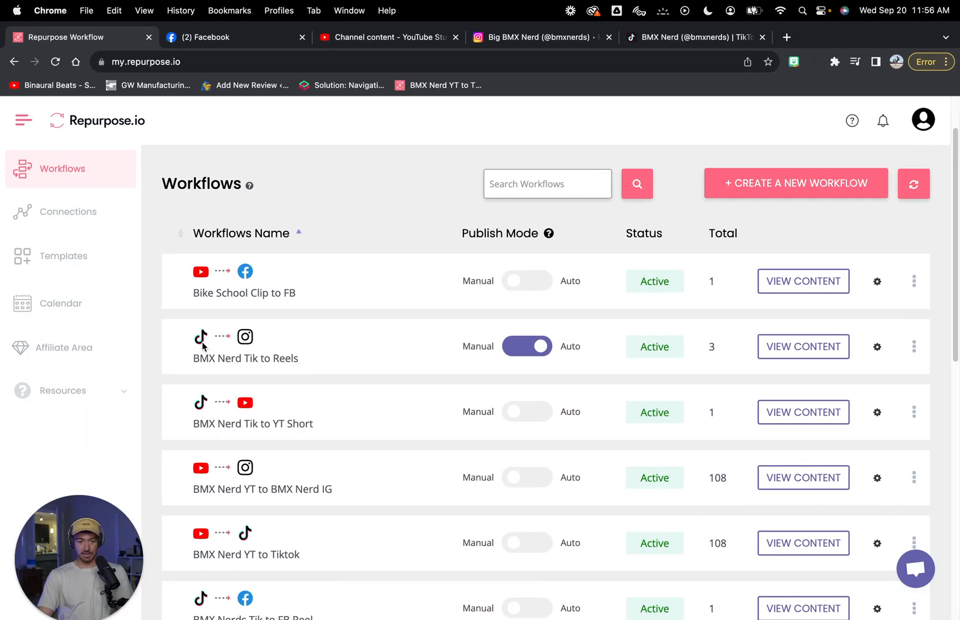
Step: Switch back to Repurpose.io and delete the "Bike School Clip to FB" workflow
click(915, 282)
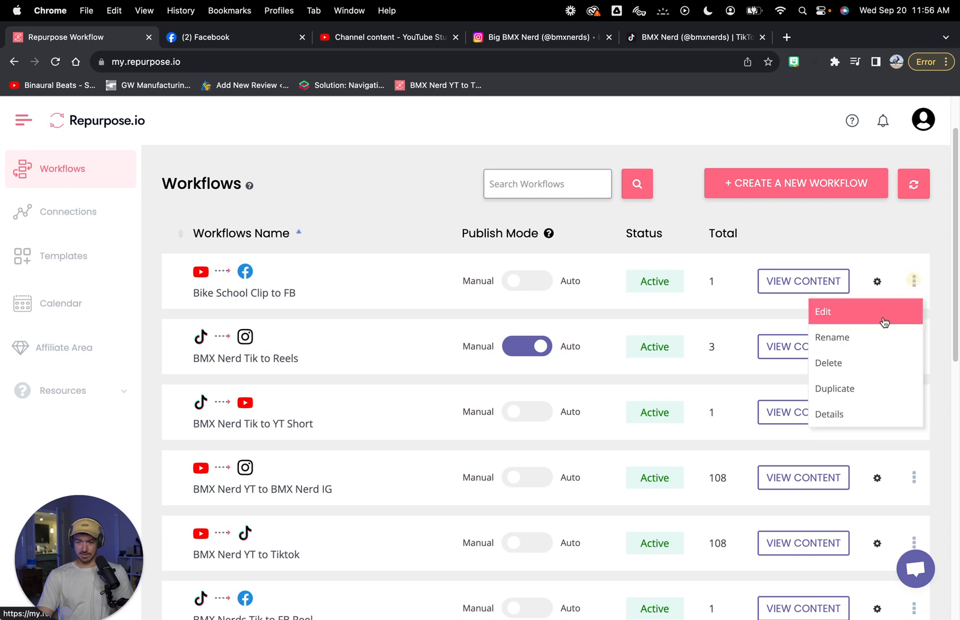
click(833, 365)
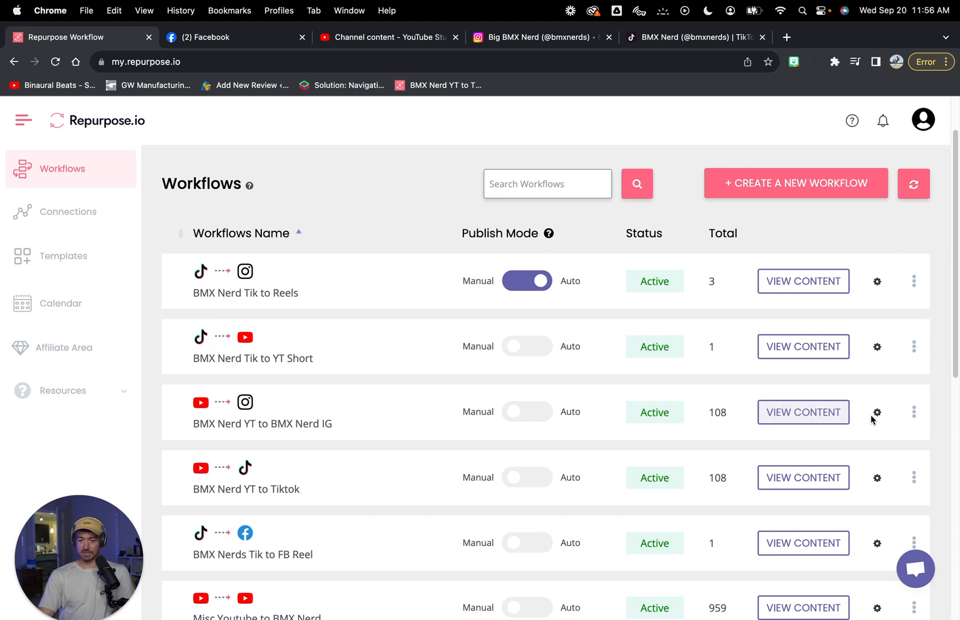
Step: Open the settings of the "BMX Nerd YT to BMX Nerd IG" workflow and examine the video preview
click(825, 412)
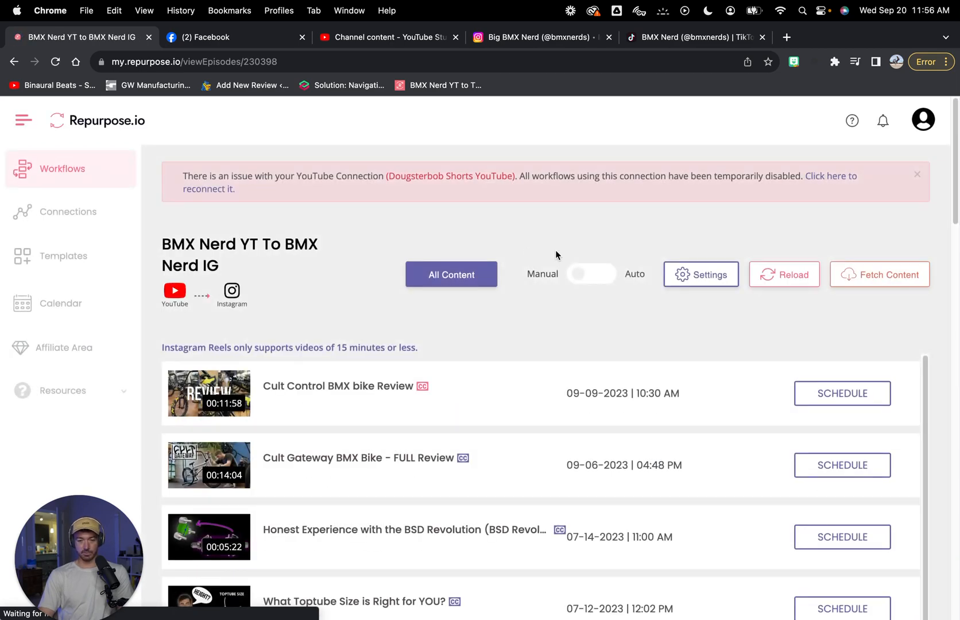
click(684, 278)
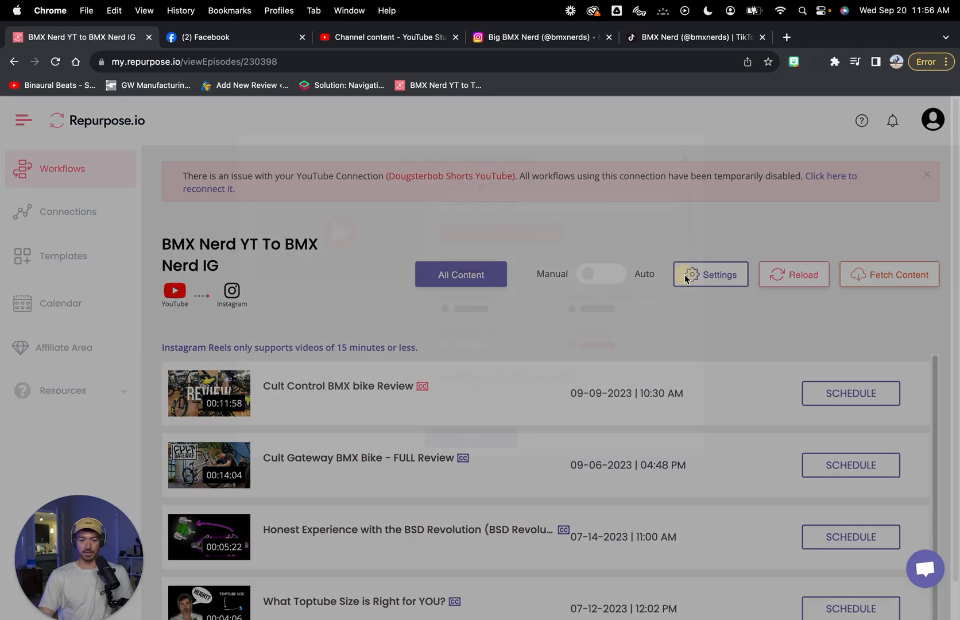
scroll(329, 294, down, 2)
scroll(329, 293, down, 2)
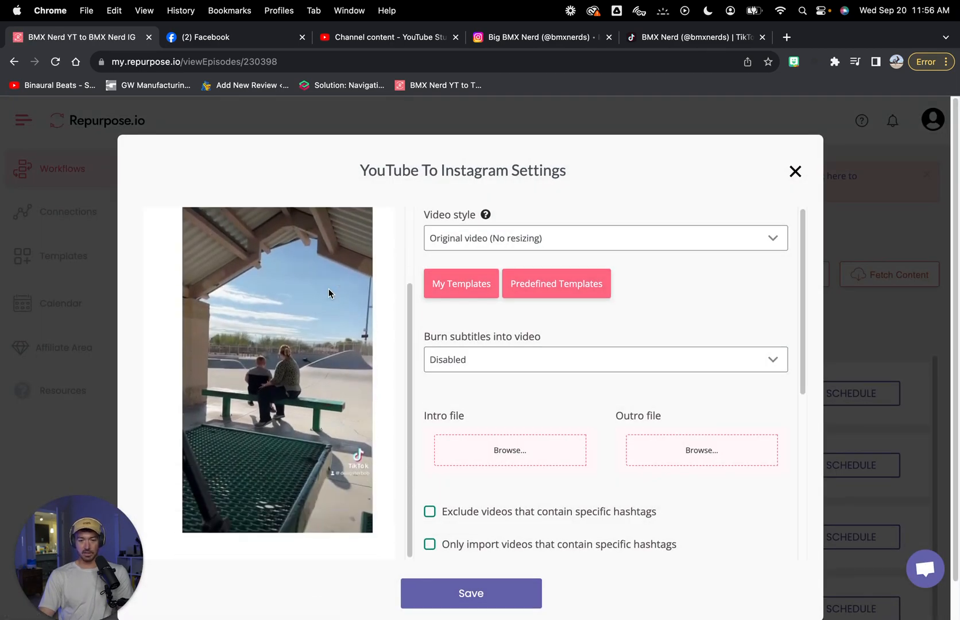
scroll(329, 294, up, 4)
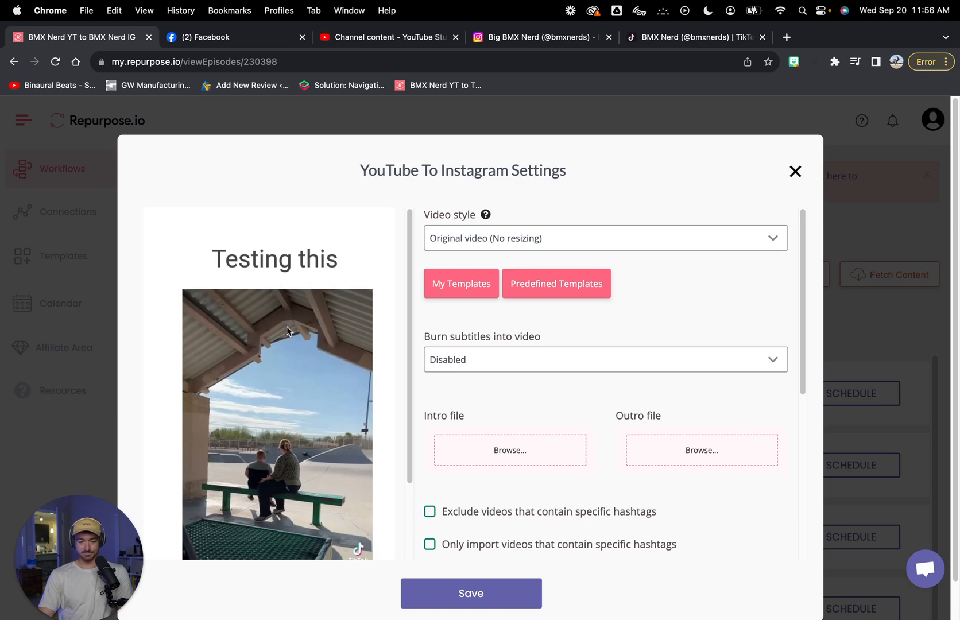
scroll(287, 332, down, 3)
scroll(287, 334, up, 3)
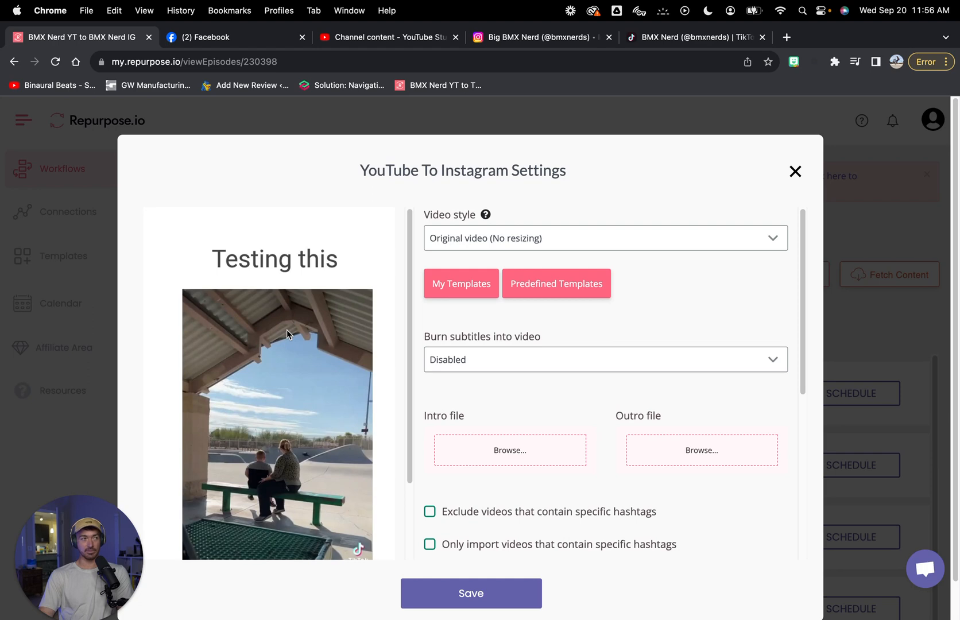
Step: Keep the video style at Original video (No resizing) and enable Exclude YouTube Shorts for the Instagram workflow
click(562, 237)
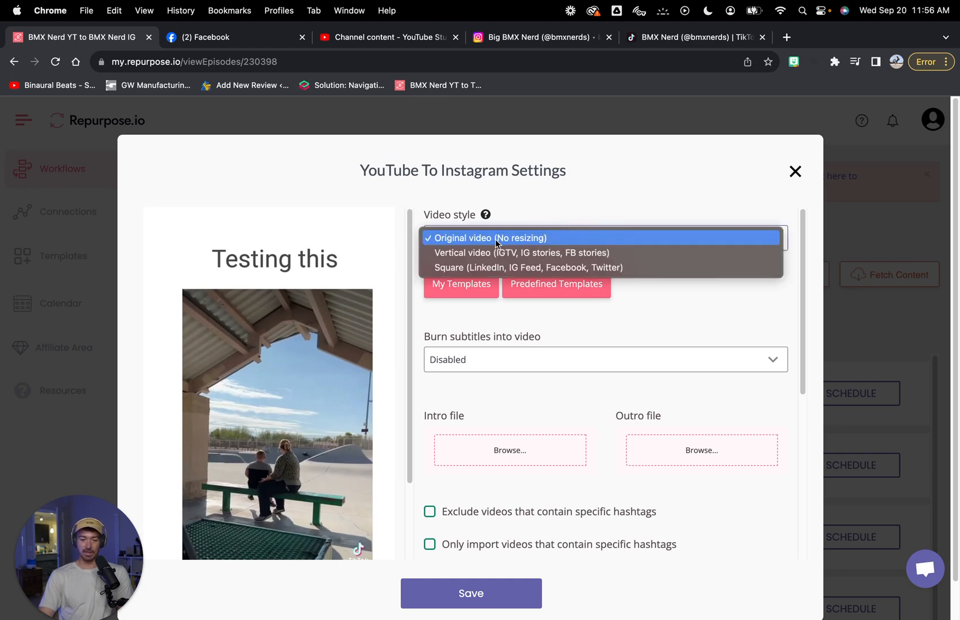
click(500, 237)
scroll(506, 329, down, 5)
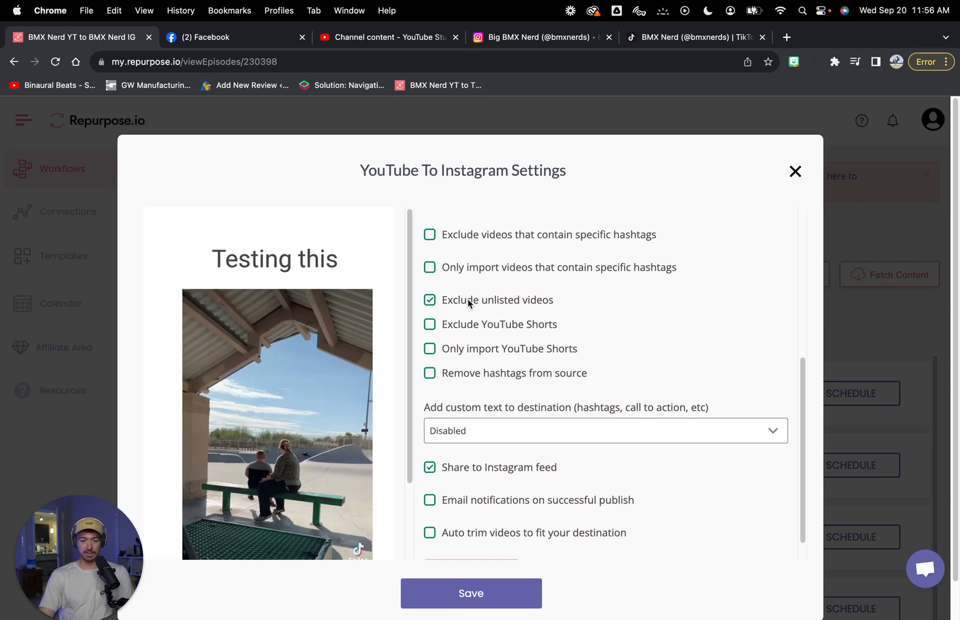
scroll(469, 305, up, 5)
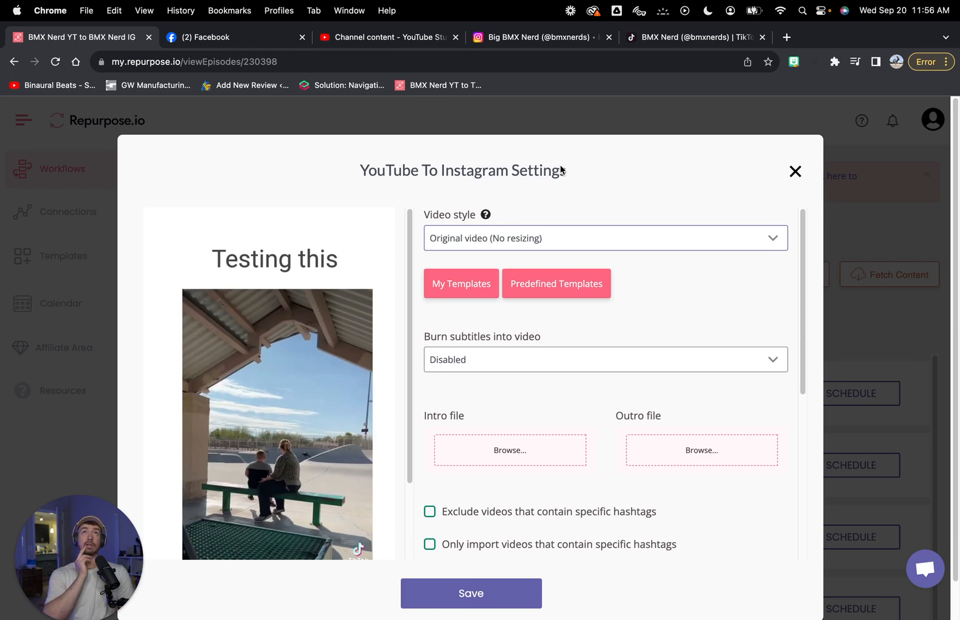
scroll(545, 418, down, 5)
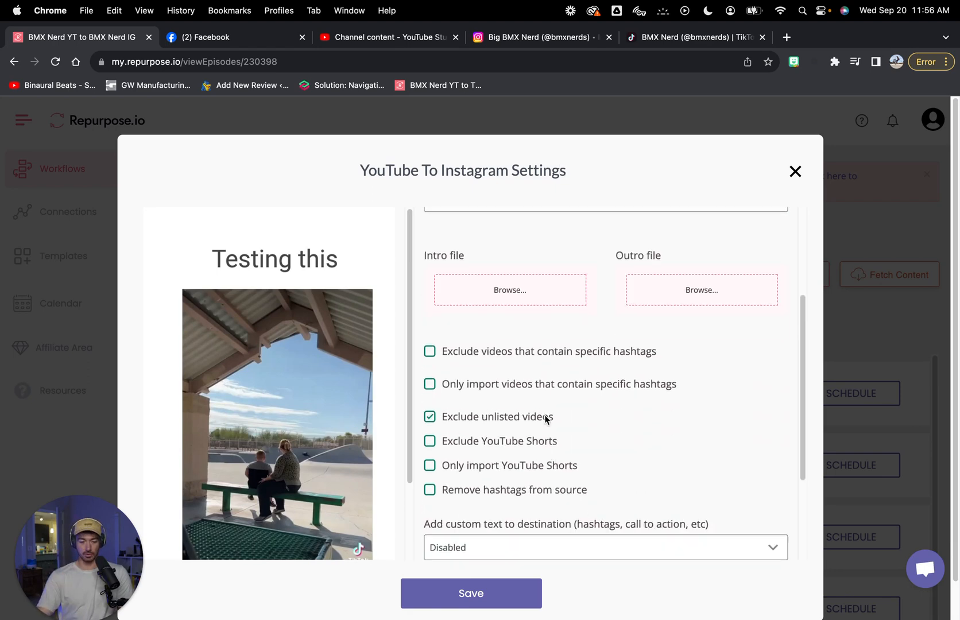
click(429, 287)
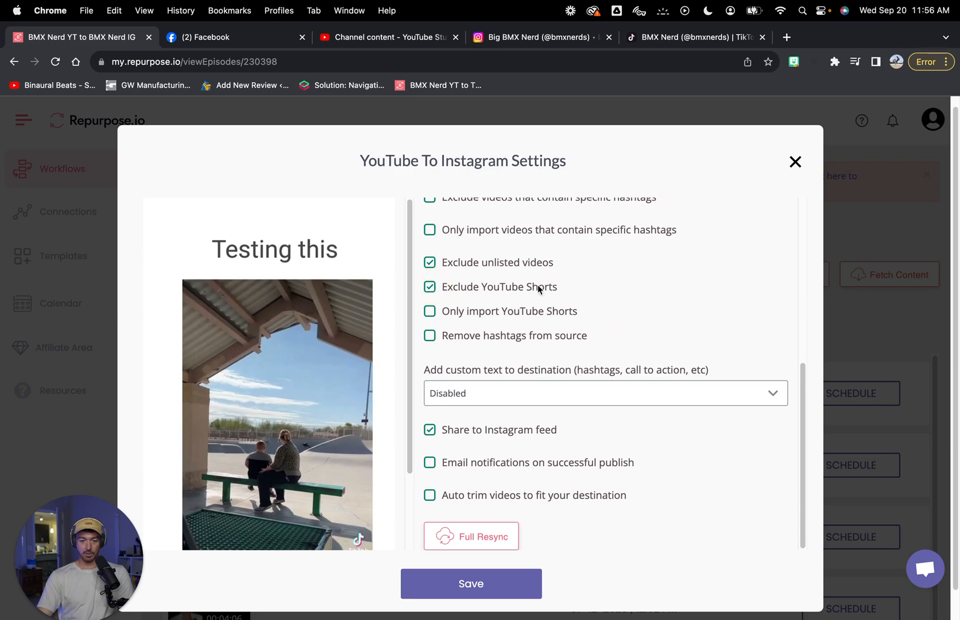
scroll(549, 288, up, 5)
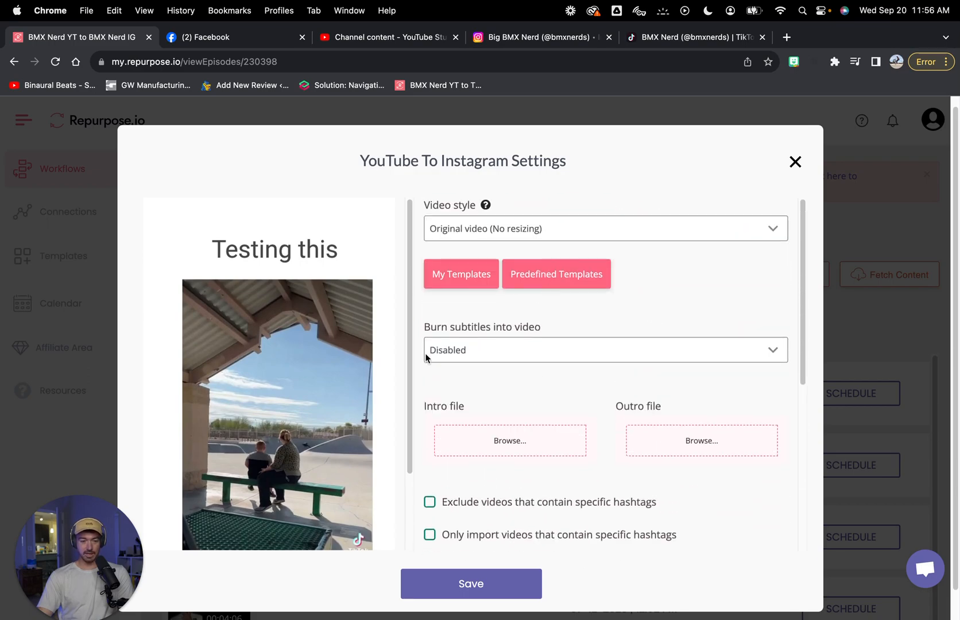
Step: Switch to the Keynote diagram and check how the Tiktok circle feeds the short-form destinations
key(ctrl+Left)
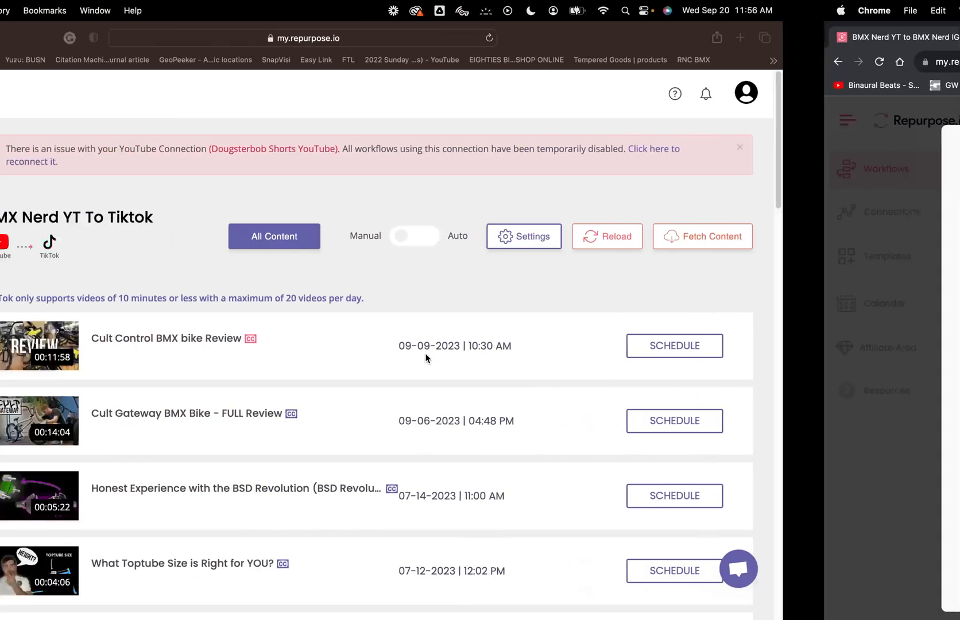
key(ctrl+Right)
key(ctrl+Right)
click(303, 429)
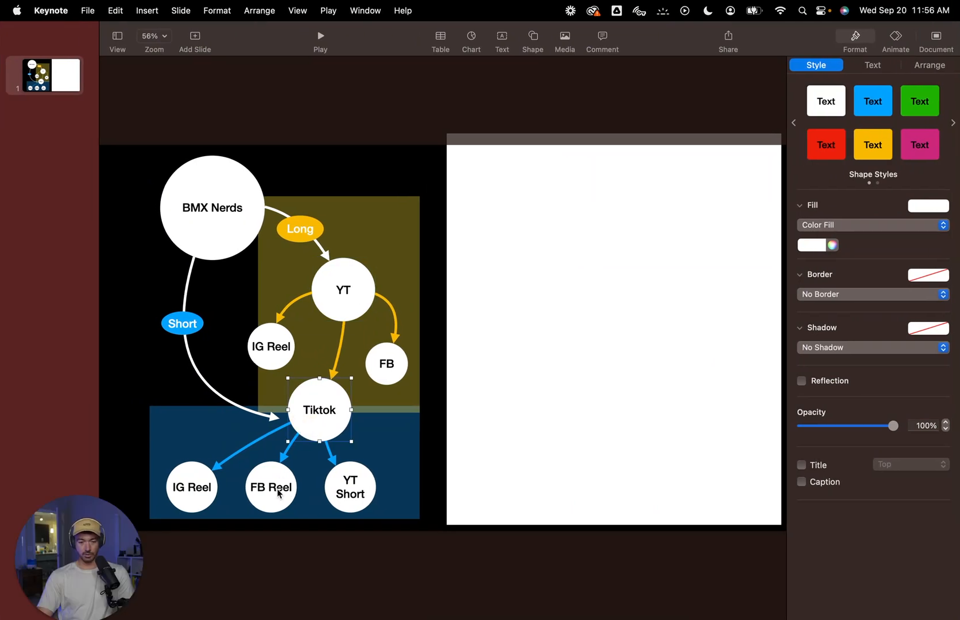
click(323, 415)
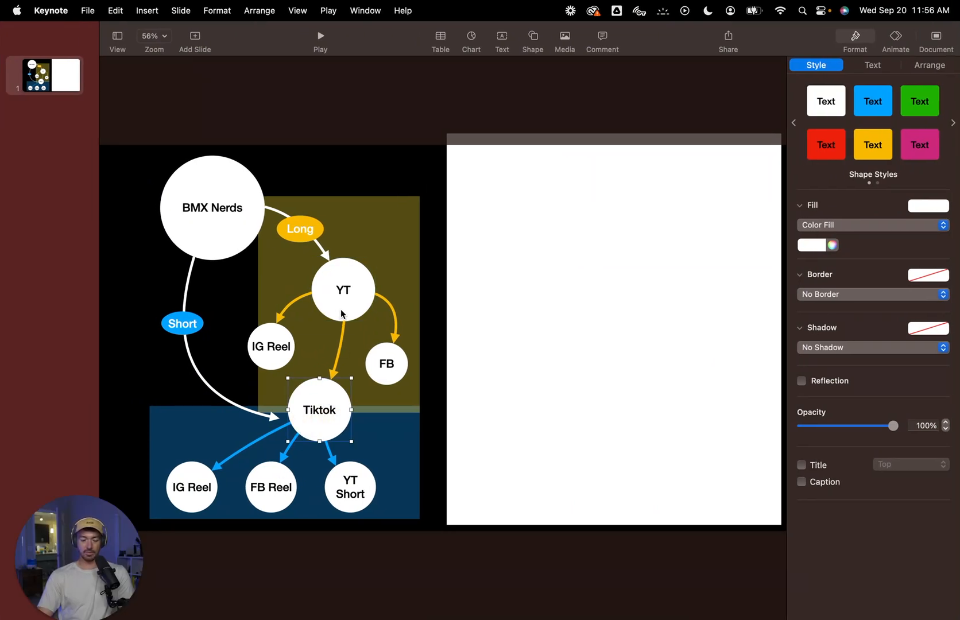
Step: Return to Repurpose.io and save the YouTube to Instagram settings
key(ctrl+Left)
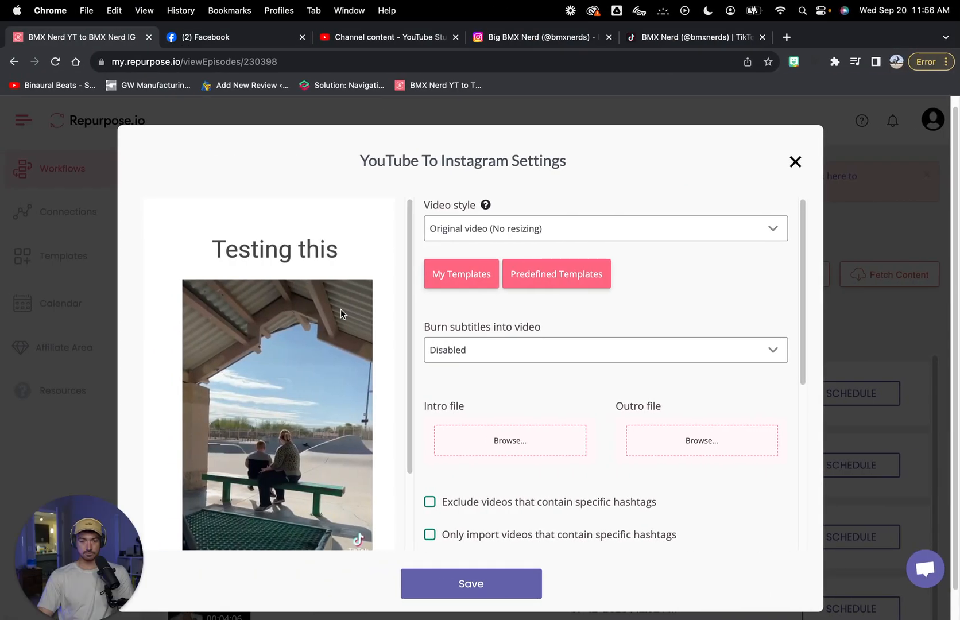
click(466, 583)
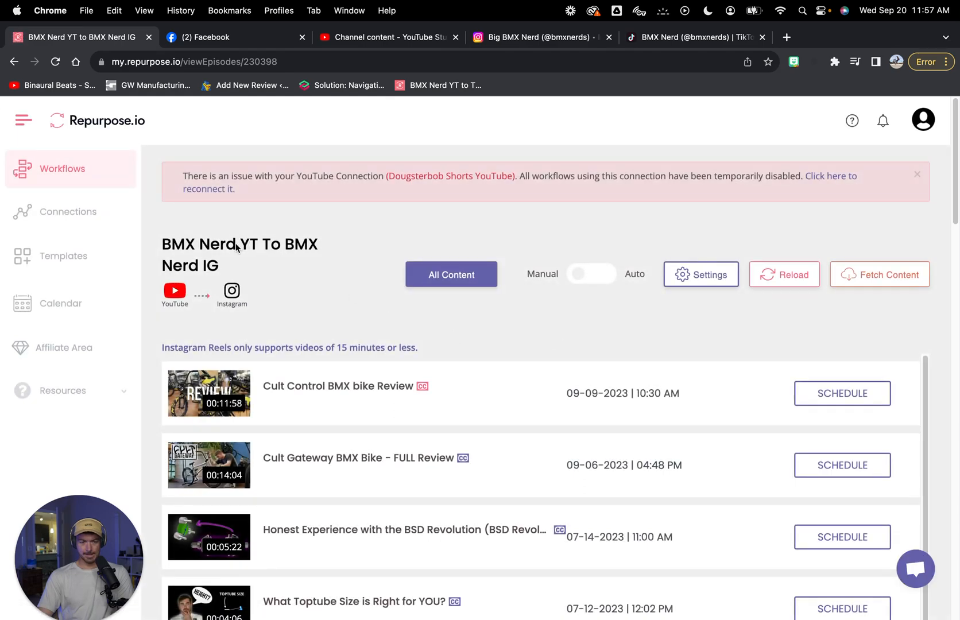
Step: Switch to Keynote and trace the diagram's YT Short, YT, FB, Tiktok and upper IG Reel circles
key(ctrl+Right)
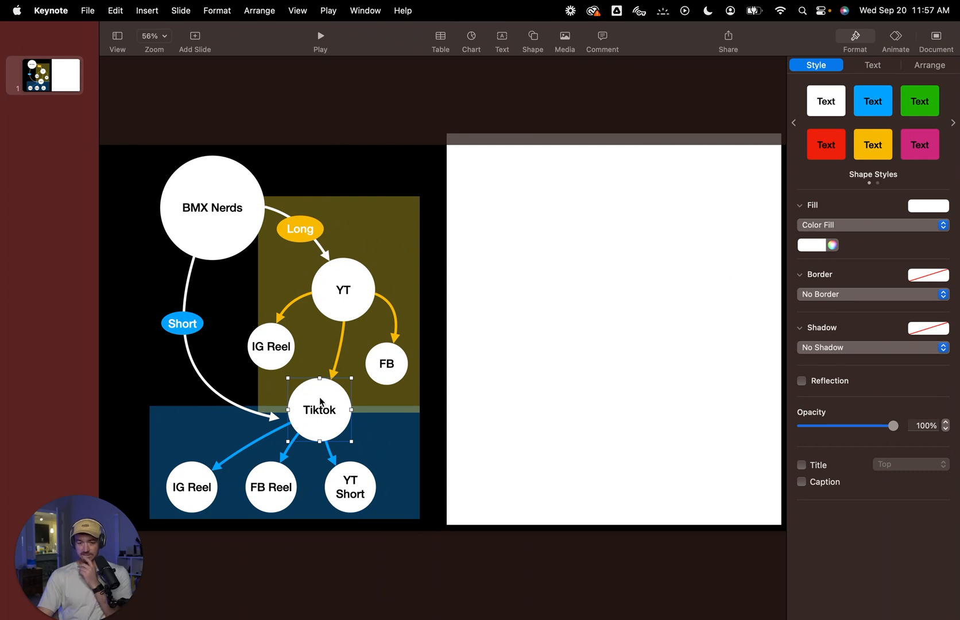
click(339, 488)
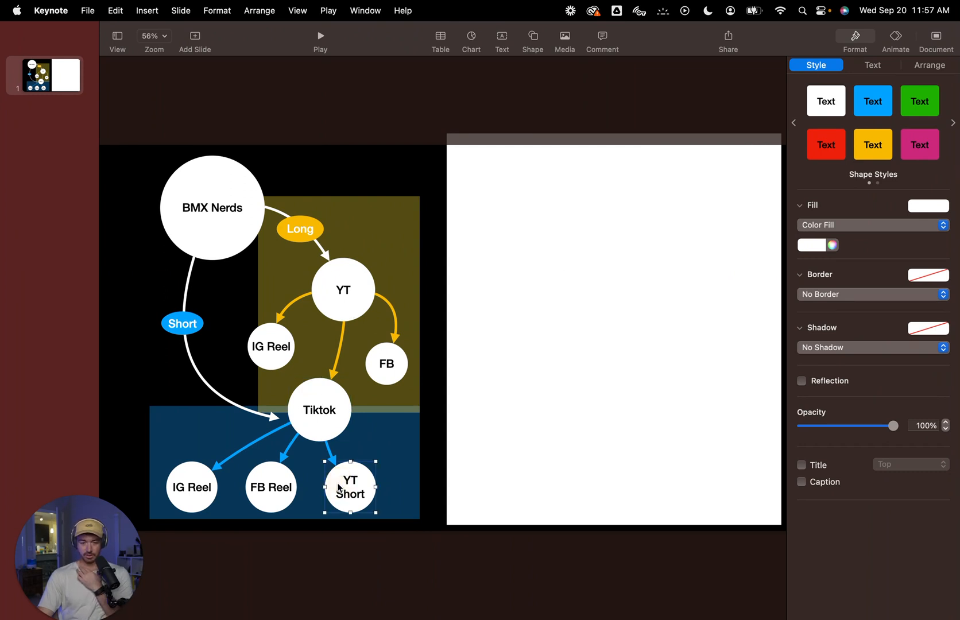
click(345, 306)
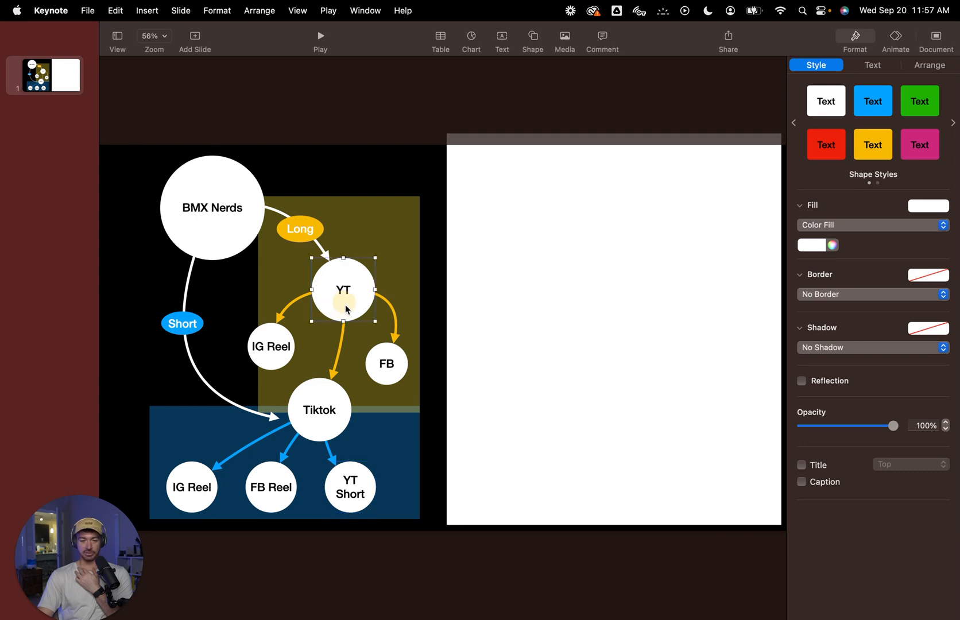
click(385, 381)
click(317, 395)
click(257, 344)
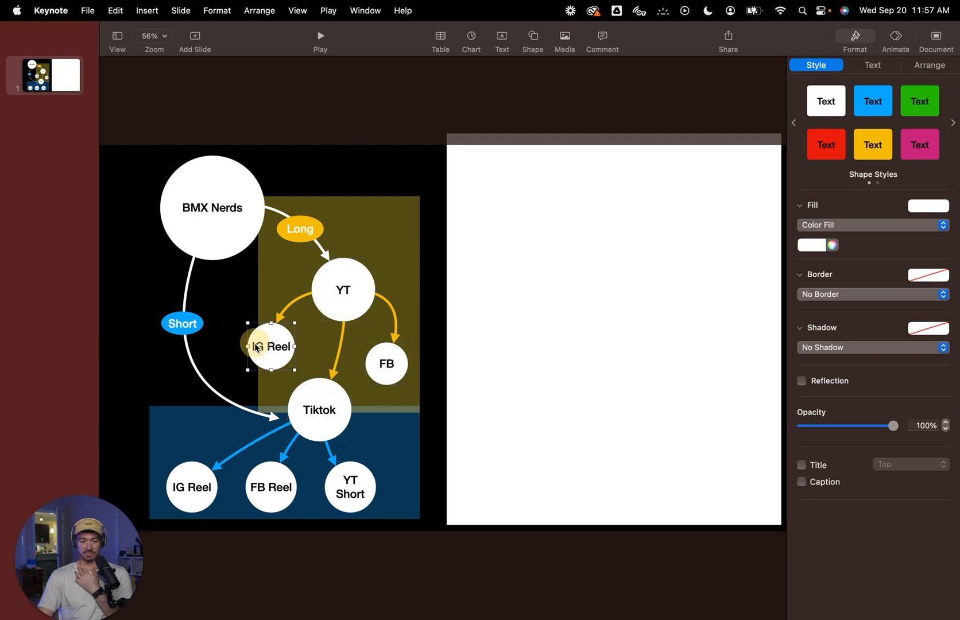
click(251, 282)
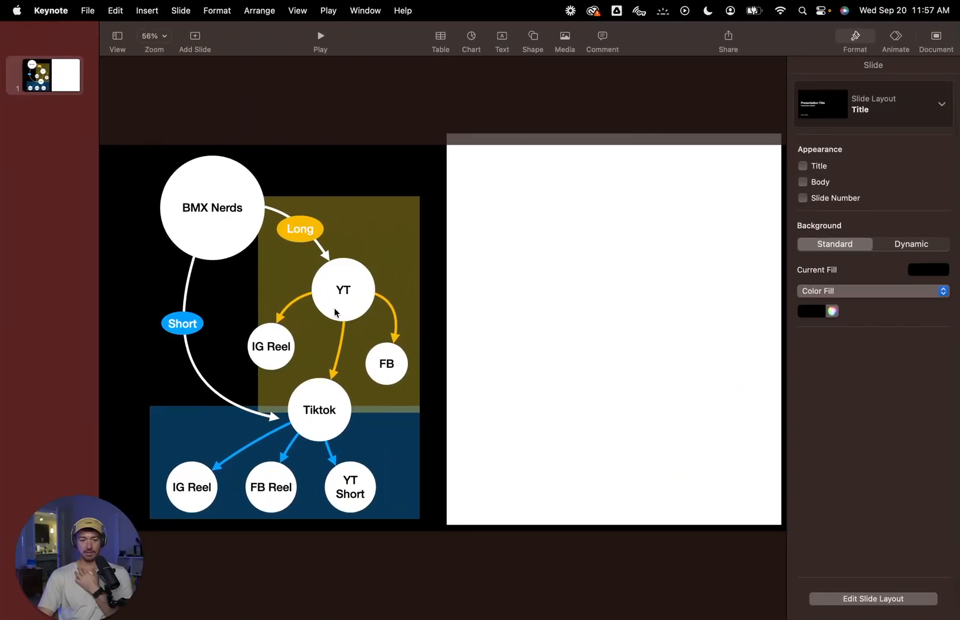
click(343, 295)
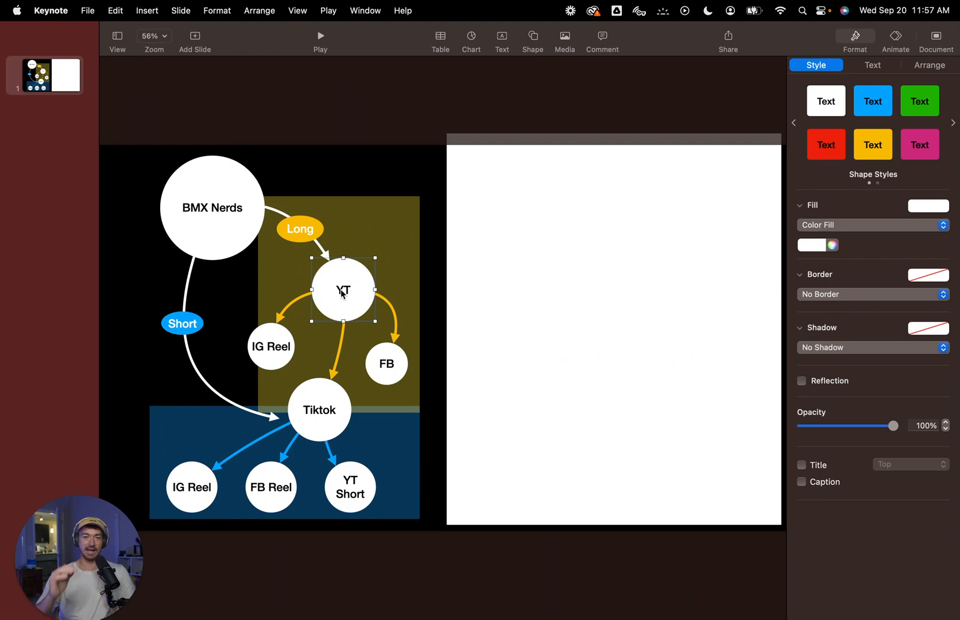
click(217, 279)
Step: Return to Repurpose.io, reopen the YouTube to Instagram settings and check the exclusion, custom text and feed-sharing options
key(ctrl+Left)
key(ctrl+Right)
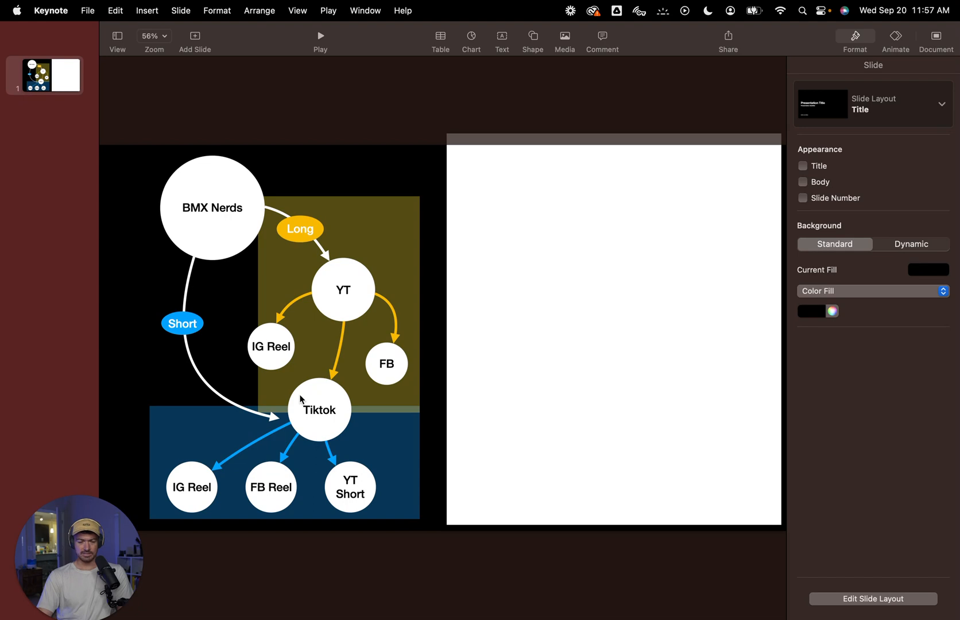
key(ctrl+Left)
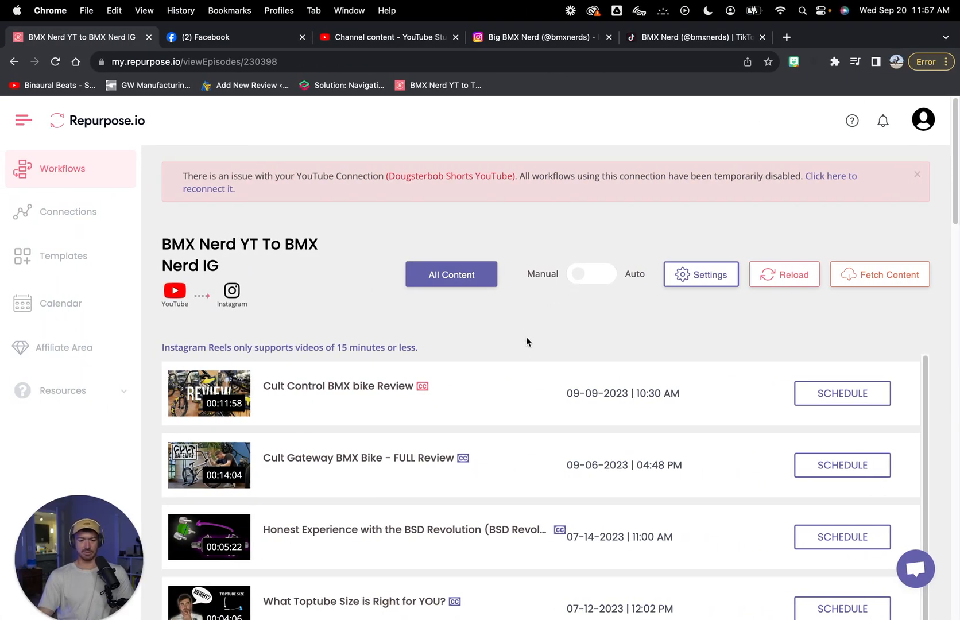
click(710, 275)
scroll(542, 375, down, 10)
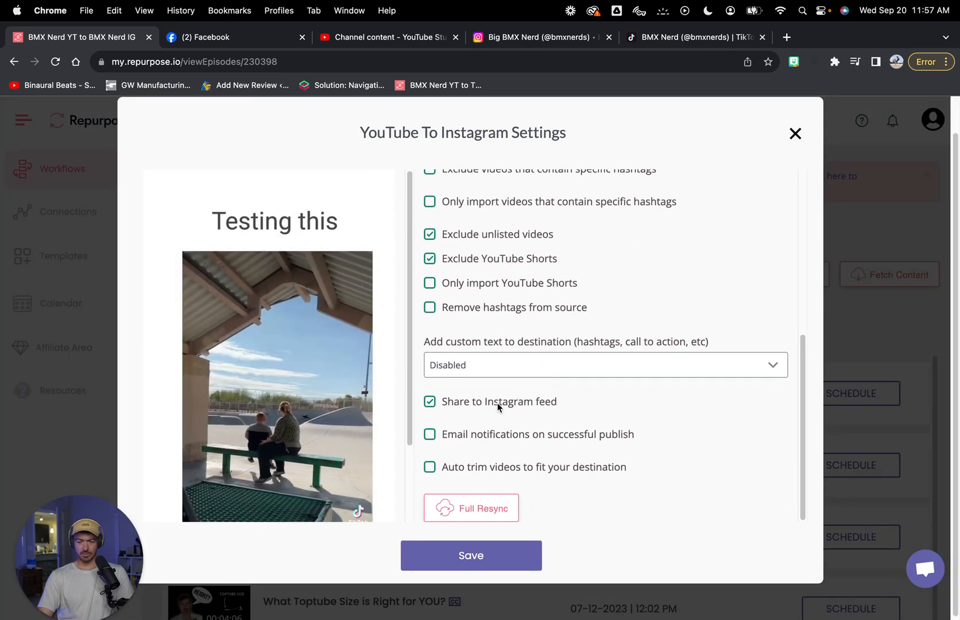
scroll(498, 409, up, 3)
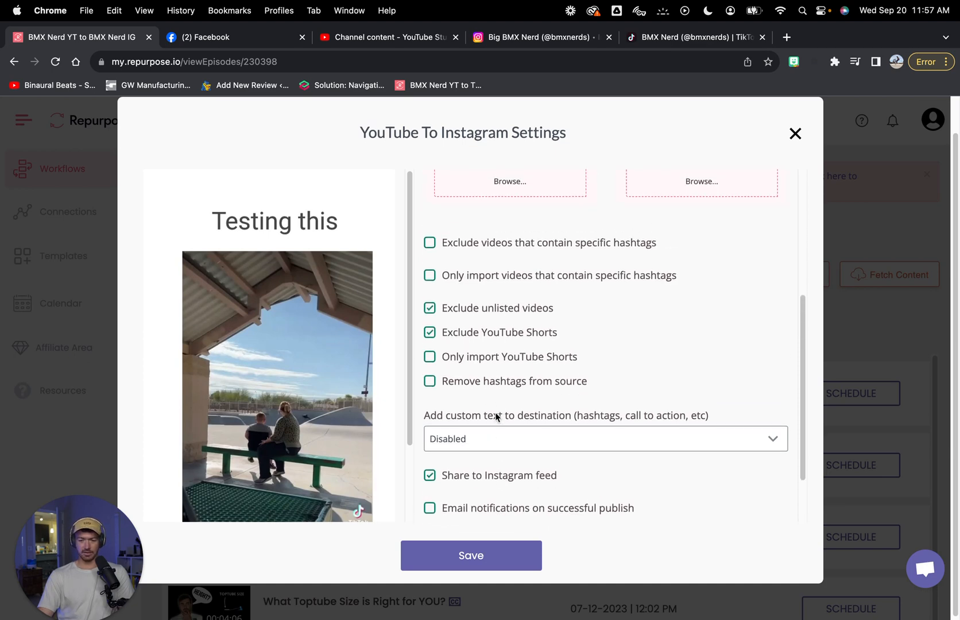
Step: Save the YouTube to Instagram settings and publish the Cult Control BMX bike Review video to Instagram immediately
click(468, 555)
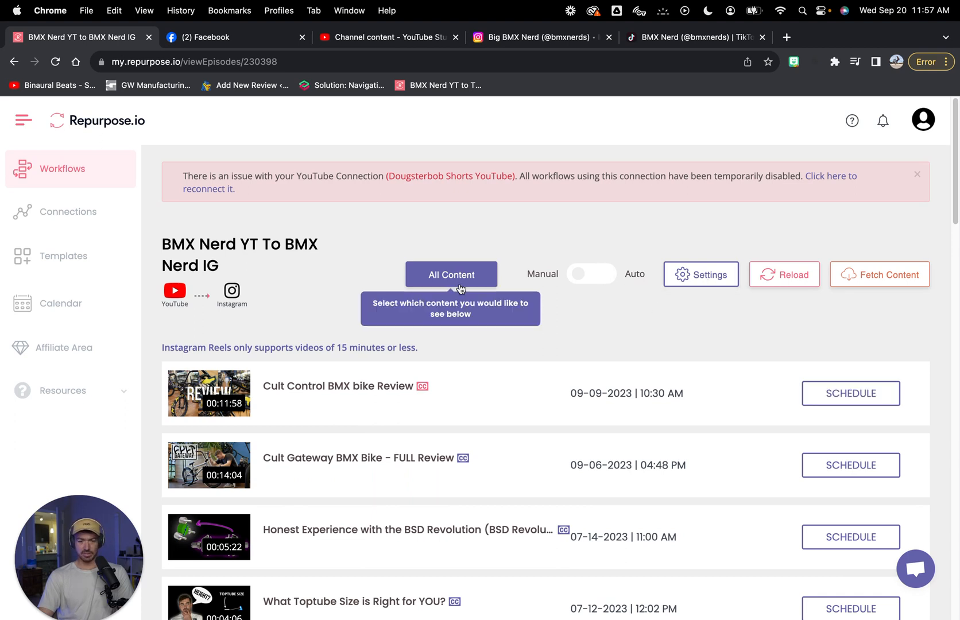
click(838, 396)
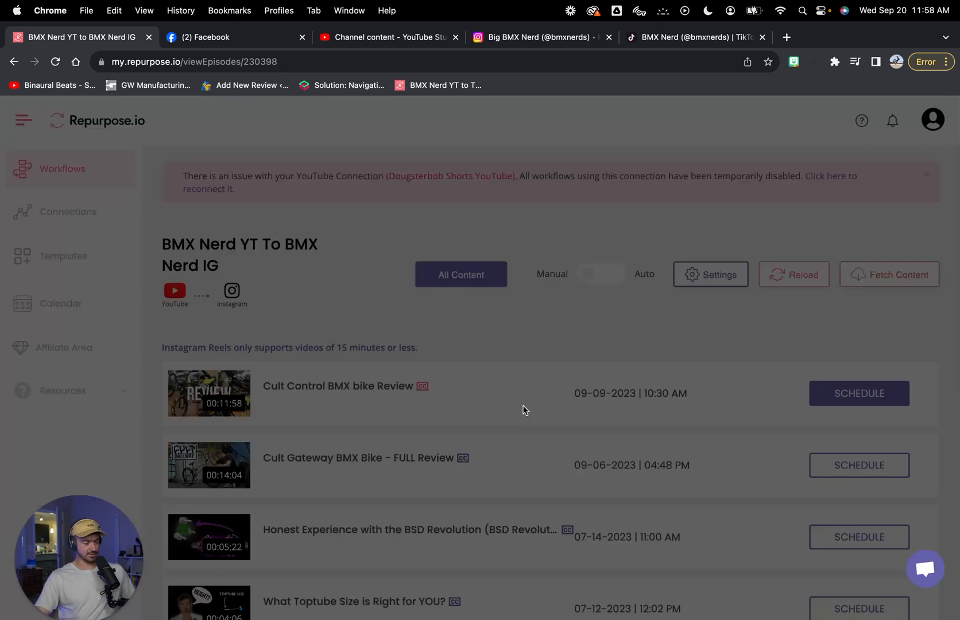
scroll(411, 396, down, 3)
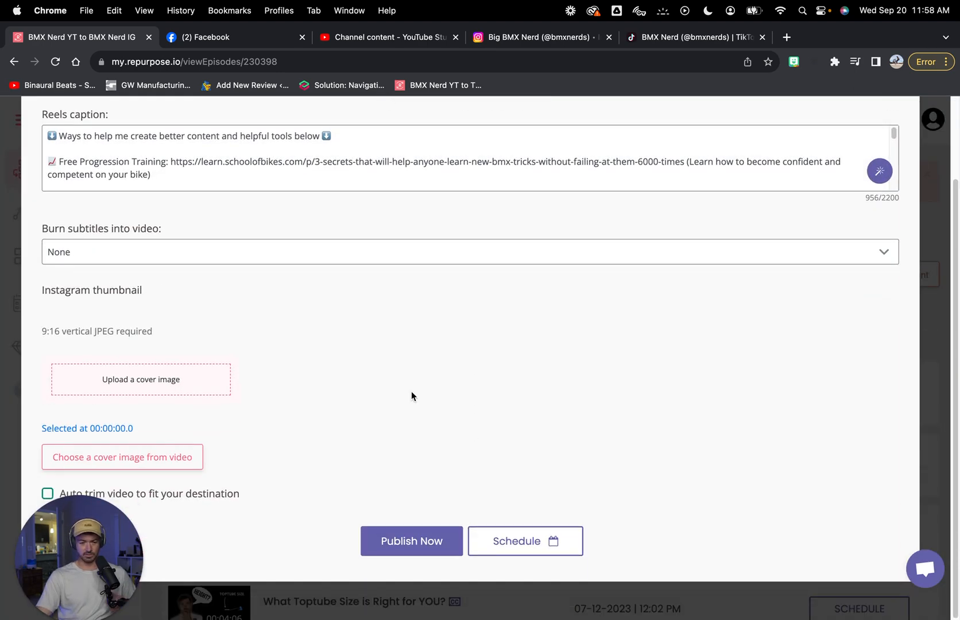
click(411, 544)
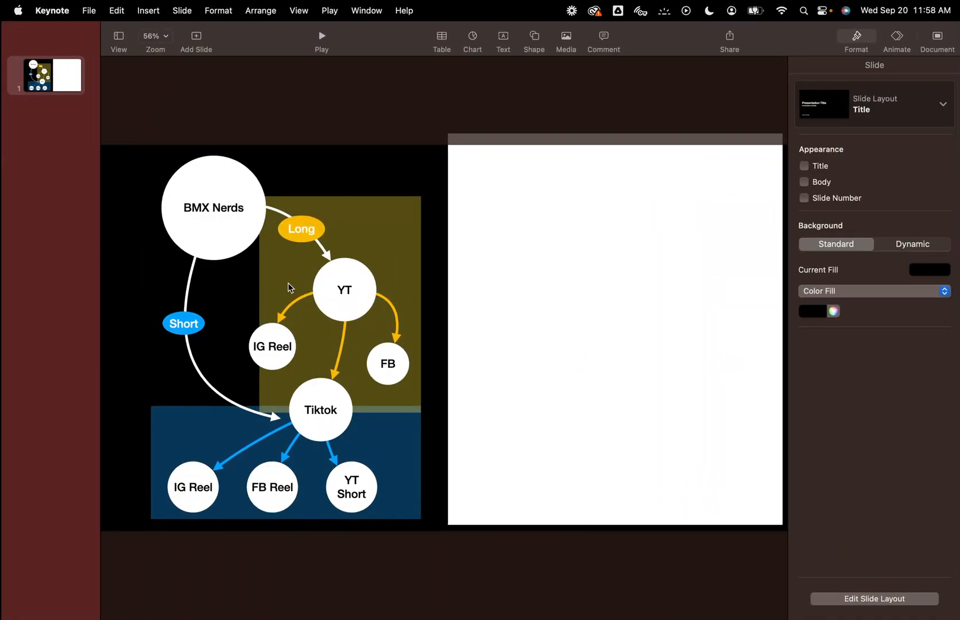
Step: In the Keynote diagram, recolor the arrow from the YT circle to the upper IG Reel circle red
click(330, 278)
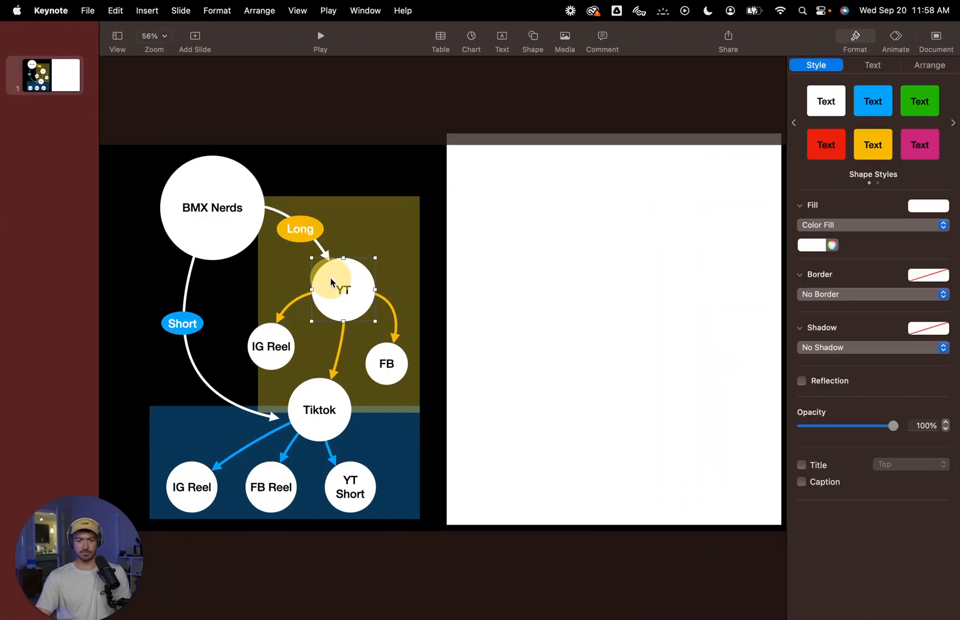
click(285, 308)
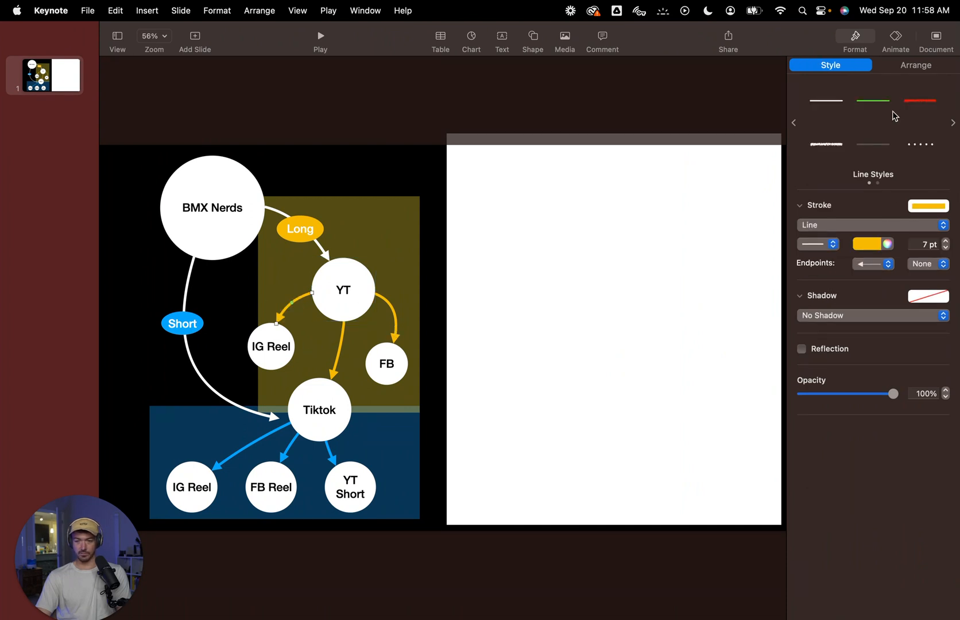
click(917, 205)
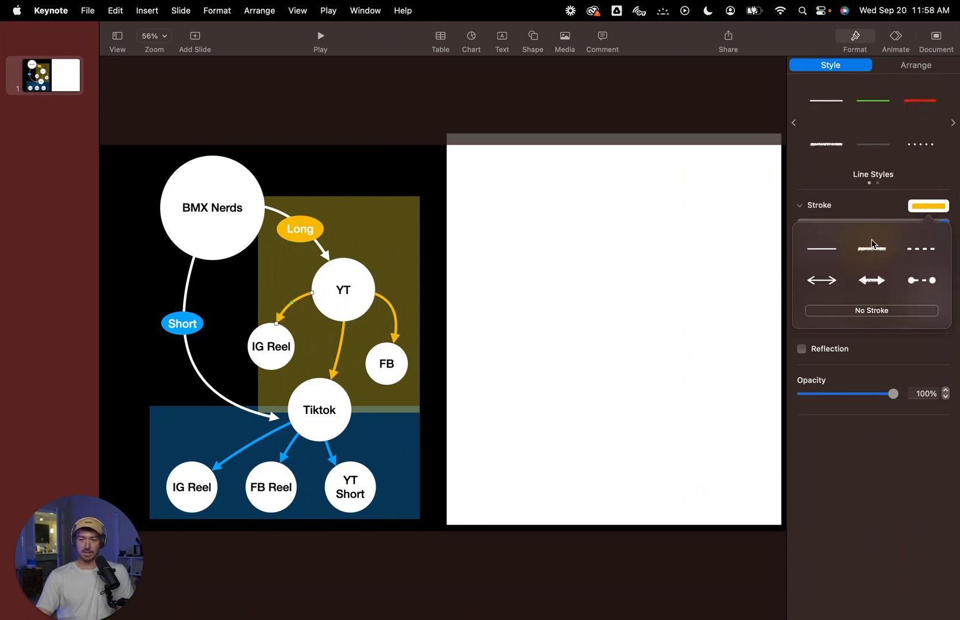
click(873, 210)
click(874, 243)
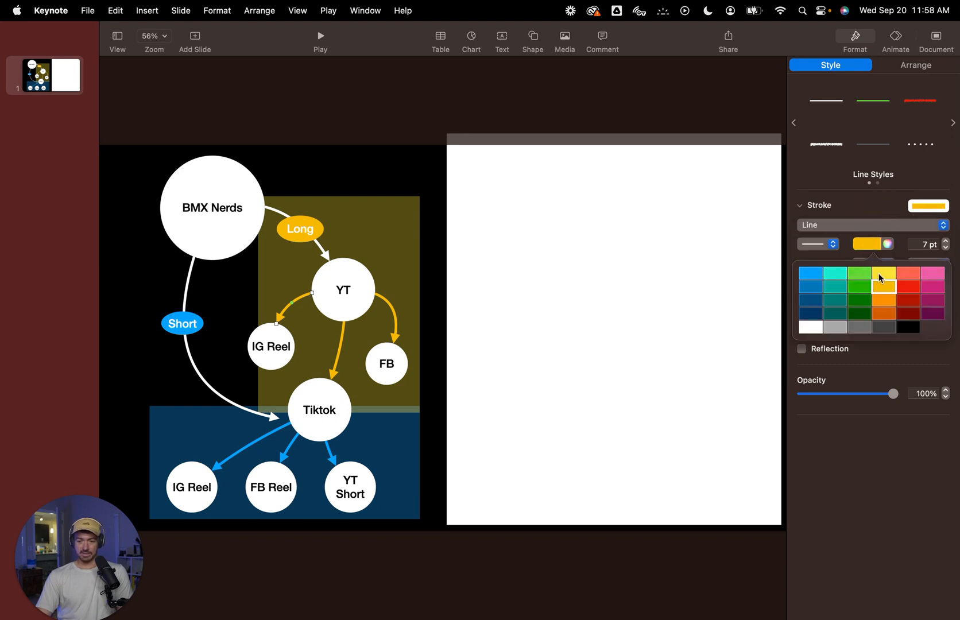
click(912, 276)
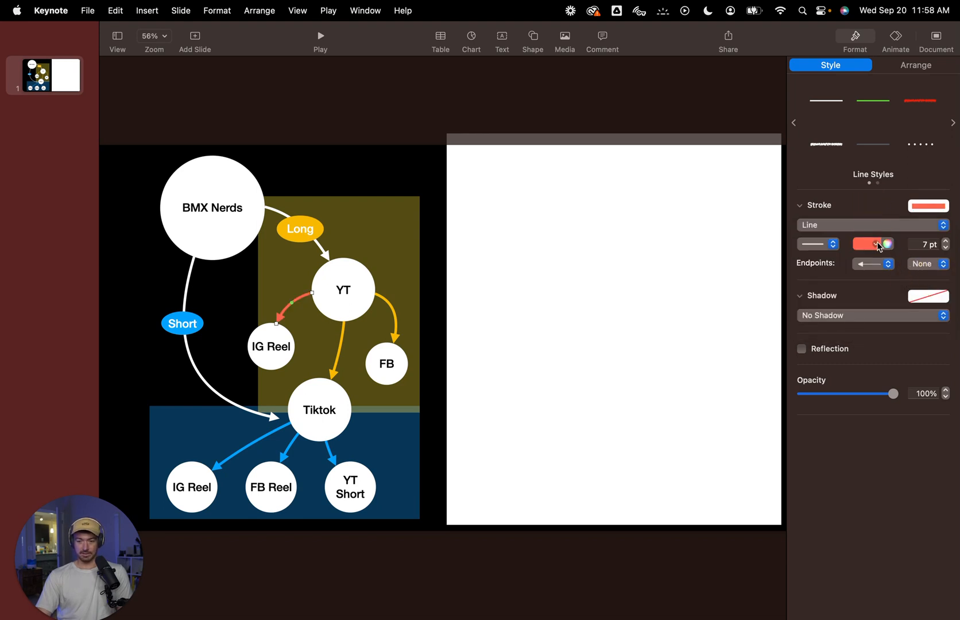
click(878, 246)
click(909, 290)
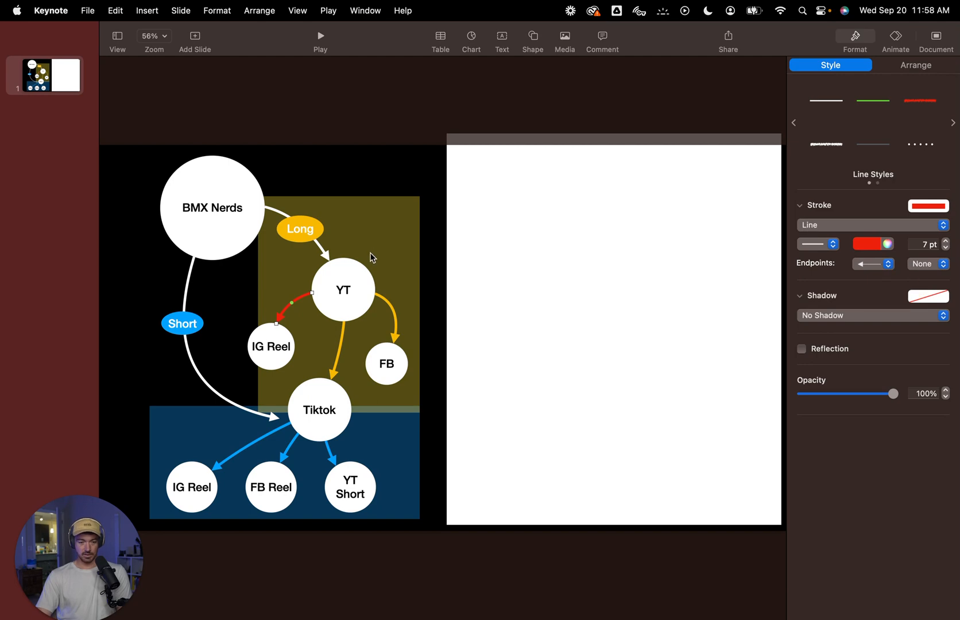
click(340, 296)
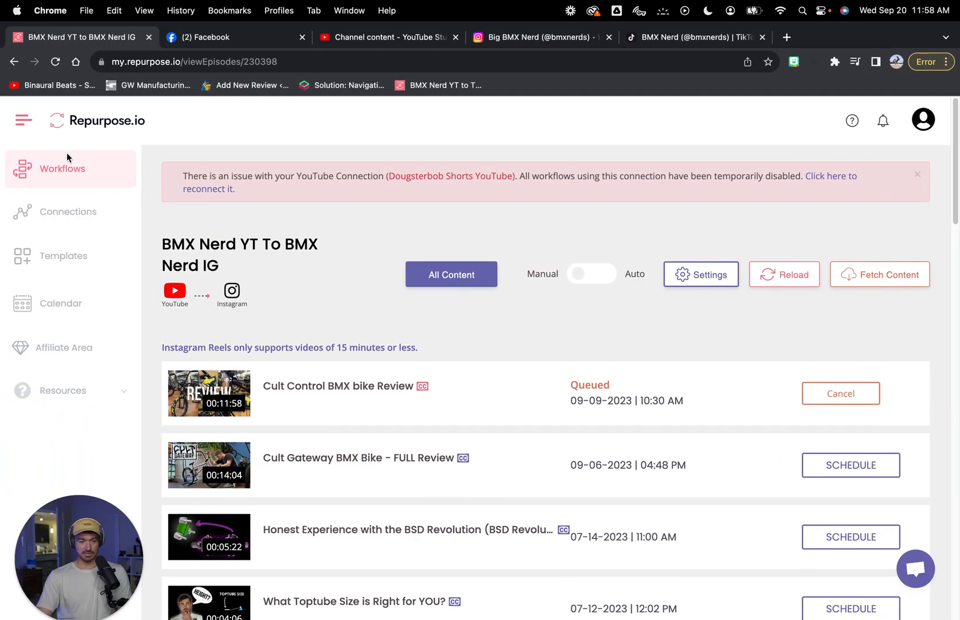
Step: Return to the Repurpose.io workflow list and open the BMX Nerd YT to BMX Nerd IG content in a new tab
click(60, 170)
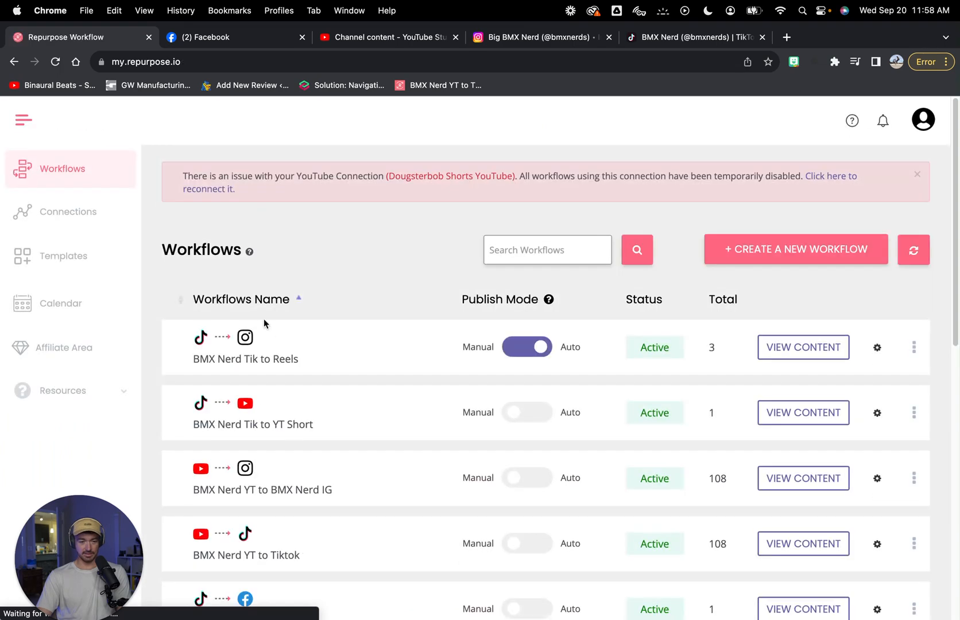
scroll(273, 359, down, 1)
scroll(274, 359, down, 2)
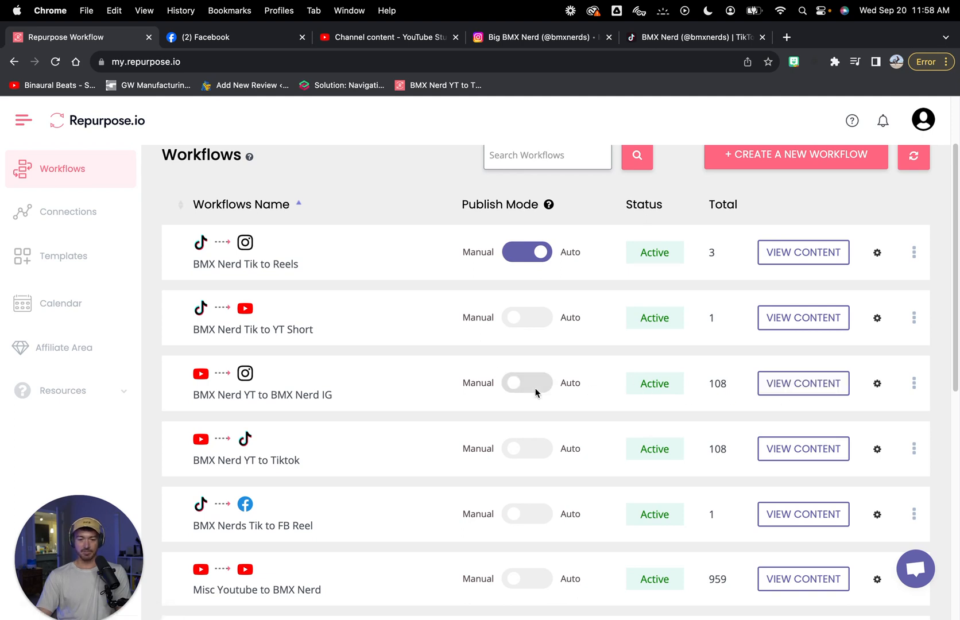
right_click(779, 388)
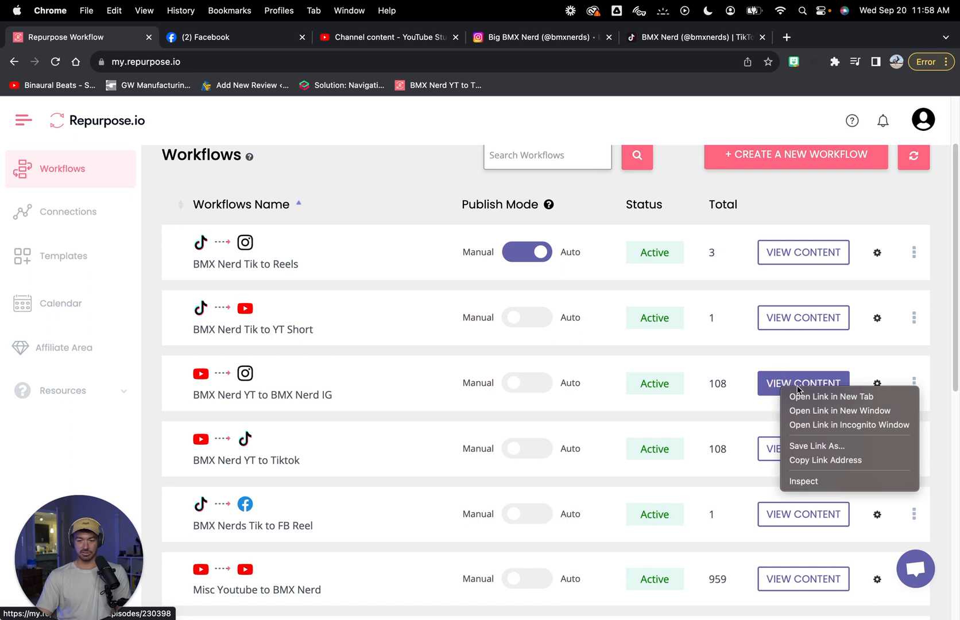
click(809, 397)
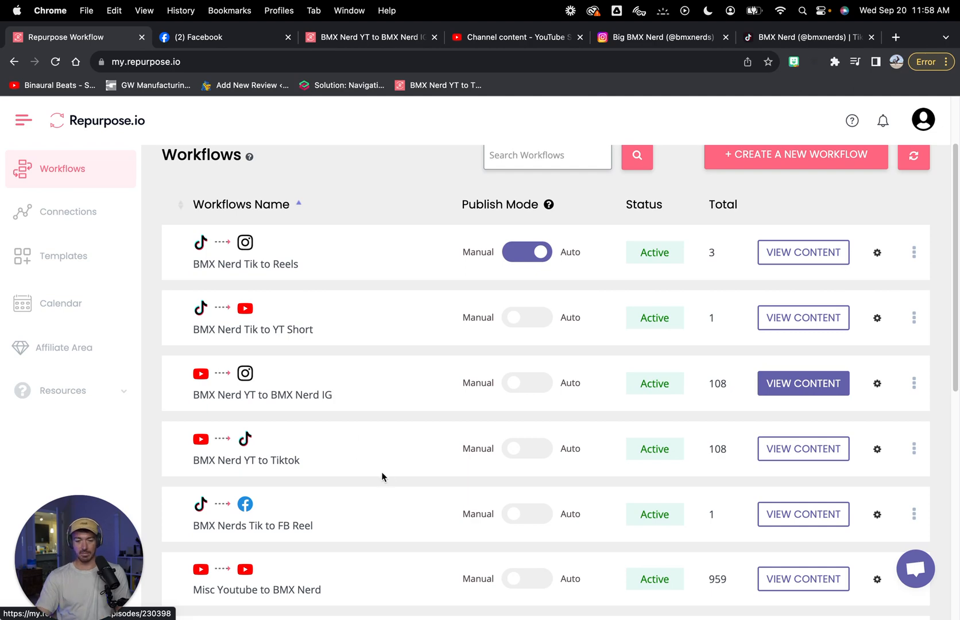
Step: Open the BMX Nerd YT to Tiktok workflow's content and look through its list of videos
click(401, 463)
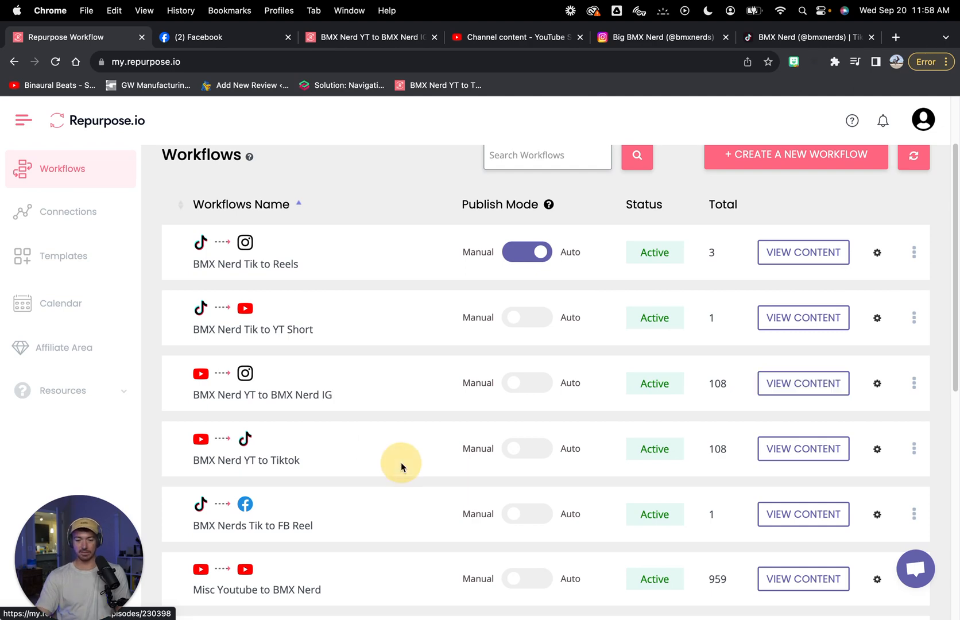
click(790, 448)
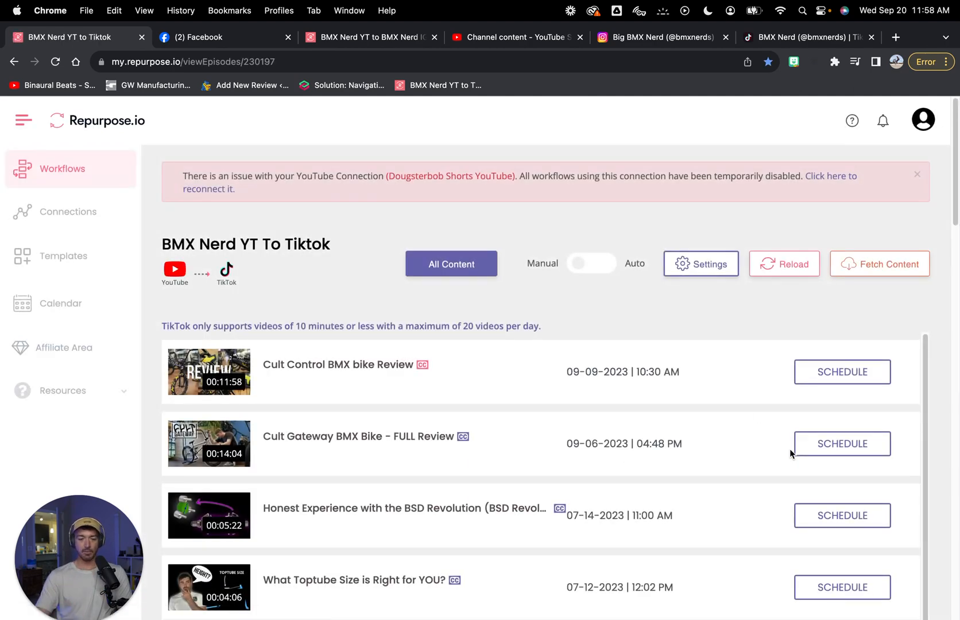
scroll(458, 407, down, 20)
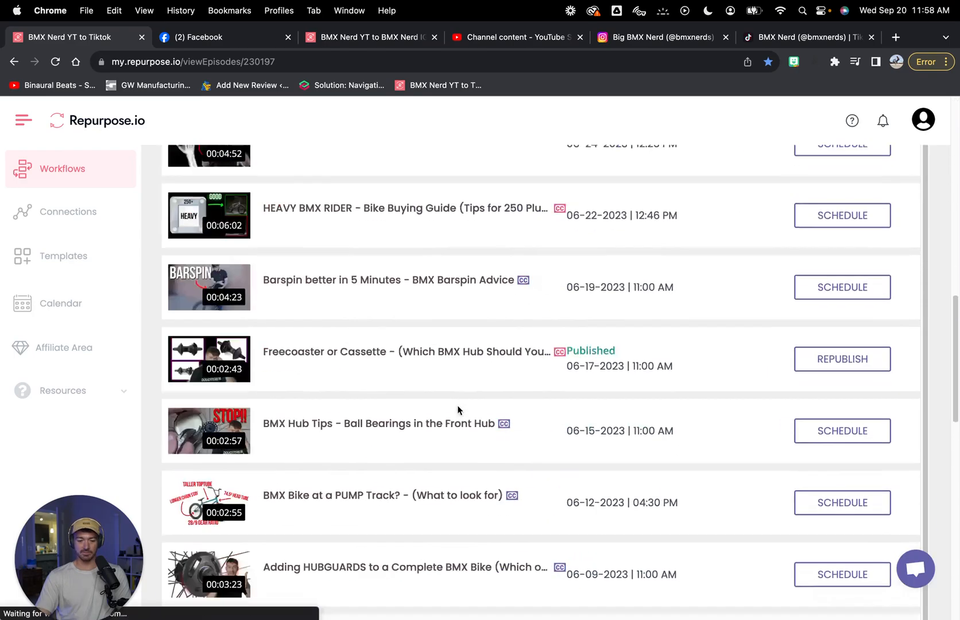
scroll(458, 407, up, 4)
scroll(457, 405, up, 15)
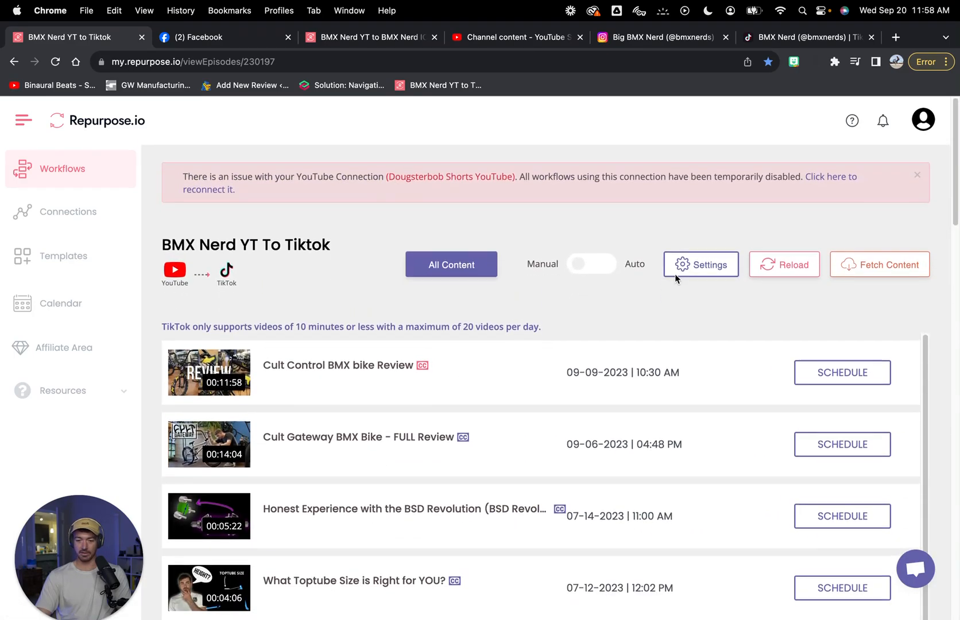
Step: Open the YouTube to TikTok settings and review the video style, subtitle, hashtag and Shorts exclusion options
click(690, 268)
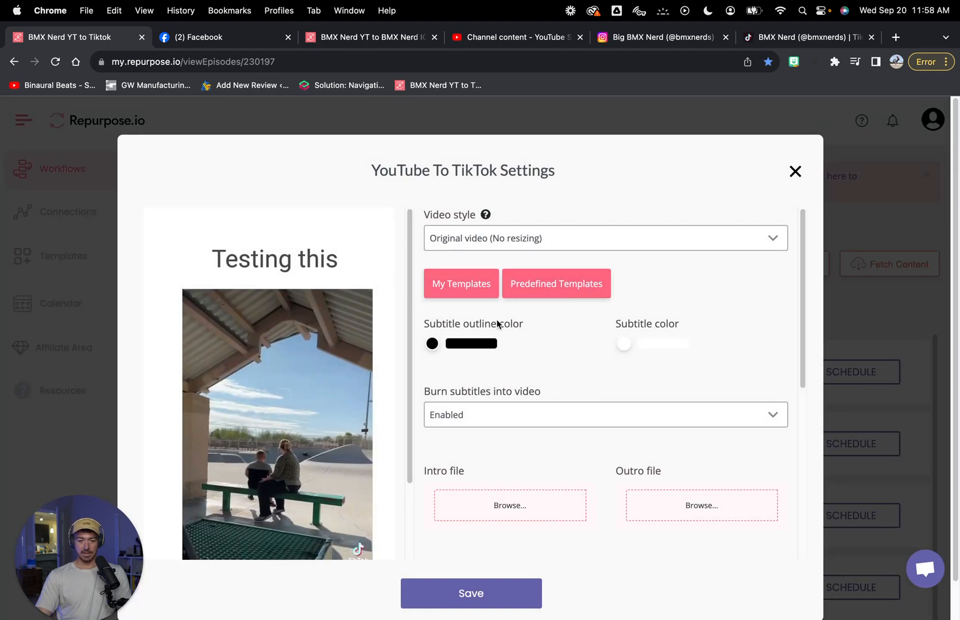
scroll(579, 343, down, 2)
scroll(579, 346, down, 3)
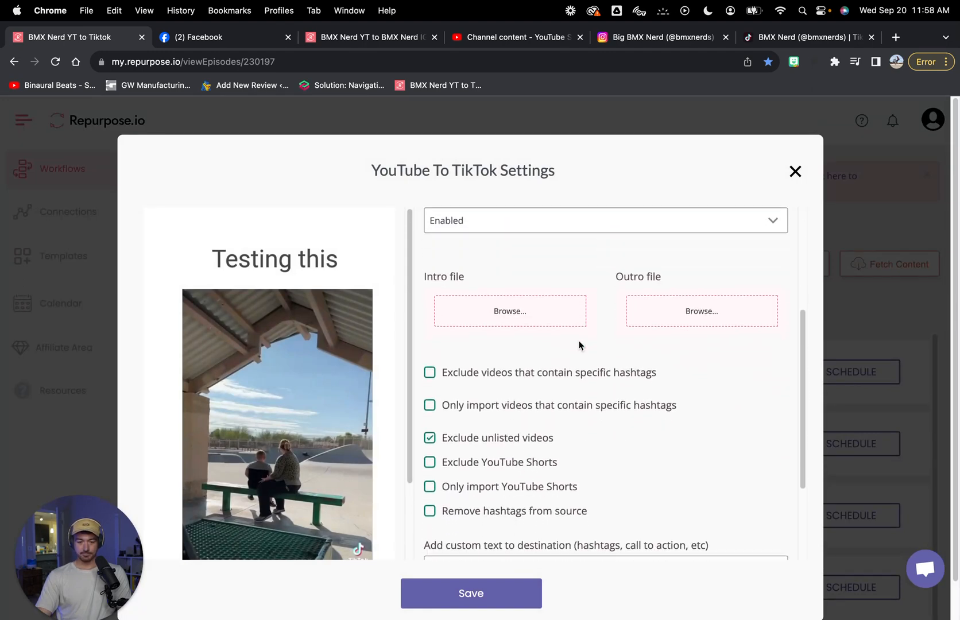
scroll(579, 345, up, 4)
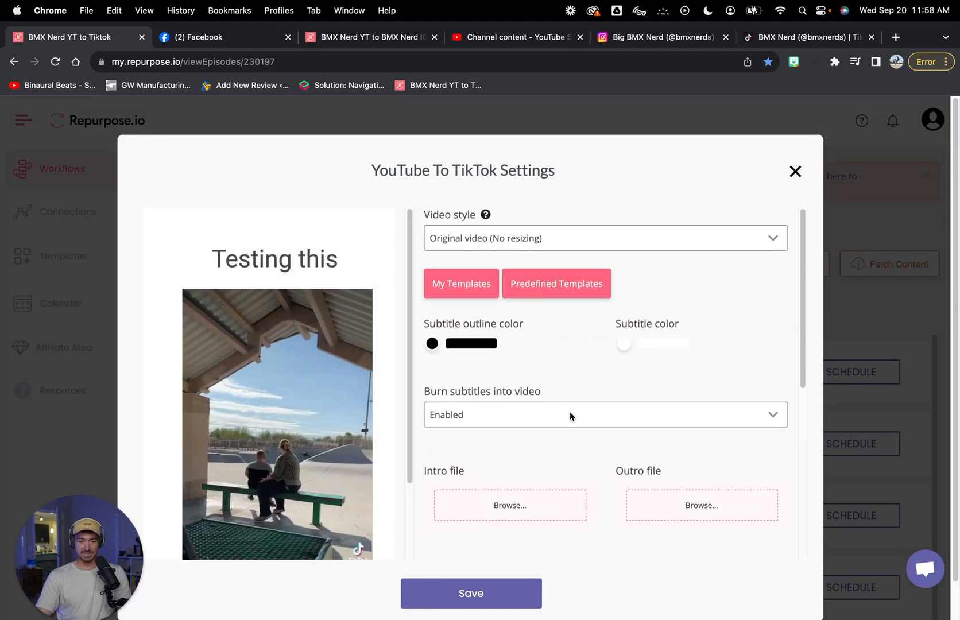
scroll(570, 417, down, 5)
Step: Switch to the Keynote diagram and move the Tiktok circle left, just below the upper IG Reel circle
key(ctrl+Left)
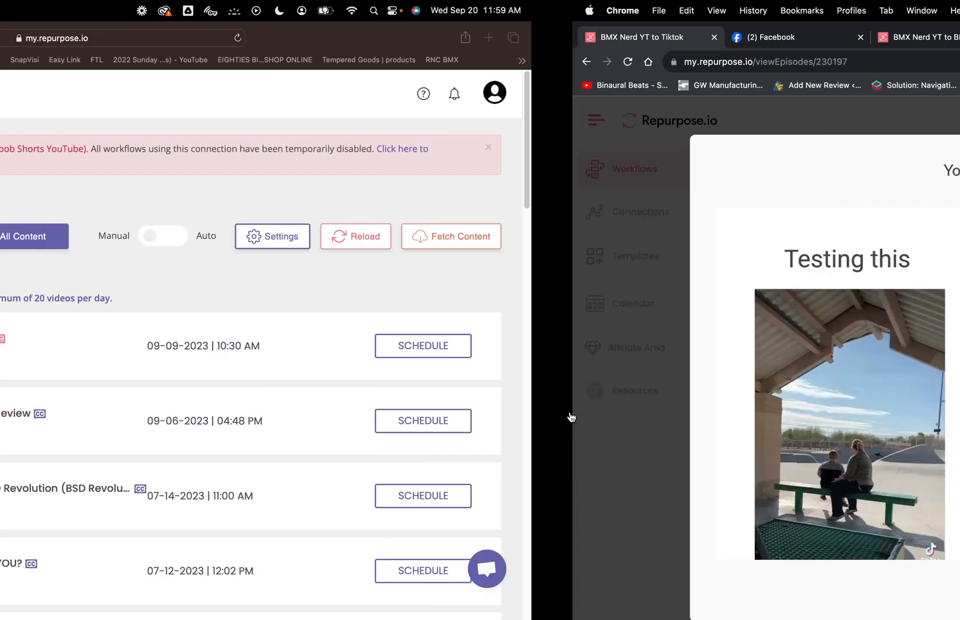
key(ctrl+Right)
key(ctrl+Right)
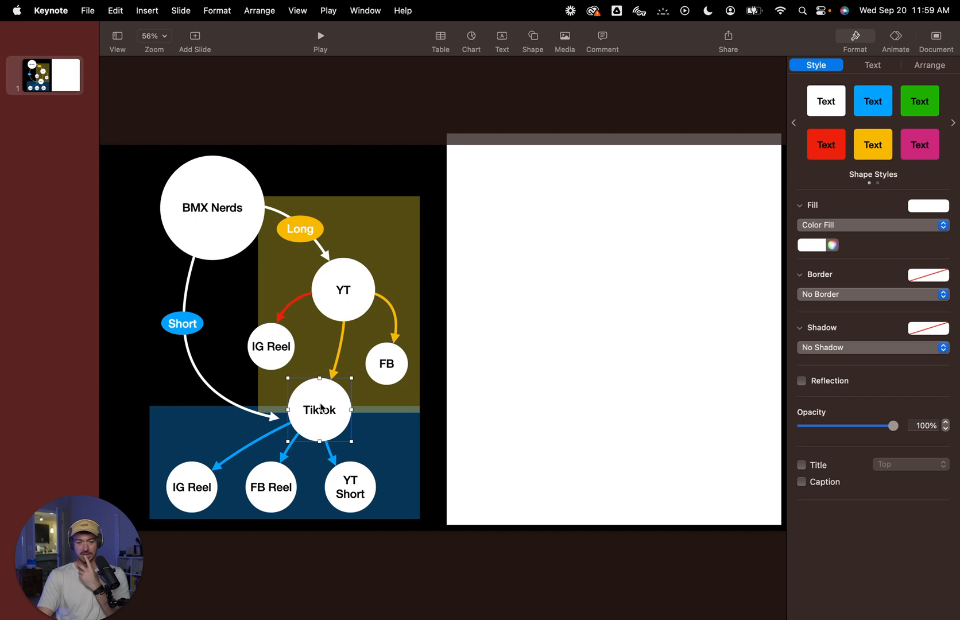
drag(319, 409, 277, 407)
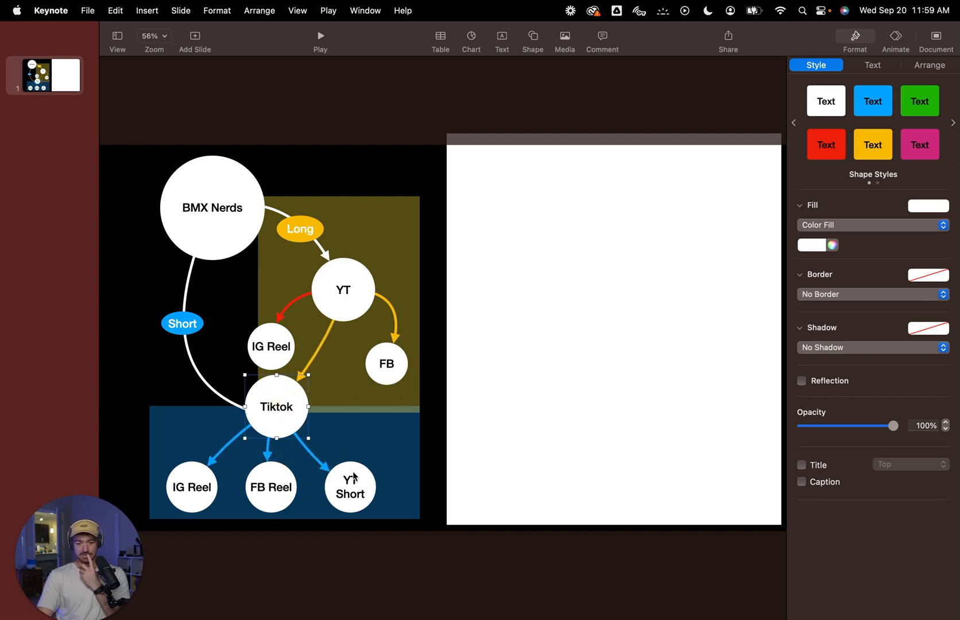
Step: Reattach the start of the blue YT Short and FB Reel arrows from the Tiktok circle to the YT circle
click(309, 455)
drag(294, 434, 359, 323)
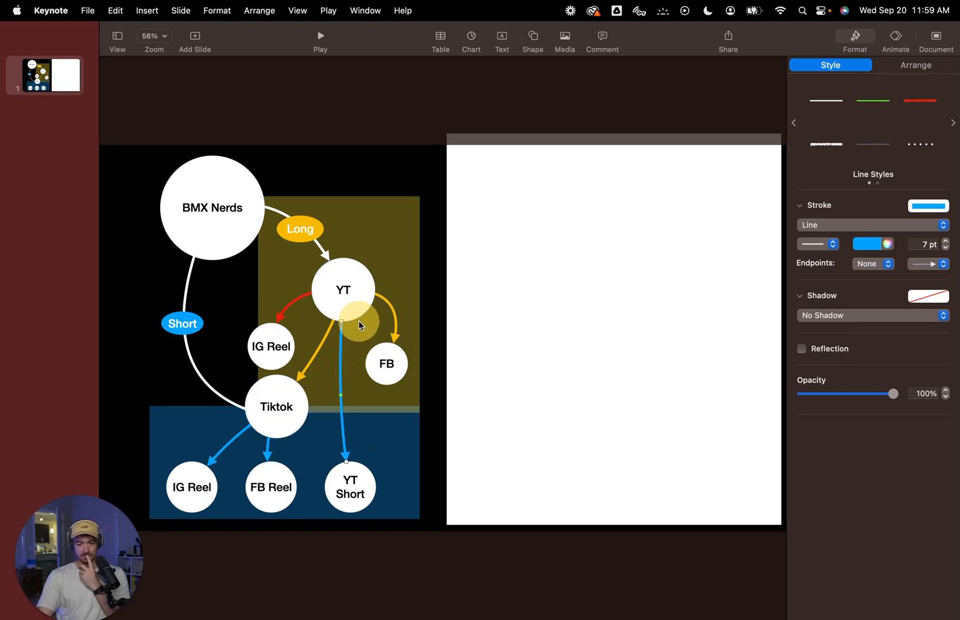
click(269, 478)
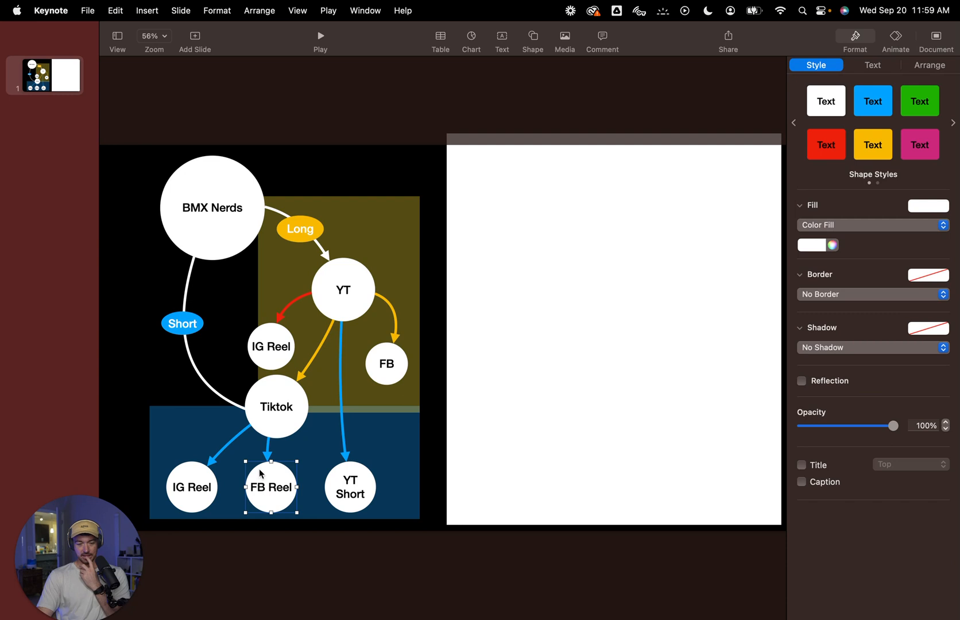
click(268, 449)
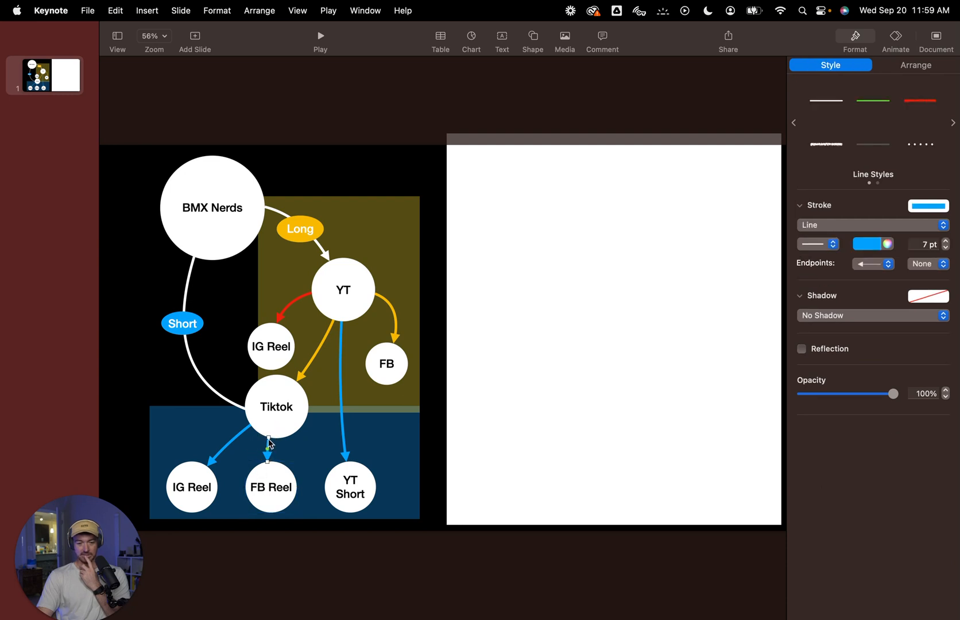
drag(269, 441, 332, 287)
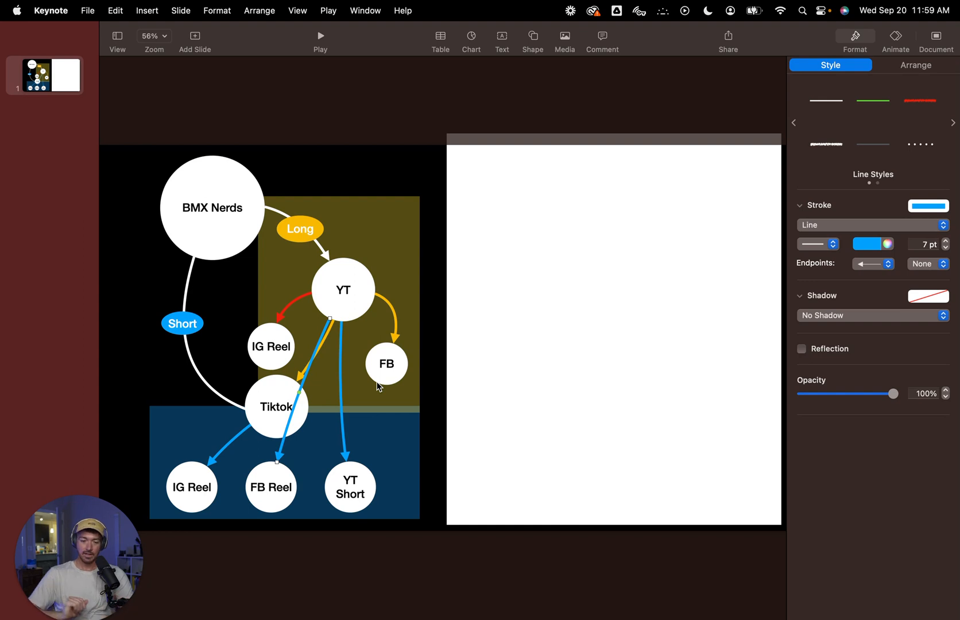
click(394, 319)
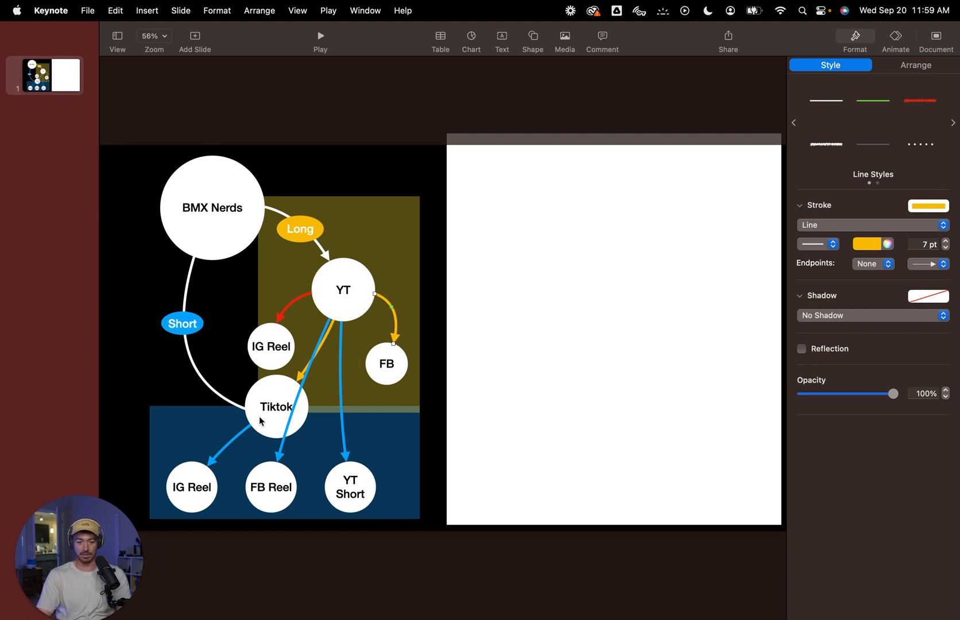
Step: Move the FB Reel circle up between Tiktok and YT Short, and shift the Tiktok circle slightly further left
drag(266, 480, 309, 432)
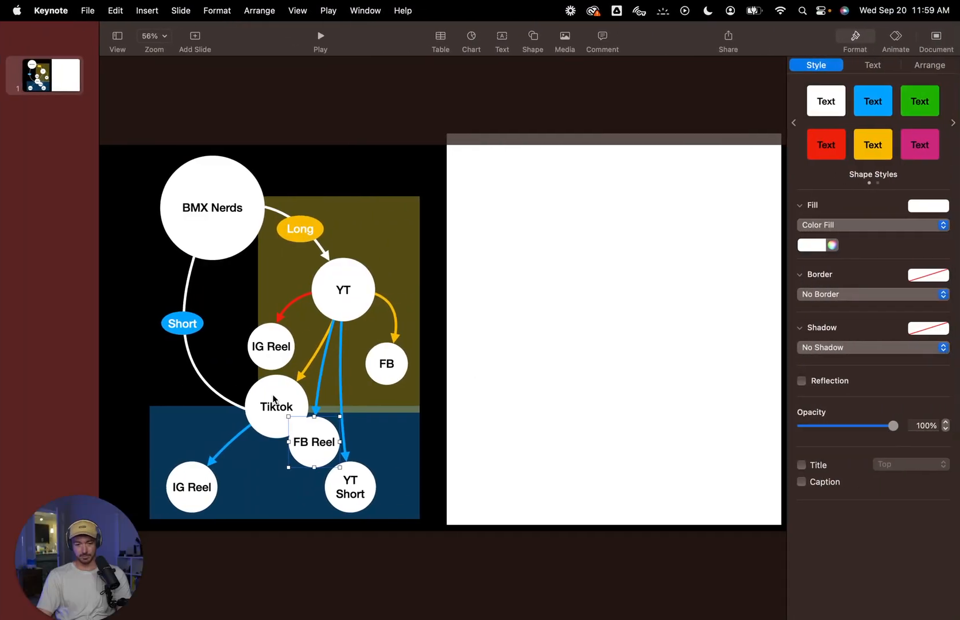
click(274, 399)
drag(273, 399, 254, 404)
Step: Reattach the lower IG Reel arrow to start at the YT circle and the white short-form arrow from BMX Nerds to end at YT
click(206, 464)
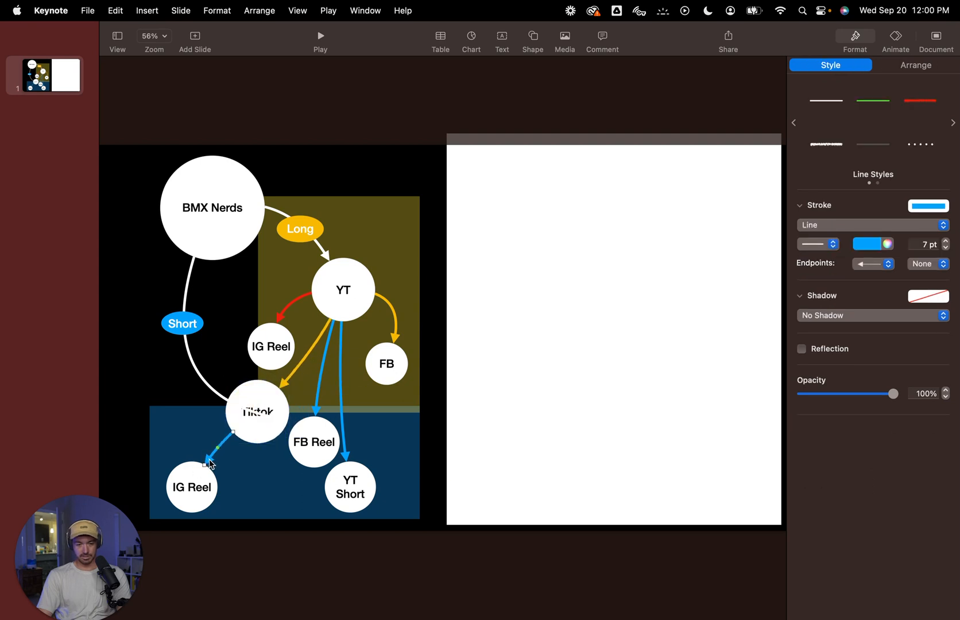
drag(234, 437, 348, 315)
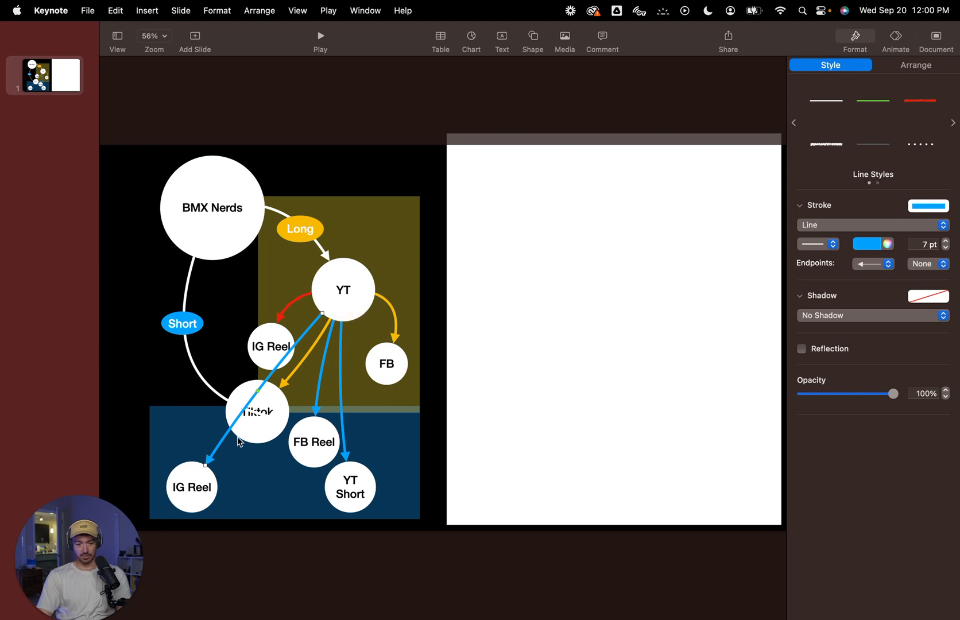
click(253, 412)
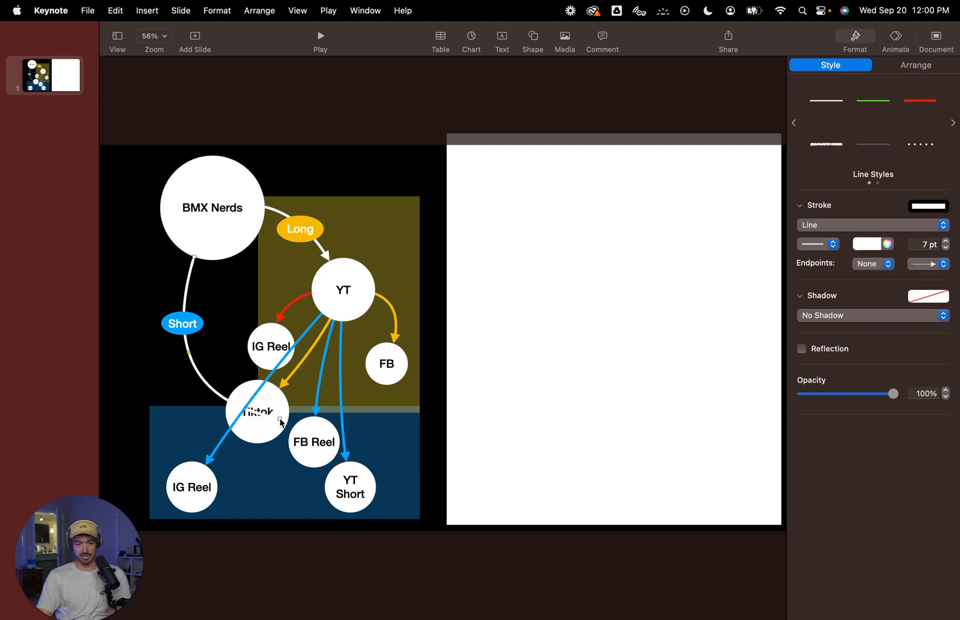
drag(280, 420, 313, 287)
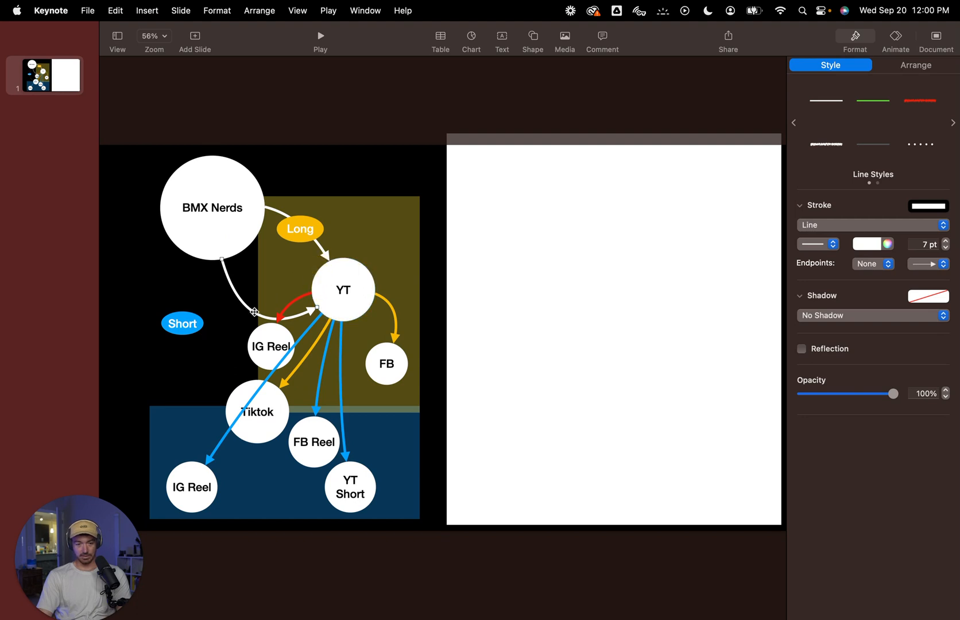
Step: Straighten the lower white arrow between BMX Nerds and YT, and place the blue Short label on it
drag(255, 315, 261, 260)
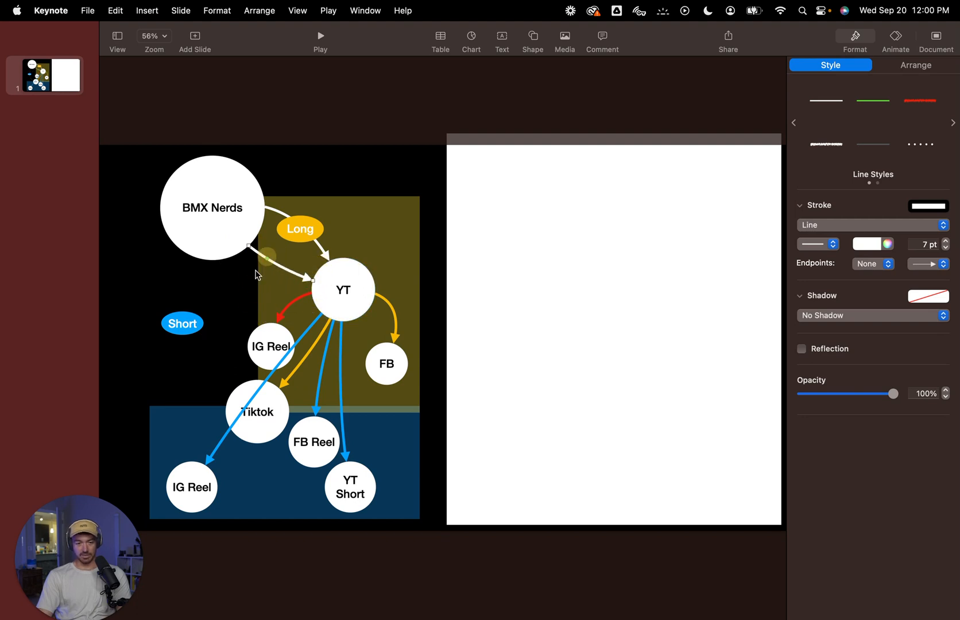
drag(194, 324, 268, 266)
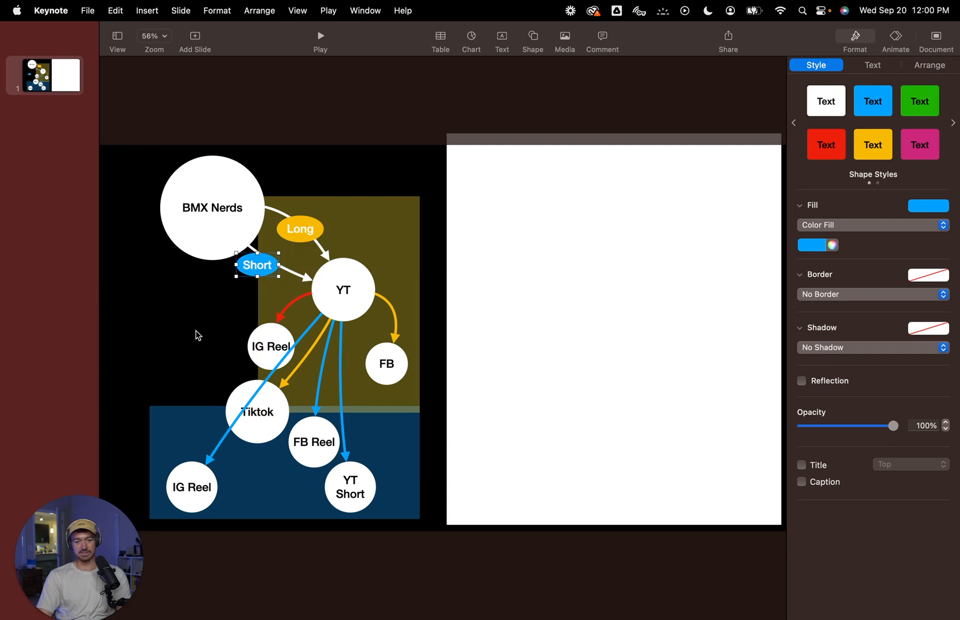
click(186, 343)
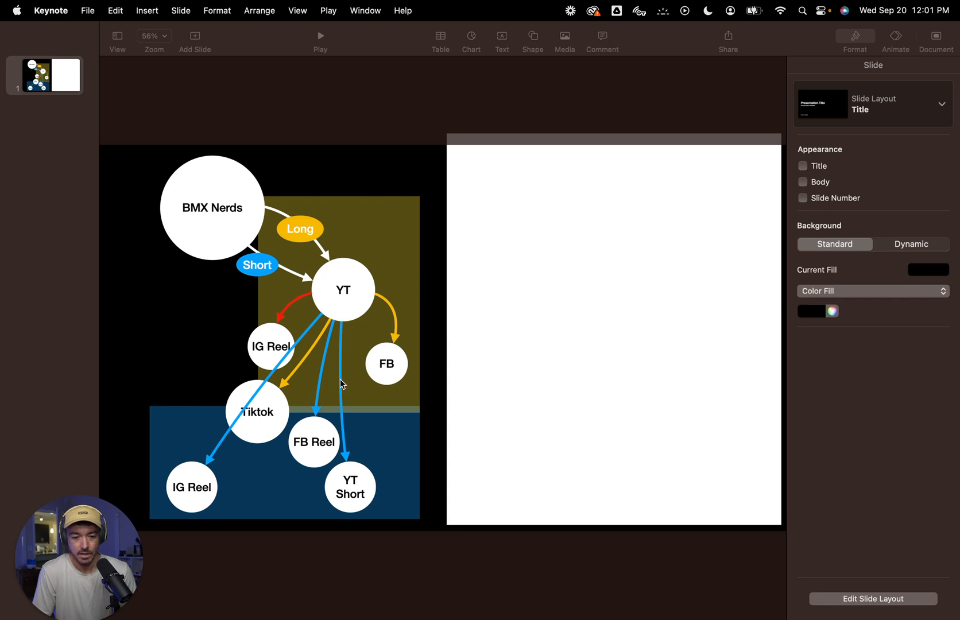
Step: Delete the blue arrow from YT to YT Short together with the YT Short circle
click(343, 306)
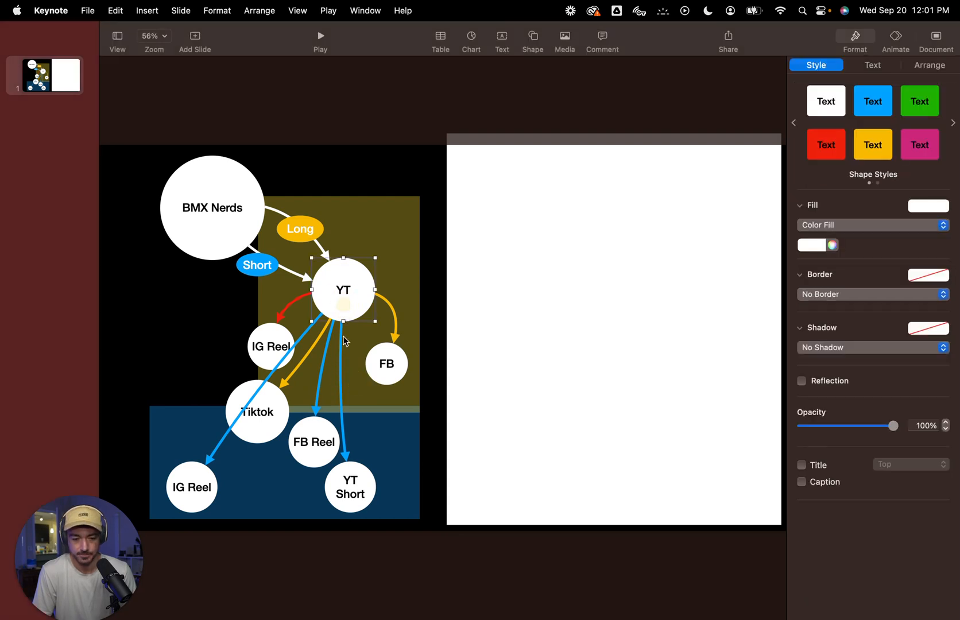
click(340, 391)
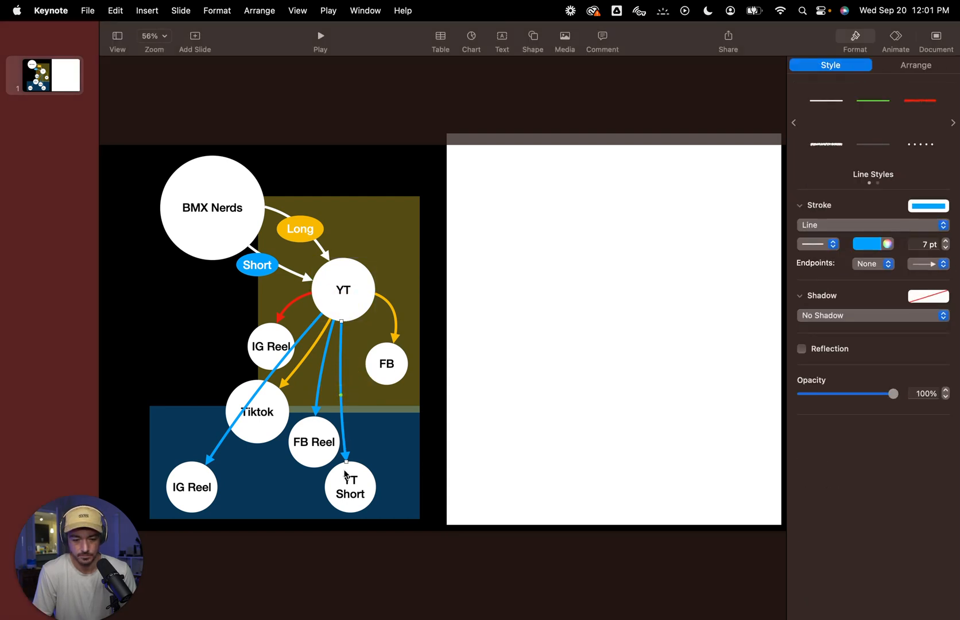
key(Delete)
click(363, 478)
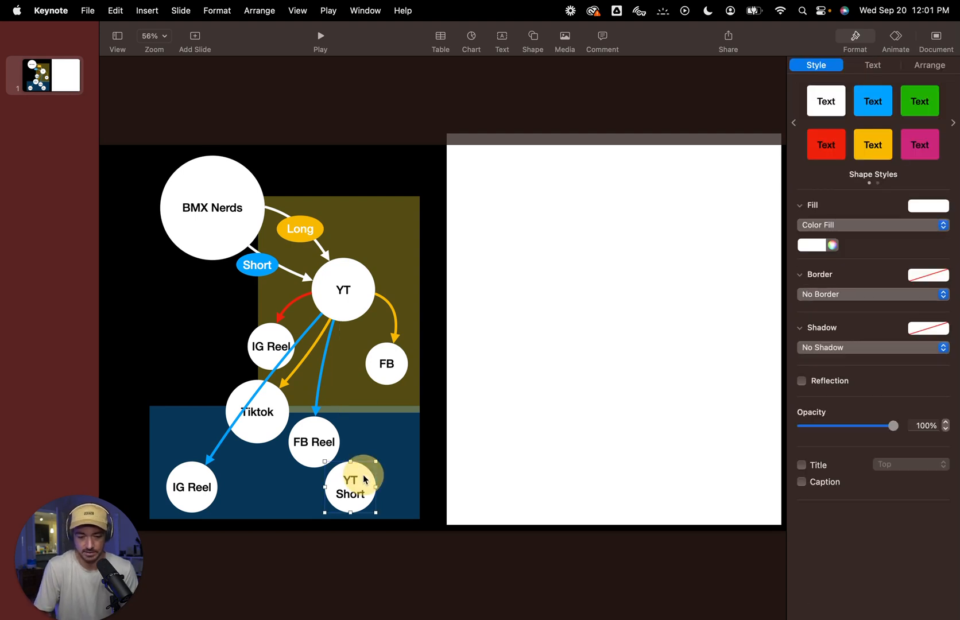
key(Delete)
Step: Arrange the lower IG Reel, Tiktok and FB Reel circles in a row along the blue area's upper edge, and straighten the orange Tiktok arrow
drag(316, 441, 396, 456)
drag(262, 428, 335, 454)
drag(185, 488, 254, 421)
click(344, 373)
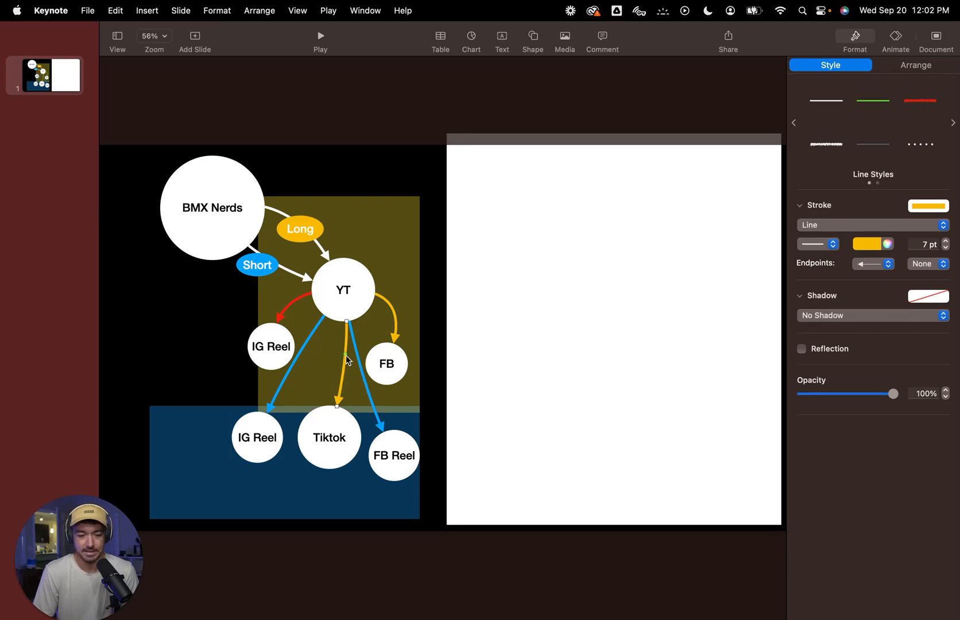
drag(346, 353, 337, 356)
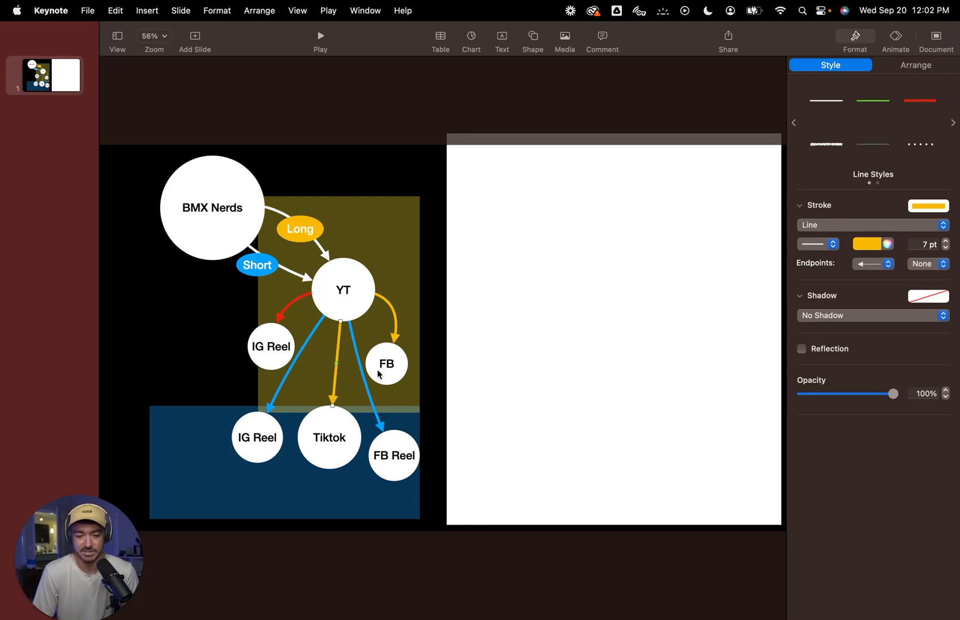
drag(288, 375, 337, 400)
drag(329, 314, 333, 318)
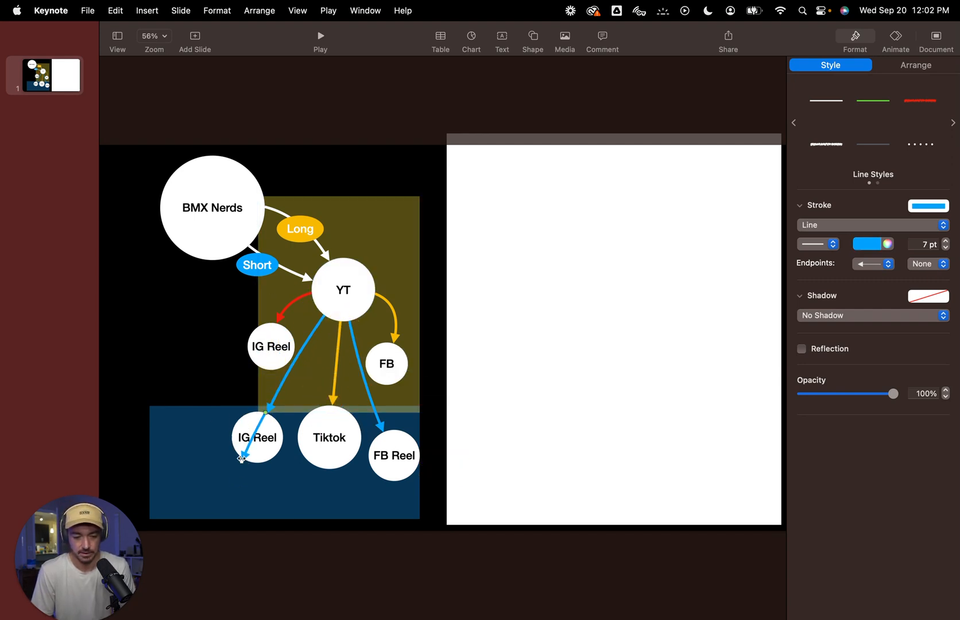
drag(242, 461, 318, 412)
Step: Curve the orange arrow from YT to Tiktok slightly to the left
click(337, 379)
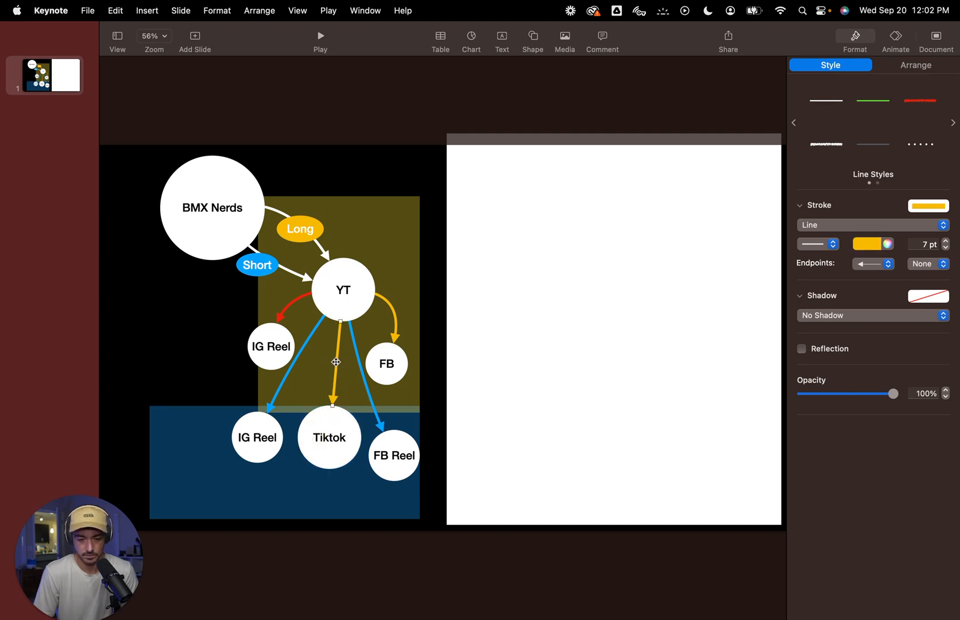
drag(336, 362, 320, 360)
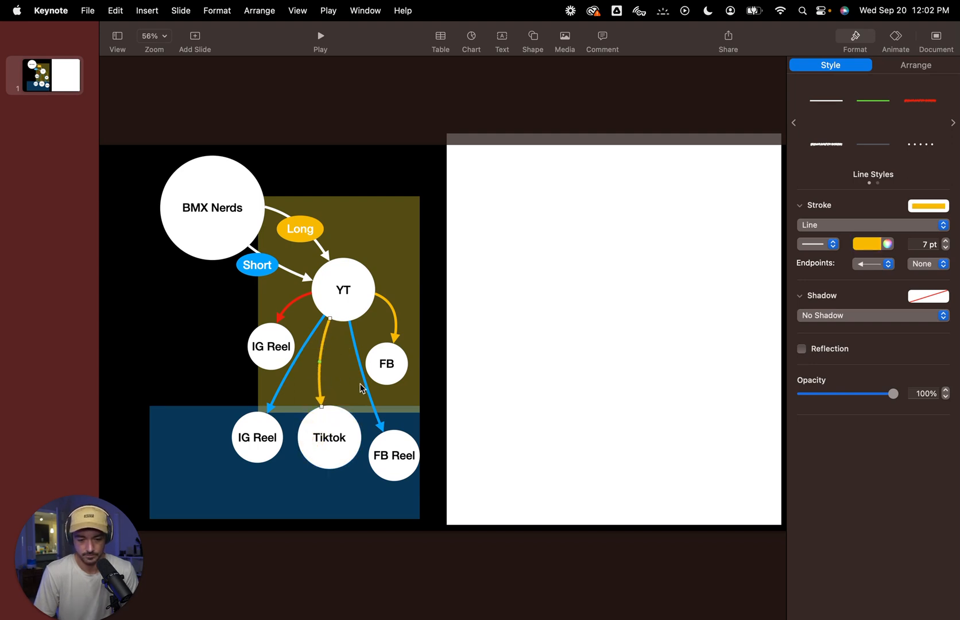
click(339, 423)
click(352, 370)
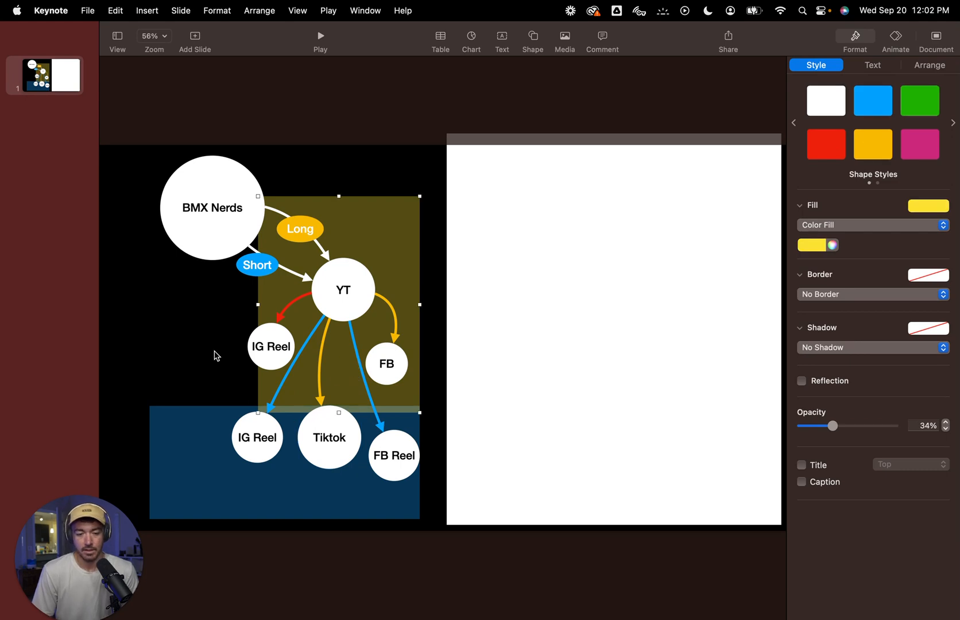
click(358, 299)
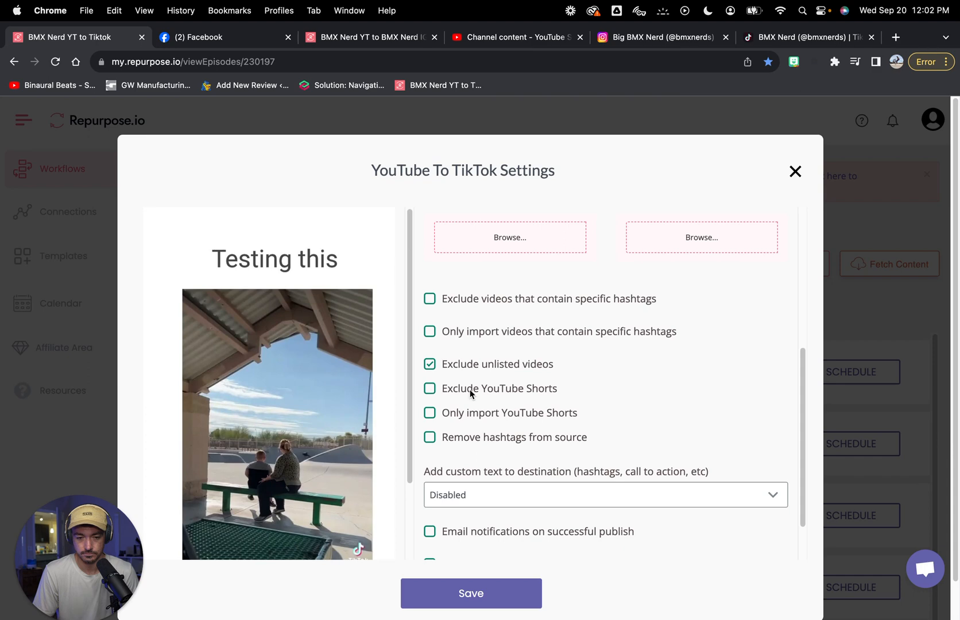
Step: Switch to Repurpose.io in Chrome, enable Exclude YouTube Shorts in the YouTube to TikTok settings, and save them
scroll(548, 388, up, 5)
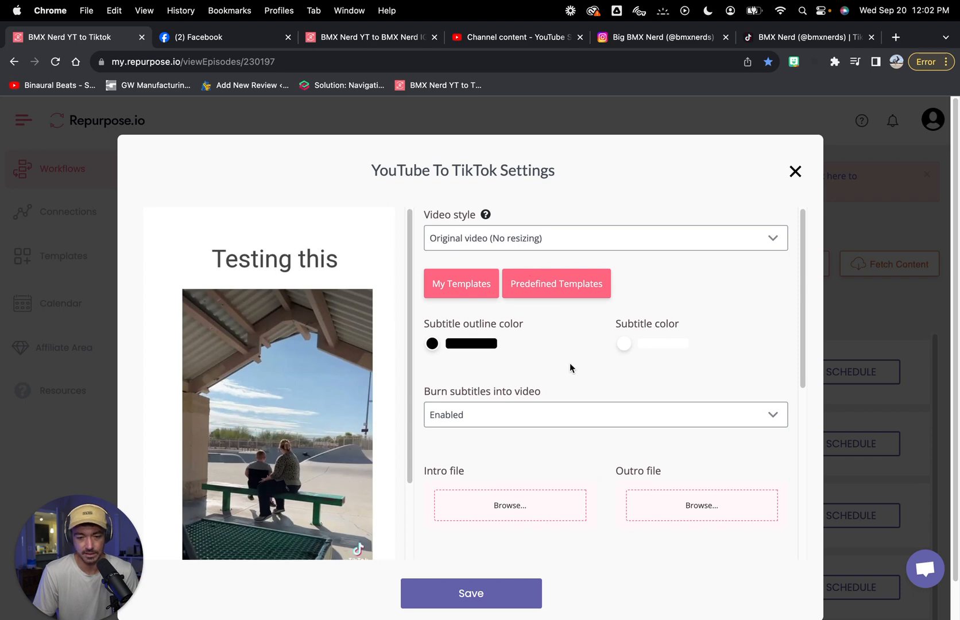
scroll(570, 365, down, 5)
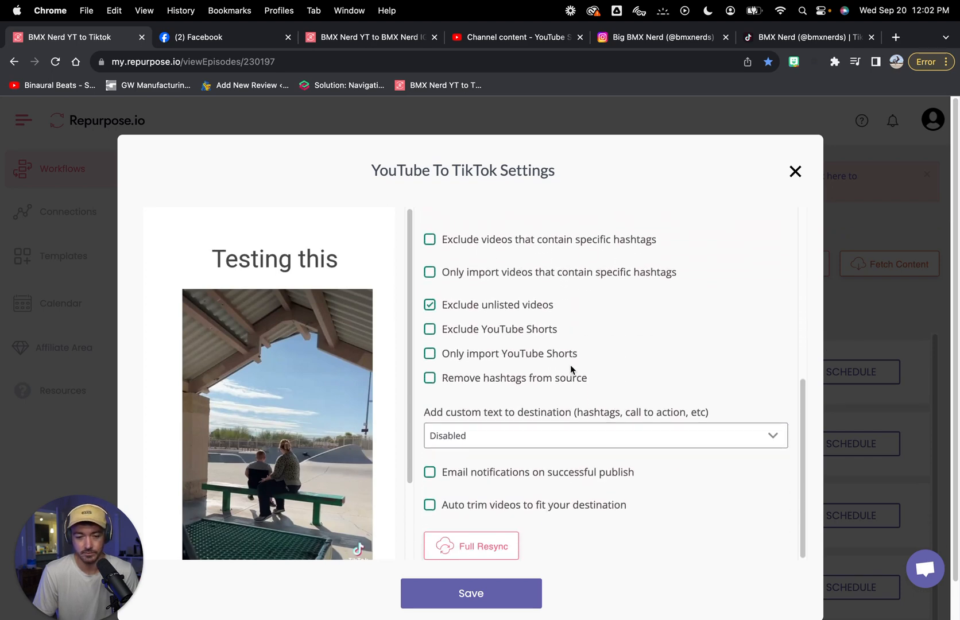
scroll(571, 365, down, 1)
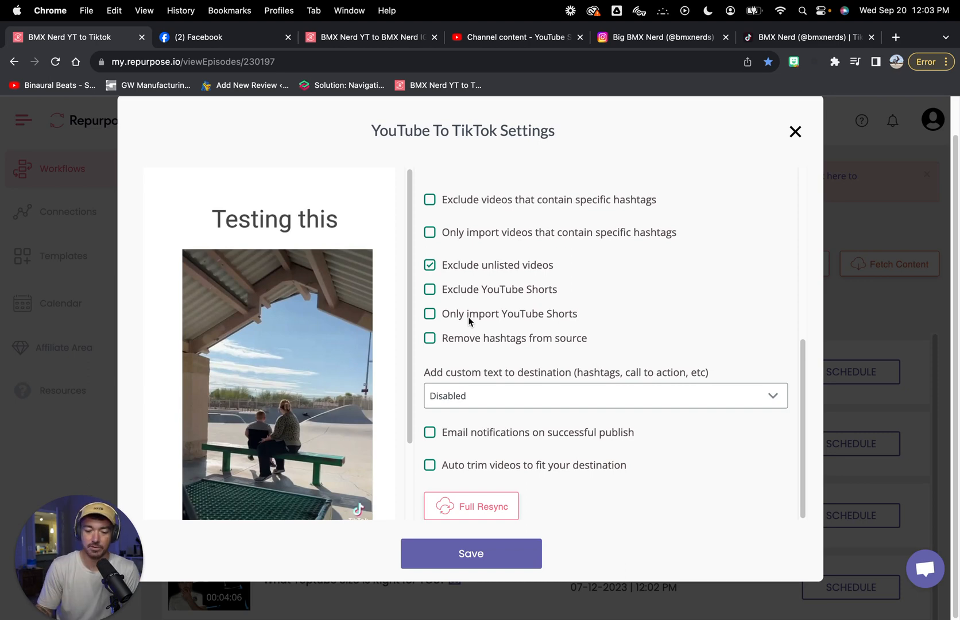
scroll(468, 316, up, 10)
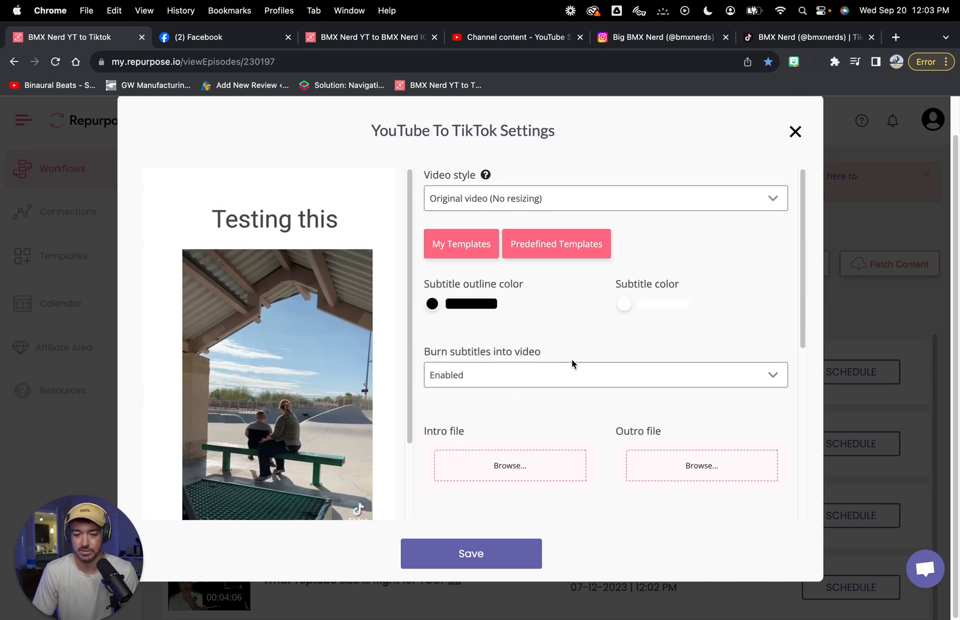
scroll(577, 326, down, 10)
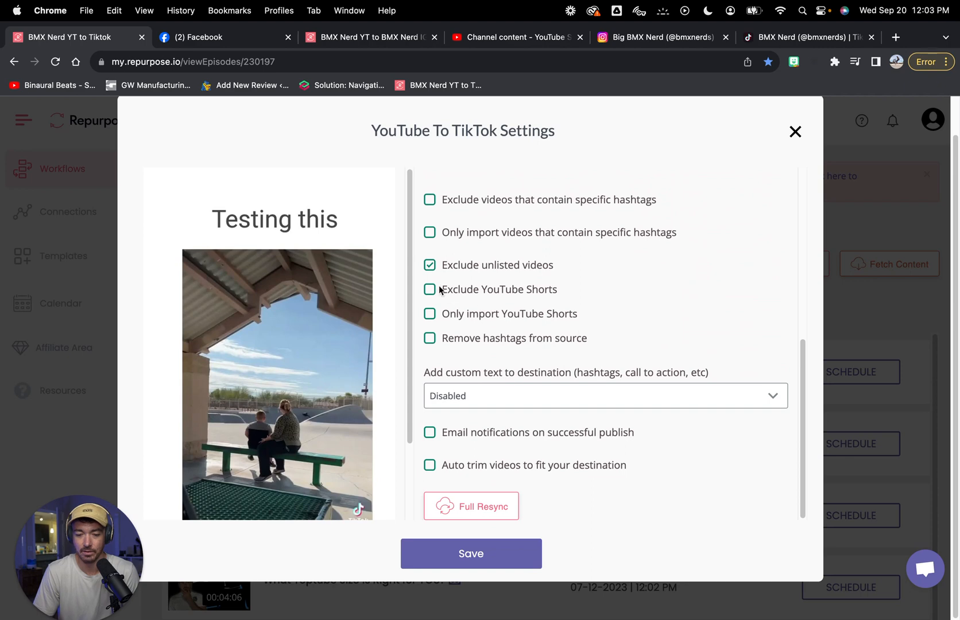
click(432, 290)
scroll(594, 307, up, 1)
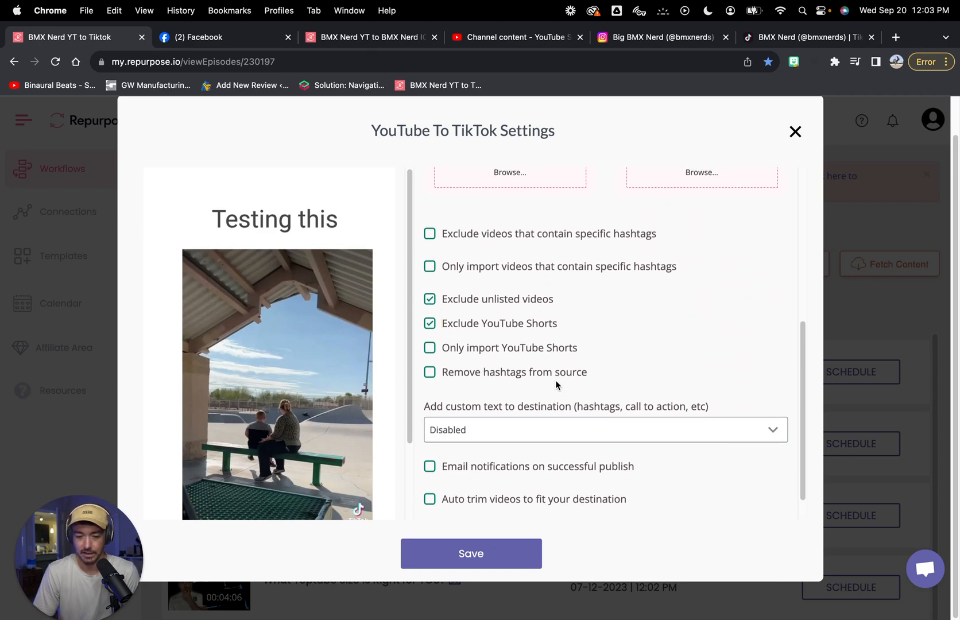
scroll(553, 378, up, 10)
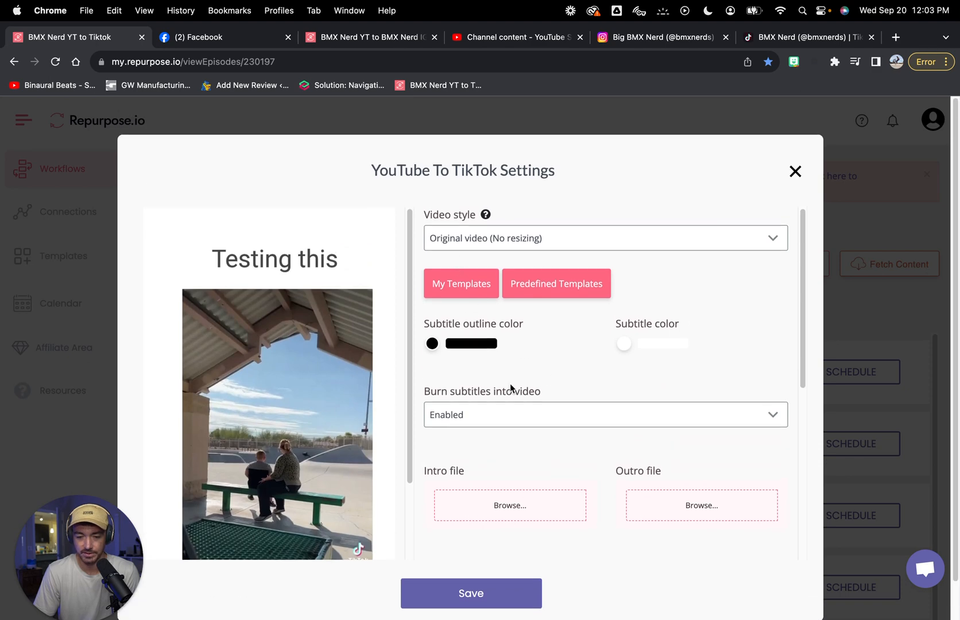
scroll(510, 383, down, 10)
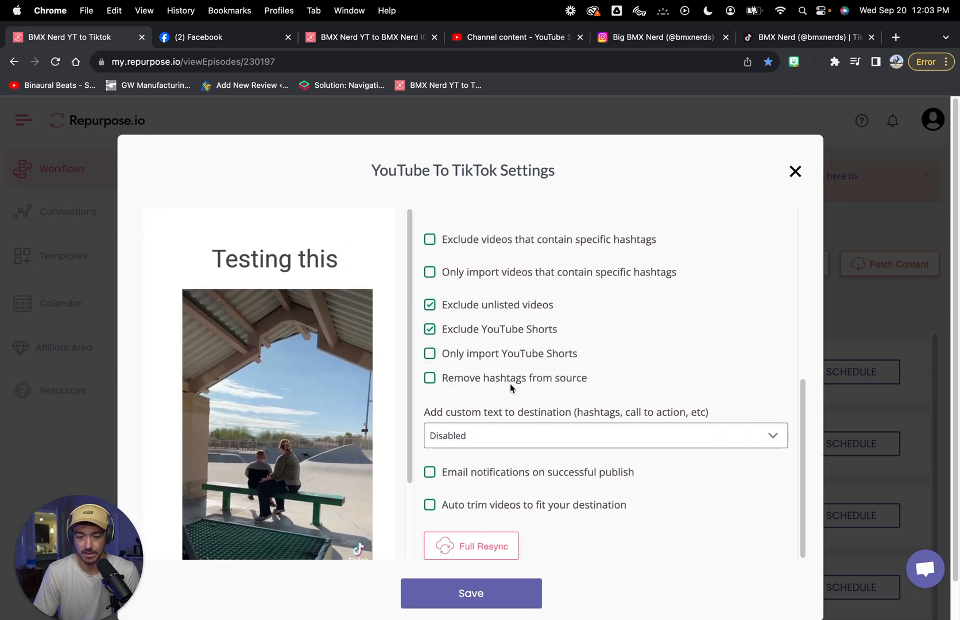
click(465, 594)
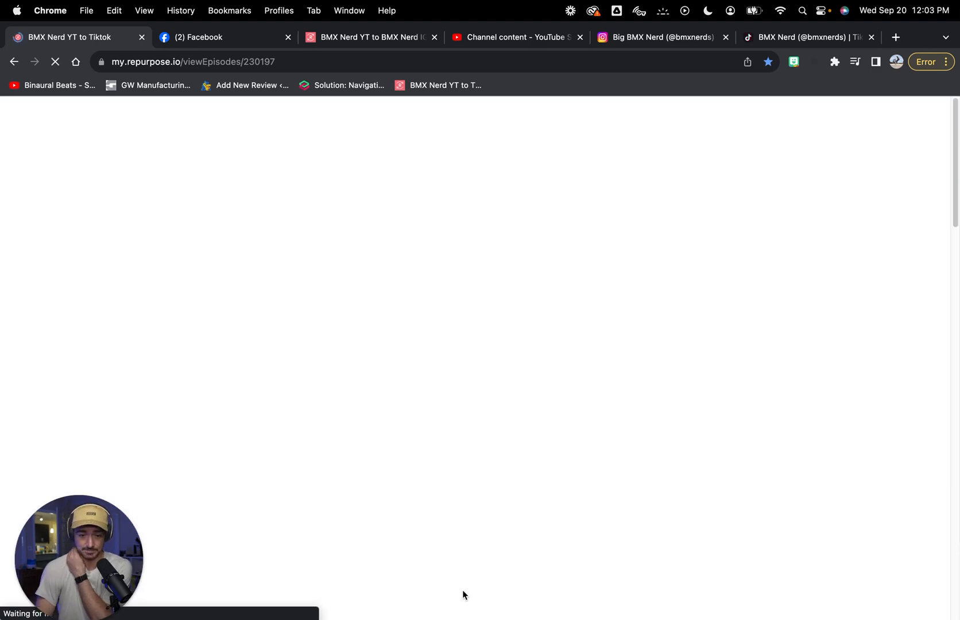
Step: Examine the custom publish settings for the Cult Control BMX bike Review, including the auto trim option, and close them without publishing
mouse_move(423, 371)
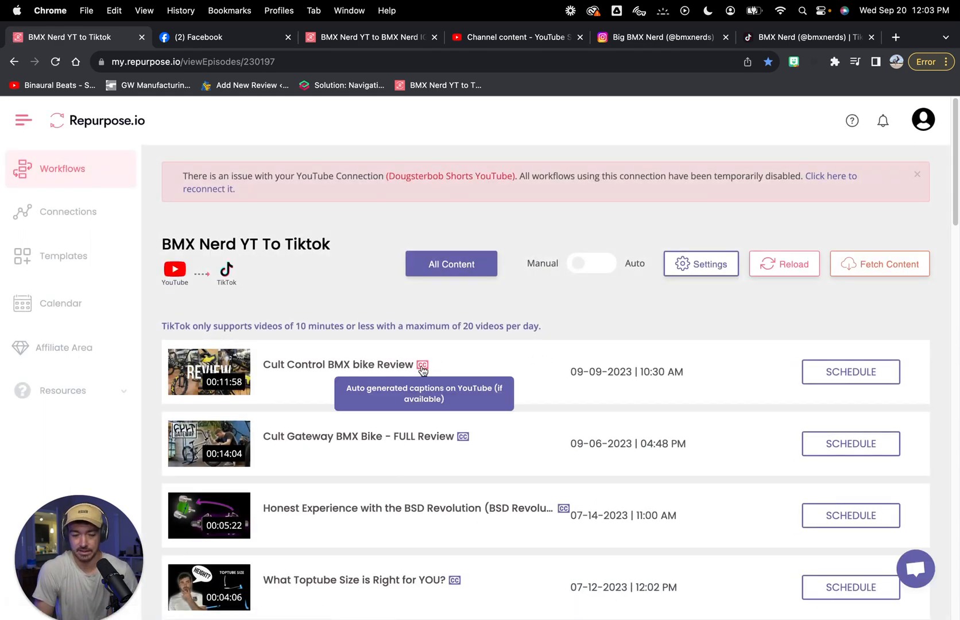
click(836, 373)
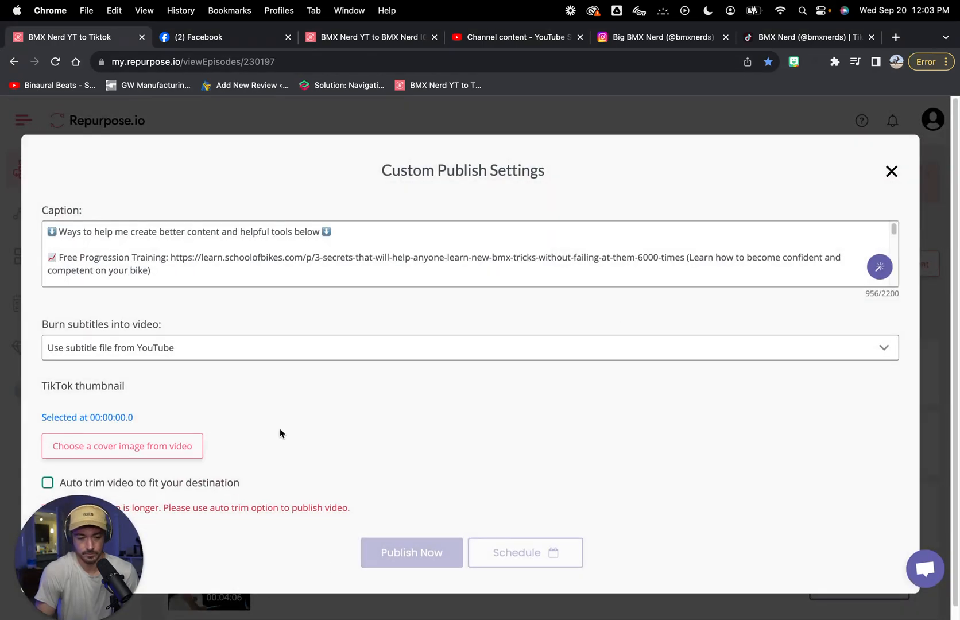
scroll(281, 429, down, 1)
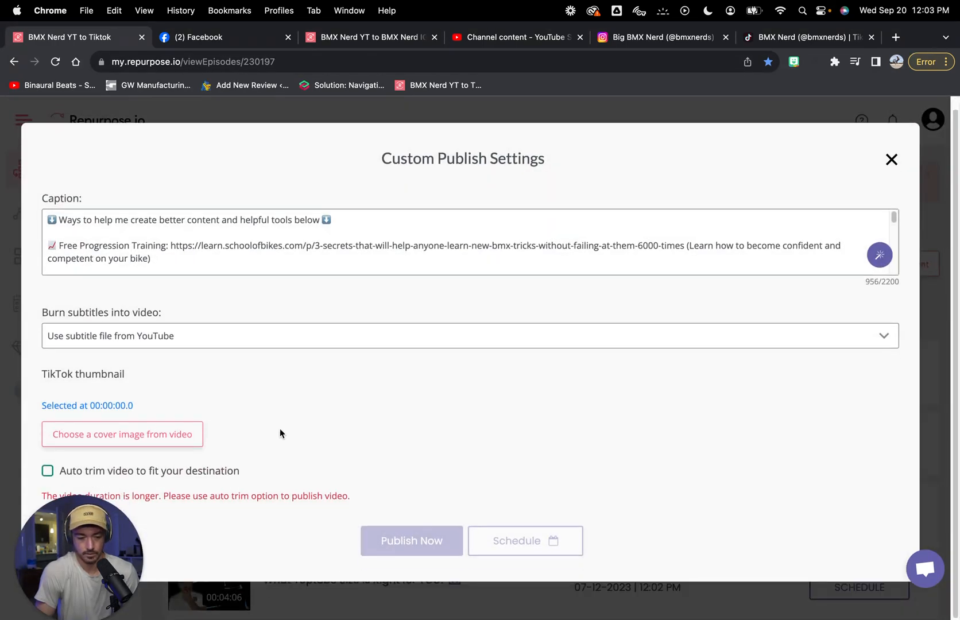
scroll(281, 430, up, 1)
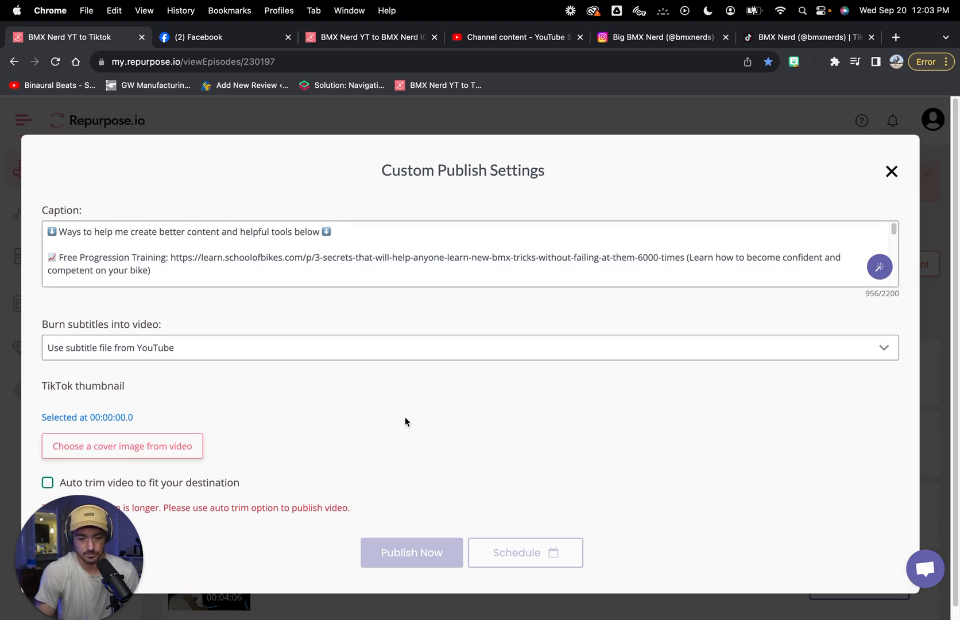
click(891, 172)
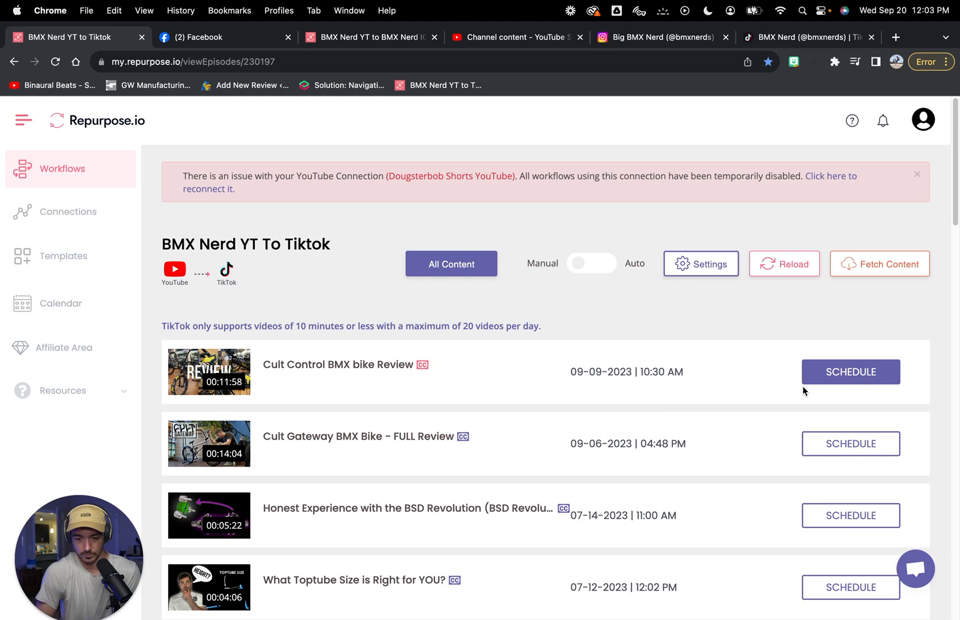
click(838, 375)
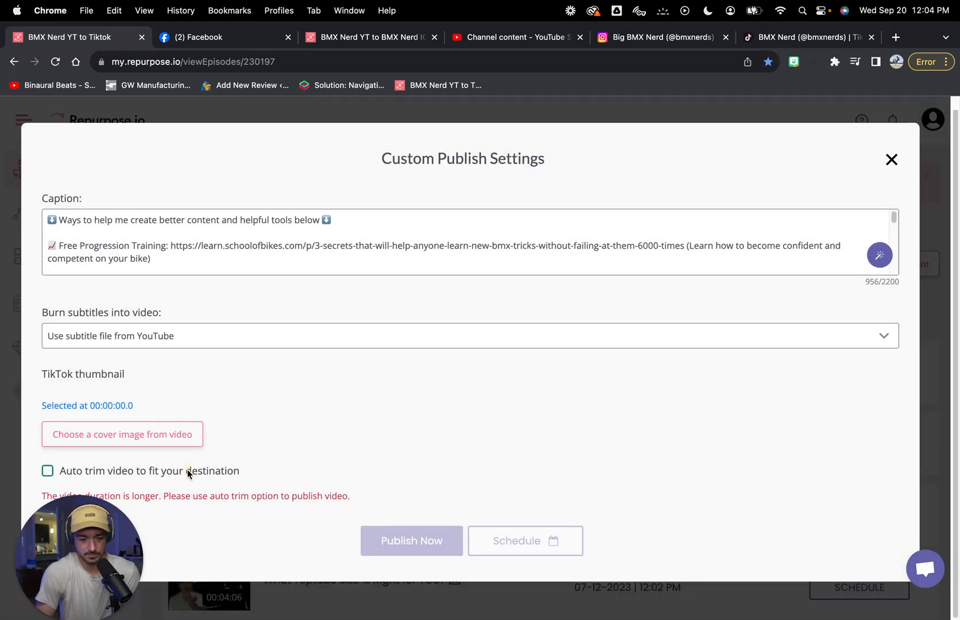
click(187, 469)
click(189, 471)
click(891, 159)
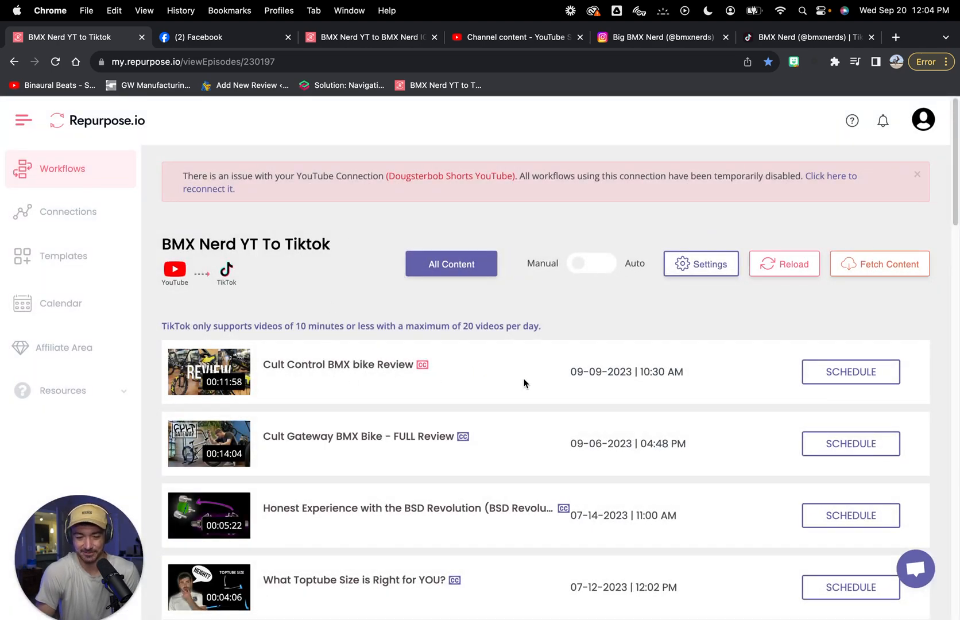
Step: Publish the Cult Control BMX bike Review to TikTok immediately with auto trim to fit the destination enabled
click(847, 375)
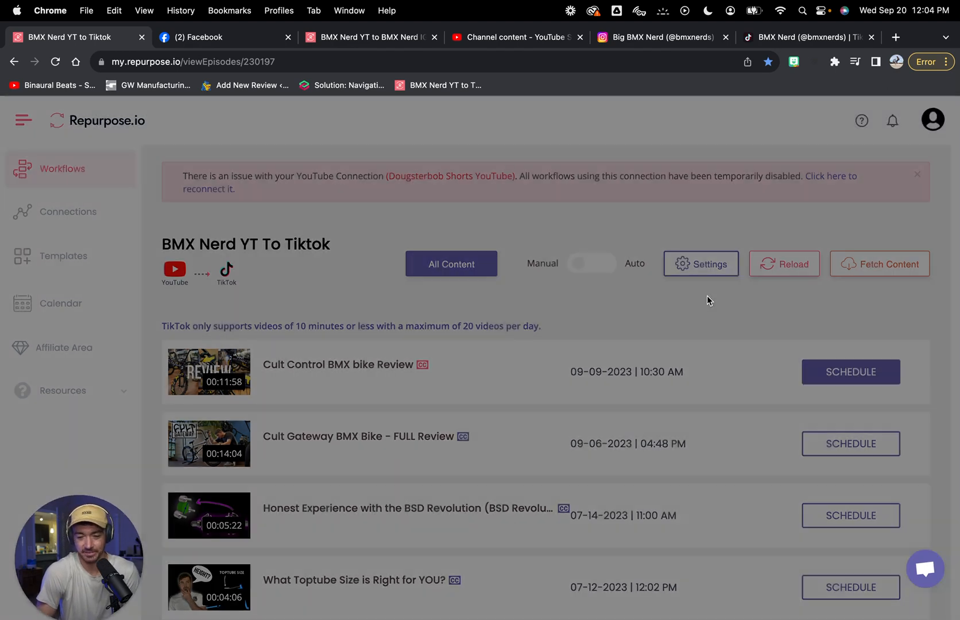
scroll(330, 380, down, 1)
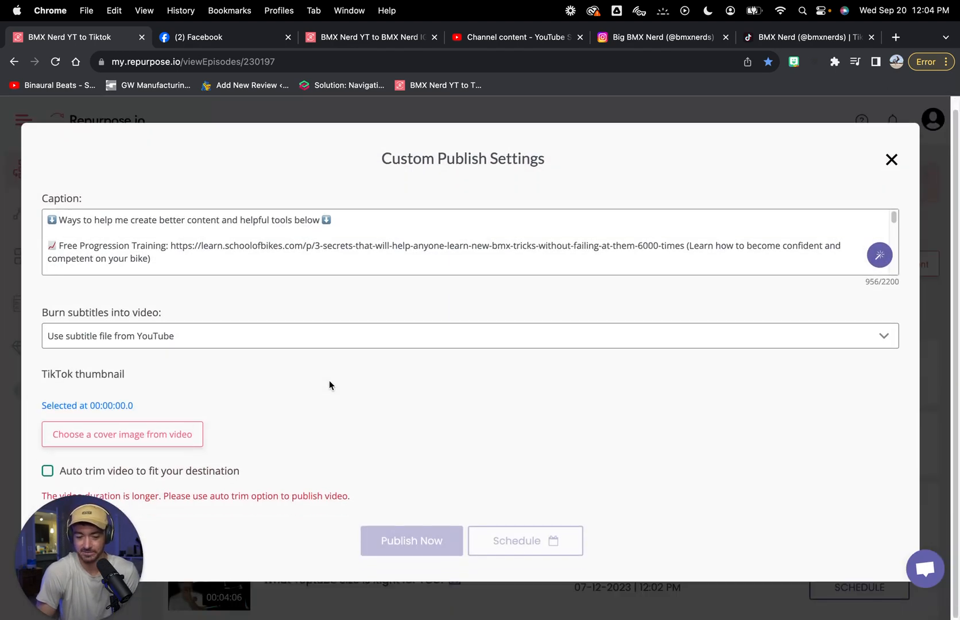
click(132, 470)
click(386, 541)
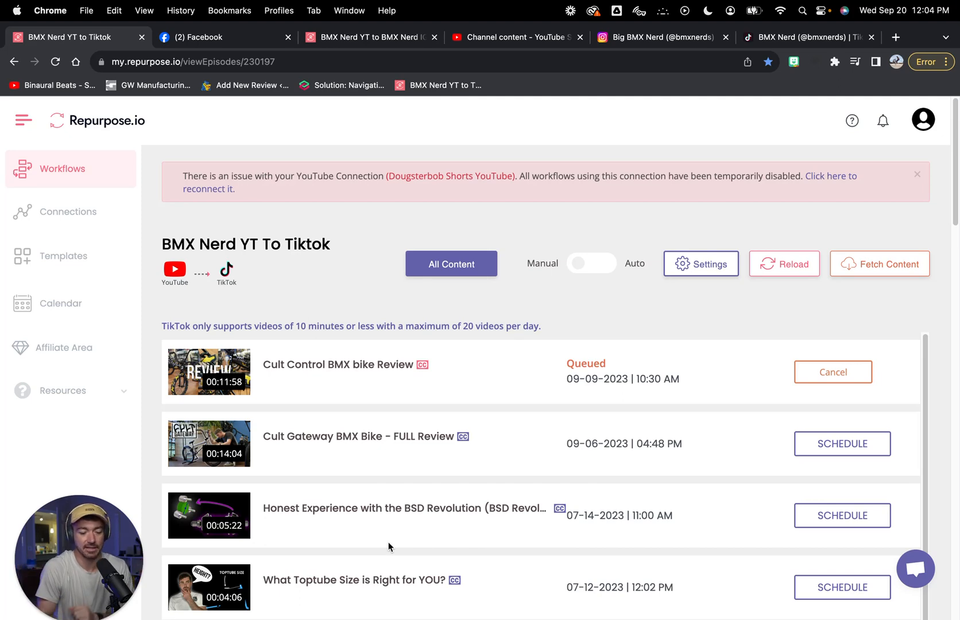
Step: Reload the BMX Nerd YT to BMX Nerd IG workflow and open the published Cult Control BMX bike Review on Instagram
click(363, 38)
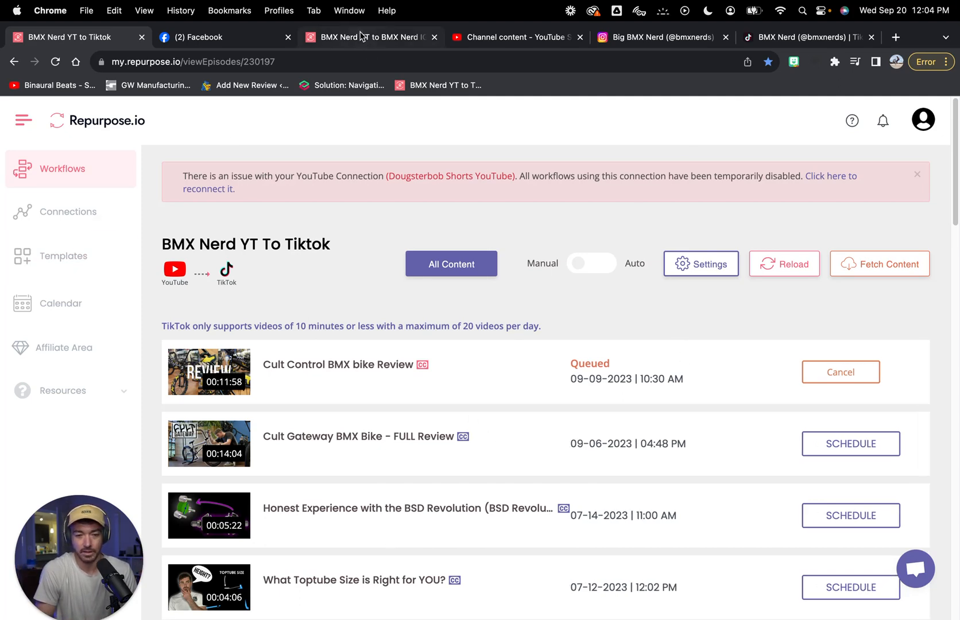
click(55, 62)
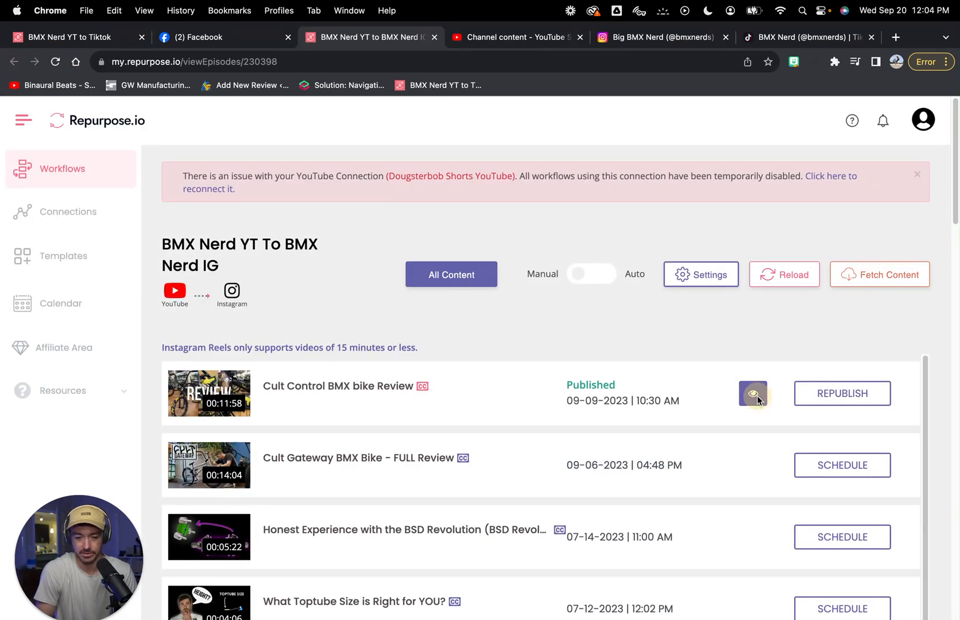
click(756, 394)
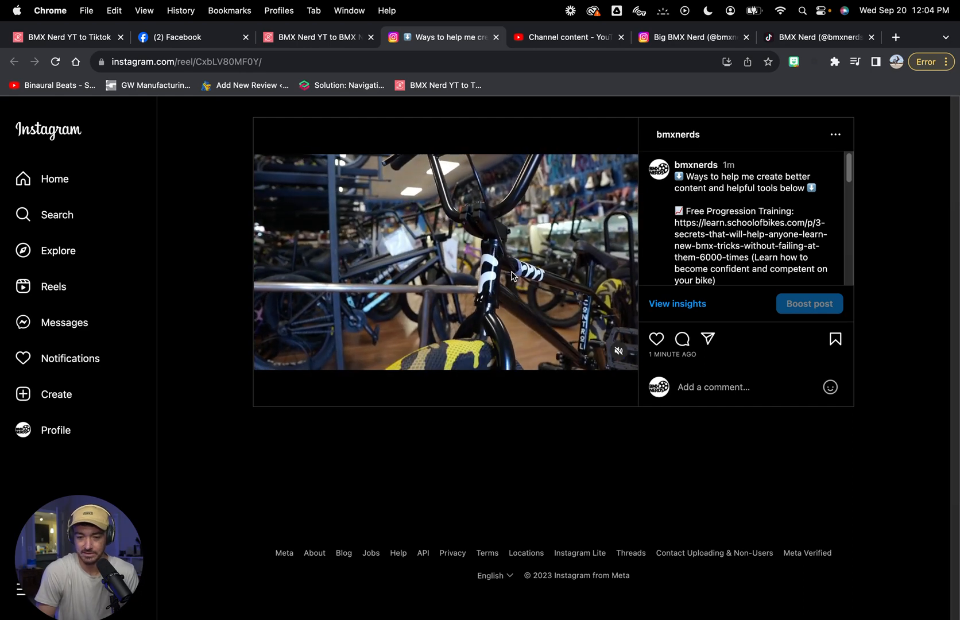
Step: Look over the published reel and its caption, delete it from the bmxnerds Instagram account, and close the post
scroll(708, 248, down, 2)
scroll(708, 248, up, 2)
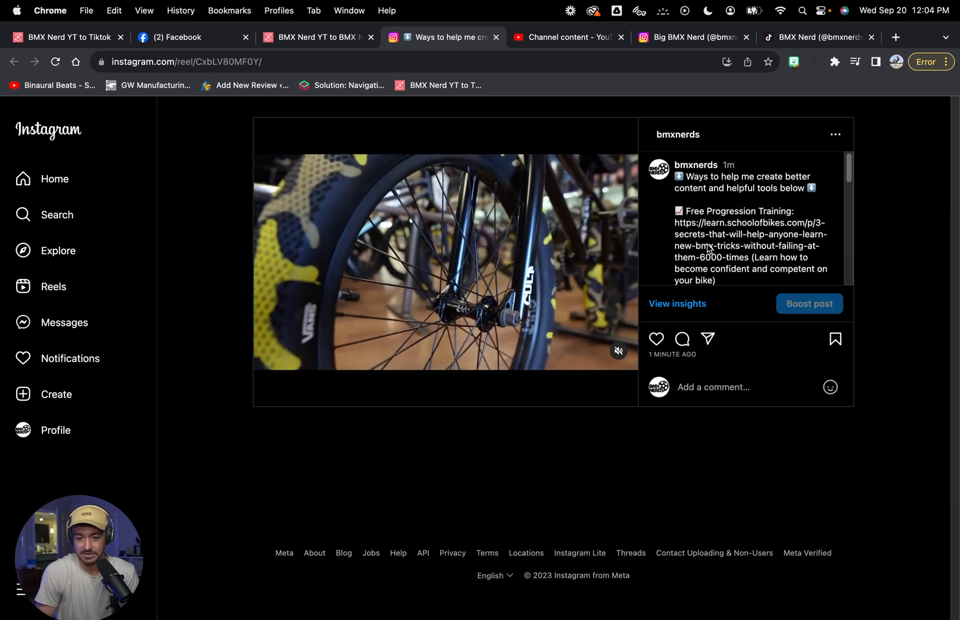
scroll(707, 243, down, 2)
scroll(708, 242, up, 2)
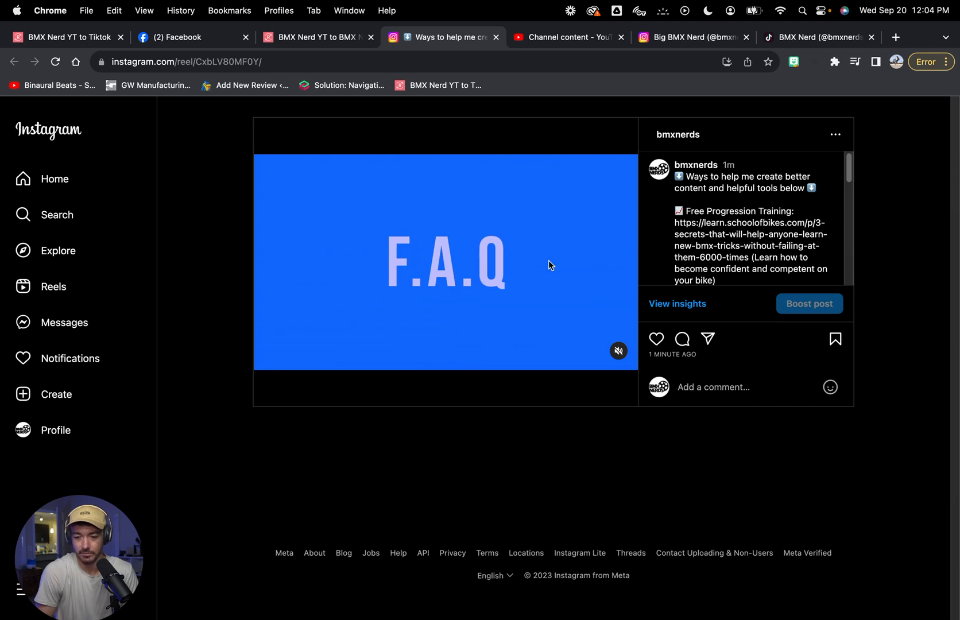
click(836, 134)
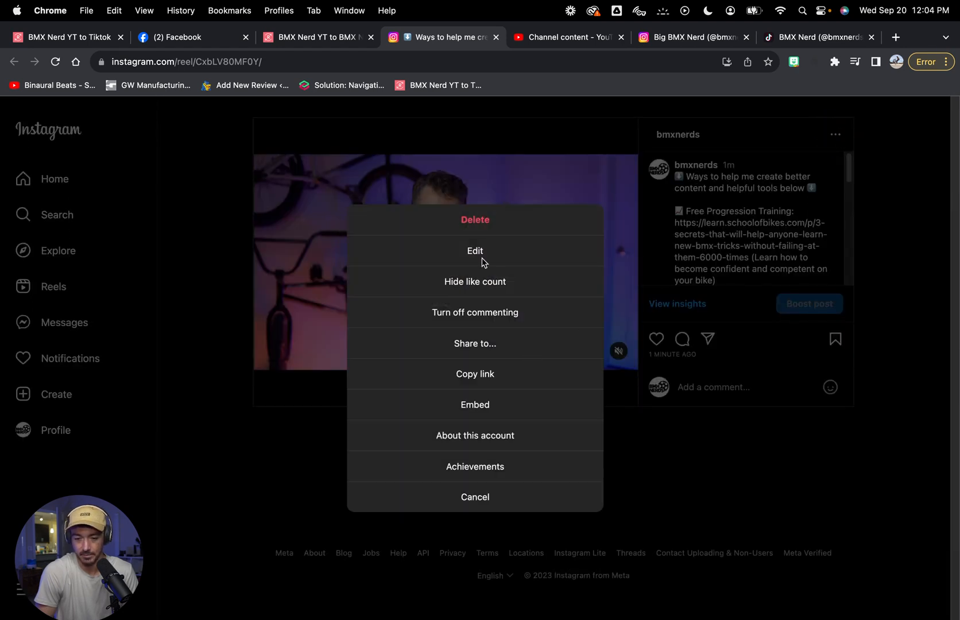
click(475, 220)
click(487, 376)
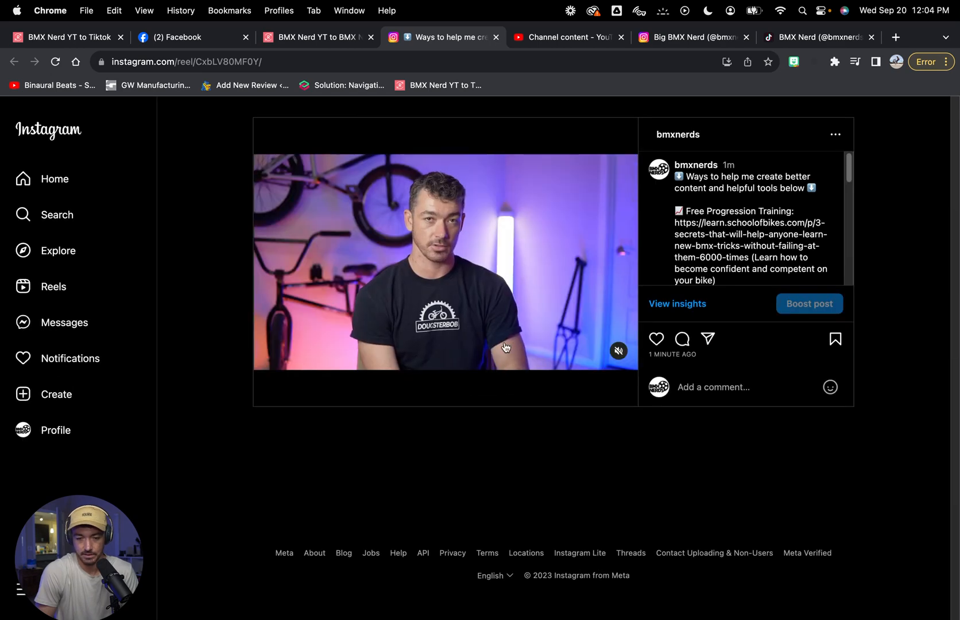
click(495, 38)
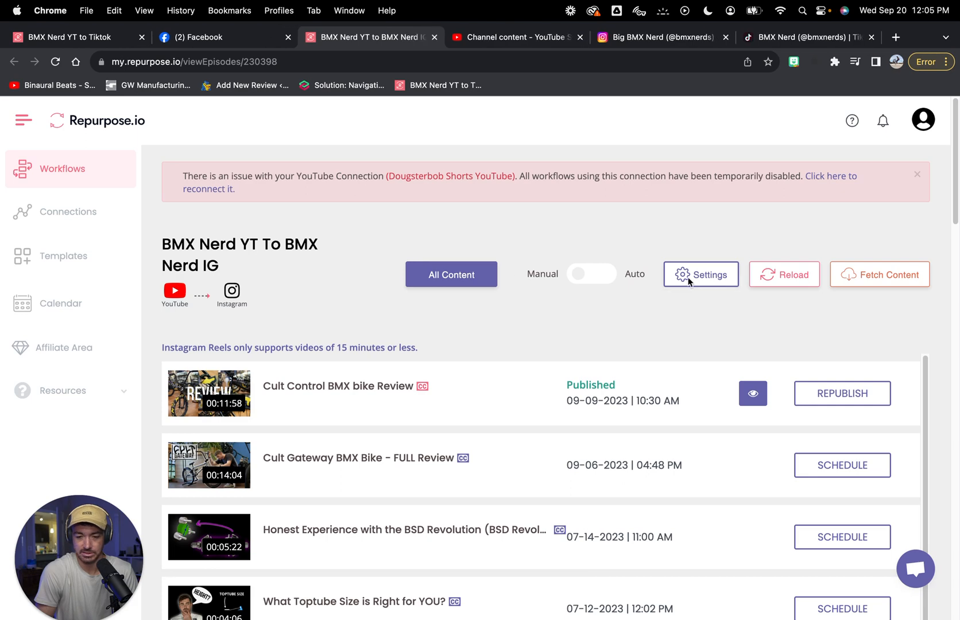
Step: Enable auto publish for the BMX Nerd YT to BMX Nerd IG workflow as soon as possible (within 2 hours of being uploaded)
click(585, 276)
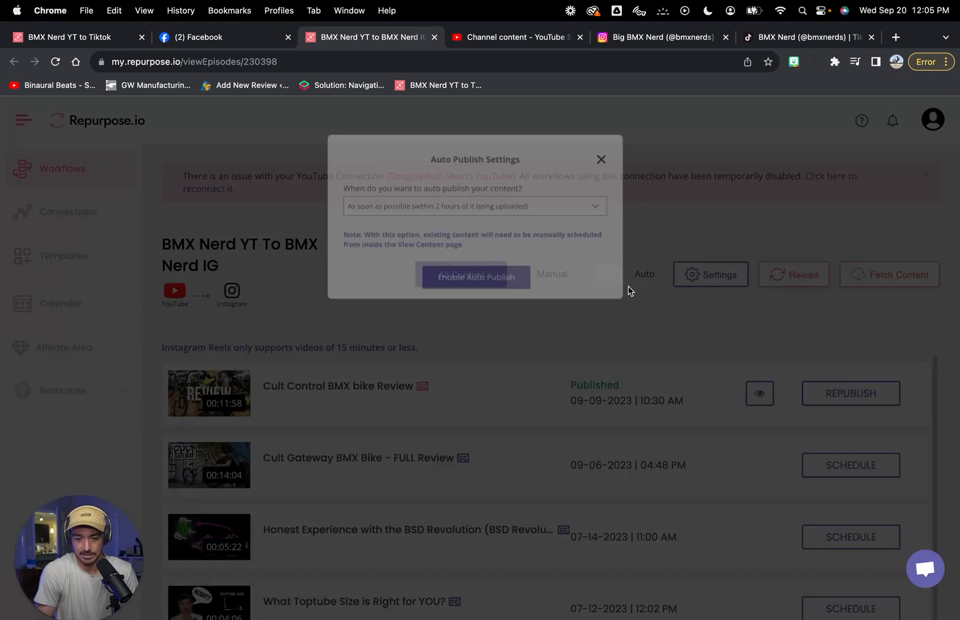
click(439, 226)
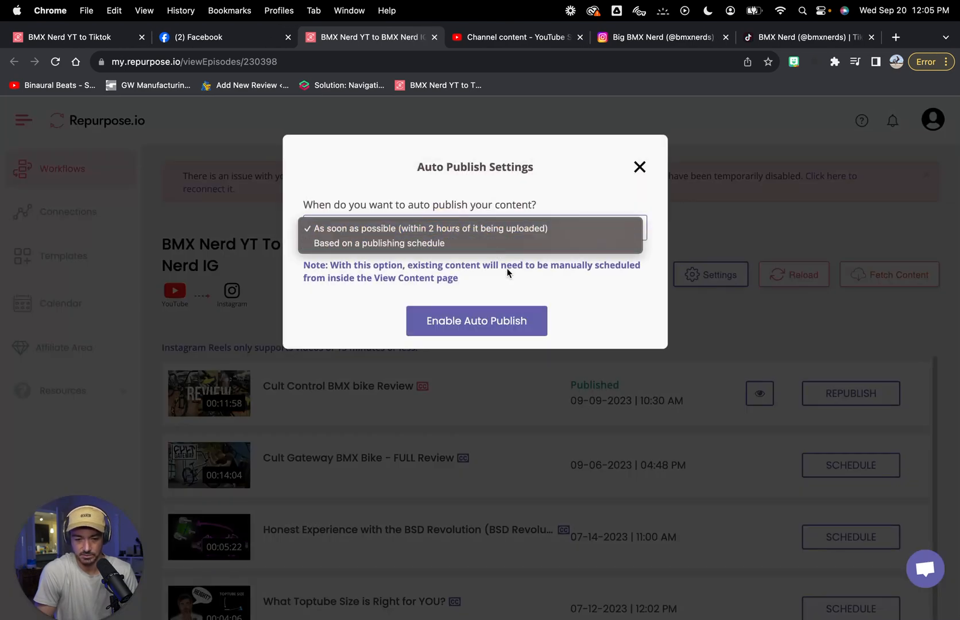
click(379, 287)
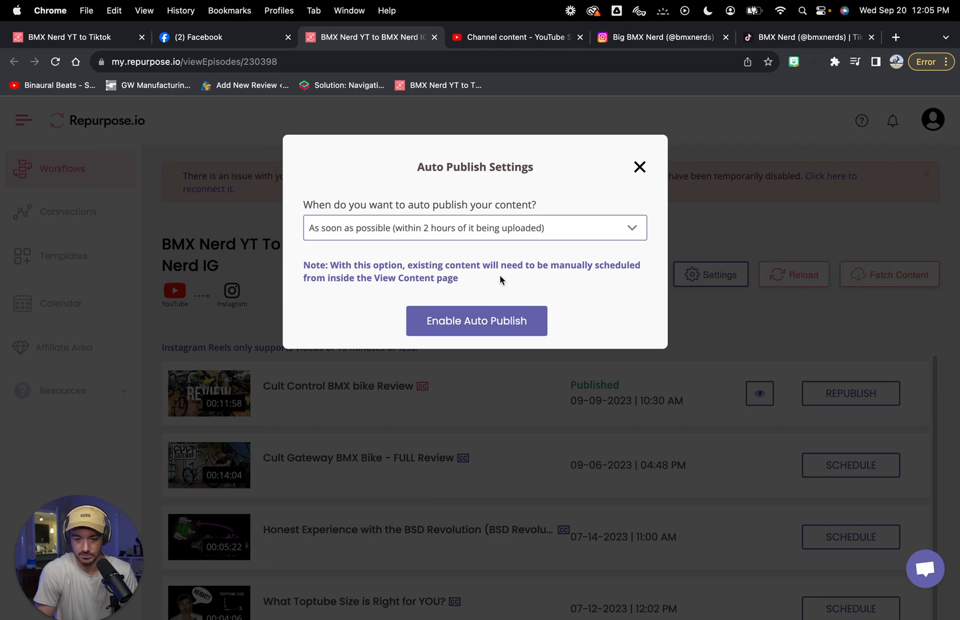
click(459, 221)
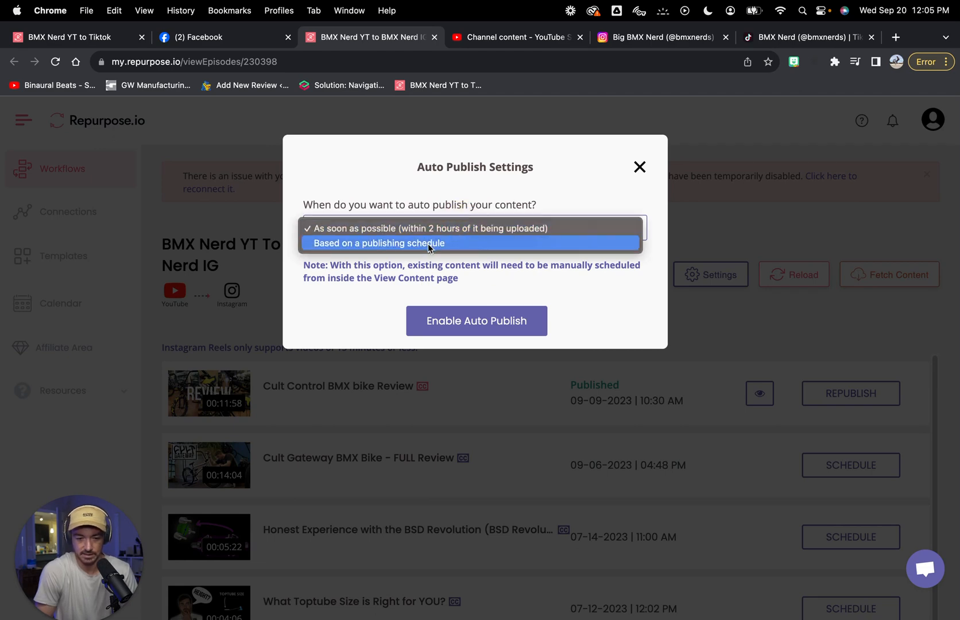
click(488, 270)
click(470, 319)
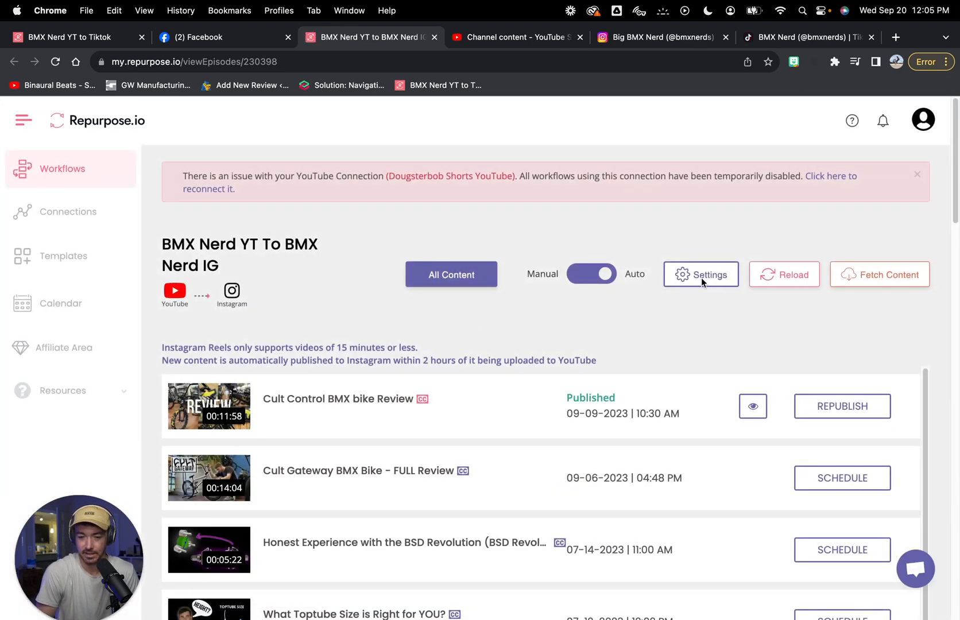
Step: Enable Exclude YouTube Shorts and email notifications on successful publish in the YouTube to Instagram settings, and save them
scroll(656, 313, down, 9)
scroll(656, 313, up, 9)
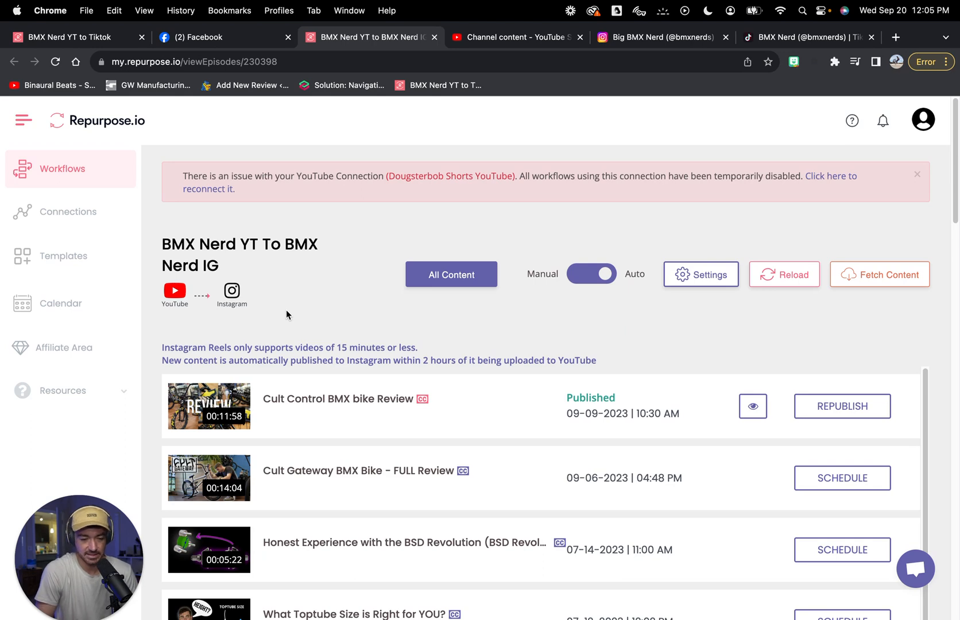
click(706, 275)
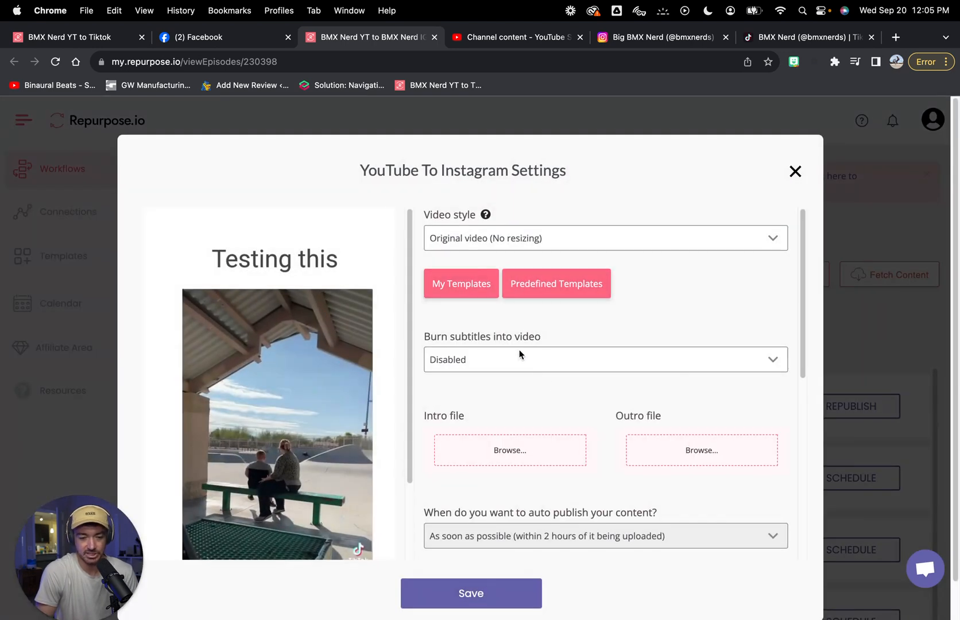
scroll(579, 396, down, 5)
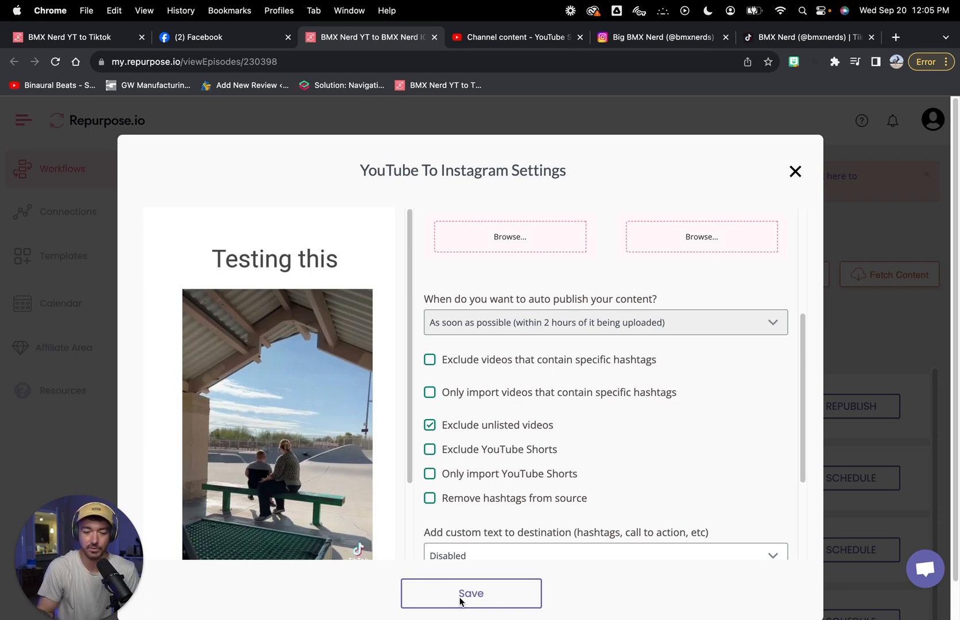
click(430, 450)
scroll(519, 498, down, 5)
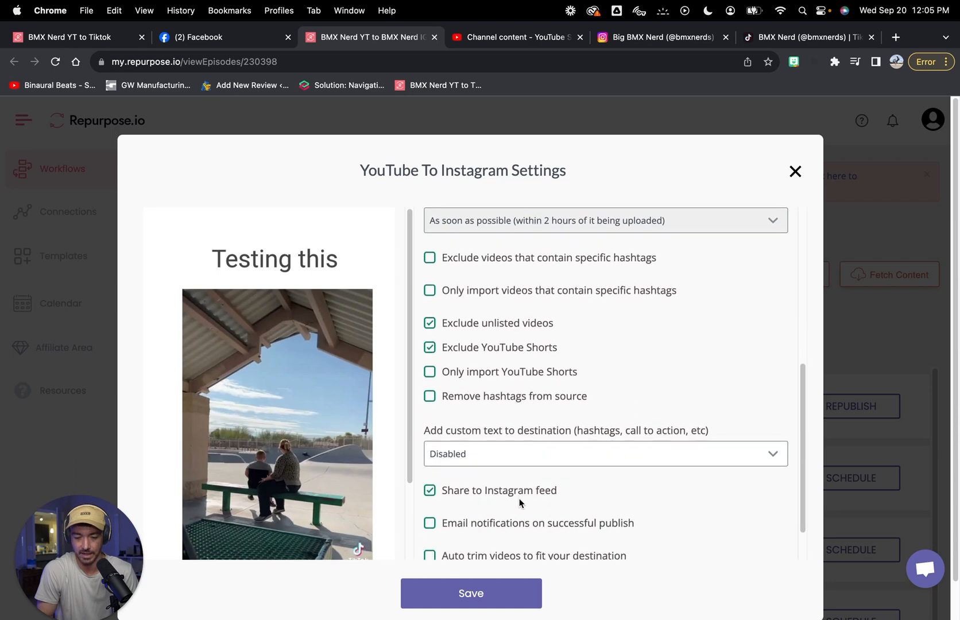
click(489, 473)
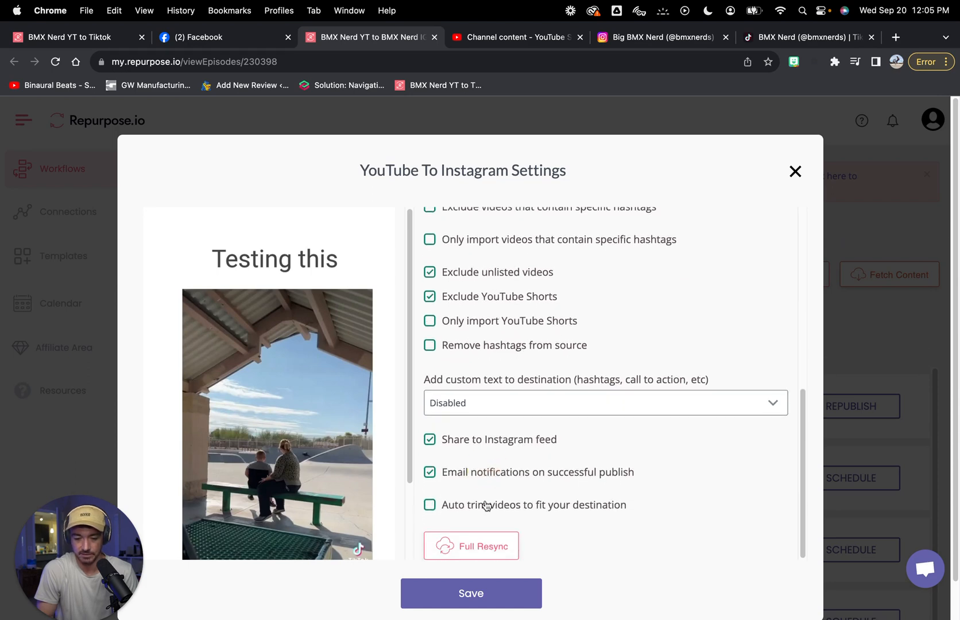
click(493, 592)
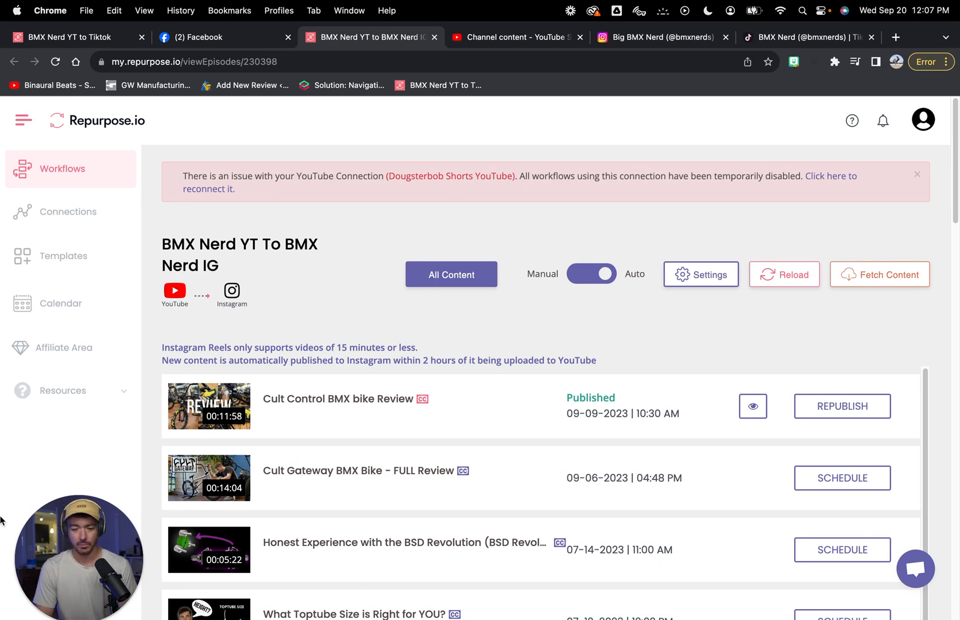
Step: Return to the workflows list and check which actions are offered for the BMX Nerd Tik to Reels workflow
click(70, 163)
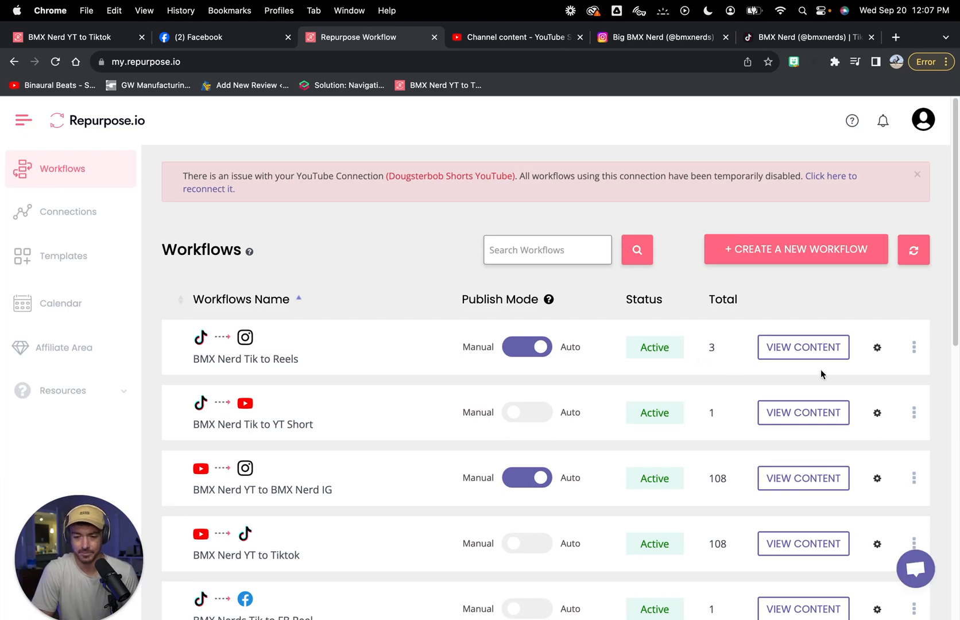
click(915, 347)
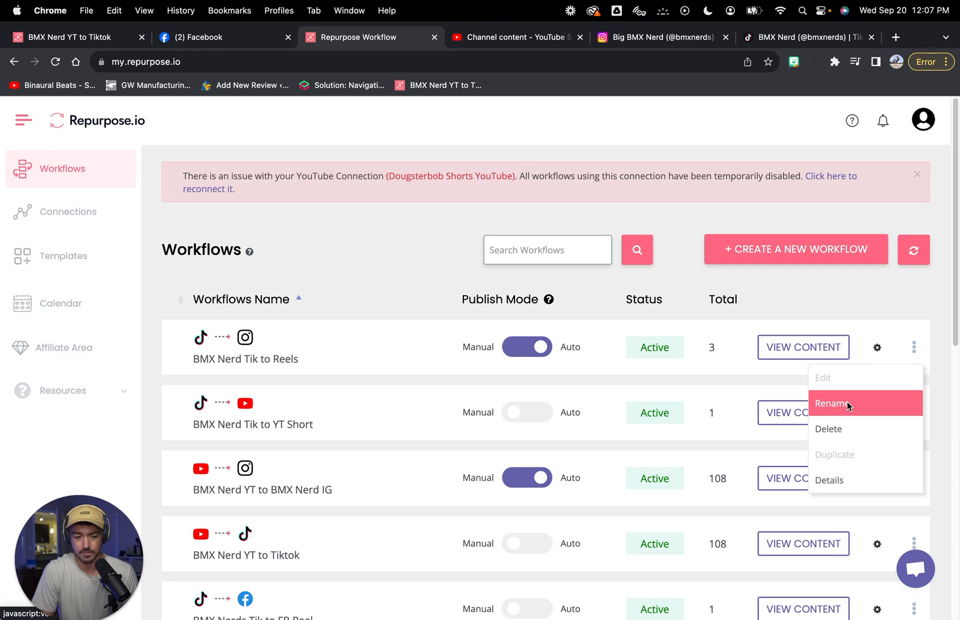
click(344, 282)
scroll(345, 281, down, 2)
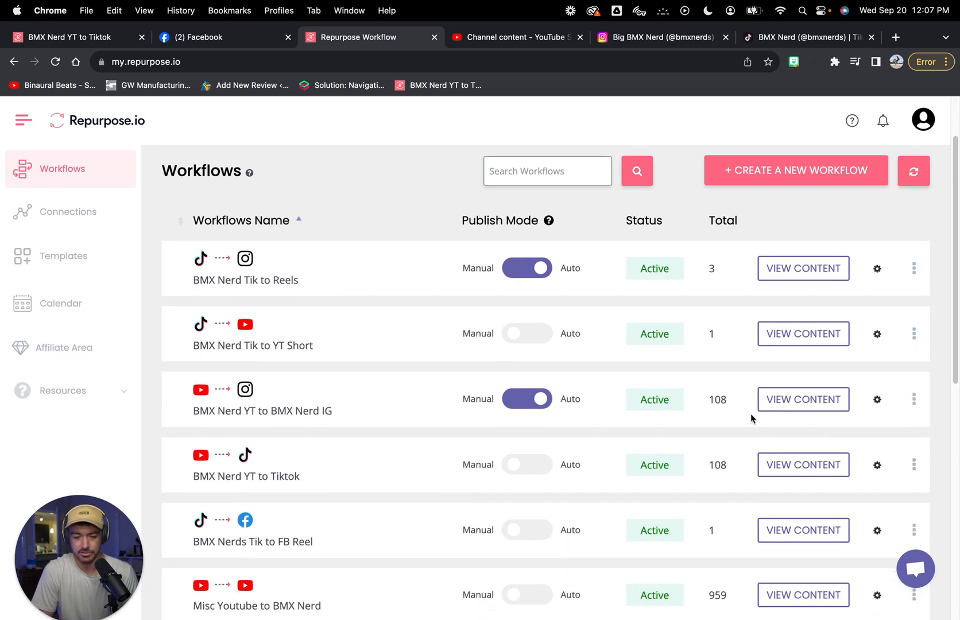
Step: Rename the BMX Nerd YT to BMX Nerd IG workflow as BMX Nerd YT to BMX Nerd IG 16:9
click(913, 401)
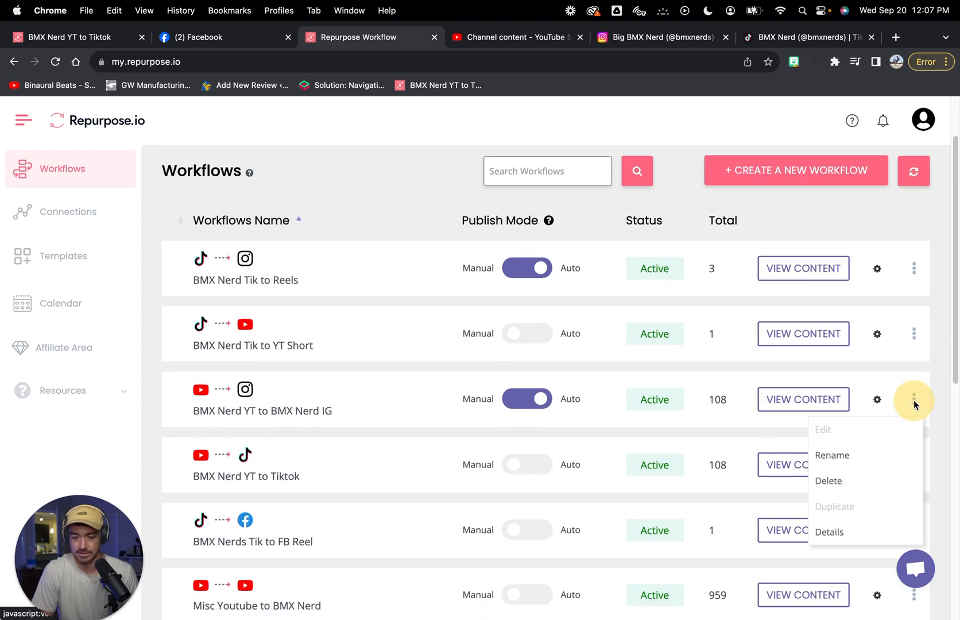
click(842, 452)
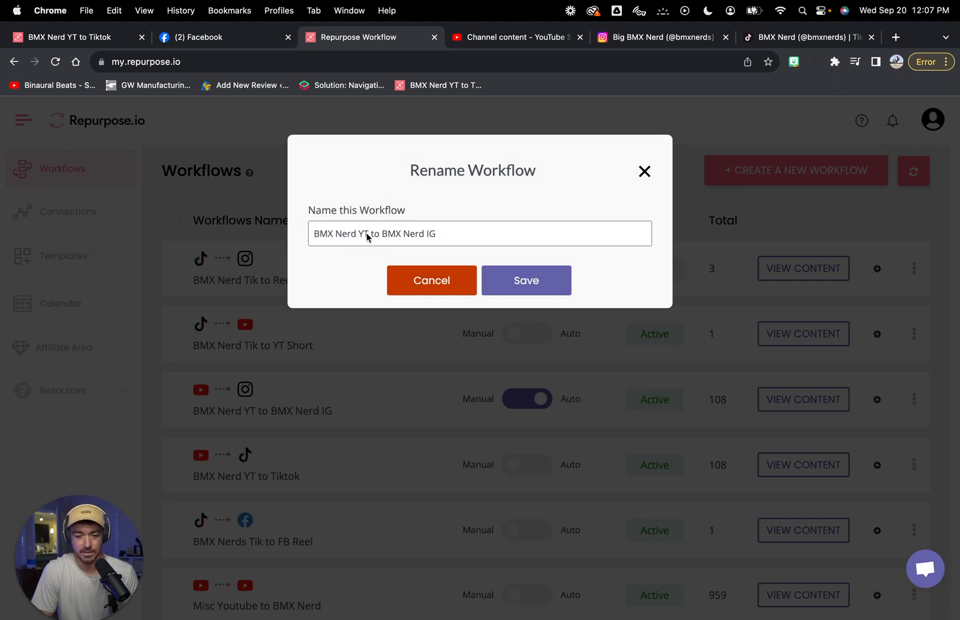
click(452, 234)
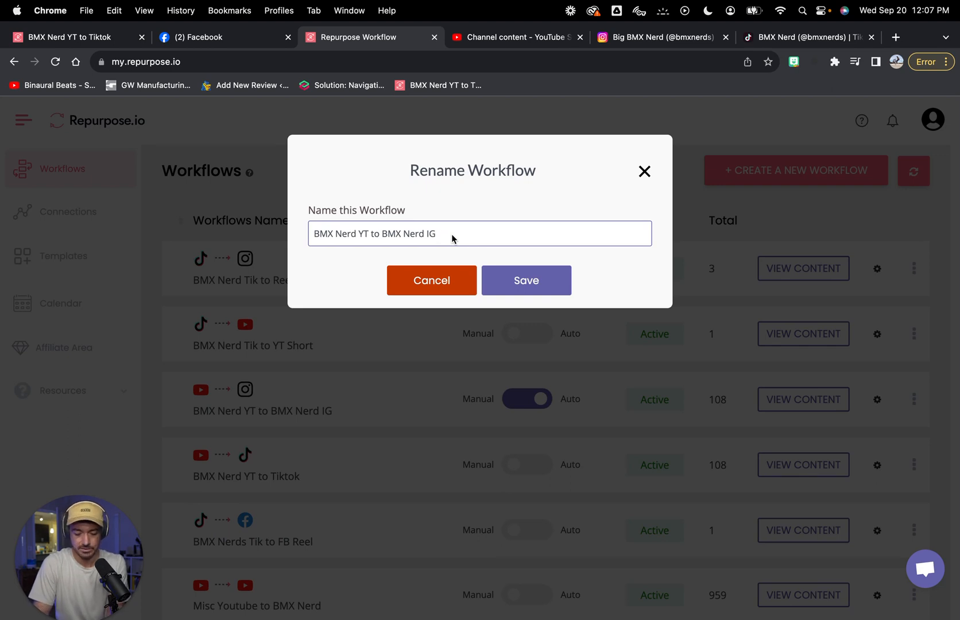
text(Long)
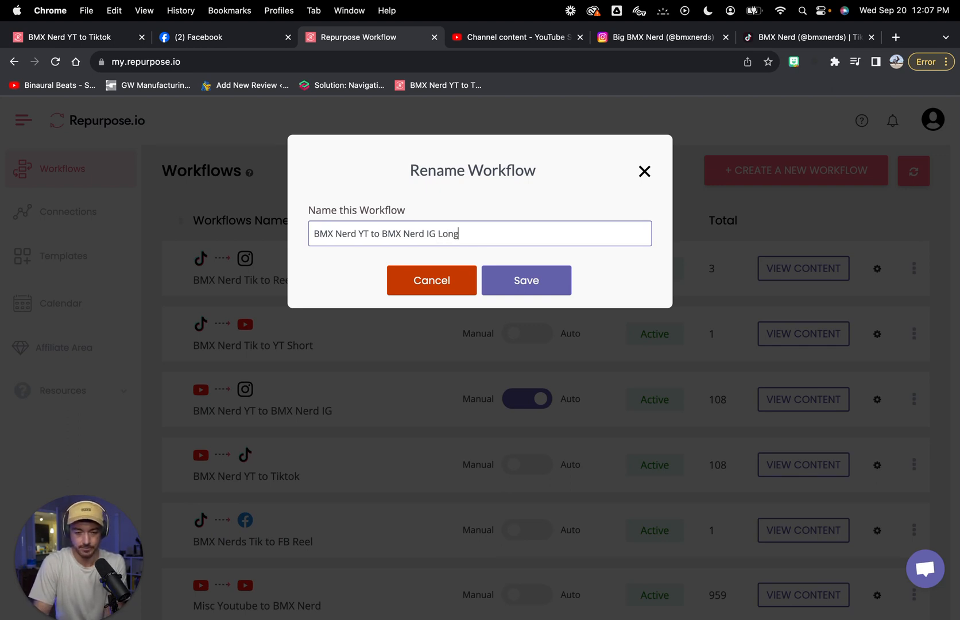
key(BackSpace)
key(BackSpace)
key(BackSpace)
key(BackSpace)
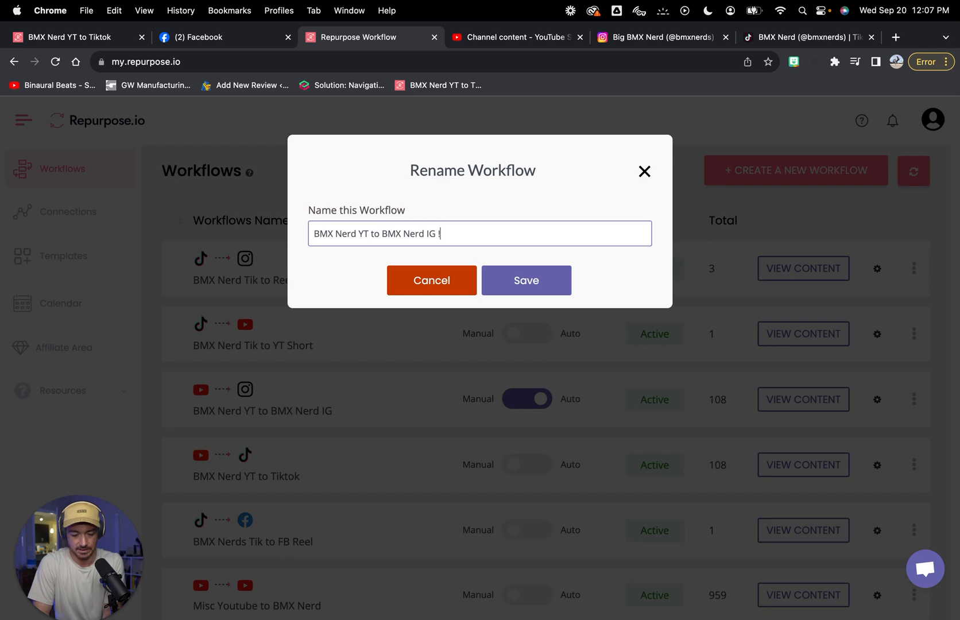
text(16:9)
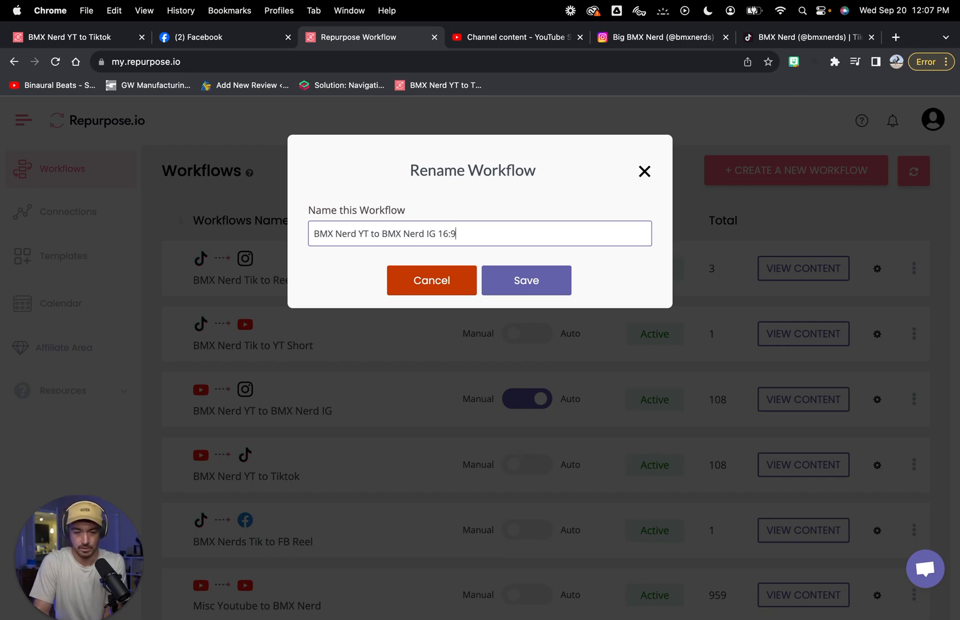
click(537, 281)
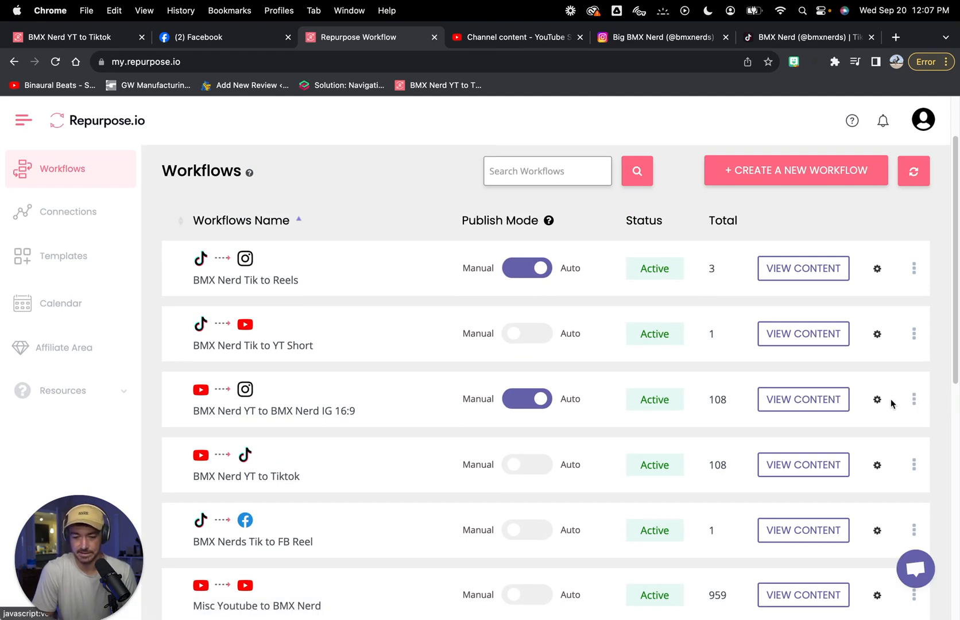
Step: Check the exclusion options in the settings of the BMX Nerd YT to BMX Nerd IG 16:9 workflow and save them
click(877, 399)
scroll(476, 394, down, 3)
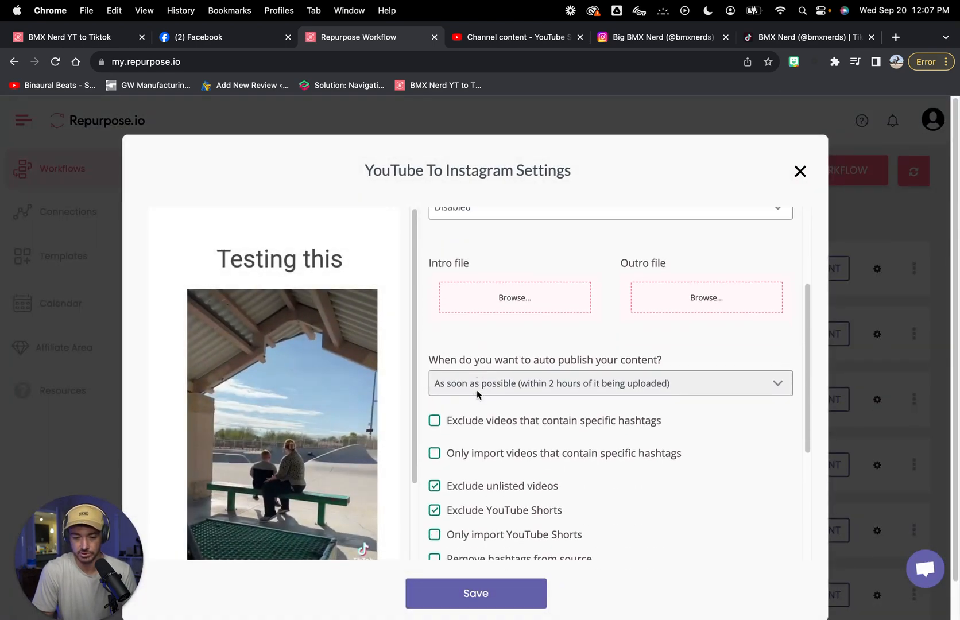
scroll(477, 395, down, 2)
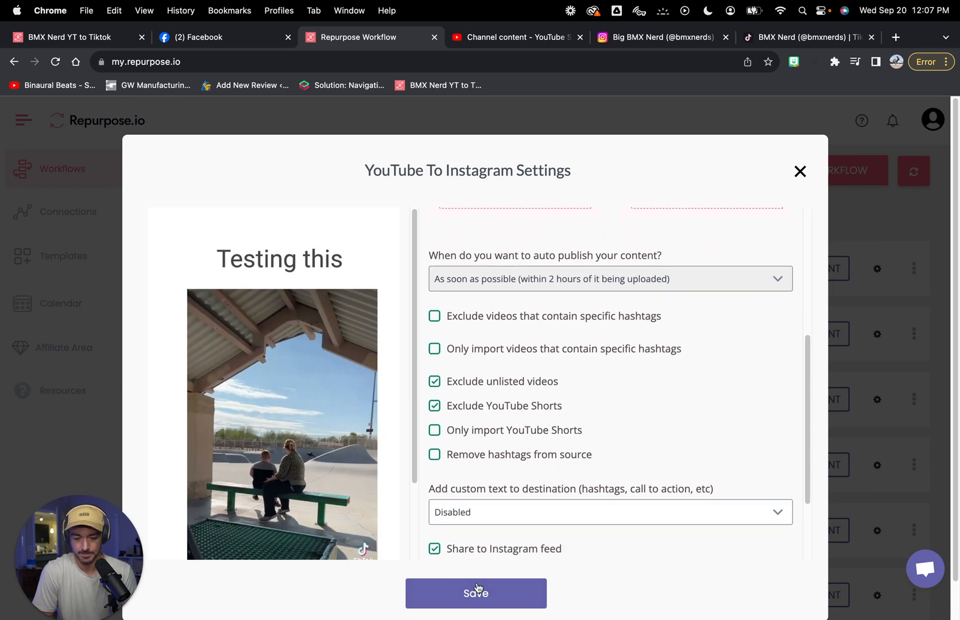
click(476, 593)
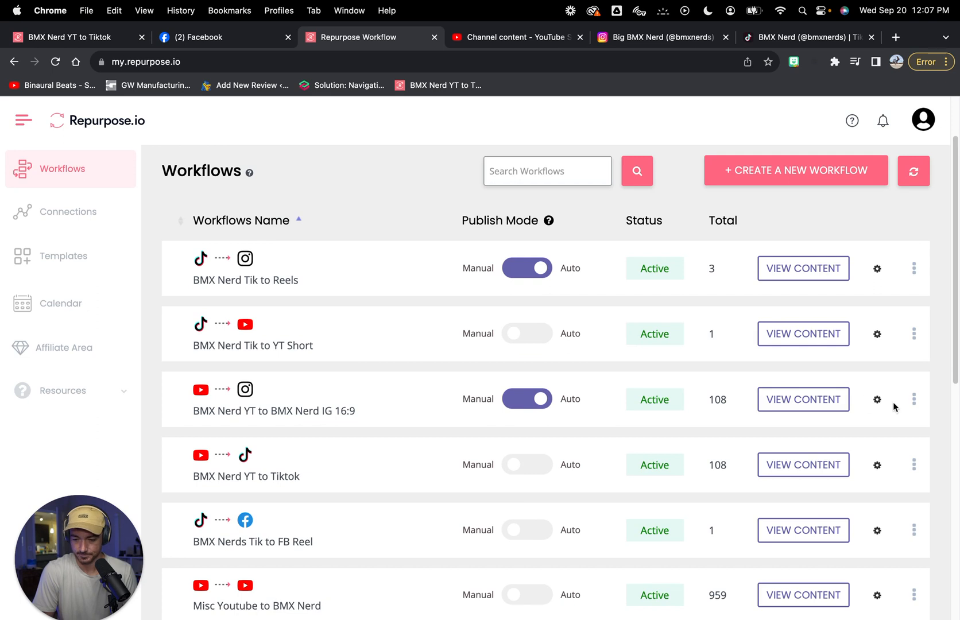
Step: Try to duplicate the BMX Nerd YT to BMX Nerd IG 16:9 workflow, and switch its publish mode to Manual
click(913, 400)
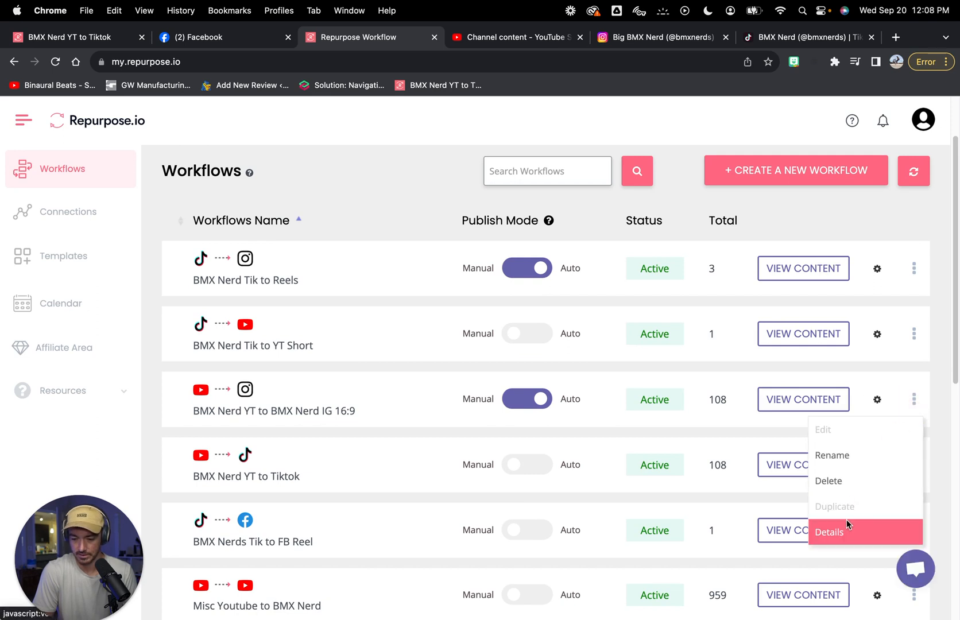
click(841, 509)
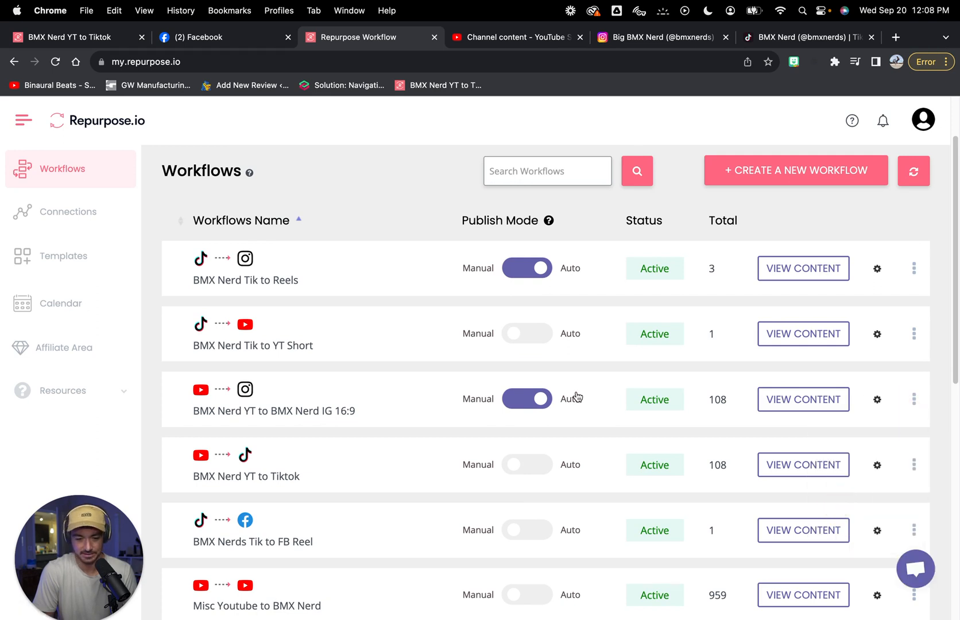
click(914, 402)
click(540, 399)
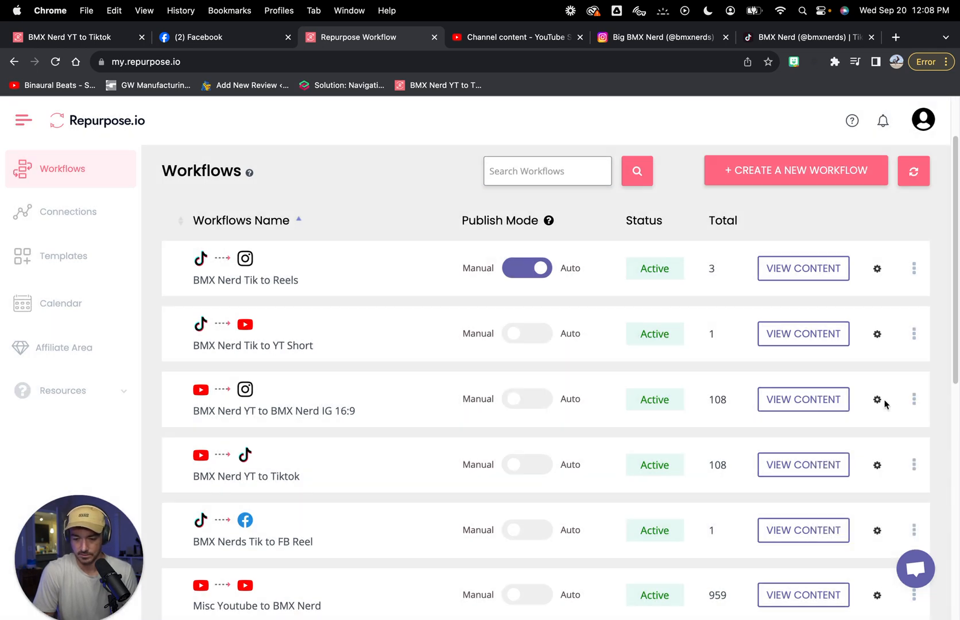
click(914, 400)
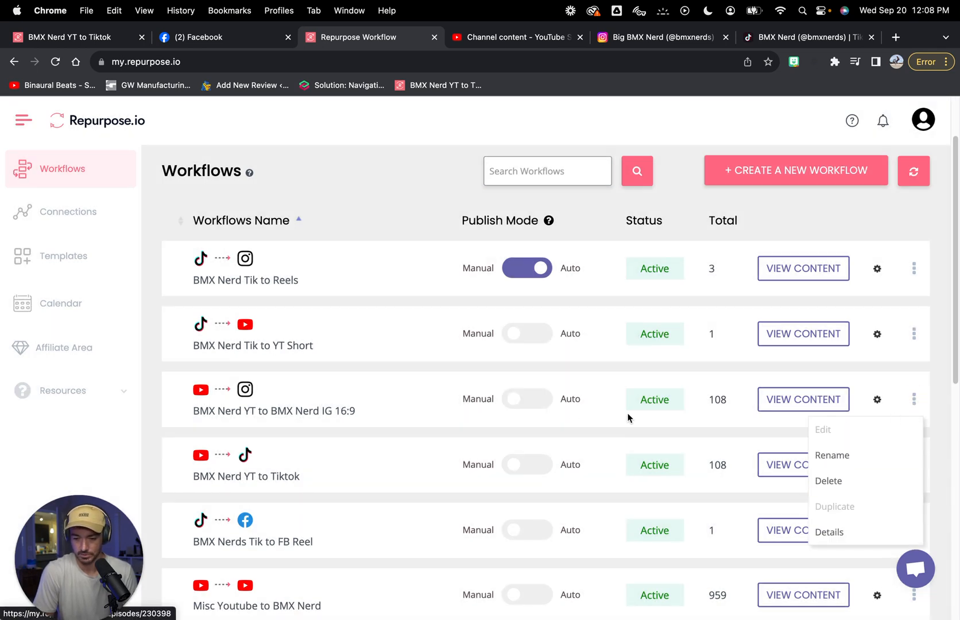
click(453, 403)
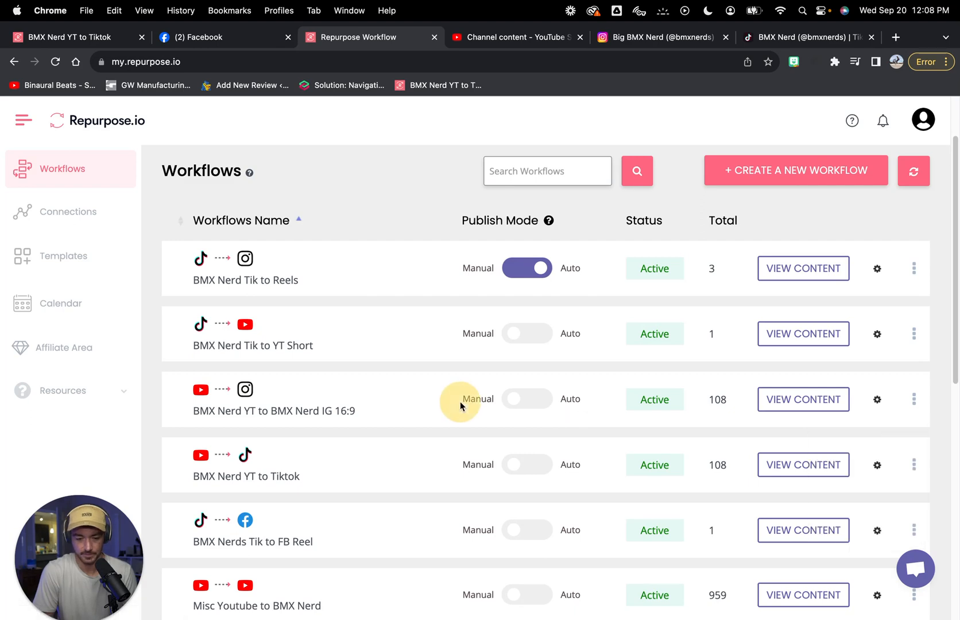
Step: Review the settings and the input and output details of the BMX Nerd YT to BMX Nerd IG 16:9 workflow
click(878, 399)
scroll(545, 375, down, 5)
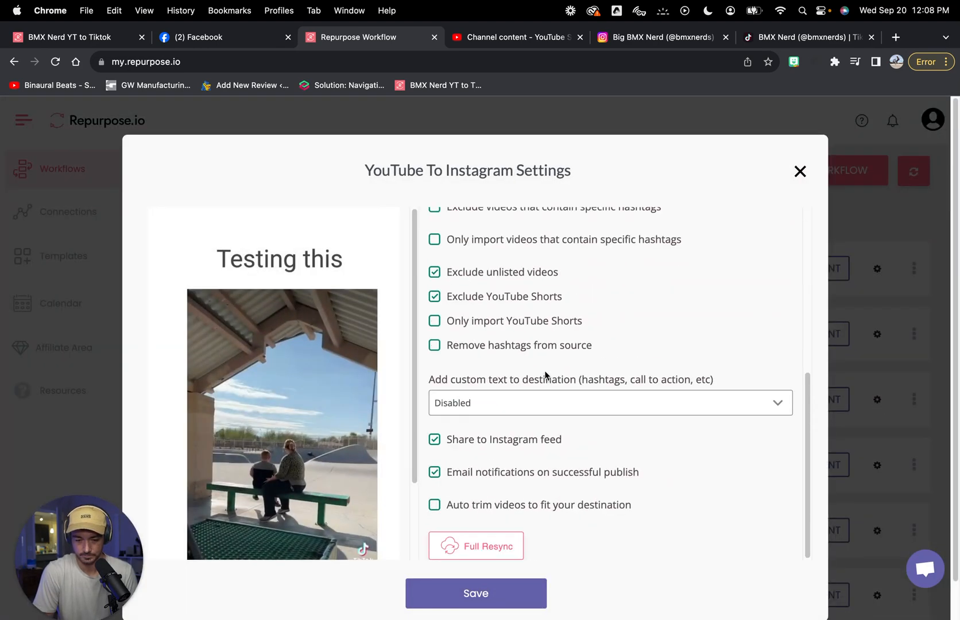
scroll(545, 375, up, 5)
click(800, 172)
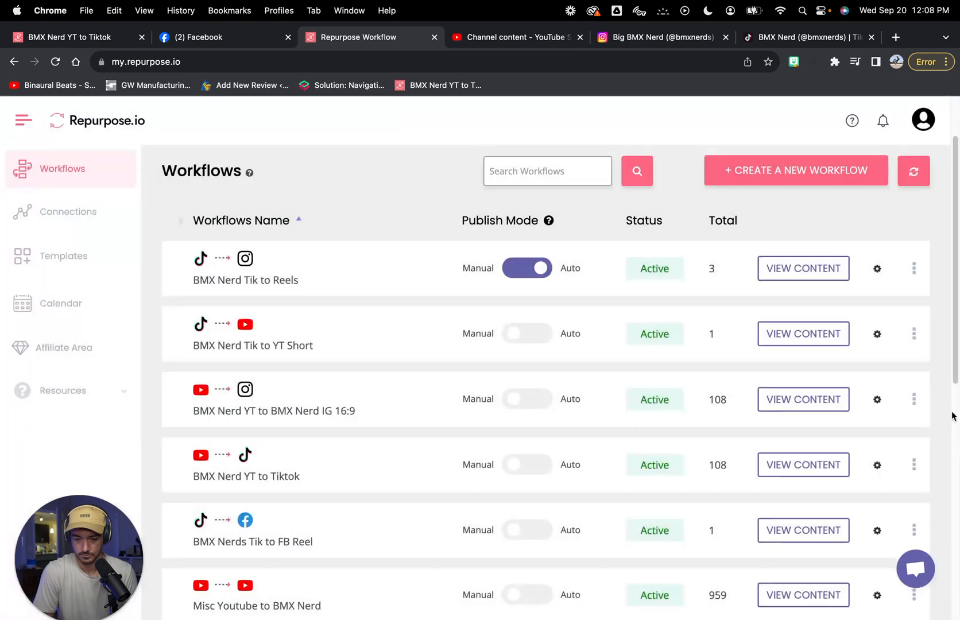
click(915, 402)
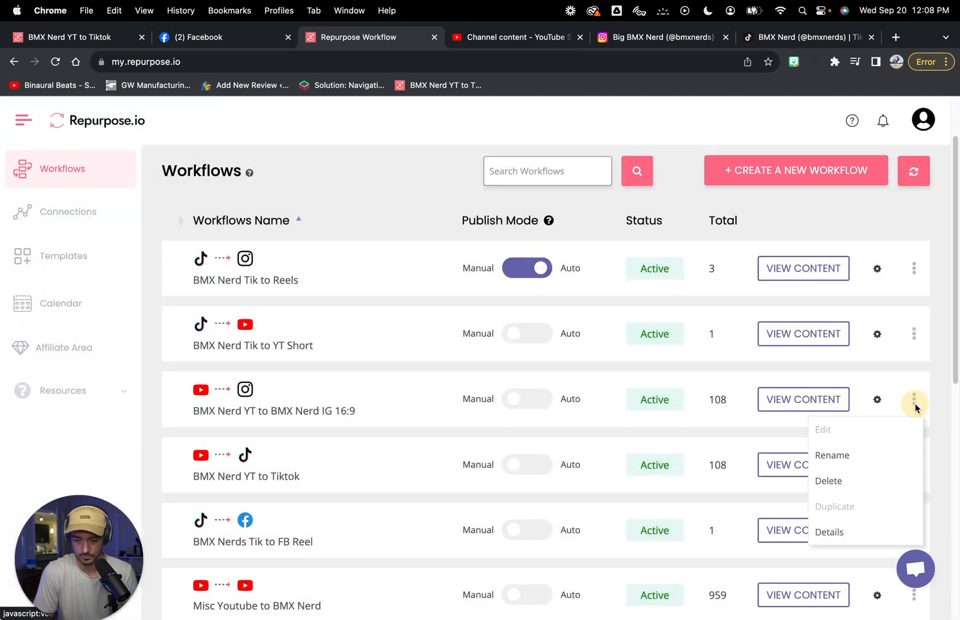
click(822, 531)
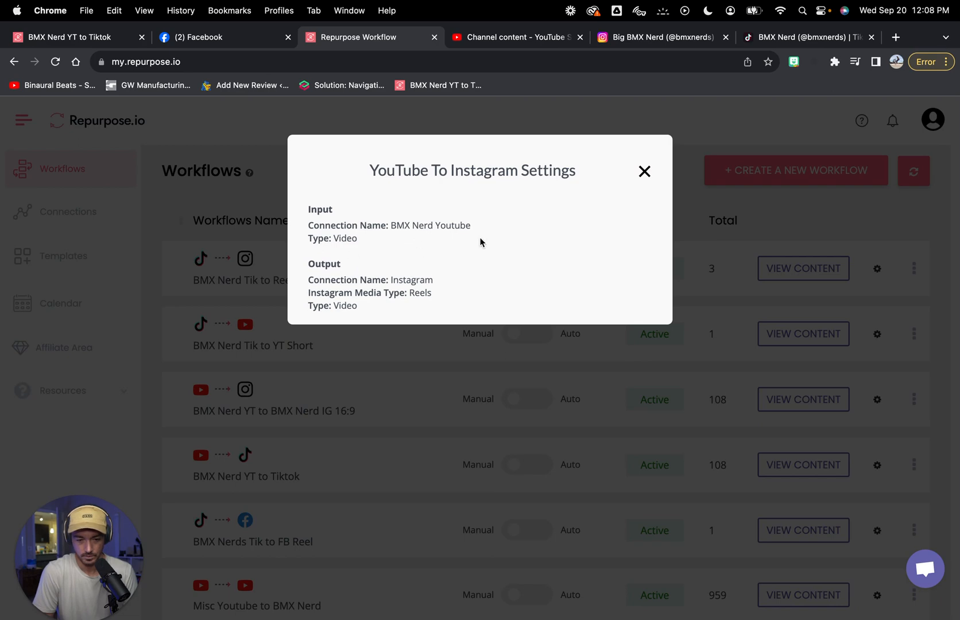
click(644, 173)
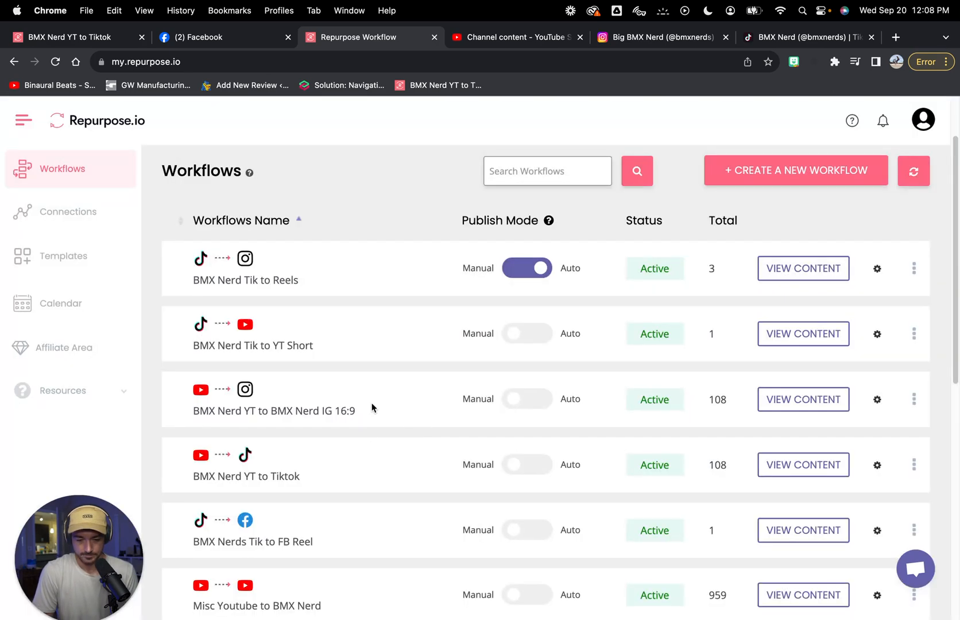
Step: Start a new workflow and name it BMX Nerd YT to BMX Nerd IG 9:16
click(809, 170)
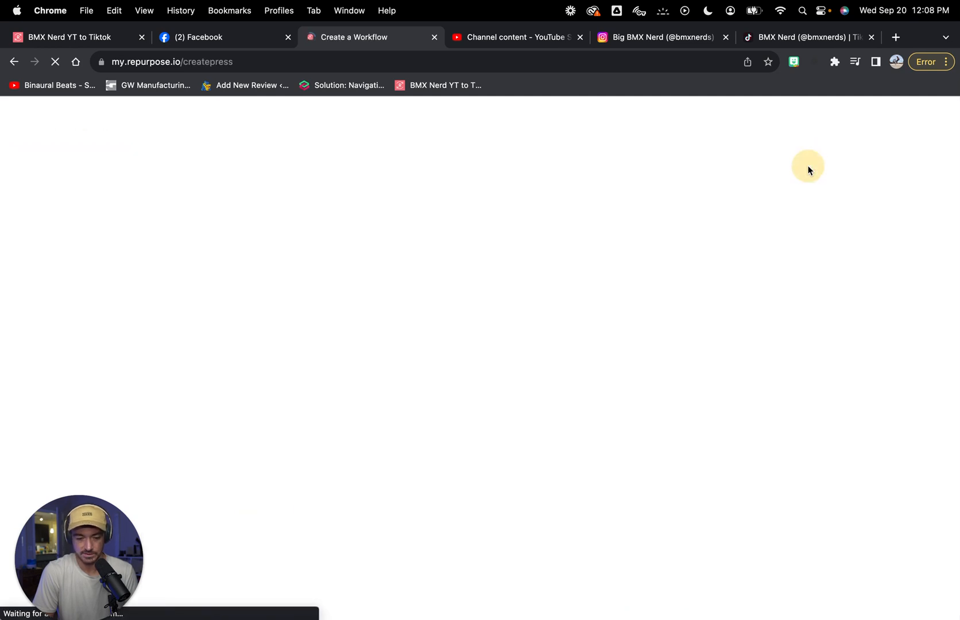
click(326, 401)
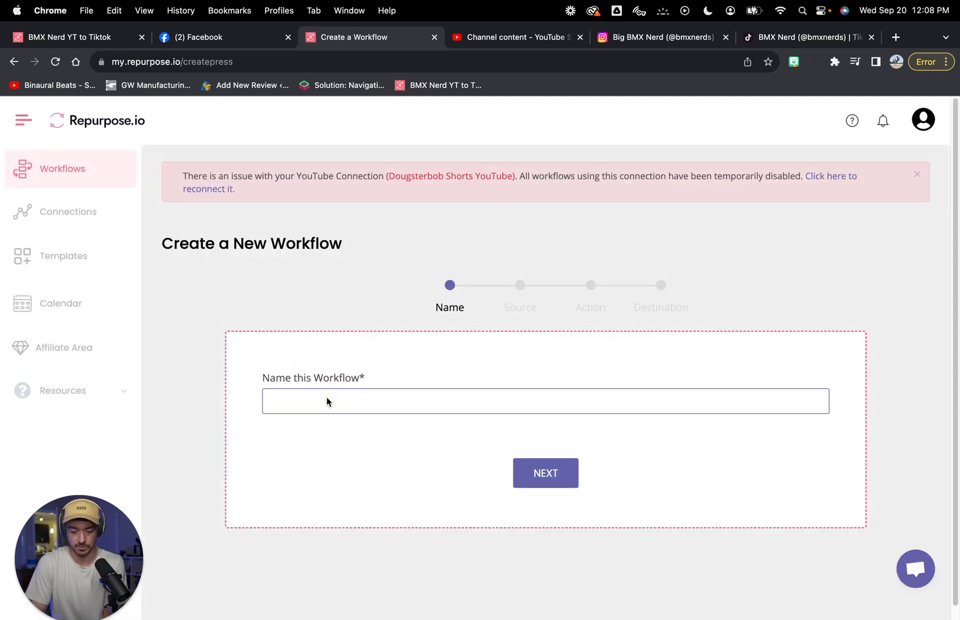
text(BMX ner)
key(BackSpace)
key(BackSpace)
key(BackSpace)
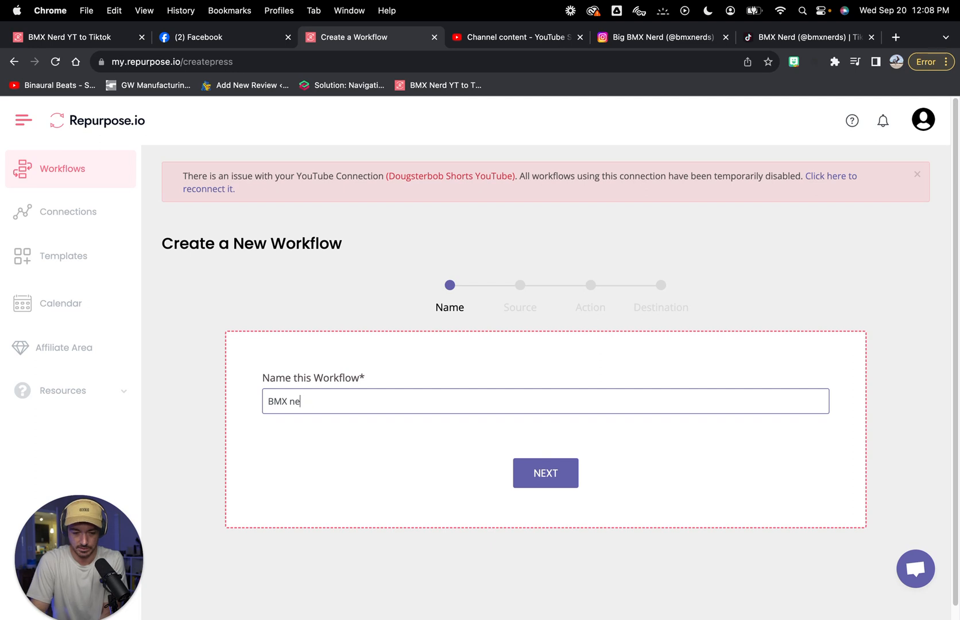
text(Nerd)
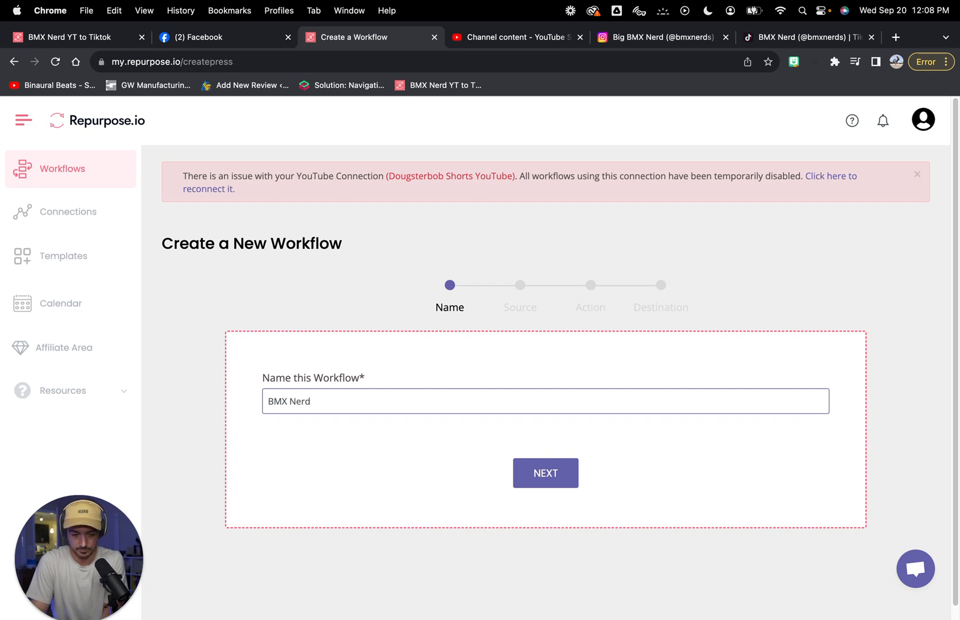
text( YT to)
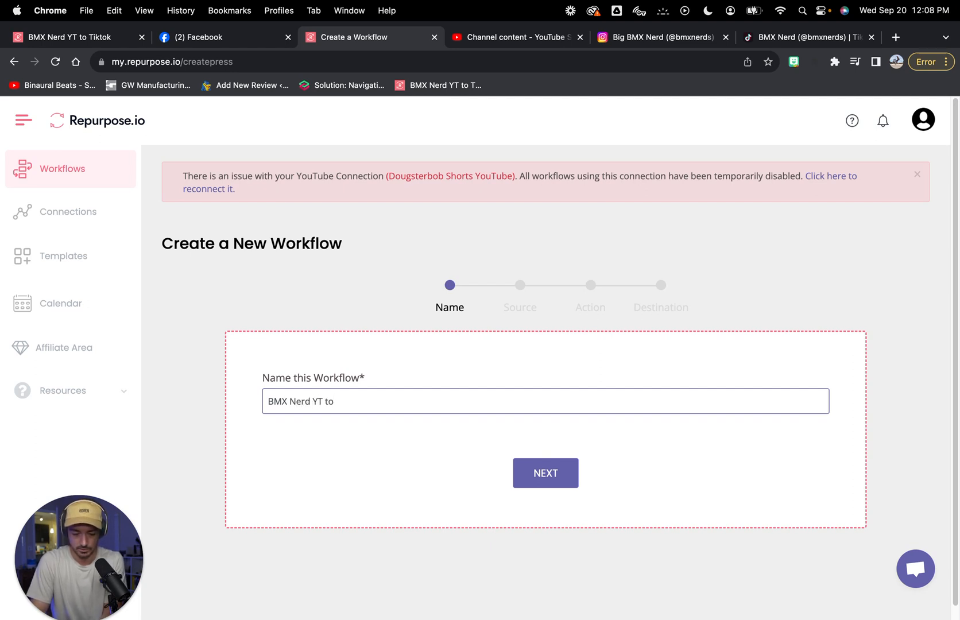
text( BMX Nerd IG 9:1)
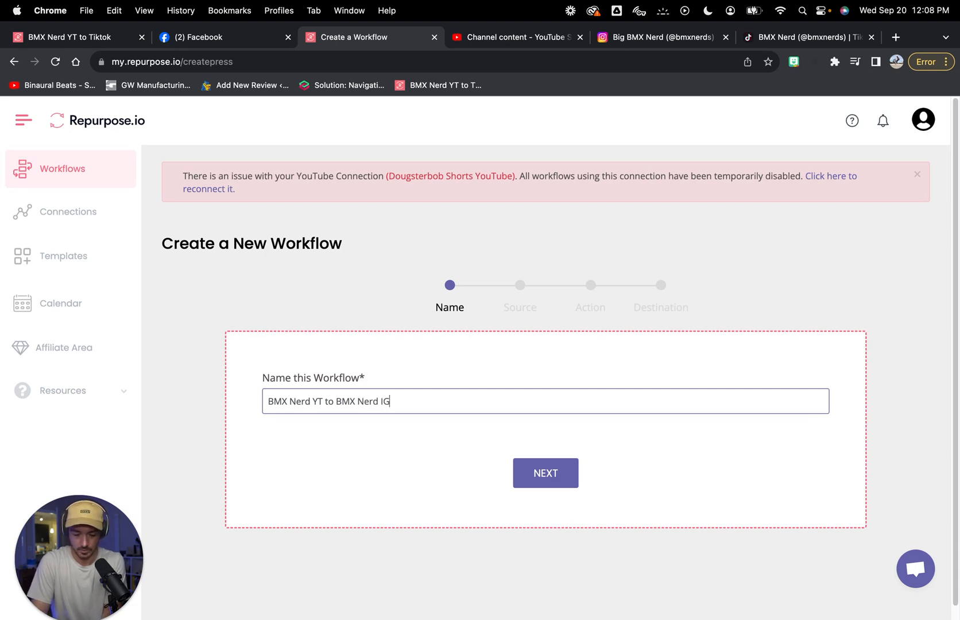
text(6)
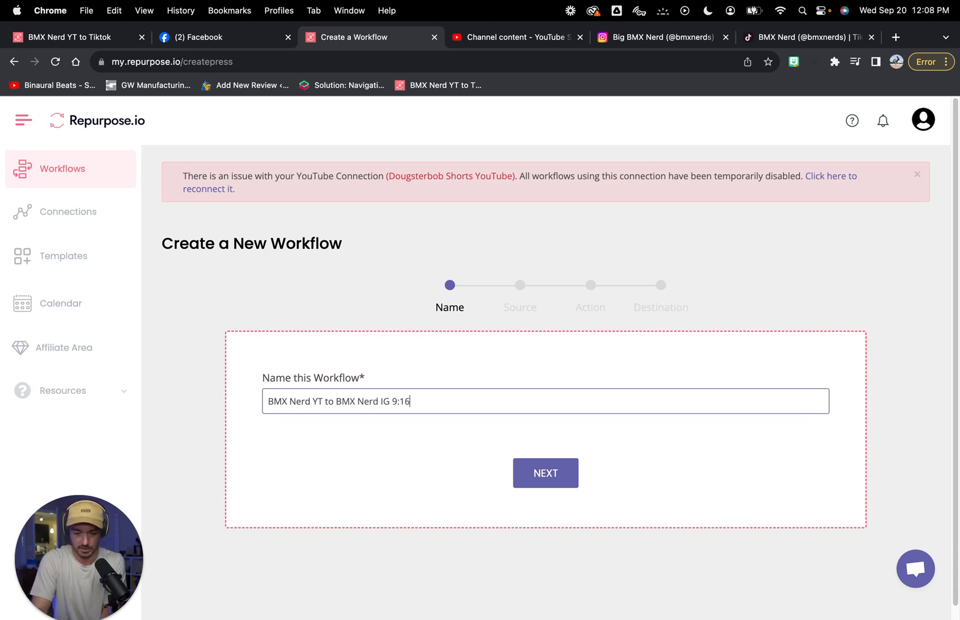
click(531, 473)
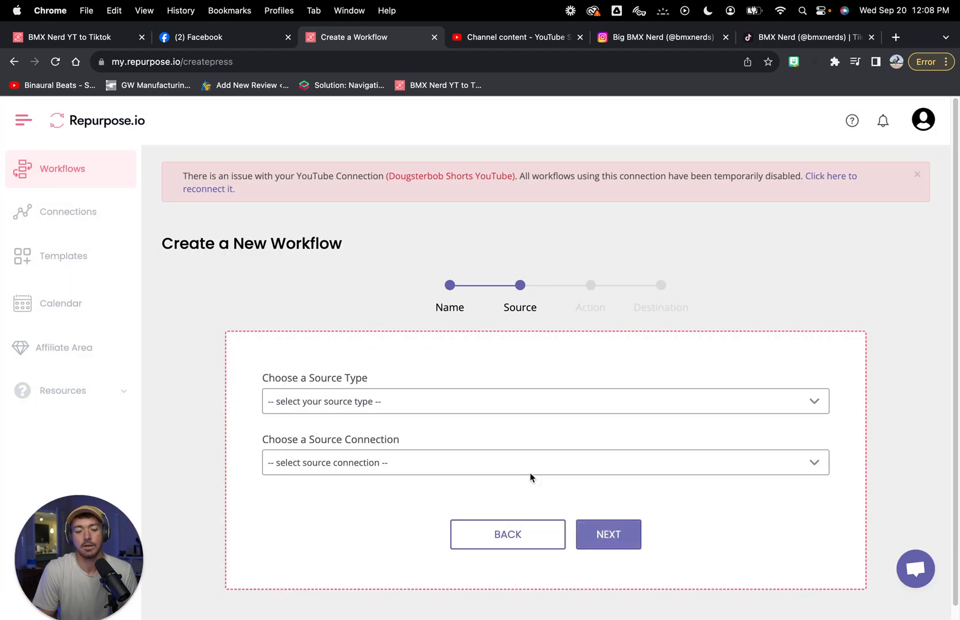
Step: Set the workflow's source to YouTube with the BMX Nerd Youtube connection, limited to the YouTube Shorts video type
click(386, 402)
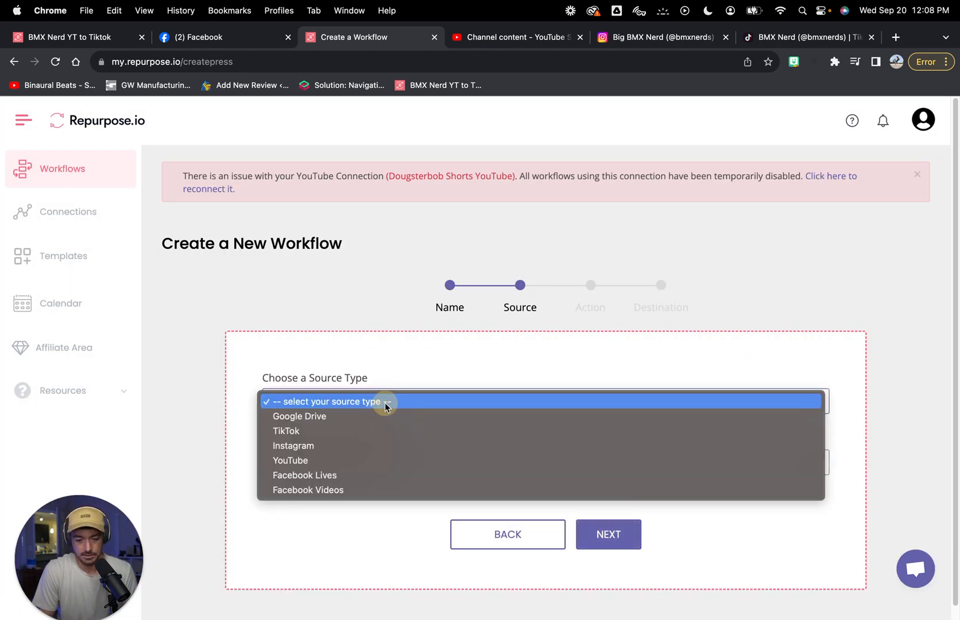
click(316, 461)
click(352, 464)
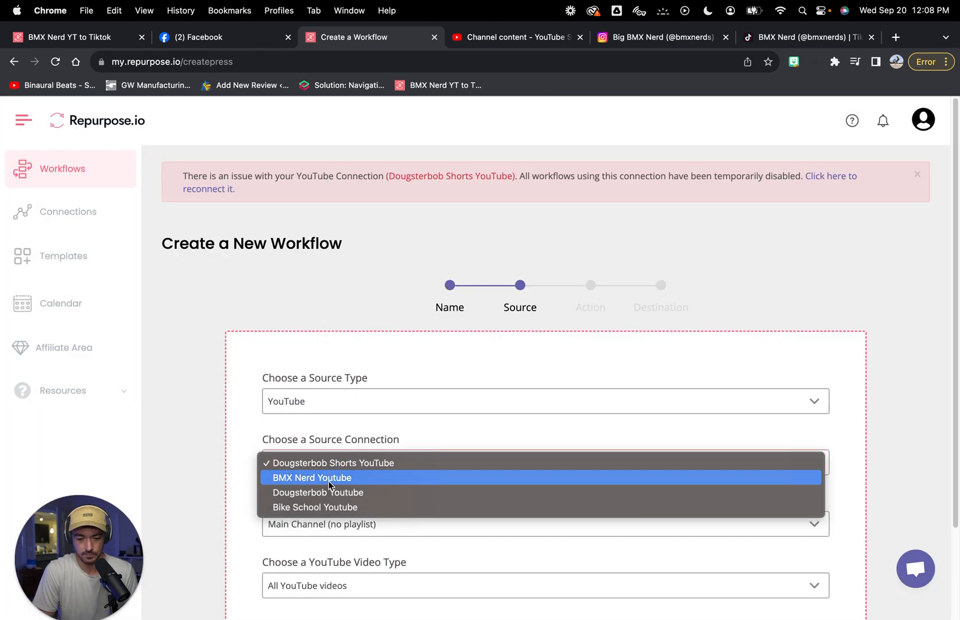
click(327, 478)
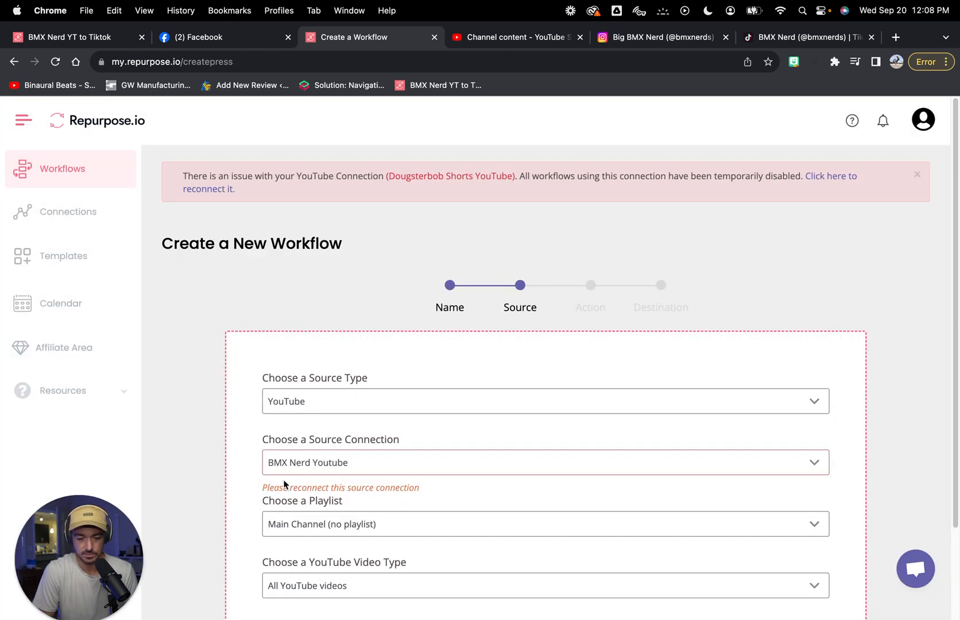
scroll(298, 506, down, 3)
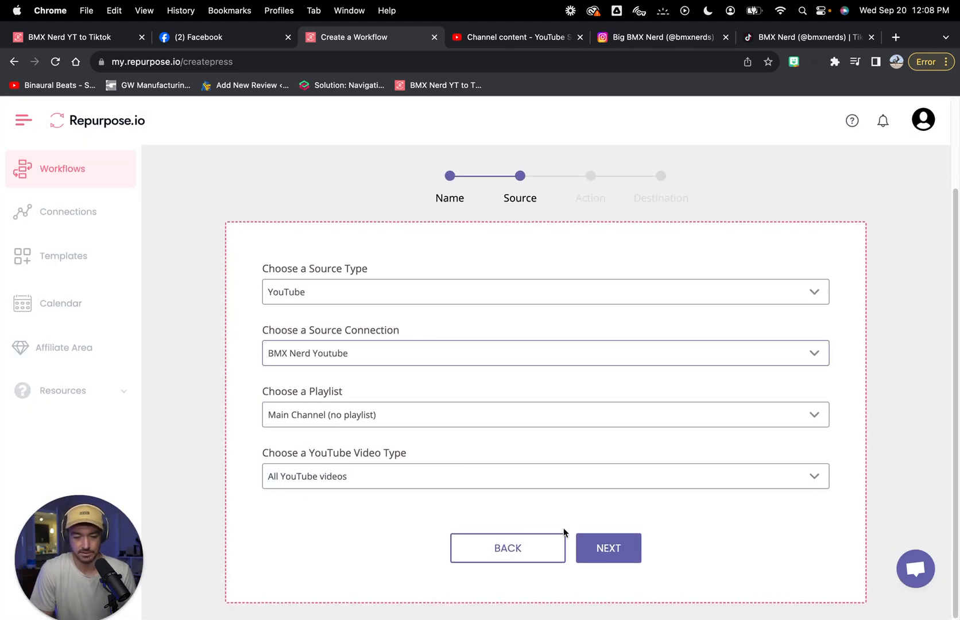
click(356, 475)
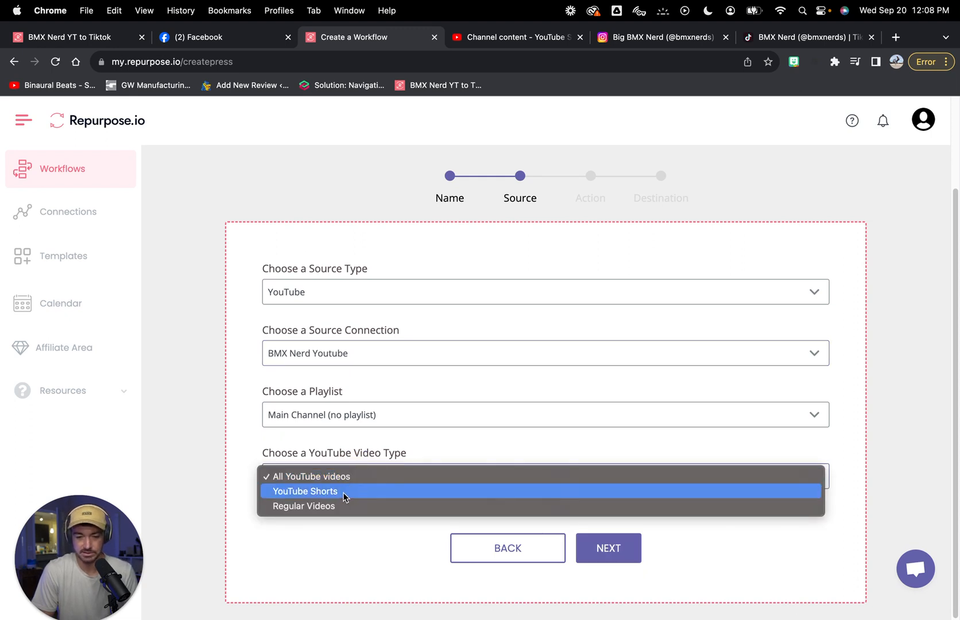
click(344, 493)
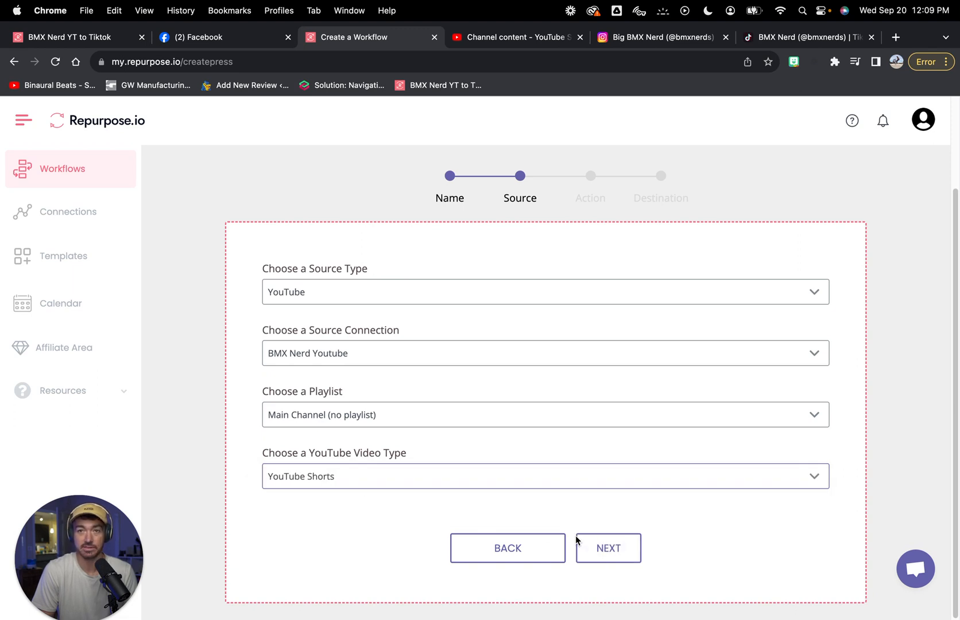
click(600, 546)
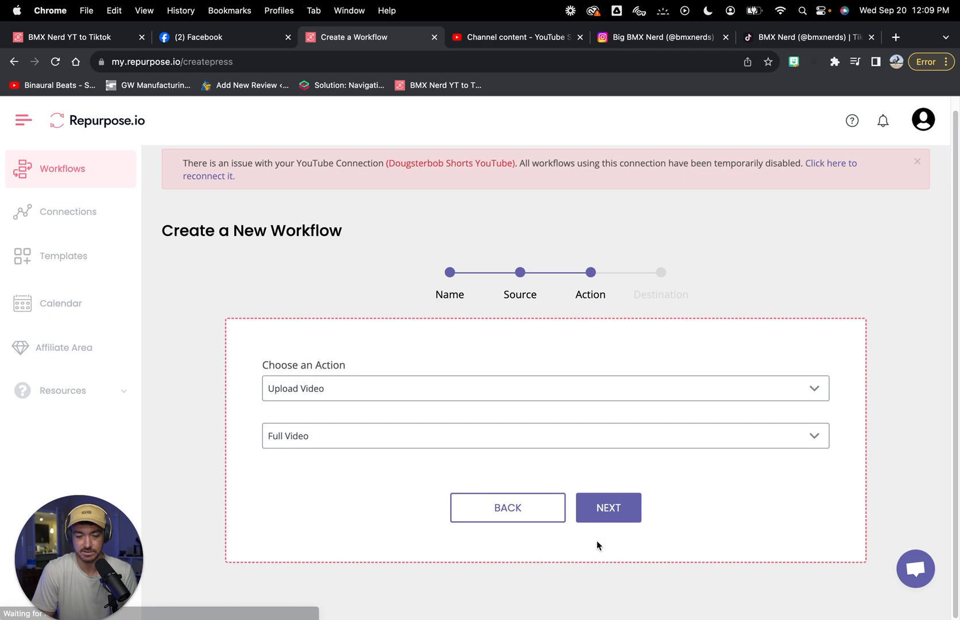
Step: Set the workflow's action to Upload Video using the Full Video option
click(349, 387)
click(331, 389)
click(332, 436)
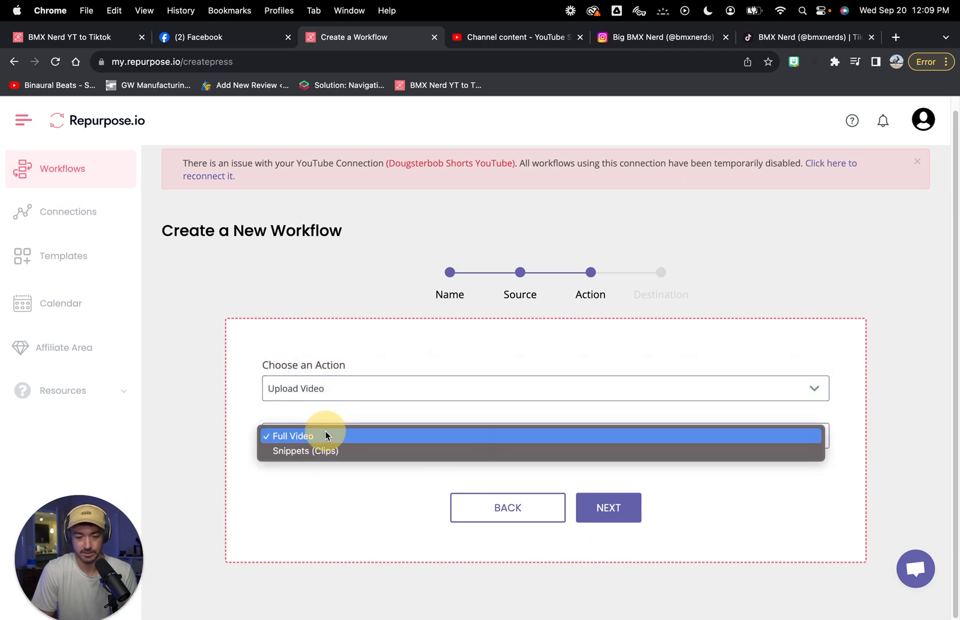
click(318, 525)
click(619, 516)
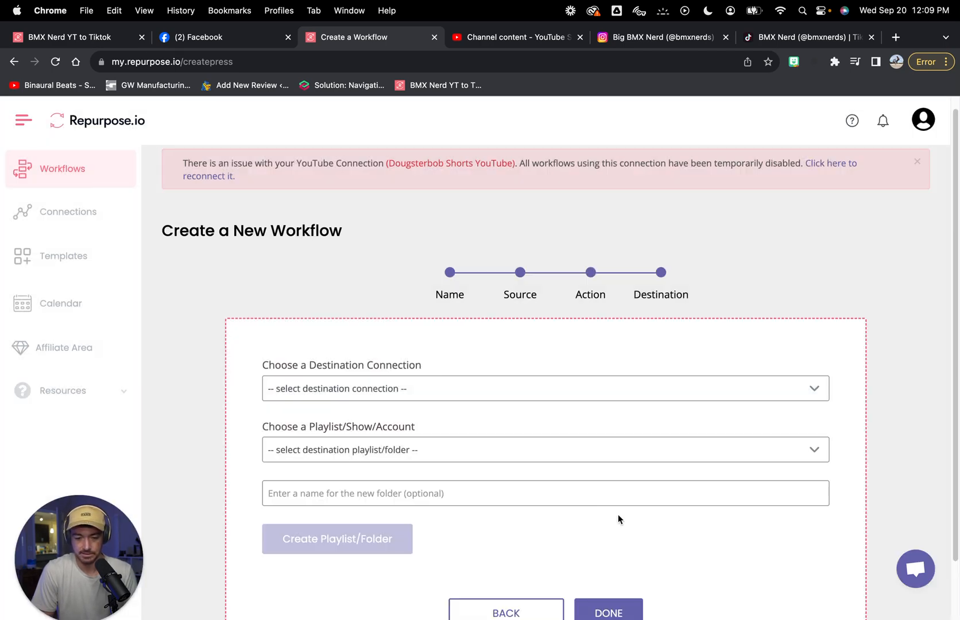
Step: Set the destination to the Instagram connection with the Big BMX Nerd account and Reels type, and finish creating the workflow
click(409, 393)
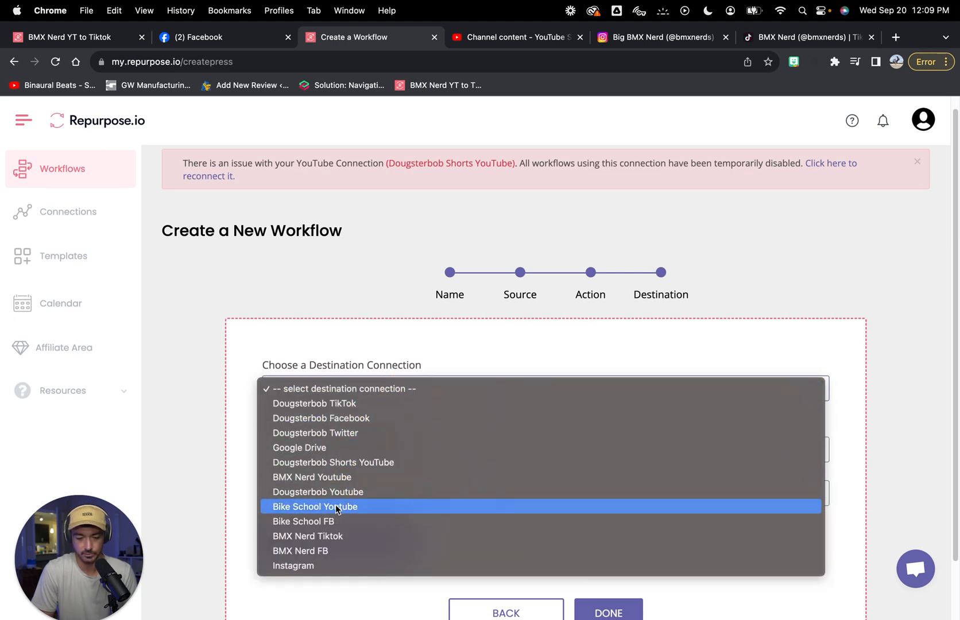
click(319, 566)
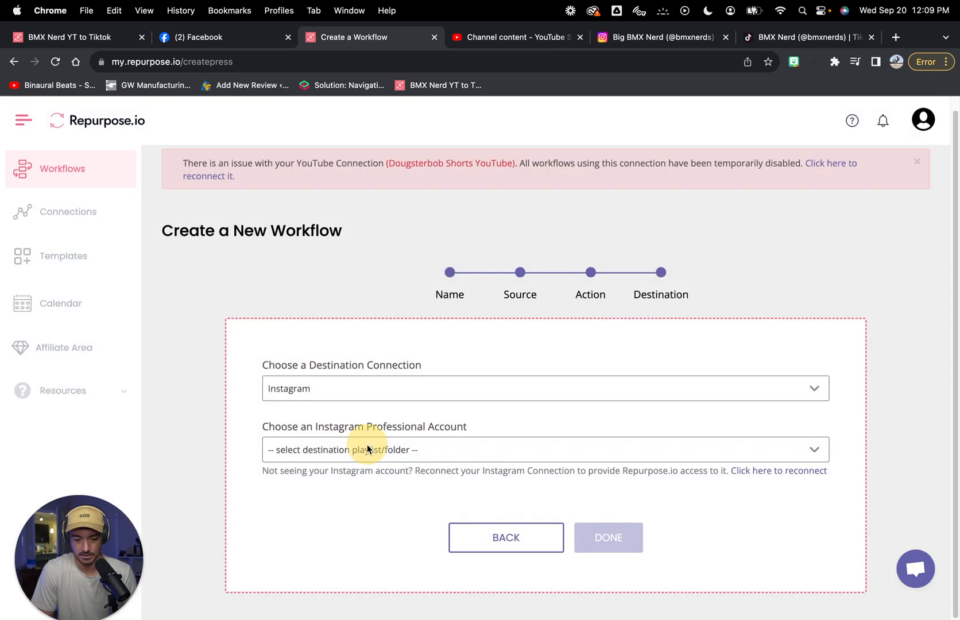
click(376, 452)
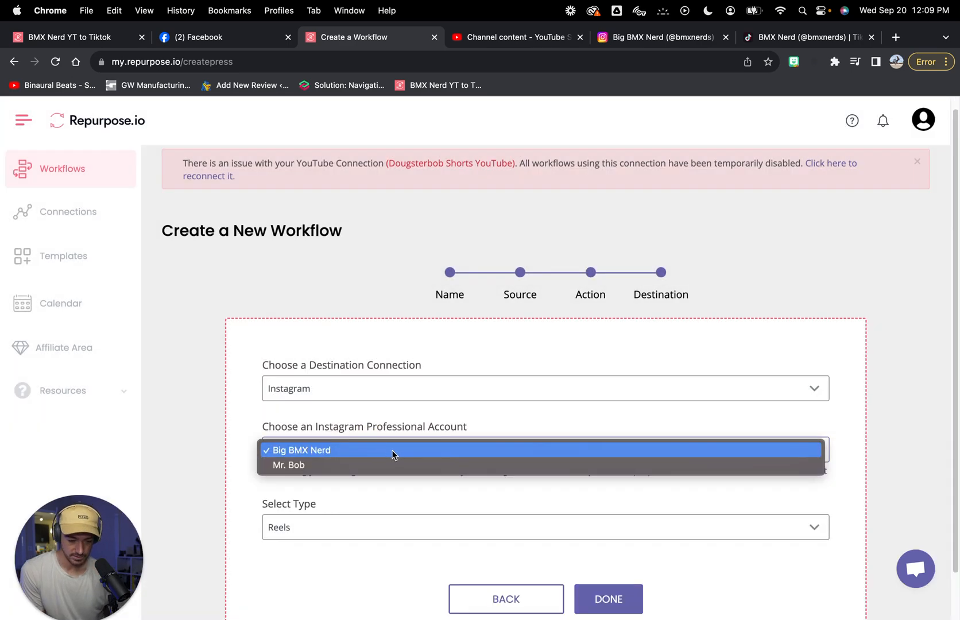
click(361, 450)
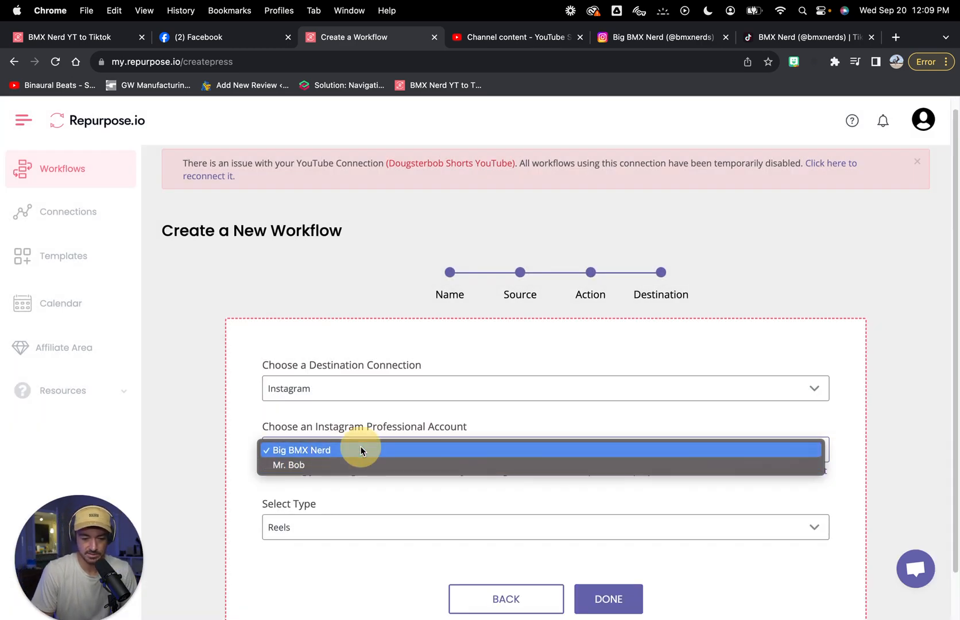
click(363, 523)
click(364, 492)
scroll(363, 492, down, 2)
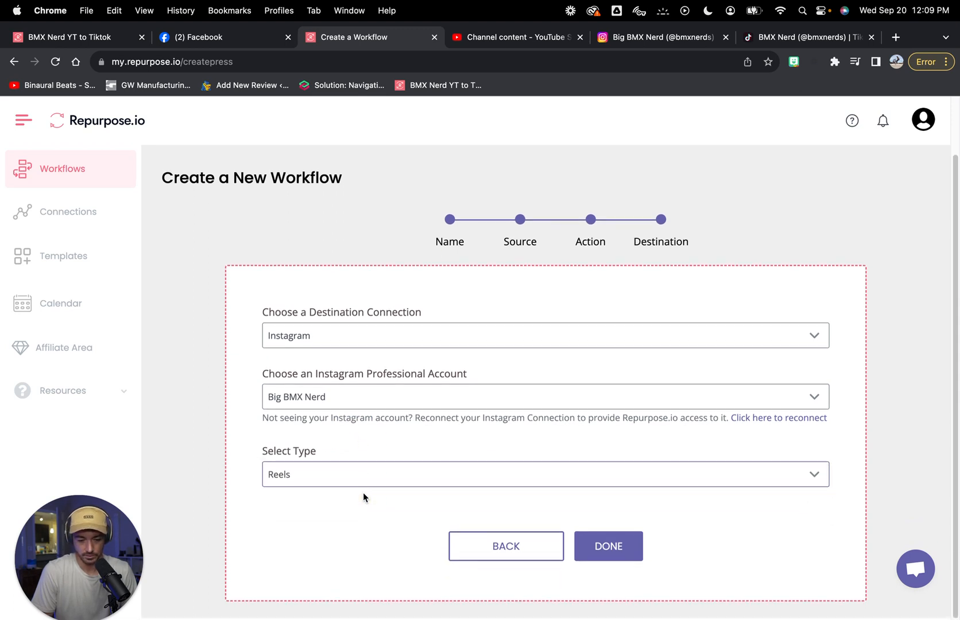
click(613, 552)
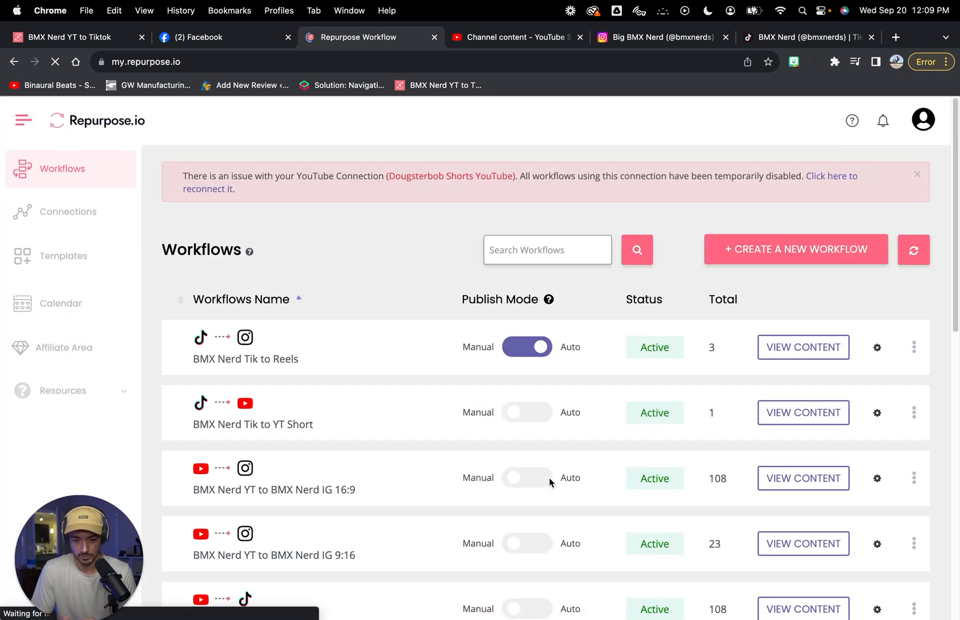
Step: Find the BMX Nerd YT to BMX Nerd IG 9:16 workflow in the list and look through its imported content
scroll(337, 348, down, 2)
scroll(338, 352, down, 2)
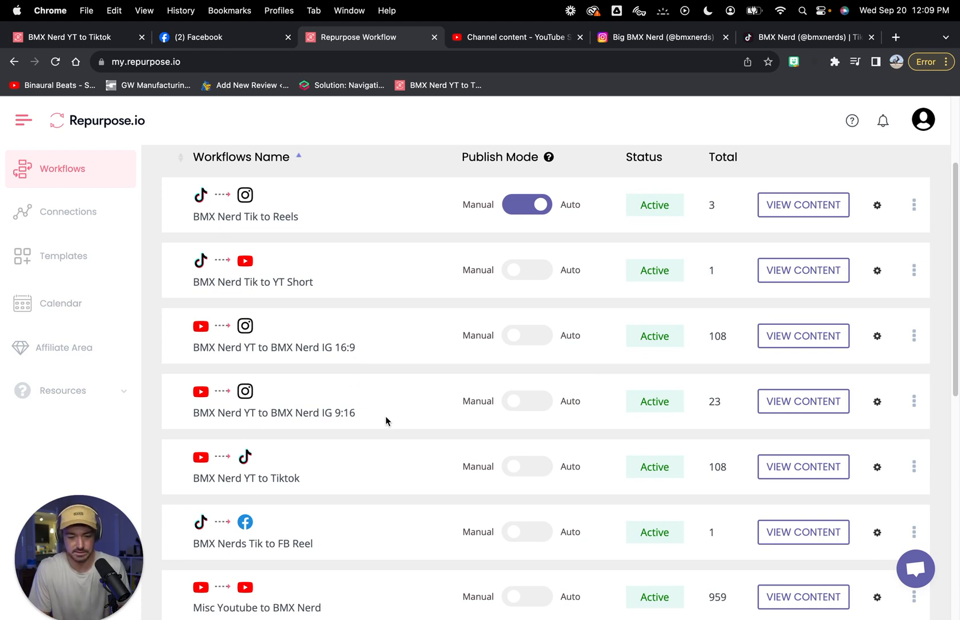
double_click(715, 402)
click(728, 404)
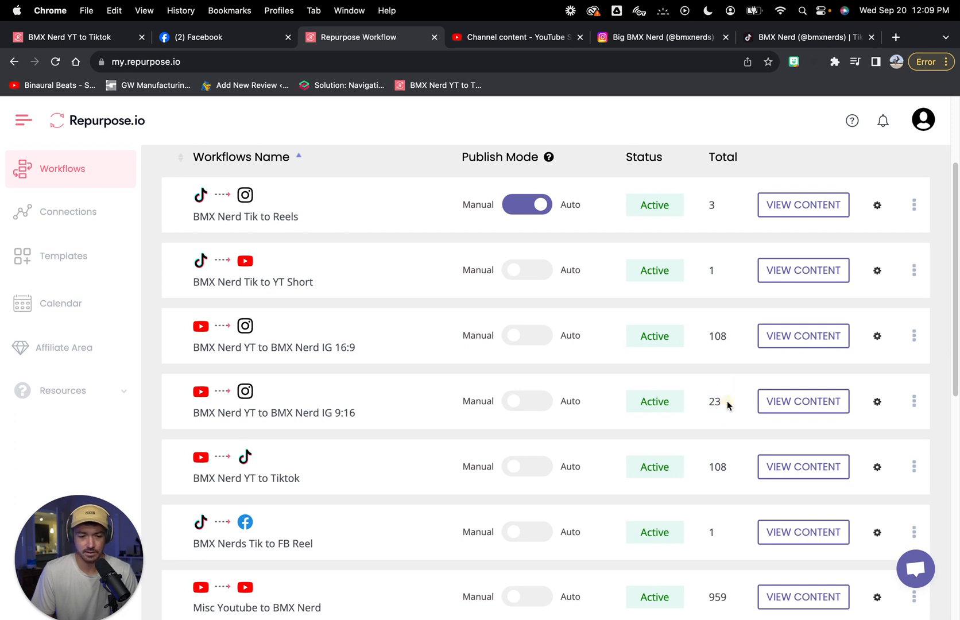
click(790, 406)
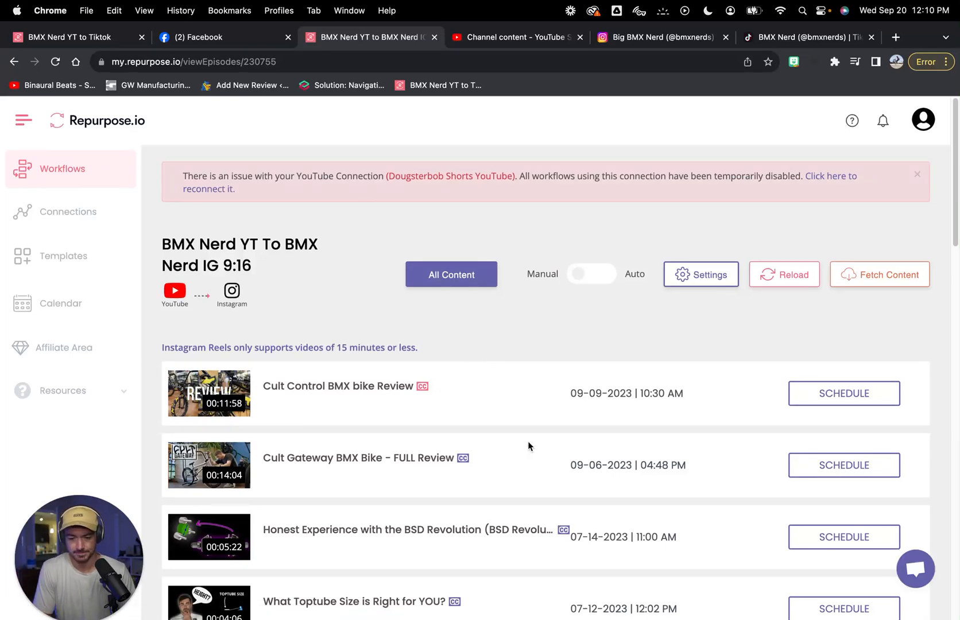
scroll(529, 446, down, 15)
scroll(529, 446, up, 20)
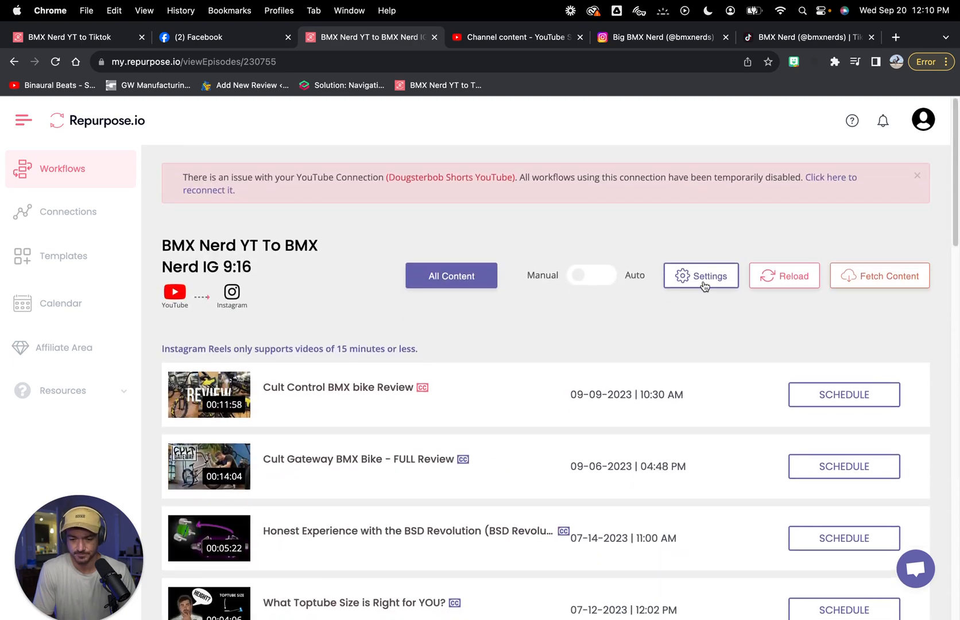
Step: Review the BMX Nerd YT to BMX Nerd IG 9:16 workflow's settings, apply the saved Tiktok to FB template, and save
click(706, 276)
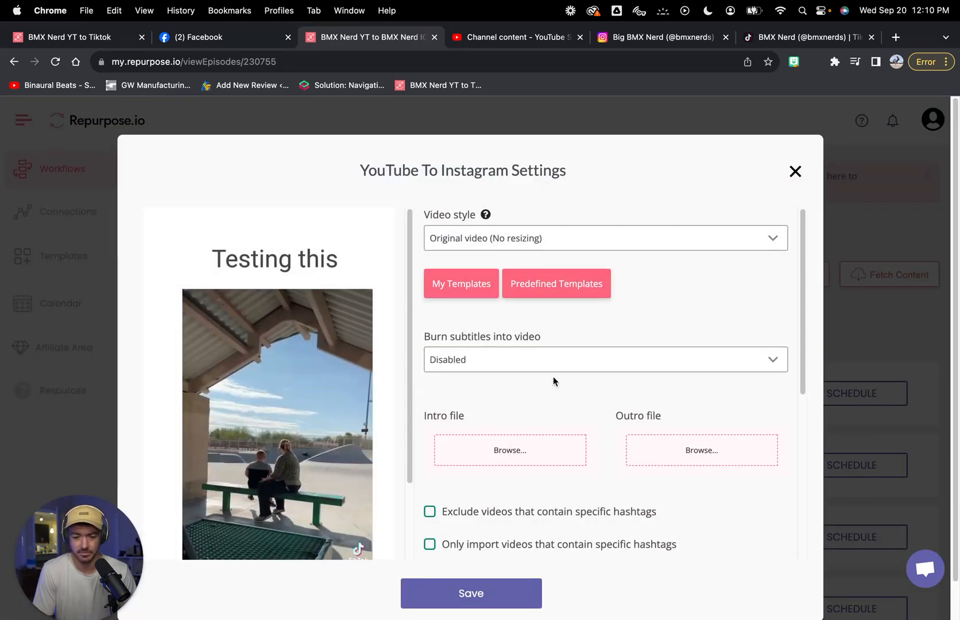
scroll(553, 379, down, 5)
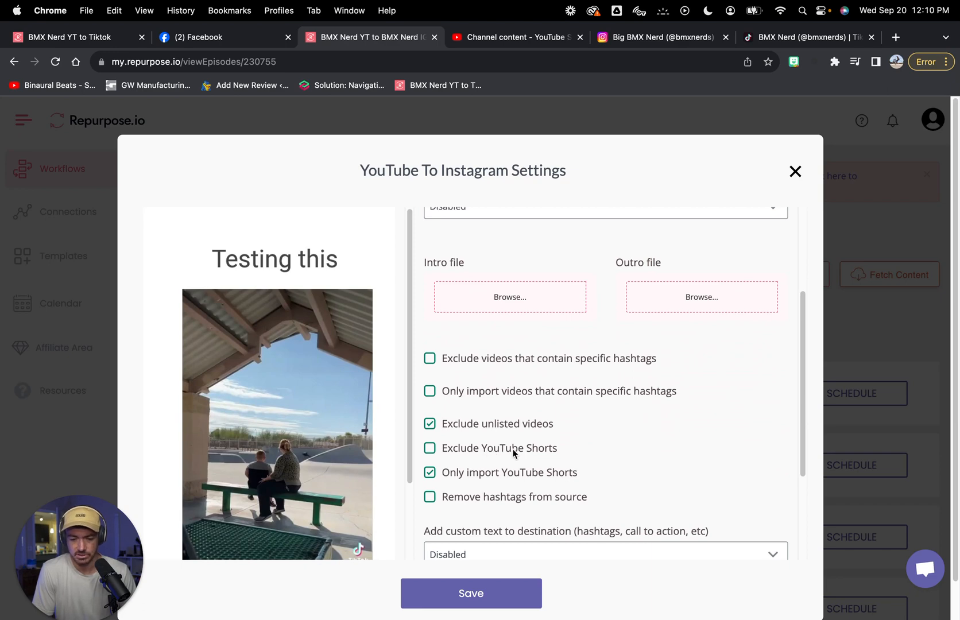
scroll(515, 473, down, 5)
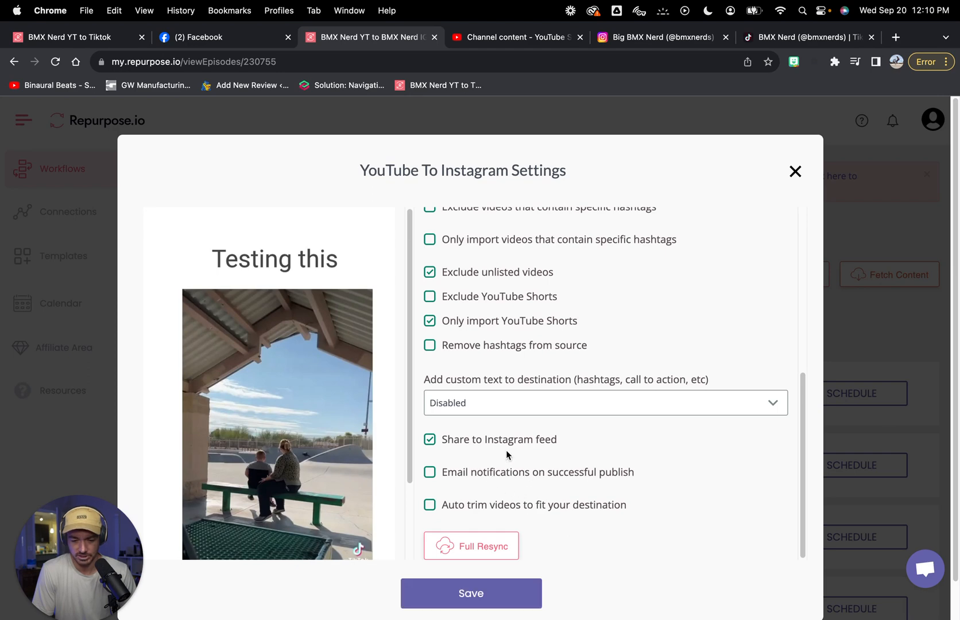
scroll(505, 450, up, 10)
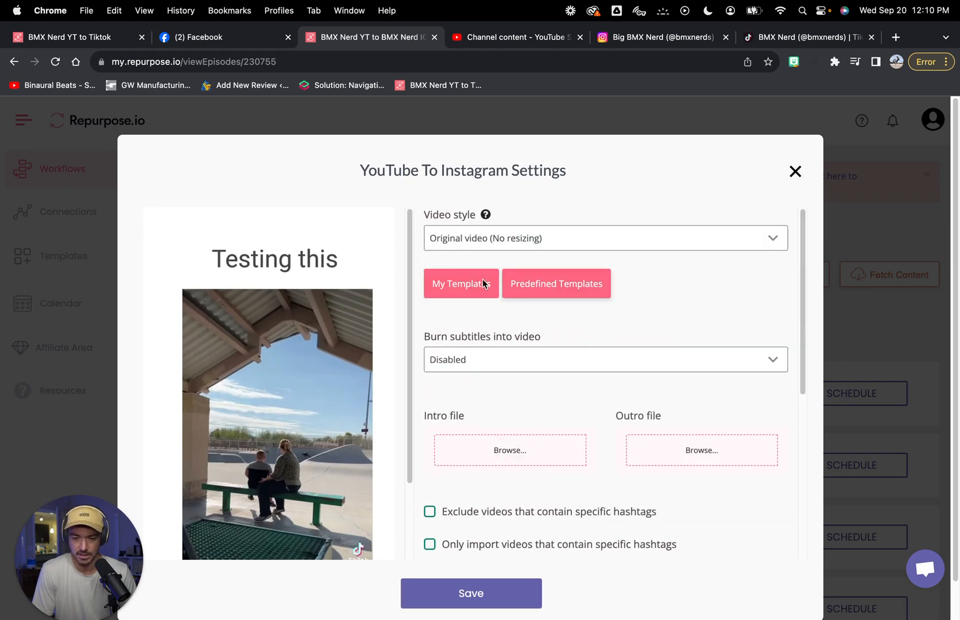
click(466, 284)
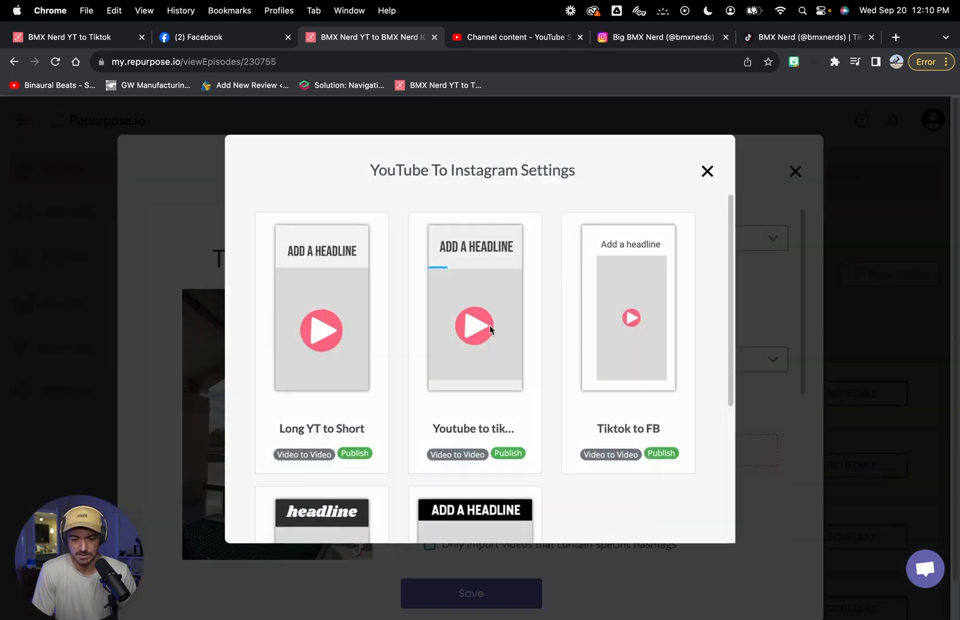
click(586, 299)
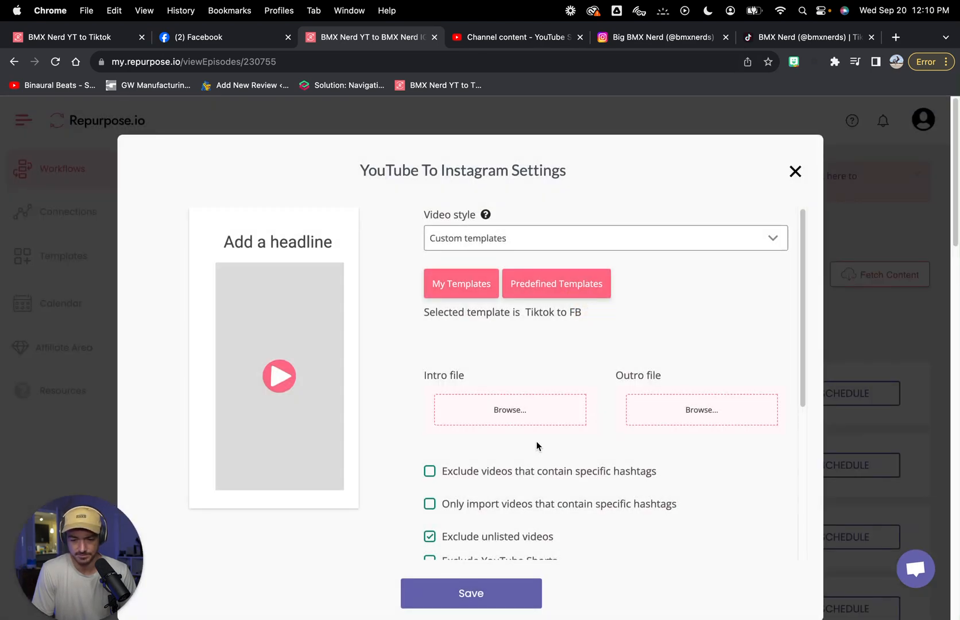
click(465, 594)
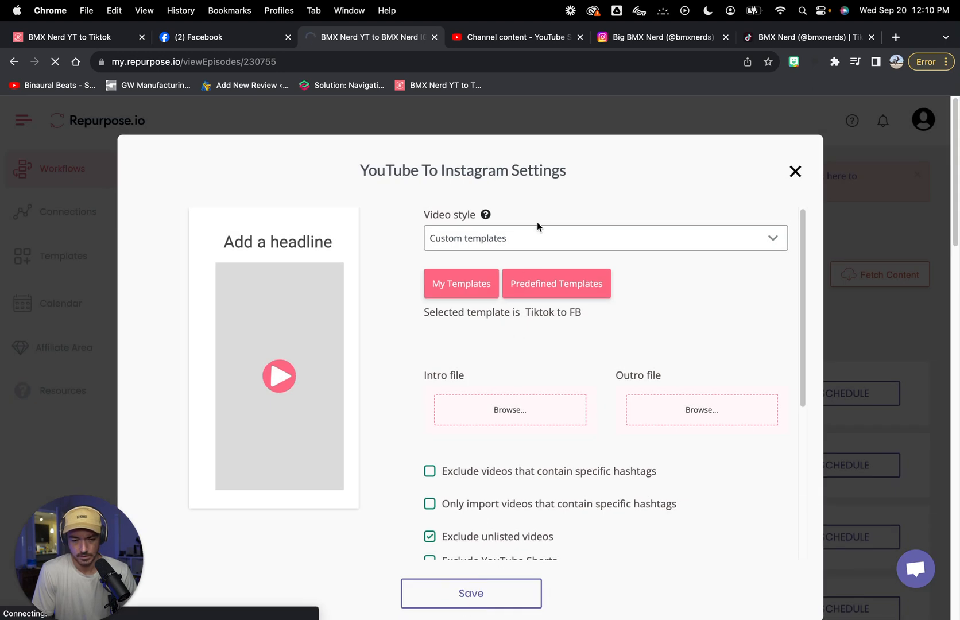
click(475, 599)
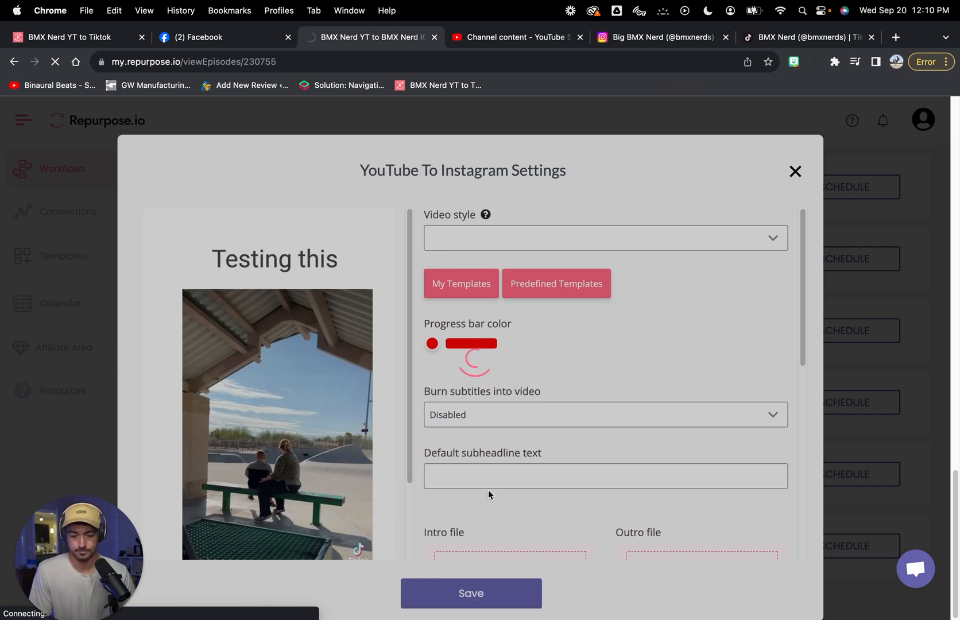
click(464, 592)
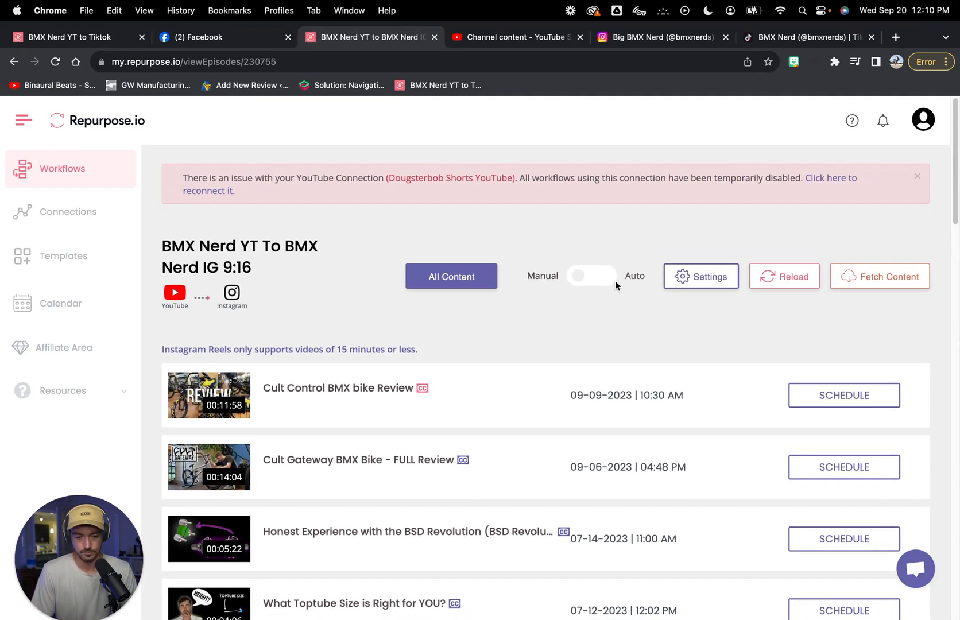
Step: Reload the 9:16 workflow's content, reapply the Tiktok to FB template in its settings, and save them again
click(788, 278)
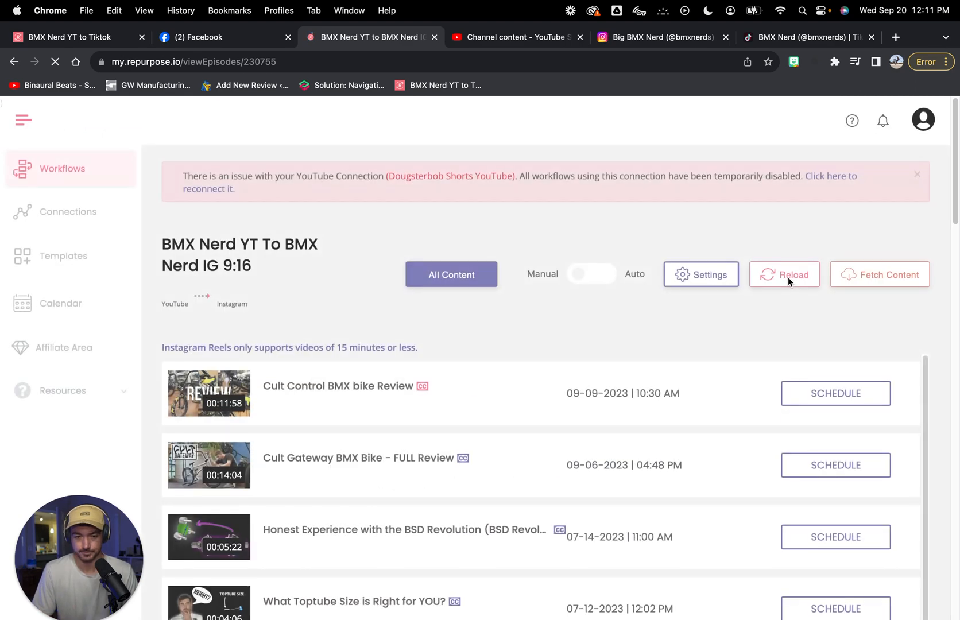
click(710, 273)
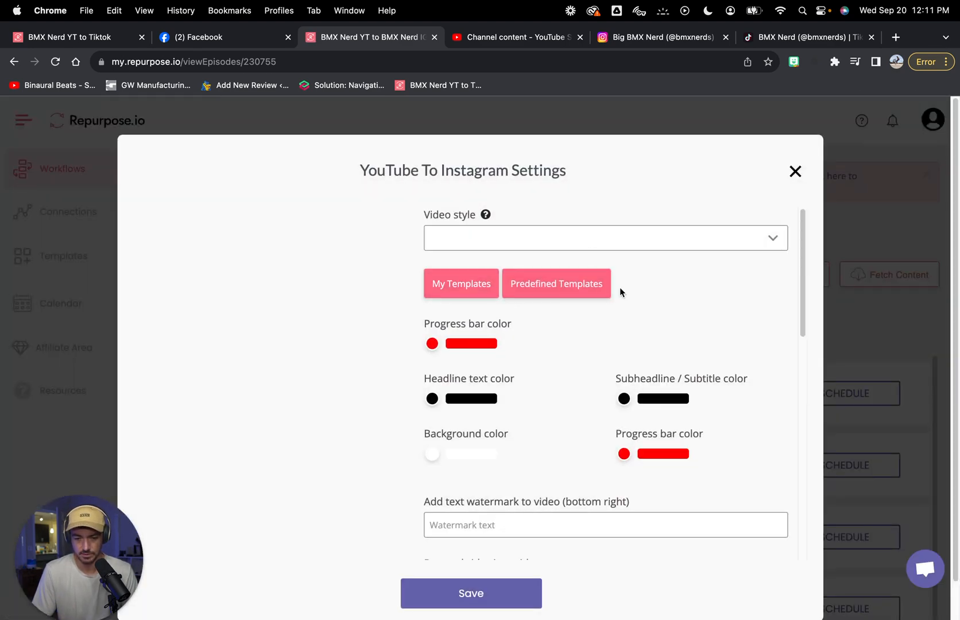
click(441, 283)
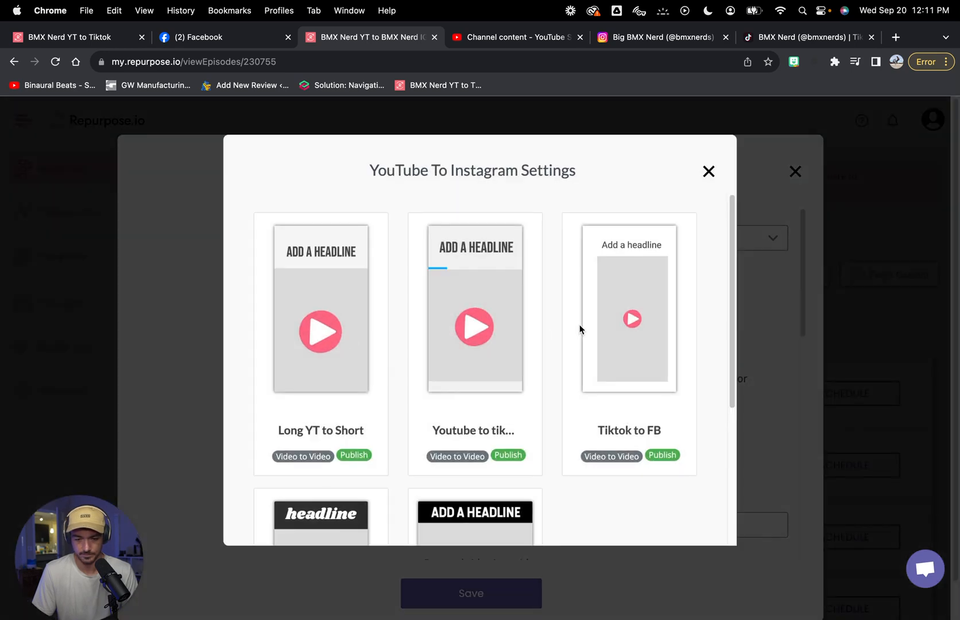
click(592, 292)
click(667, 321)
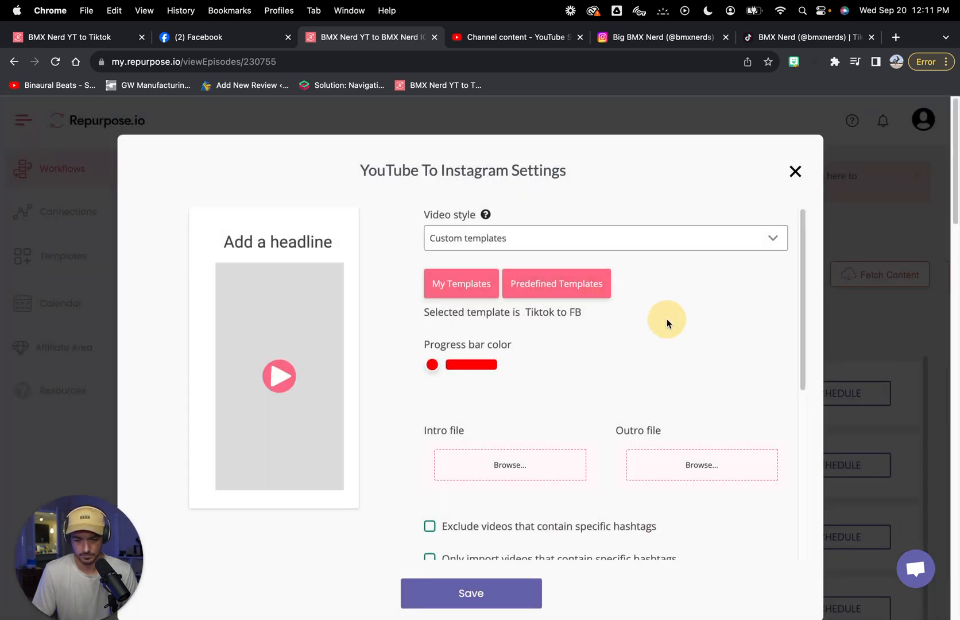
scroll(667, 319, down, 6)
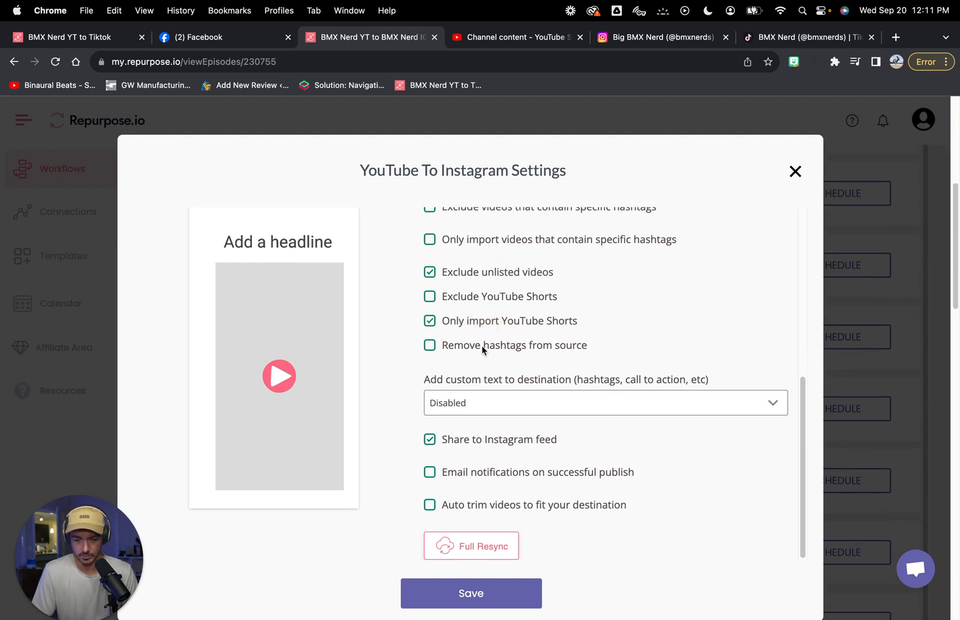
click(487, 600)
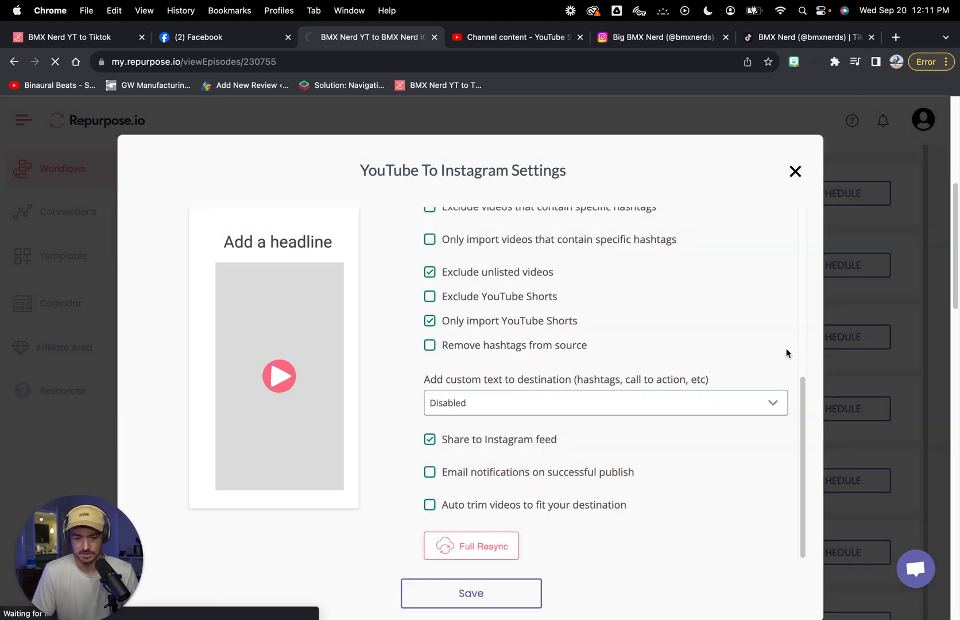
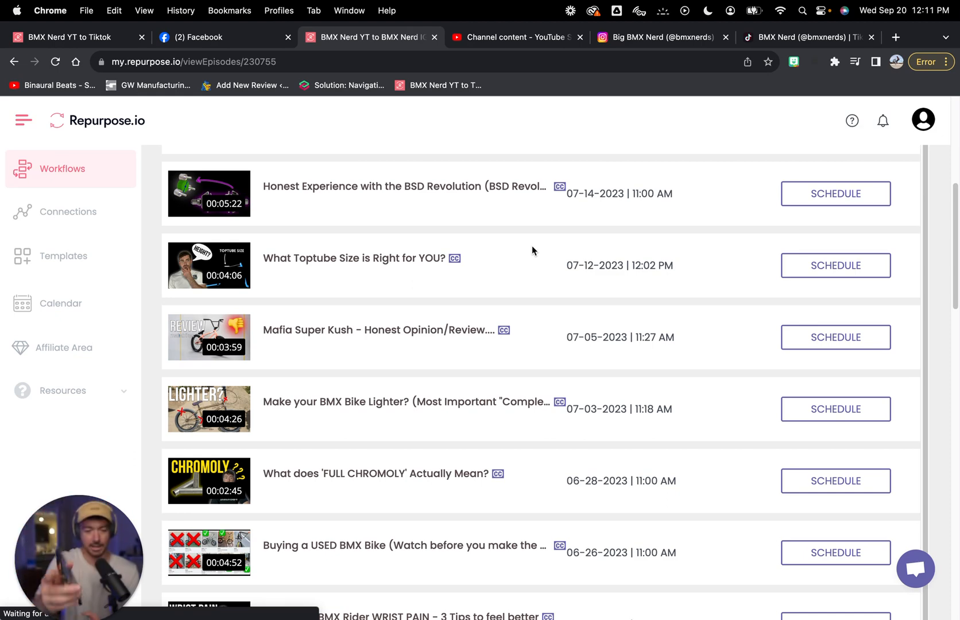
Step: Find the BMX Nerd YT to BMX Nerd IG 16:9 workflow and check its published Cult Control BMX bike Review post on Instagram
scroll(532, 251, up, 1)
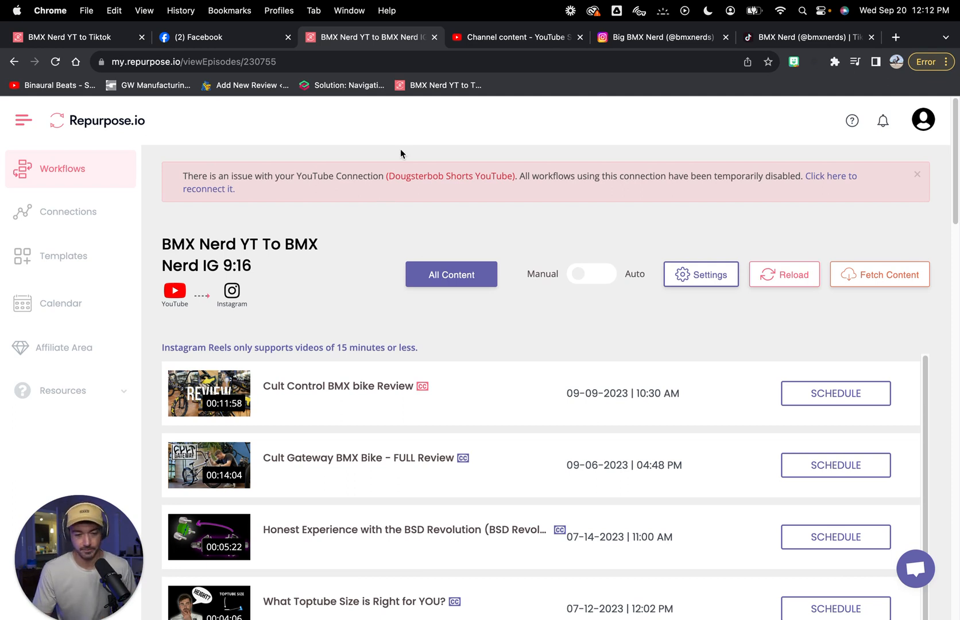
click(49, 38)
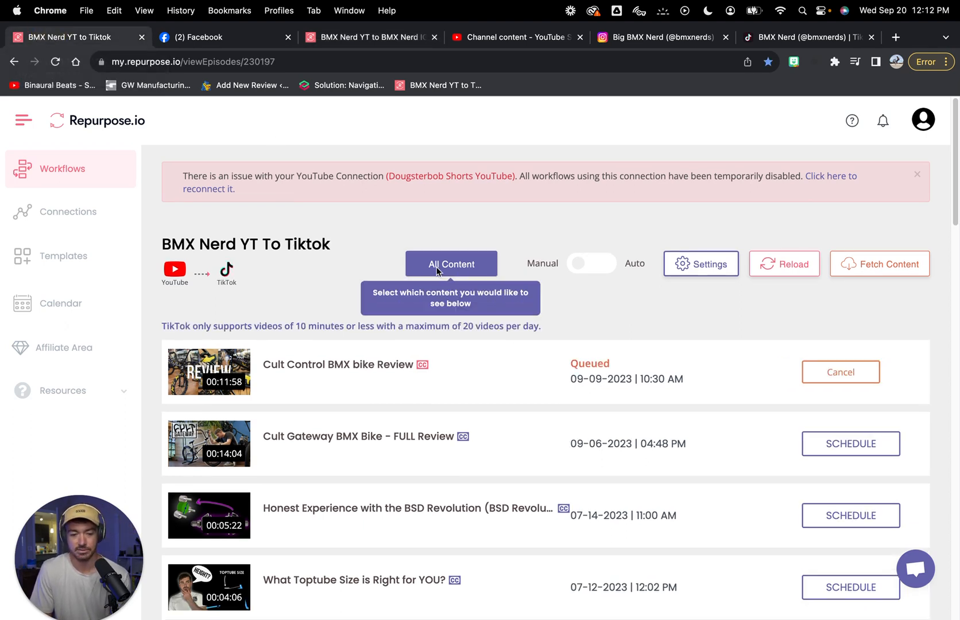
click(77, 169)
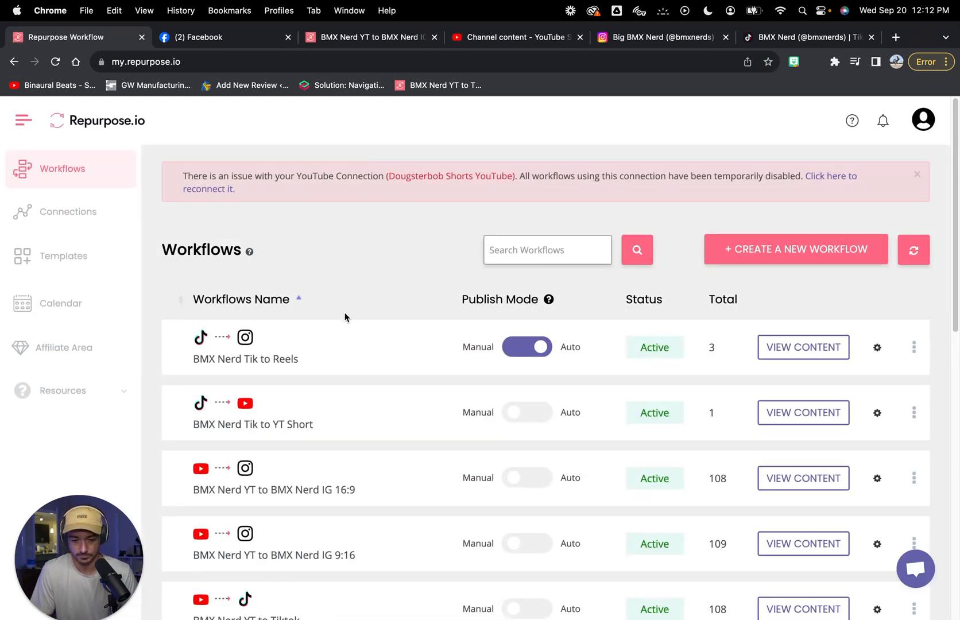
scroll(345, 315, down, 5)
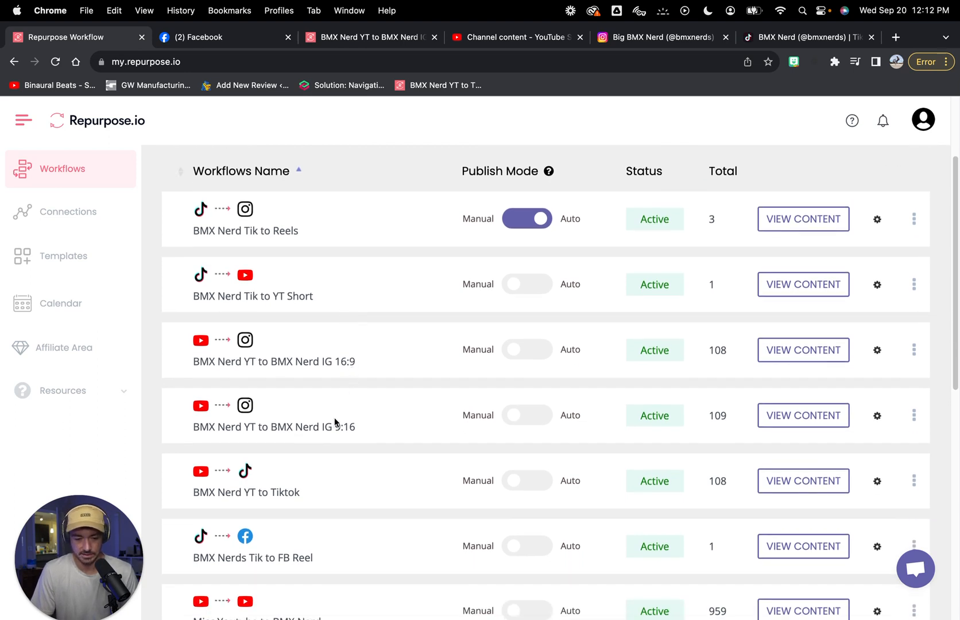
click(805, 355)
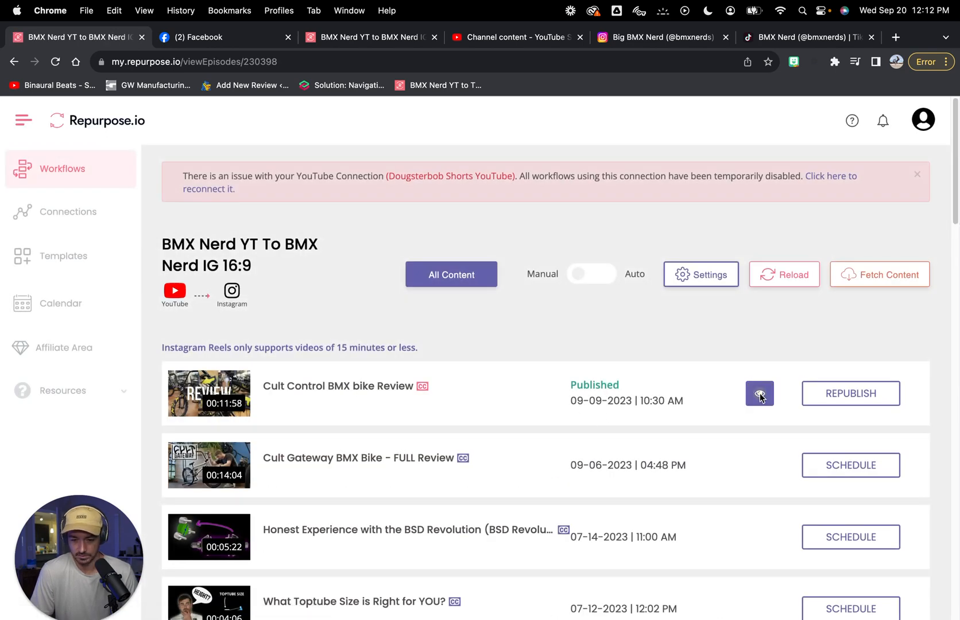
click(760, 395)
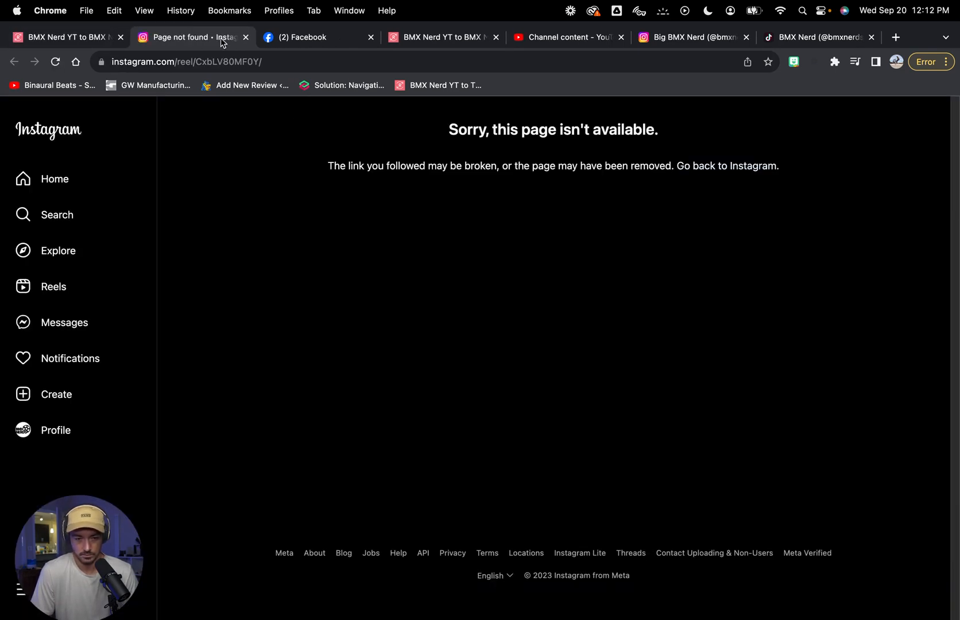
click(246, 36)
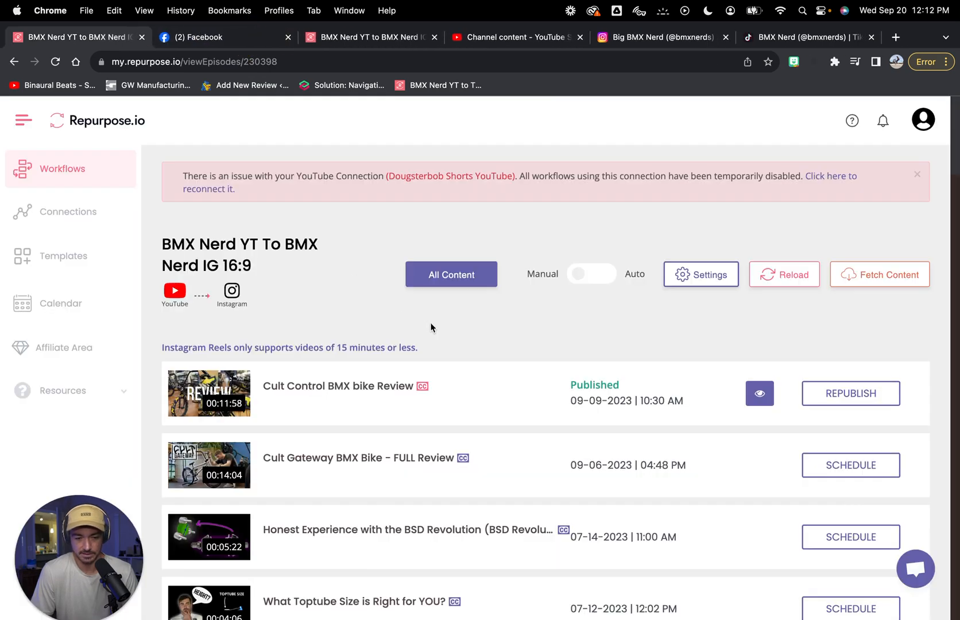
Step: Check the import filters in the 16:9 workflow's YouTube to Instagram settings and save the settings
click(716, 276)
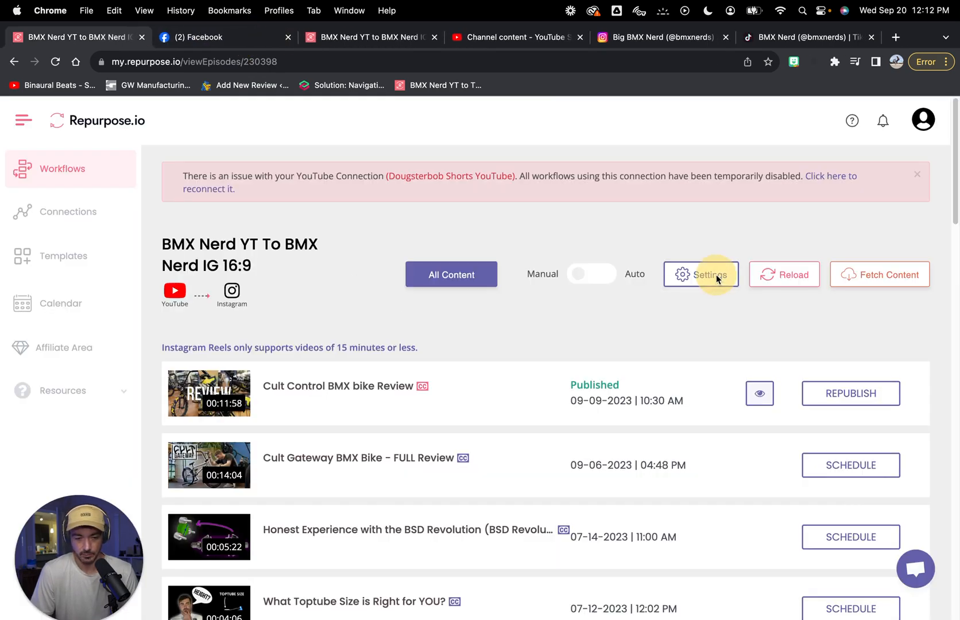
scroll(566, 402, down, 3)
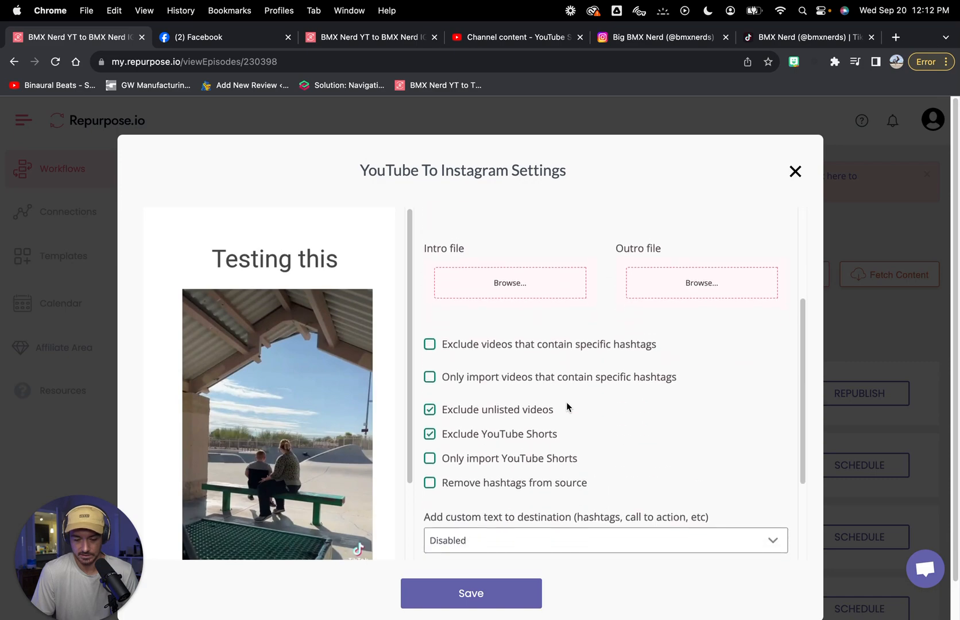
click(453, 594)
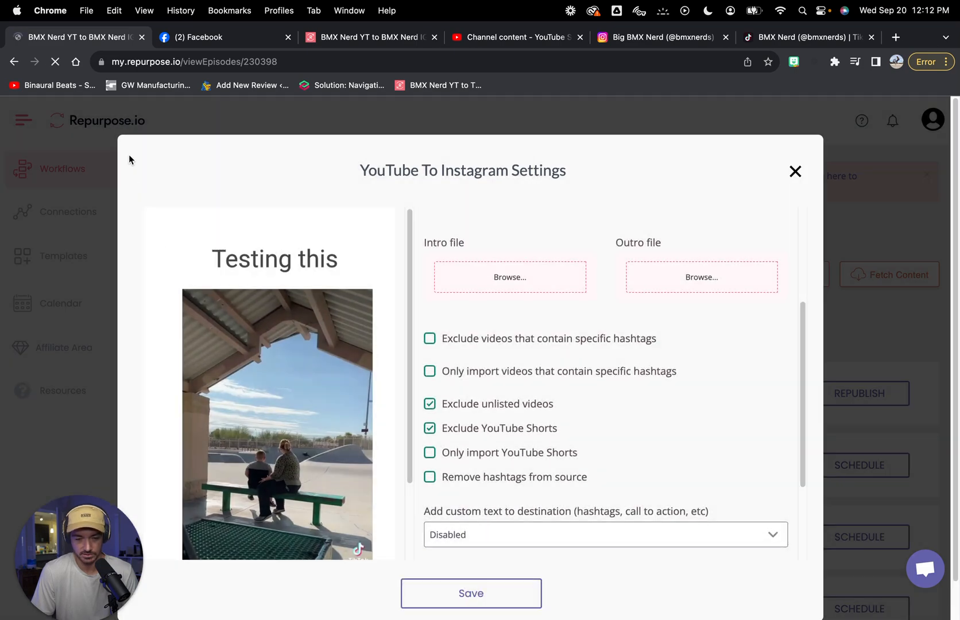
Step: Switch to the Keynote diagram and move the upper IG Reel circle out of the yellow area into the black space beside it
key(ctrl+Left)
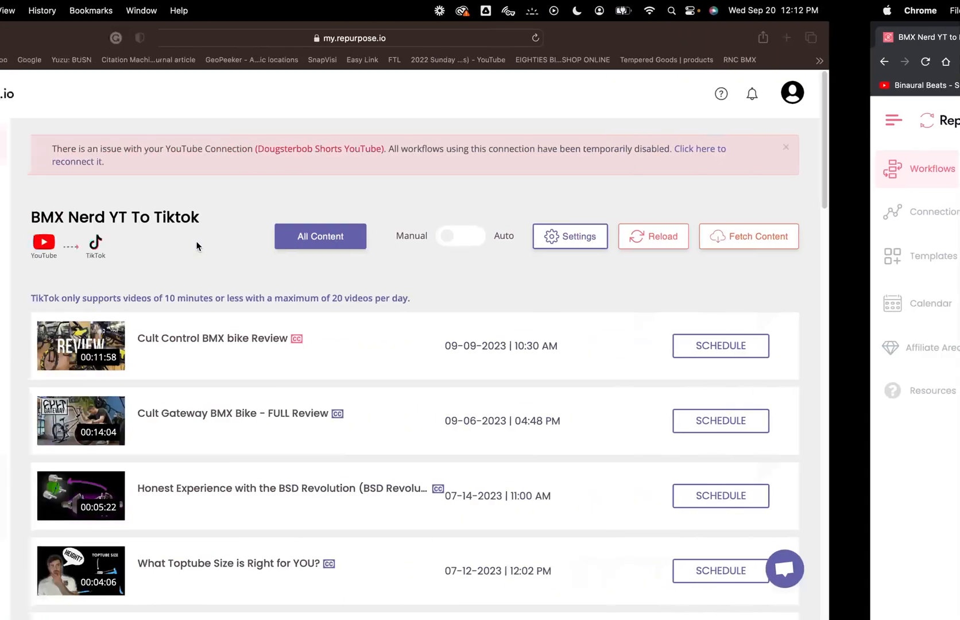
key(ctrl+Left)
key(ctrl+Right)
key(ctrl+Right)
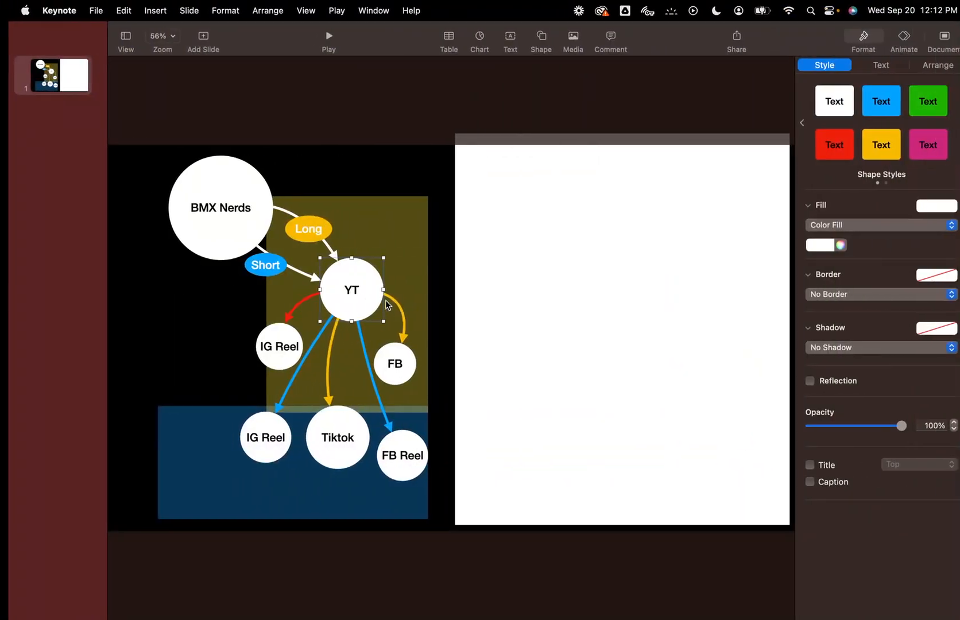
click(282, 315)
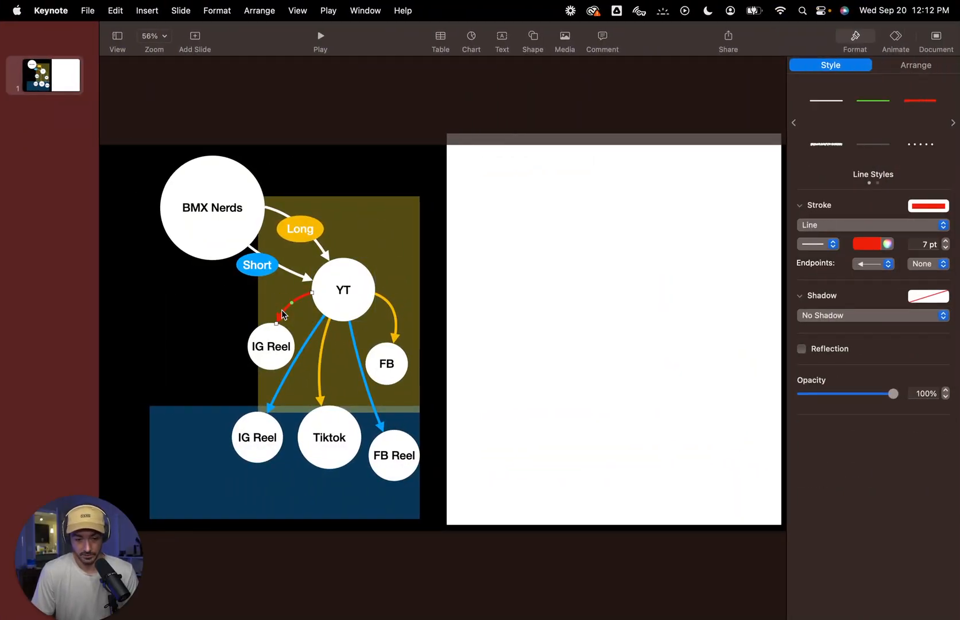
drag(273, 338, 227, 333)
Step: Add "16:9" on its own line above "IG Reel" in the upper IG Reel circle
double_click(227, 344)
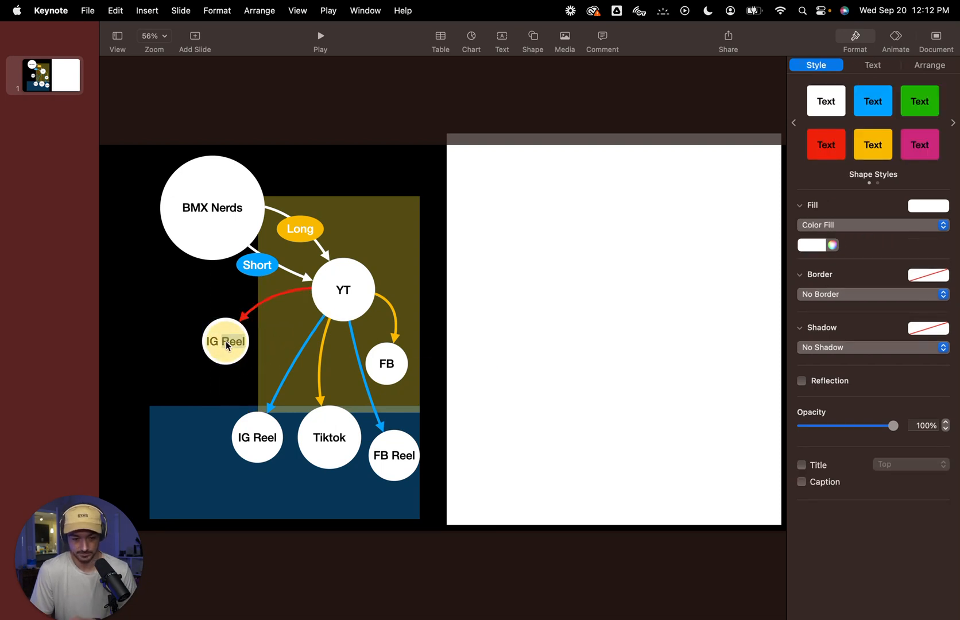
key(Left)
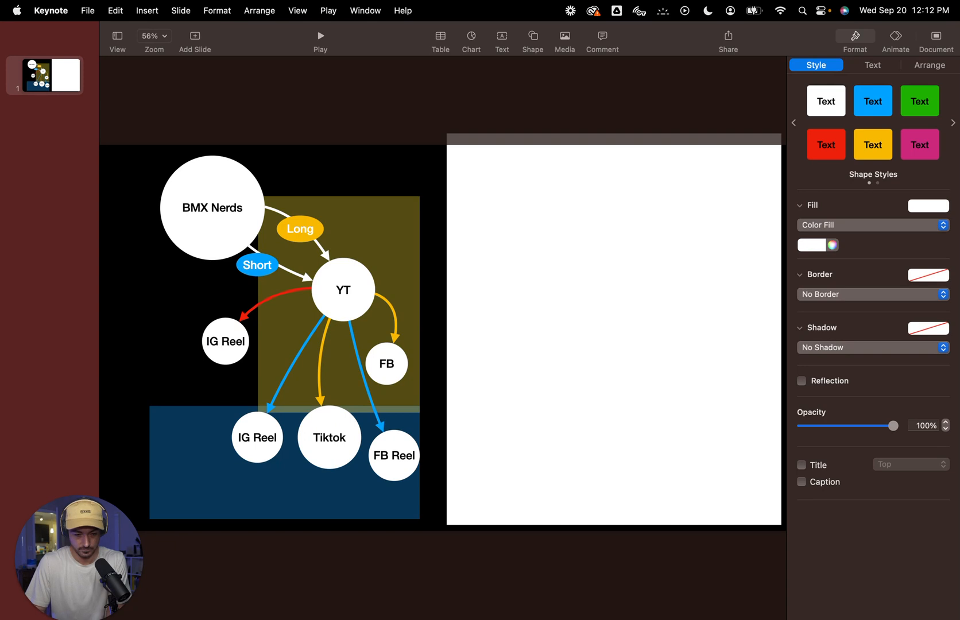
text(16:)
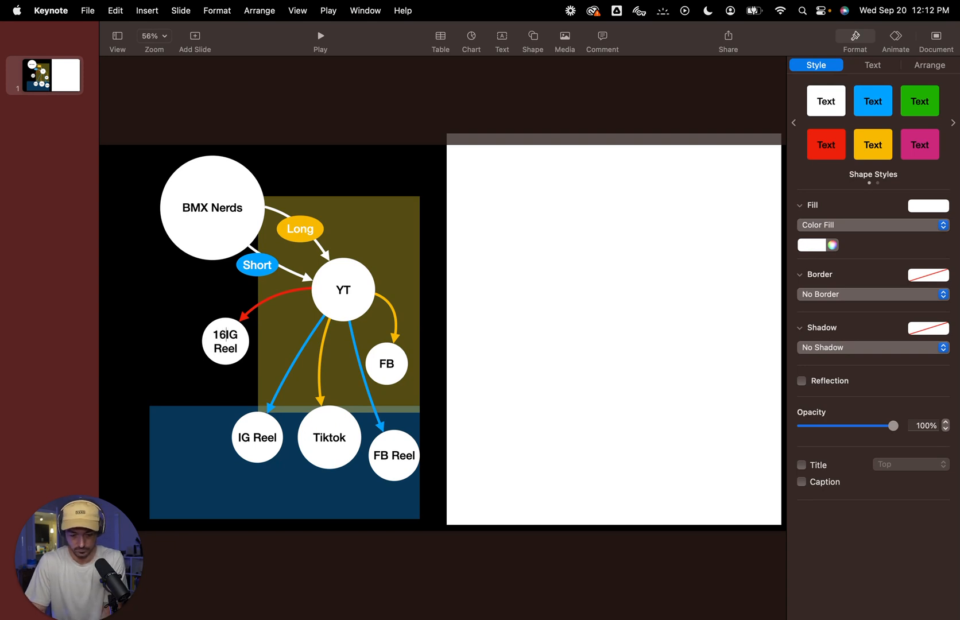
text(9)
key(Return)
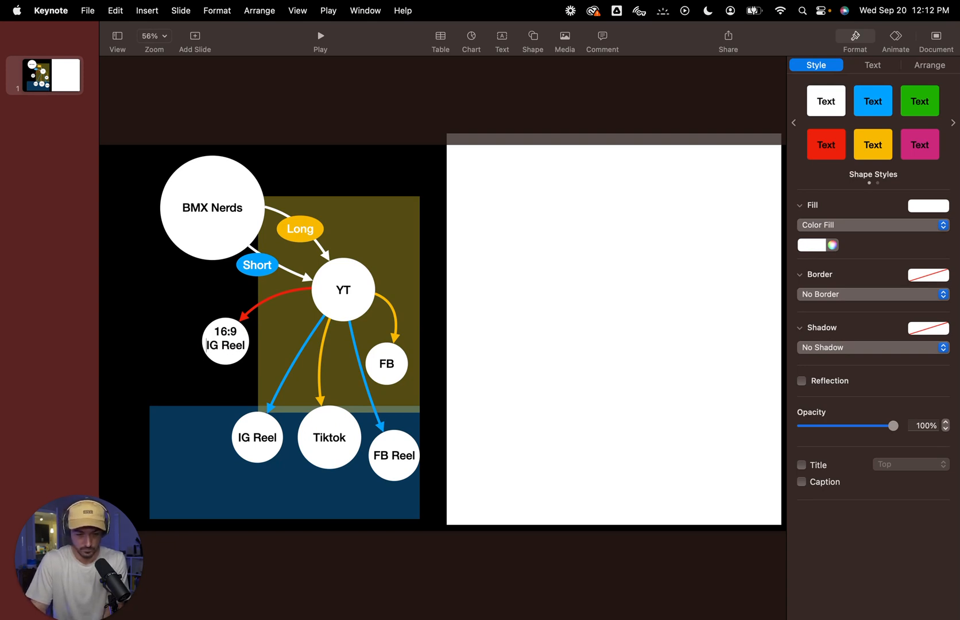
Step: Add "9:16" before "IG Reel" in the IG Reel circle inside the blue area
click(236, 378)
click(253, 428)
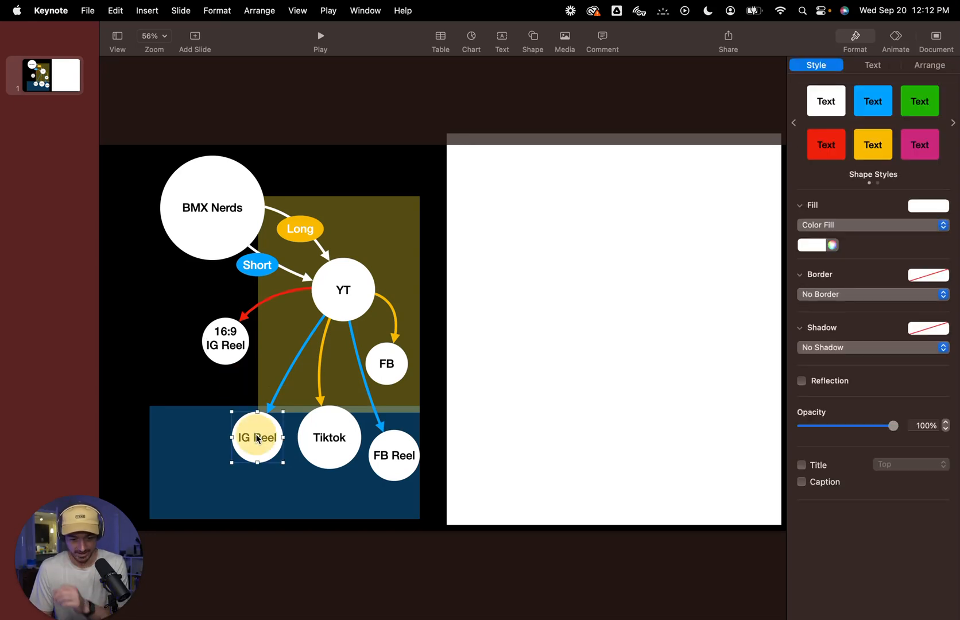
double_click(257, 436)
click(240, 438)
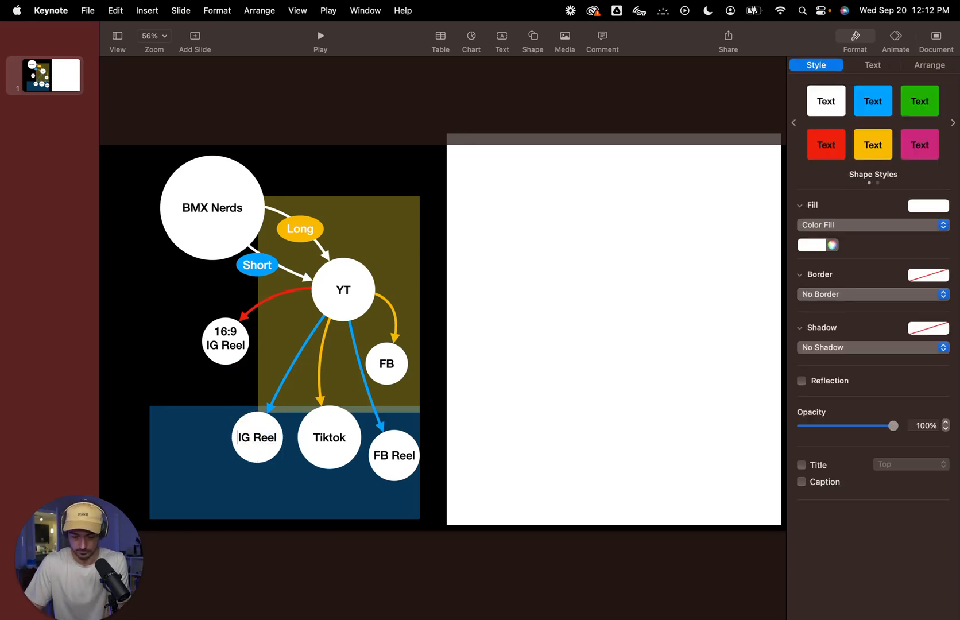
text(9: 16)
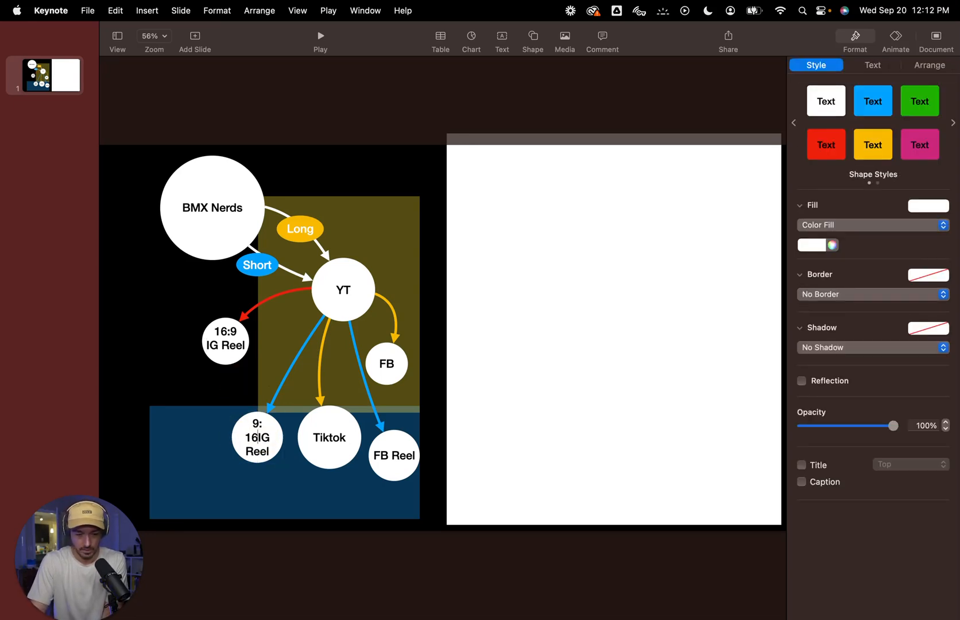
key(BackSpace)
key(BackSpace)
key(BackSpace)
text(16)
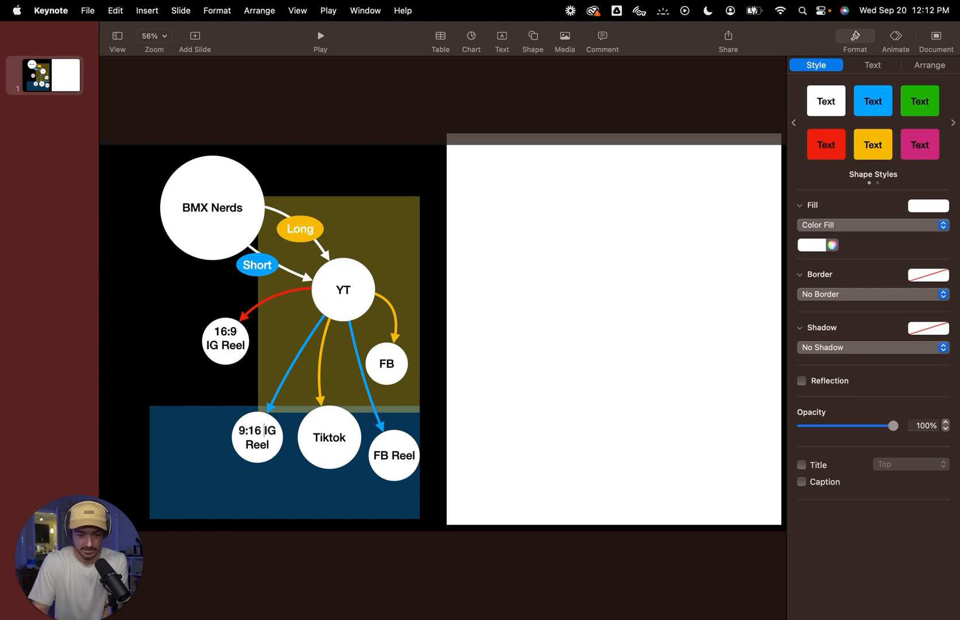
click(292, 484)
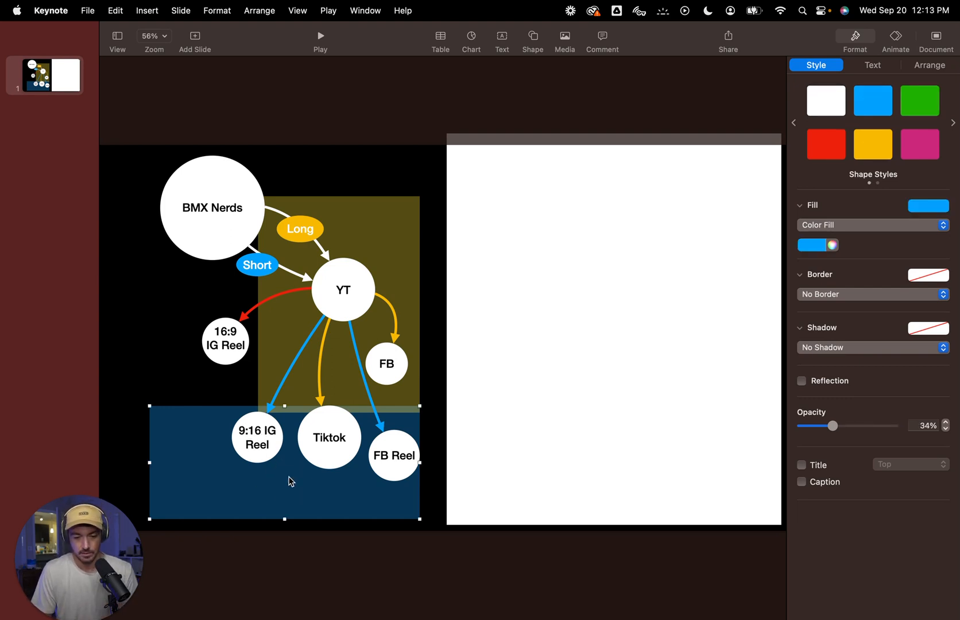
Step: Reposition the two IG Reel circles, placing 16:9 on the yellow area's edge, and colour the arrow from YT to 9:16 IG Reel red
drag(259, 442, 248, 441)
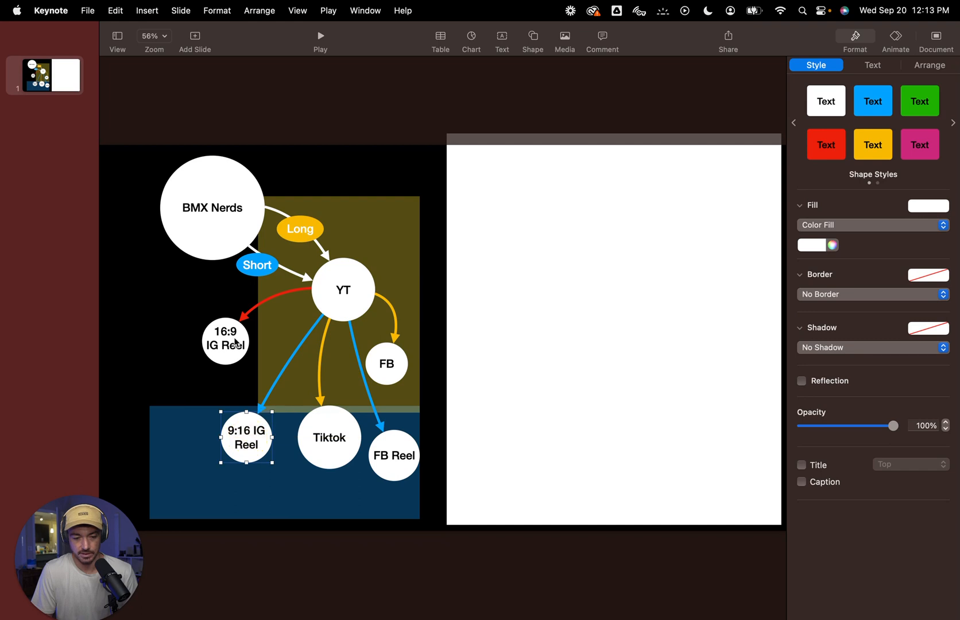
mouse_move(235, 353)
mouse_down()
mouse_move(282, 351)
mouse_move(271, 348)
mouse_up()
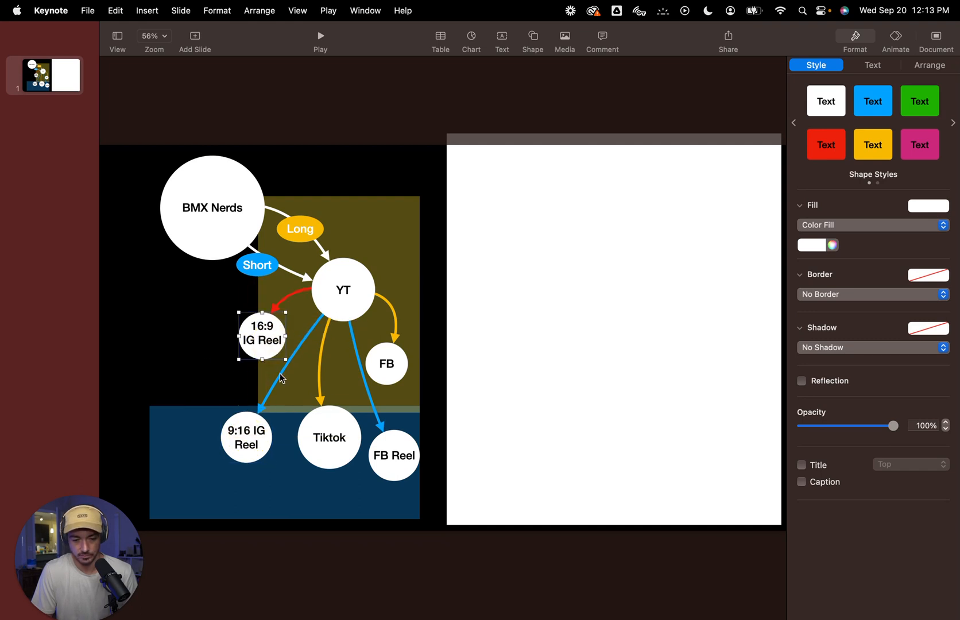
click(285, 371)
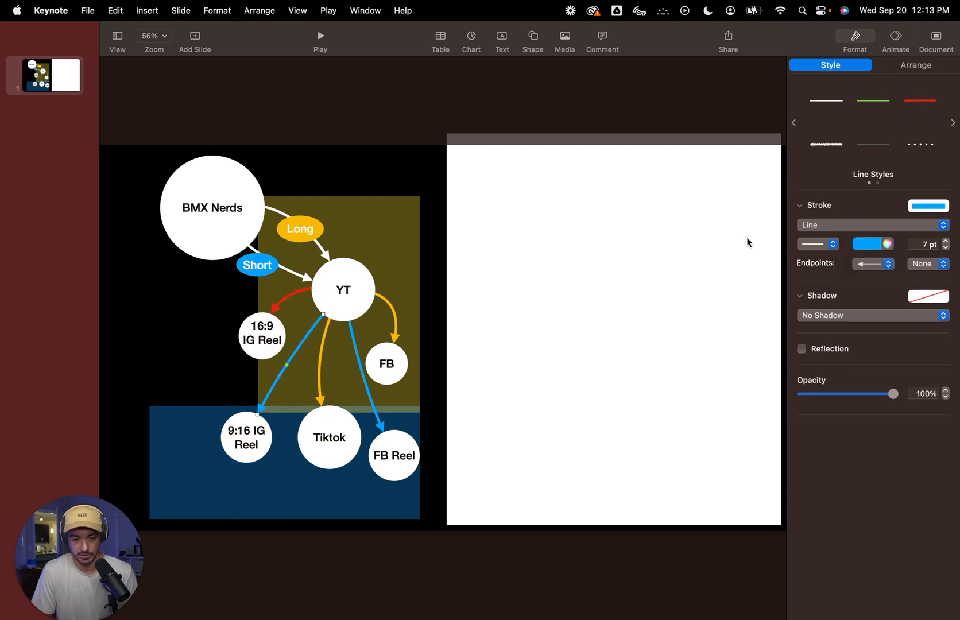
click(866, 244)
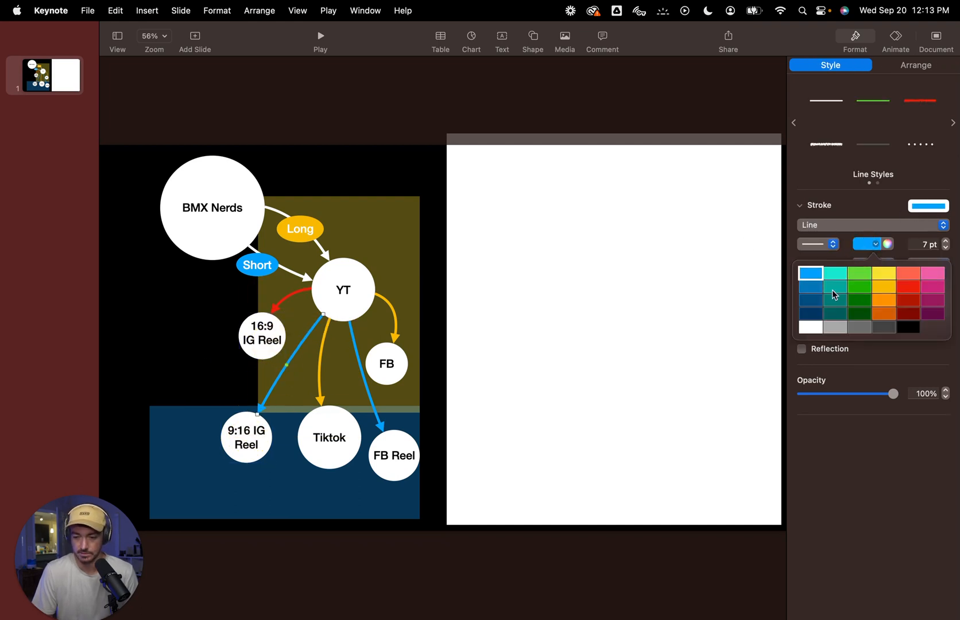
click(909, 274)
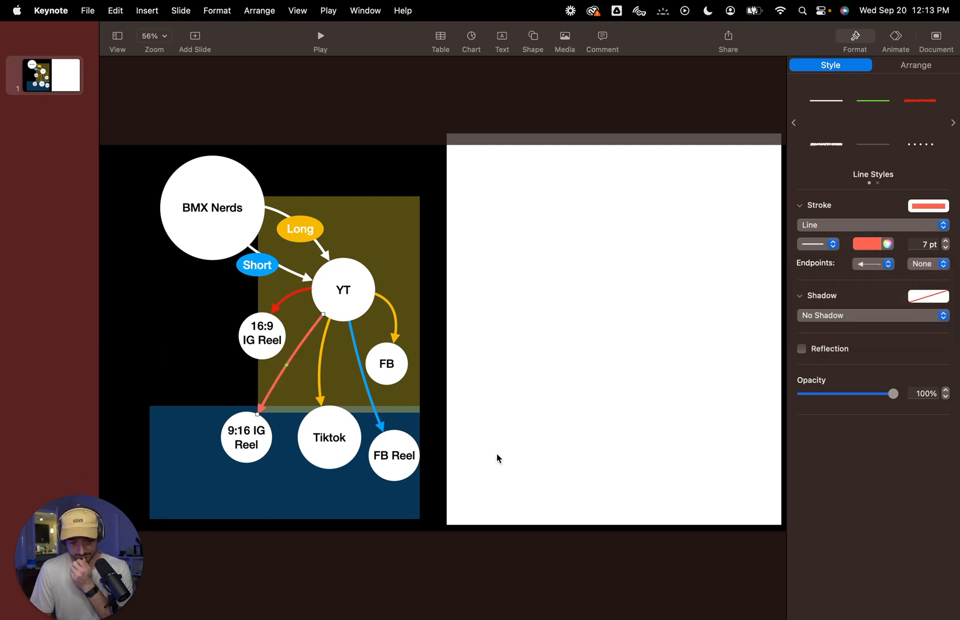
click(874, 244)
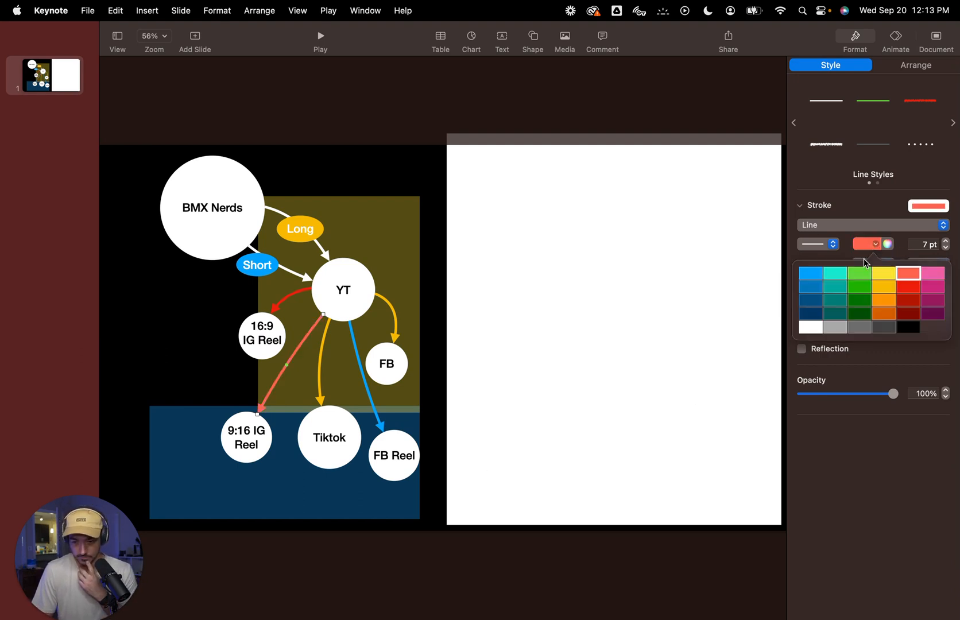
click(904, 289)
click(177, 369)
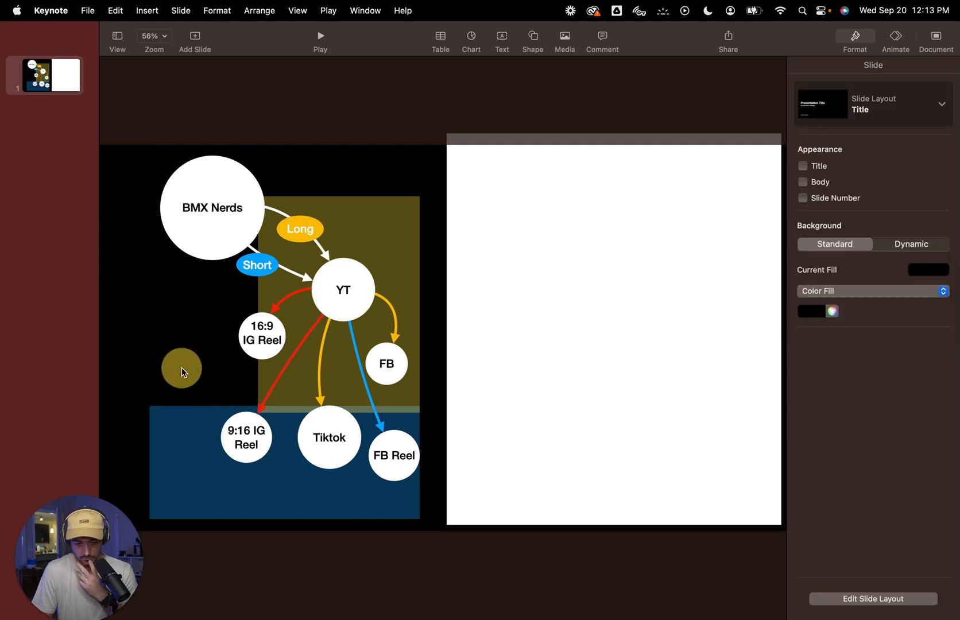
Step: Shift the Tiktok circle slightly towards FB Reel and add "16:9" on its own line above "Tiktok"
mouse_move(316, 449)
mouse_down()
mouse_move(304, 446)
mouse_move(324, 444)
mouse_up()
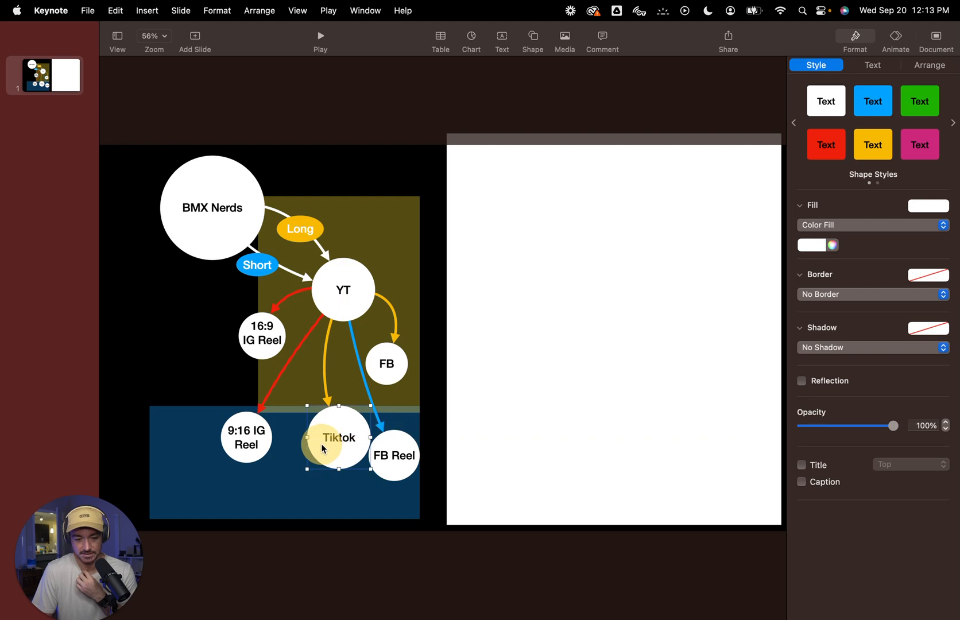
click(325, 444)
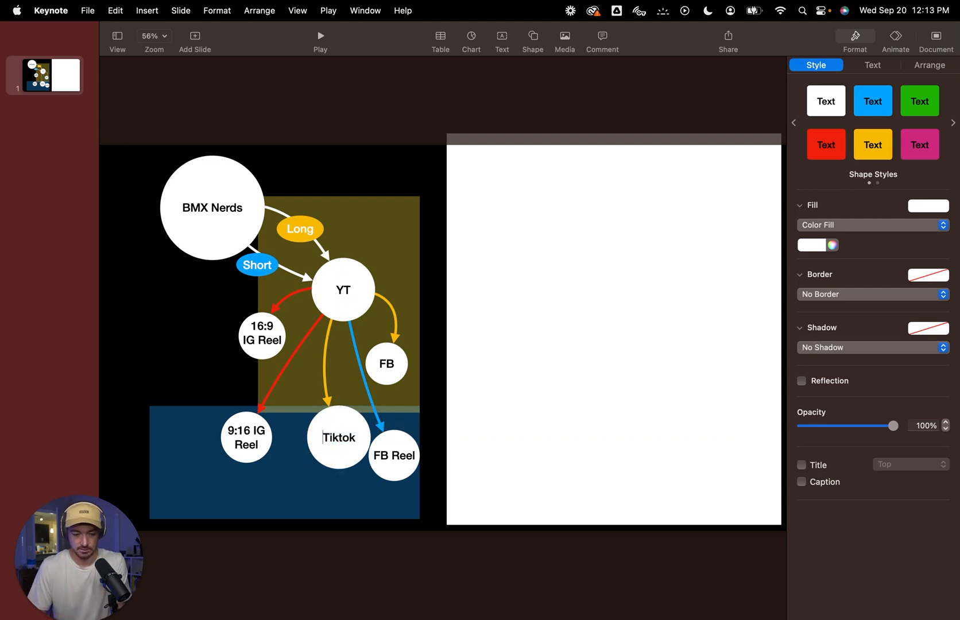
text(16:9)
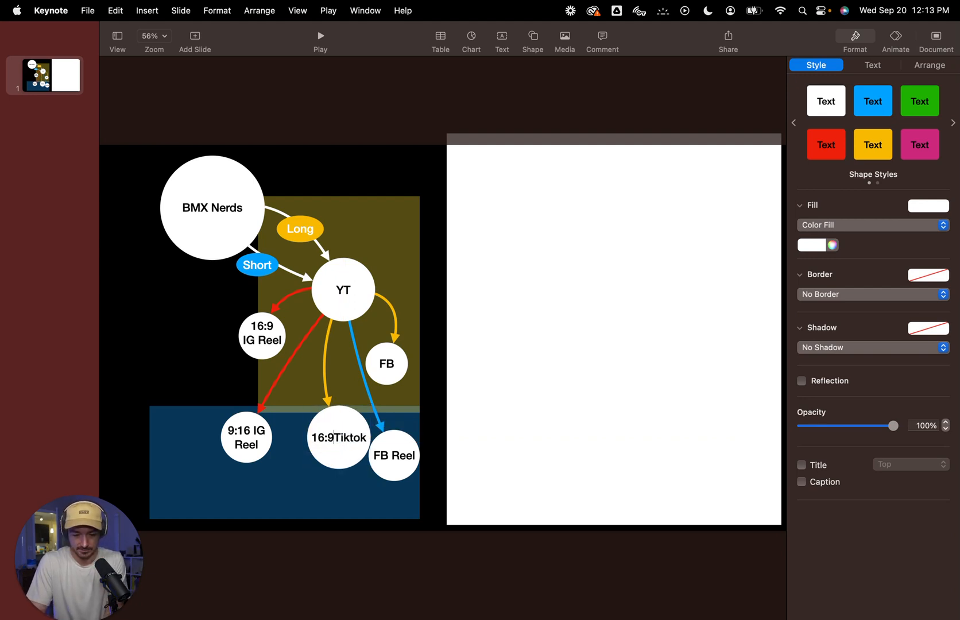
key(Return)
Step: Place the 16:9 Tiktok circle in the yellow area and a duplicate in the blue area labelled "9:16 Tiktok"
drag(324, 419, 322, 448)
click(272, 413)
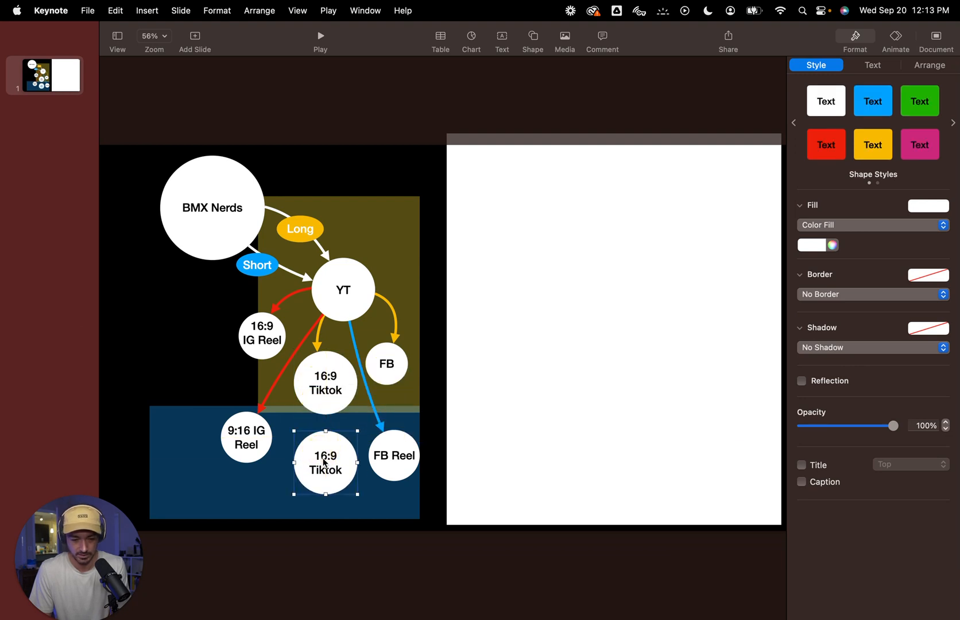
triple_click(324, 462)
text(9:16)
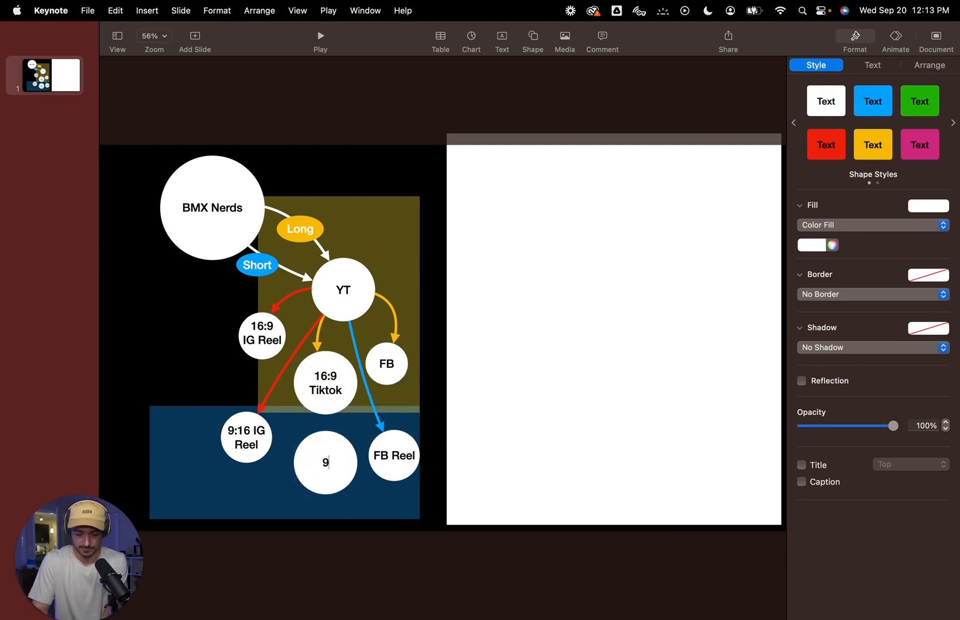
text( Tiktok)
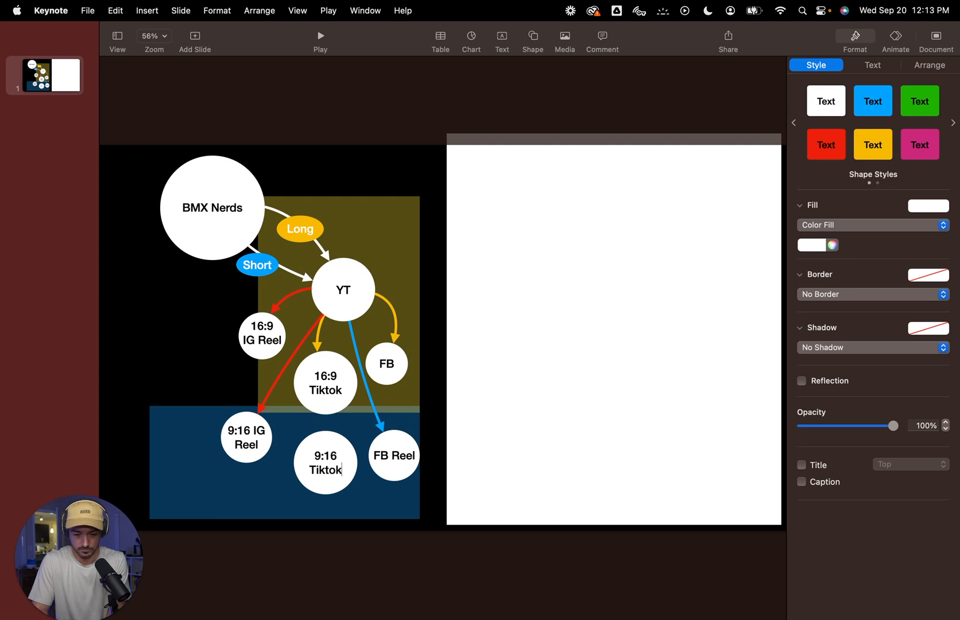
click(288, 433)
Step: Move the 9:16 IG Reel and 16:9 Tiktok circles aside and add a second yellow arrow from YT to the 9:16 Tiktok circle
drag(238, 418, 191, 417)
drag(327, 406, 295, 404)
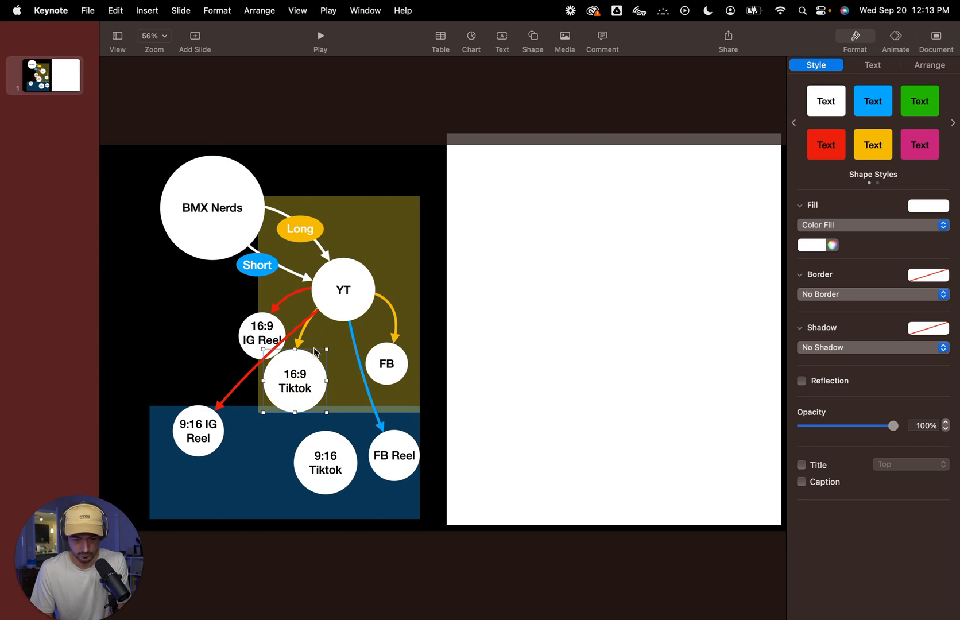
drag(302, 334, 329, 379)
drag(393, 343, 343, 311)
drag(344, 435, 319, 431)
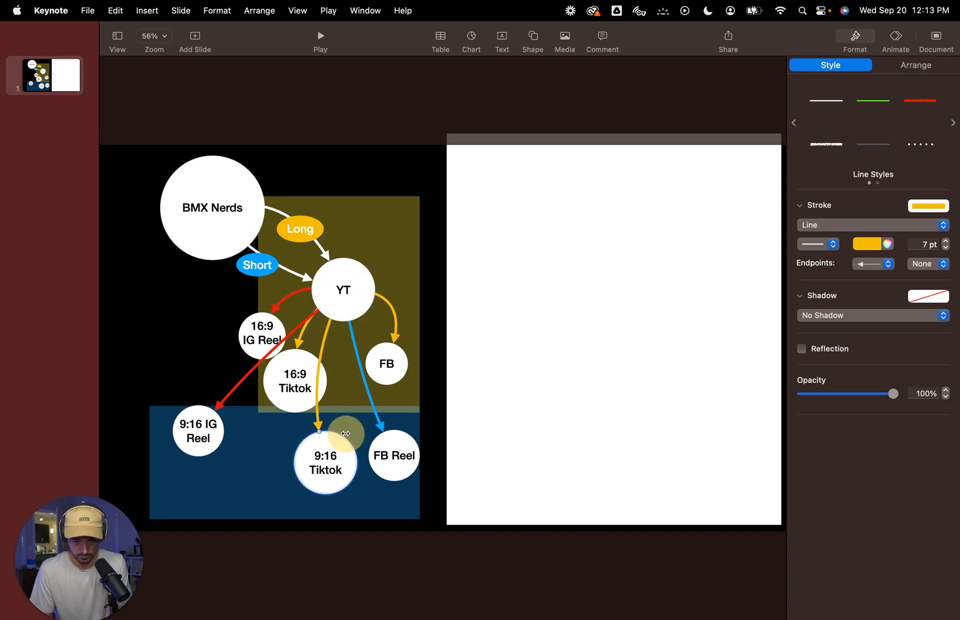
drag(318, 374, 334, 379)
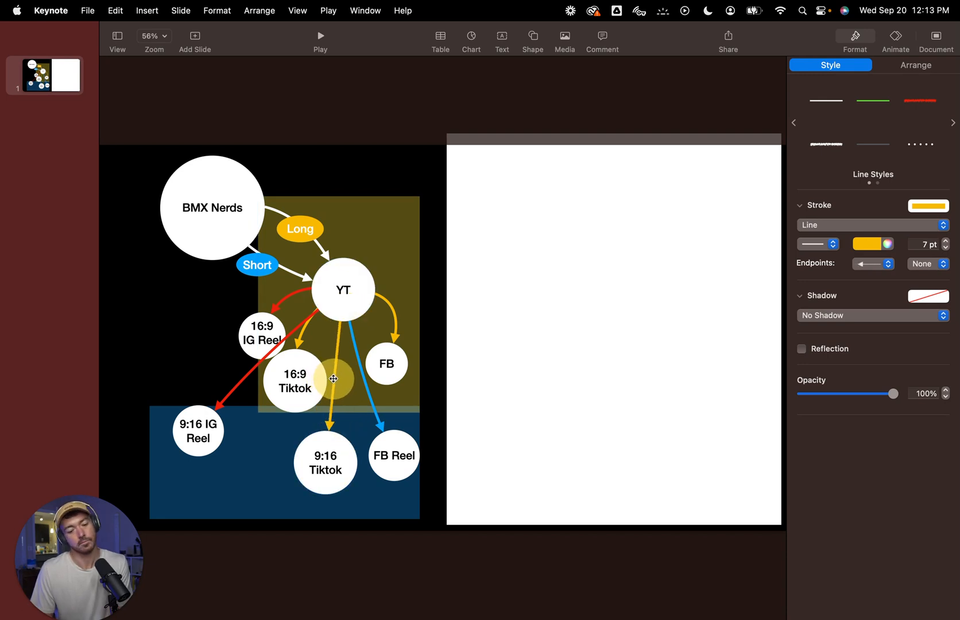
click(274, 435)
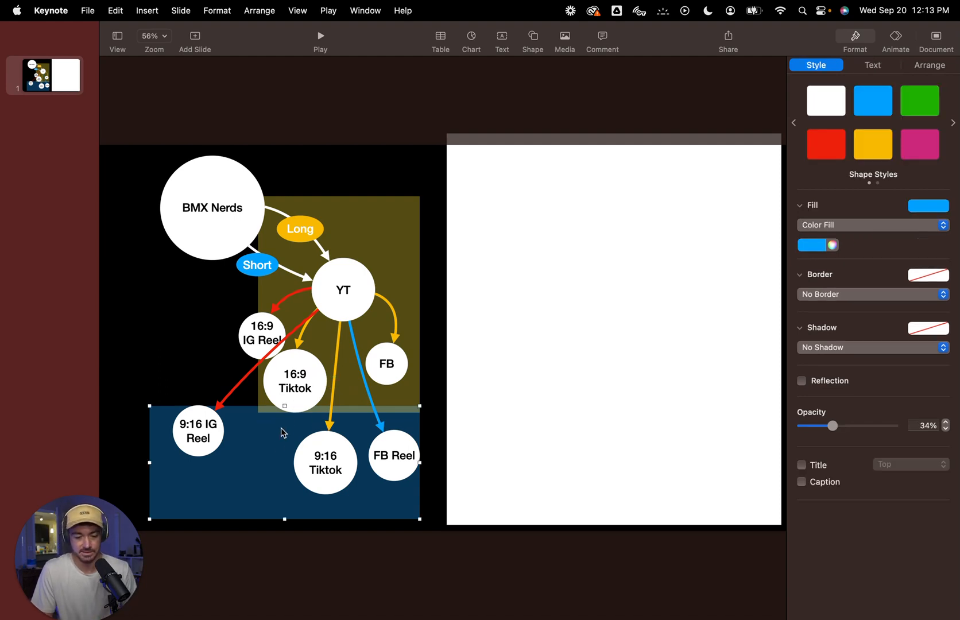
click(272, 452)
click(182, 335)
Step: Switch to Chrome, open the BMX Nerd YT to BMX Nerd IG 9:16 workflow and reload its content list
key(ctrl+Right)
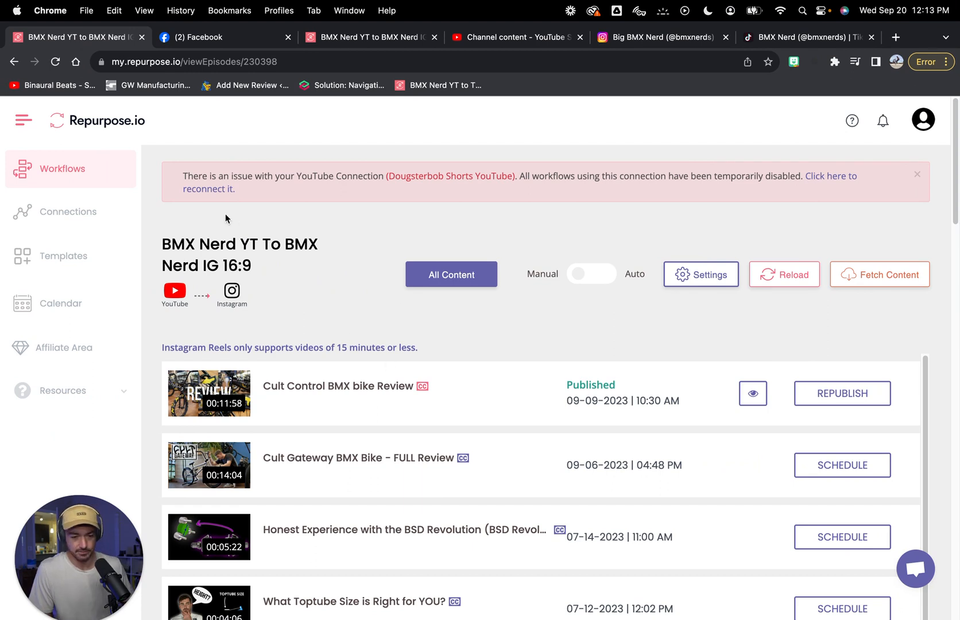
click(383, 30)
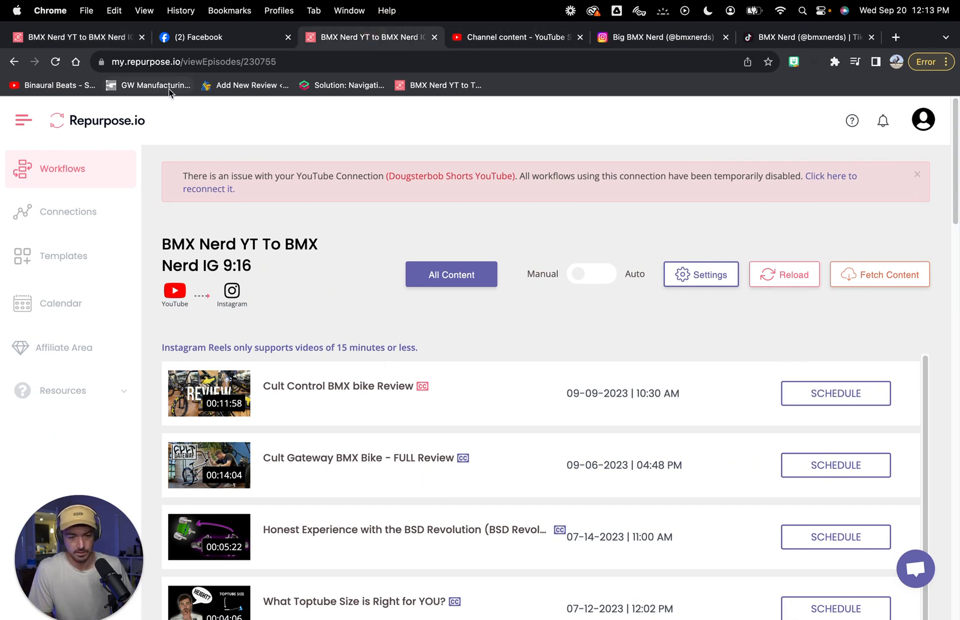
click(54, 61)
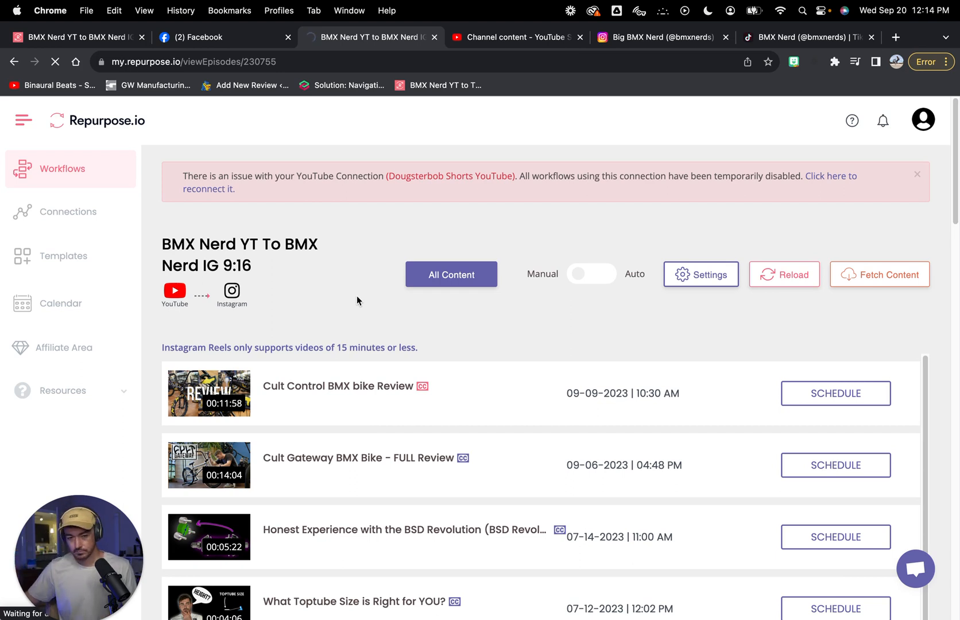
click(781, 275)
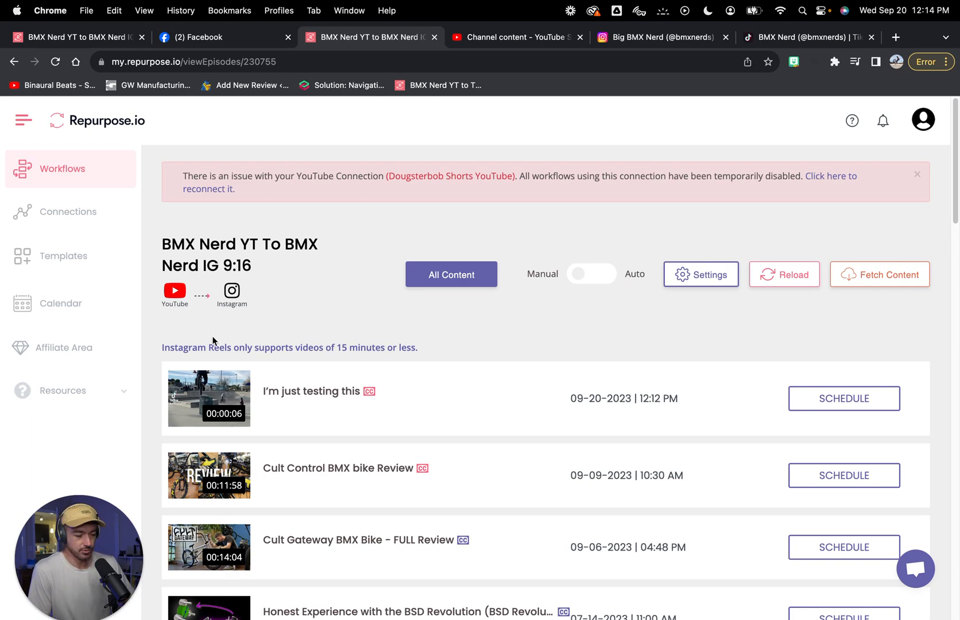
Step: Publish the "I'm just testing this" video to Instagram immediately and refresh the 9:16 workflow page to check its publishing status
click(843, 396)
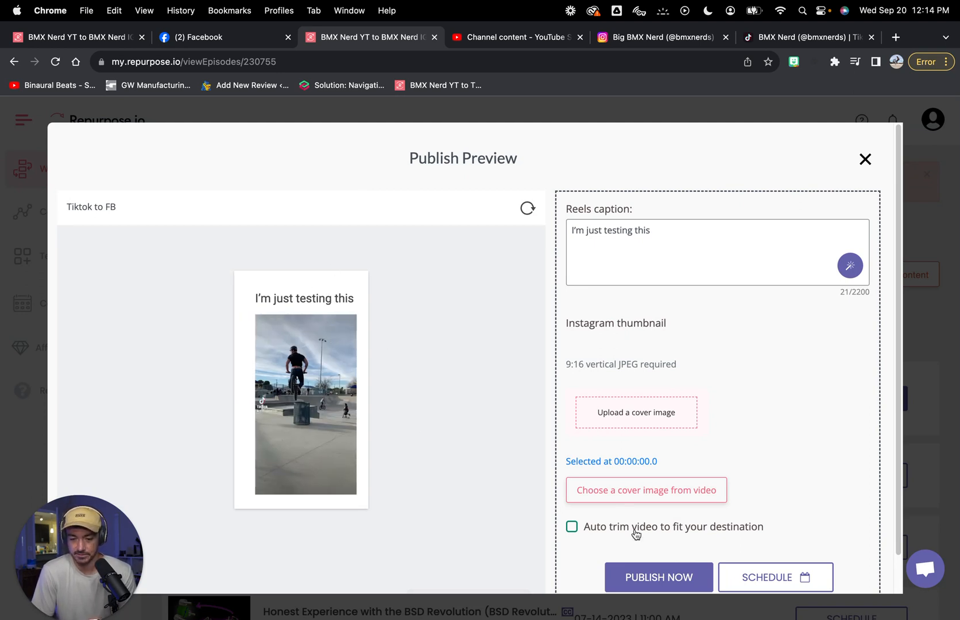
click(656, 577)
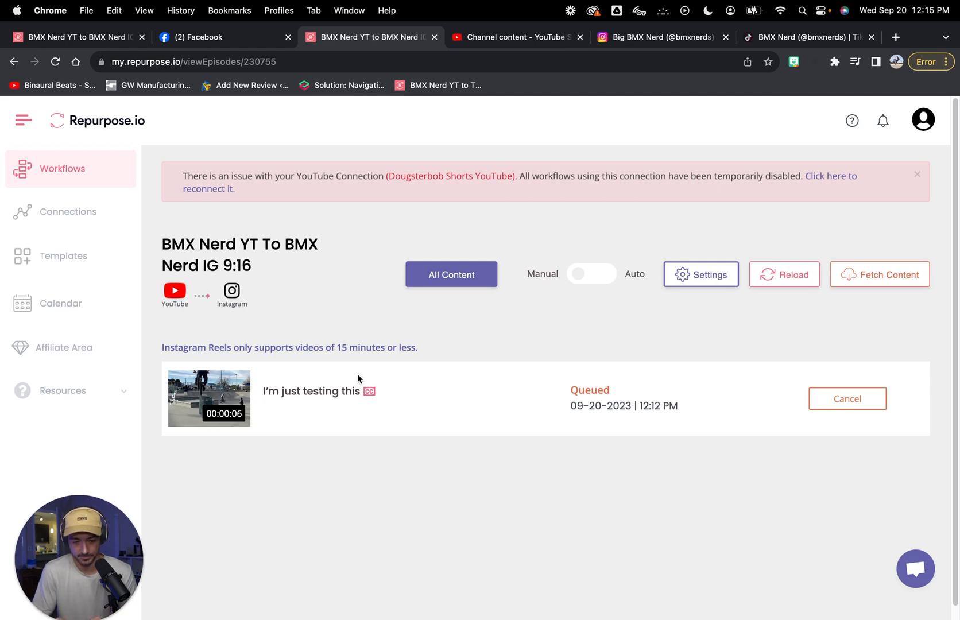
scroll(423, 495, down, 1)
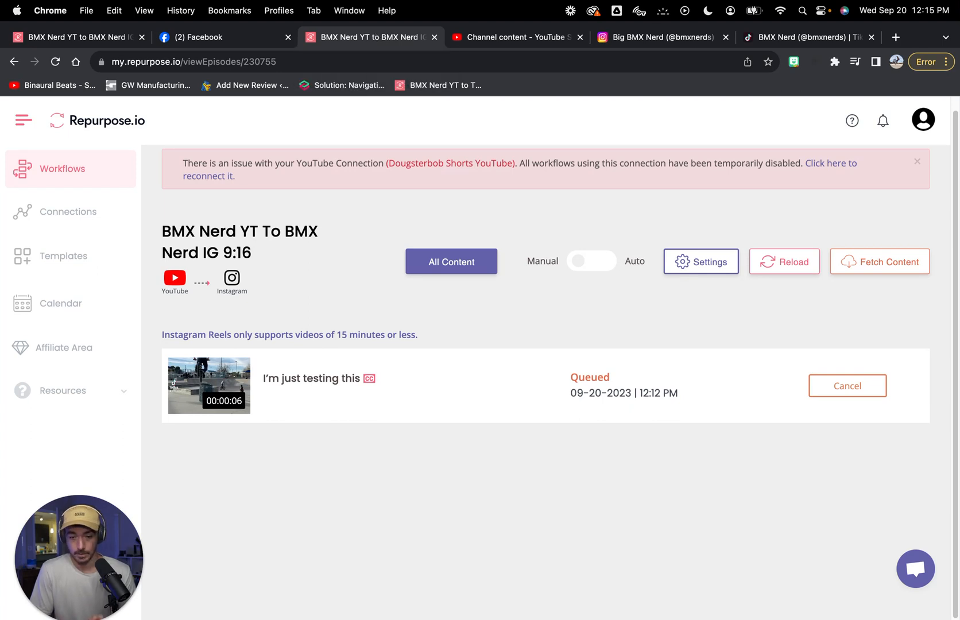
click(56, 63)
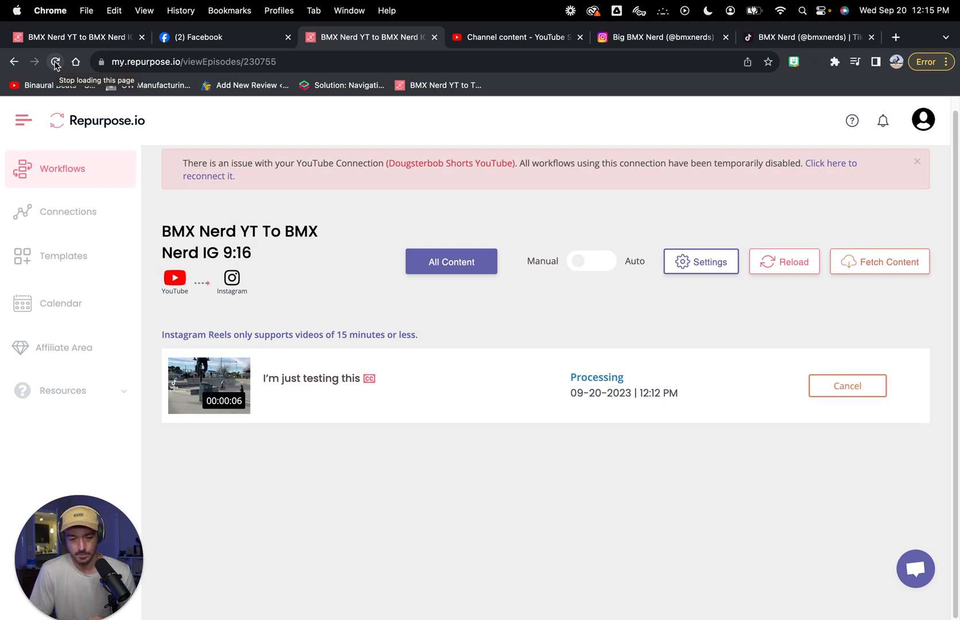
click(56, 62)
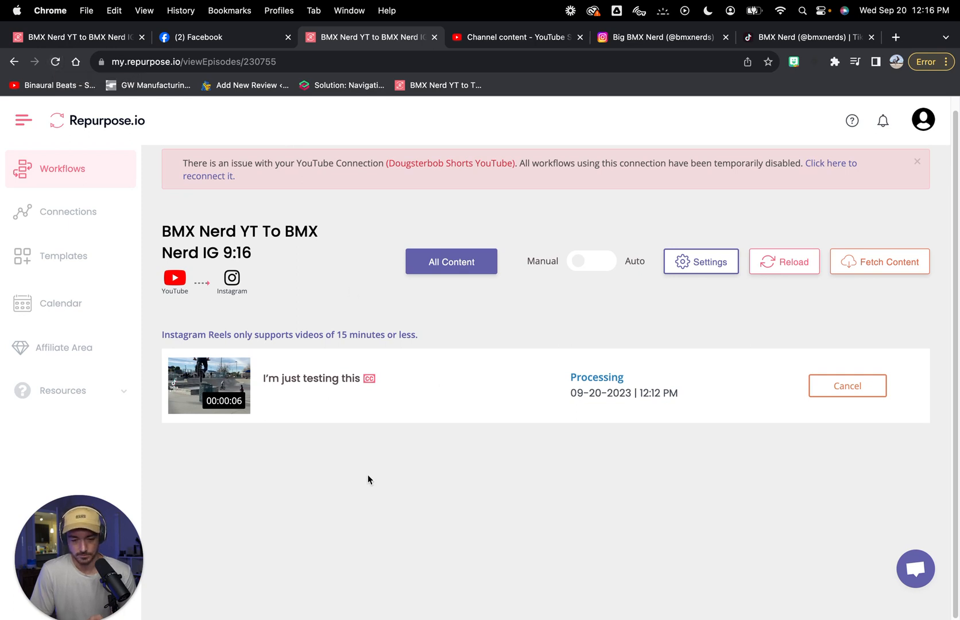
click(55, 62)
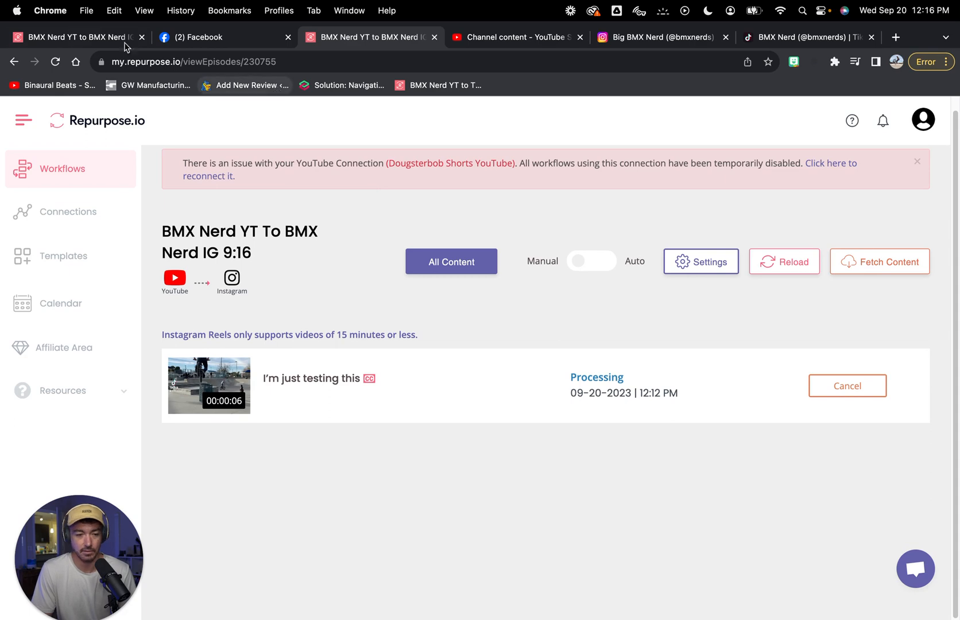
Step: Reload the BMX Nerd YT to BMX Nerd IG 16:9 workflow and check which videos its content list contains
click(75, 38)
click(55, 61)
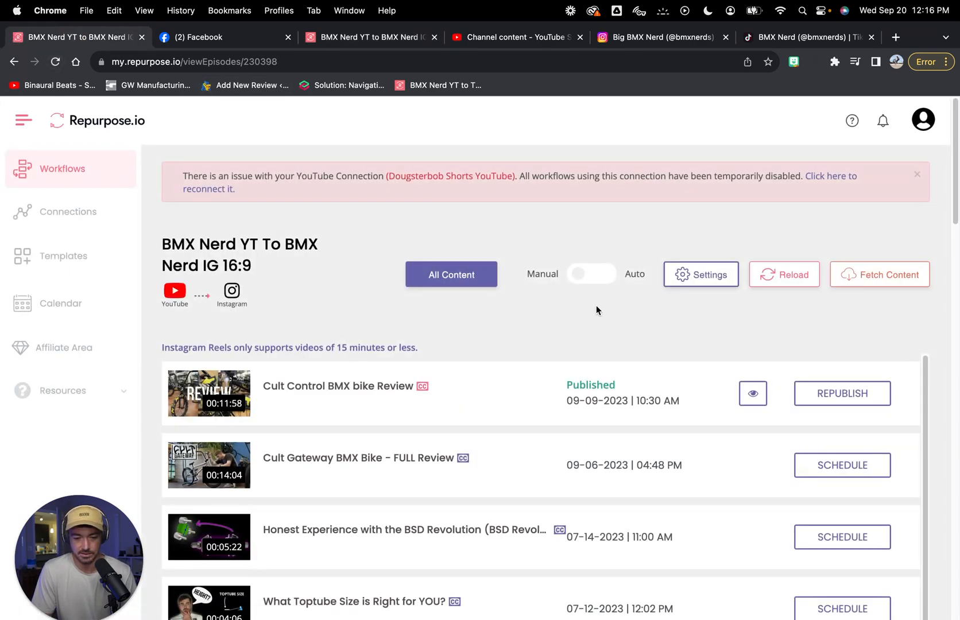
click(793, 277)
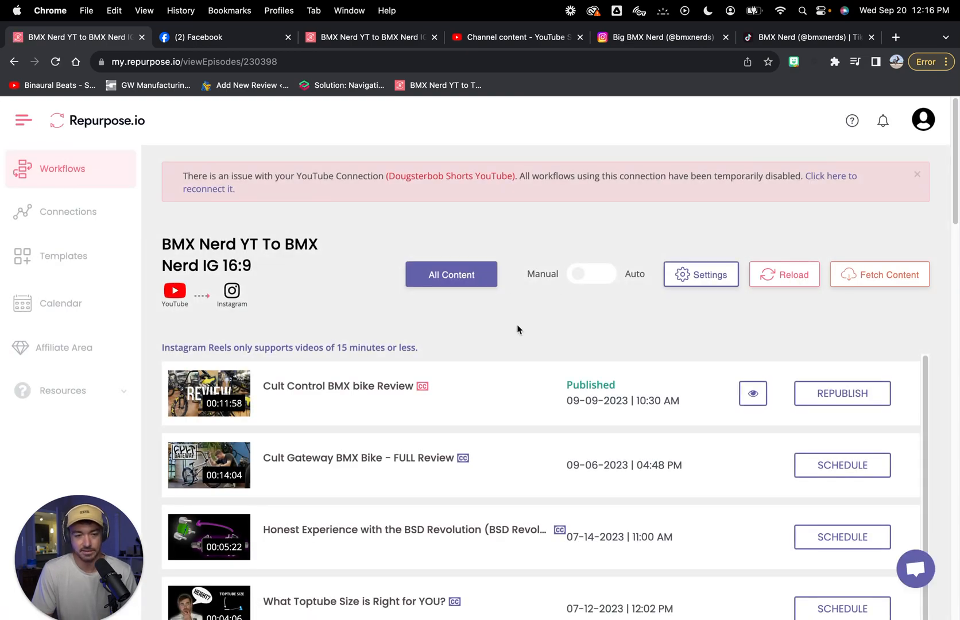
key(ctrl+Left)
key(ctrl+Right)
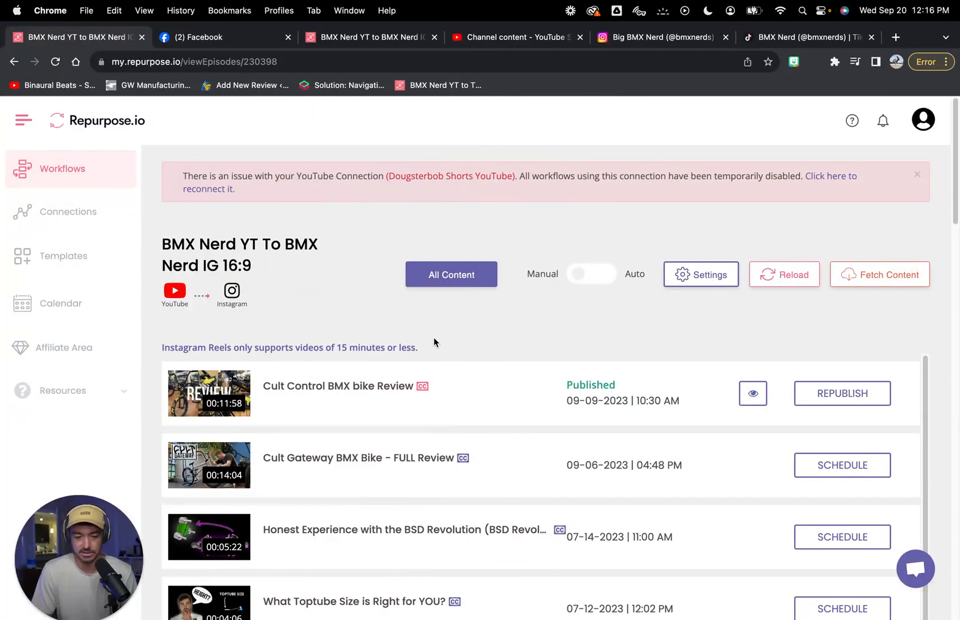
Step: Switch to the Keynote diagram to review the YT destinations and return to the BMX Nerd YT to BMX Nerd IG 16:9 page in Chrome
key(ctrl+Left)
key(ctrl+Left)
key(ctrl+Right)
key(ctrl+Right)
key(ctrl+Right)
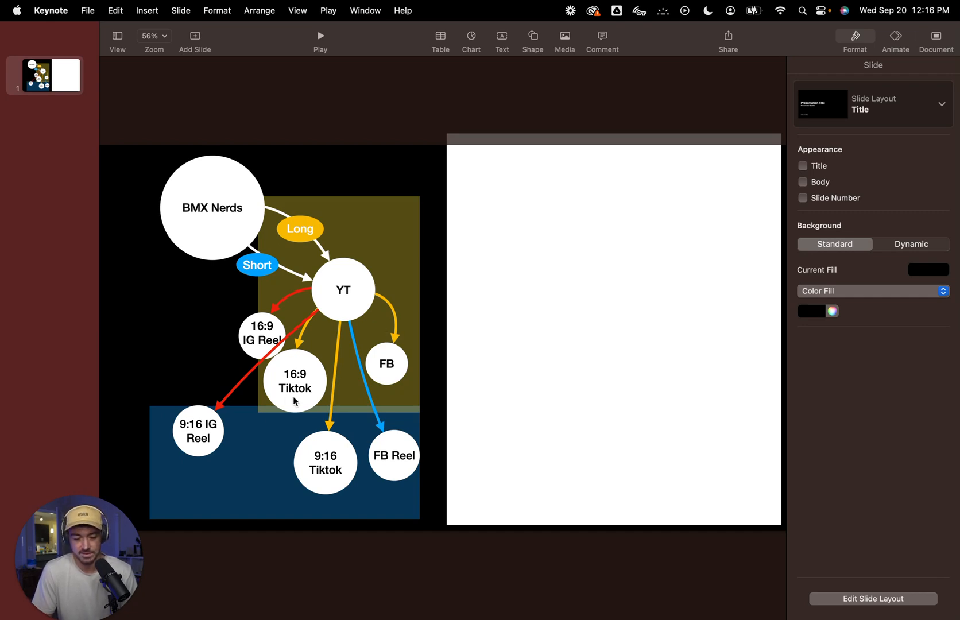
key(ctrl+Left)
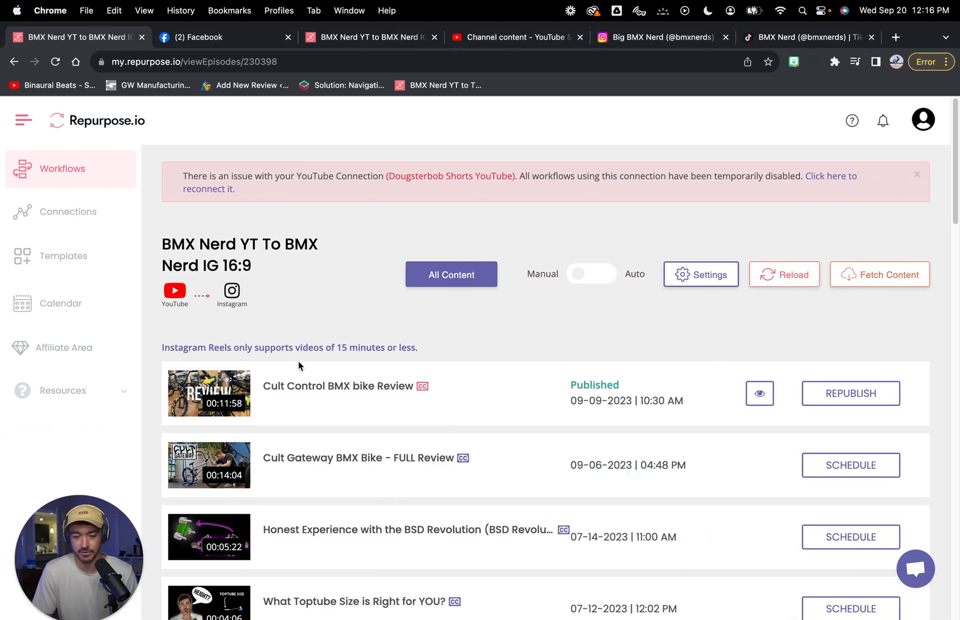
Step: Refresh the BMX Nerd YT to BMX Nerd IG 9:16 page to check the "I'm just testing this" video's publishing status
click(361, 38)
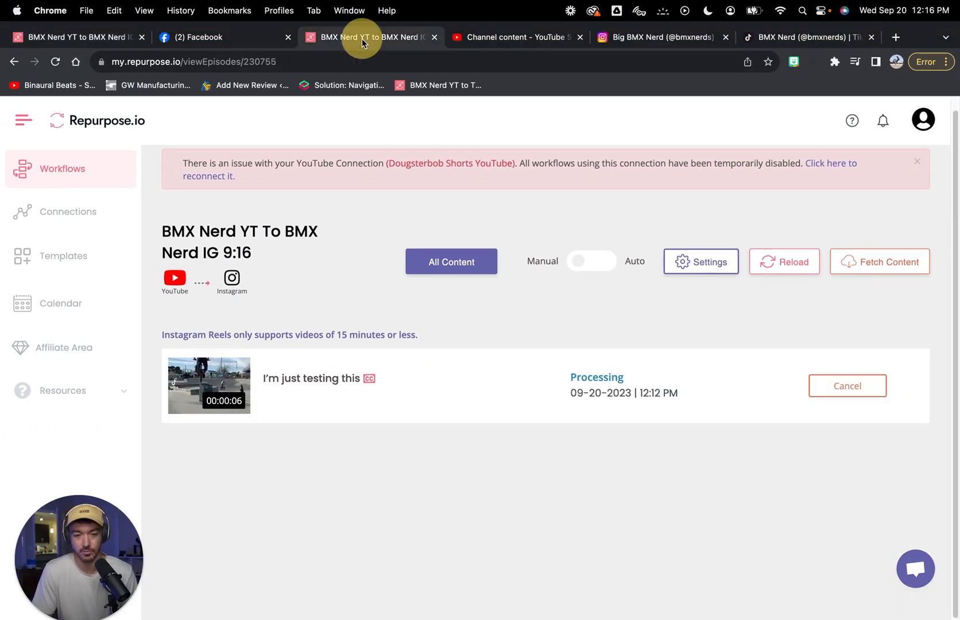
click(55, 61)
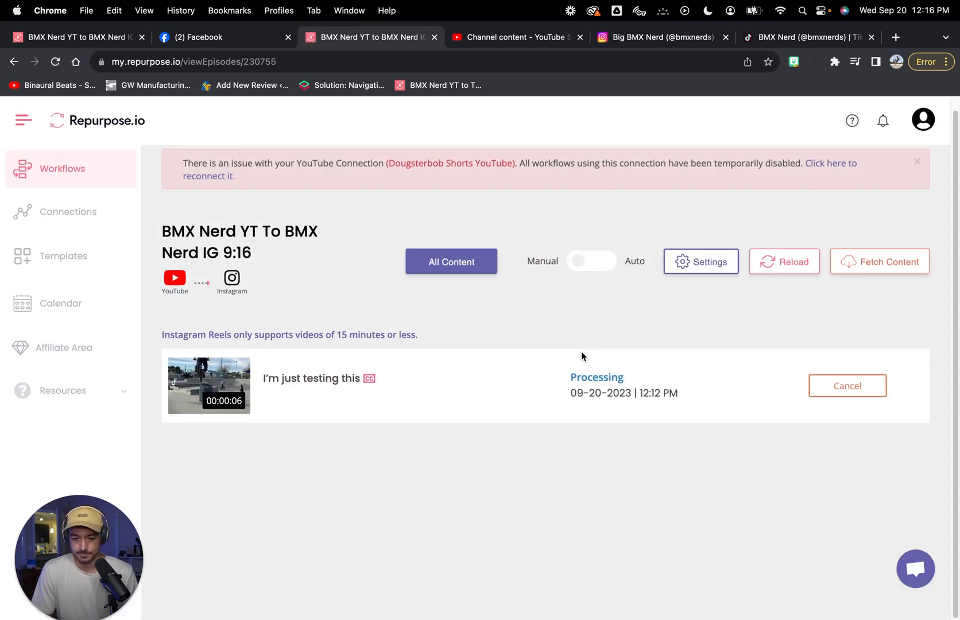
Step: Return to the Workflows list and rename the BMX Nerd YT to Tiktok workflow as "BMX Nerd YT to BN Tiktok 16:9"
click(85, 37)
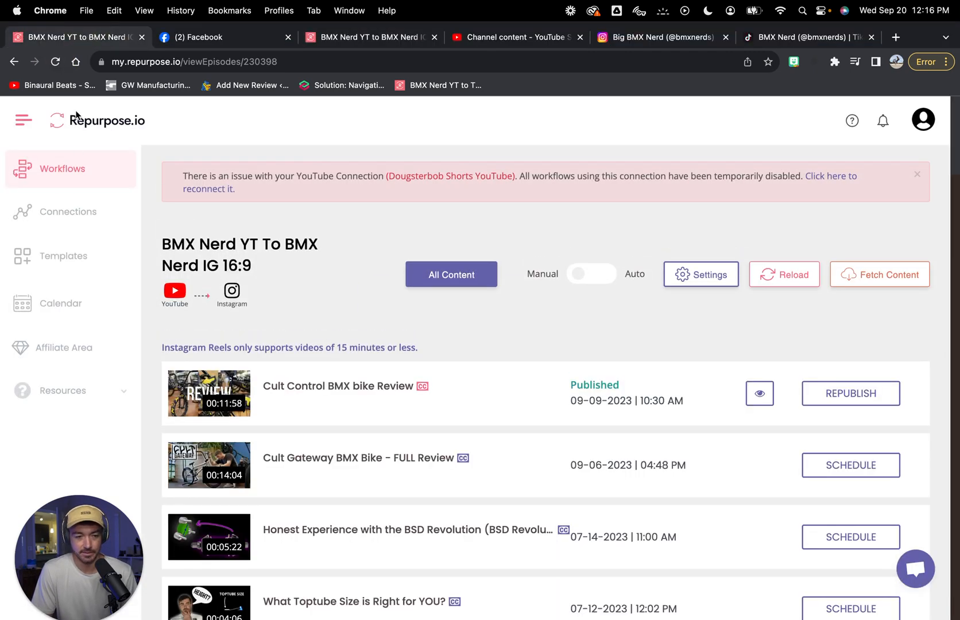
click(75, 164)
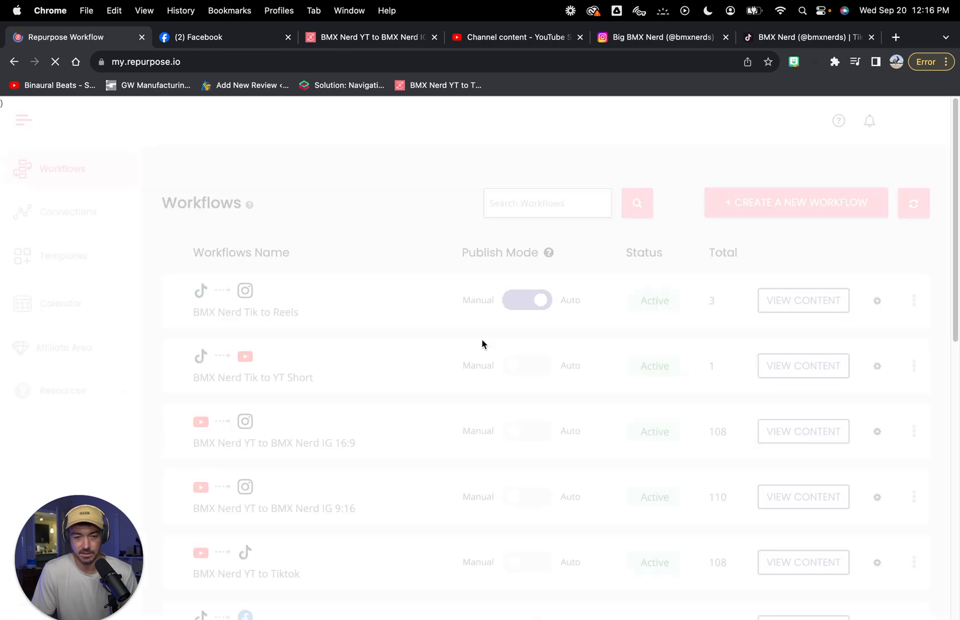
scroll(389, 408, down, 3)
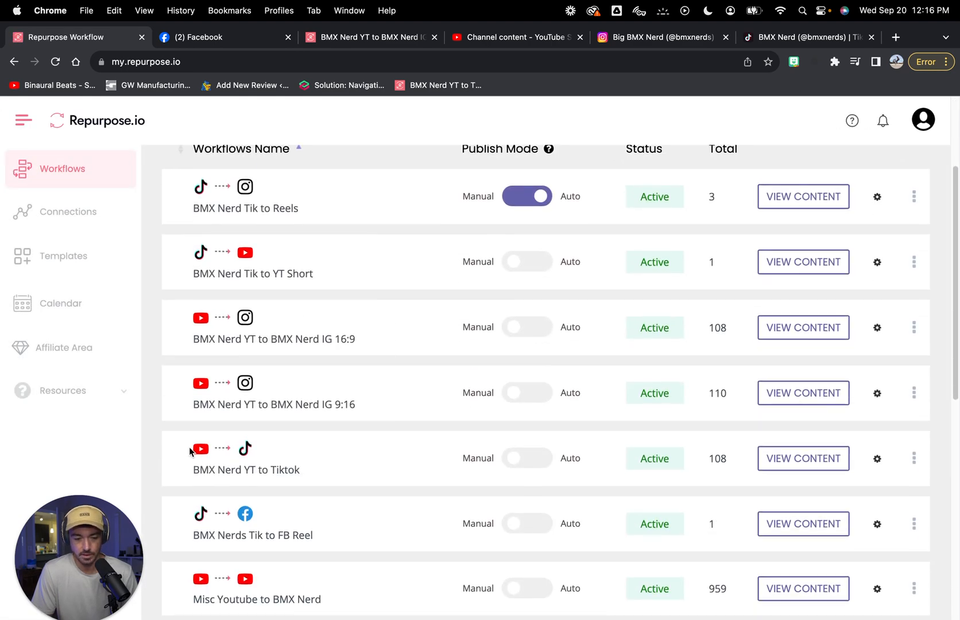
click(909, 464)
click(846, 520)
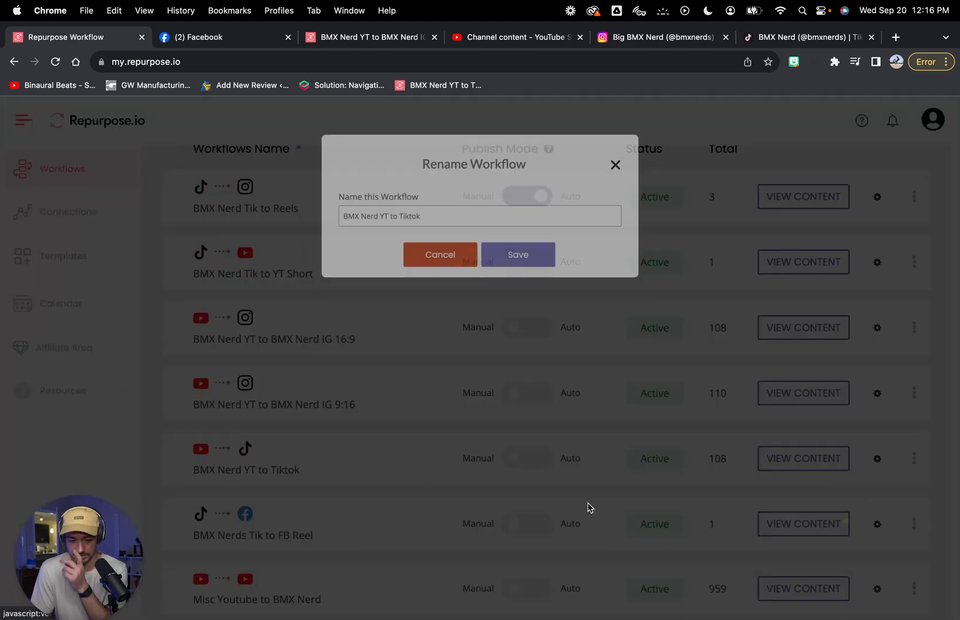
click(380, 233)
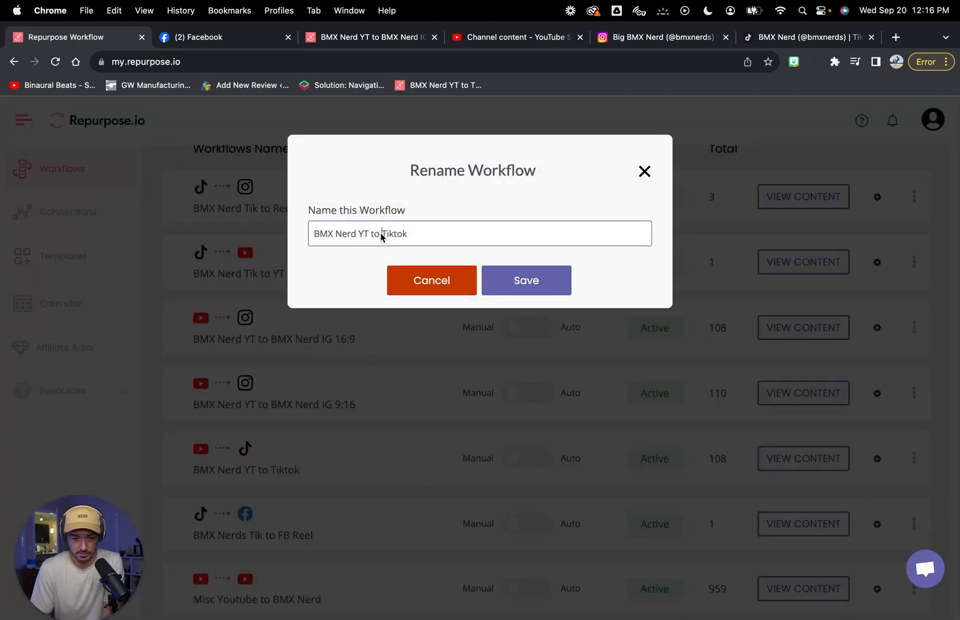
text(BN)
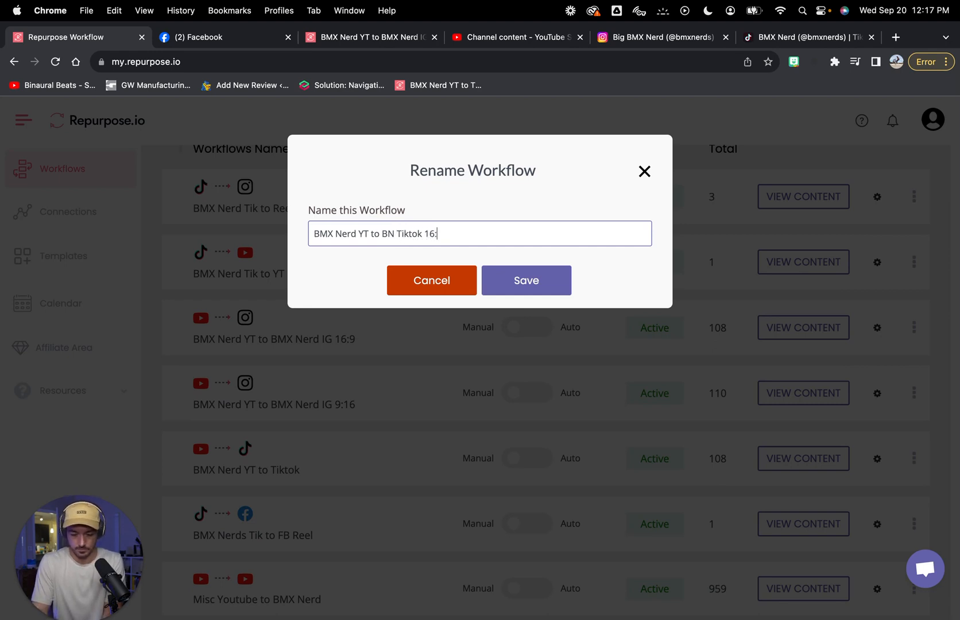
click(507, 280)
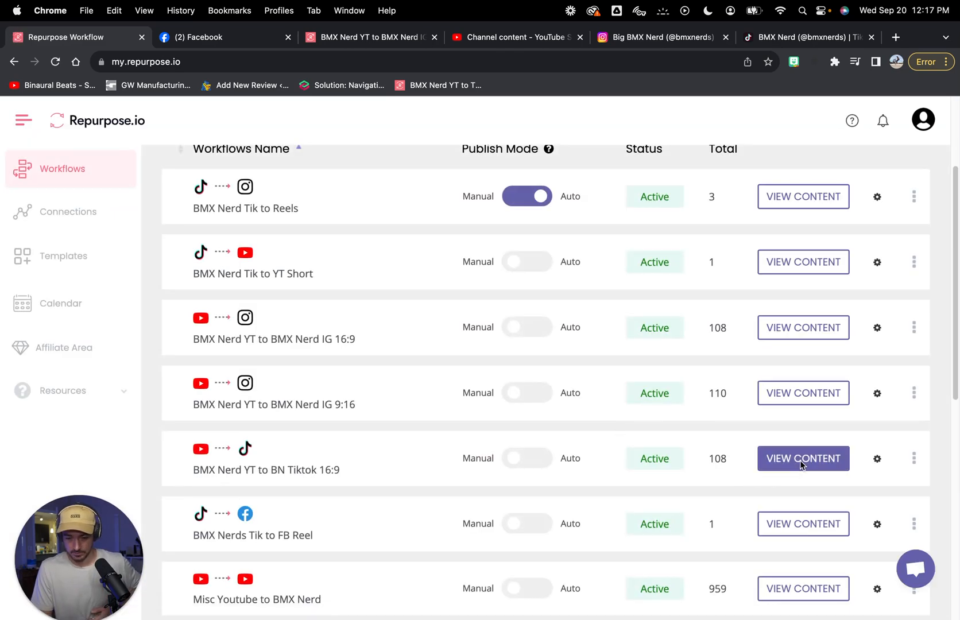
Step: Open the BMX Nerd YT to BN Tiktok 16:9 workflow's content, review its video style and Shorts filter settings, and save them
click(801, 460)
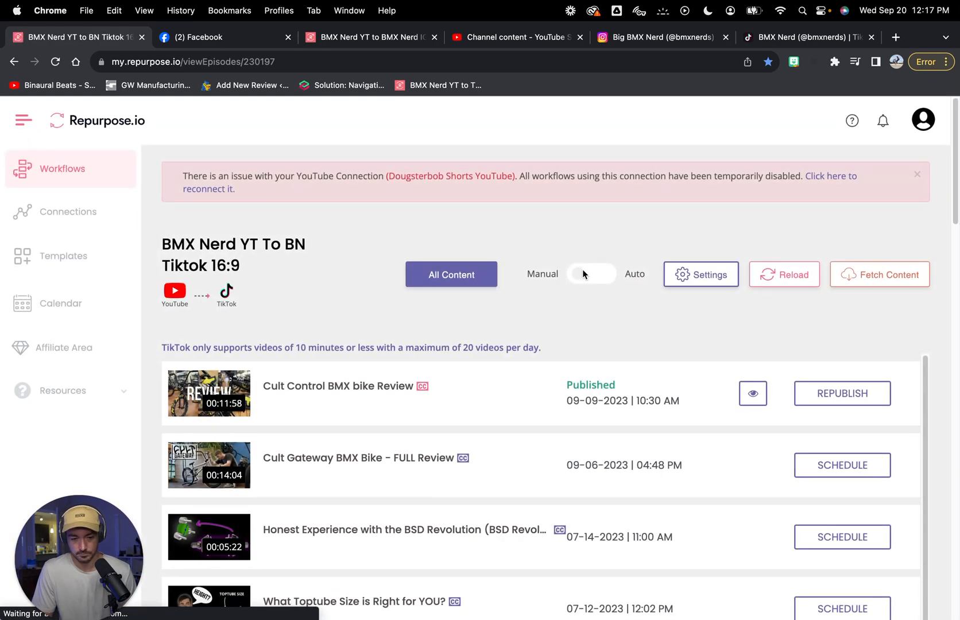
click(702, 274)
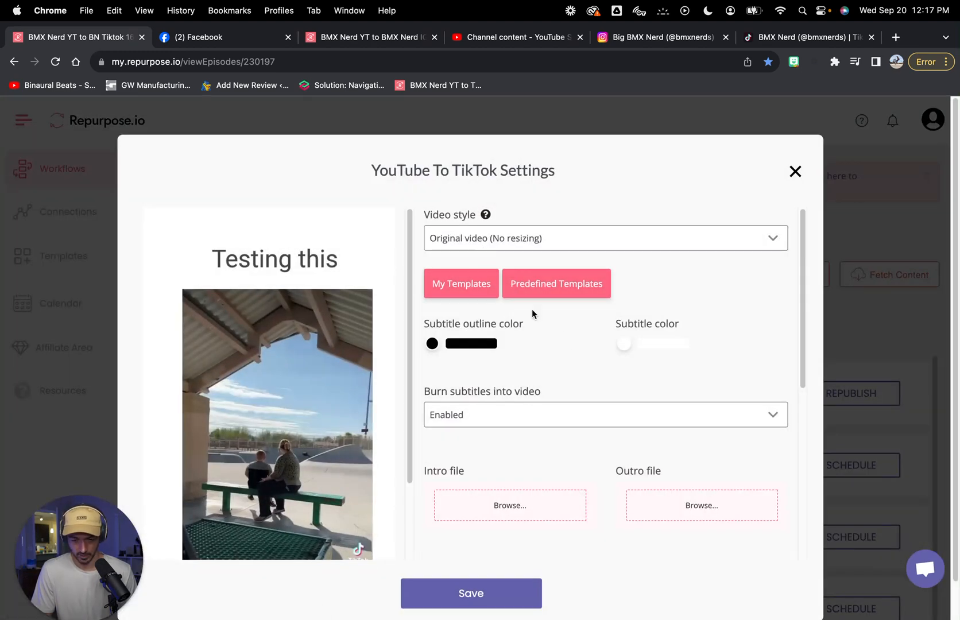
scroll(587, 357, down, 5)
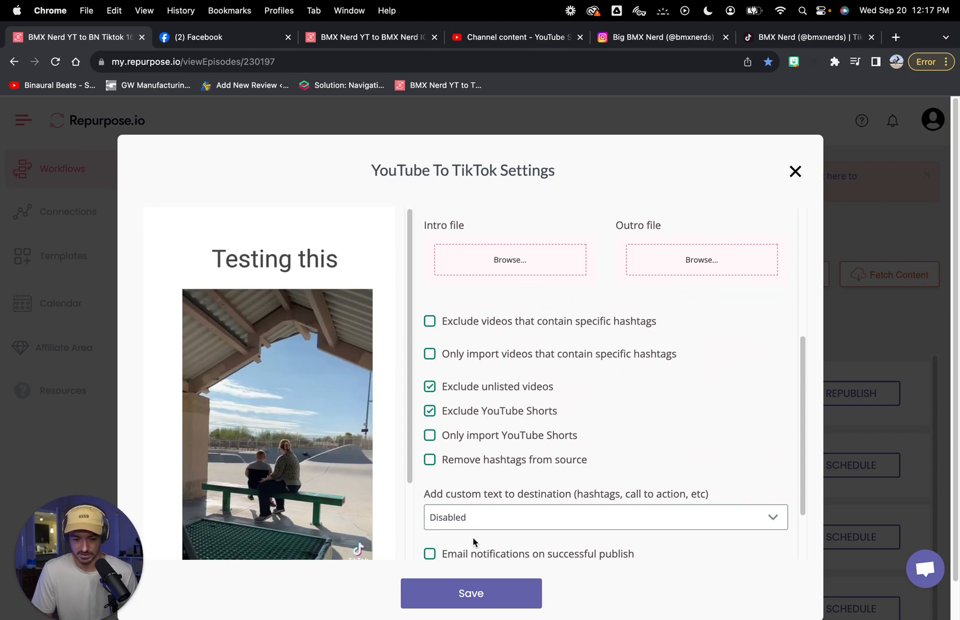
scroll(483, 568, down, 1)
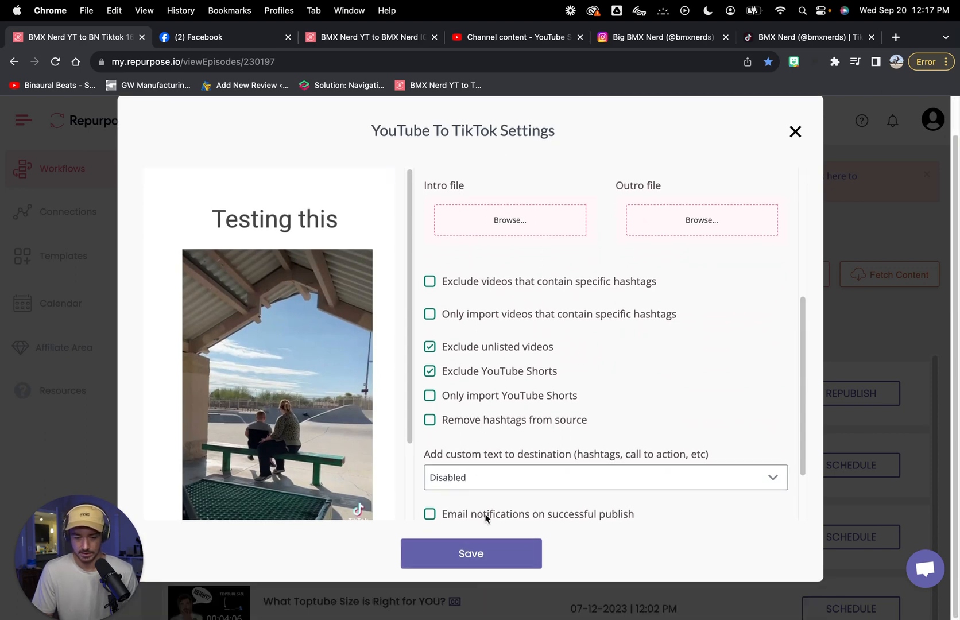
scroll(486, 514, down, 3)
click(475, 549)
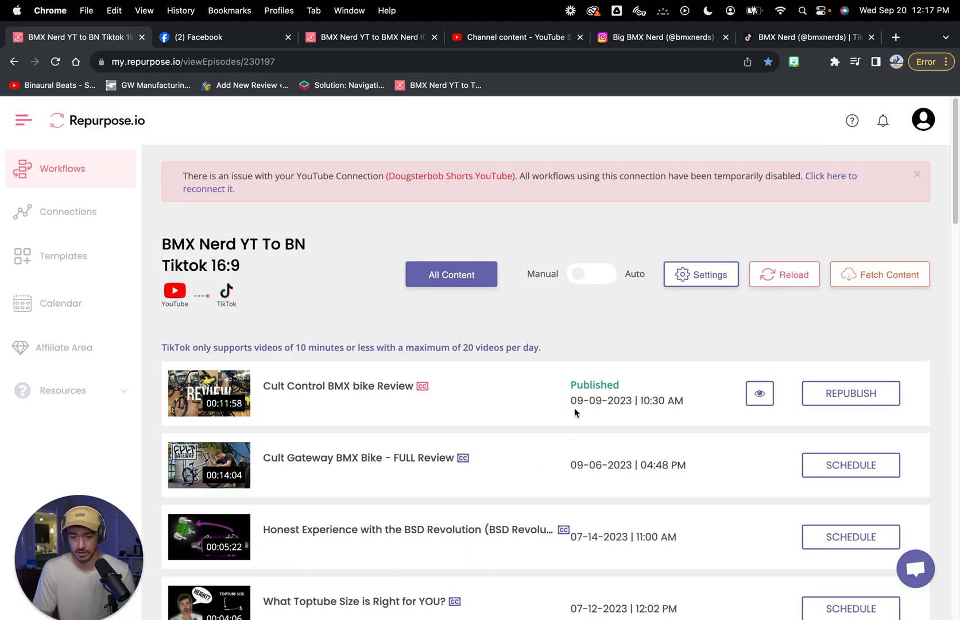
Step: Enable auto publishing for the BMX Nerd YT to BN Tiktok 16:9 workflow, as soon as possible within 2 hours of upload
scroll(539, 365, down, 3)
scroll(540, 367, down, 2)
scroll(540, 366, up, 3)
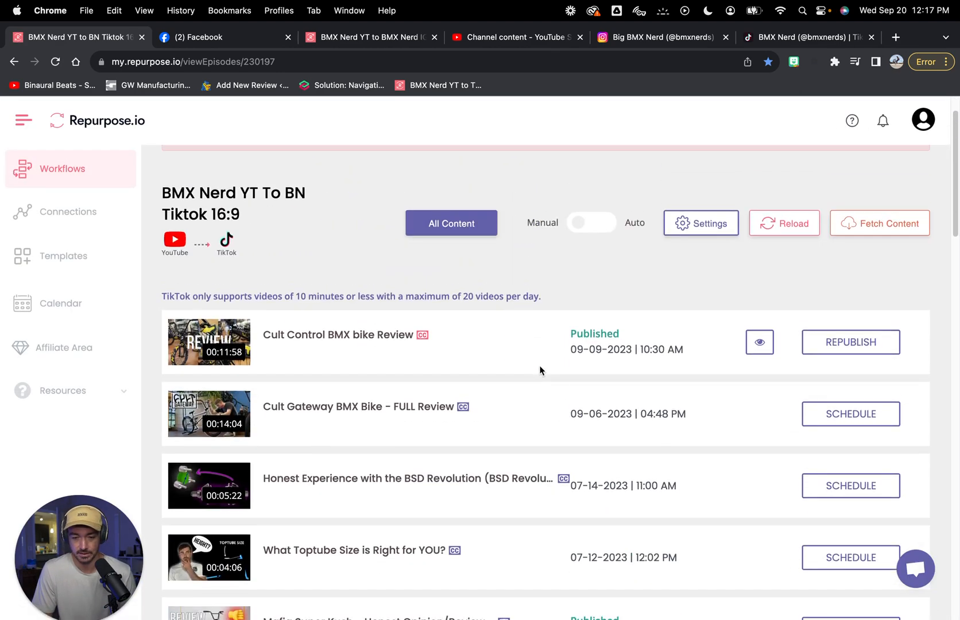
click(585, 223)
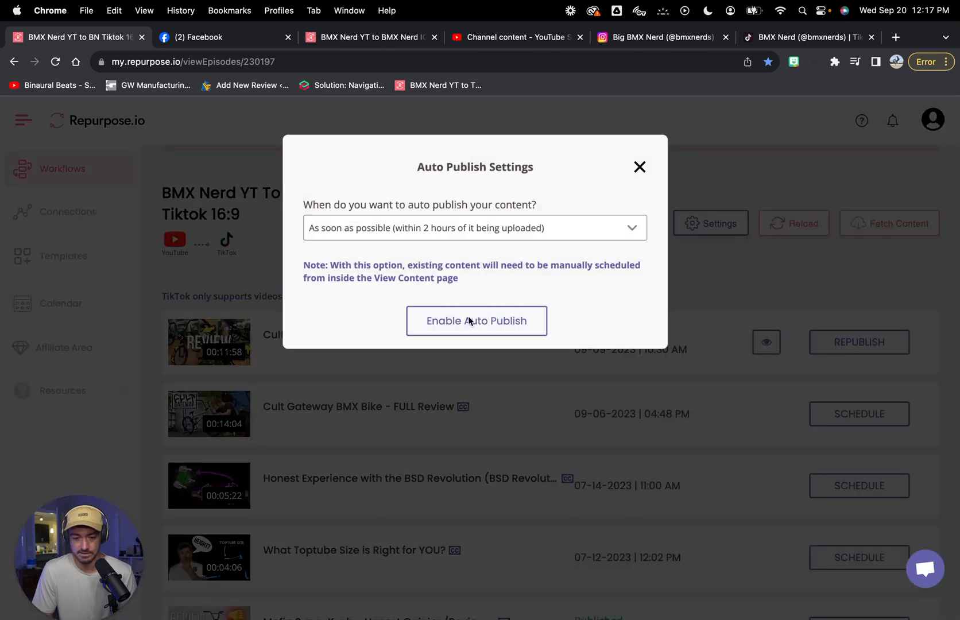
click(465, 322)
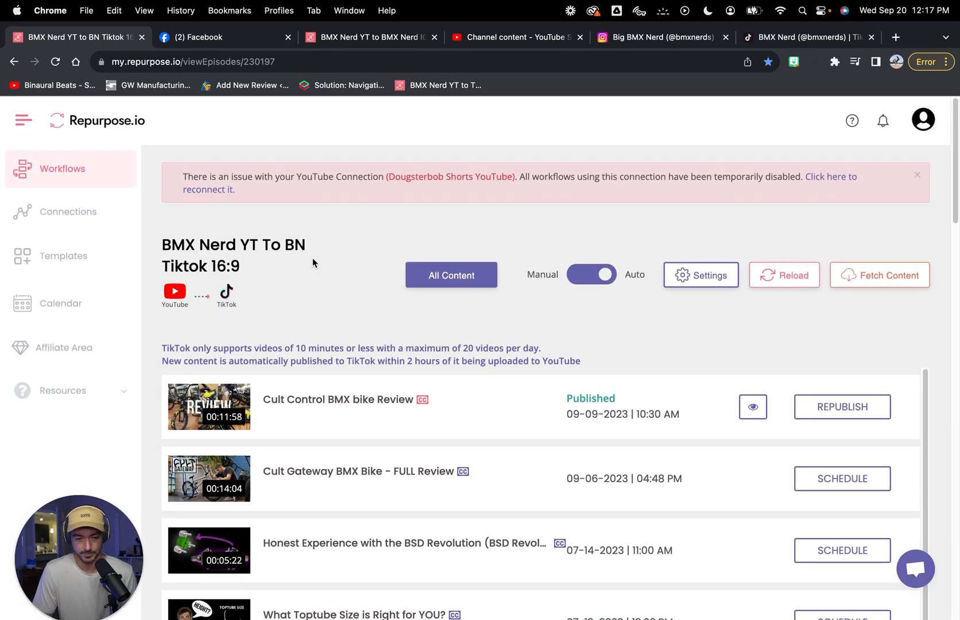
Step: Delete the BMX Nerd Tik to Reels and BMX Nerd Tik to YT Short workflows from the Workflows list
click(67, 170)
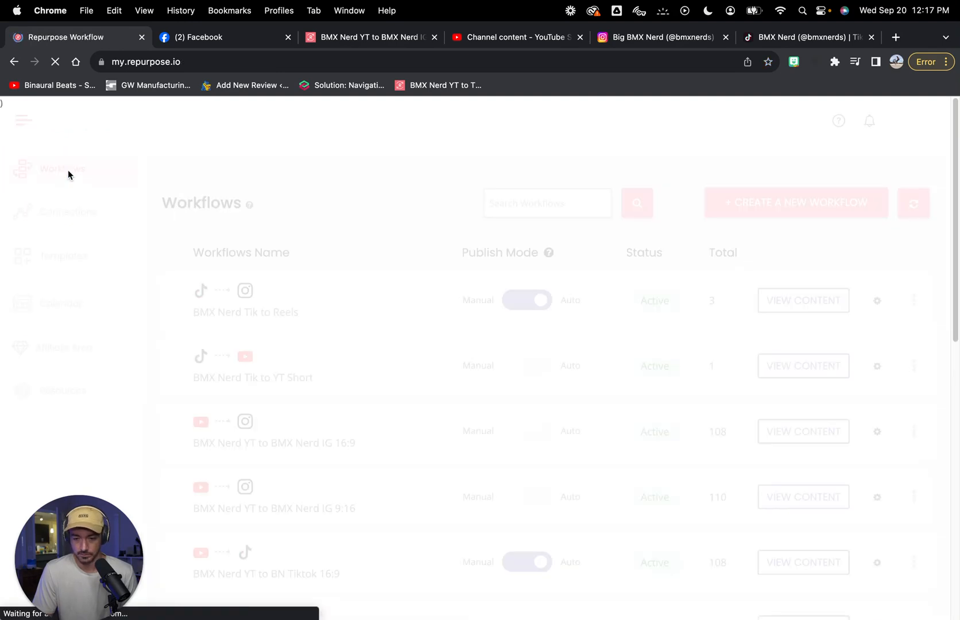
scroll(628, 431, down, 3)
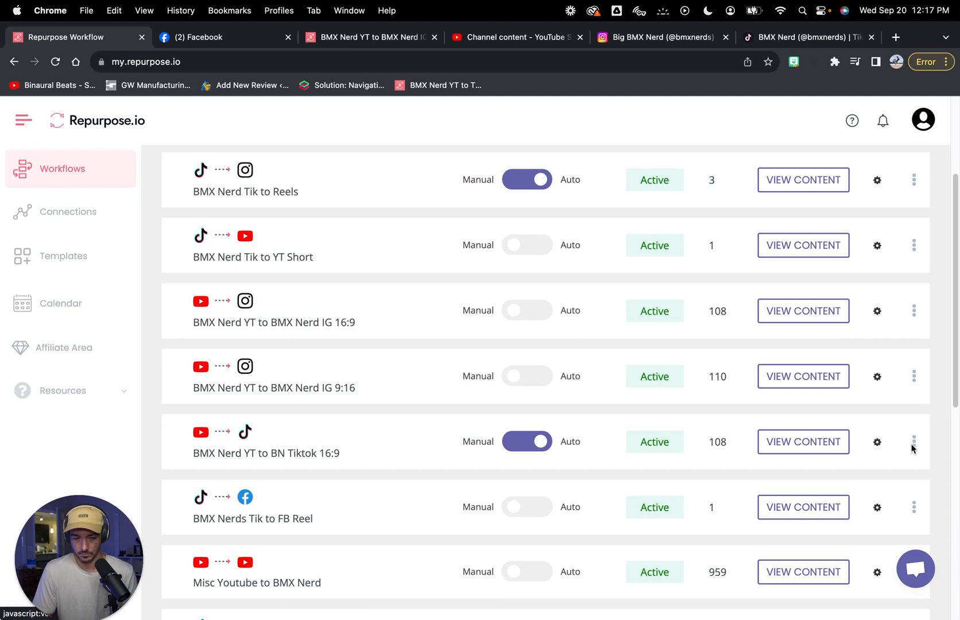
scroll(289, 278, up, 1)
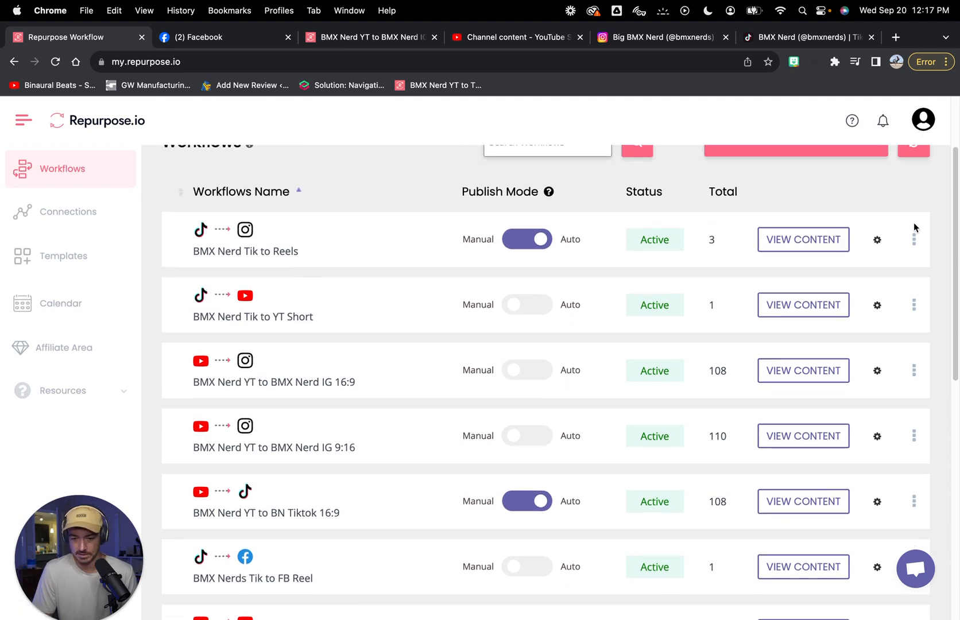
click(915, 240)
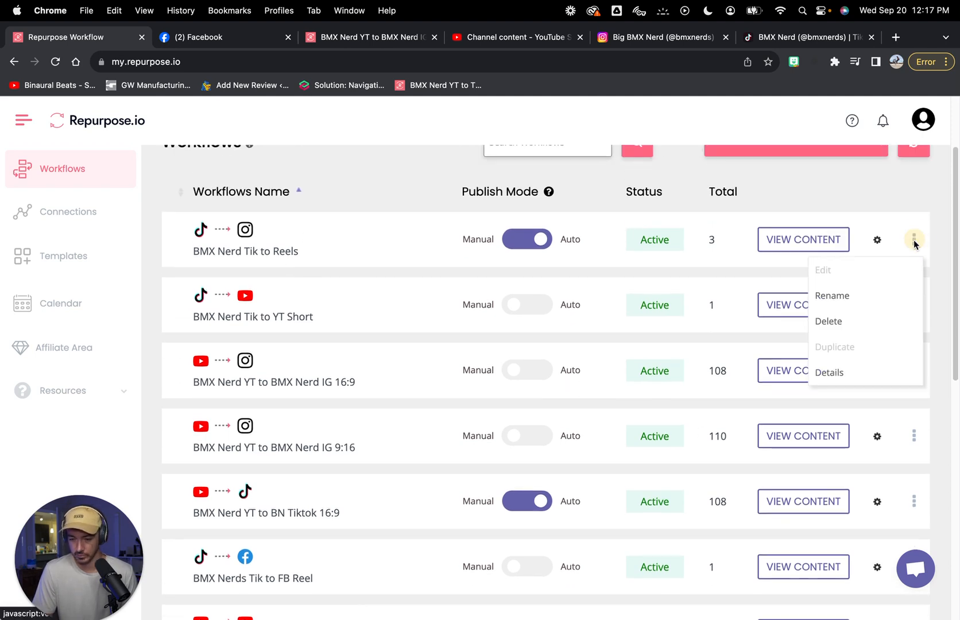
click(825, 320)
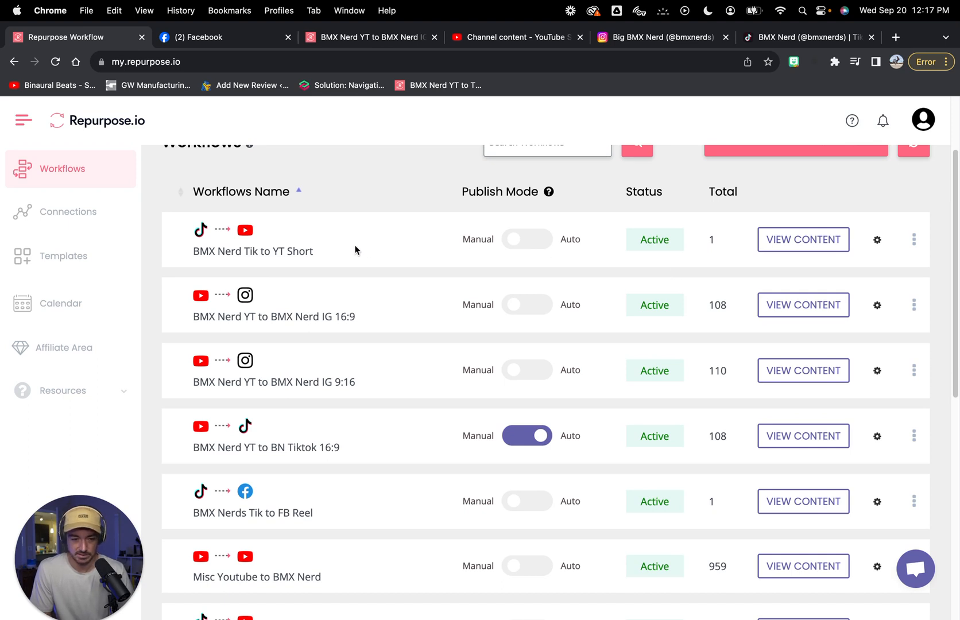
click(914, 240)
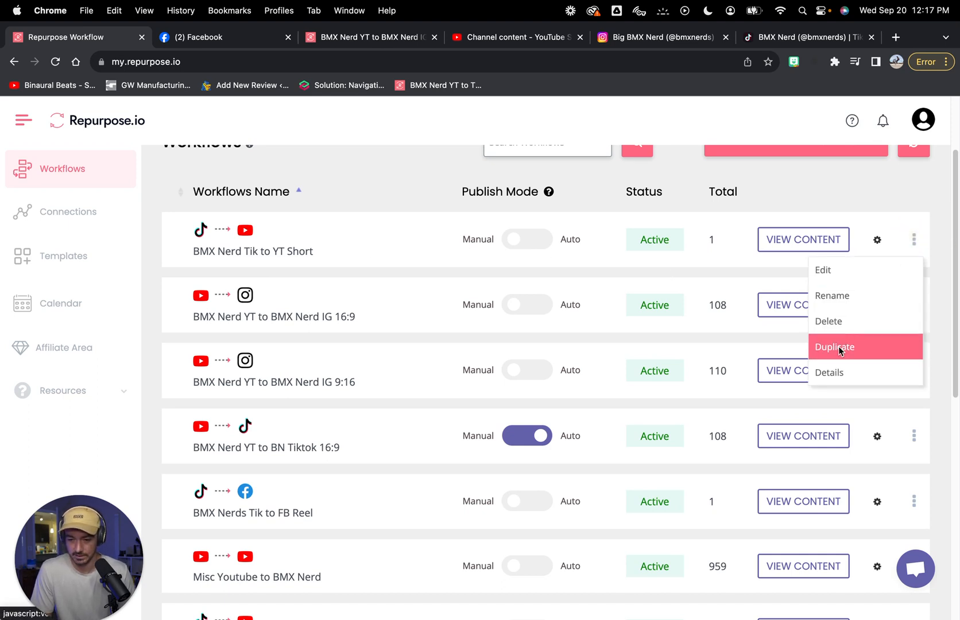
click(831, 324)
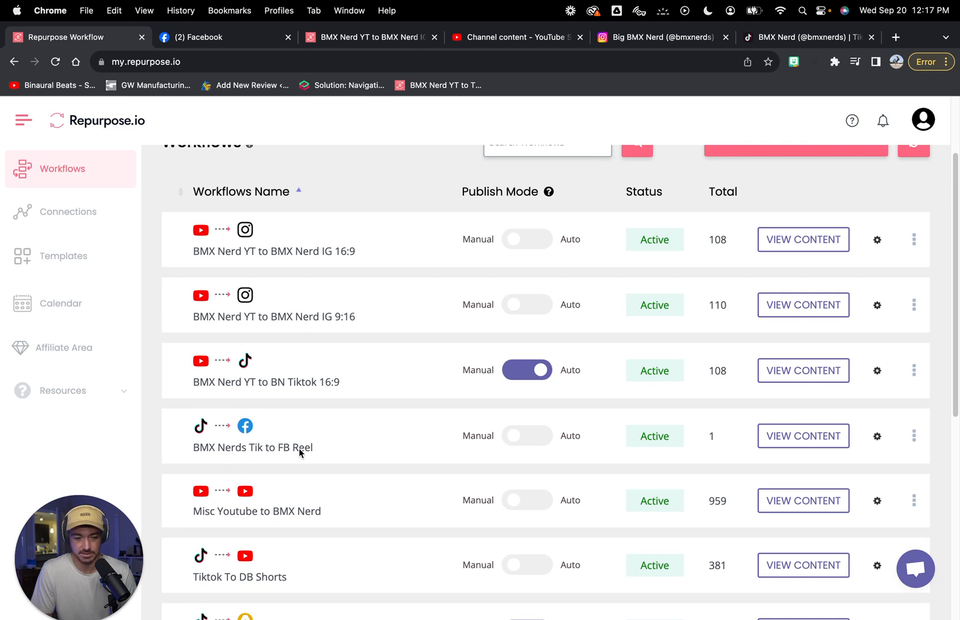
Step: Delete the BMX Nerds Tik to FB Reel and Misc Youtube to BMX Nerd workflows
scroll(208, 428, down, 2)
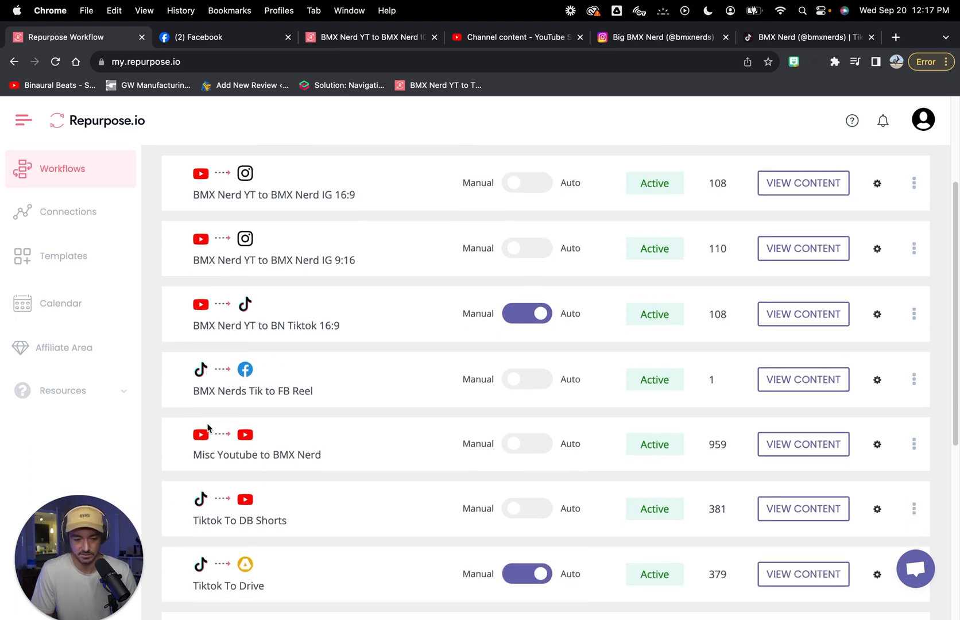
click(914, 379)
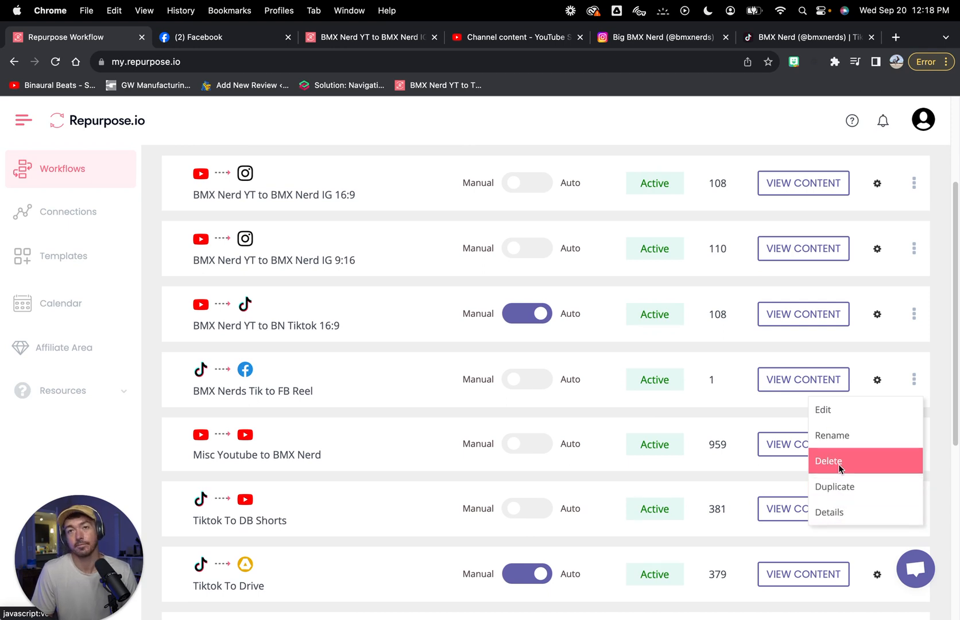
click(838, 464)
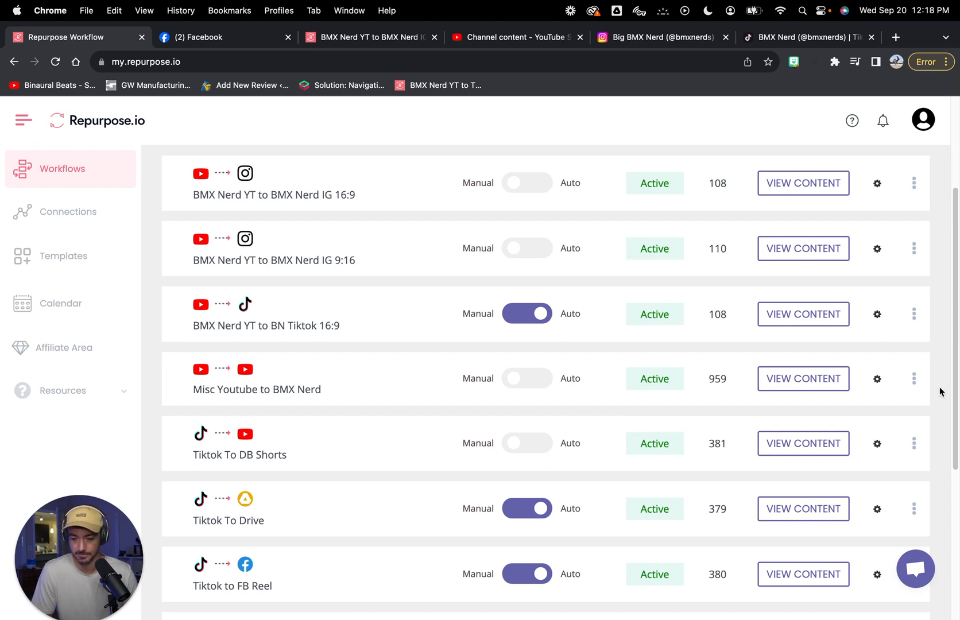
click(914, 378)
click(838, 457)
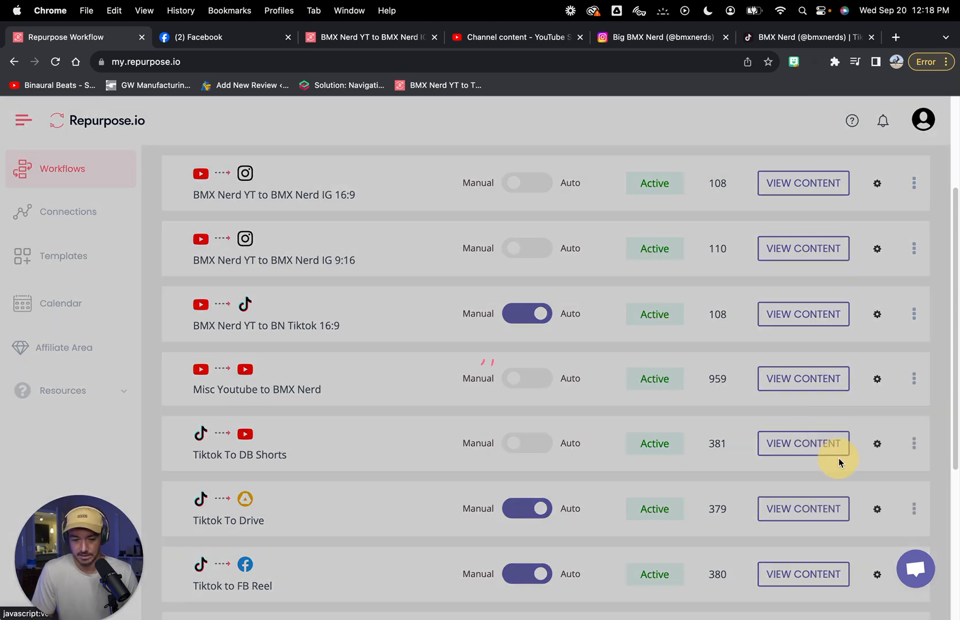
click(474, 356)
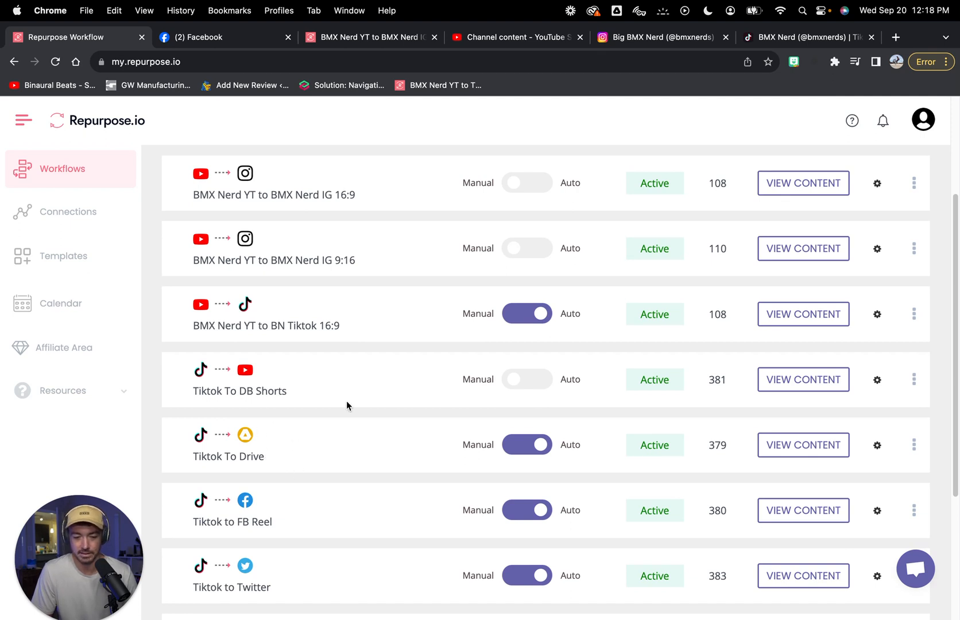
Step: Refresh the BMX Nerd YT to BMX Nerd IG 9:16 workflow's content and view the published test video on Instagram
scroll(347, 405, up, 1)
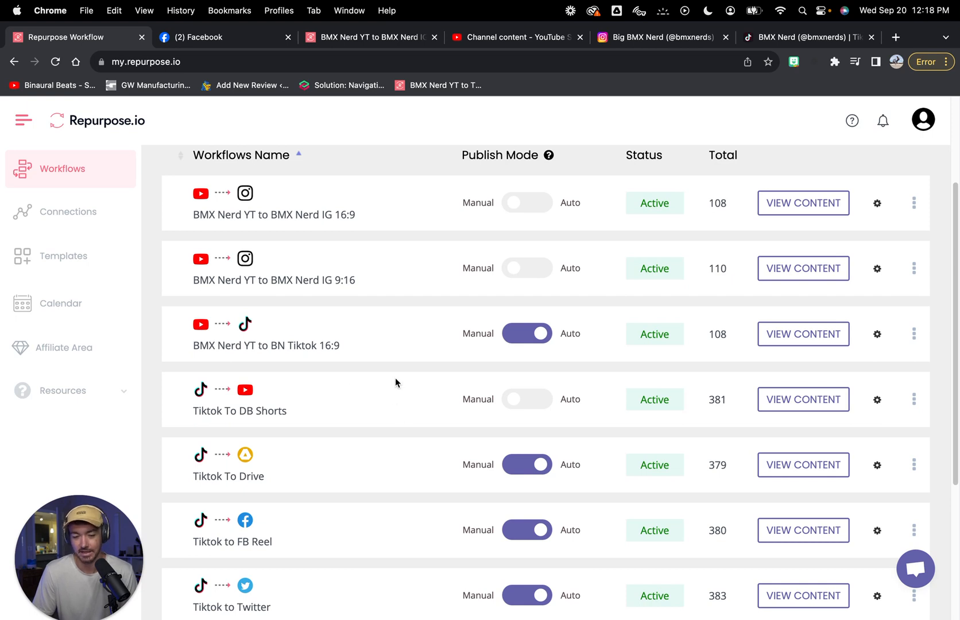
scroll(396, 380, down, 2)
scroll(395, 379, up, 2)
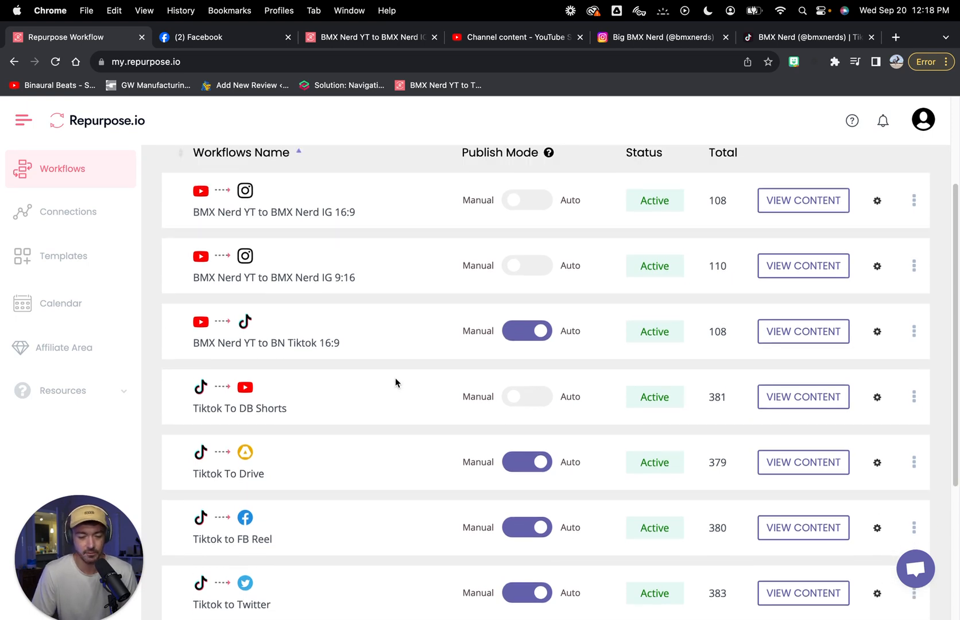
scroll(412, 319, up, 2)
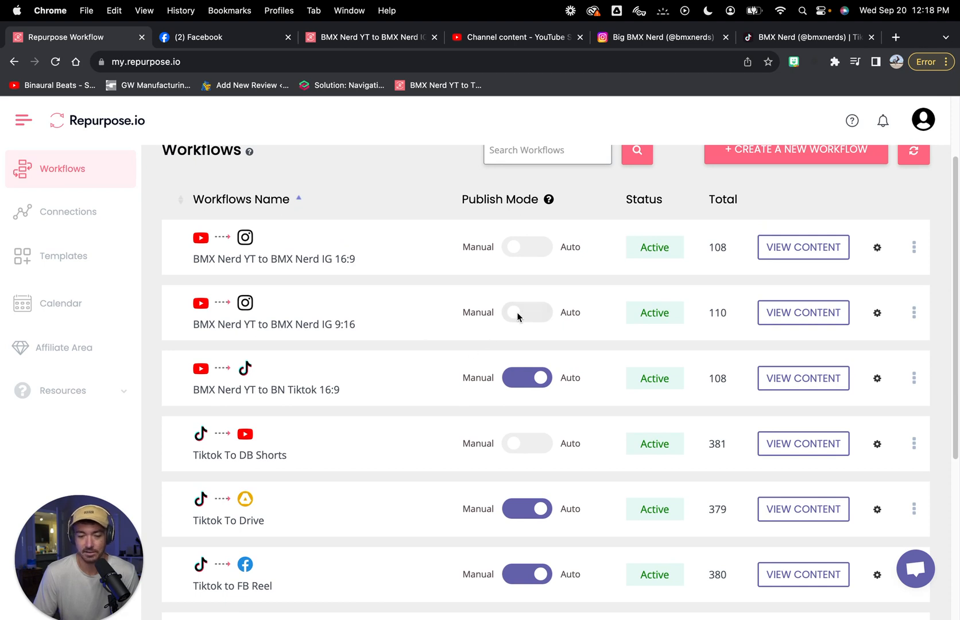
click(379, 37)
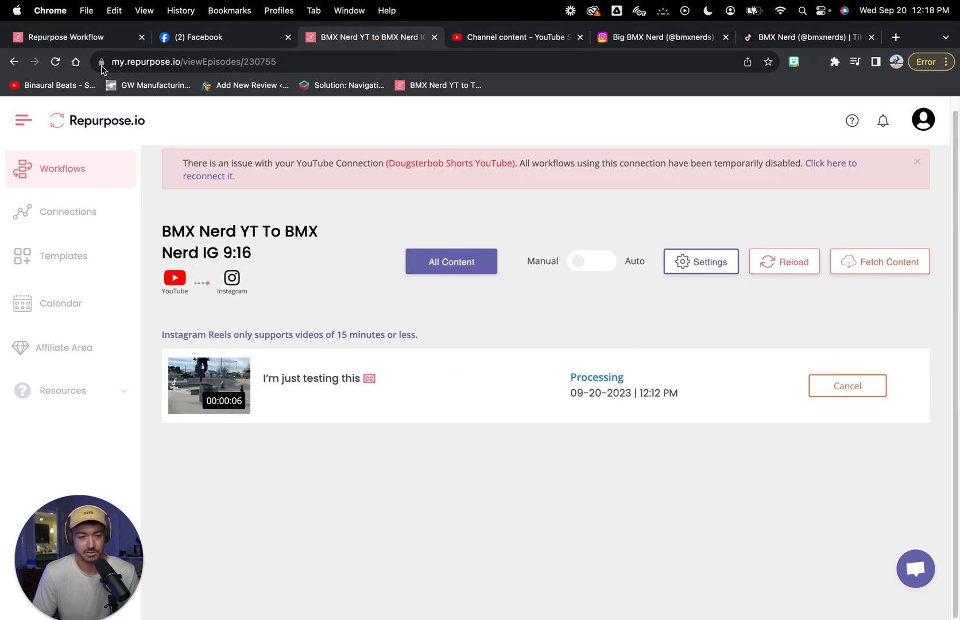
click(56, 62)
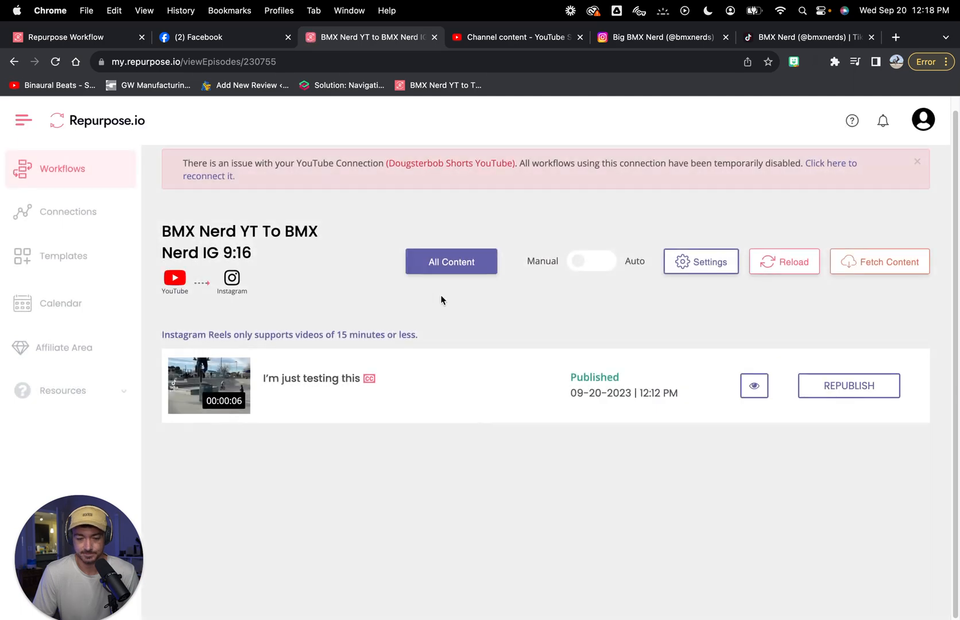
click(754, 385)
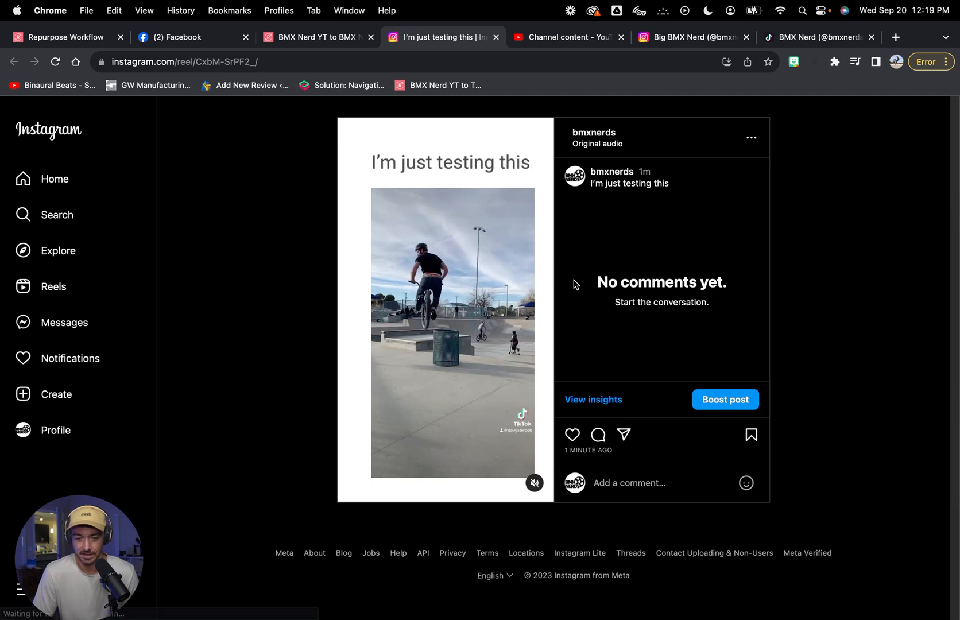
Step: Delete the "I'm just testing this" reel from Instagram and close its page
click(751, 138)
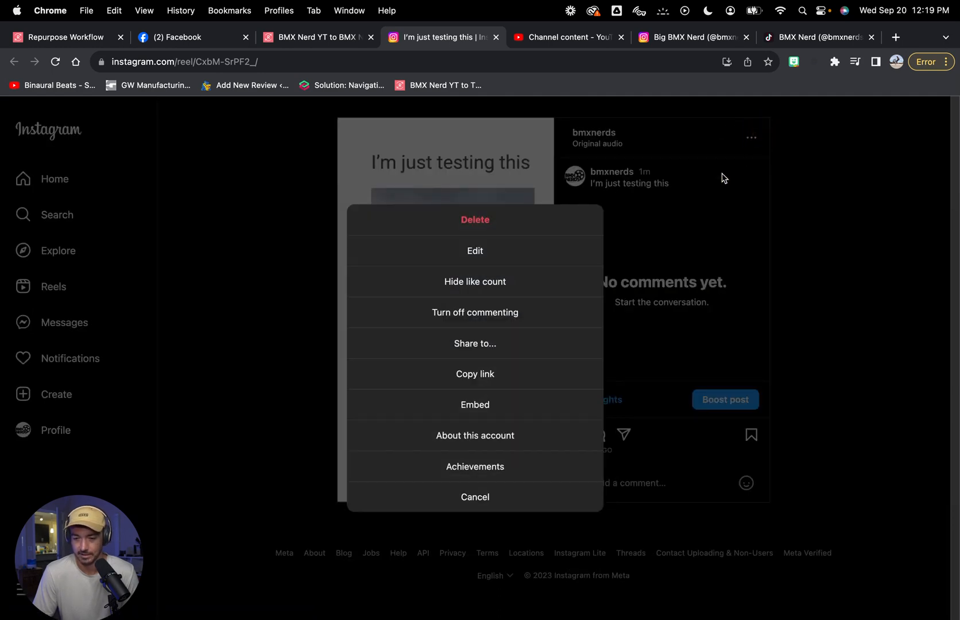
click(491, 223)
click(480, 377)
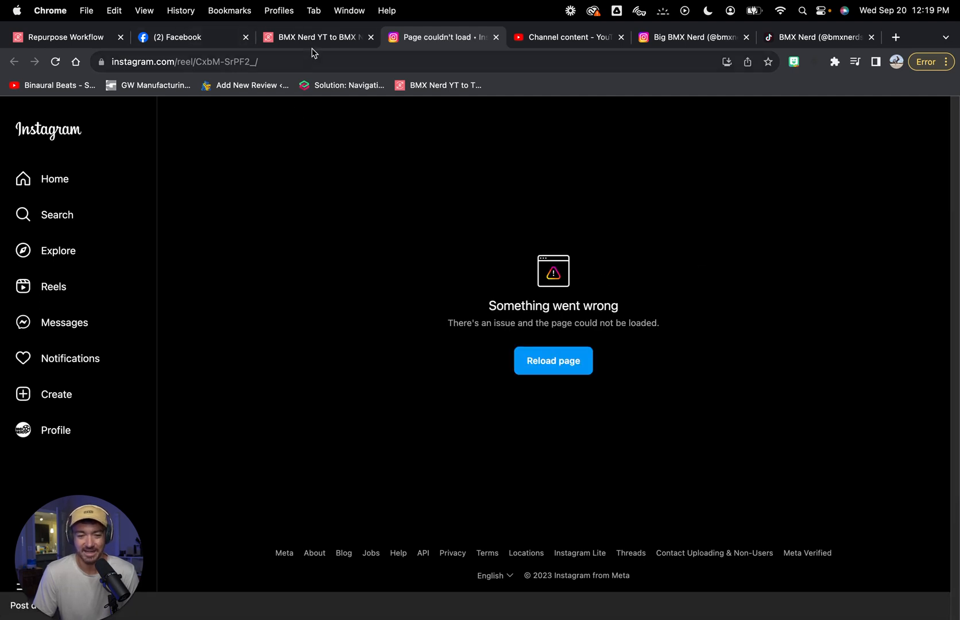
click(496, 37)
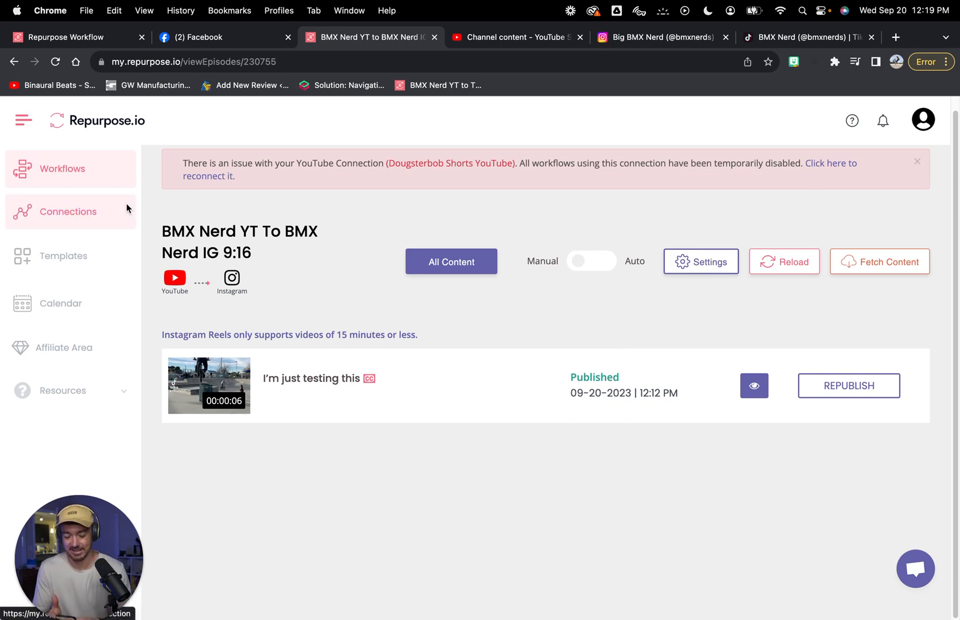
Step: Review the video details of the "Testing this" Short in YouTube Studio and return to the channel content
click(506, 41)
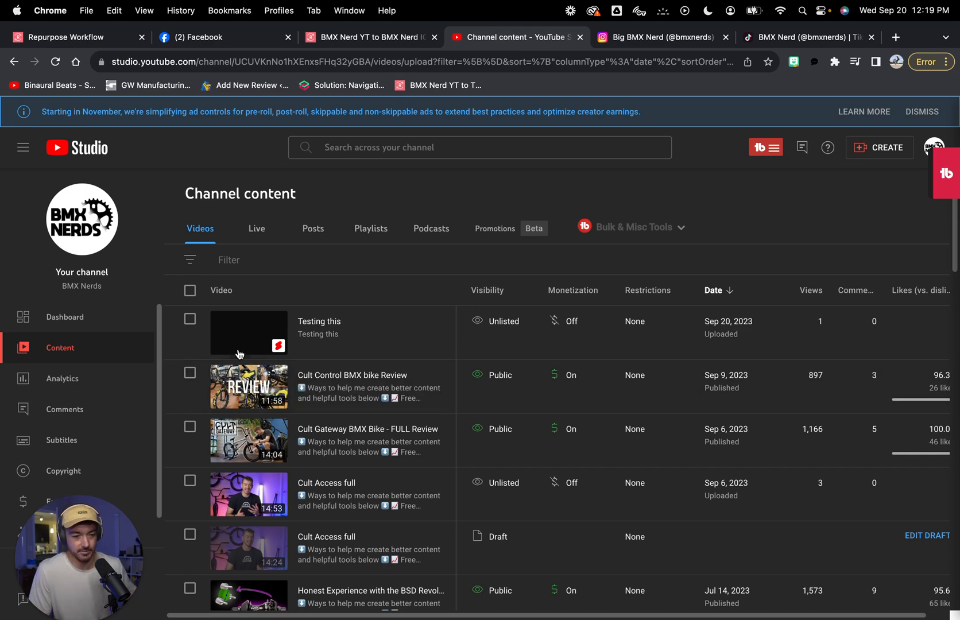
click(317, 323)
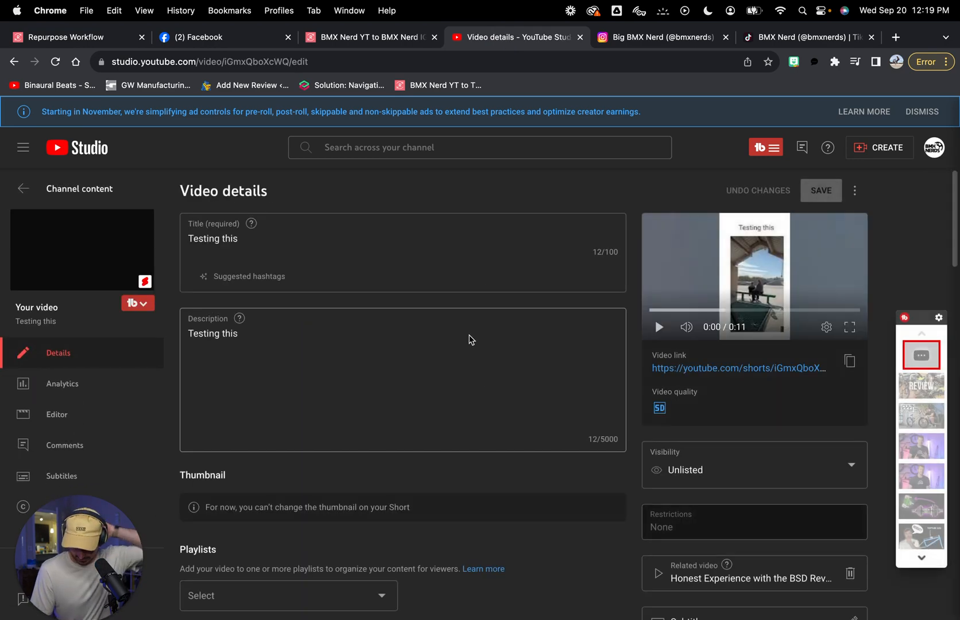
scroll(830, 498, down, 1)
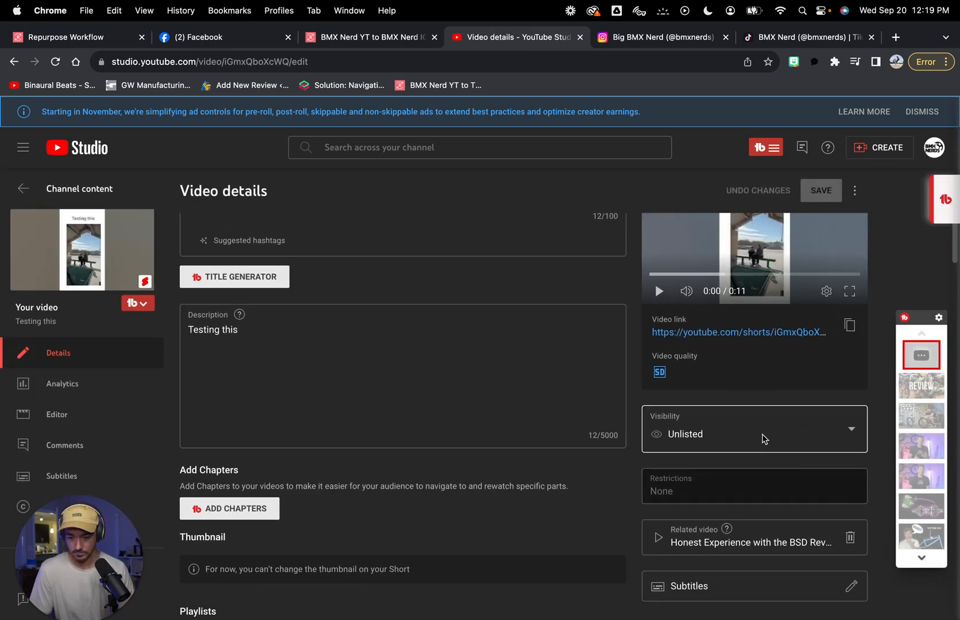
scroll(635, 427, up, 1)
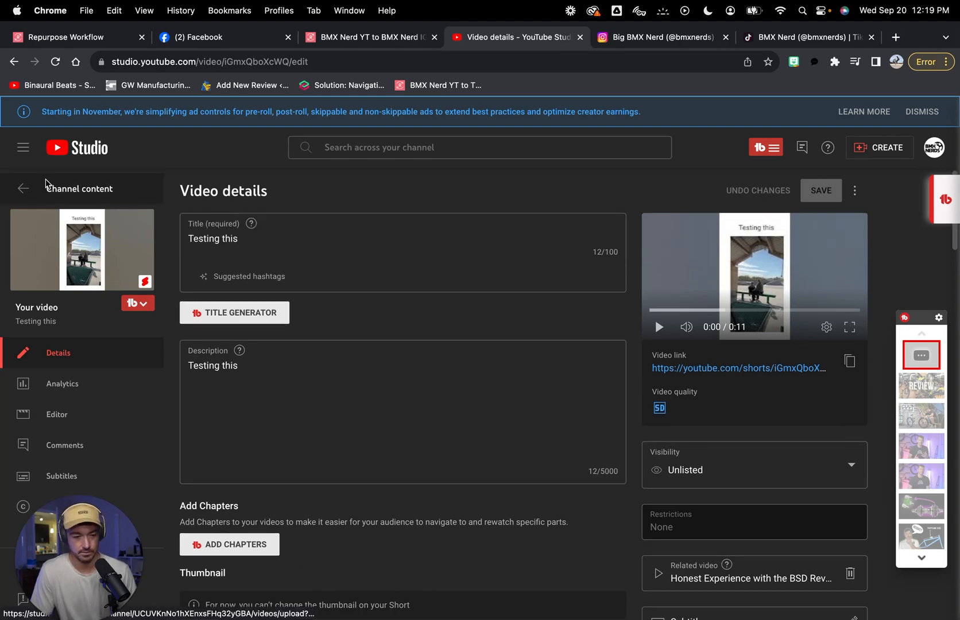
click(51, 186)
Step: Reload YouTube Studio, switch to the BMX Nerds channel, and open its content list
click(55, 62)
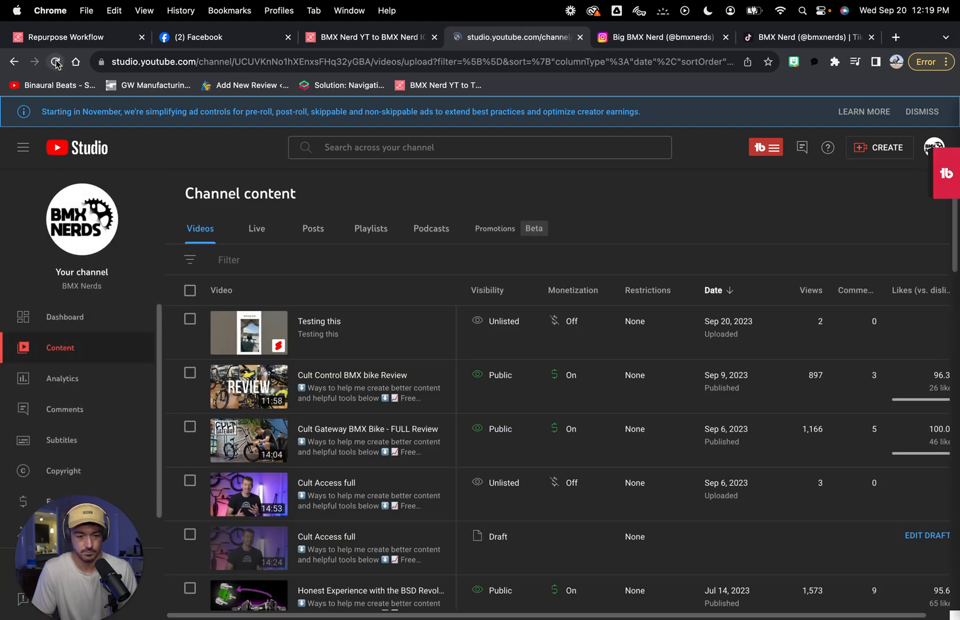
click(510, 409)
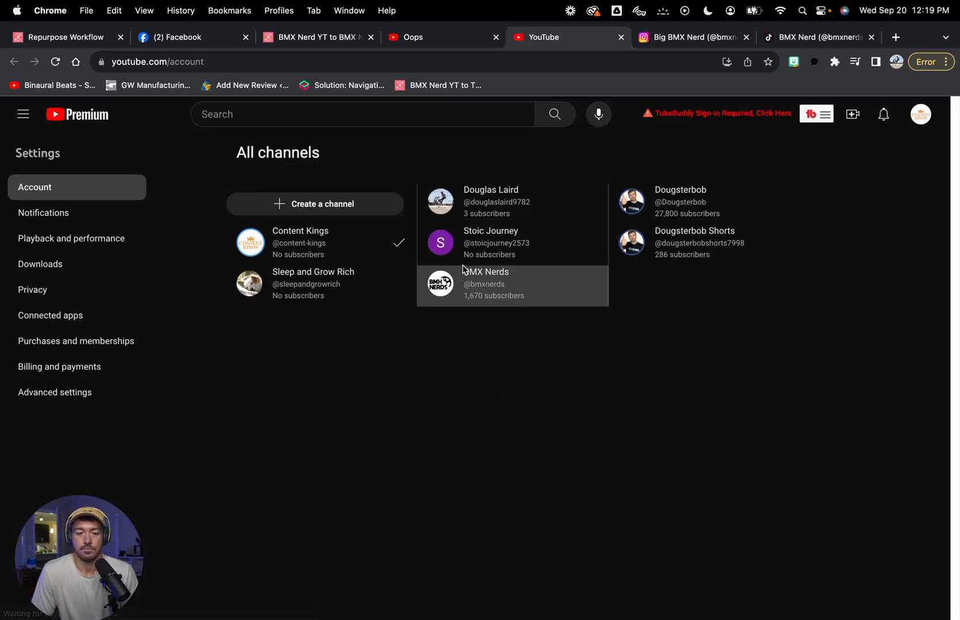
click(498, 285)
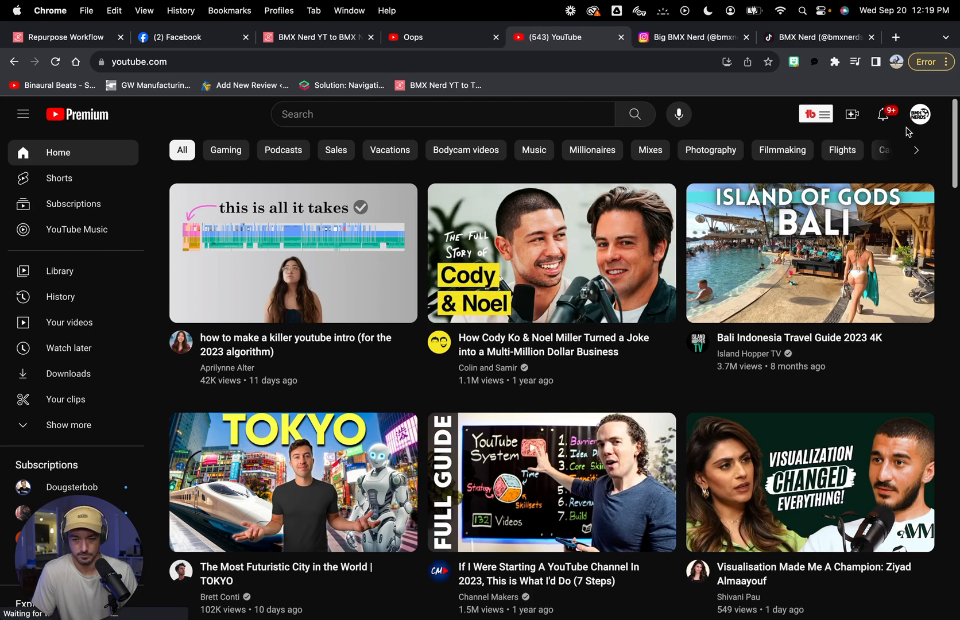
click(921, 115)
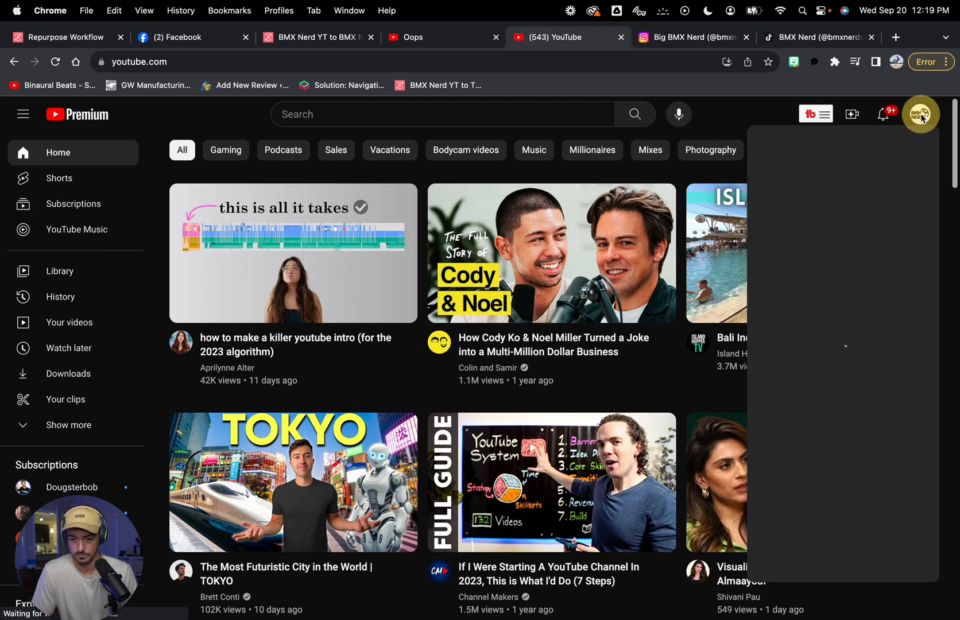
click(807, 214)
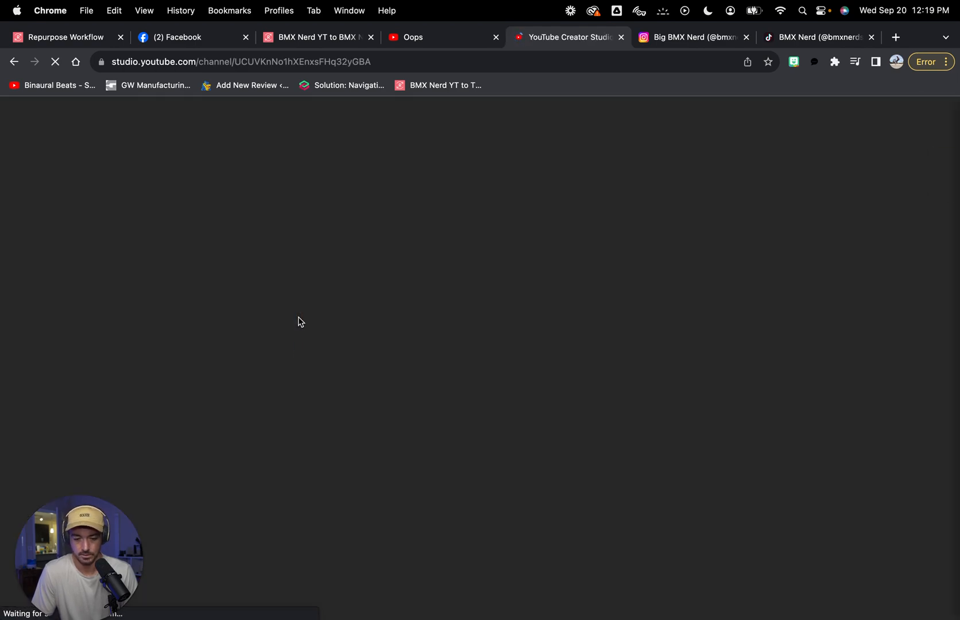
click(61, 348)
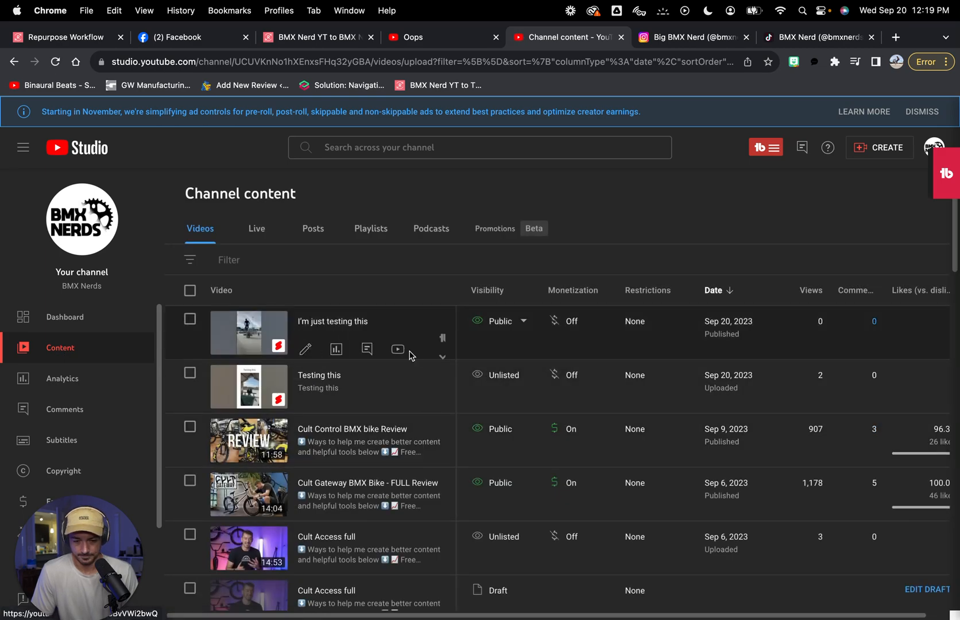
Step: Change the visibility of the "I'm just testing this" Short to Unlisted and apply it
click(522, 323)
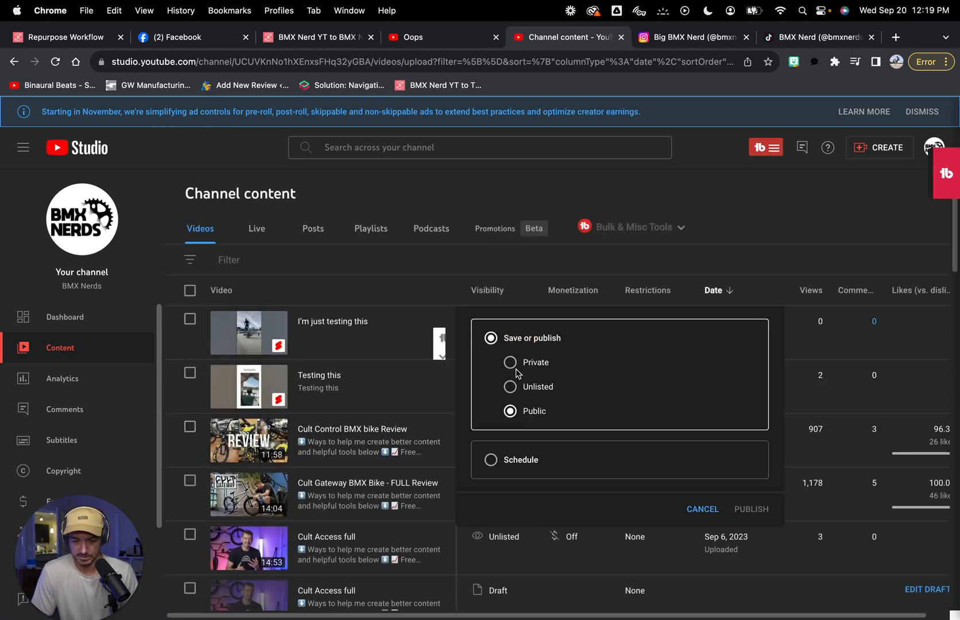
click(510, 387)
click(759, 509)
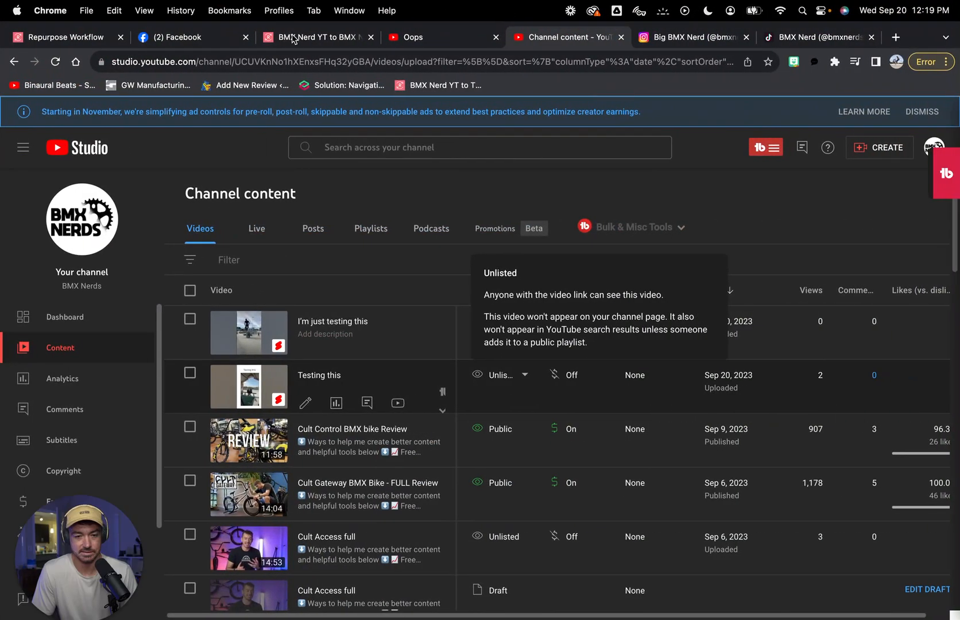
Step: Enable auto publishing for the BMX Nerd YT to BMX Nerd IG 9:16 workflow in Repurpose.io
click(293, 38)
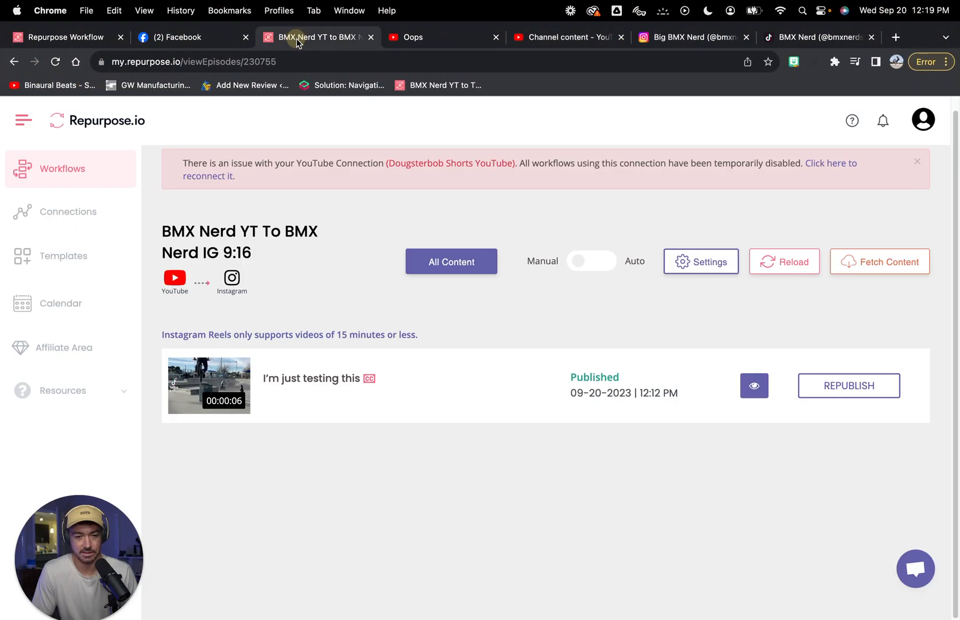
click(582, 255)
click(510, 315)
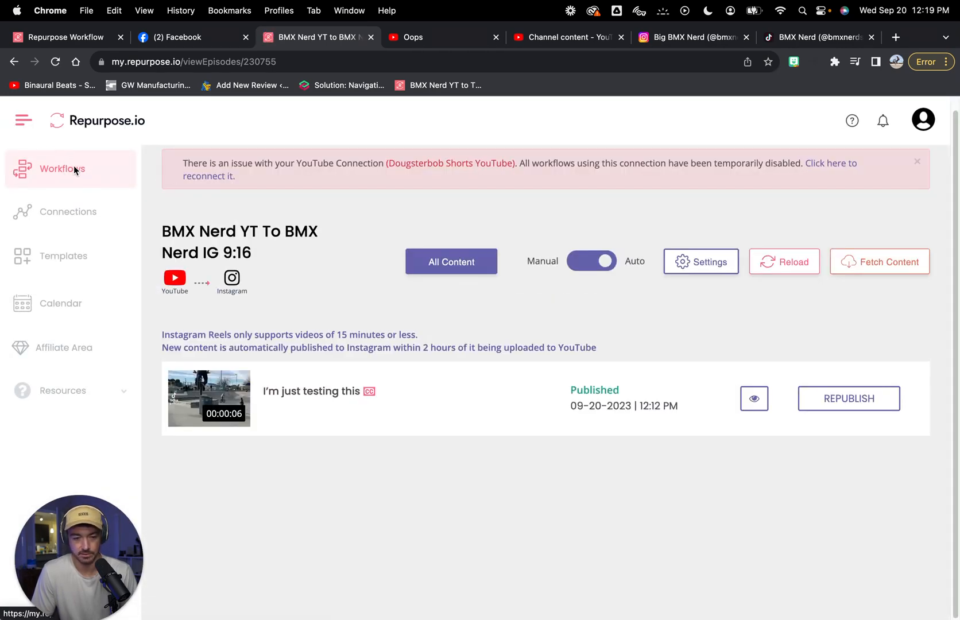
Step: Enable auto publishing for the BMX Nerd YT to BMX Nerd IG 16:9 workflow from the Workflows list
click(71, 168)
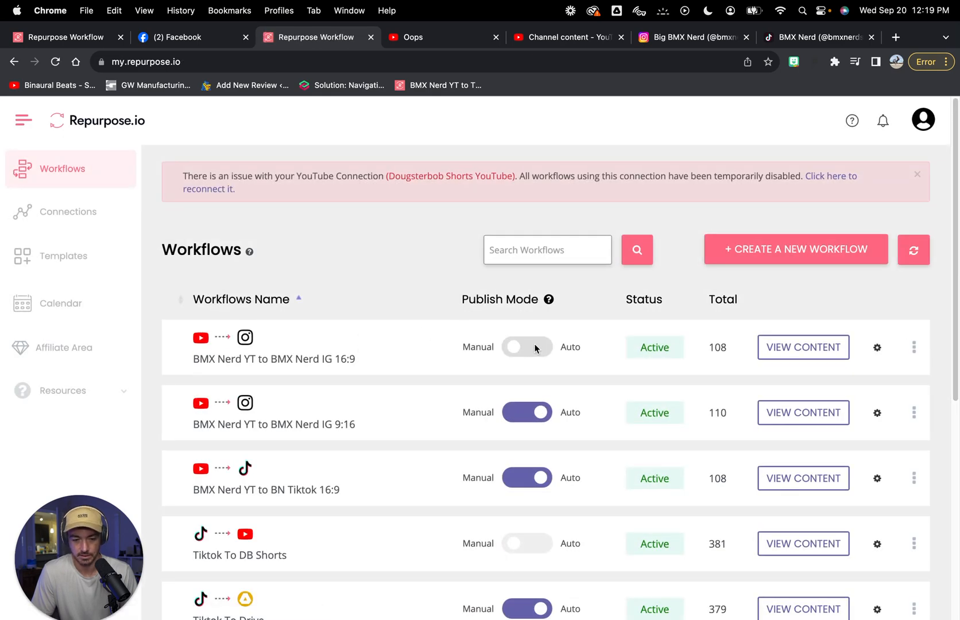
click(526, 349)
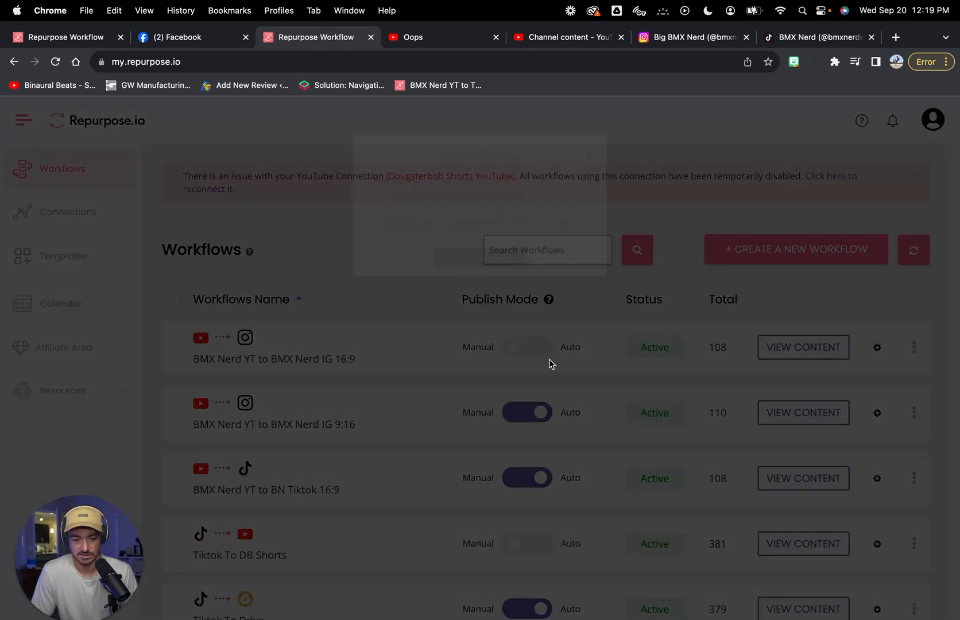
click(485, 318)
scroll(380, 394, down, 3)
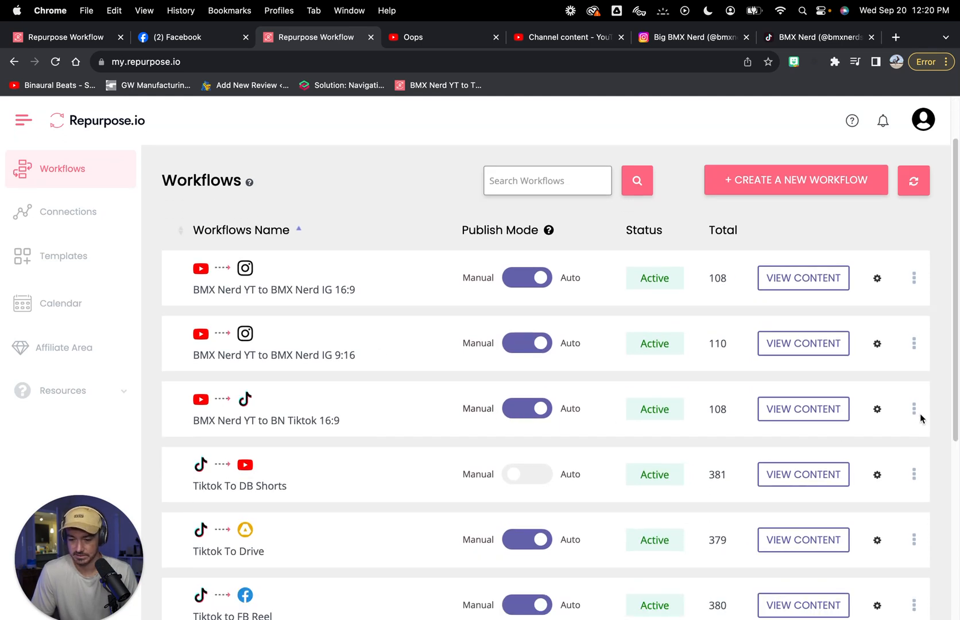
click(916, 411)
click(934, 395)
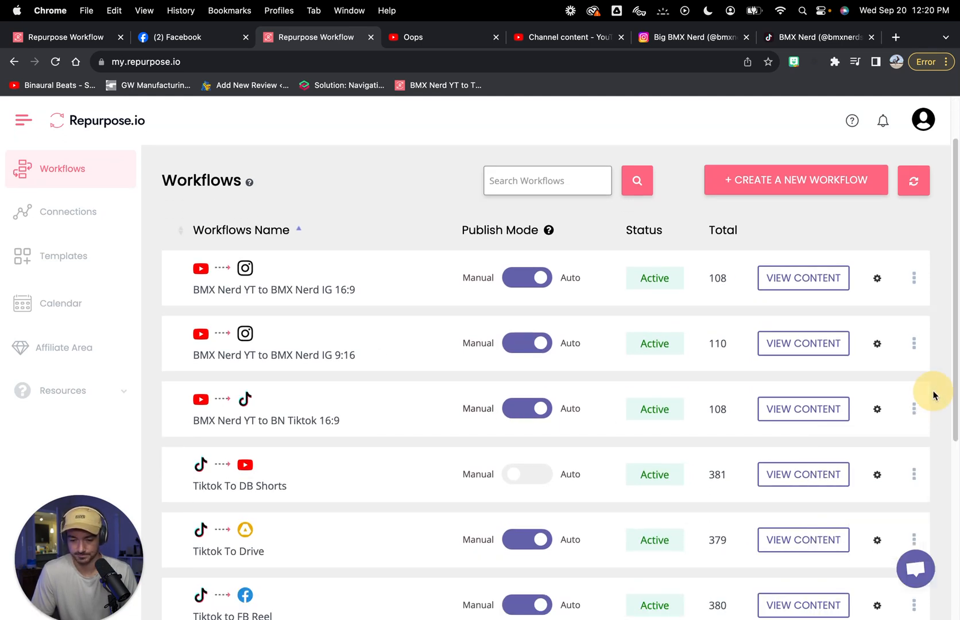
Step: Create a new workflow named "BMX Nerd YT to BN Tiktok 9:16" and proceed to its source settings
click(761, 178)
click(331, 402)
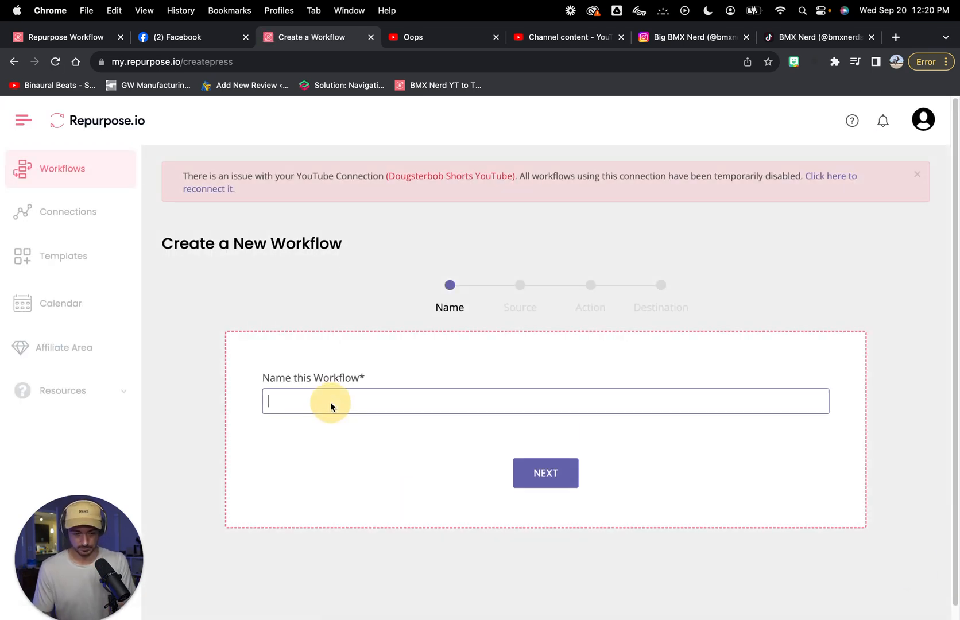
text(BMX Nerd )
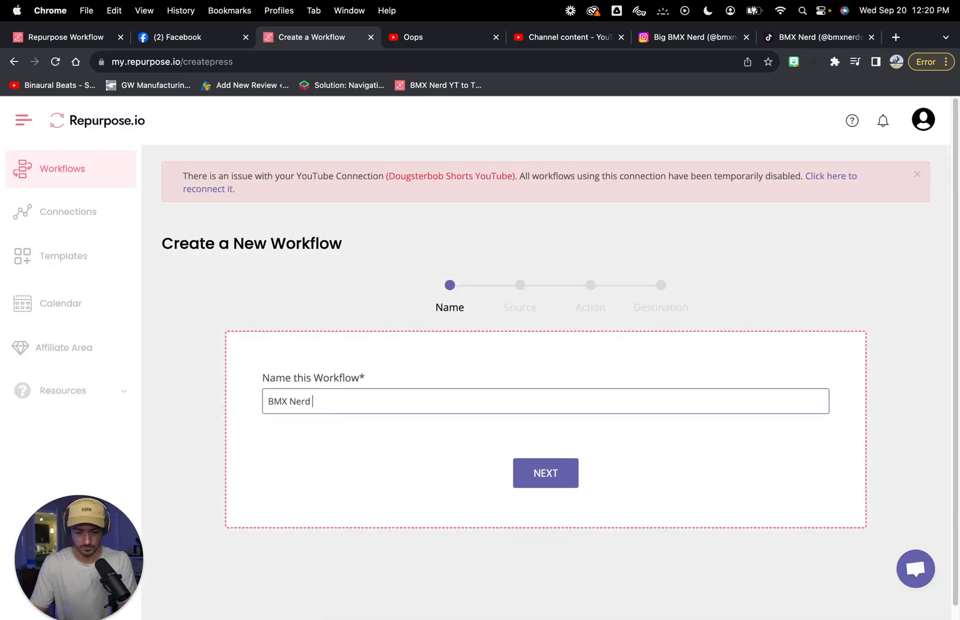
text(YT to BN Tiktok 9:16)
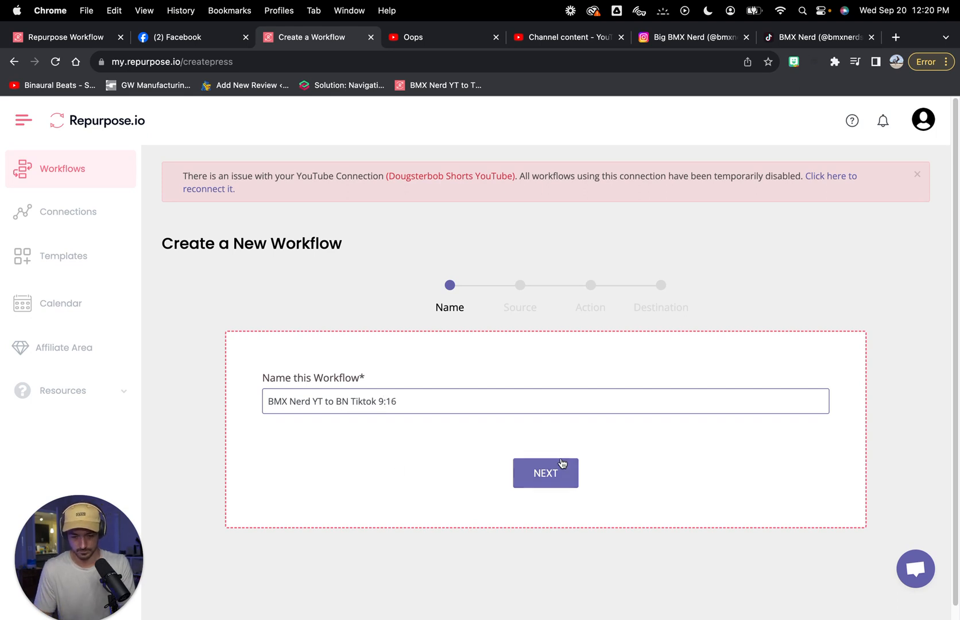
click(547, 471)
Step: Set the workflow's source to YouTube with the BMX Nerd Youtube connection, and open the YouTube video type choices
click(364, 400)
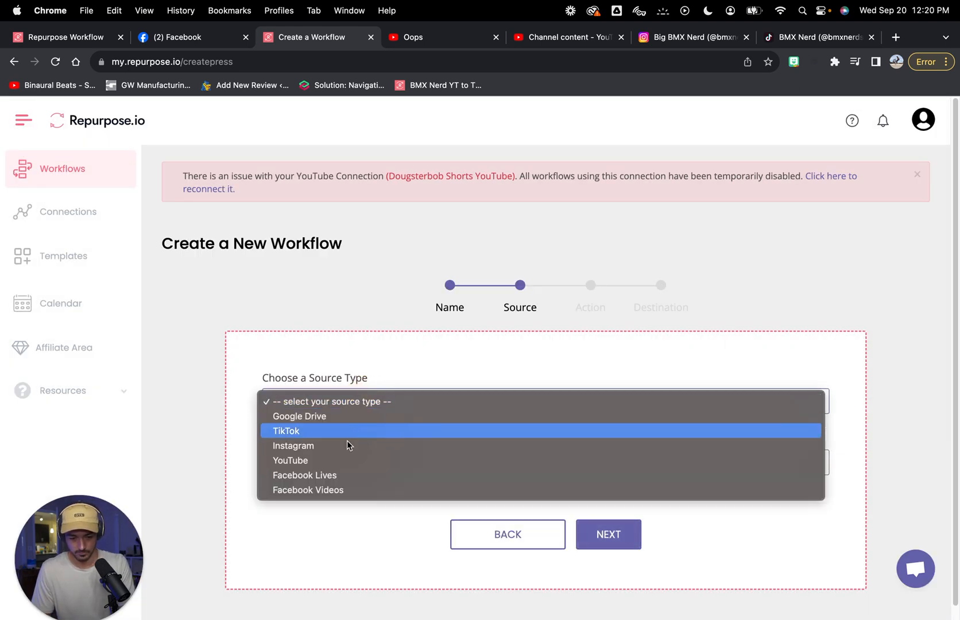
click(308, 463)
click(328, 471)
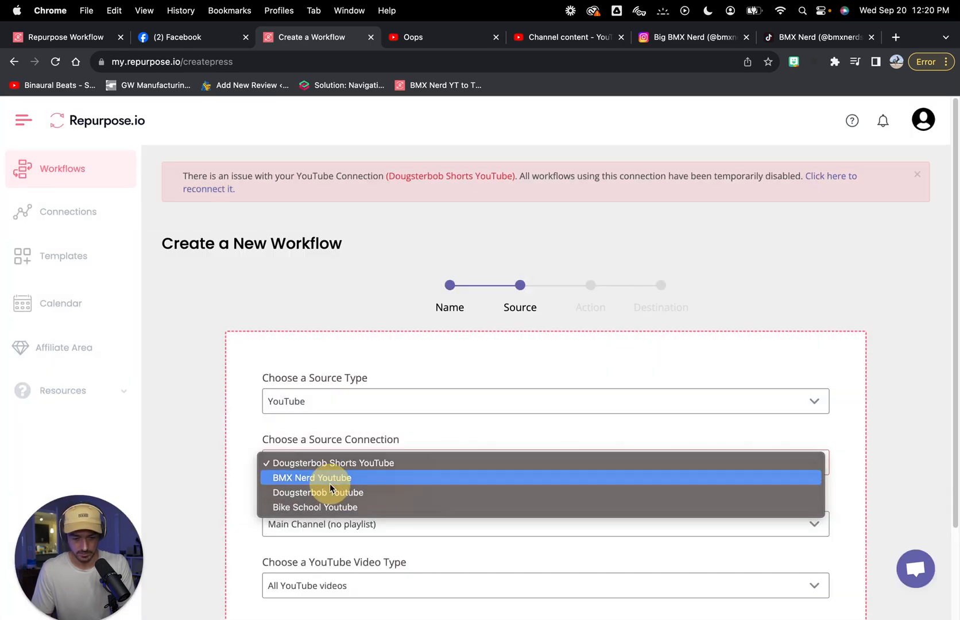
click(330, 478)
scroll(330, 534, down, 2)
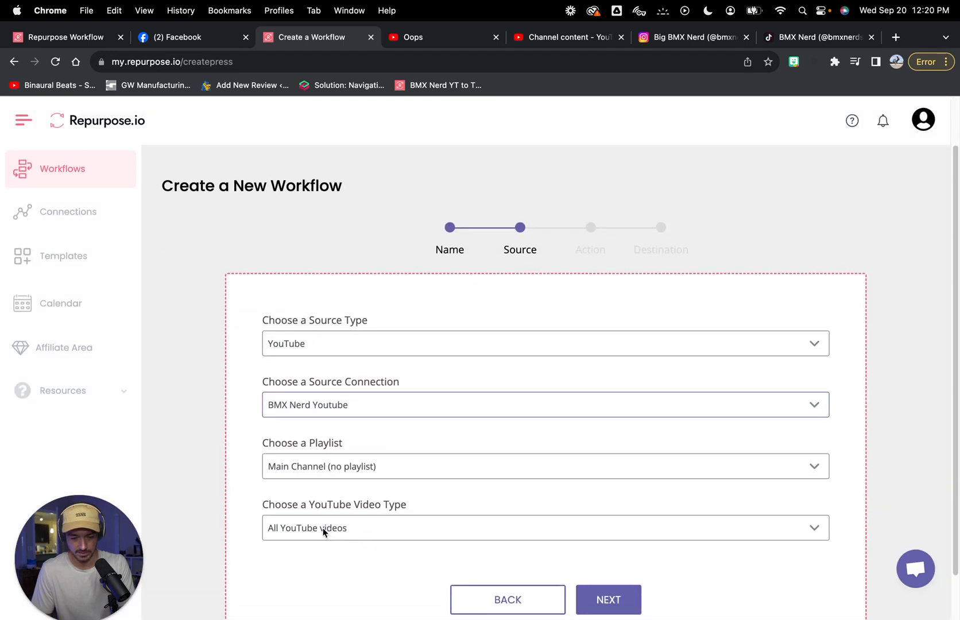
click(330, 533)
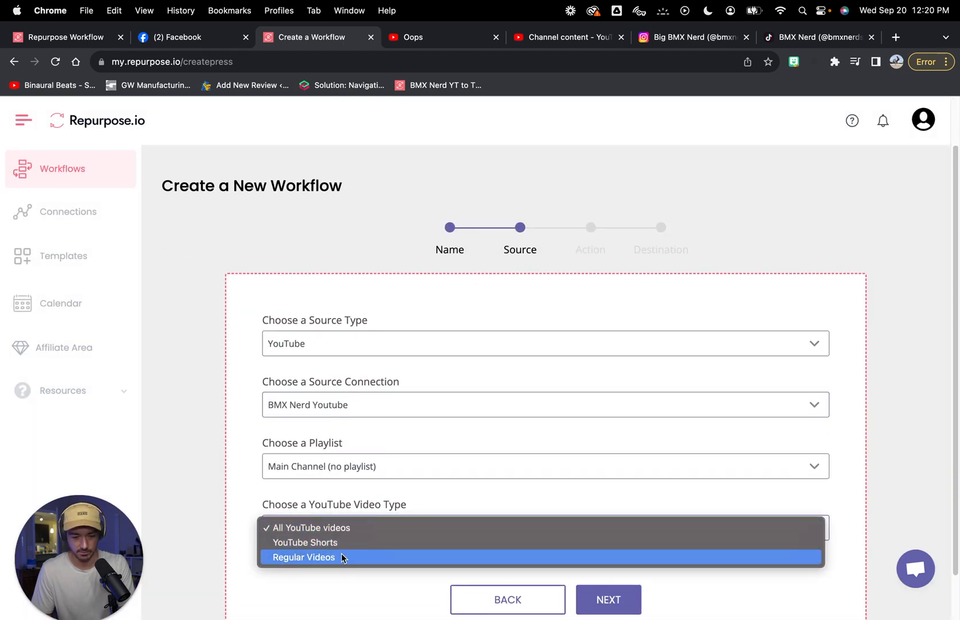
Step: Limit the workflow's source to YouTube Shorts and set its action to Upload Video with Full Video
click(339, 542)
click(615, 598)
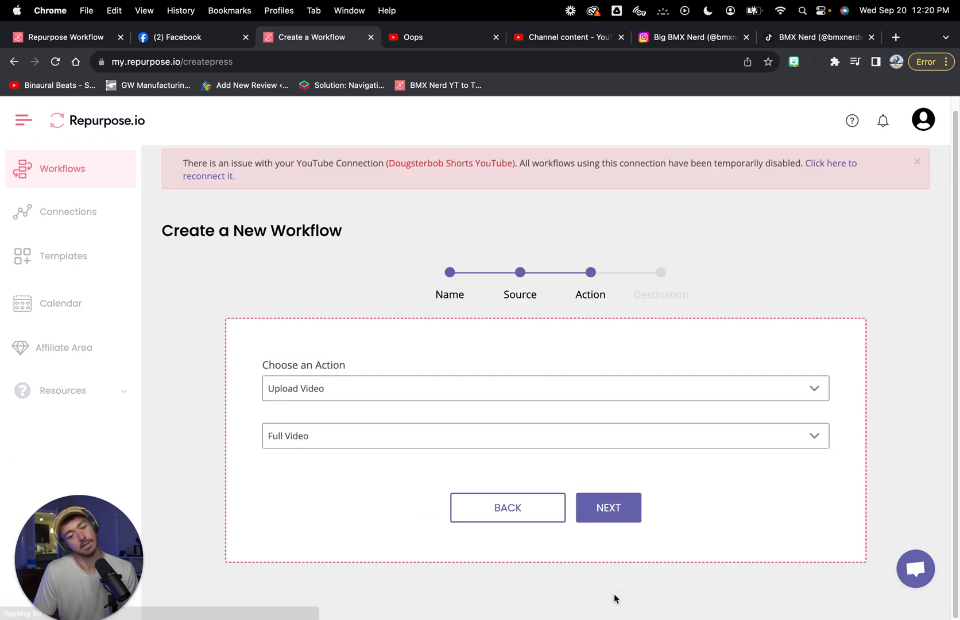
click(299, 391)
click(257, 370)
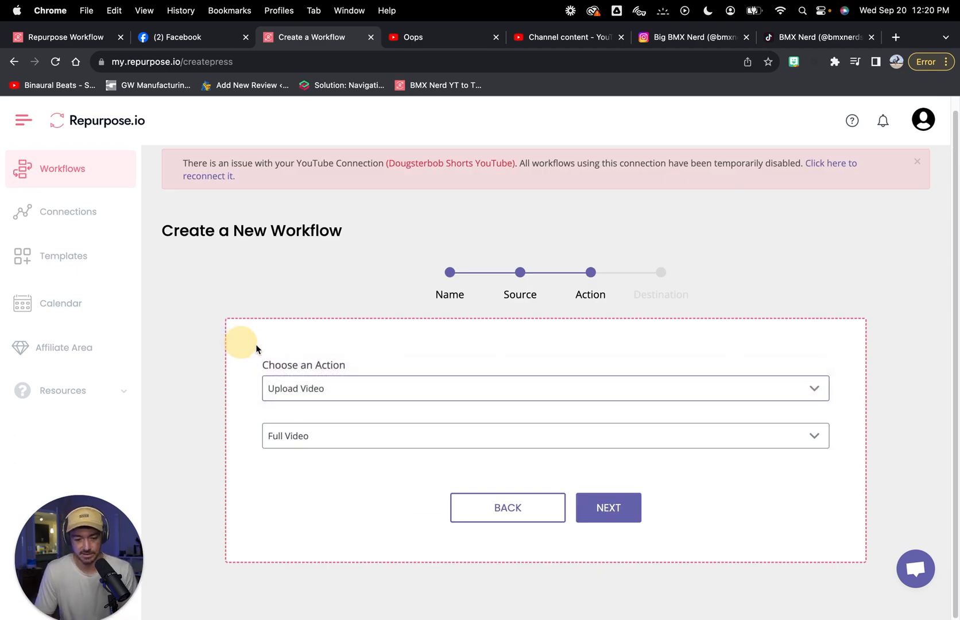
click(590, 508)
Step: Choose BMX Nerd Tiktok as the destination connection and finish creating the workflow
click(324, 382)
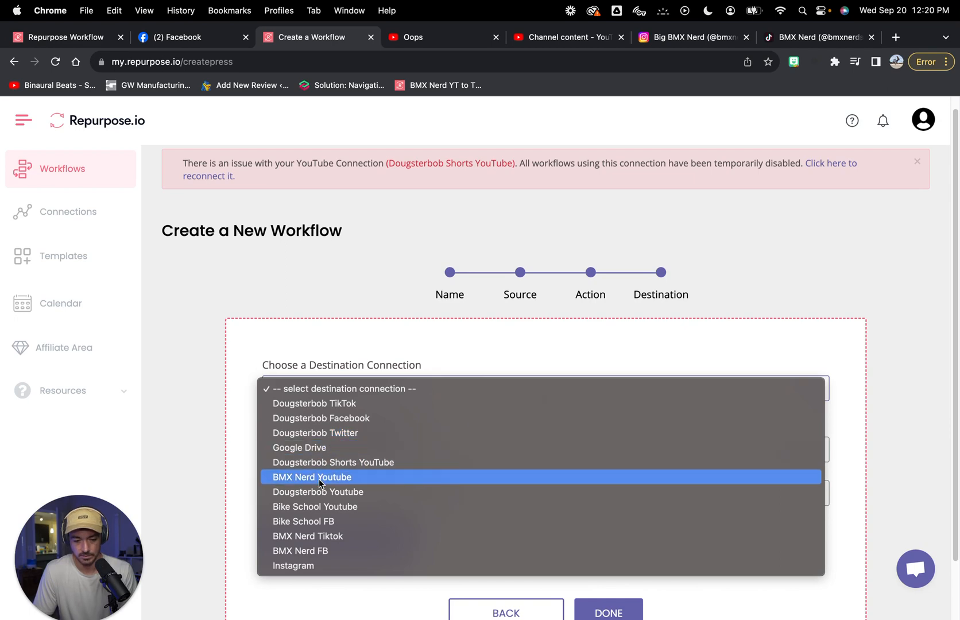
click(328, 538)
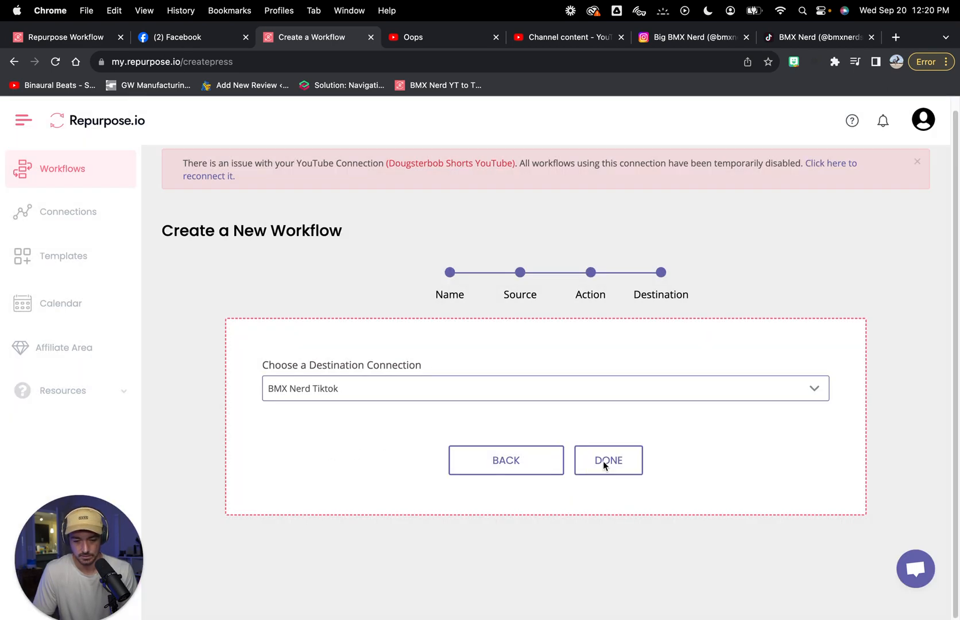
click(608, 462)
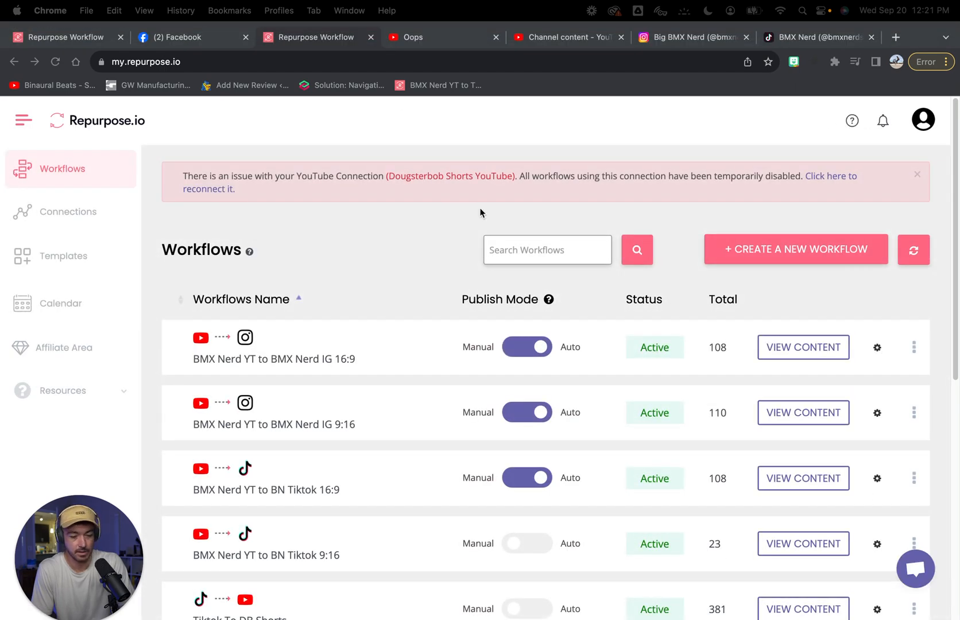
Step: Review the video settings of the BMX Nerd YT to BN Tiktok 16:9 workflow
click(364, 241)
scroll(376, 462, down, 3)
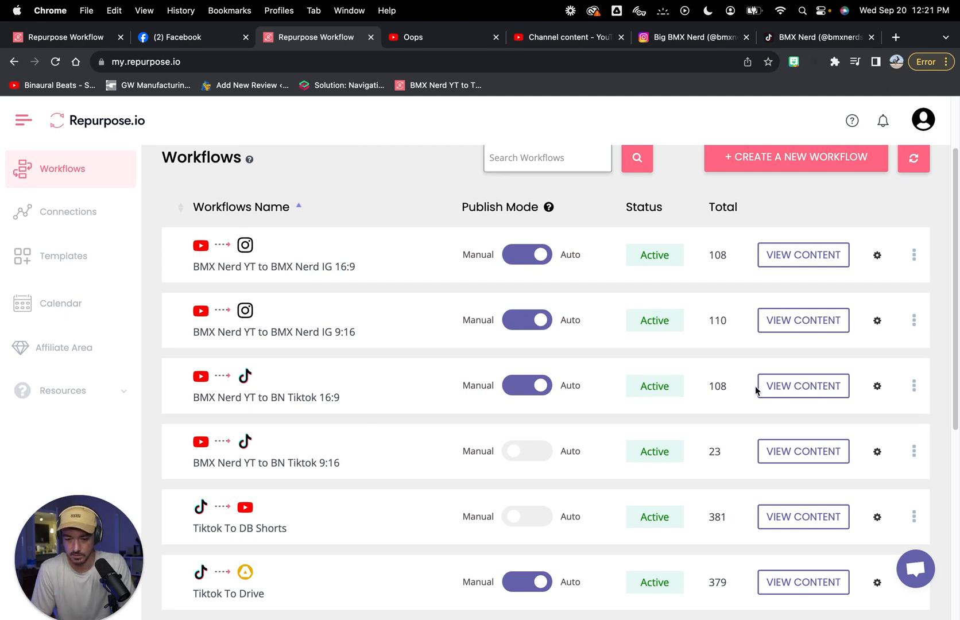
click(877, 386)
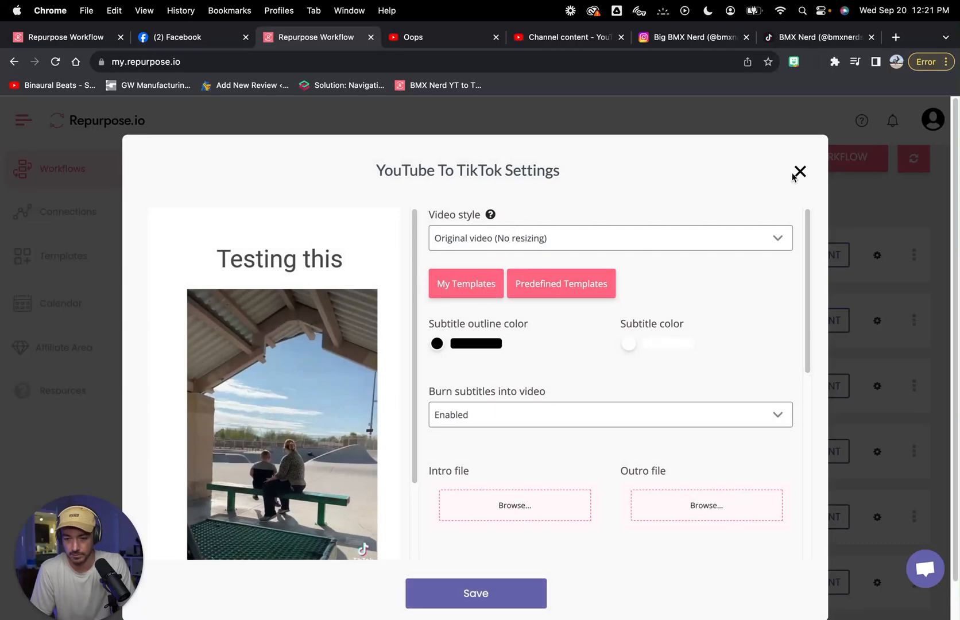
click(797, 173)
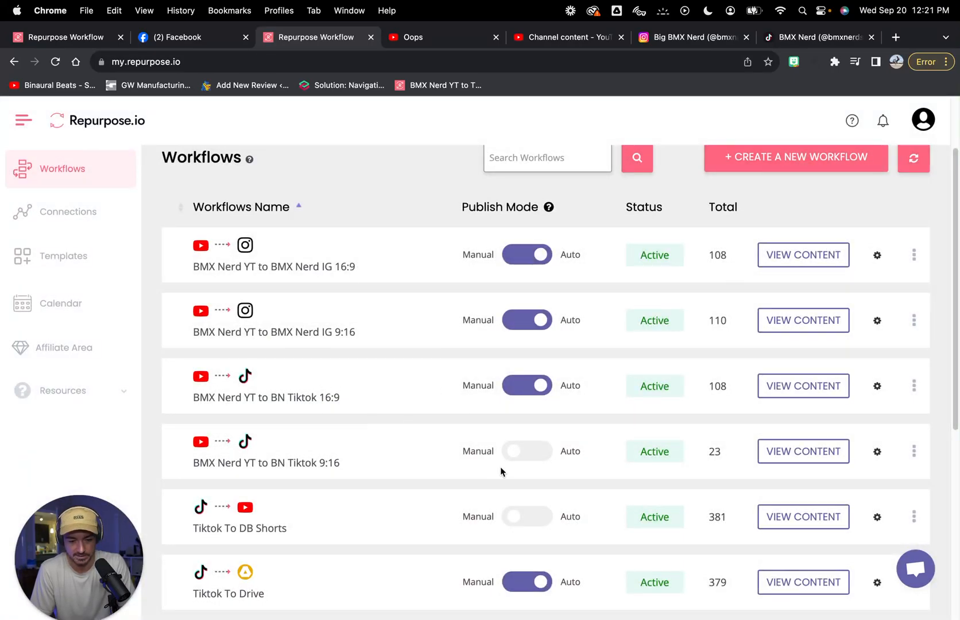
Step: Enable auto publishing as soon as possible for the BMX Nerd YT to BN Tiktok 9:16 workflow and save it with the Tiktok to FB template
click(534, 451)
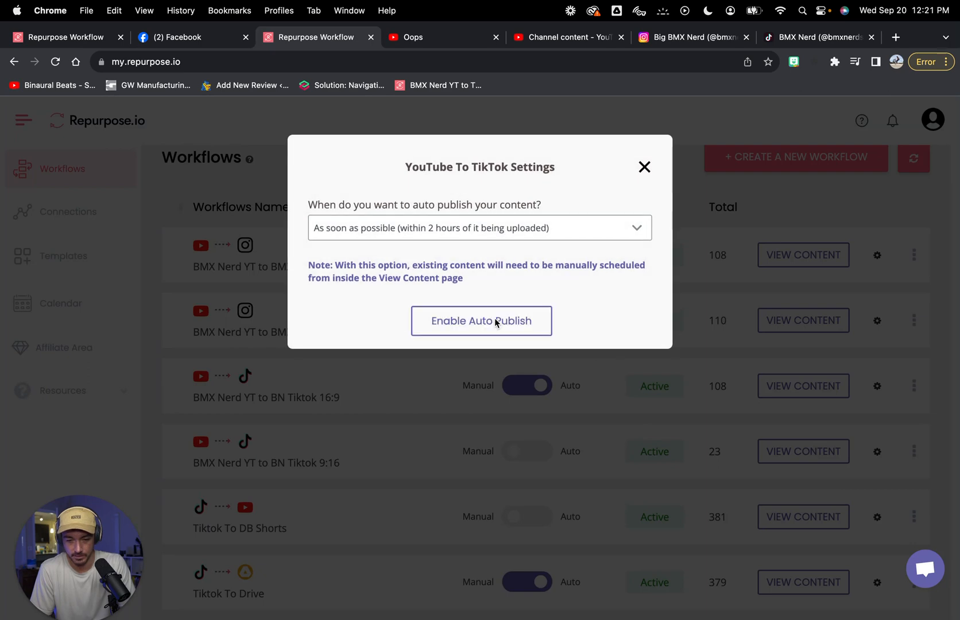
click(495, 321)
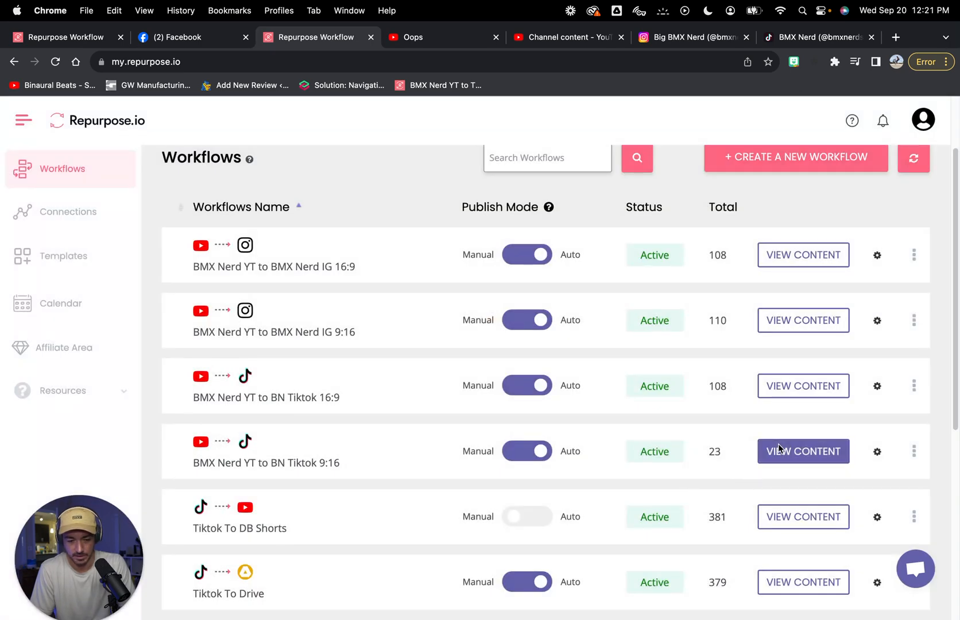
click(878, 452)
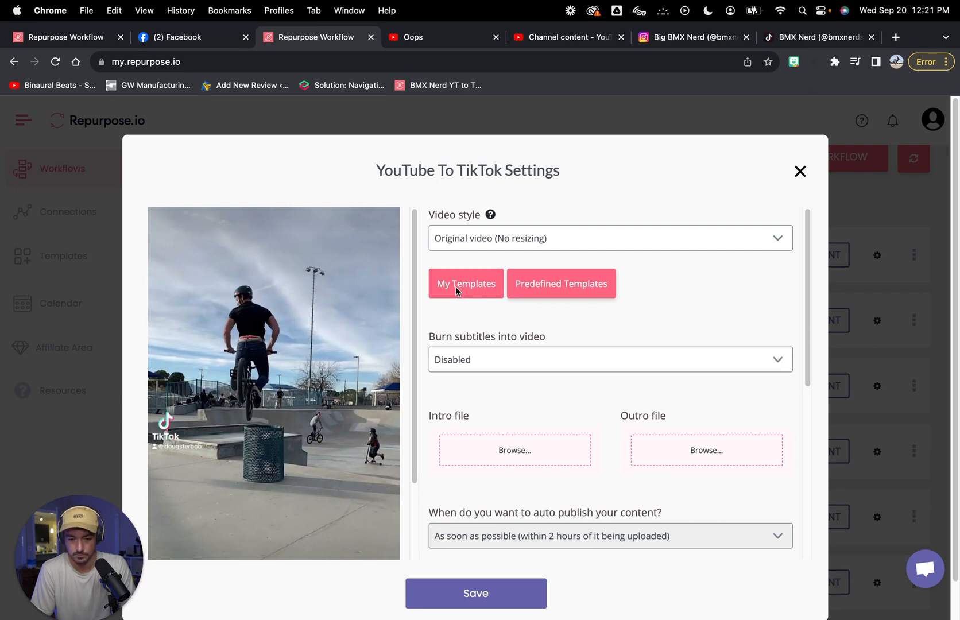
click(457, 287)
click(606, 285)
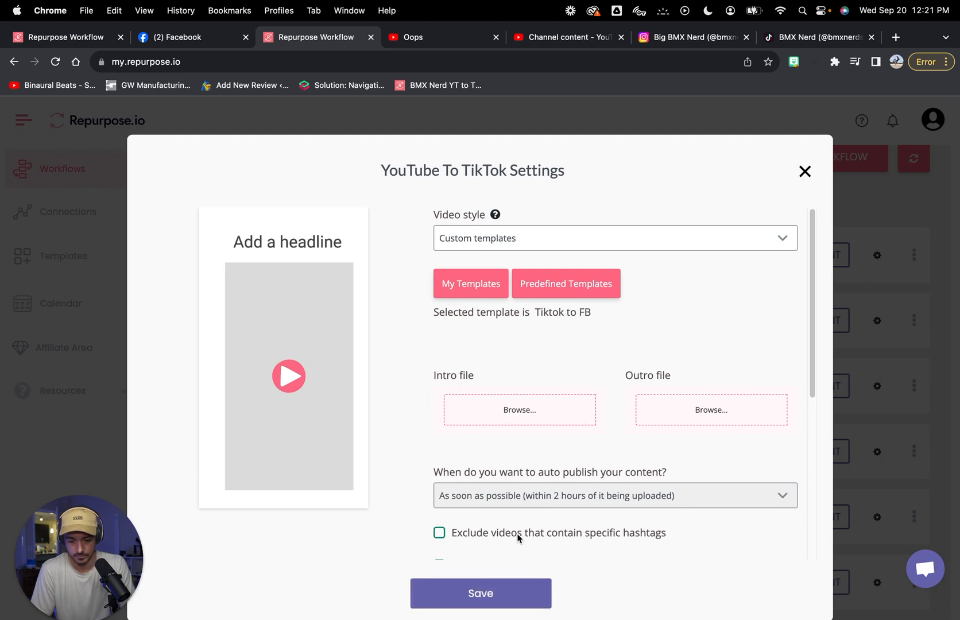
scroll(514, 540, down, 3)
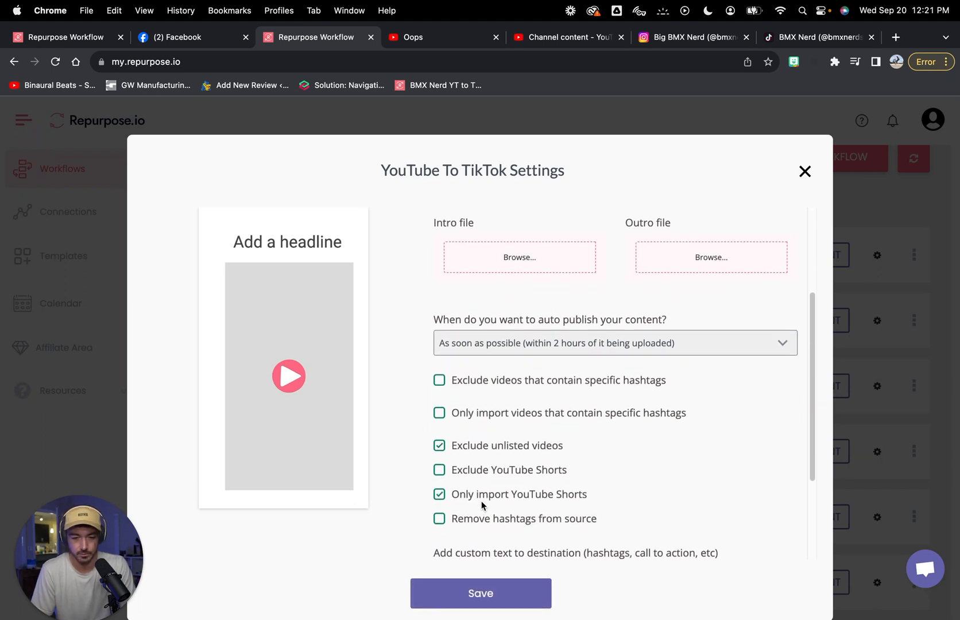
click(474, 595)
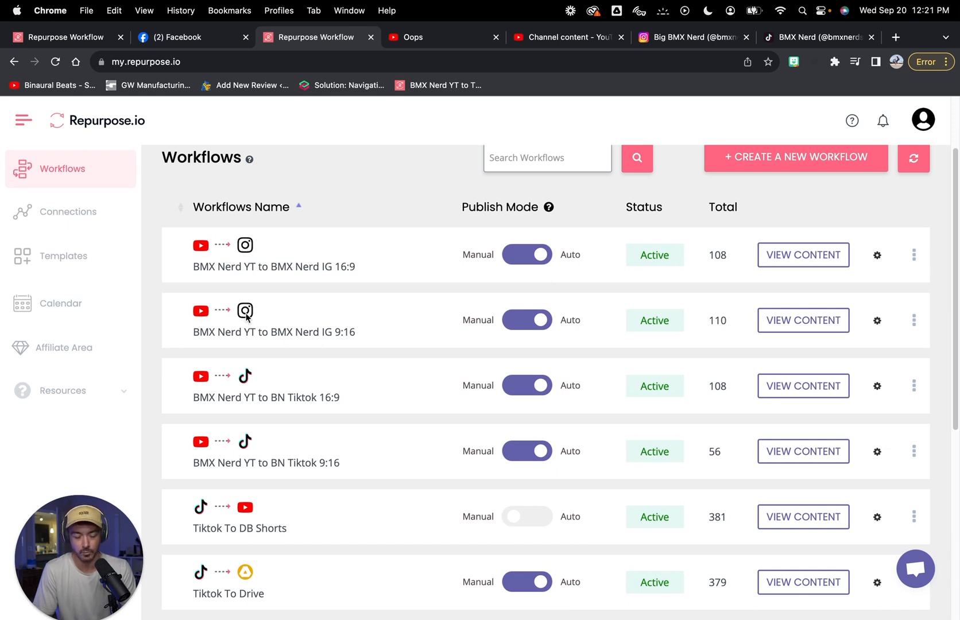
scroll(251, 442, down, 2)
scroll(251, 442, up, 3)
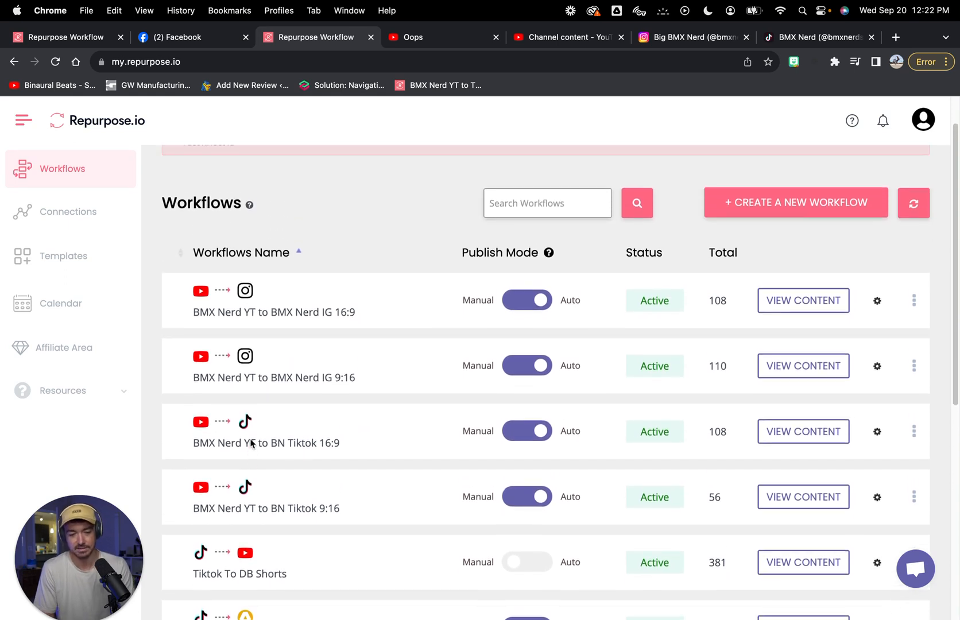
scroll(251, 442, down, 1)
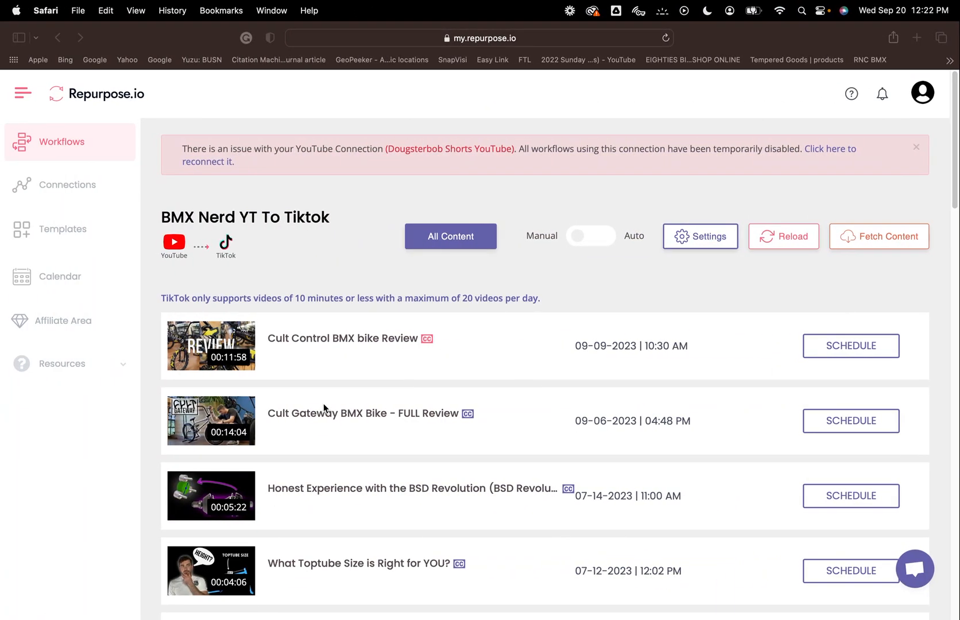
Step: Switch to the Keynote diagram and recolour the arrows from YT to 9:16 Tiktok and to 16:9 Tiktok red
key(ctrl+Right)
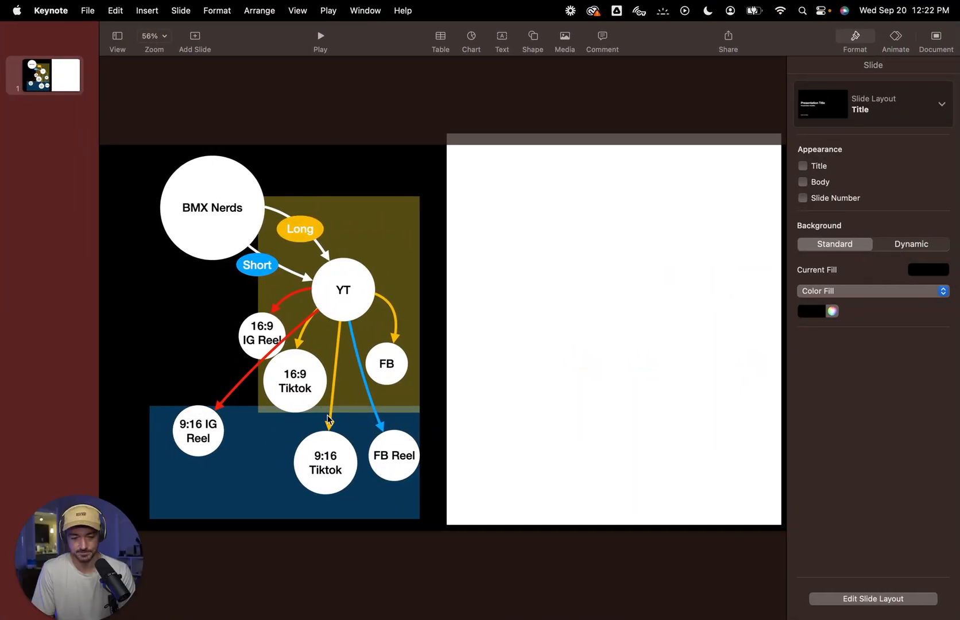
click(329, 420)
click(874, 244)
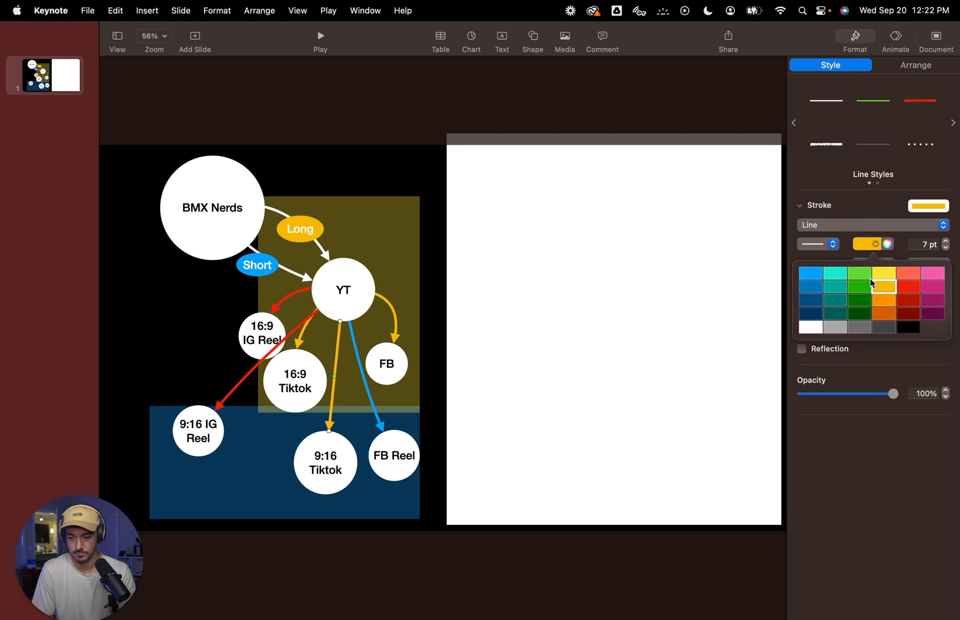
click(909, 285)
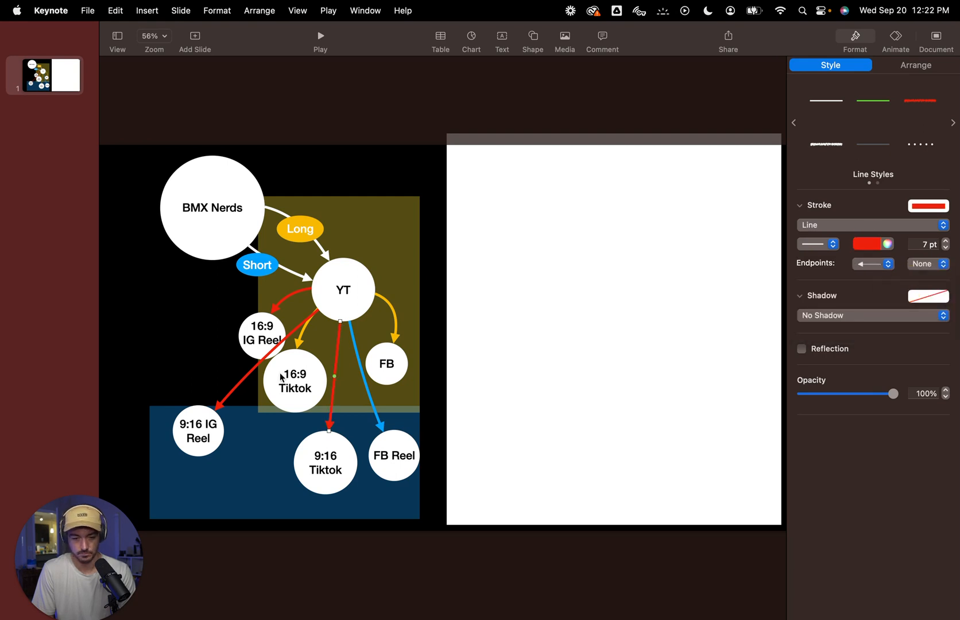
click(301, 345)
click(874, 244)
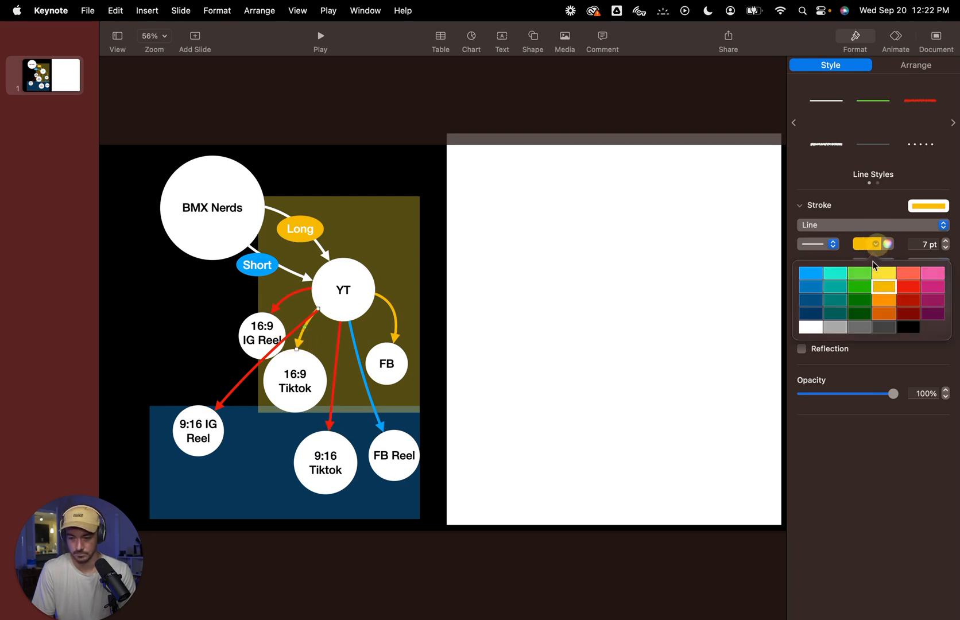
click(909, 285)
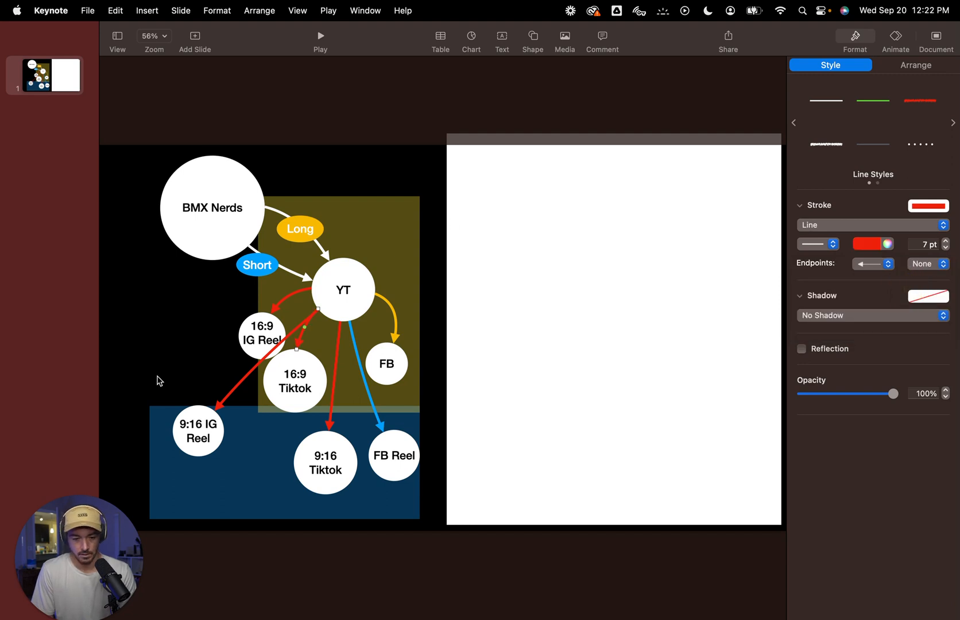
click(144, 354)
click(386, 373)
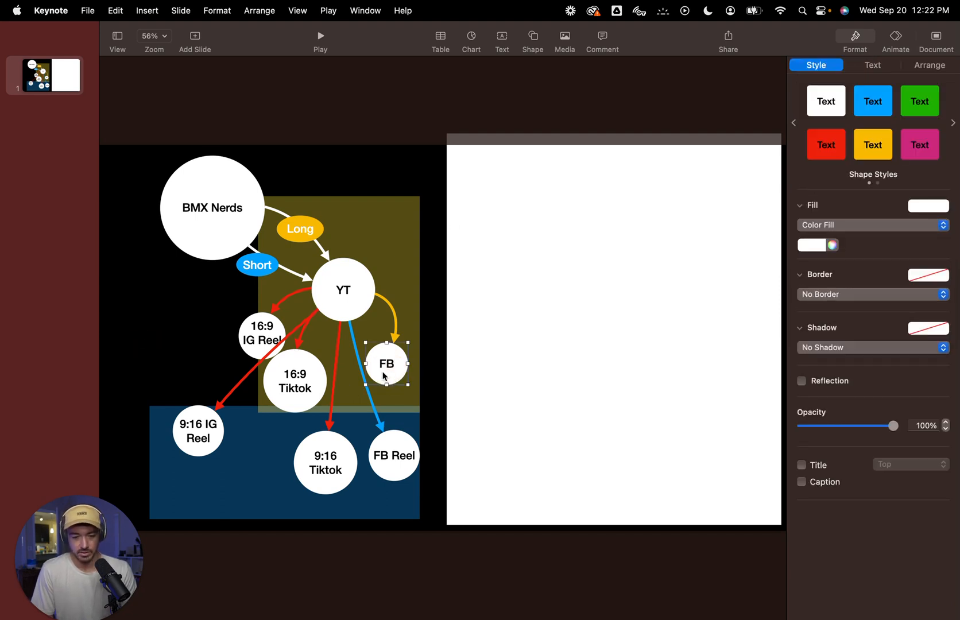
click(369, 400)
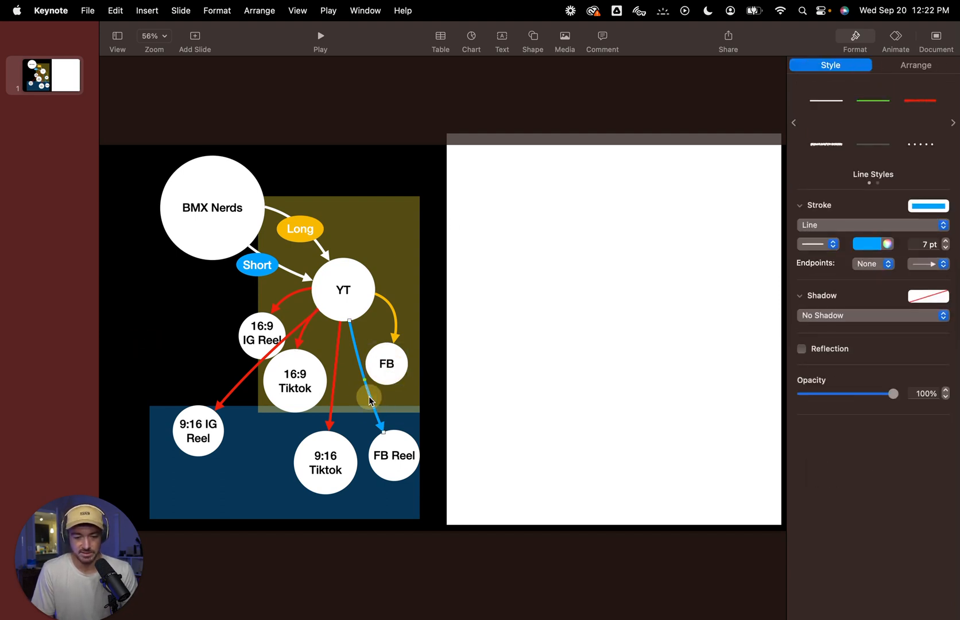
click(178, 359)
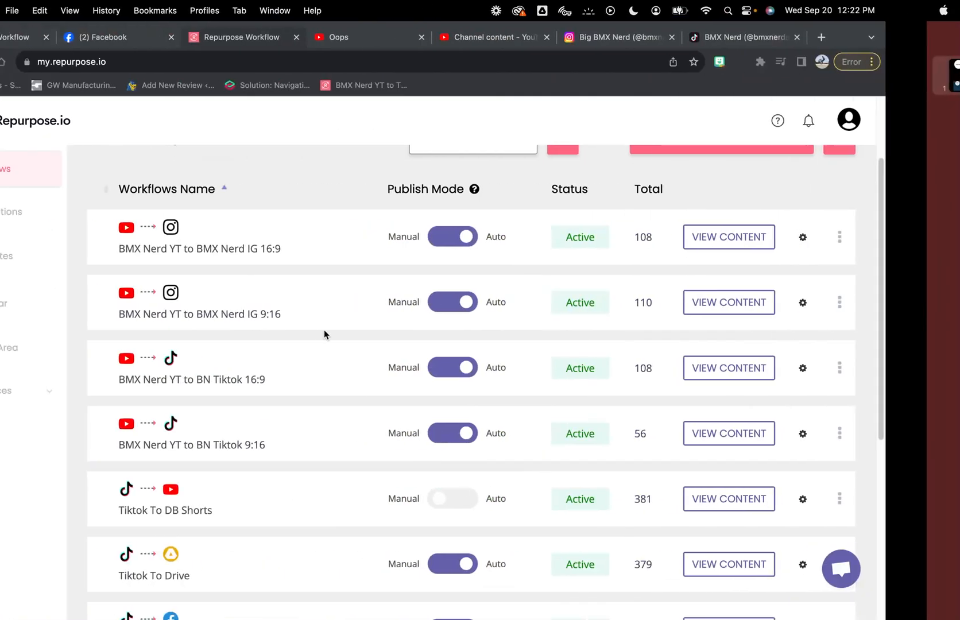
scroll(344, 345, down, 2)
scroll(405, 160, up, 4)
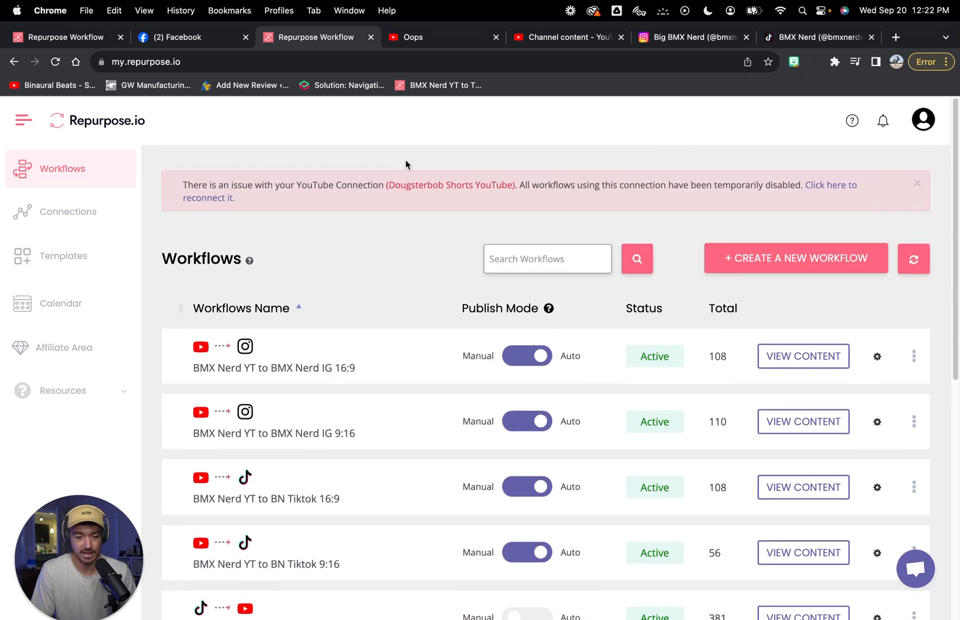
scroll(405, 160, down, 7)
scroll(405, 159, up, 6)
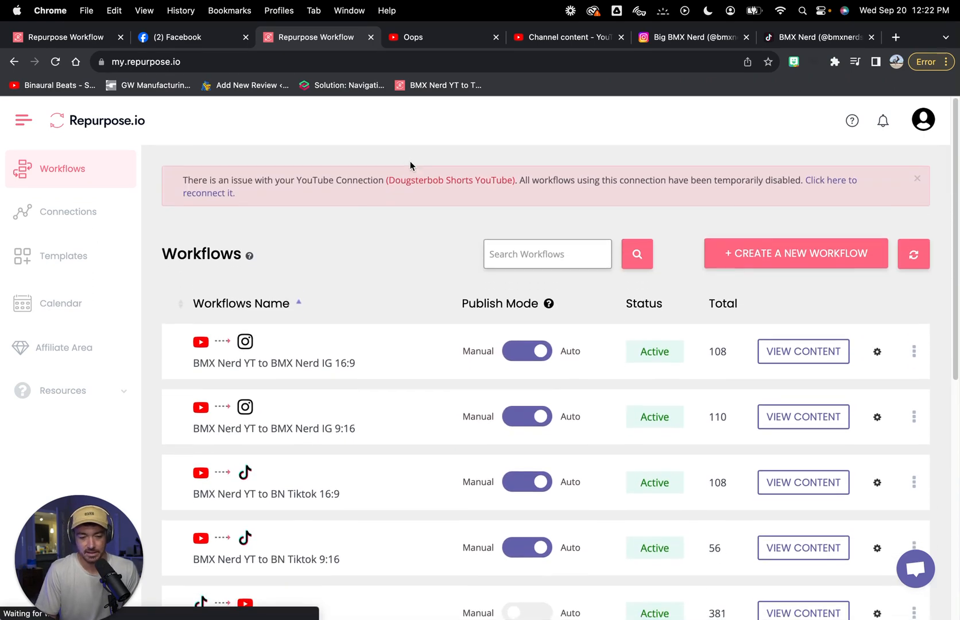
Step: Start a new workflow named BMX Nerd YT and continue to its source settings
click(788, 255)
click(336, 390)
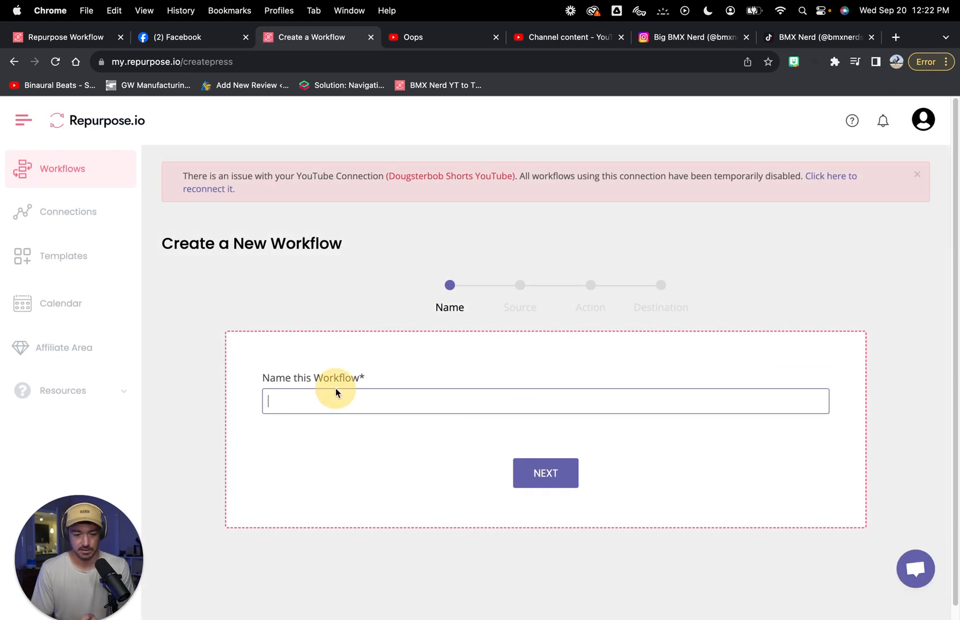
text(BMX Nerd YT)
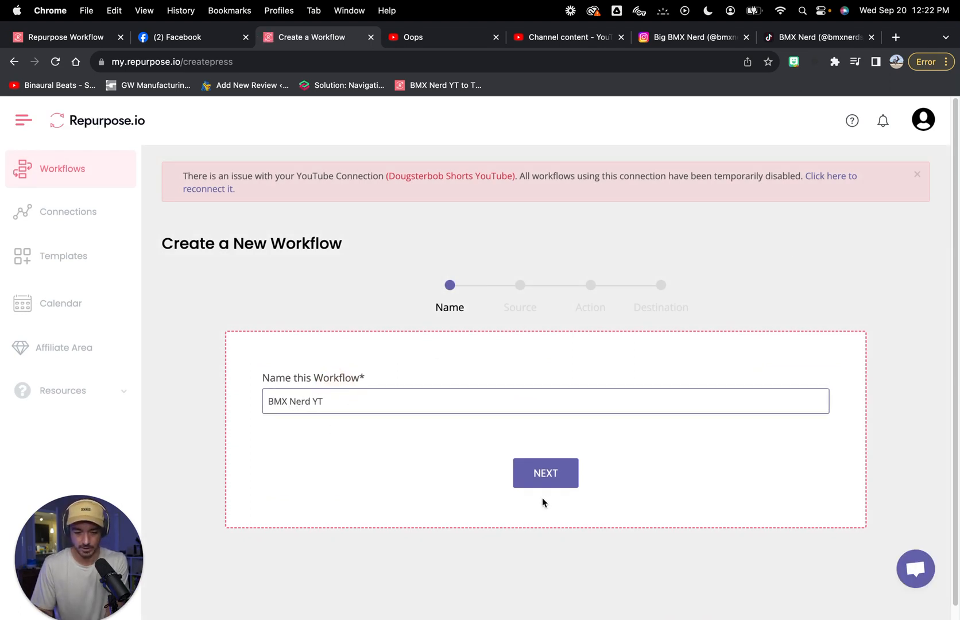
click(541, 472)
Step: Set the new workflow's source type to YouTube with BMX Nerd Youtube as the source connection
click(350, 402)
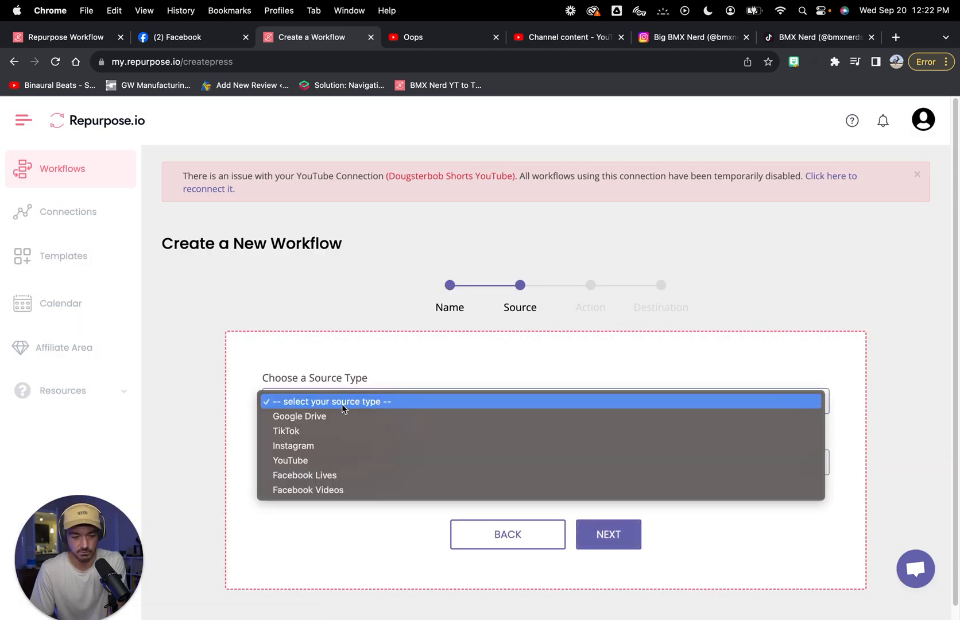
click(337, 461)
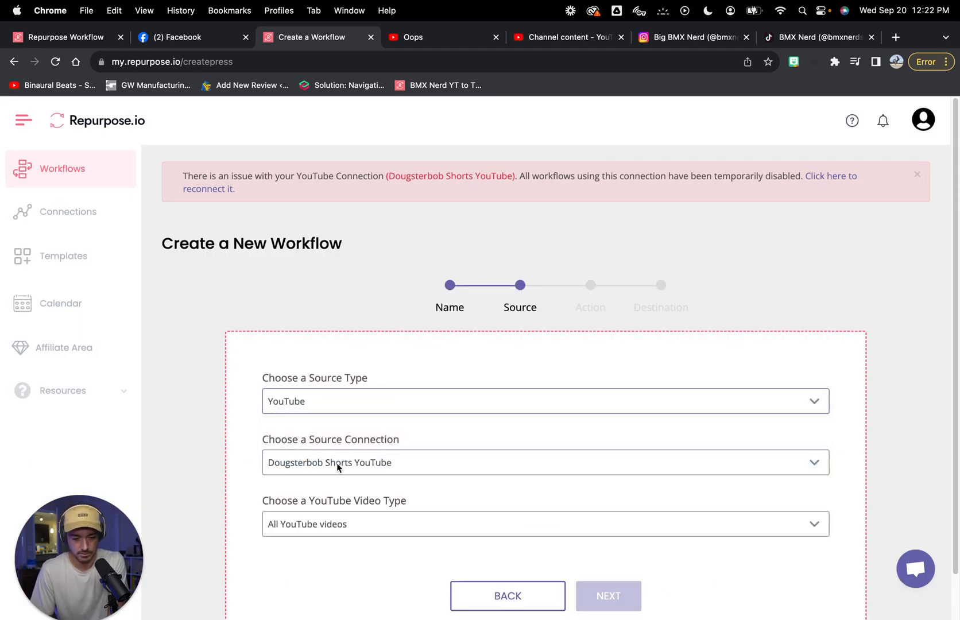
click(339, 465)
click(339, 469)
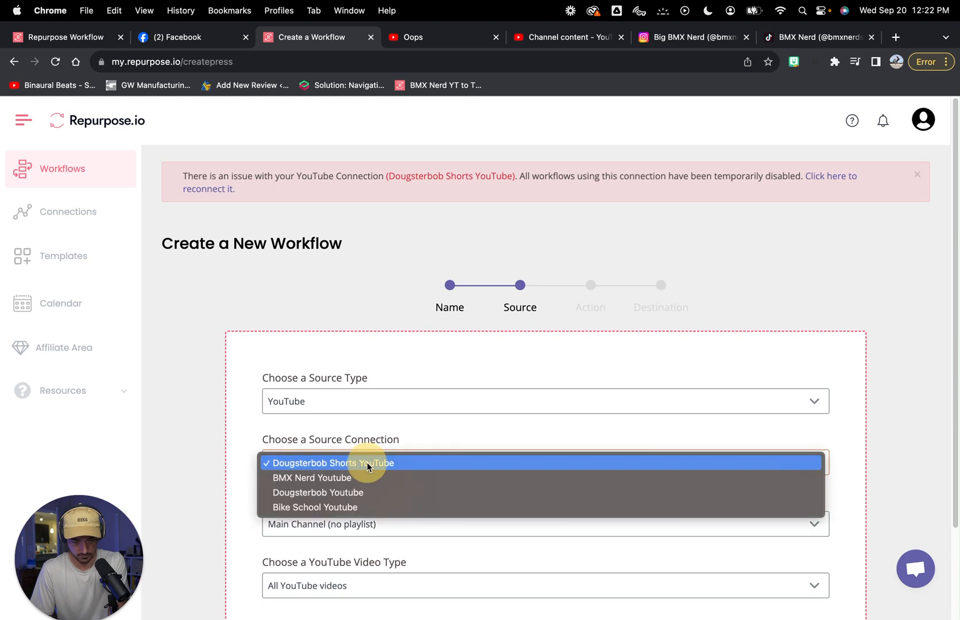
click(337, 479)
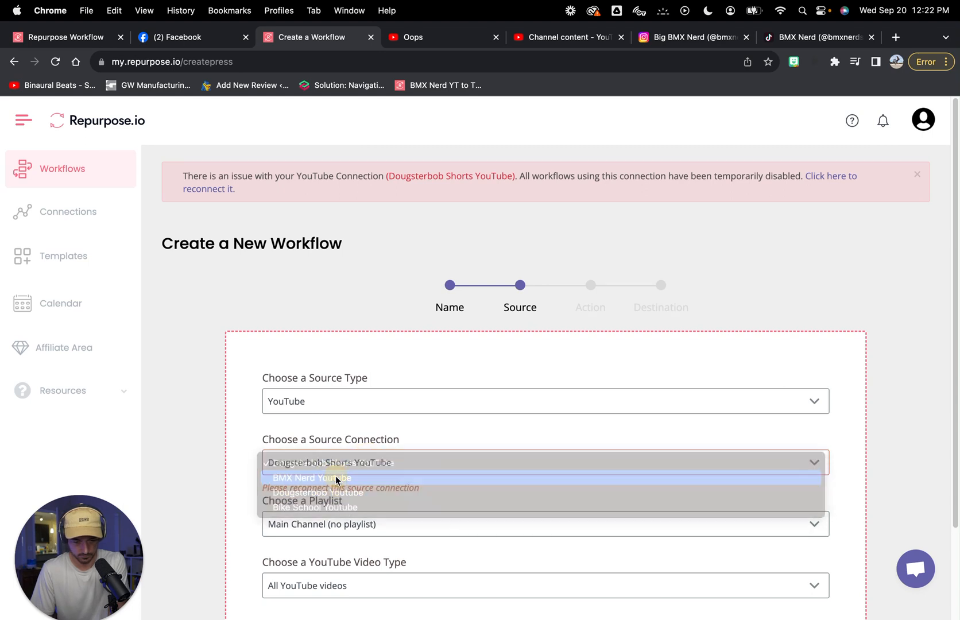
Step: Set the new workflow's YouTube video type to Regular Videos
scroll(320, 524, down, 2)
click(330, 514)
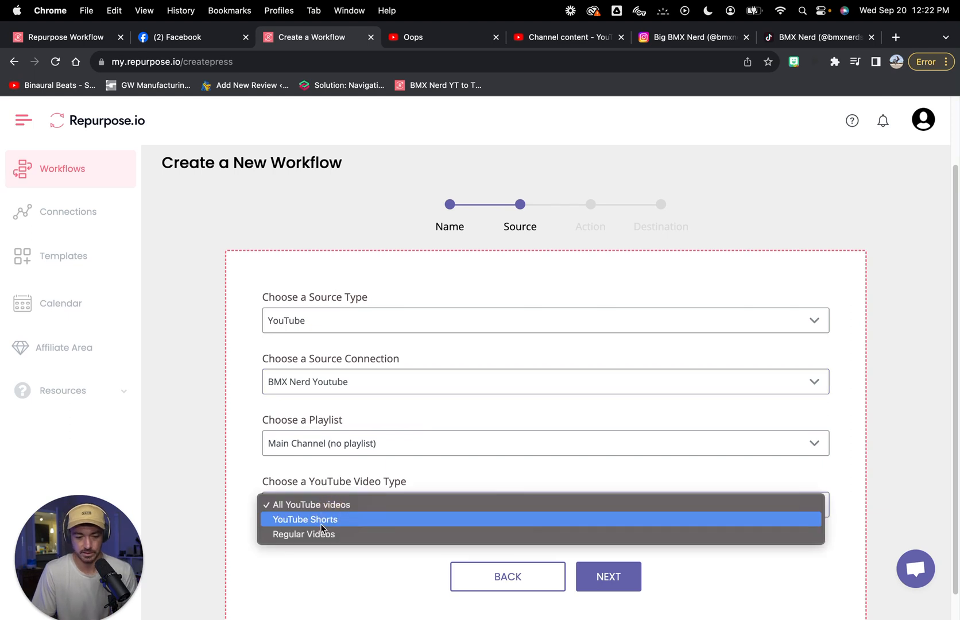
click(324, 520)
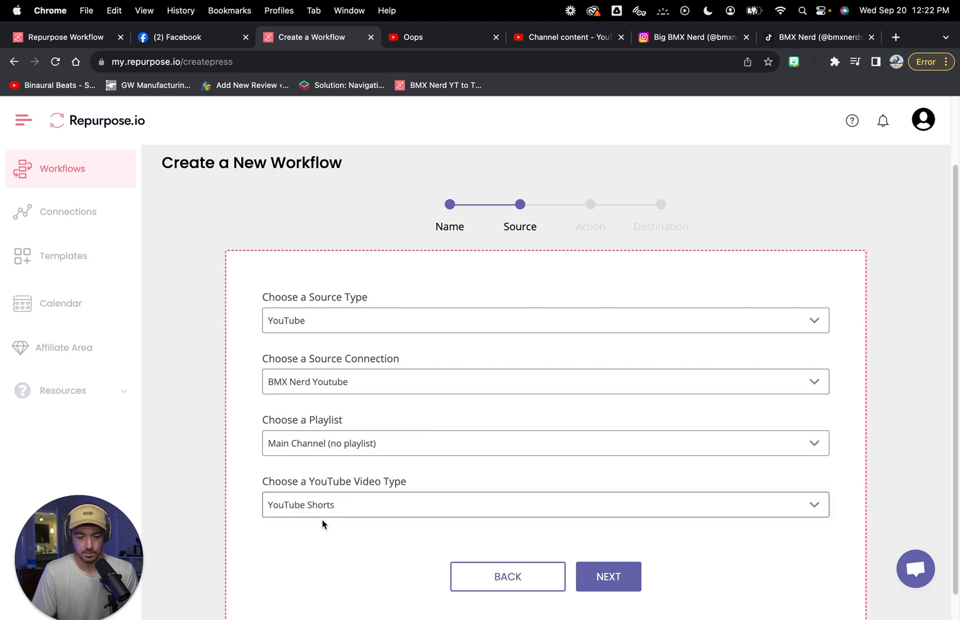
click(327, 509)
click(323, 518)
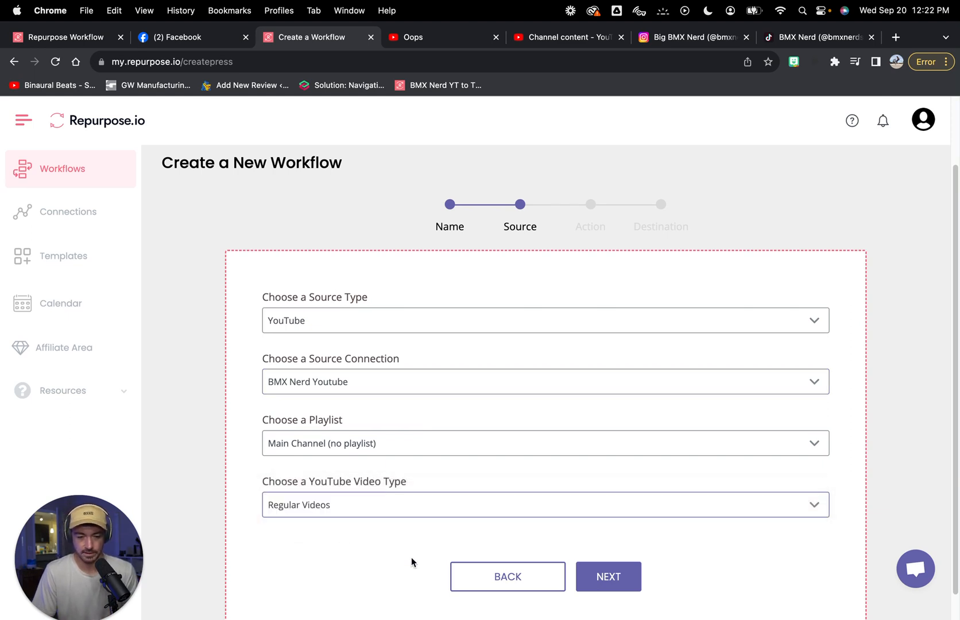
Step: Return to the name stage, rename the workflow BMX Nerd YT to BN FB 16:9 and continue to its source settings
scroll(418, 569, up, 2)
scroll(516, 364, down, 2)
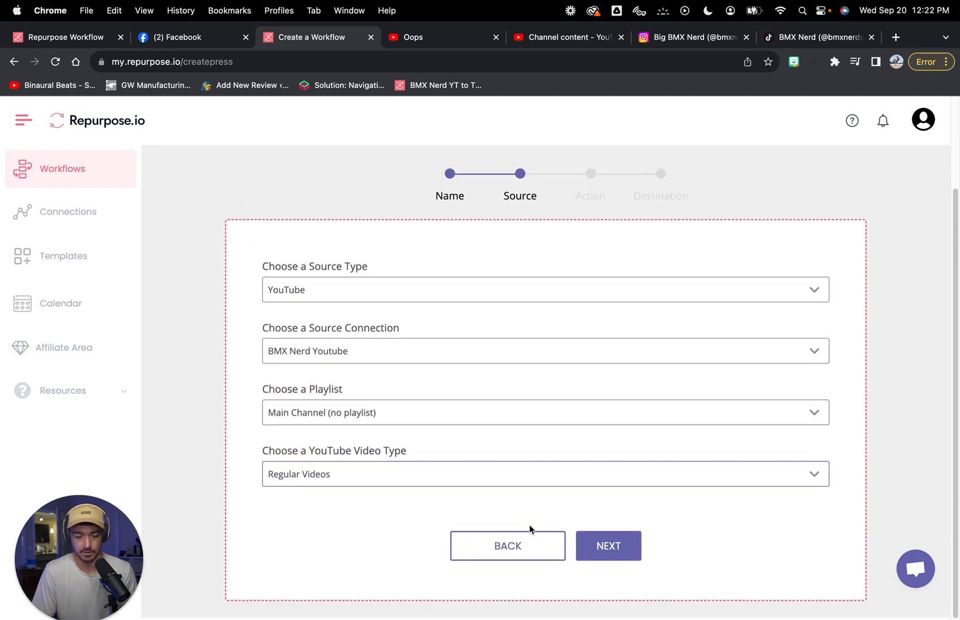
click(525, 544)
click(361, 390)
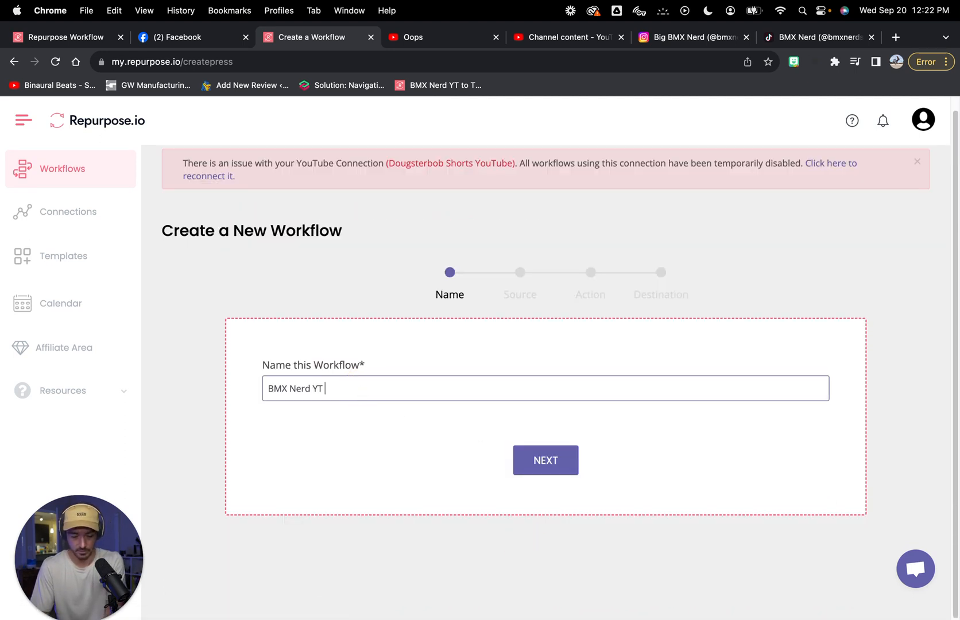
text(to BN FB)
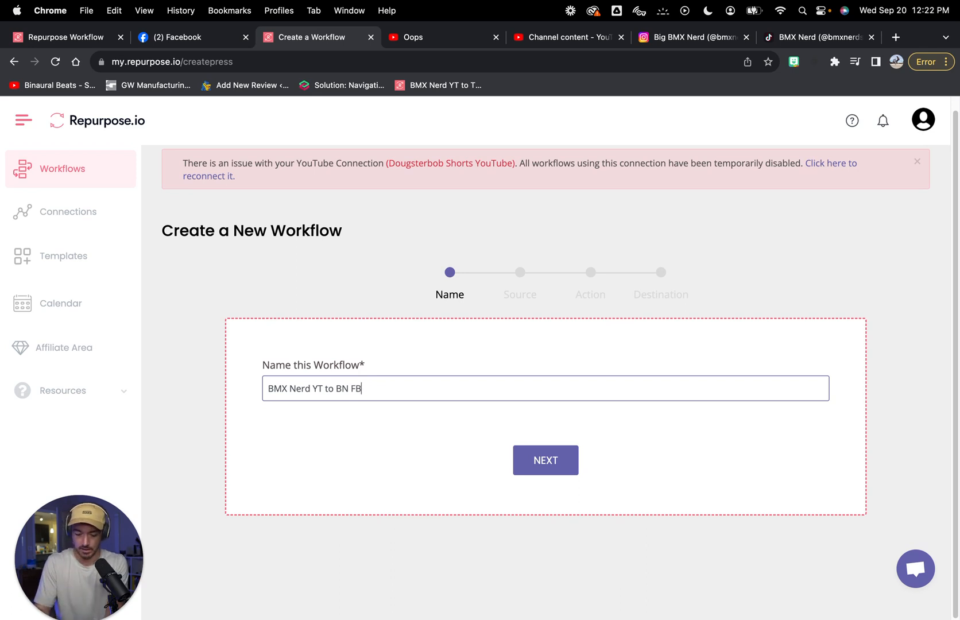
text( 16:9)
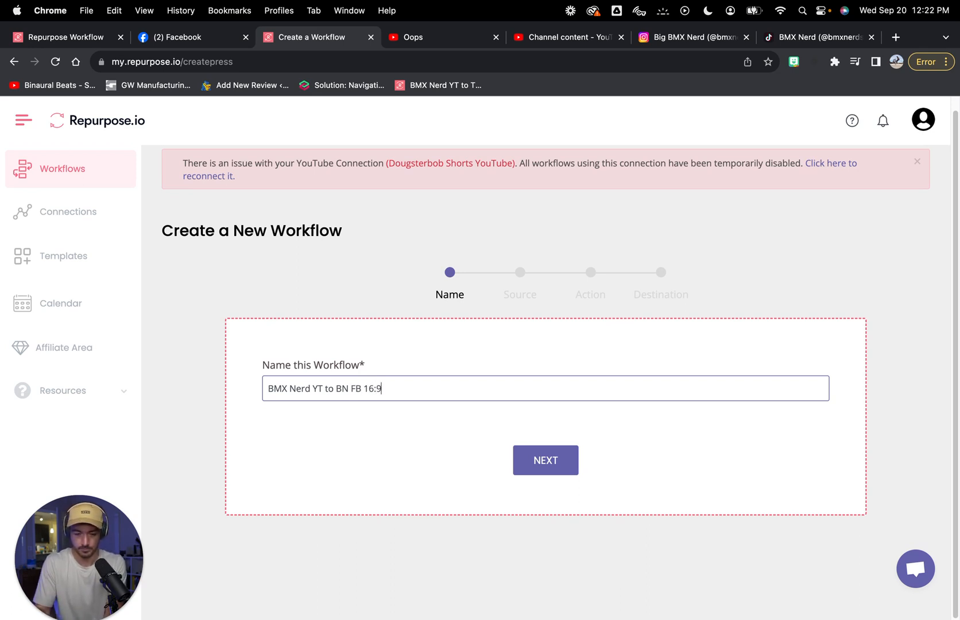
click(543, 461)
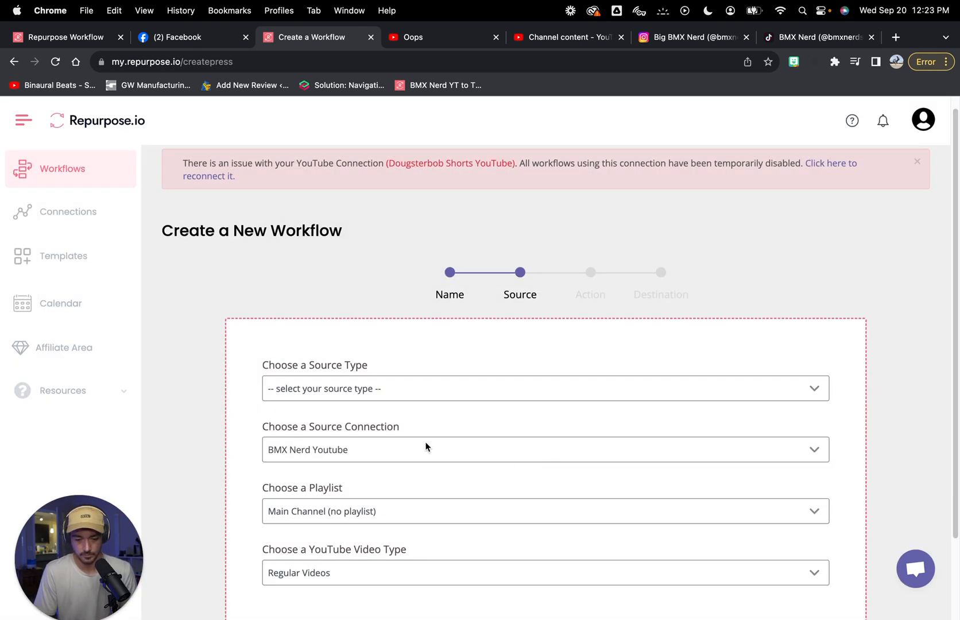
Step: Set the workflow's source type to YouTube and its source connection to BMX Nerd Youtube
scroll(426, 446, down, 3)
click(608, 561)
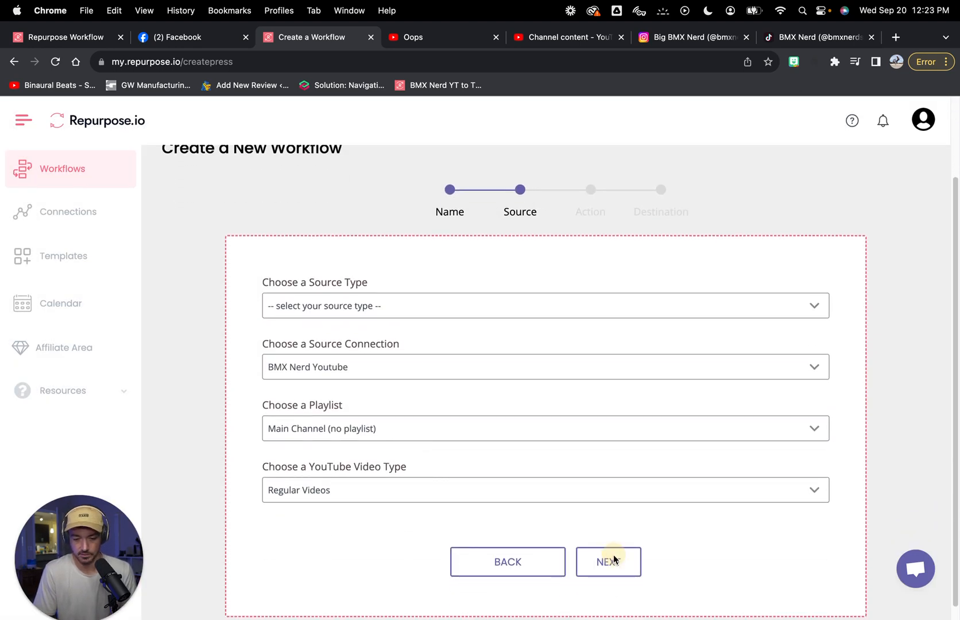
click(348, 306)
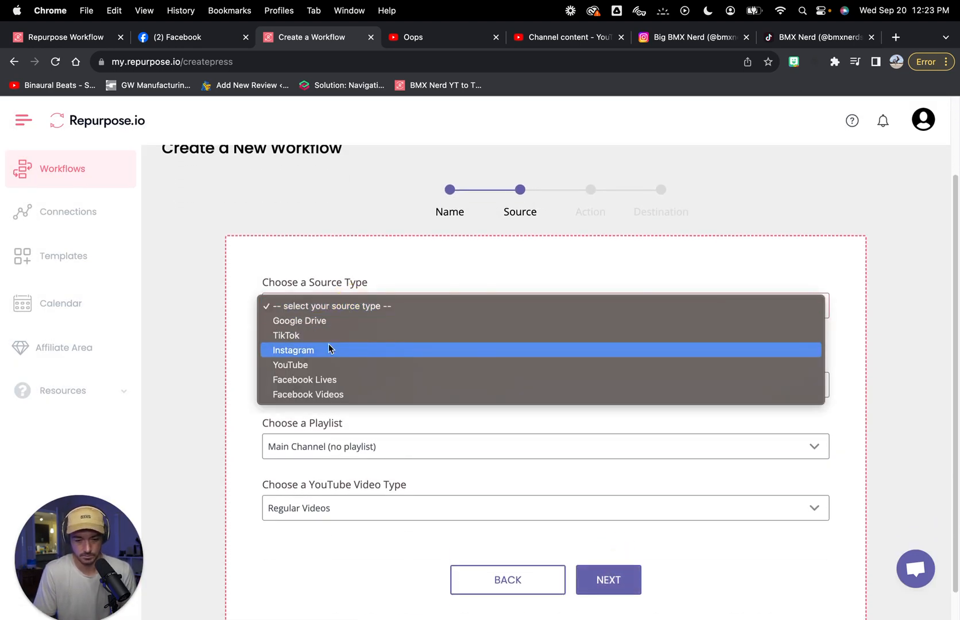
click(307, 365)
scroll(385, 380, down, 1)
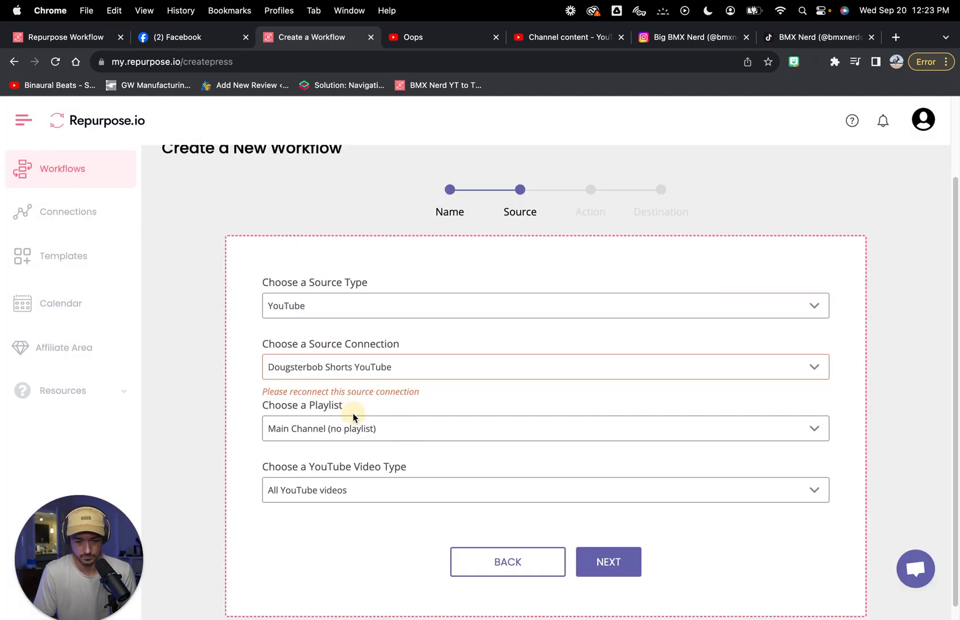
click(359, 373)
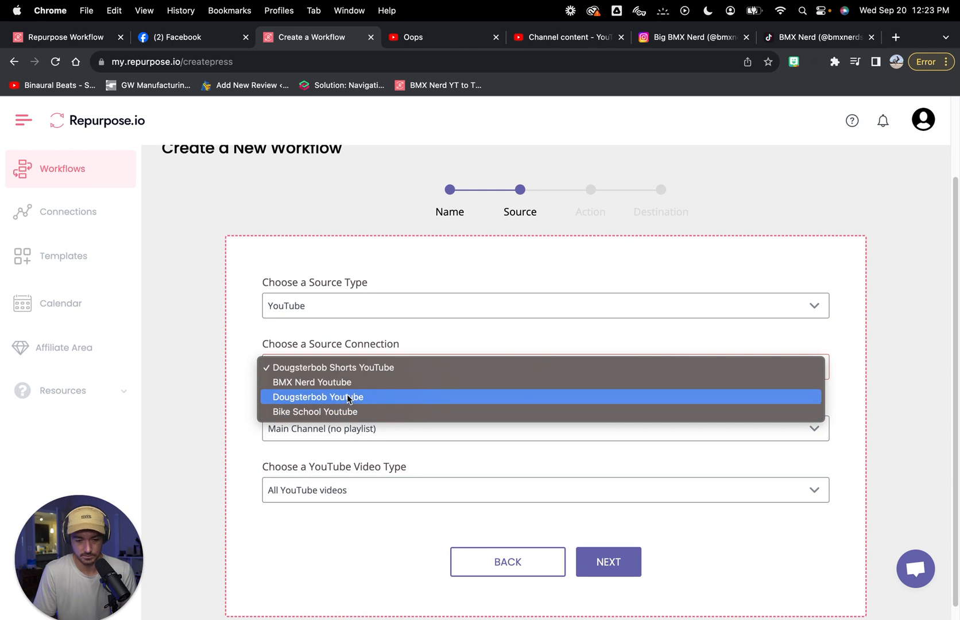
click(343, 382)
Step: Set the YouTube video type to Regular Videos and continue to the destination settings with the Upload Video action for the full video
click(346, 425)
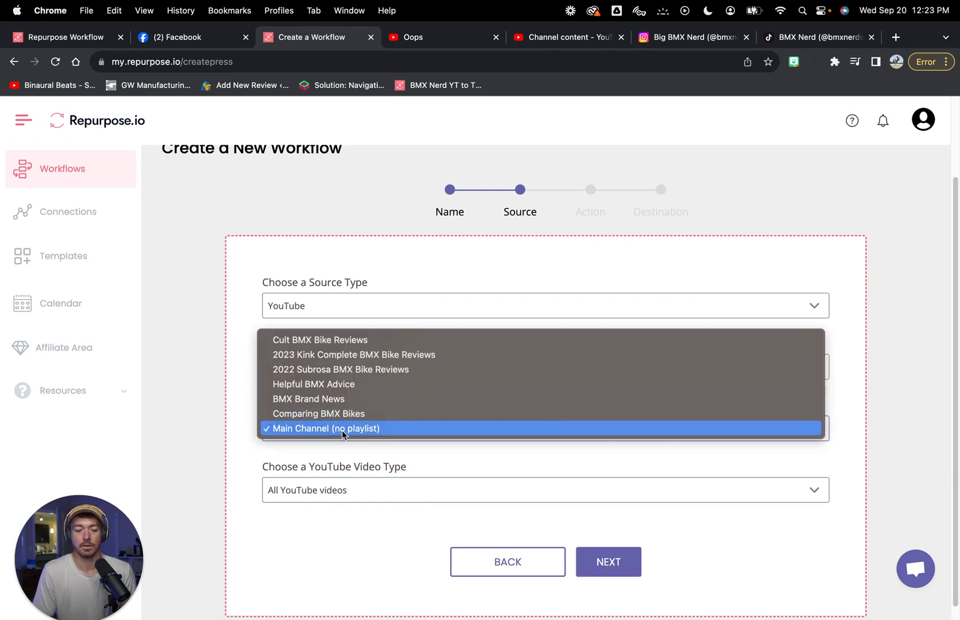
click(237, 447)
click(318, 498)
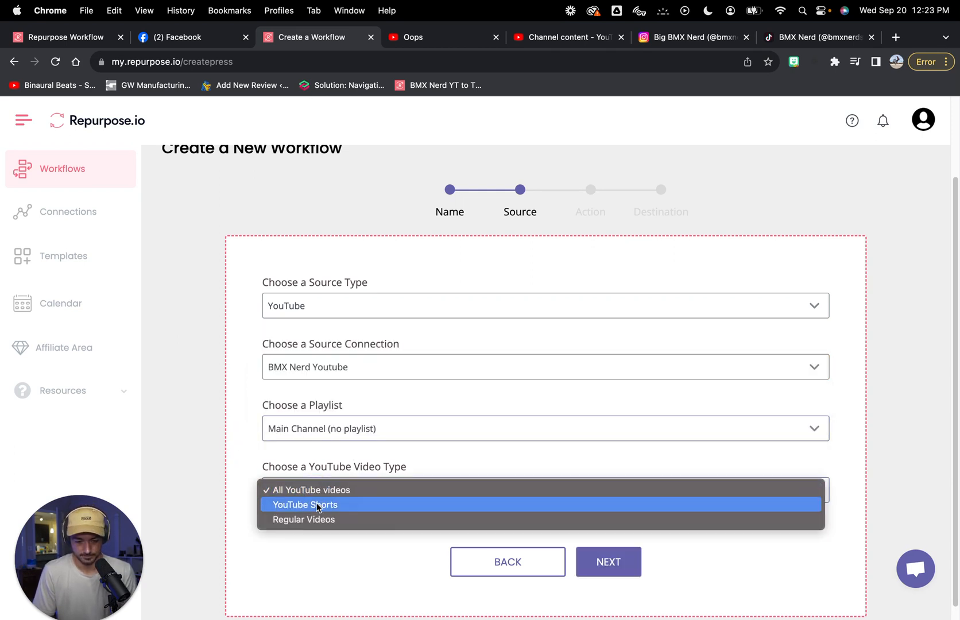
click(317, 520)
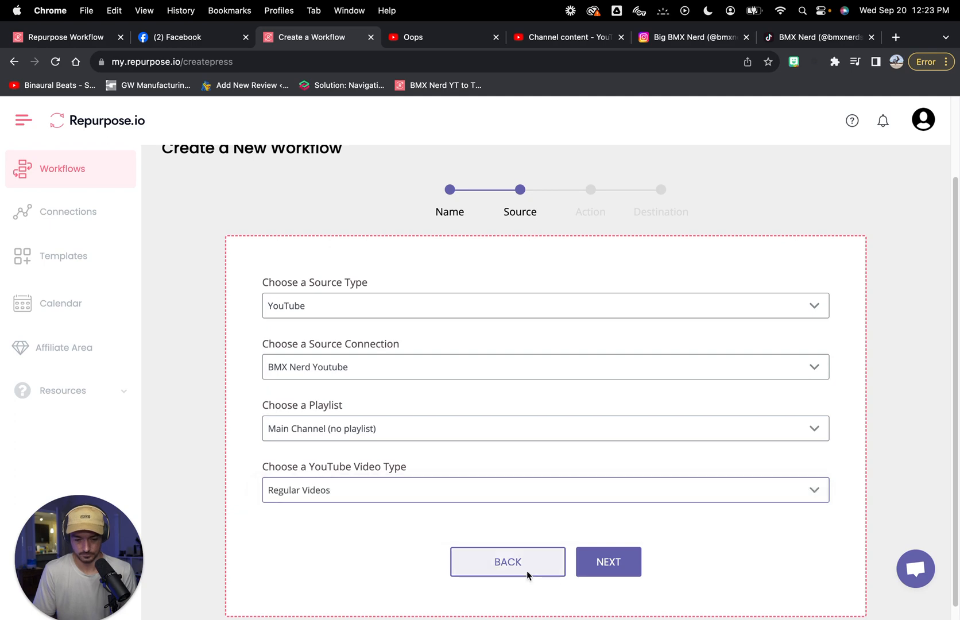
click(606, 567)
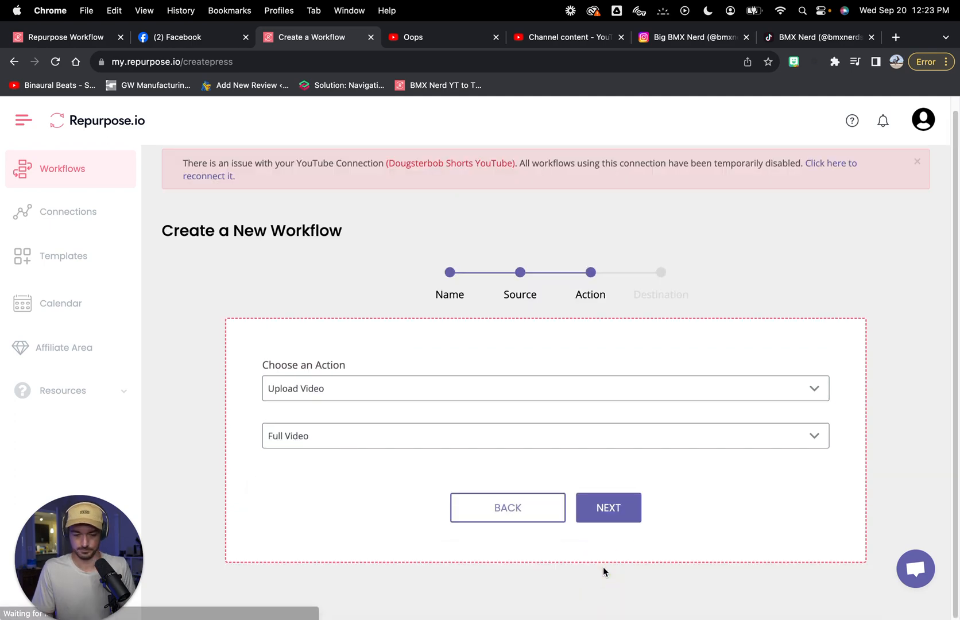
click(607, 507)
Step: Choose BMX Nerd FB as the destination connection and publish to the Facebook page BMX Nerds
click(362, 397)
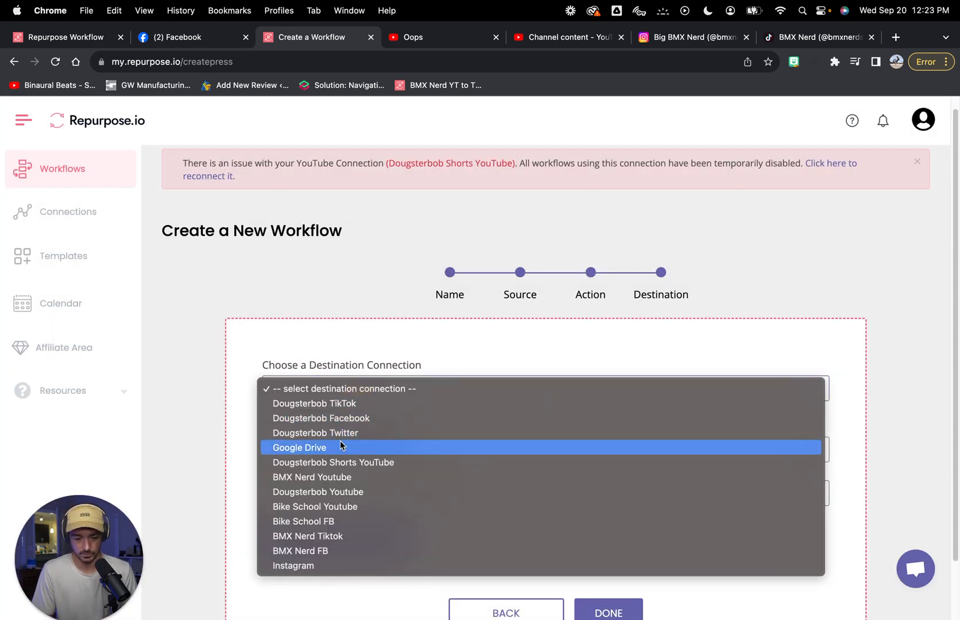
click(330, 552)
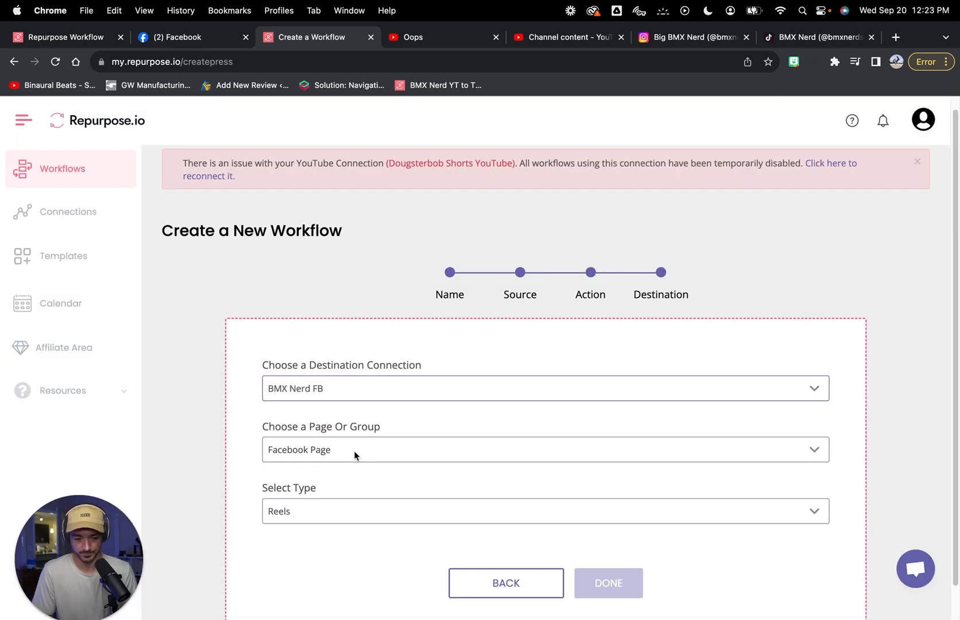
click(353, 451)
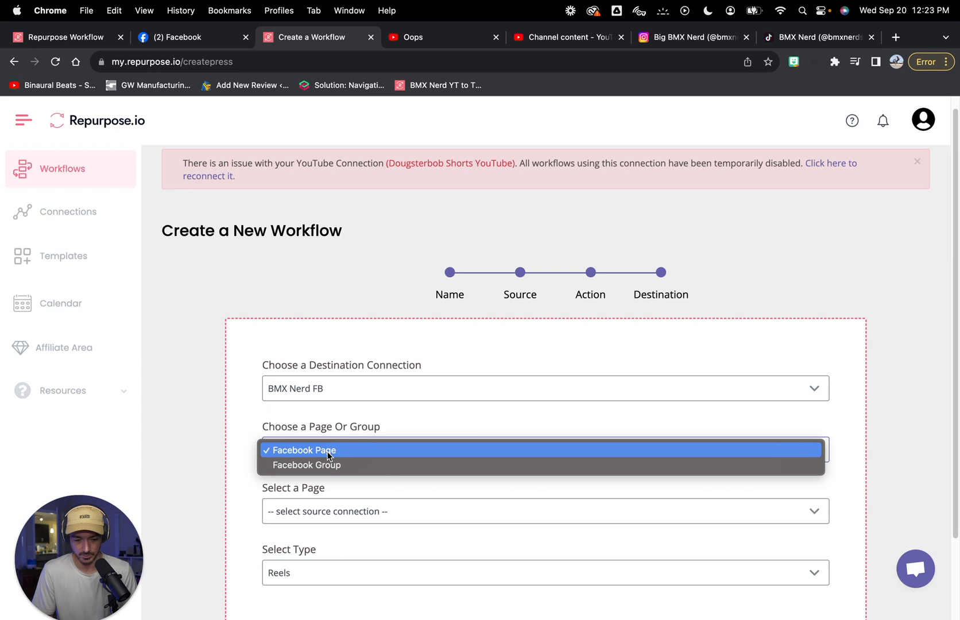
click(328, 452)
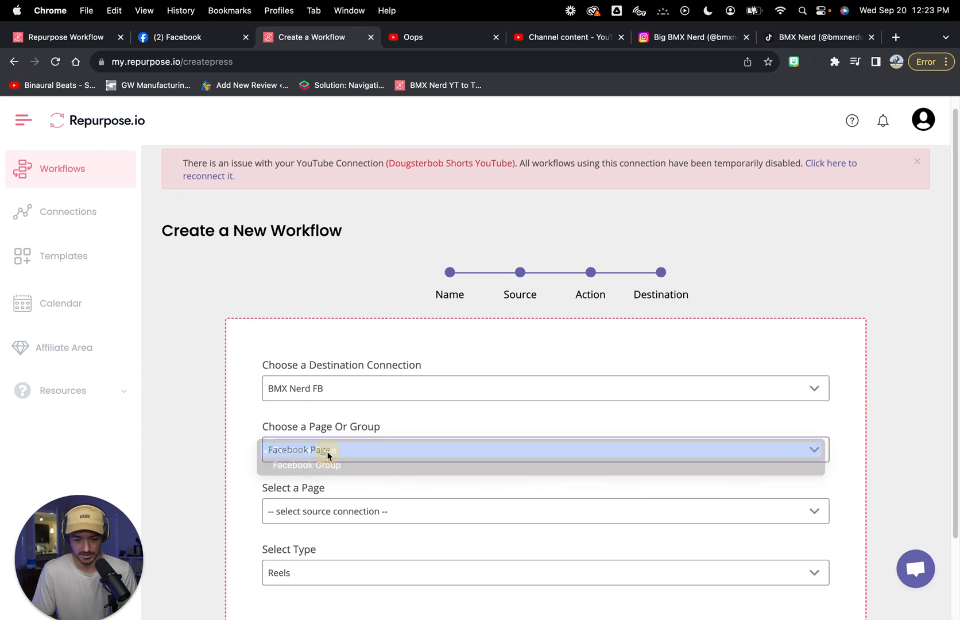
click(313, 510)
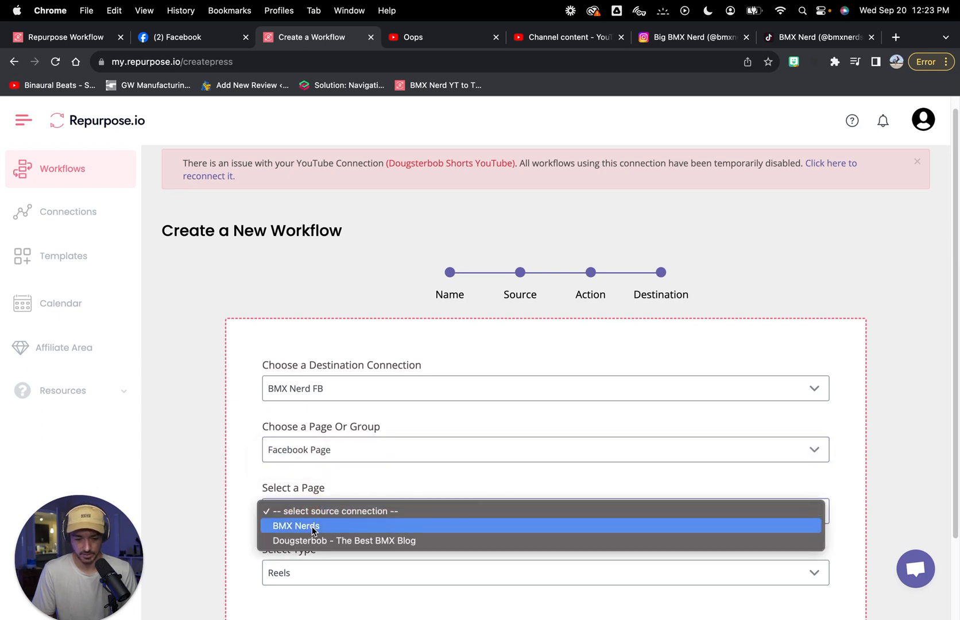
click(313, 527)
Step: Set the type of the Facebook destination to Feed
scroll(264, 482, down, 3)
click(299, 480)
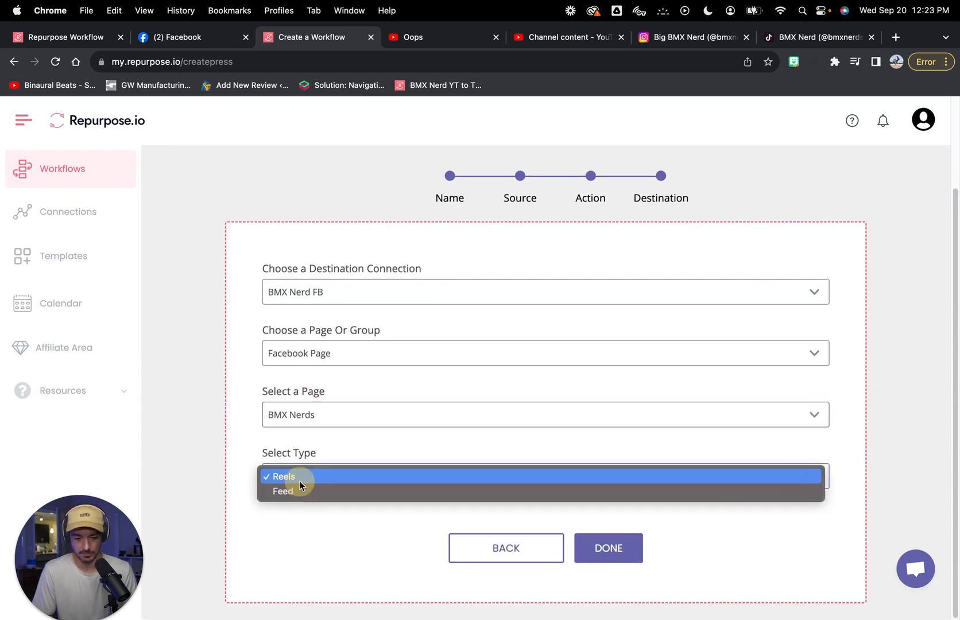
click(302, 491)
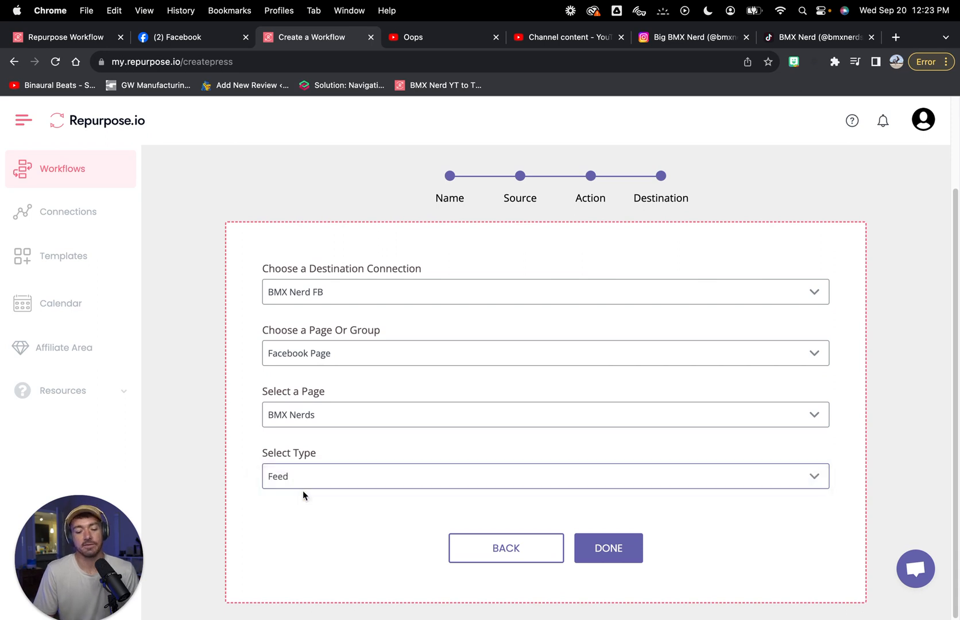
click(303, 476)
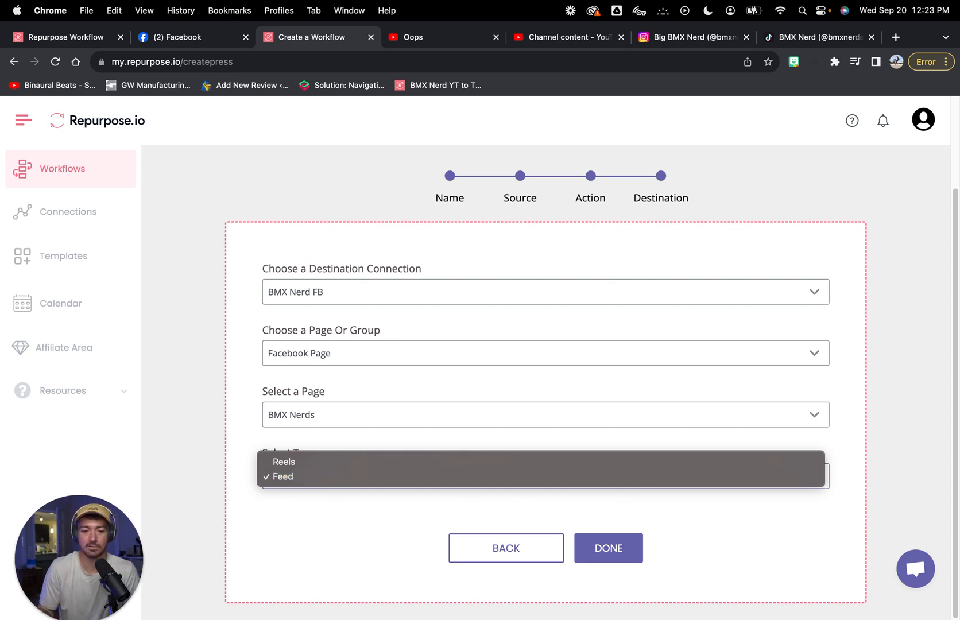
Step: Switch to the BMX Nerds Facebook page and examine its options for creating a regular post and a reel
click(188, 36)
click(189, 37)
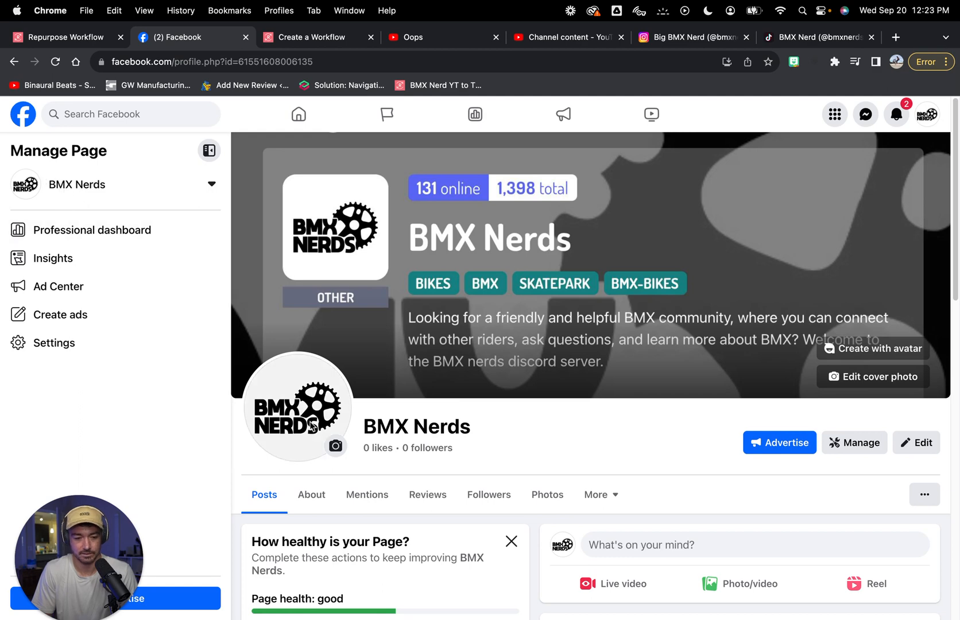
scroll(546, 402, down, 4)
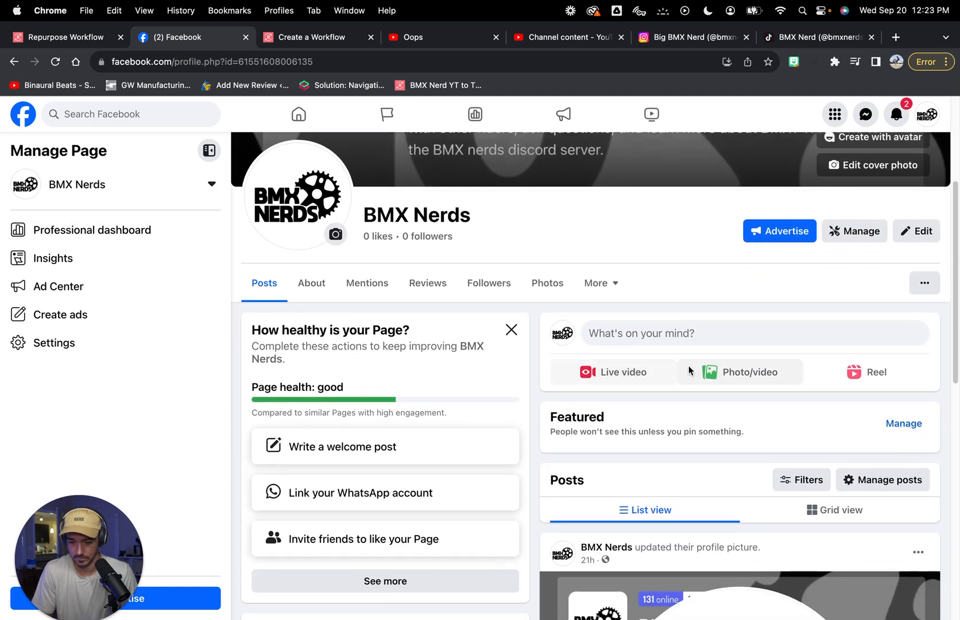
click(656, 334)
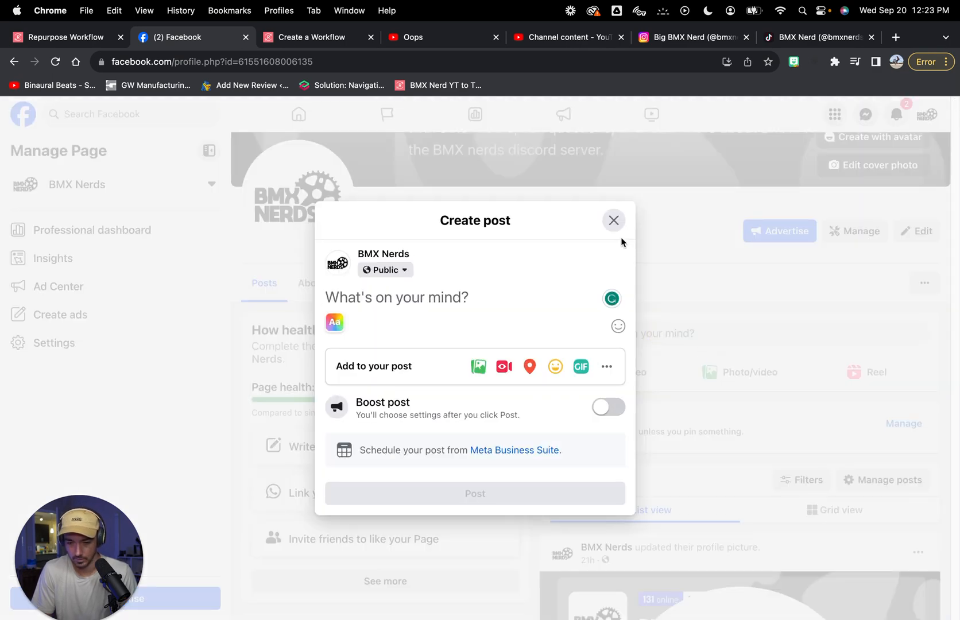
click(613, 222)
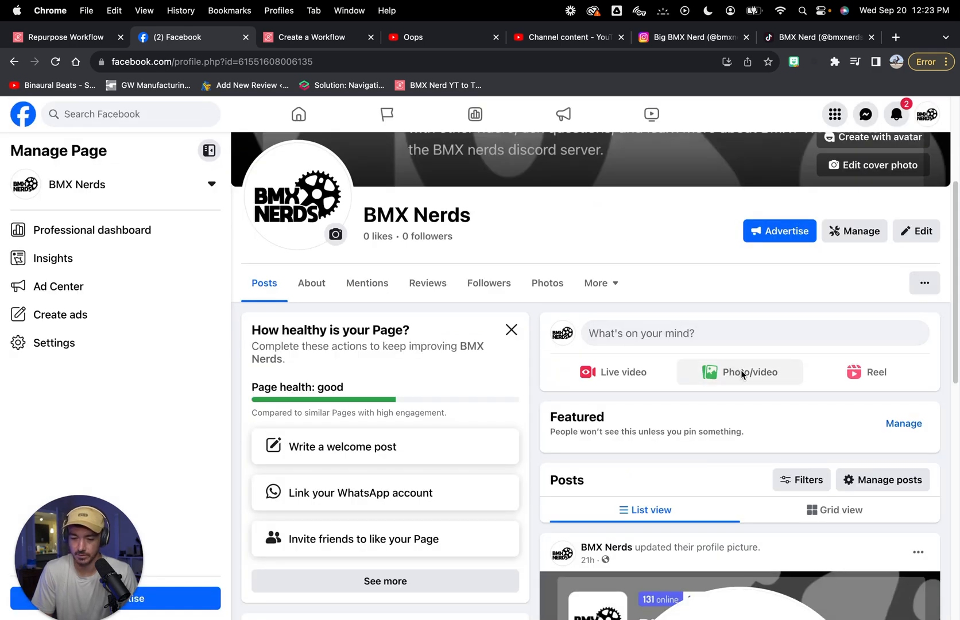
click(852, 371)
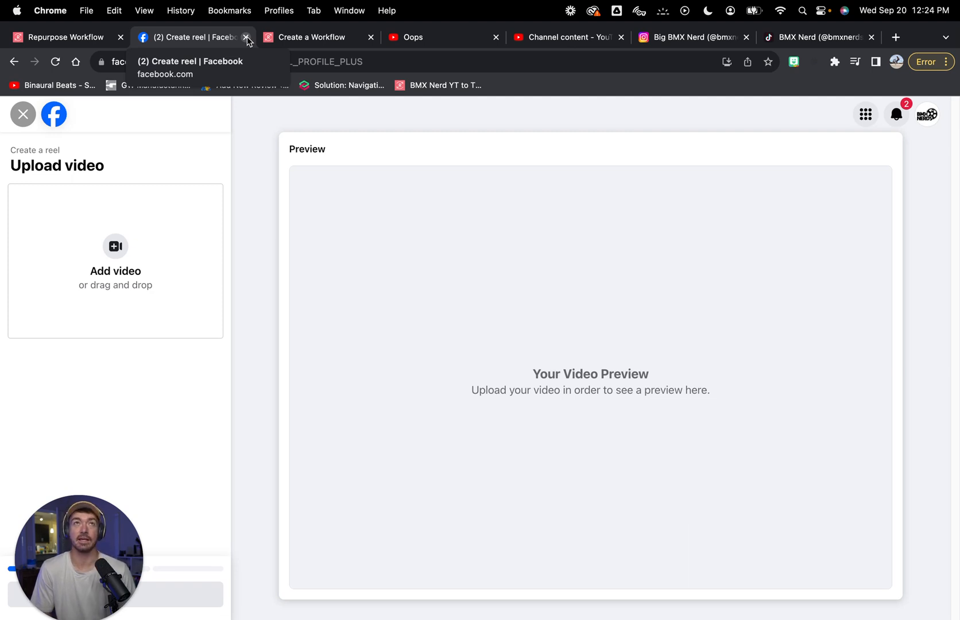
Step: Return to the workflow being created, close the Oops YouTube page and finish creating the workflow
click(35, 37)
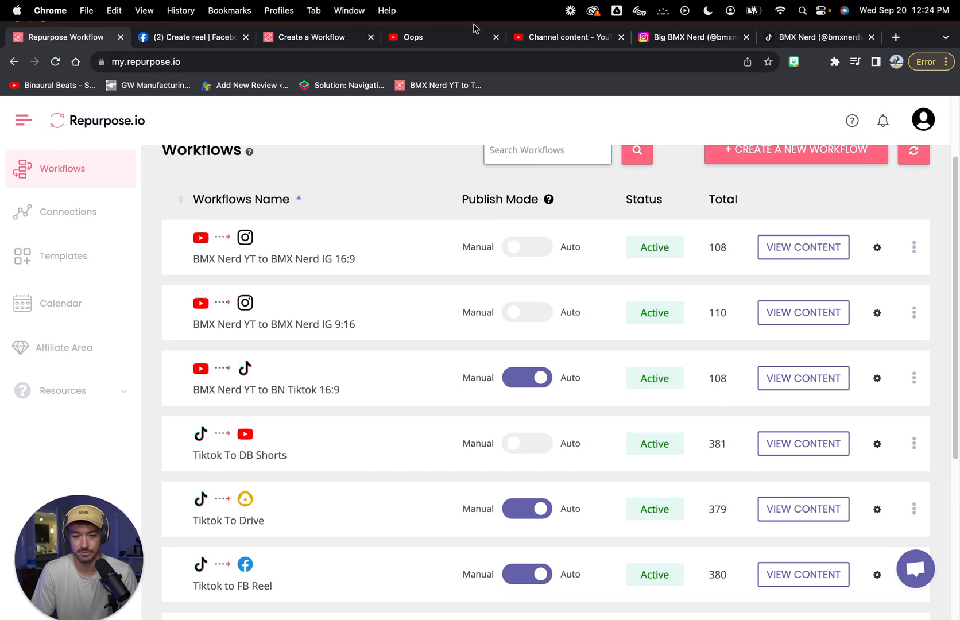
click(313, 40)
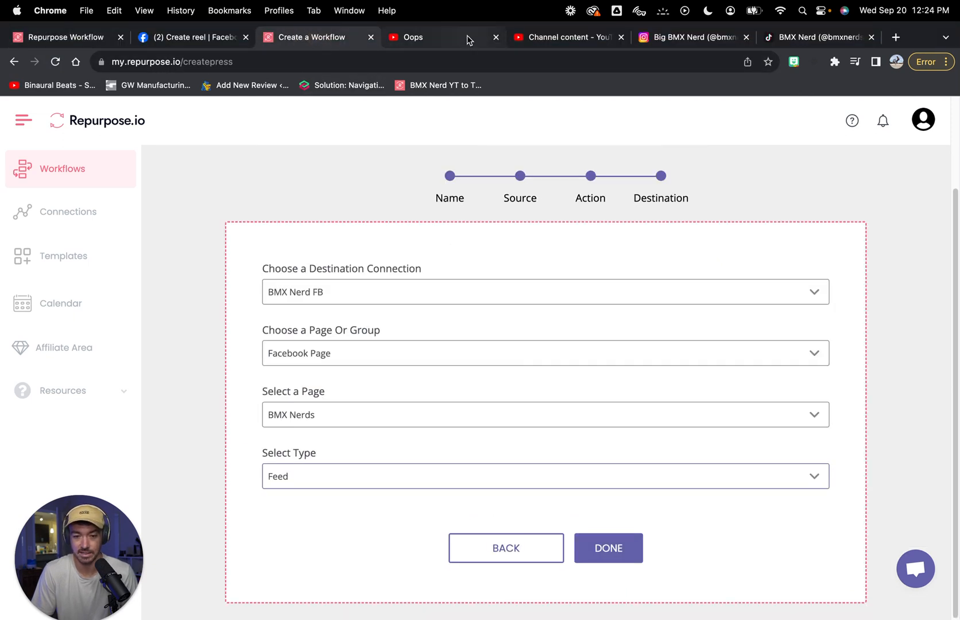
click(497, 37)
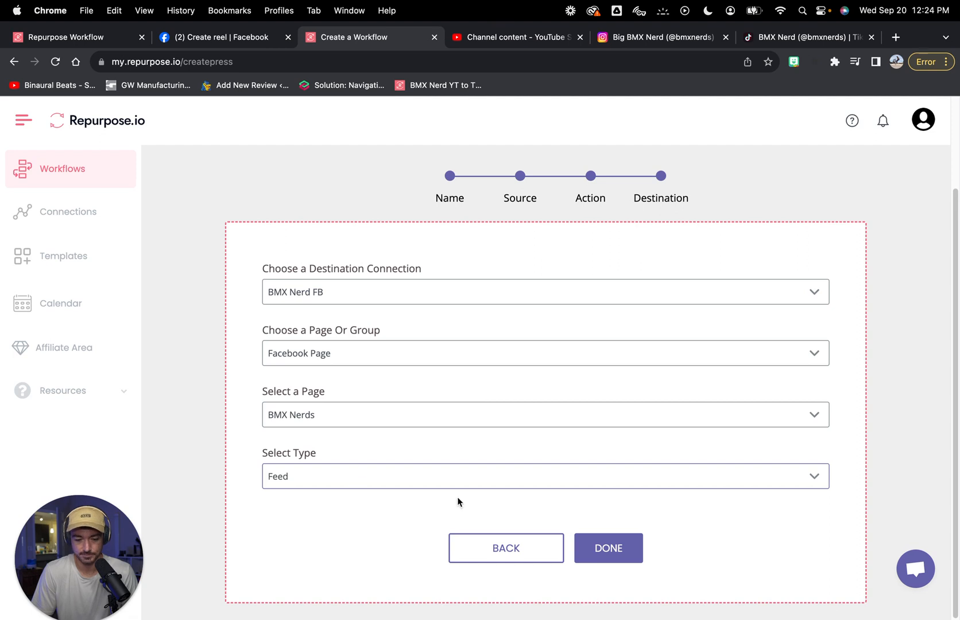
click(618, 549)
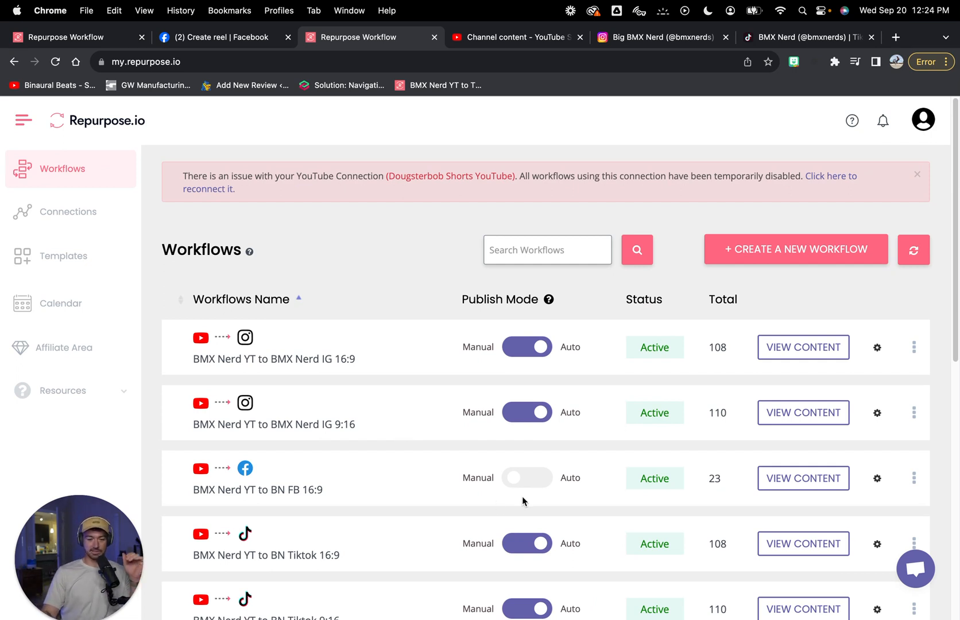
Step: Open the settings of the BMX Nerd YT to BN FB 16:9 workflow and examine its video styles and the saved custom templates
scroll(332, 473, down, 1)
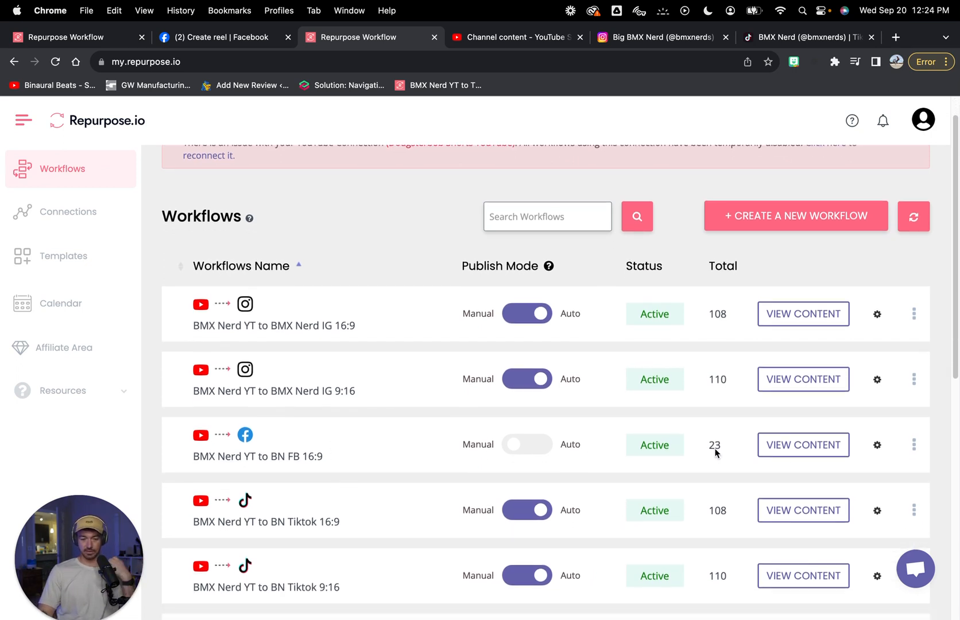
click(877, 445)
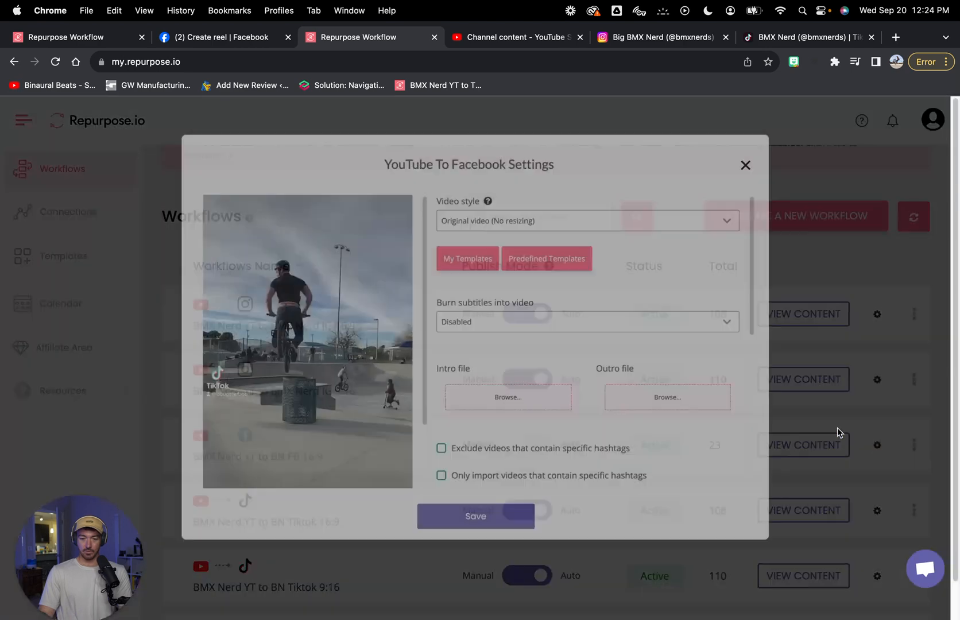
click(469, 242)
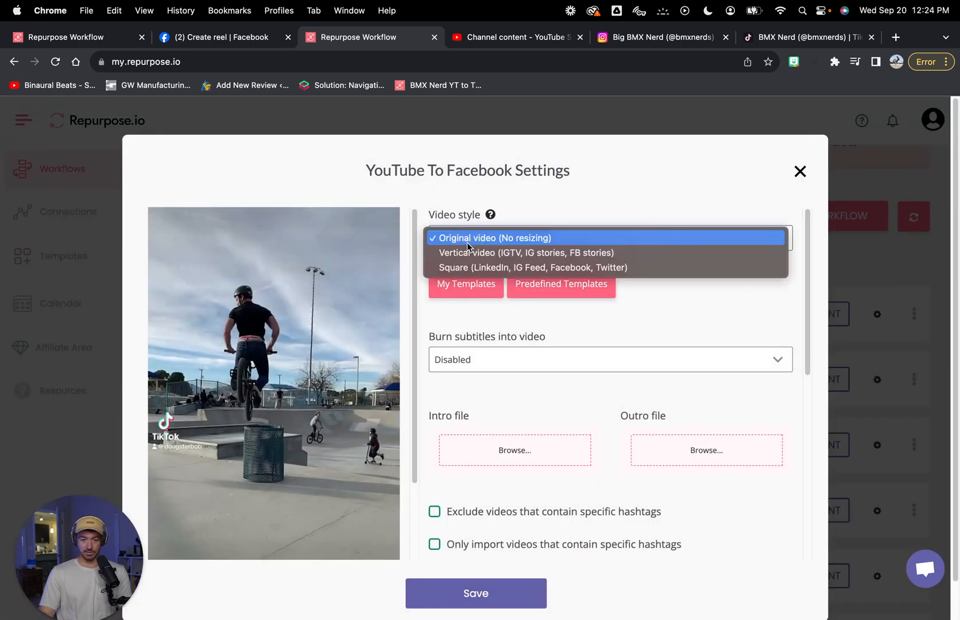
click(718, 305)
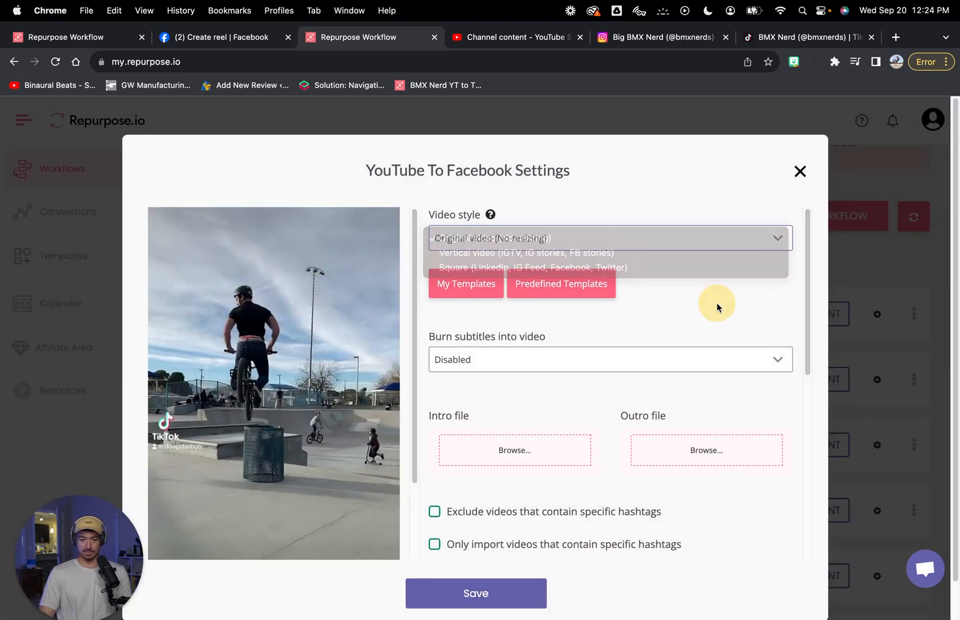
click(463, 283)
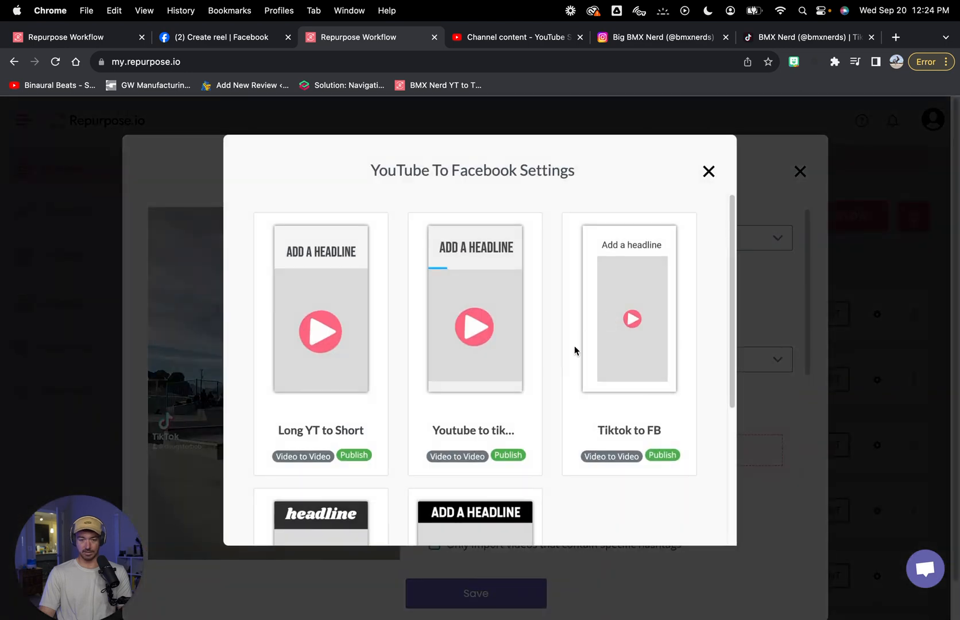
scroll(574, 349, down, 5)
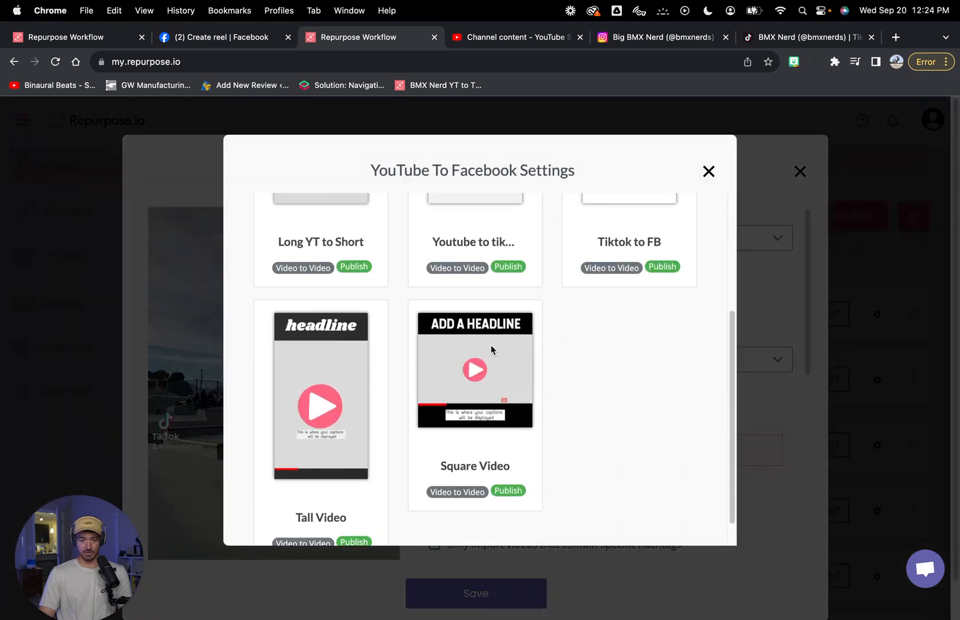
scroll(491, 349, down, 1)
scroll(491, 349, up, 1)
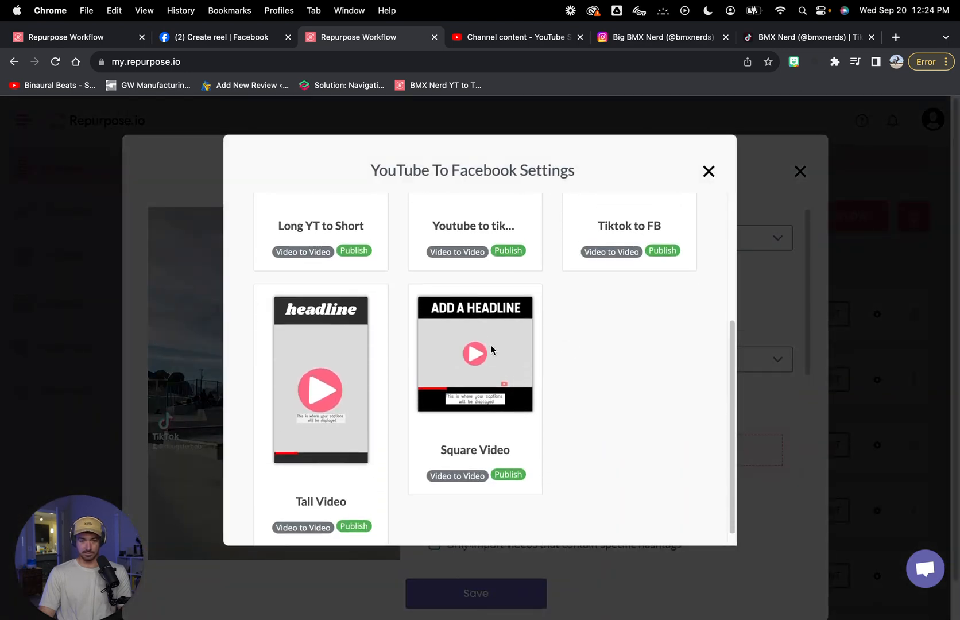
click(708, 171)
Step: Browse the predefined templates and apply Square Template 01 to the YouTube to Facebook workflow
click(562, 293)
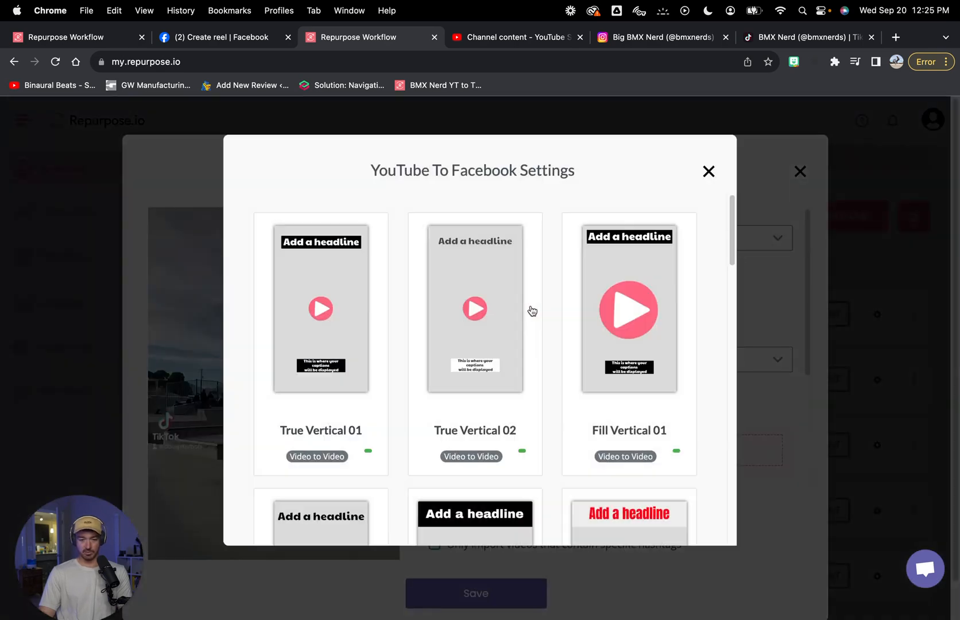
scroll(489, 366, down, 5)
scroll(489, 366, up, 5)
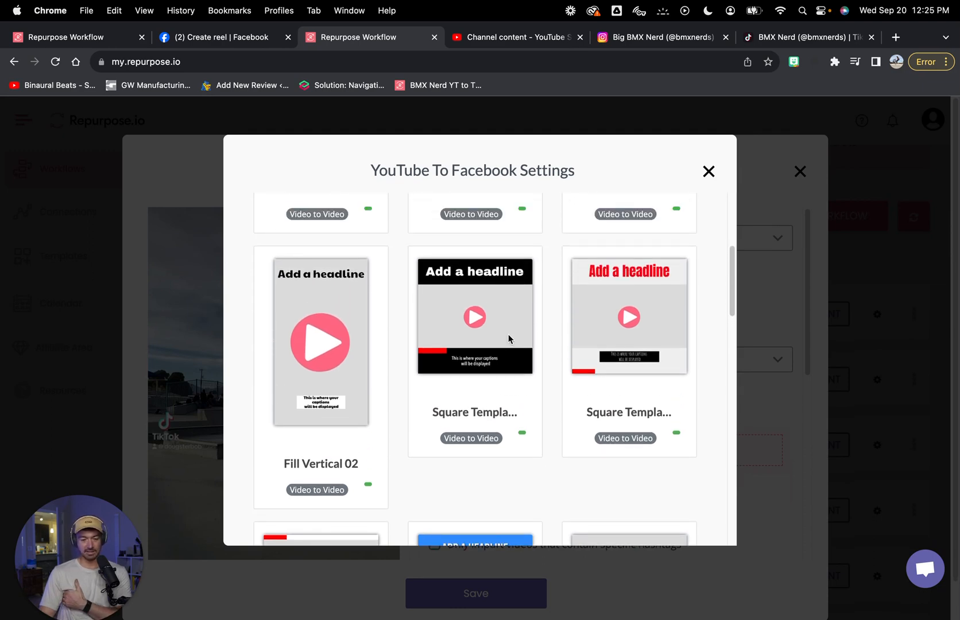
scroll(508, 340, down, 5)
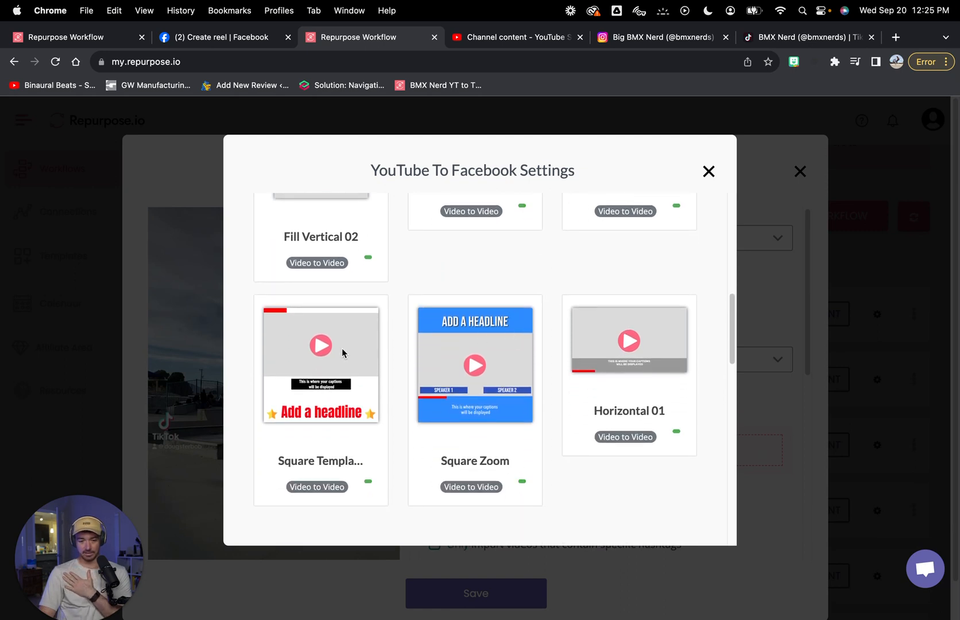
scroll(471, 356, up, 4)
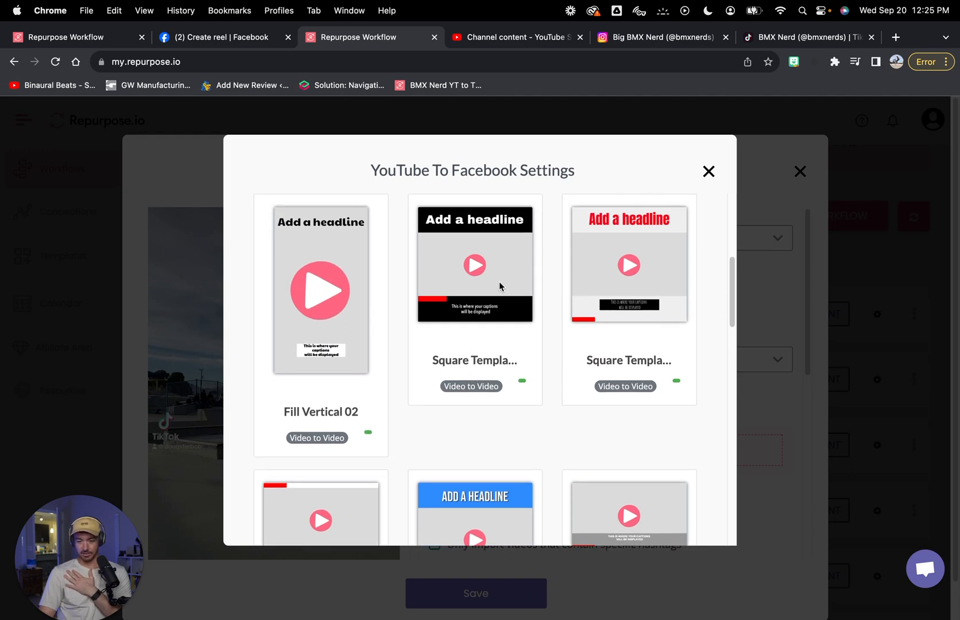
click(505, 292)
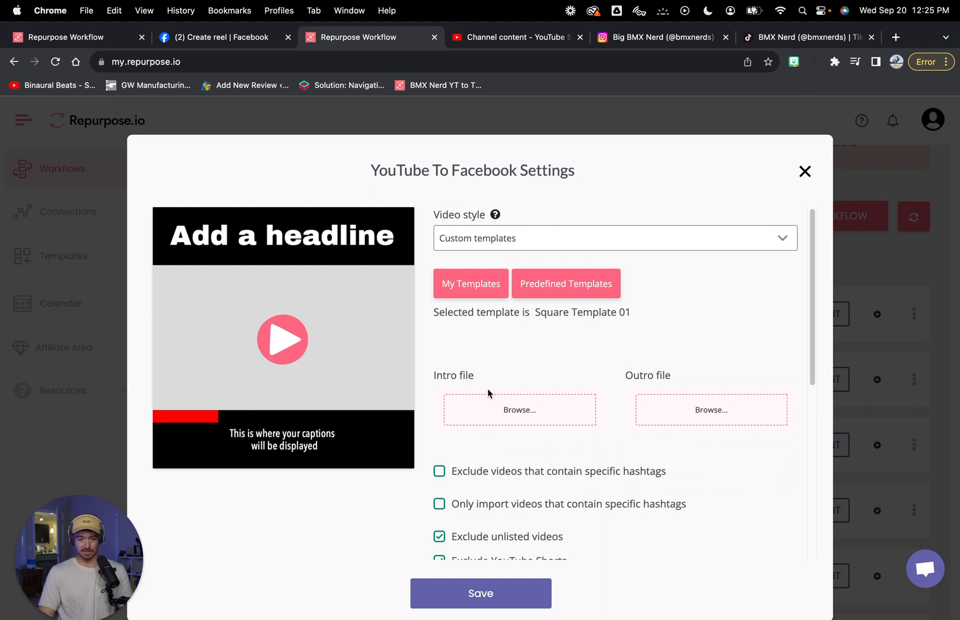
Step: Turn on thumbnail upload to Facebook, review the remaining workflow options and save the settings
scroll(488, 394, down, 2)
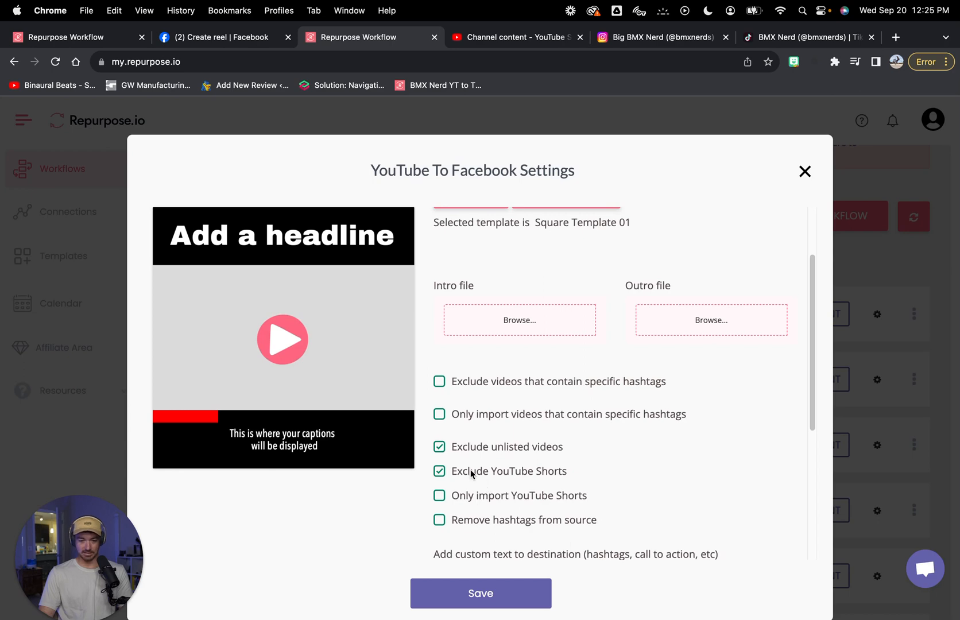
scroll(471, 474, down, 4)
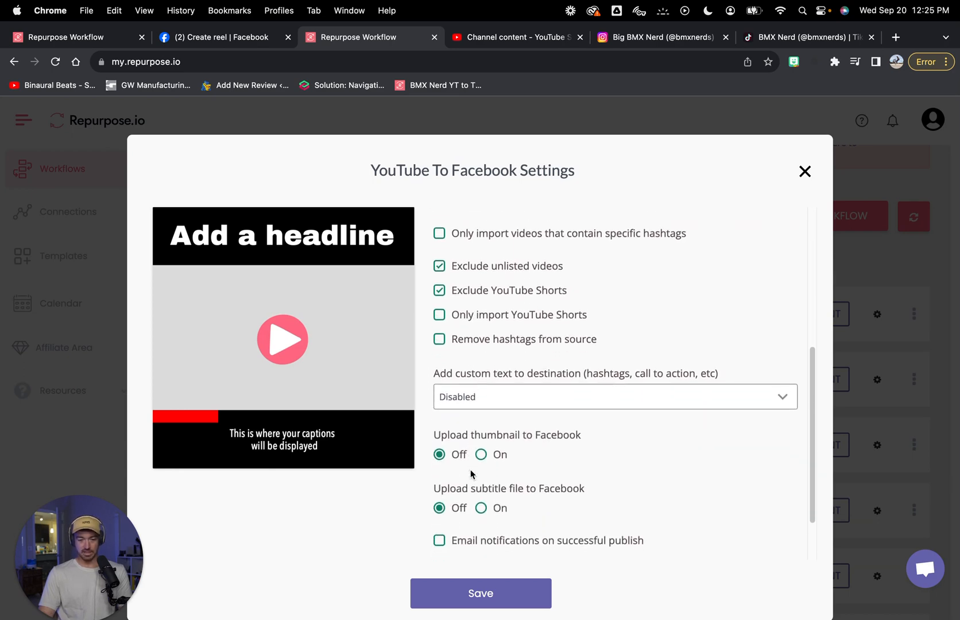
scroll(471, 473, up, 5)
scroll(471, 473, down, 5)
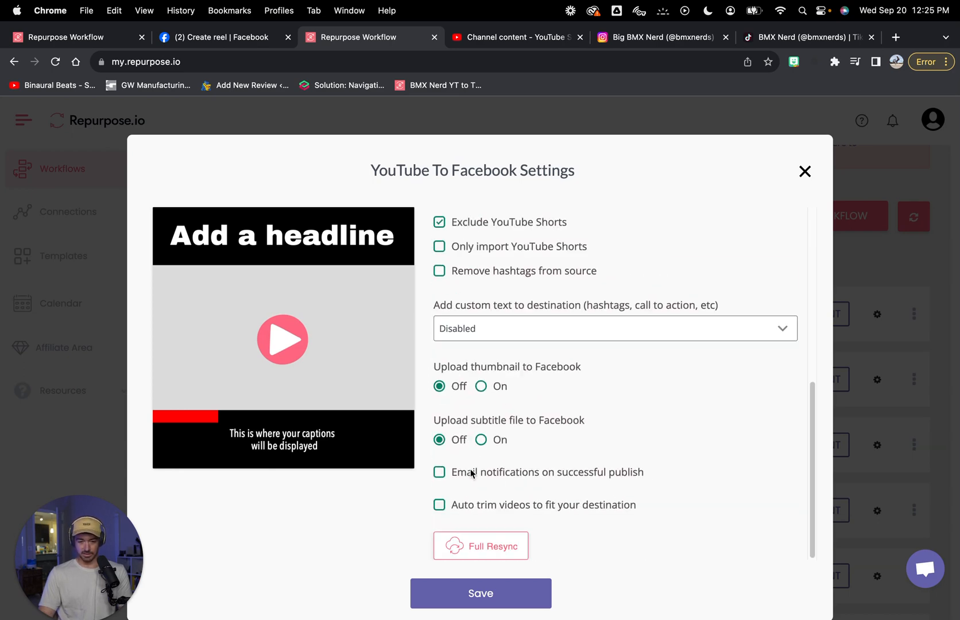
click(482, 387)
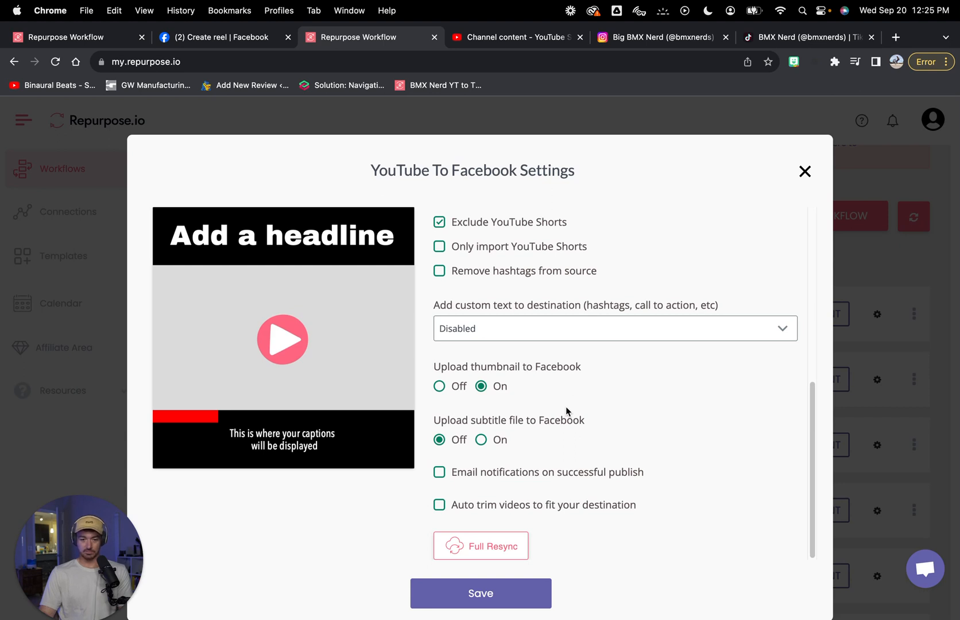
scroll(549, 441, up, 5)
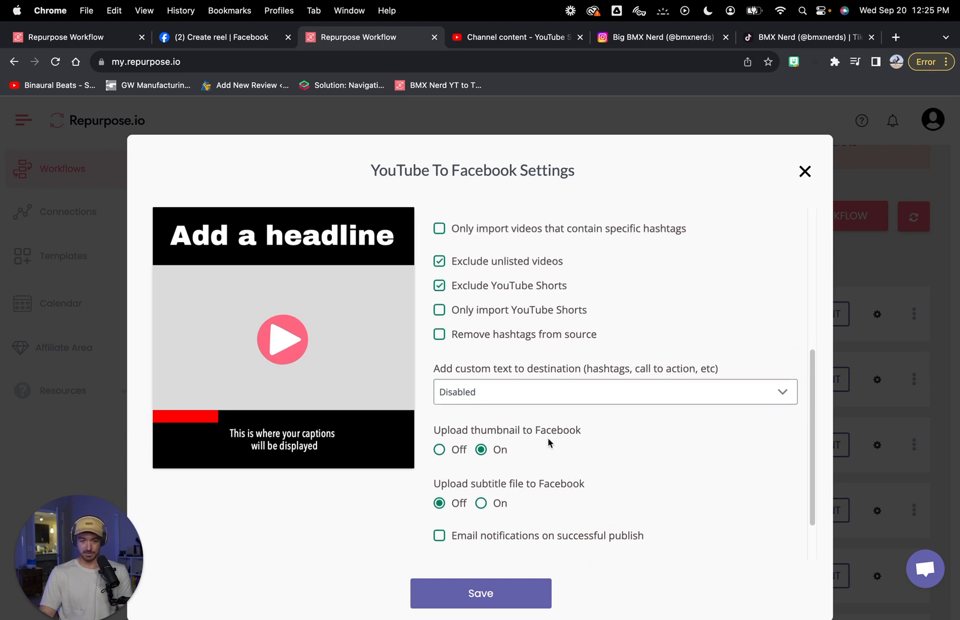
scroll(549, 441, up, 7)
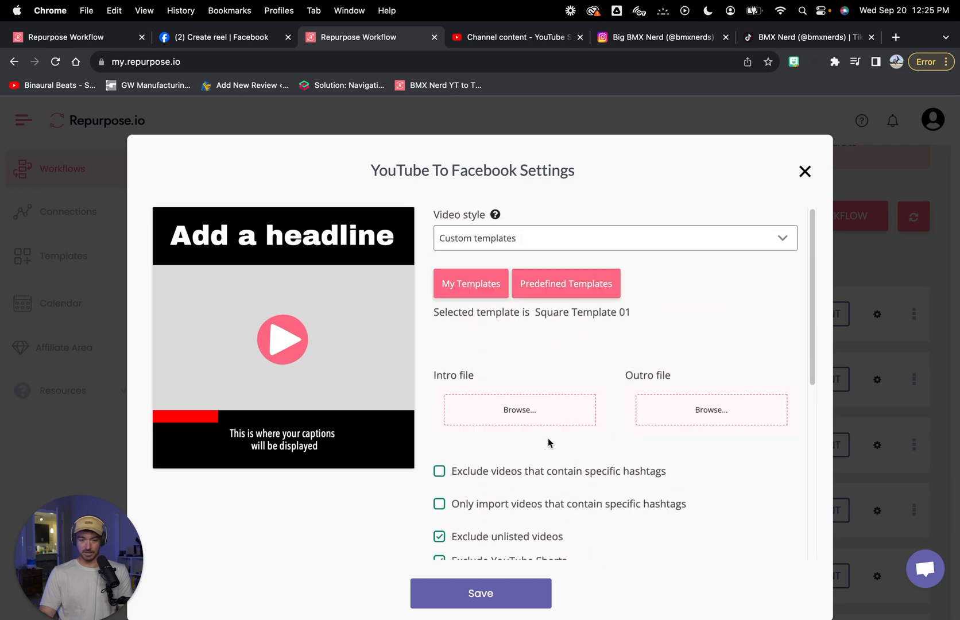
scroll(548, 441, down, 5)
click(485, 594)
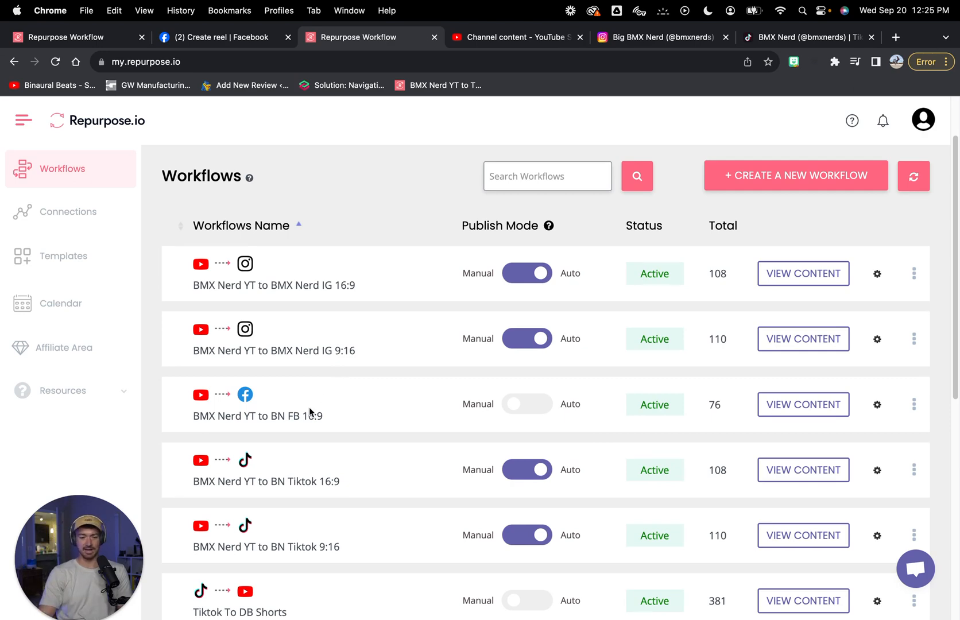
Step: View the BN FB 16:9 workflow's content and publish Cult Control BMX bike Review immediately, burning in the subtitle file from YouTube
click(817, 405)
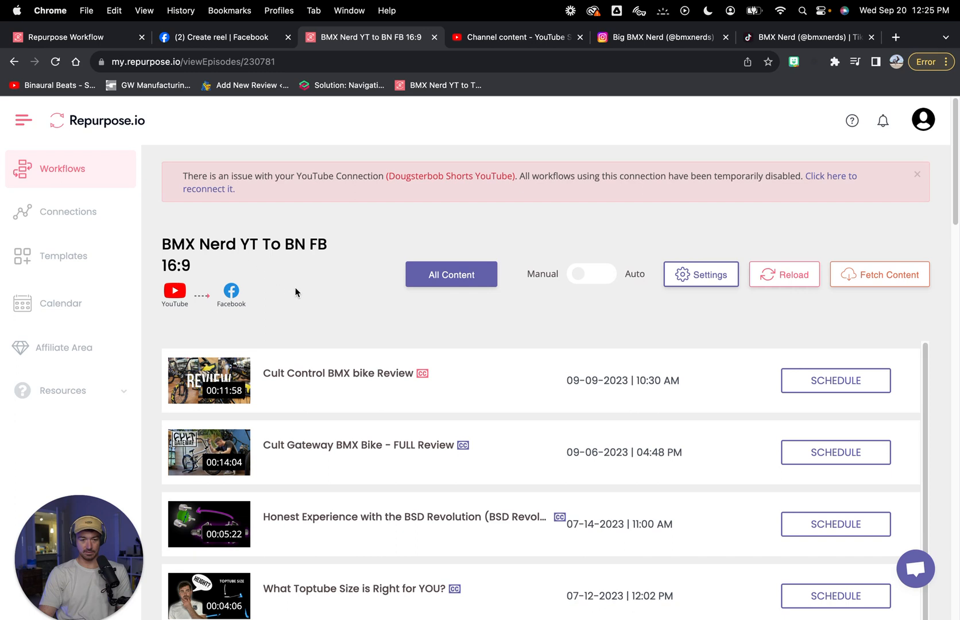
scroll(298, 291, down, 1)
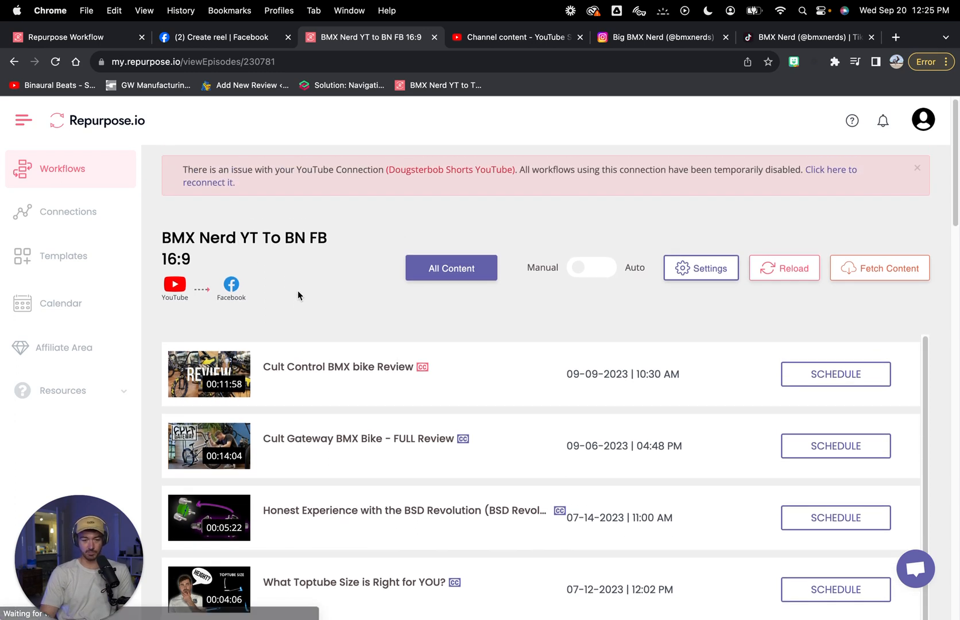
scroll(299, 291, up, 1)
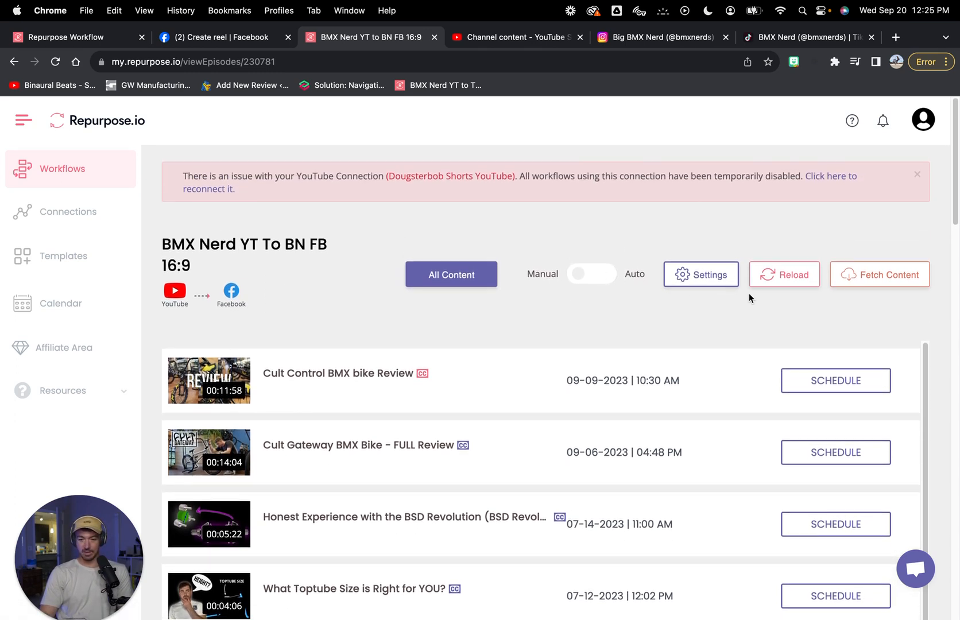
click(834, 381)
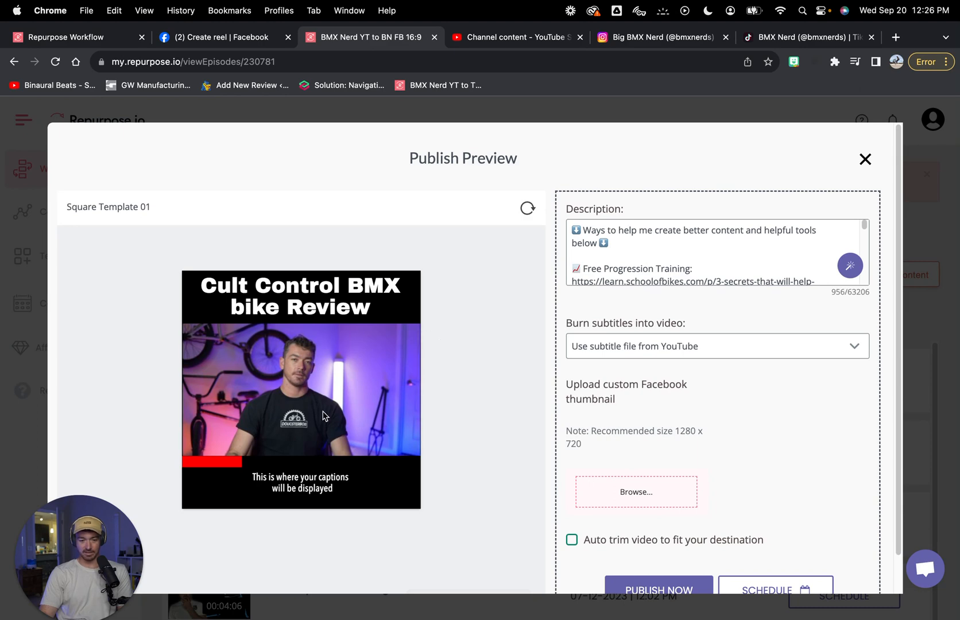
scroll(793, 489, down, 2)
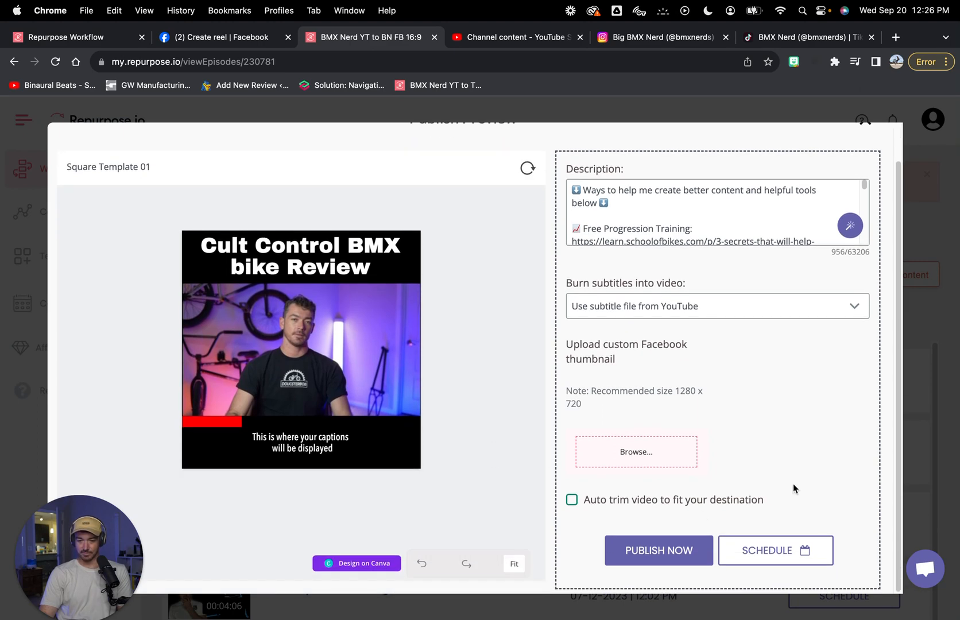
click(629, 313)
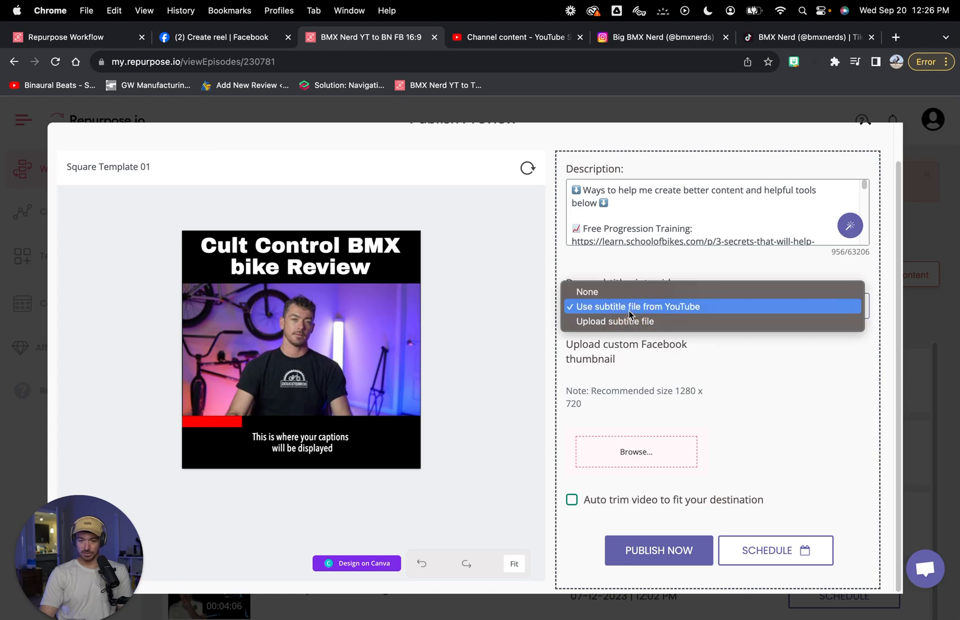
click(654, 344)
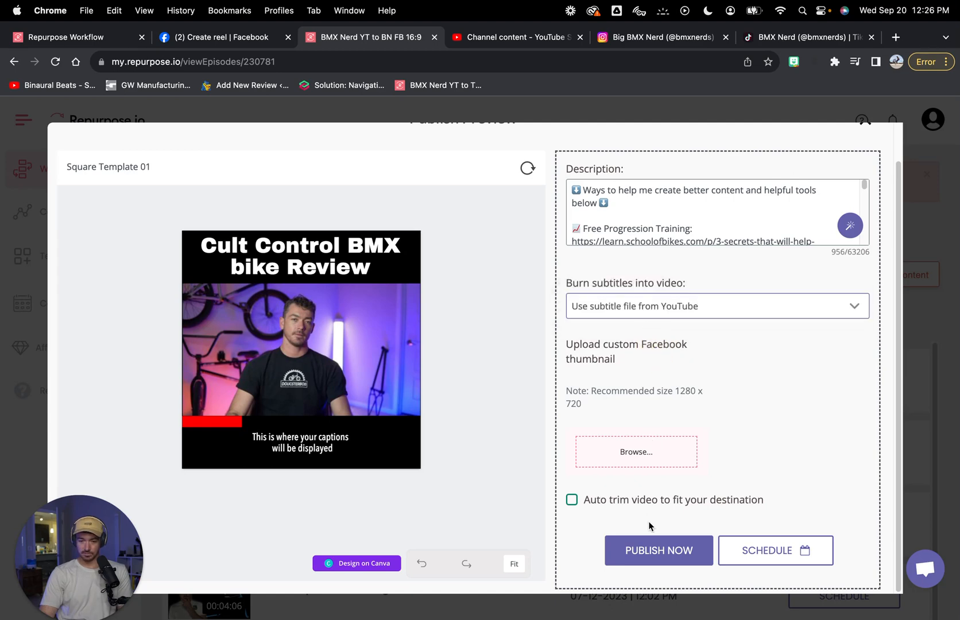
click(654, 551)
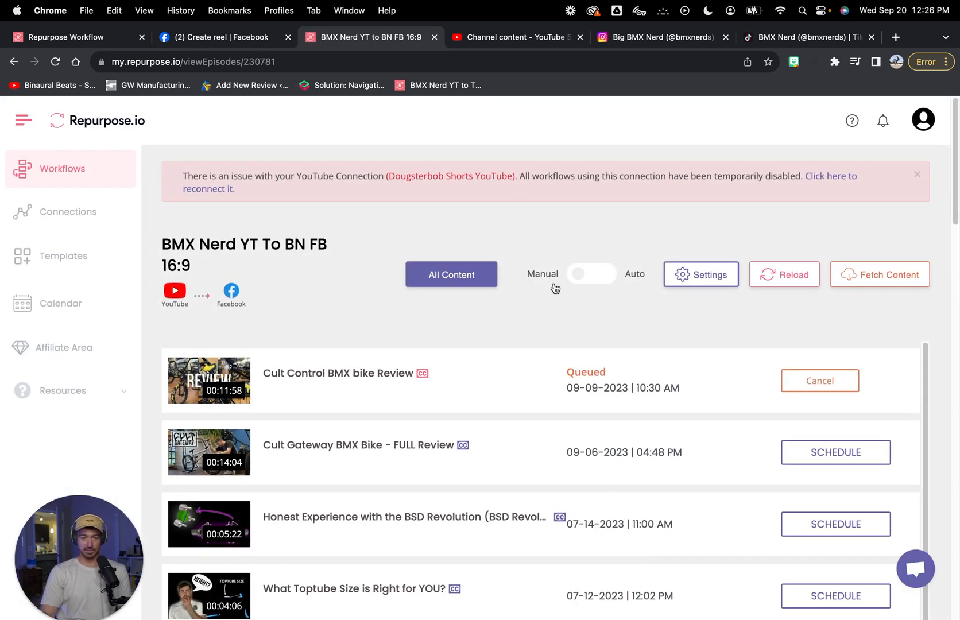
Step: Enable auto publish for the BN FB 16:9 workflow, as soon as possible within 2 hours of upload
click(581, 275)
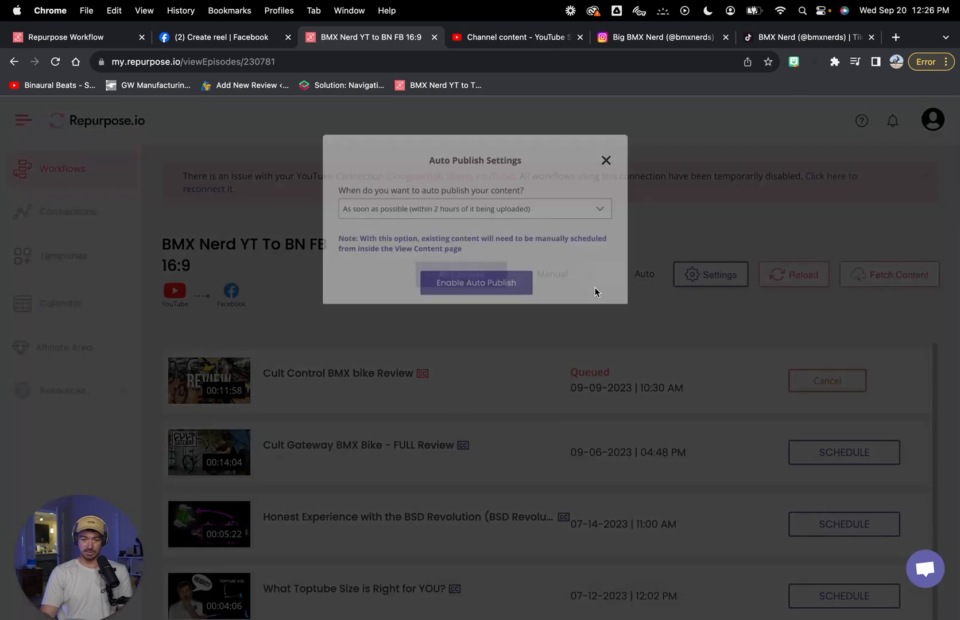
click(459, 320)
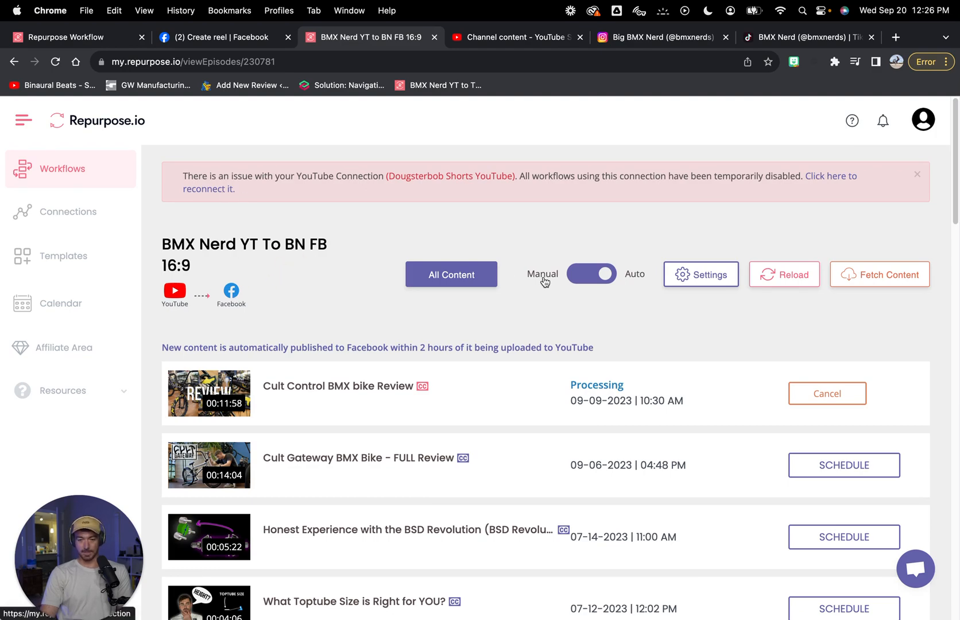
Step: Switch to the Keynote diagram and recolor the arrow from YT to FB red
key(ctrl+Left)
key(ctrl+Right)
key(ctrl+Right)
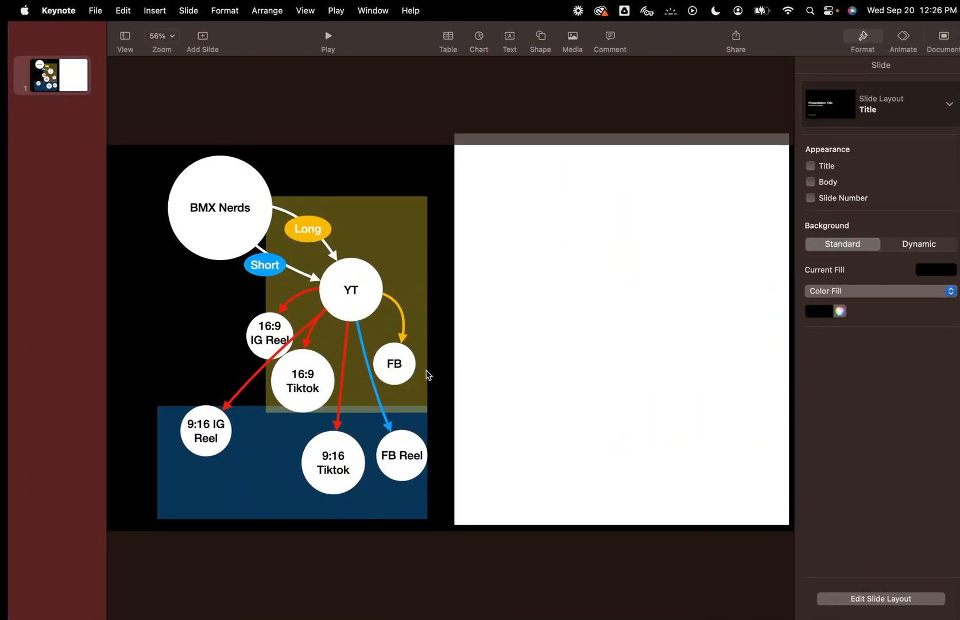
click(391, 335)
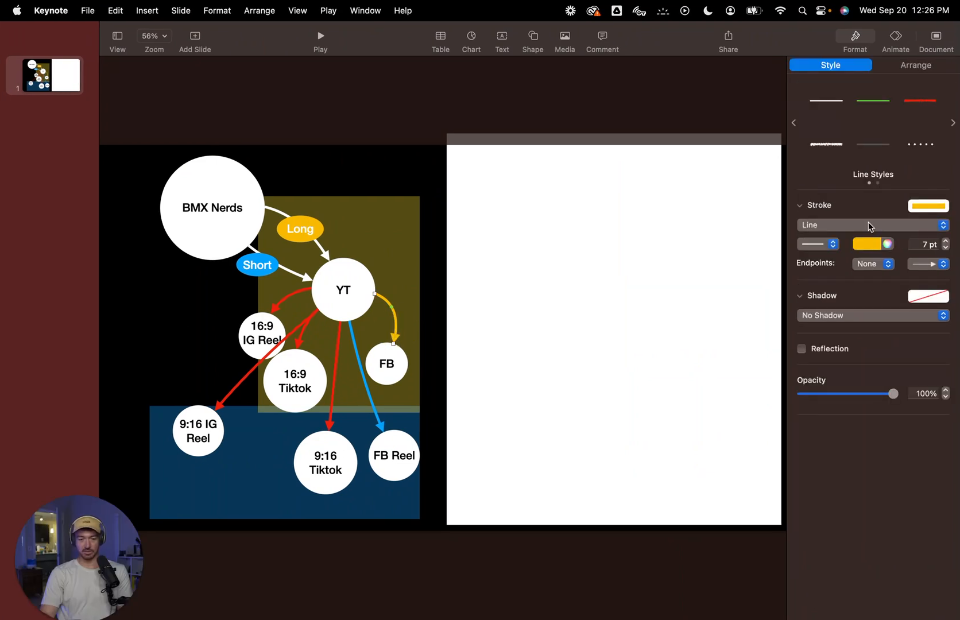
click(854, 249)
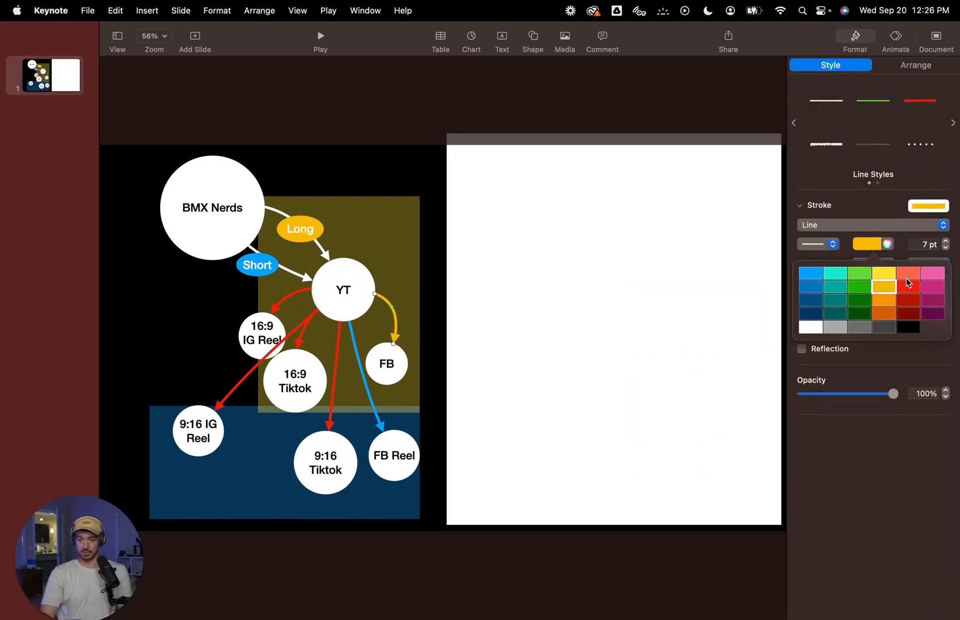
click(907, 283)
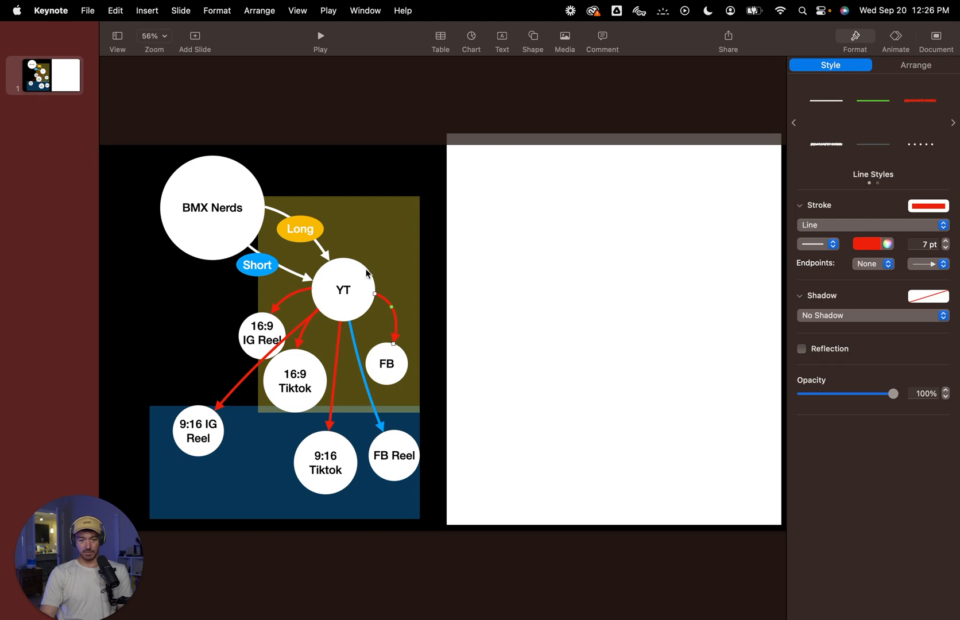
click(199, 336)
Step: Switch back to Repurpose.io in Chrome and open the list of workflows
click(337, 317)
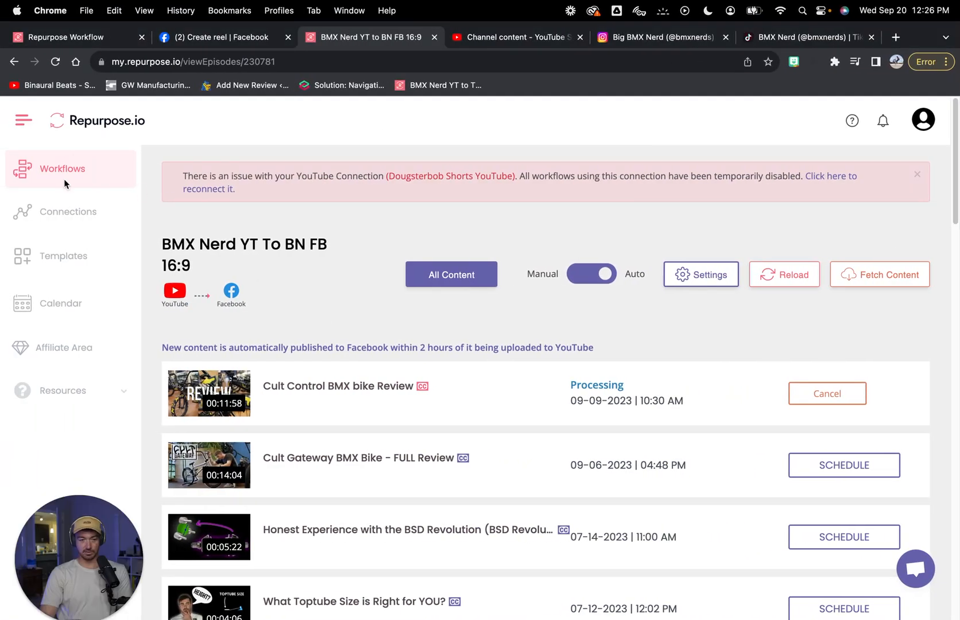
click(51, 168)
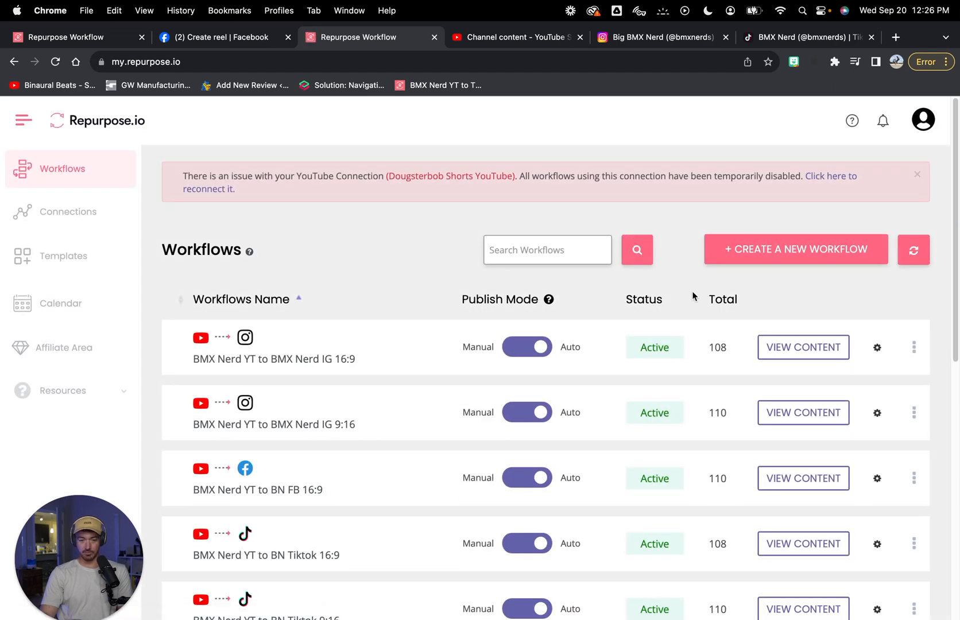
Step: Create a new workflow named BMX Nerd YT to BN FB 9:16 and proceed to its source settings
scroll(695, 297, down, 3)
scroll(213, 248, up, 1)
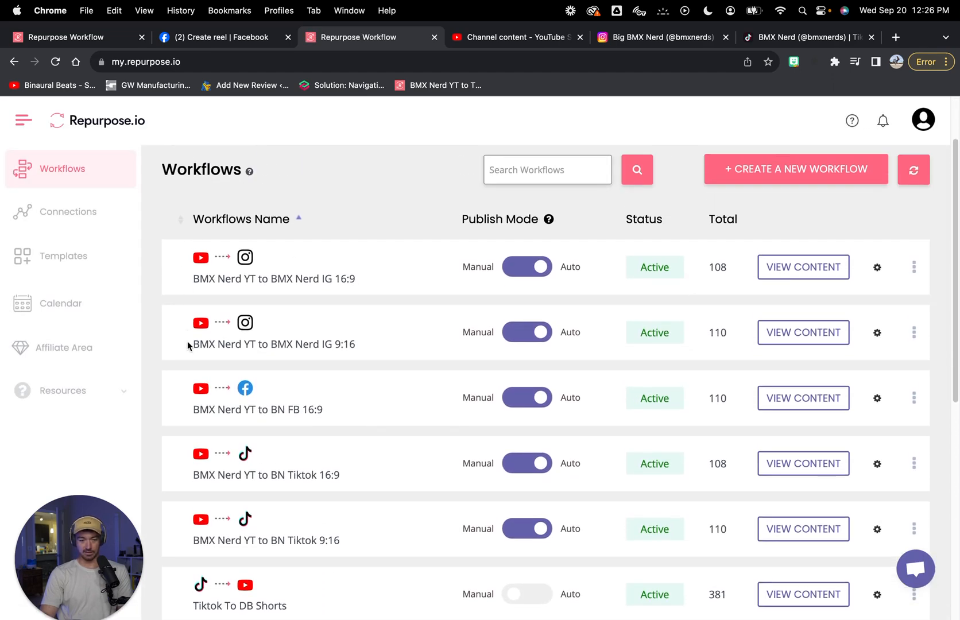
click(748, 174)
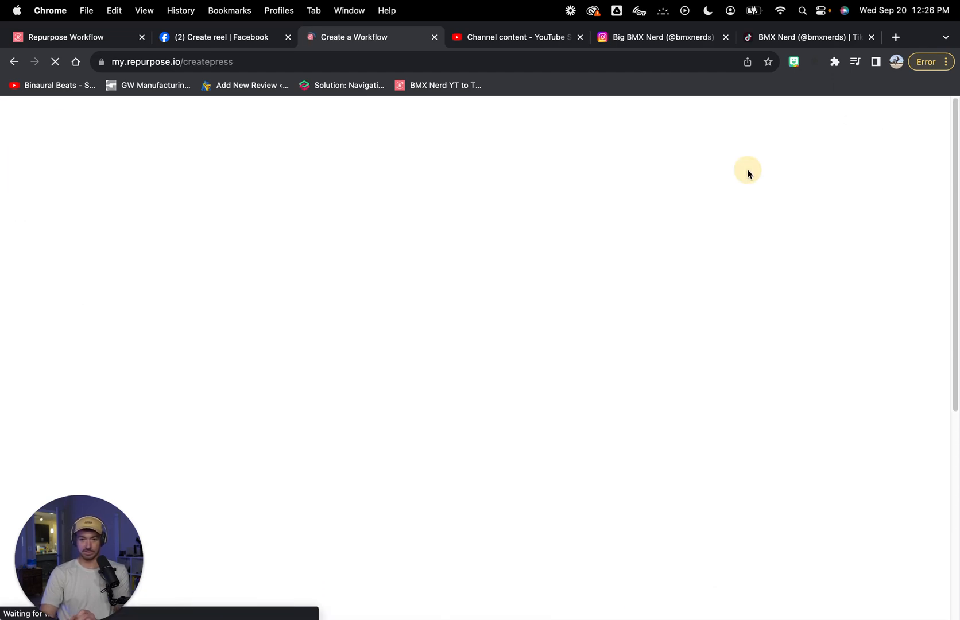
click(313, 402)
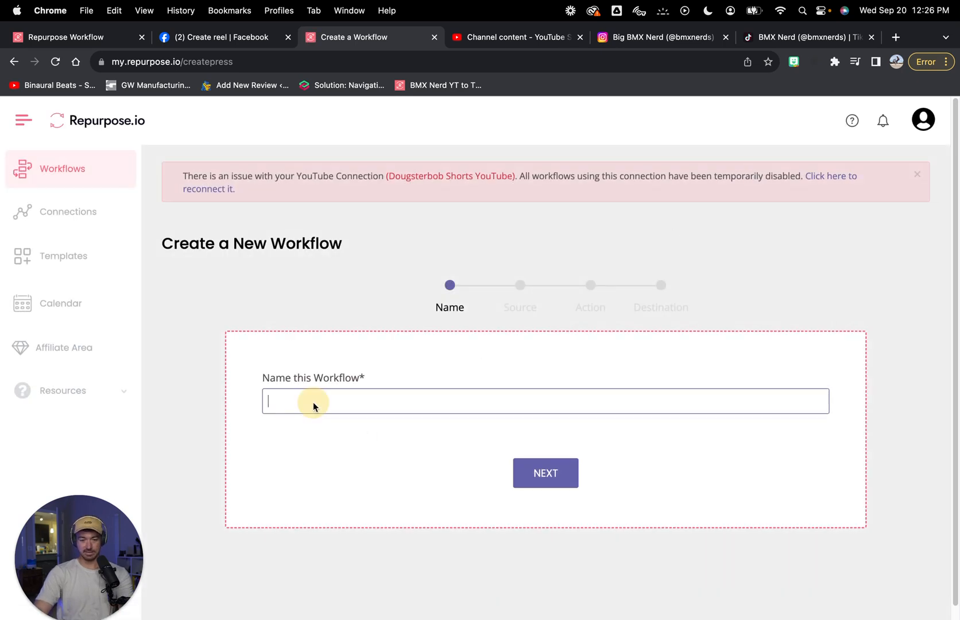
text(BMX N)
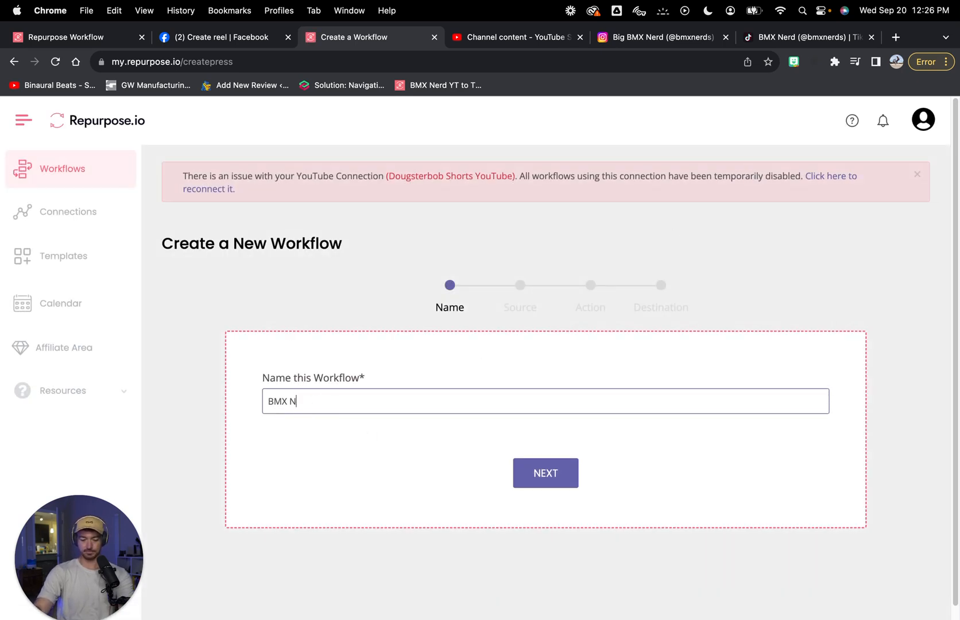
text(erd YT to)
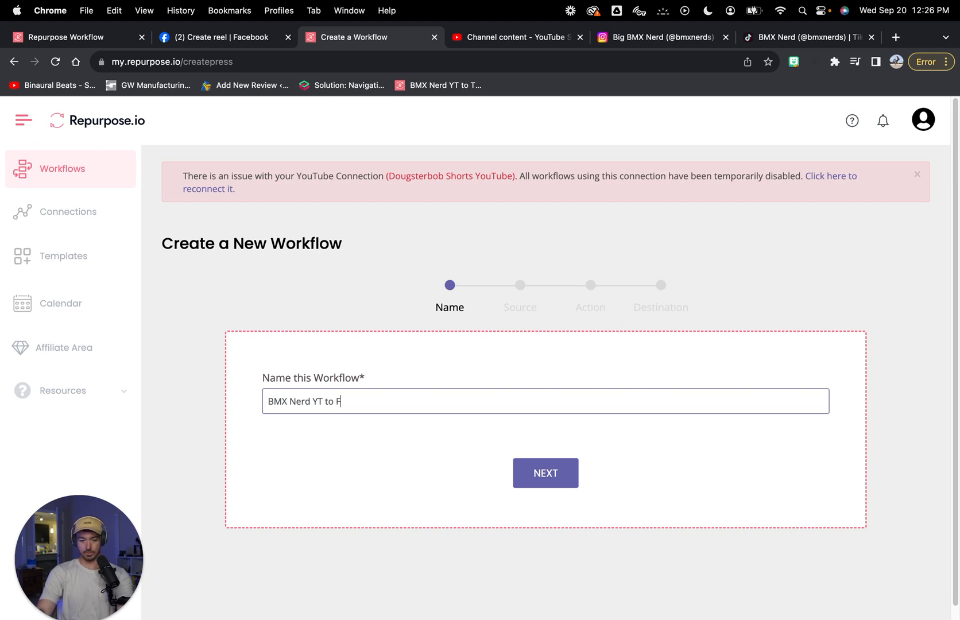
text(BN FB 9)
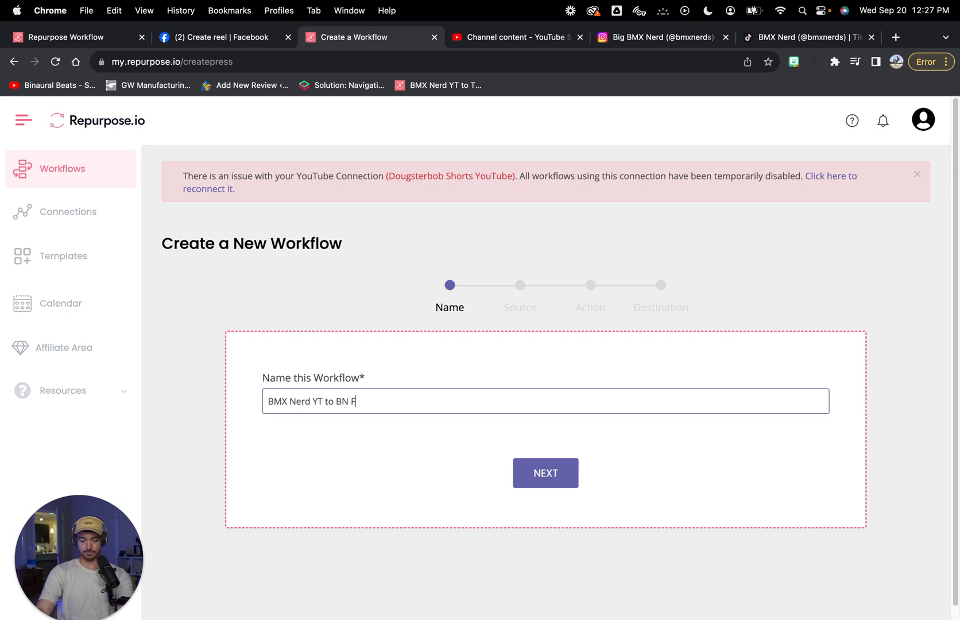
text(:16)
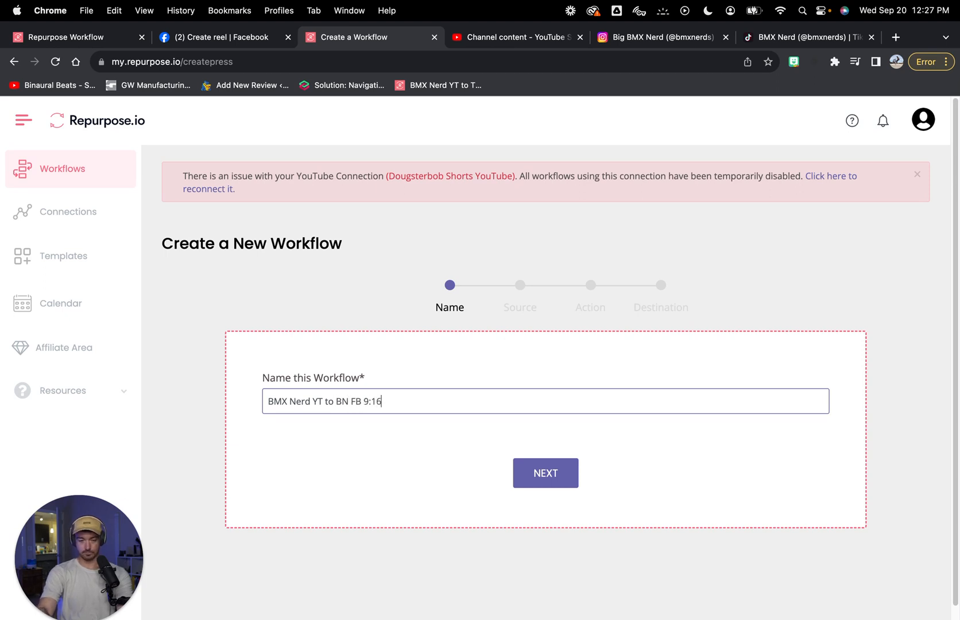
click(548, 474)
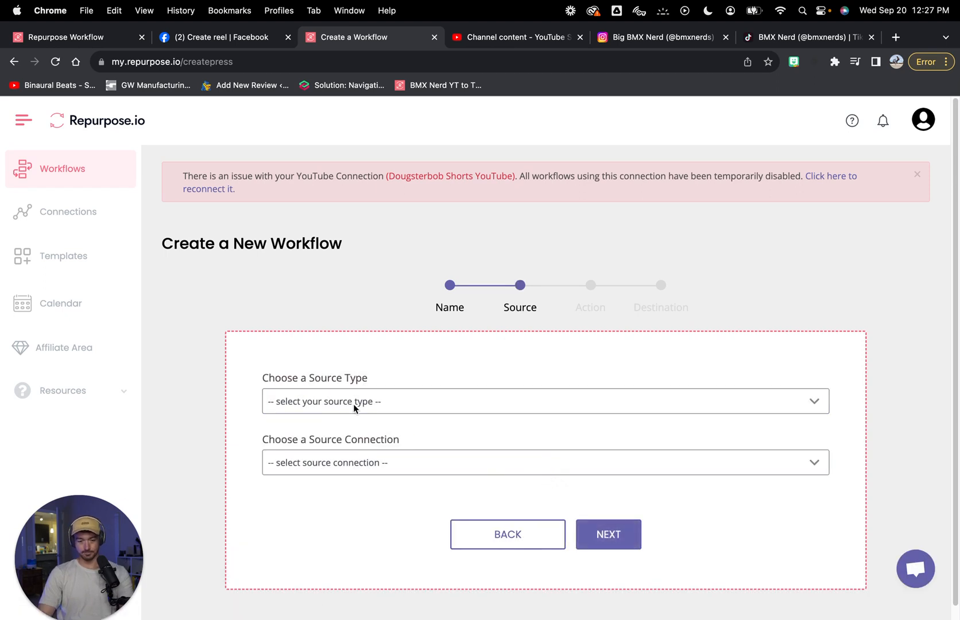
Step: Set the workflow's source to YouTube with the BMX Nerd Youtube connection, main channel without playlist, and YouTube Shorts only
click(354, 402)
click(329, 461)
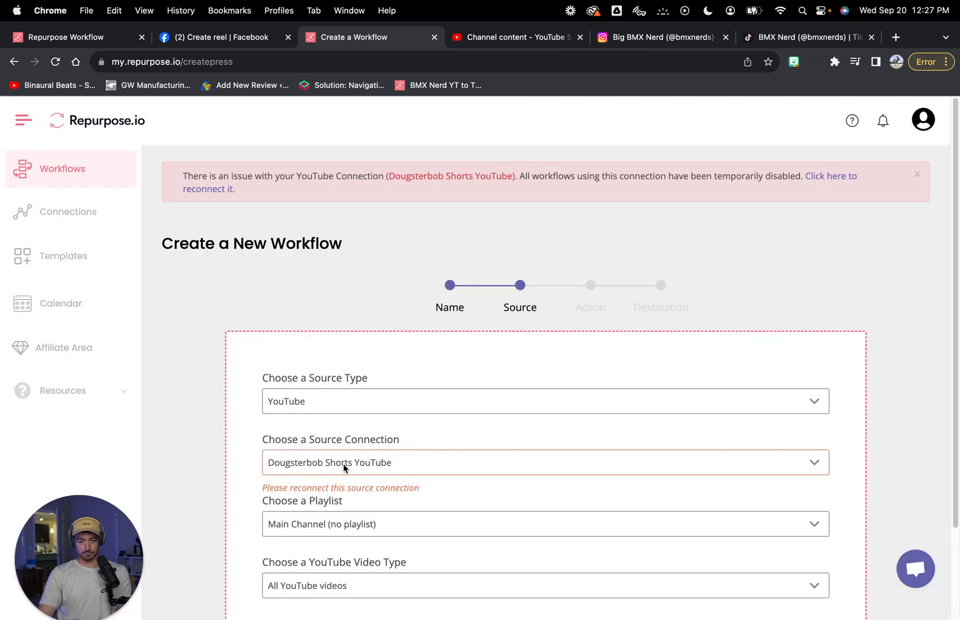
click(343, 464)
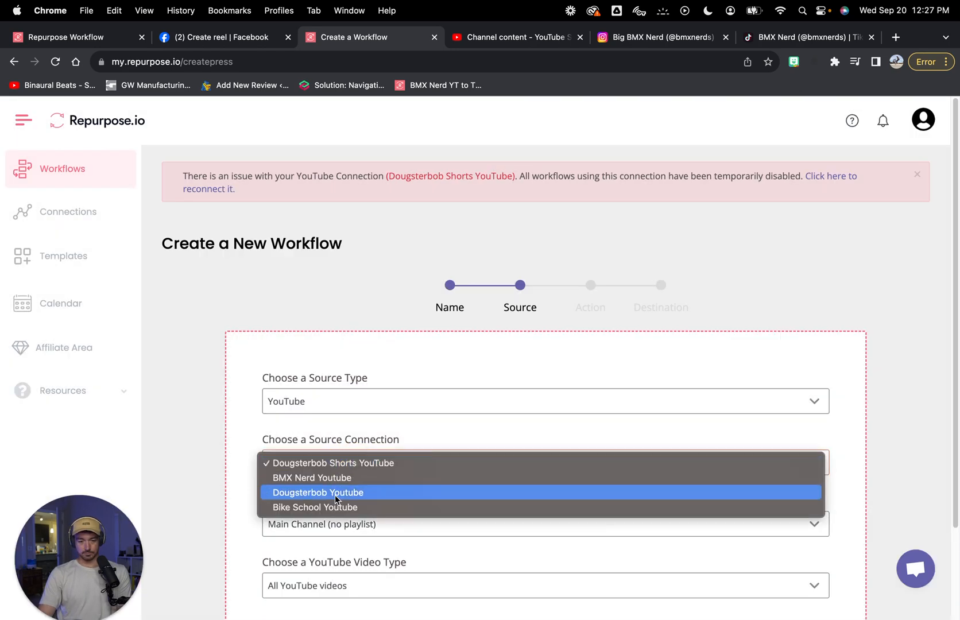
click(324, 478)
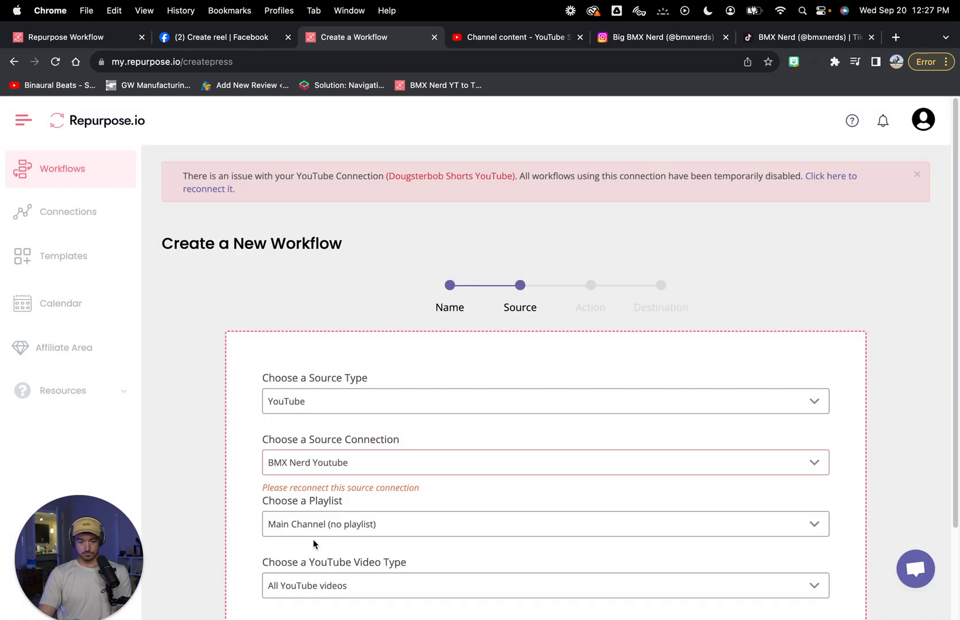
click(307, 584)
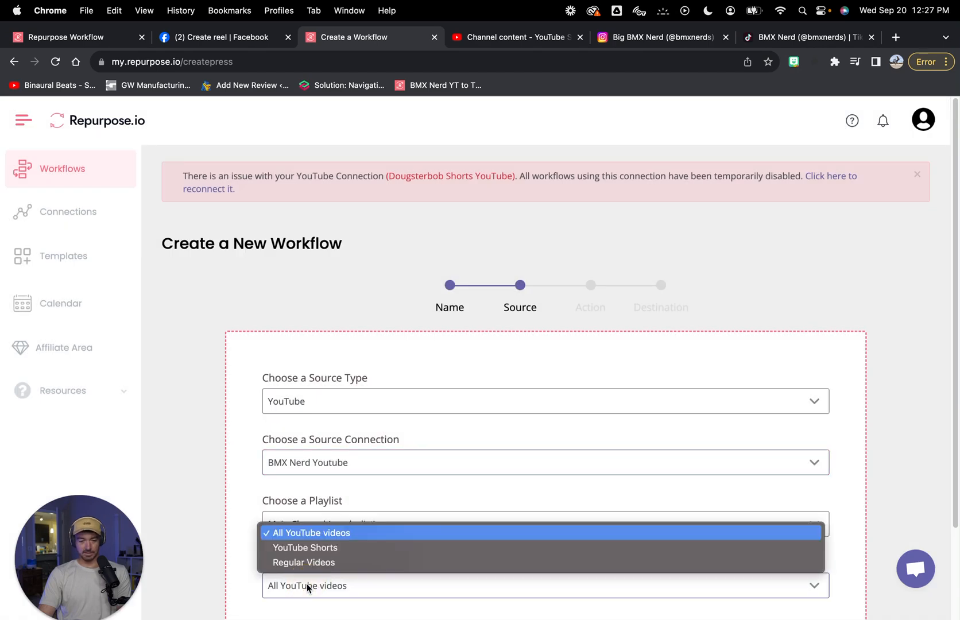
click(248, 531)
scroll(244, 517, down, 3)
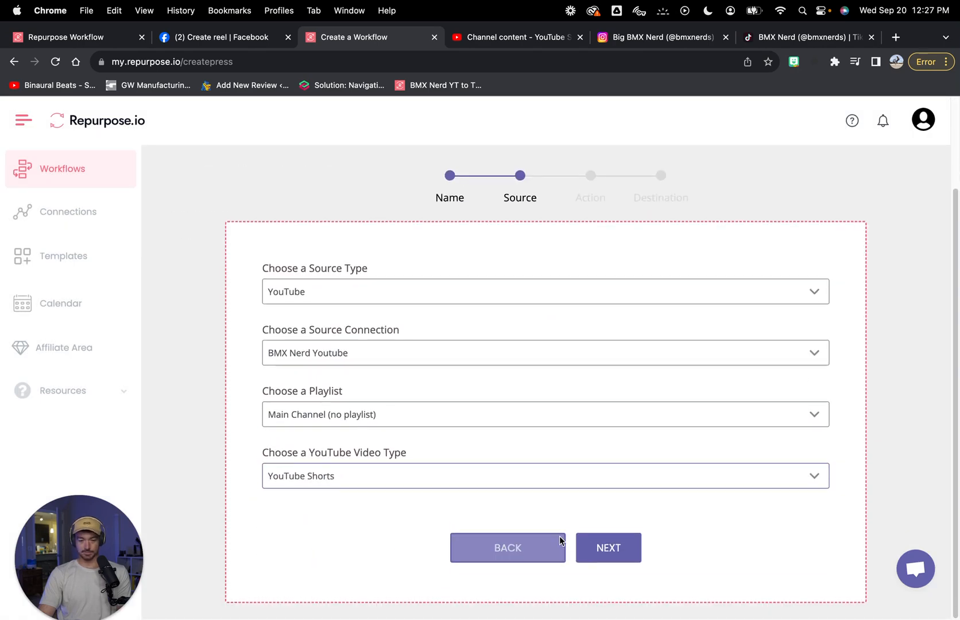
click(596, 542)
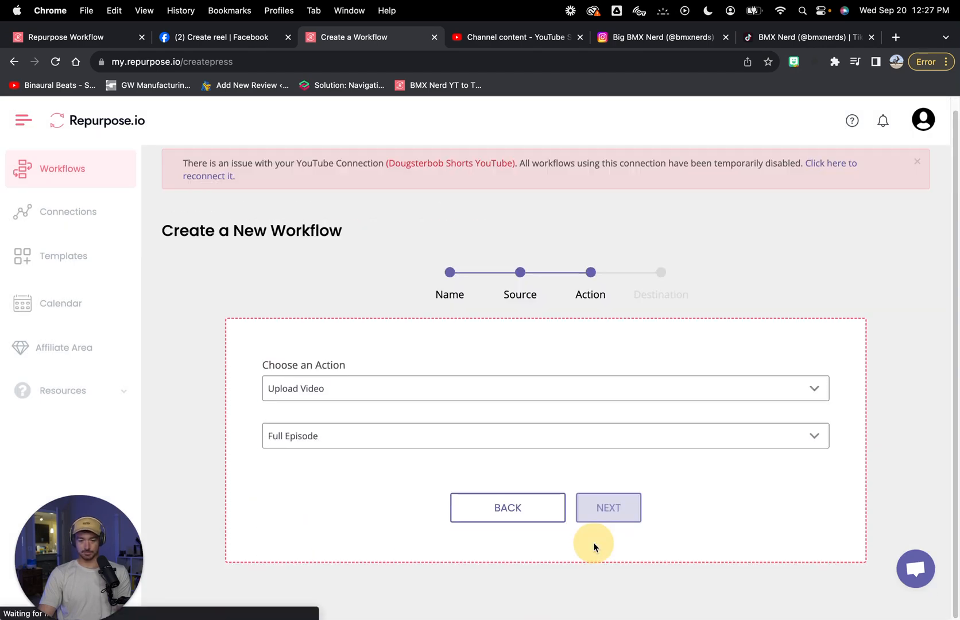
Step: Accept Upload Video with Full Video as the workflow's action
click(359, 395)
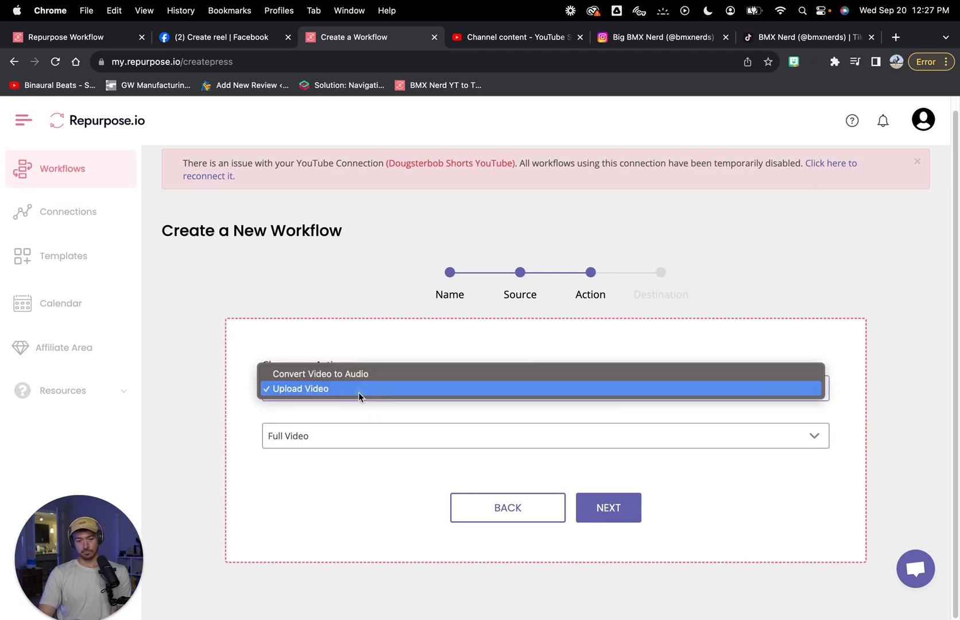
click(609, 510)
click(625, 508)
Step: Set the destination to the BMX Nerd FB connection, Facebook page BMX Nerds, type Reels, and finish creating the workflow
click(345, 390)
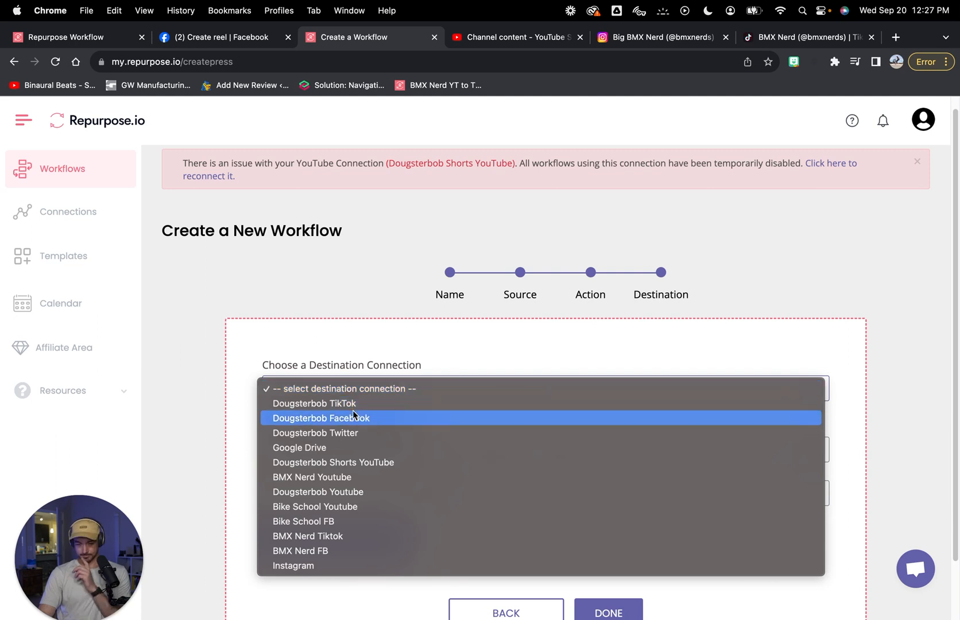
click(309, 552)
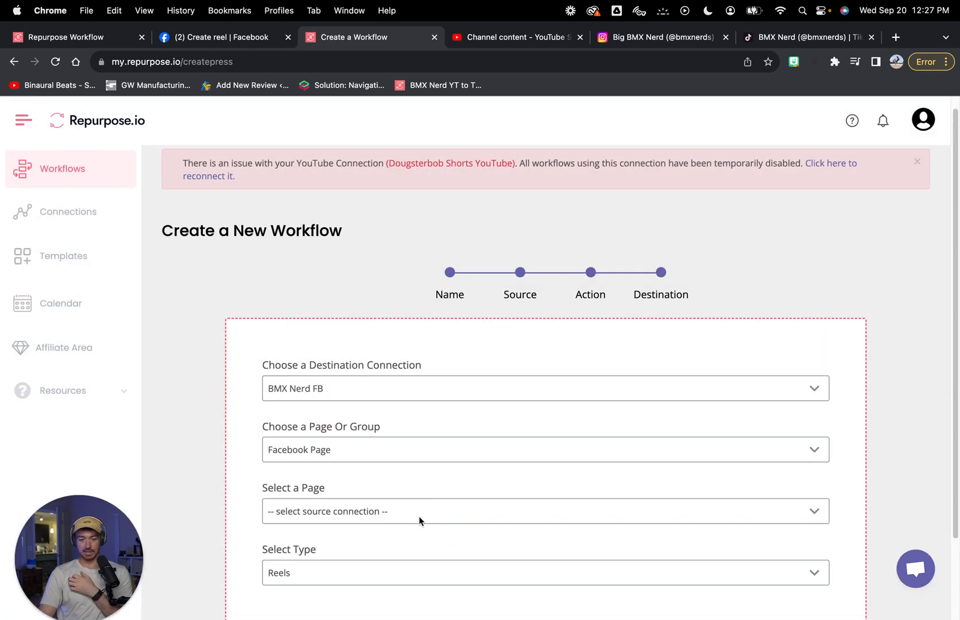
click(401, 511)
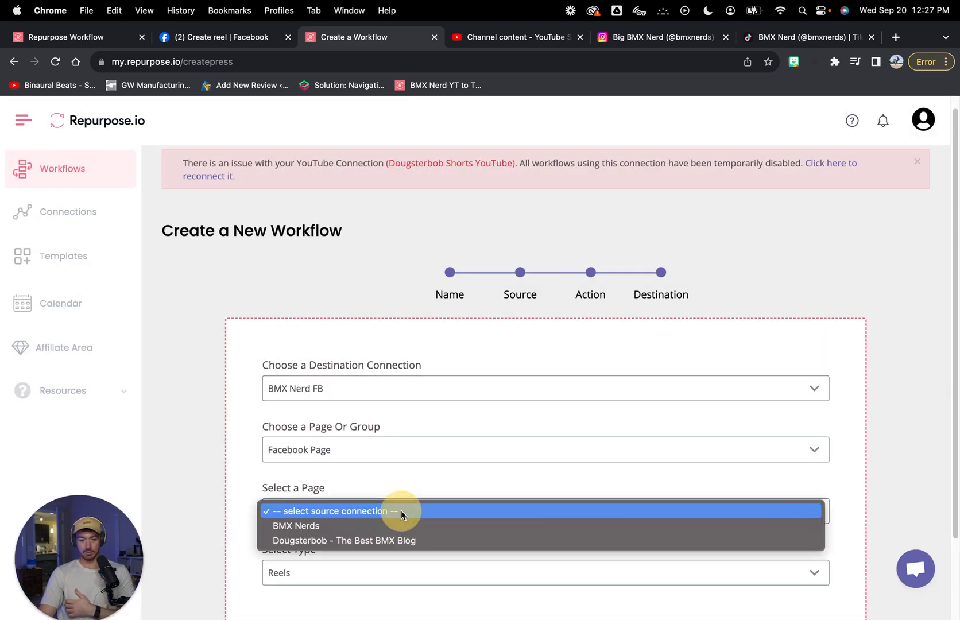
click(318, 526)
click(305, 564)
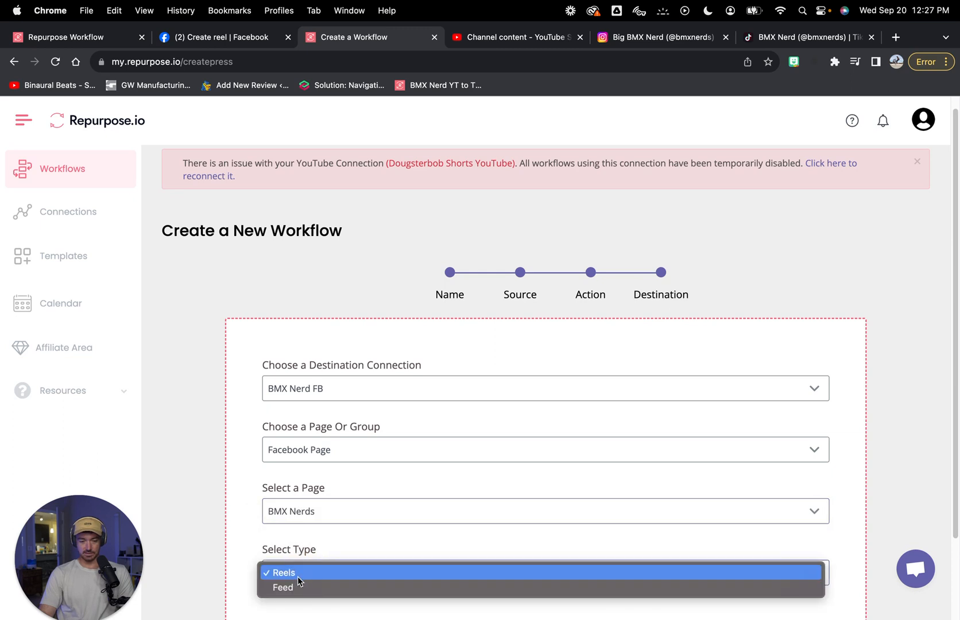
click(298, 575)
click(244, 551)
scroll(244, 552, down, 3)
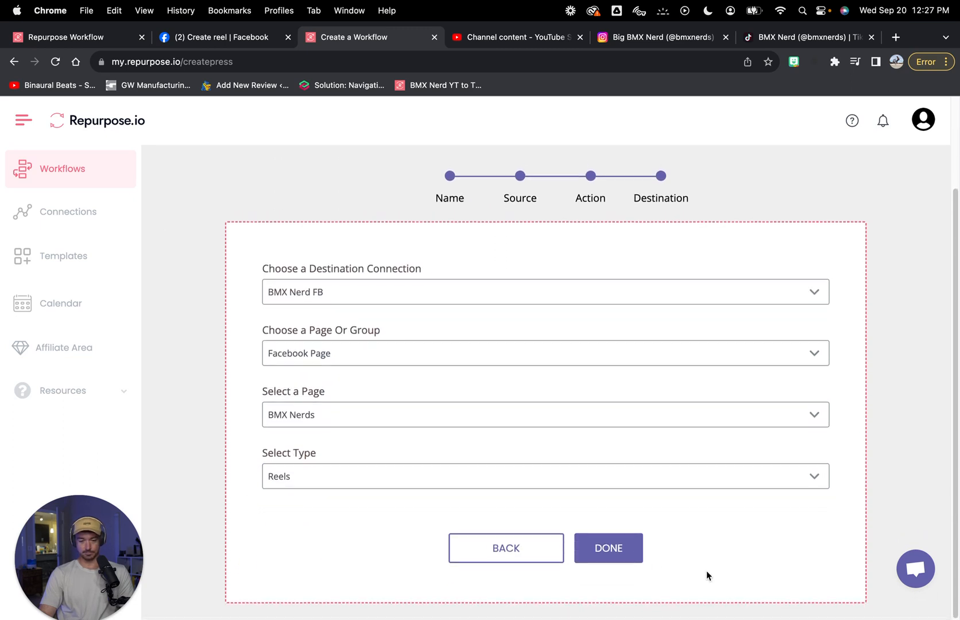
click(611, 552)
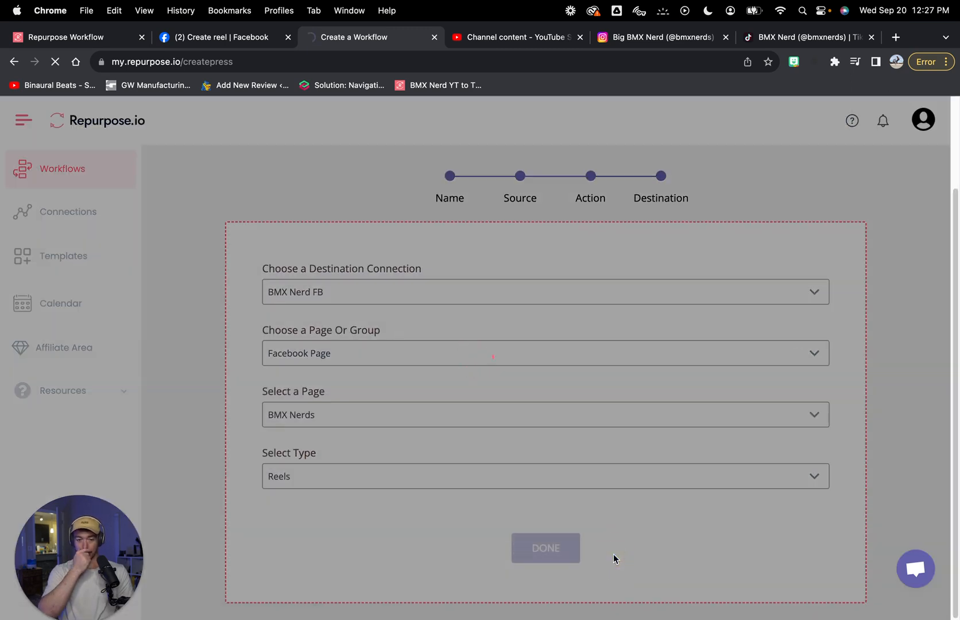
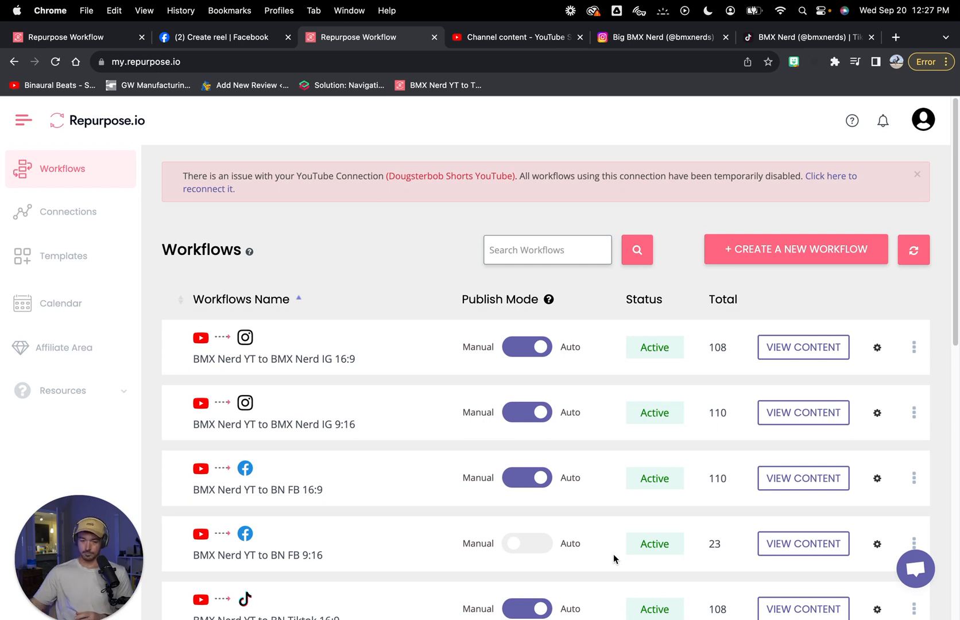
Step: Refresh the workflow list in the other Repurpose.io tab and check the publishing status in the BN FB 16:9 workflow's content
scroll(391, 497, down, 2)
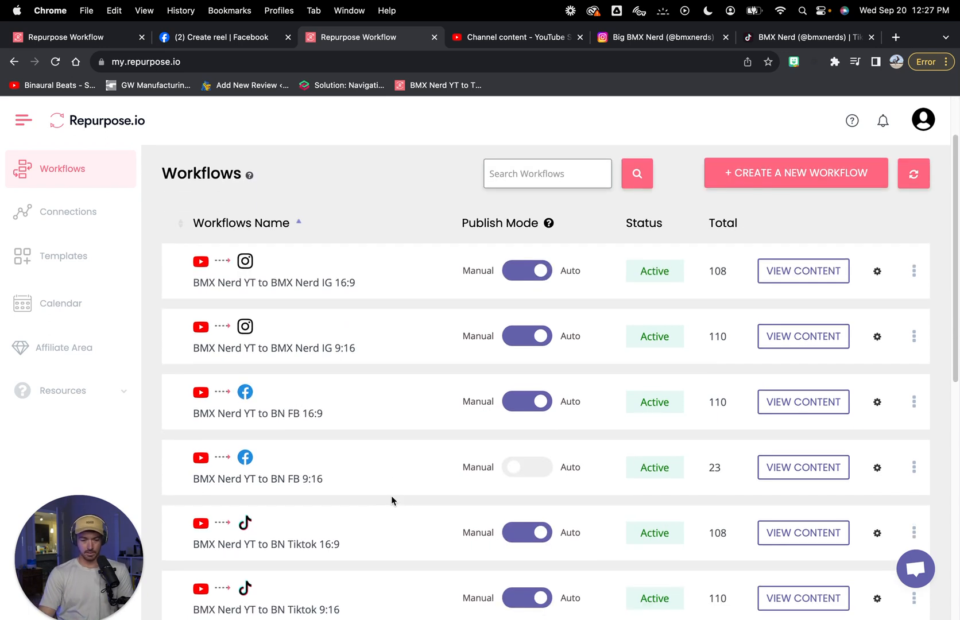
click(64, 32)
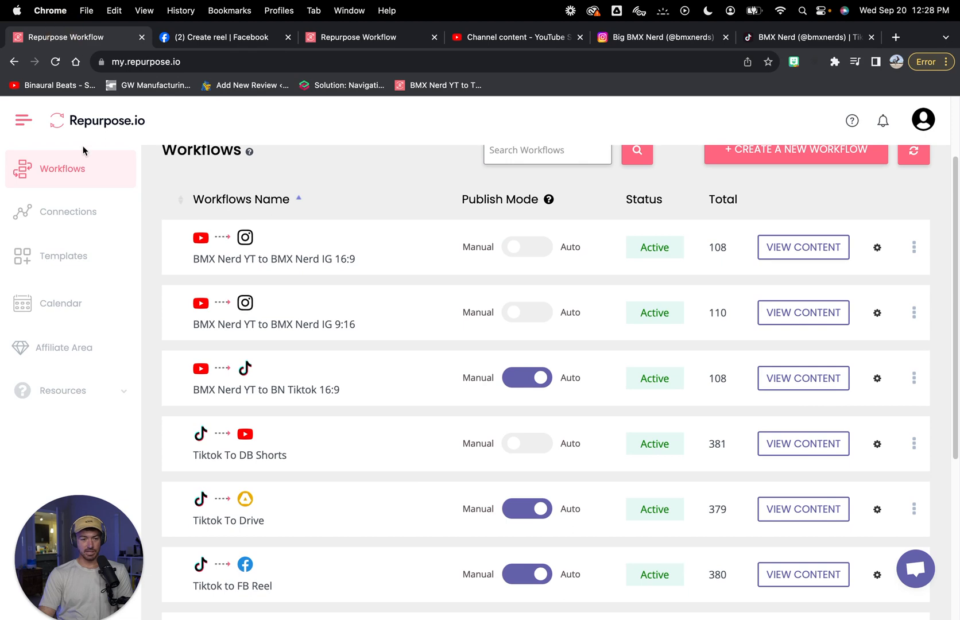
click(68, 180)
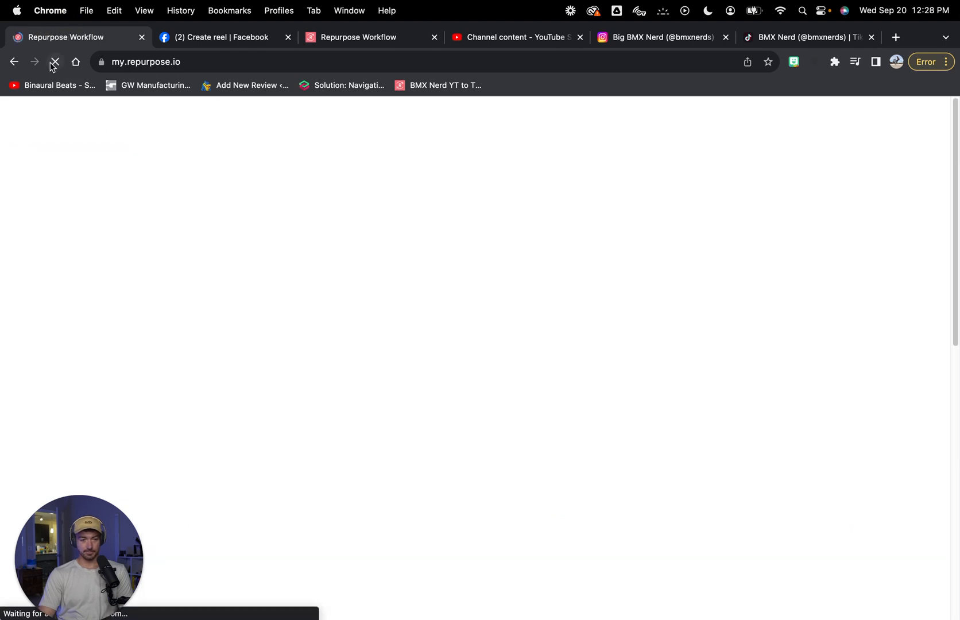
scroll(387, 472, down, 1)
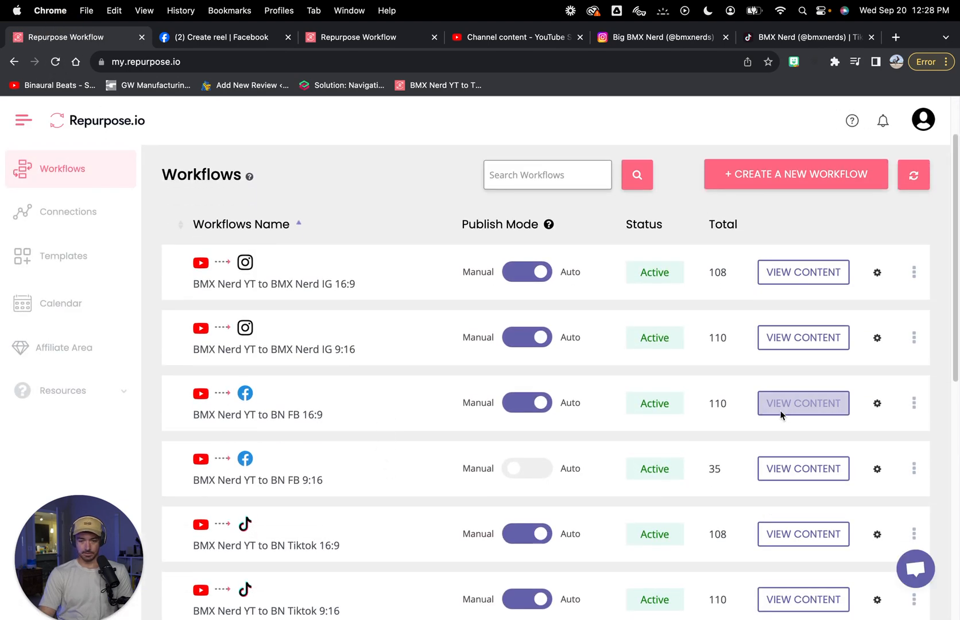
click(781, 401)
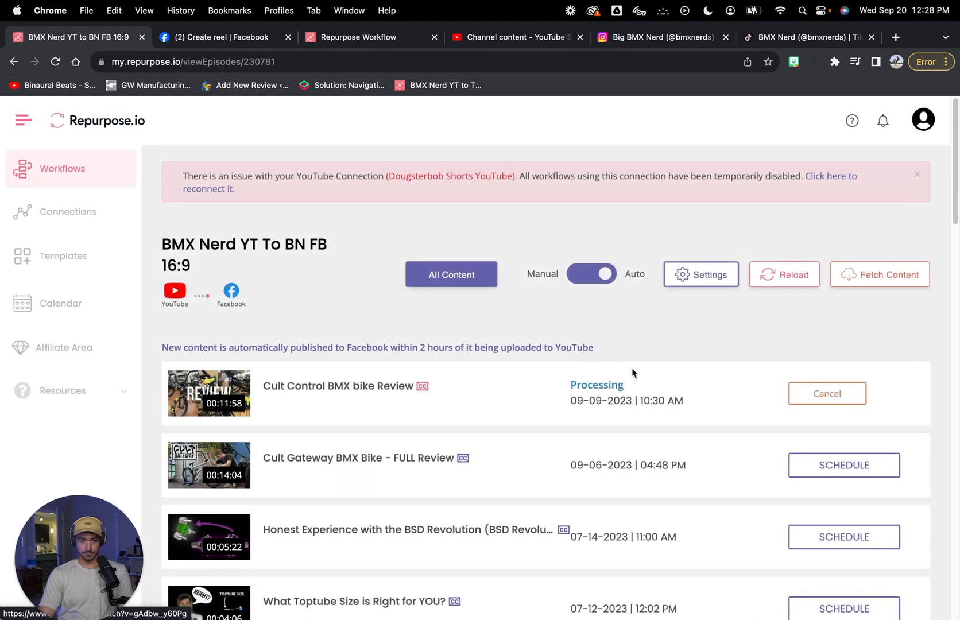
Step: Return to the tab with the new workflow, view the BN FB 9:16 content and look over its YouTube to Facebook settings
click(343, 38)
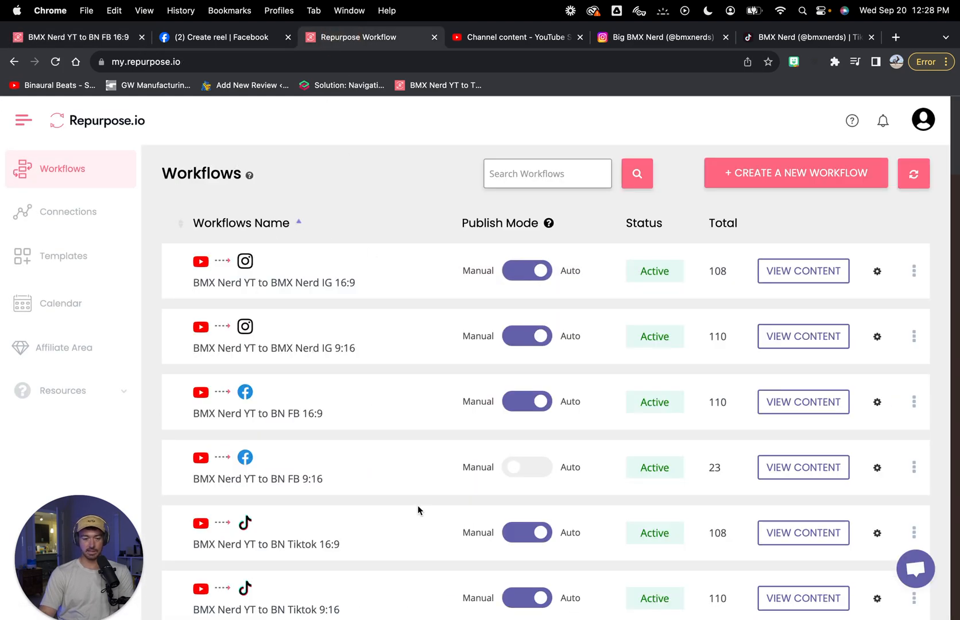
click(822, 467)
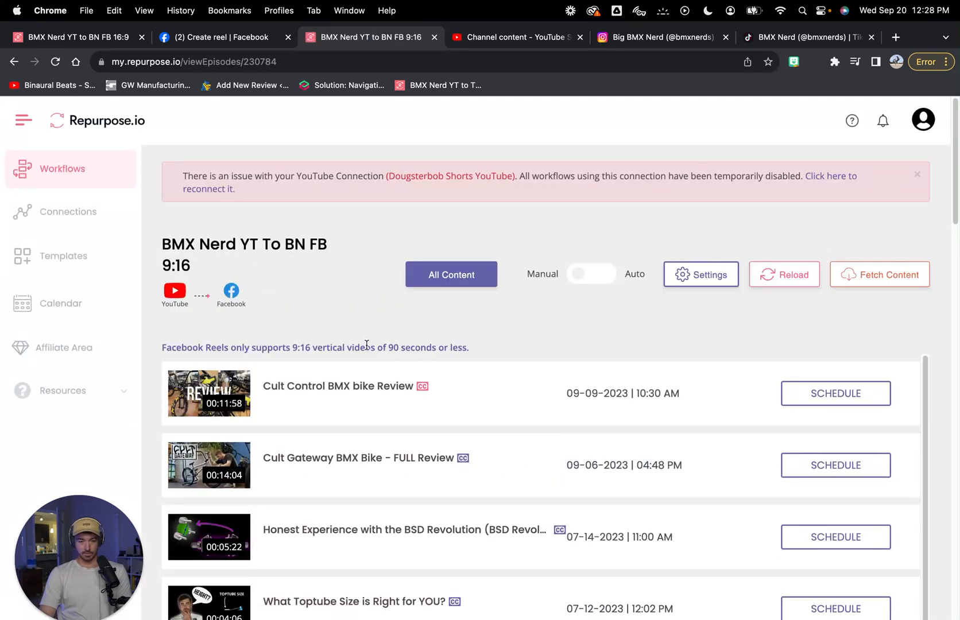
click(691, 274)
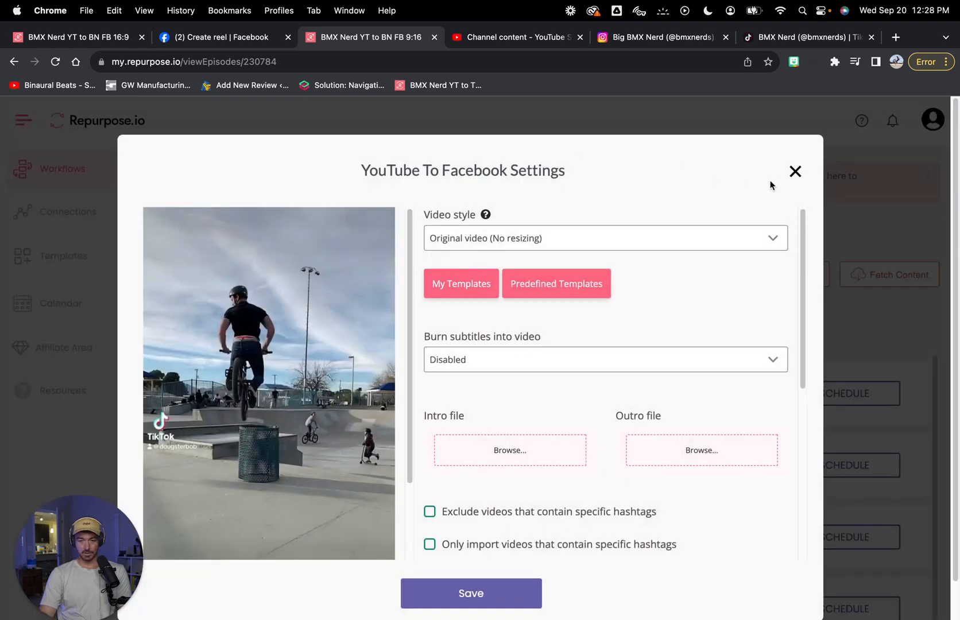
click(795, 172)
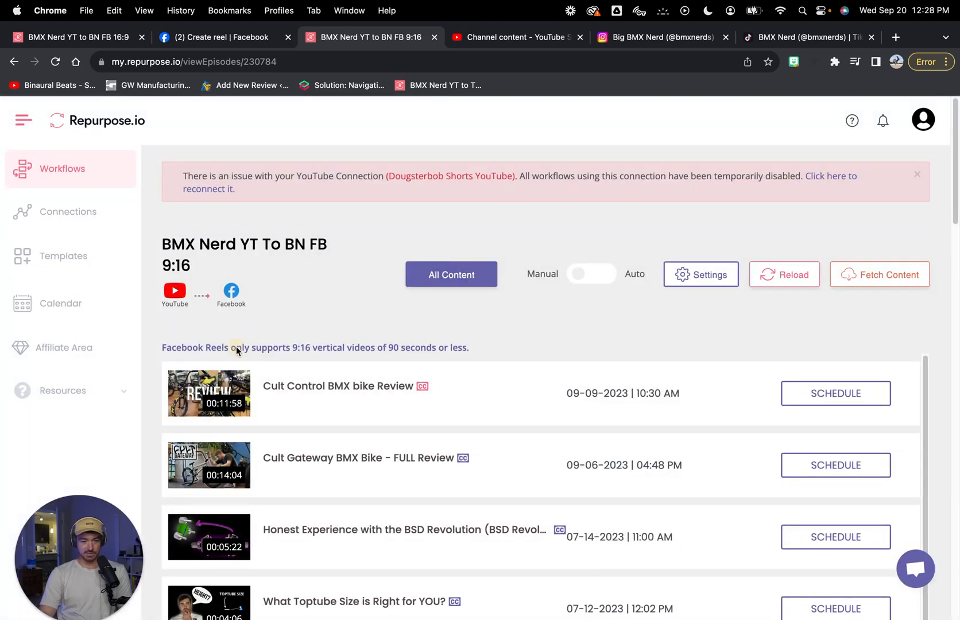
click(493, 352)
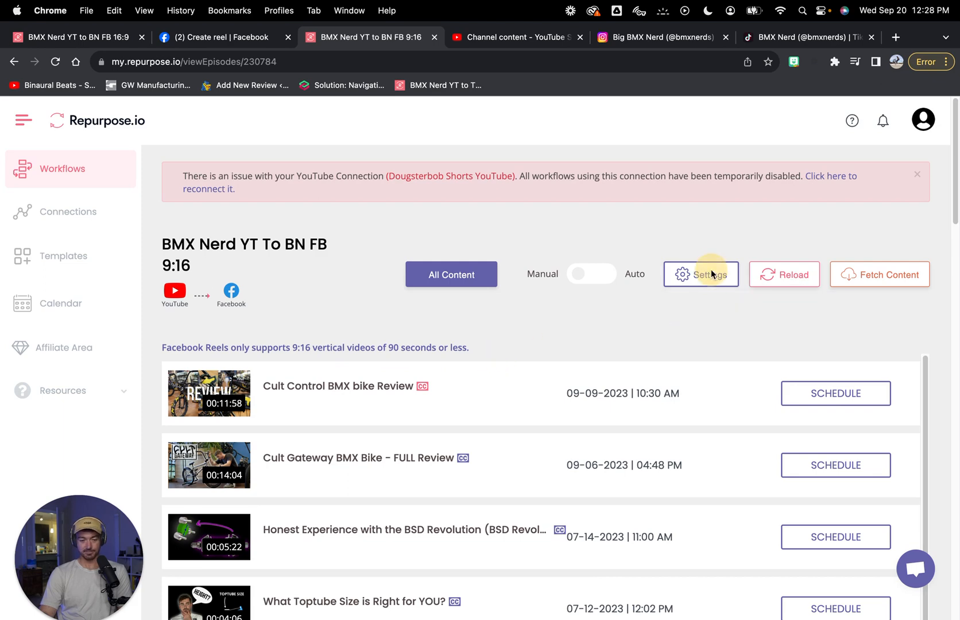
Step: In the BN FB 9:16 workflow's settings, choose the saved Tiktok to FB template as the video style
click(711, 274)
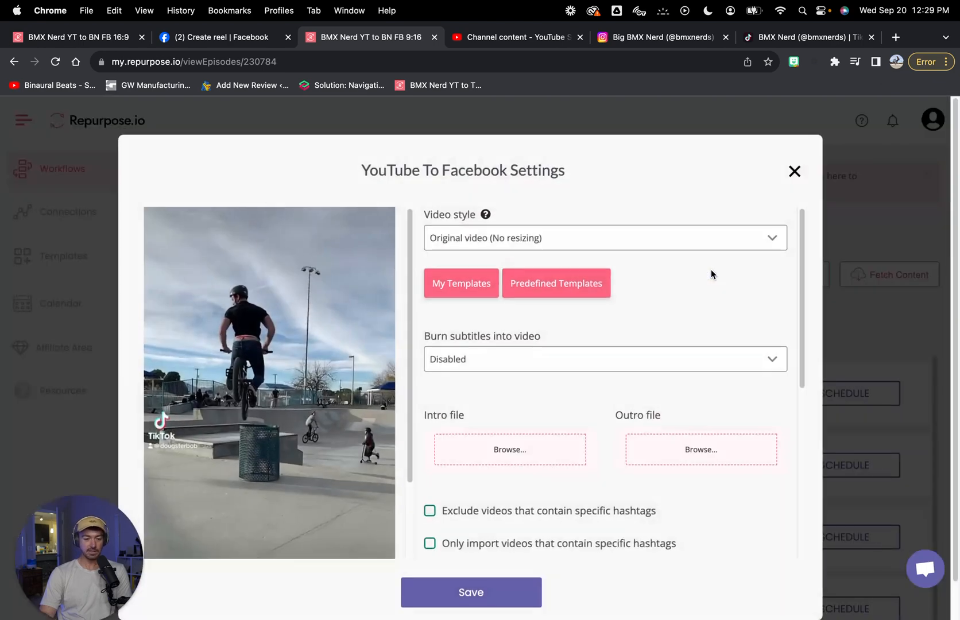
click(537, 240)
click(557, 211)
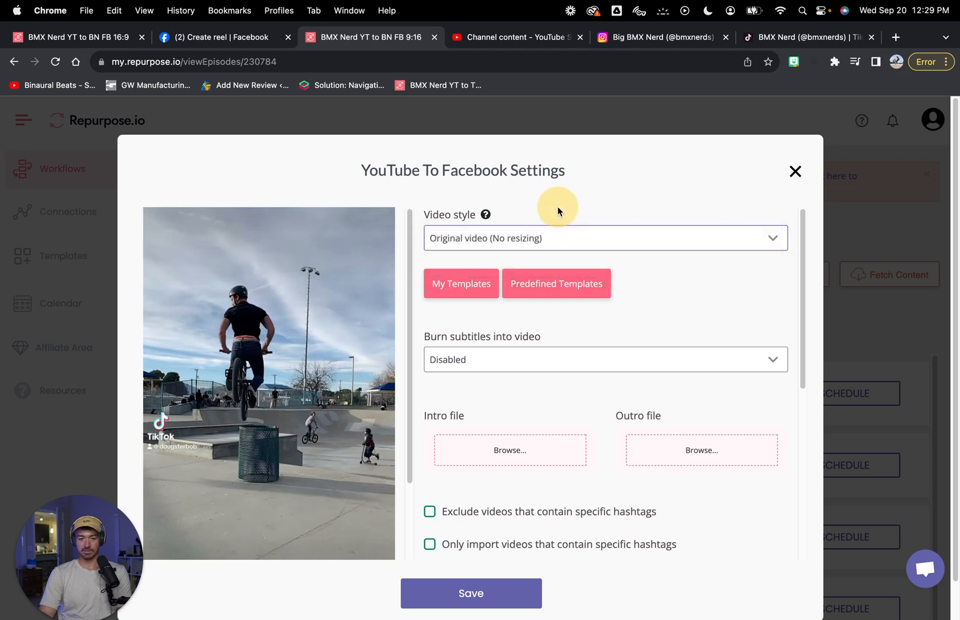
click(476, 288)
click(603, 340)
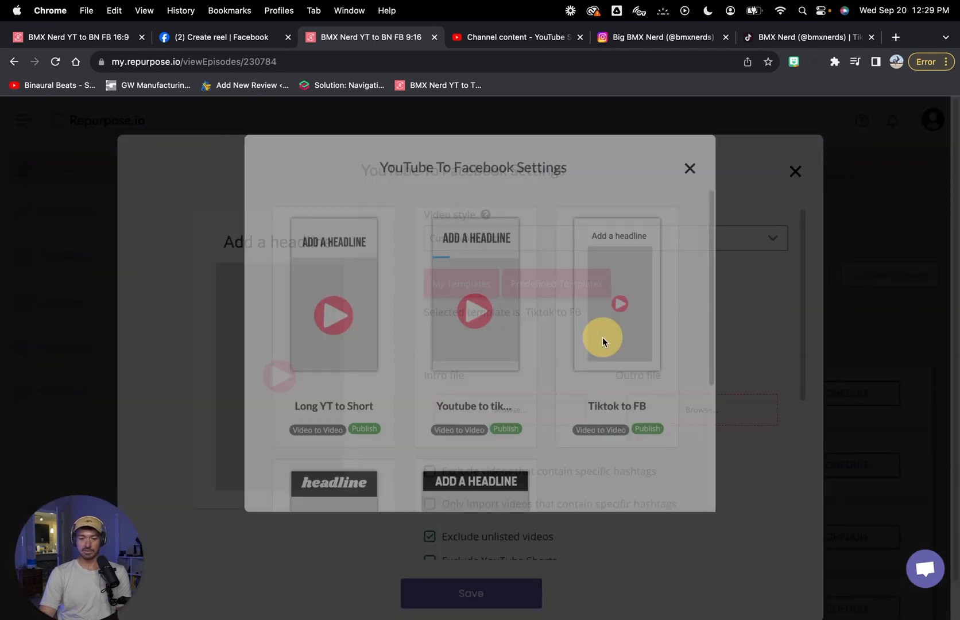
Step: Check the import filters, including Only import YouTube Shorts, and save the BN FB 9:16 workflow's settings
scroll(667, 335, down, 2)
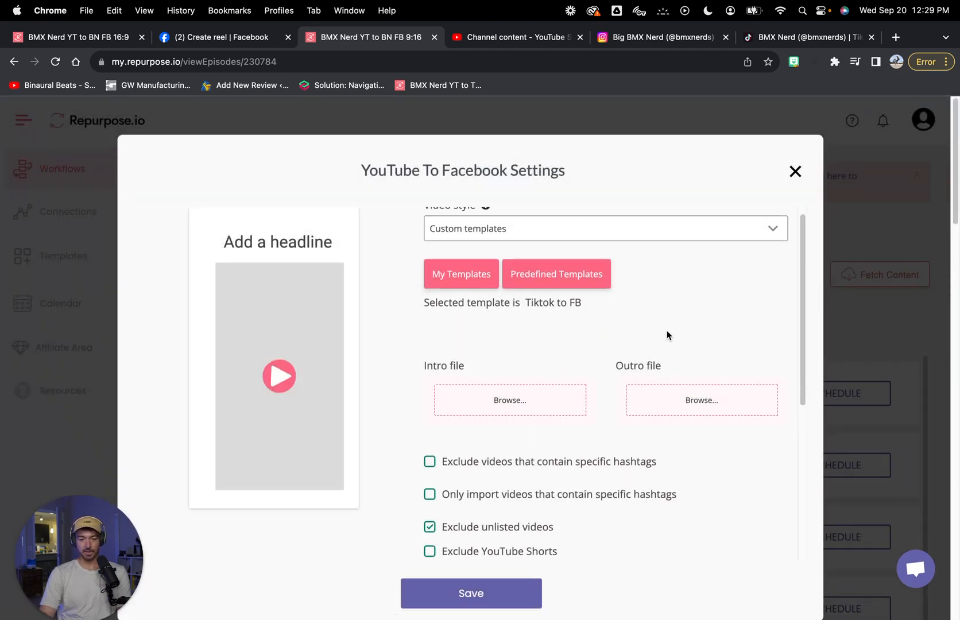
scroll(667, 335, up, 2)
scroll(532, 339, down, 3)
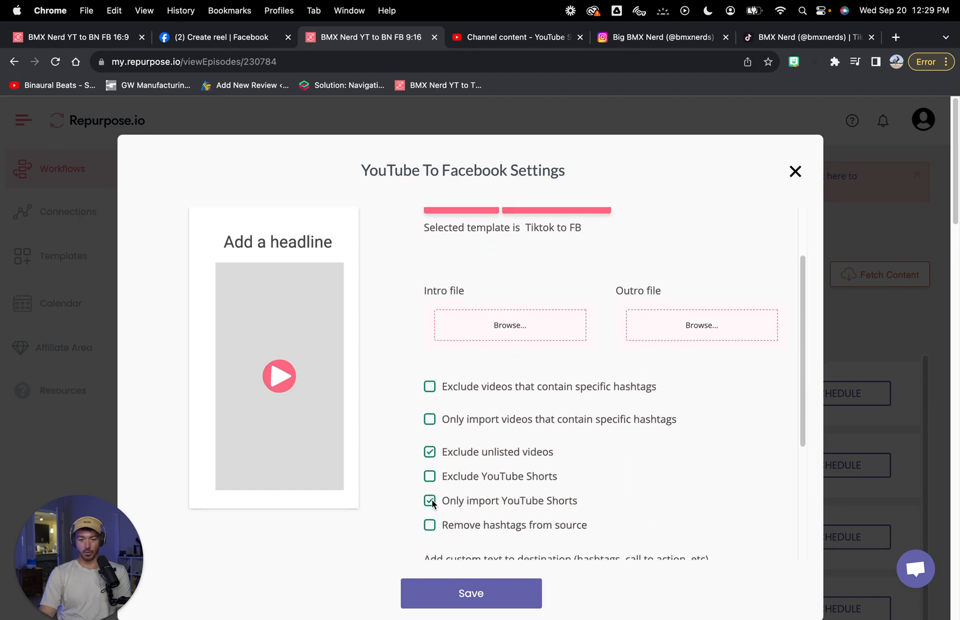
scroll(521, 497, down, 4)
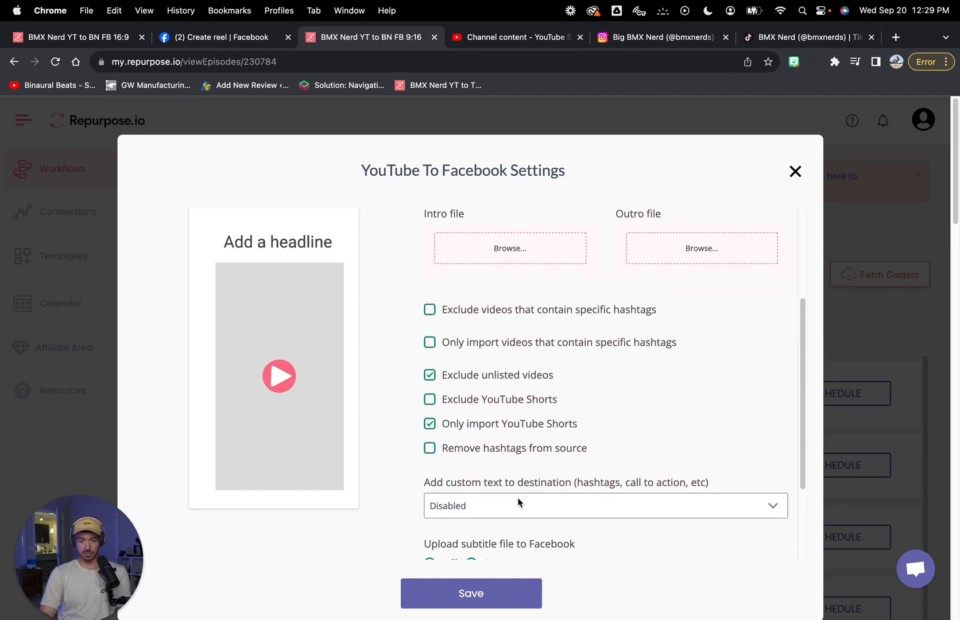
scroll(470, 453, down, 3)
scroll(470, 454, down, 1)
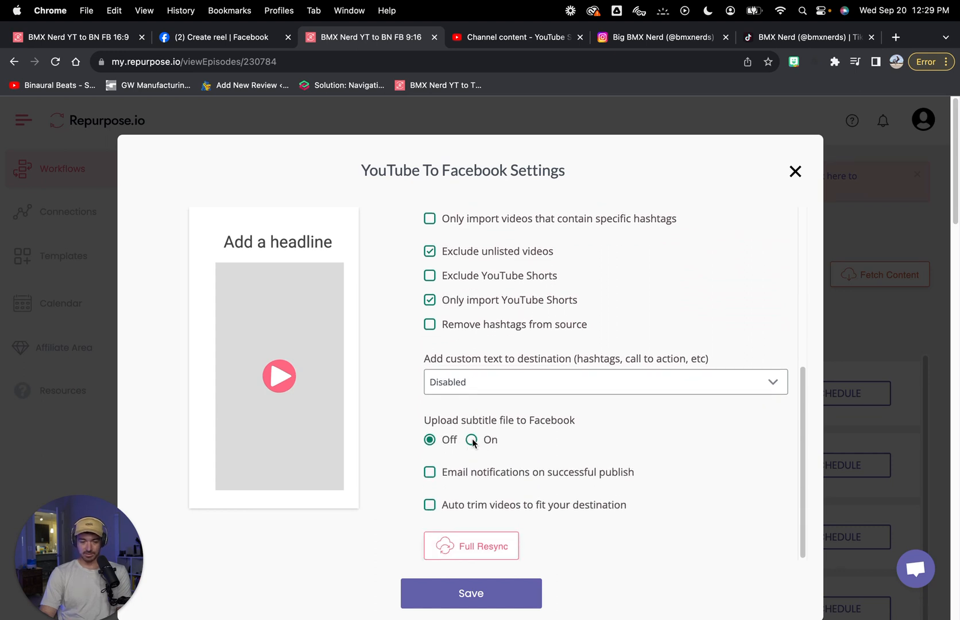
click(466, 596)
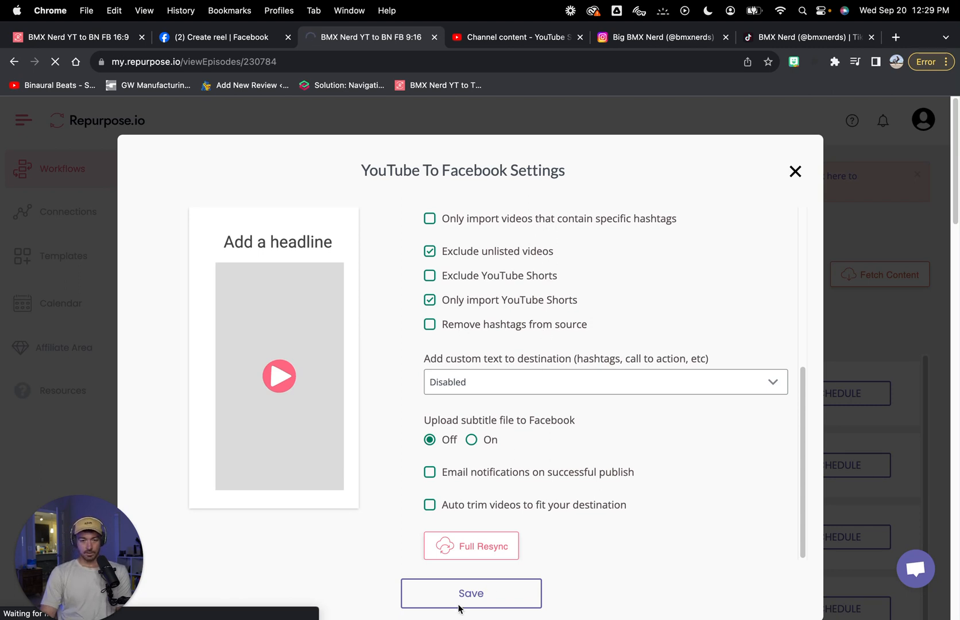
Step: Refresh the BN FB 16:9 workflow page and run Google's internet speed test from a "wifi speed test" search
click(80, 37)
click(55, 64)
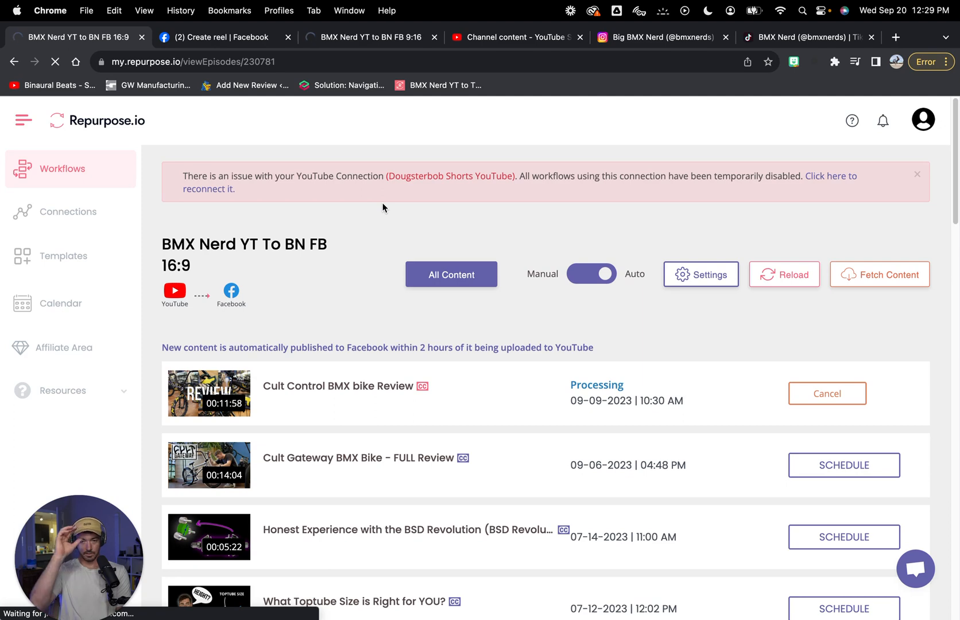
key(super+t)
text(wifi speed)
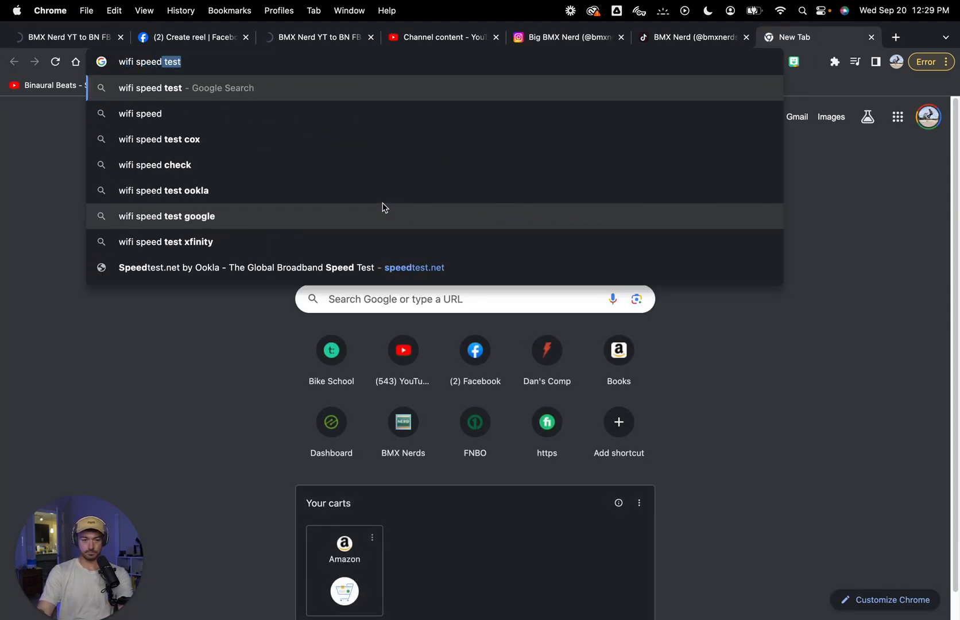
key(Return)
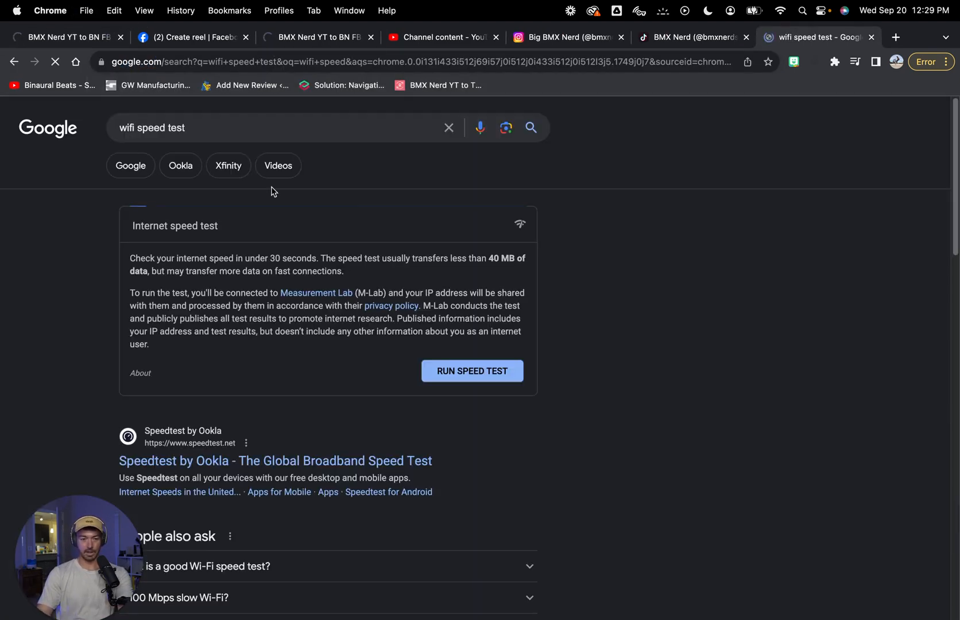
click(498, 372)
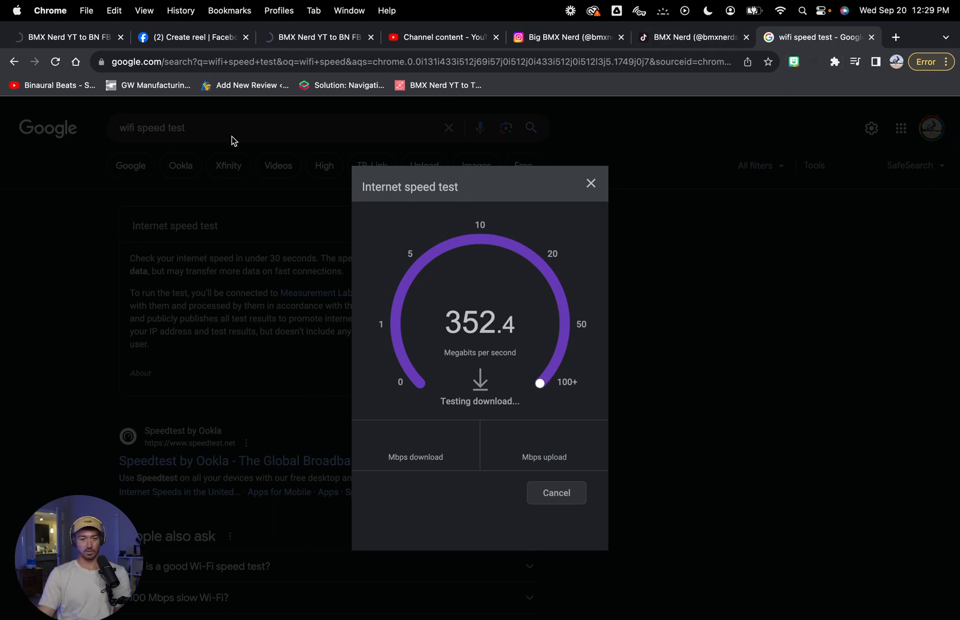
Step: Retry saving the BN FB 9:16 settings, reopen them and choose the saved Tiktok to FB template again
click(299, 37)
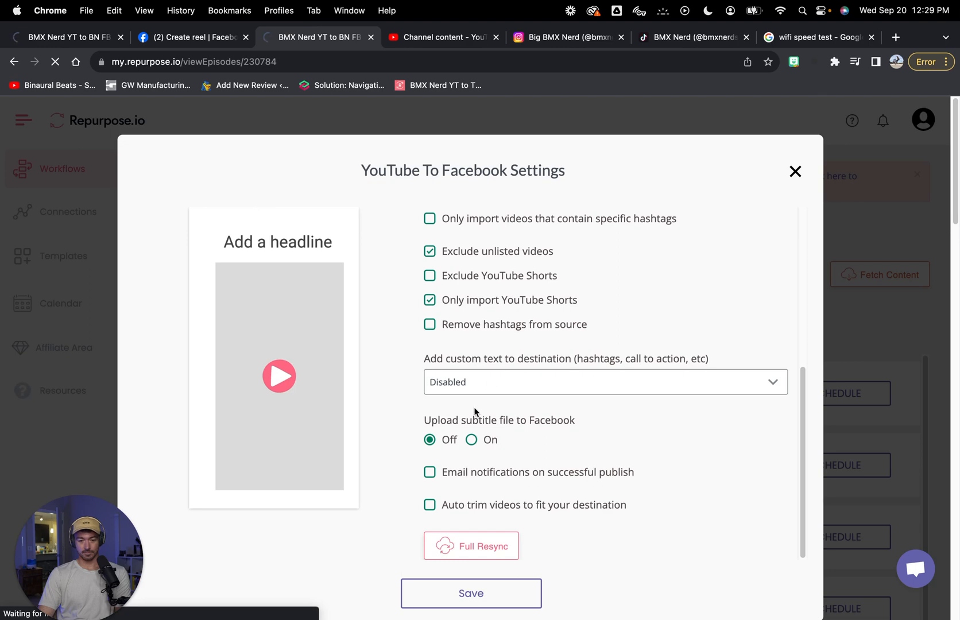
click(461, 584)
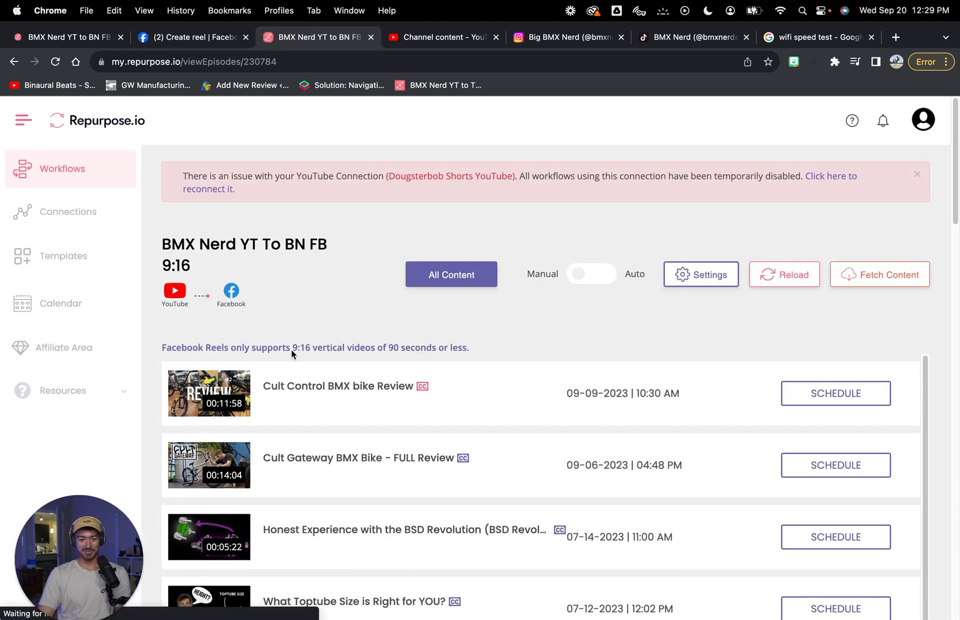
click(700, 275)
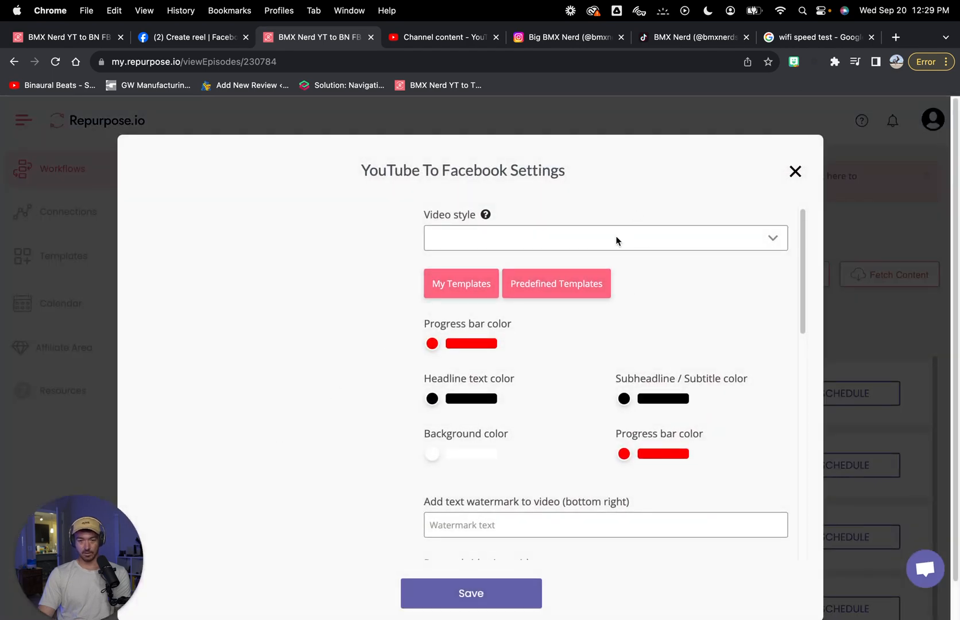
click(467, 246)
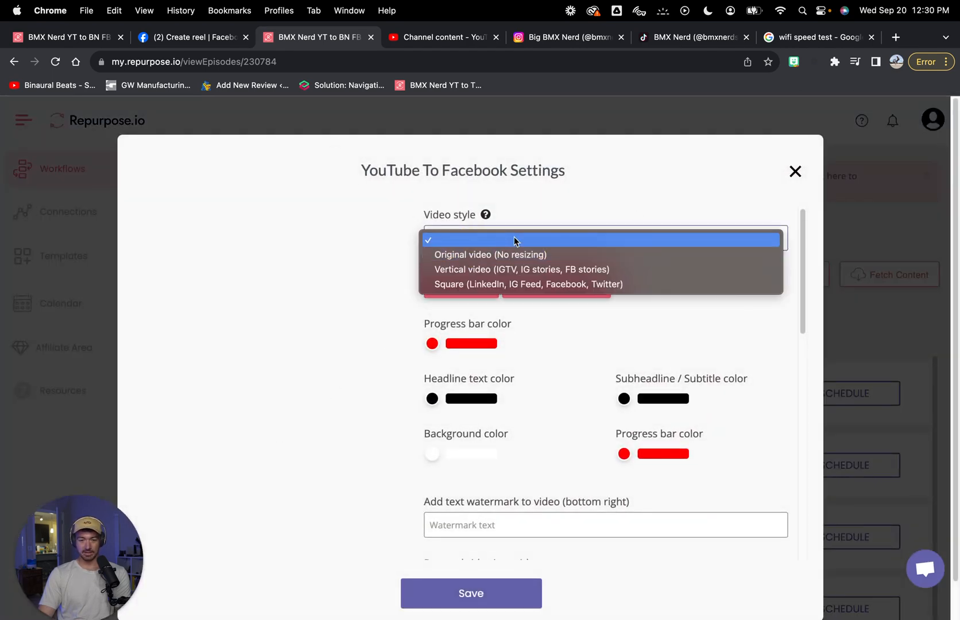
click(539, 329)
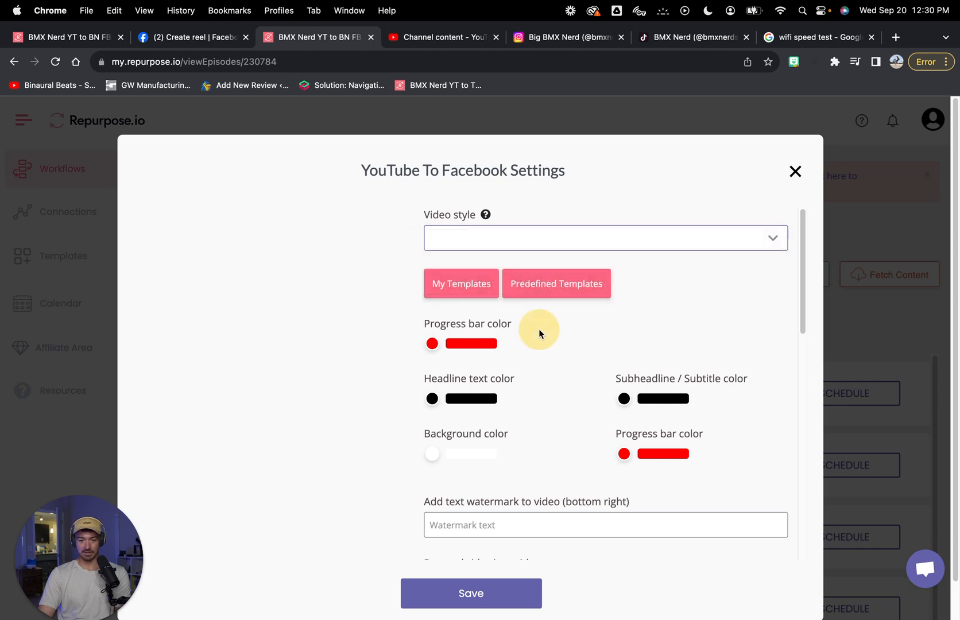
click(478, 287)
click(620, 356)
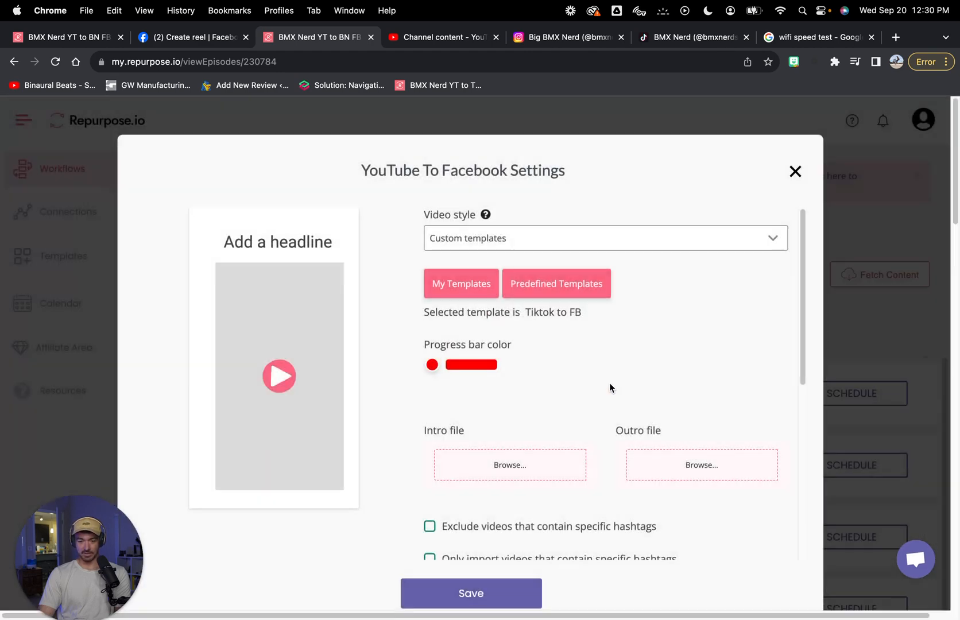
Step: Look over the remaining YouTube to Facebook options and save the settings with the Tiktok to FB template
scroll(604, 336, down, 5)
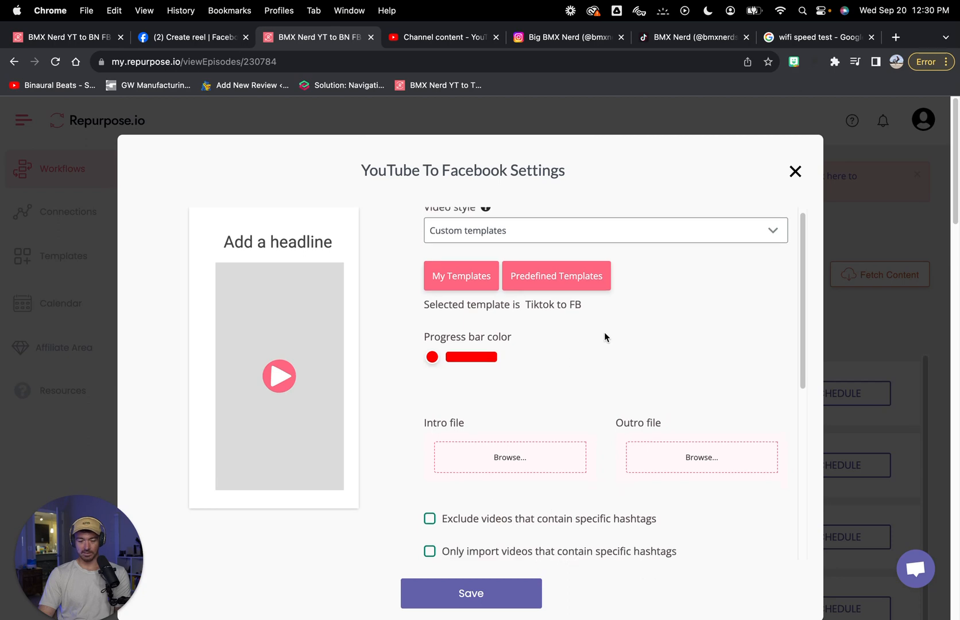
scroll(605, 337, up, 5)
scroll(604, 337, down, 8)
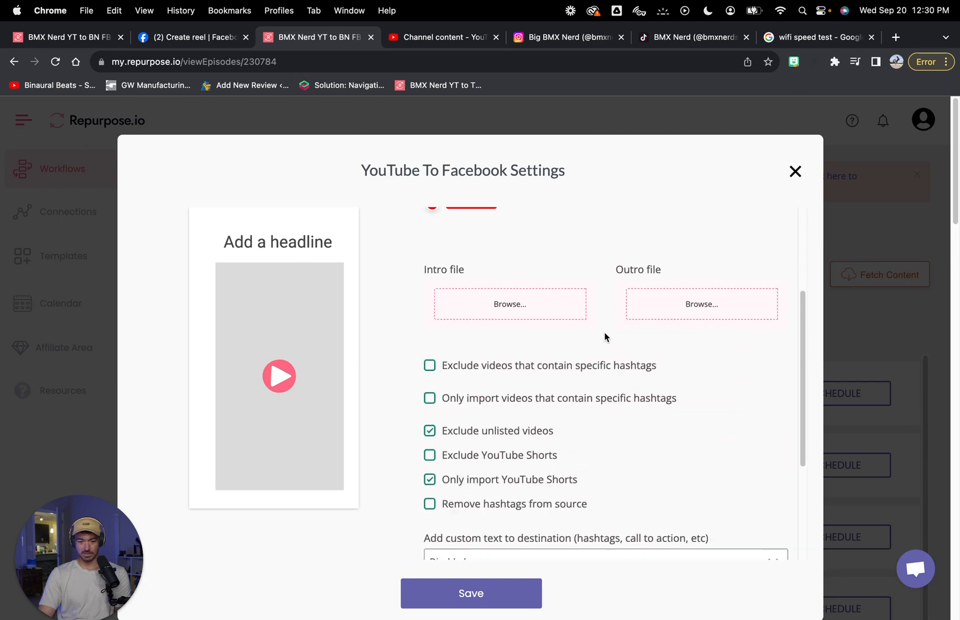
click(476, 600)
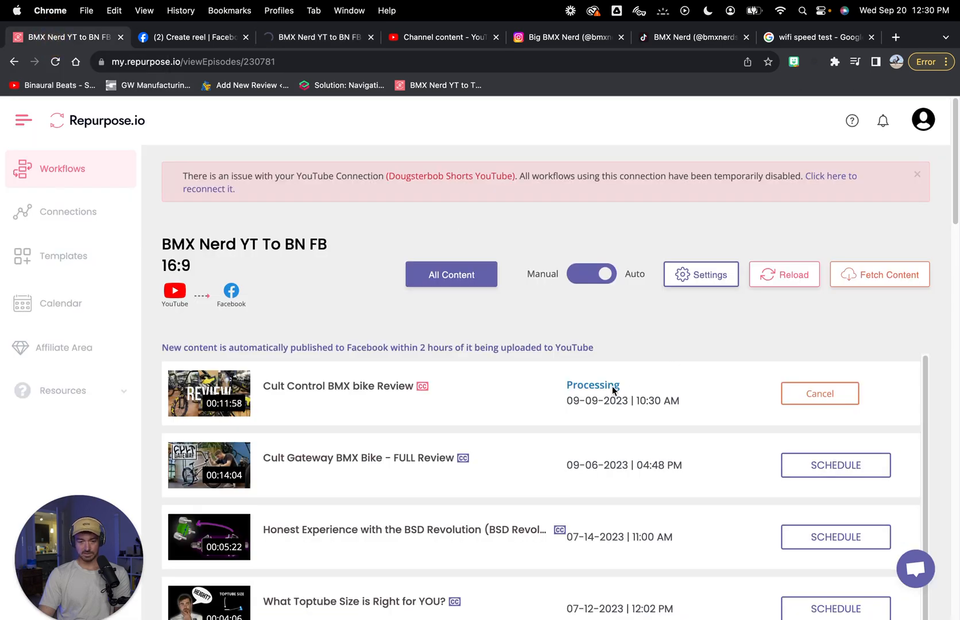
Step: Check the save progress of the BN FB 9:16 workflow and rerun the internet speed test
click(310, 38)
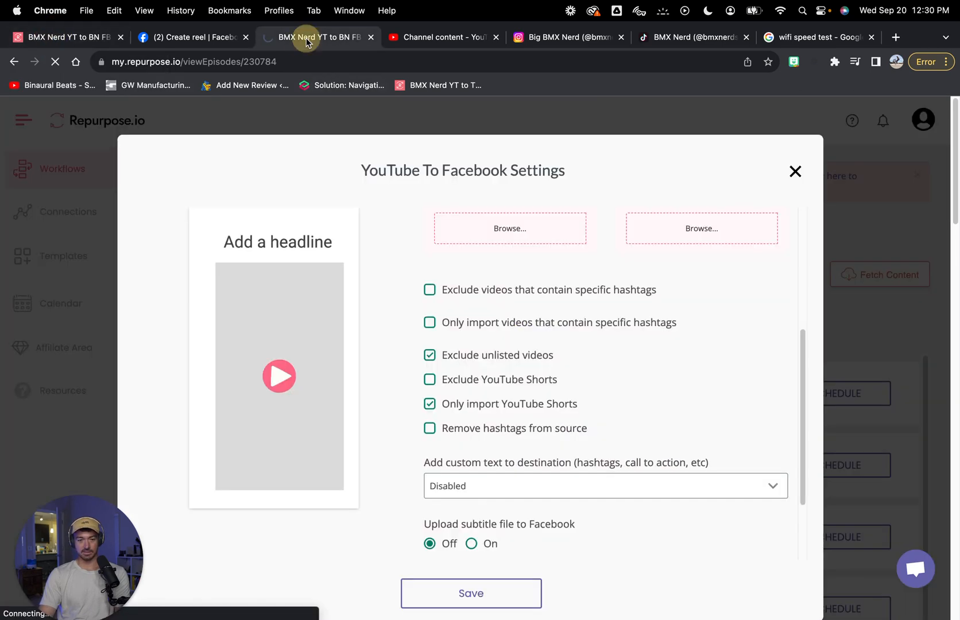
click(801, 36)
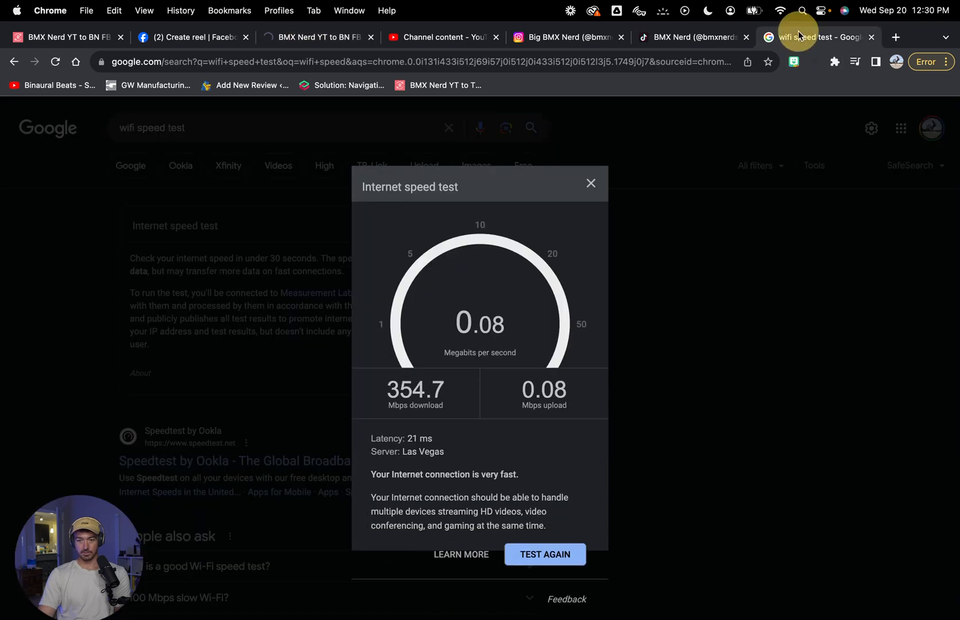
click(549, 391)
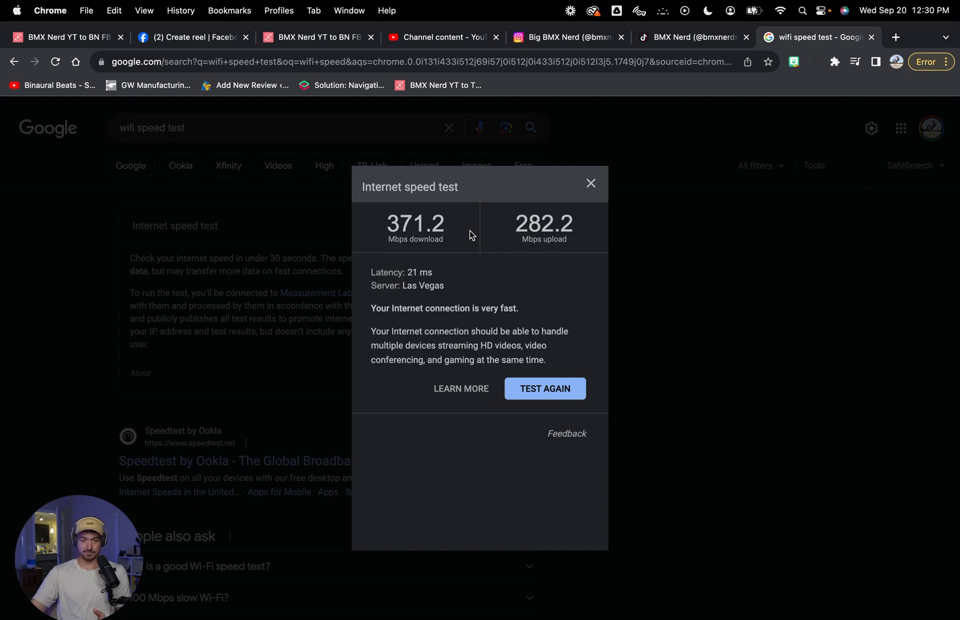
Step: Open the BN FB 9:16 workflow's settings, check the selected template and import filters, and close them
click(315, 41)
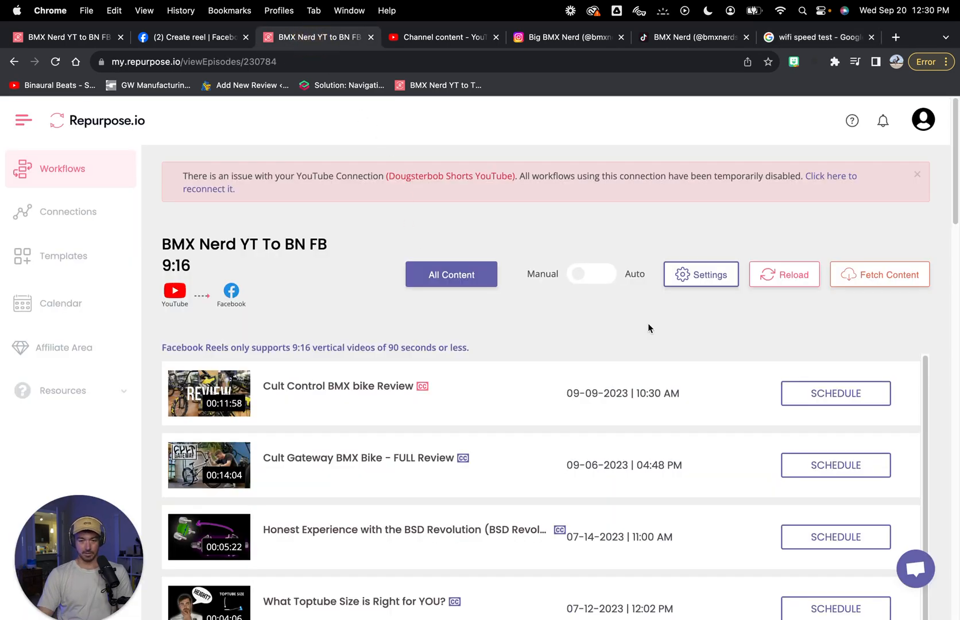
click(705, 275)
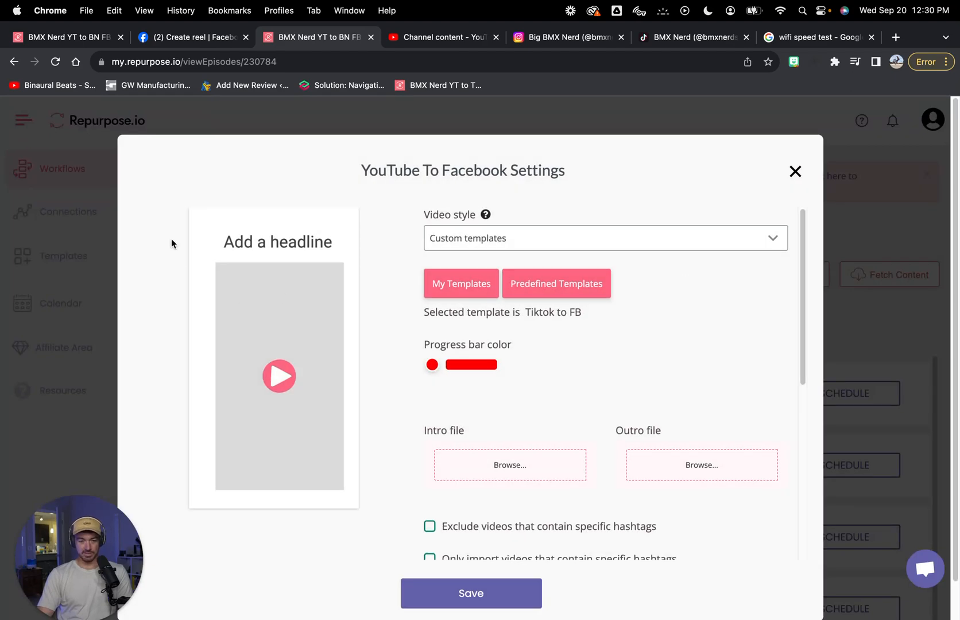
scroll(625, 374, down, 4)
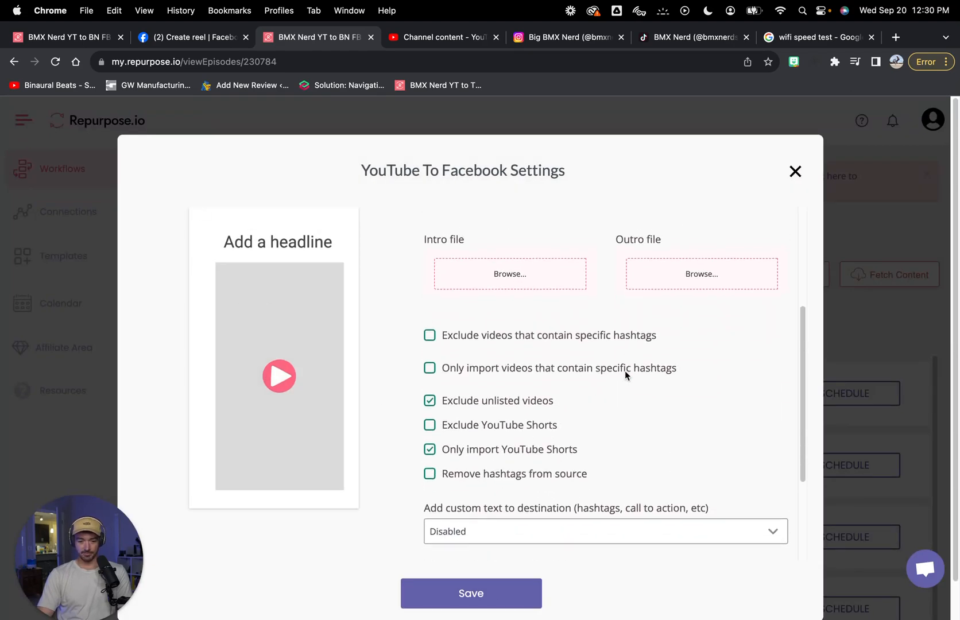
scroll(625, 375, up, 2)
scroll(627, 367, down, 1)
click(792, 174)
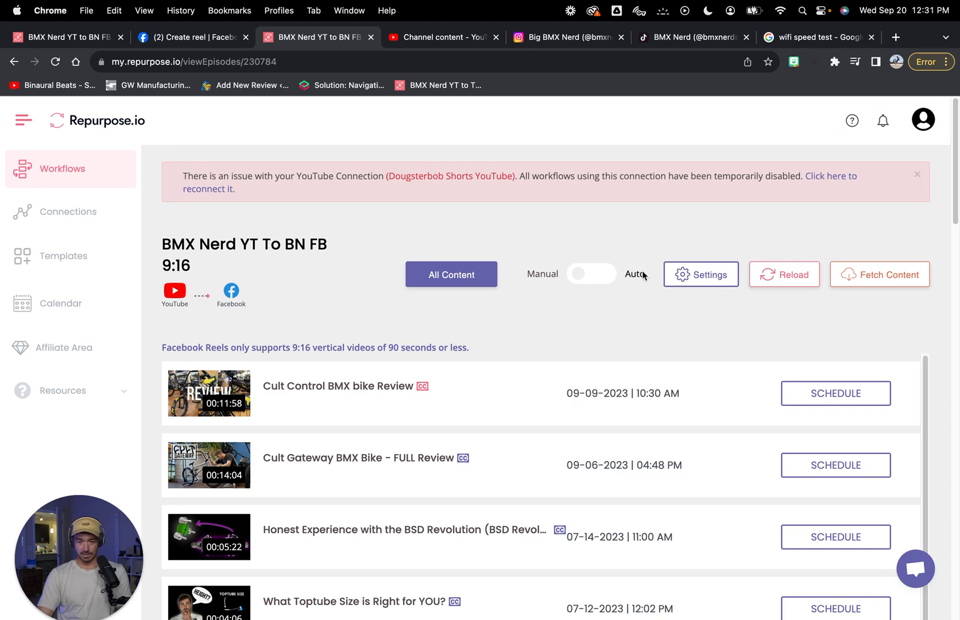
Step: Reopen the BN FB 9:16 settings, review the Shorts and subtitle options and save them once more
click(683, 275)
scroll(477, 350, down, 5)
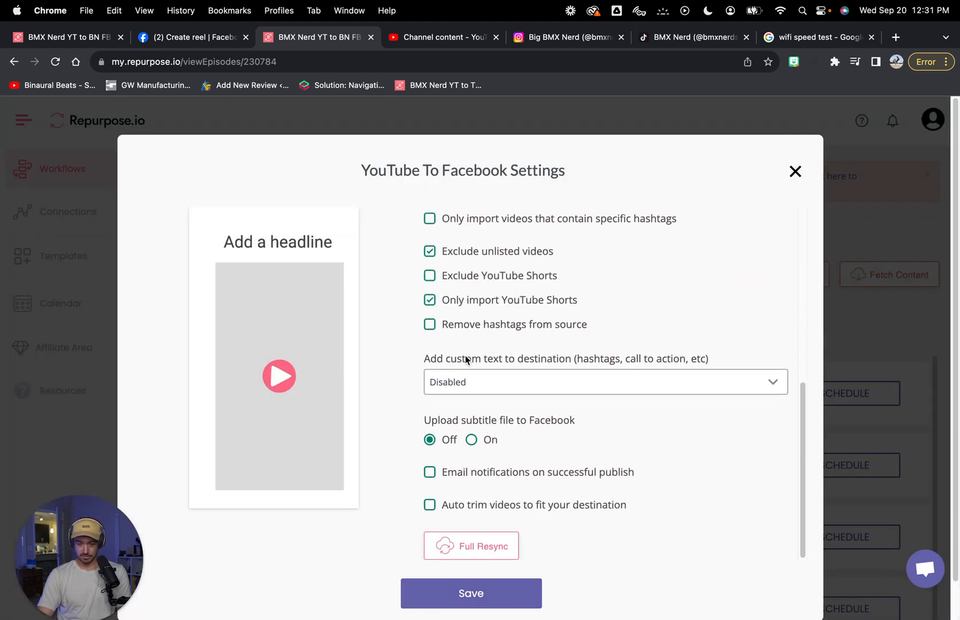
scroll(467, 360, up, 2)
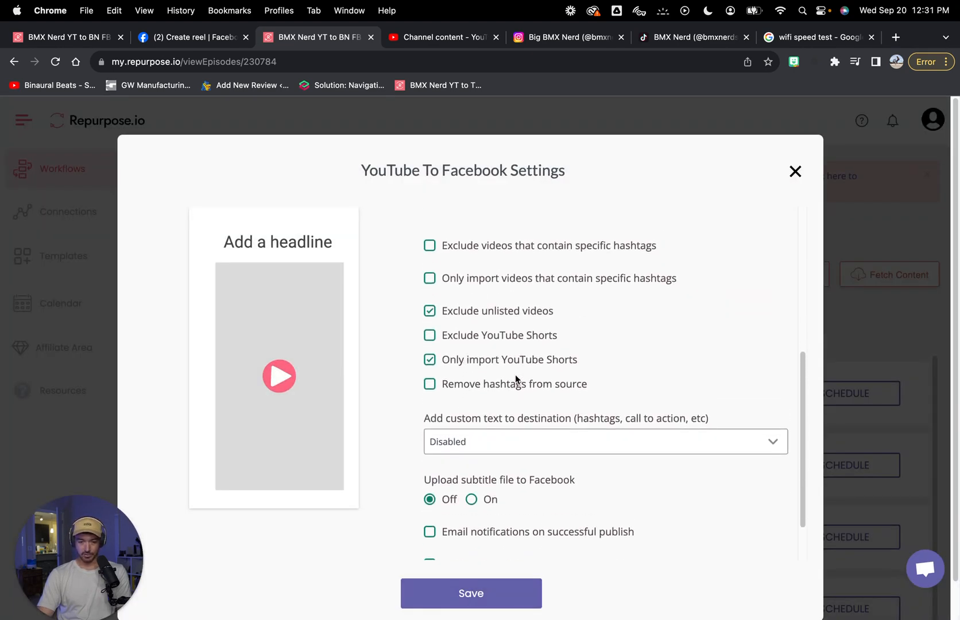
click(468, 591)
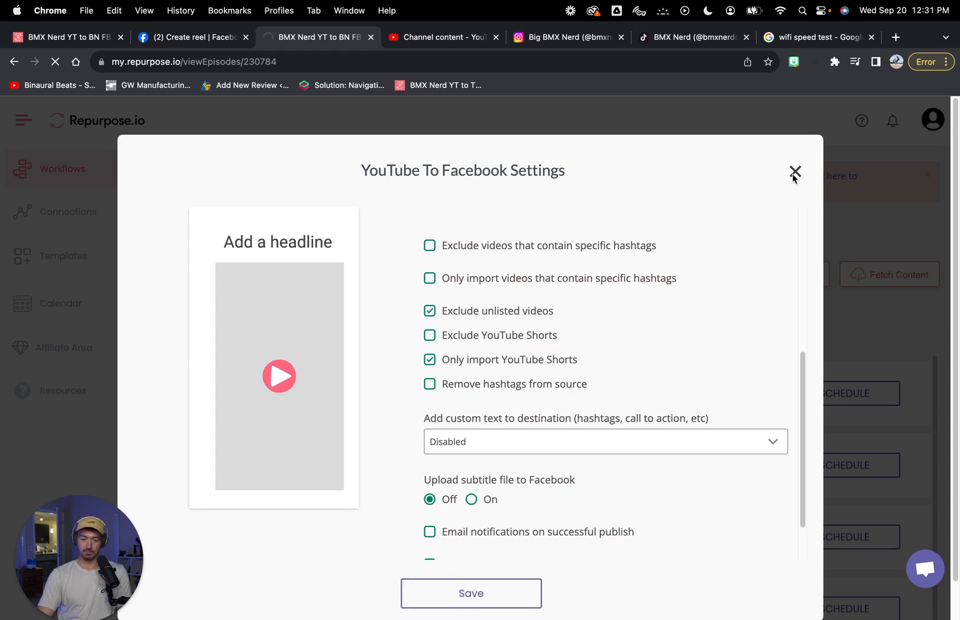
click(447, 601)
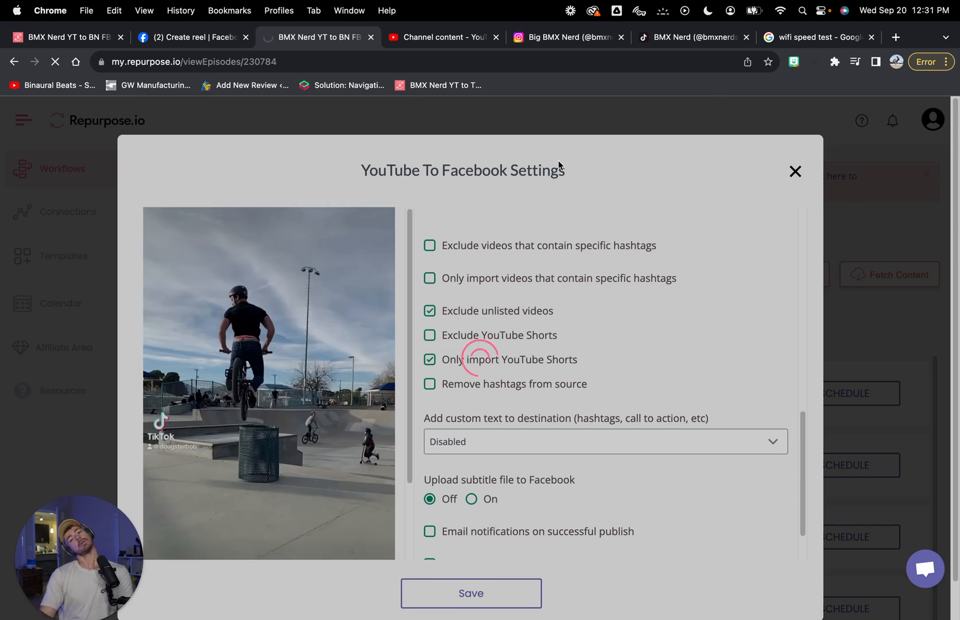
Step: Refresh the BN FB 16:9 page to check its publishing status and reload the BN FB 9:16 workflow's content
click(46, 36)
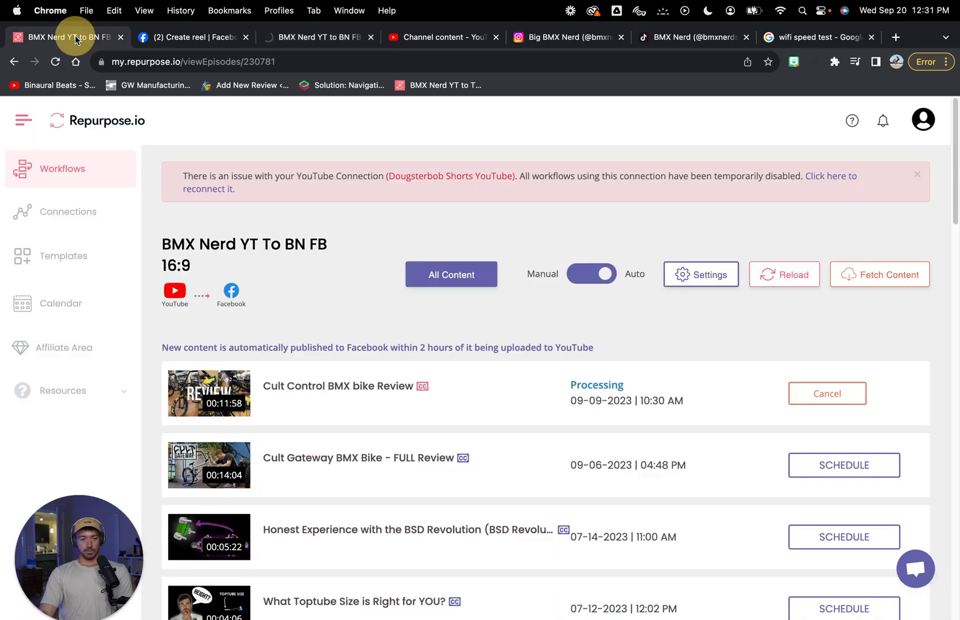
click(57, 62)
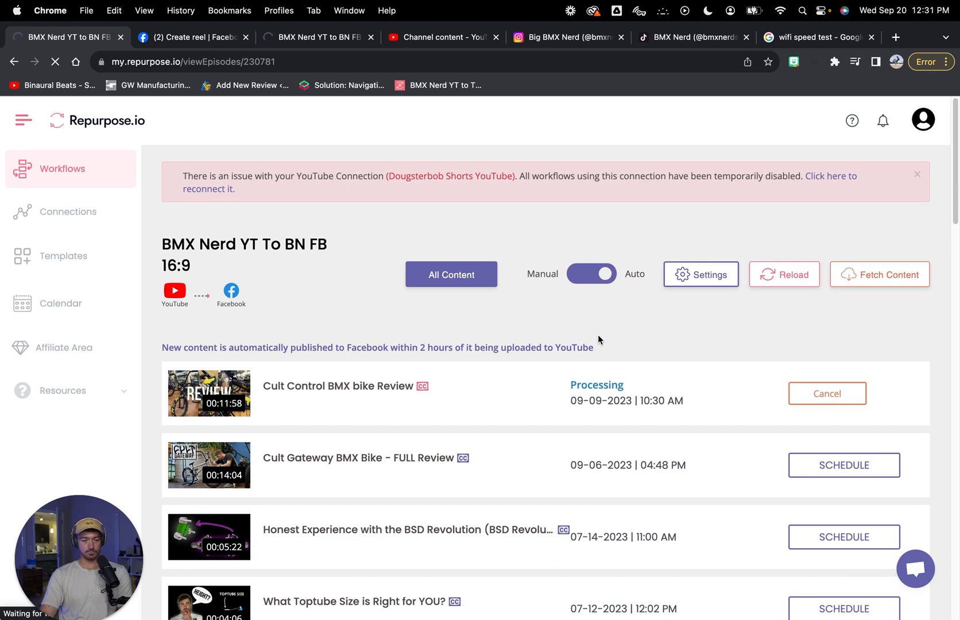
click(332, 39)
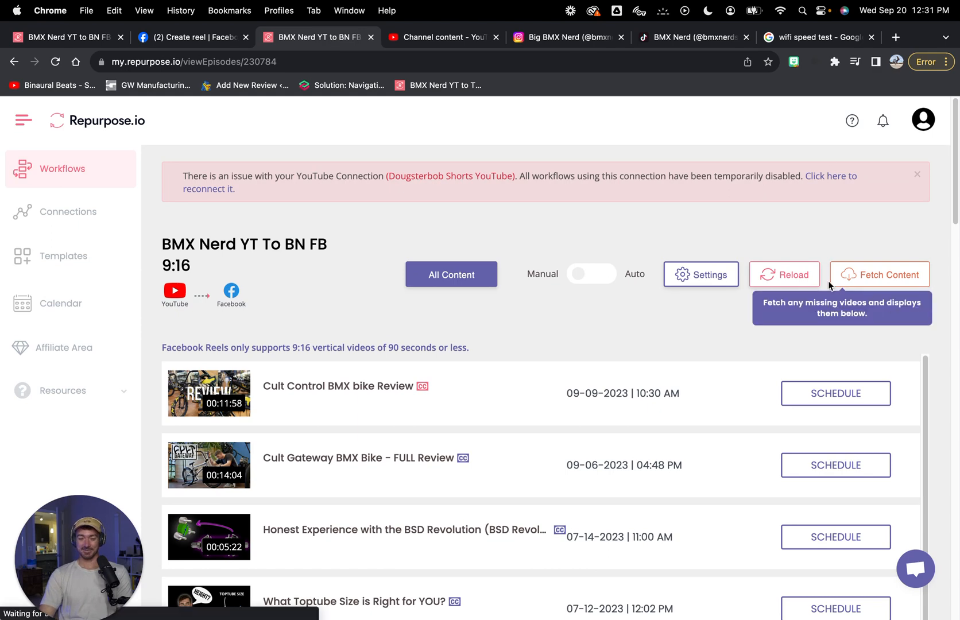
click(791, 279)
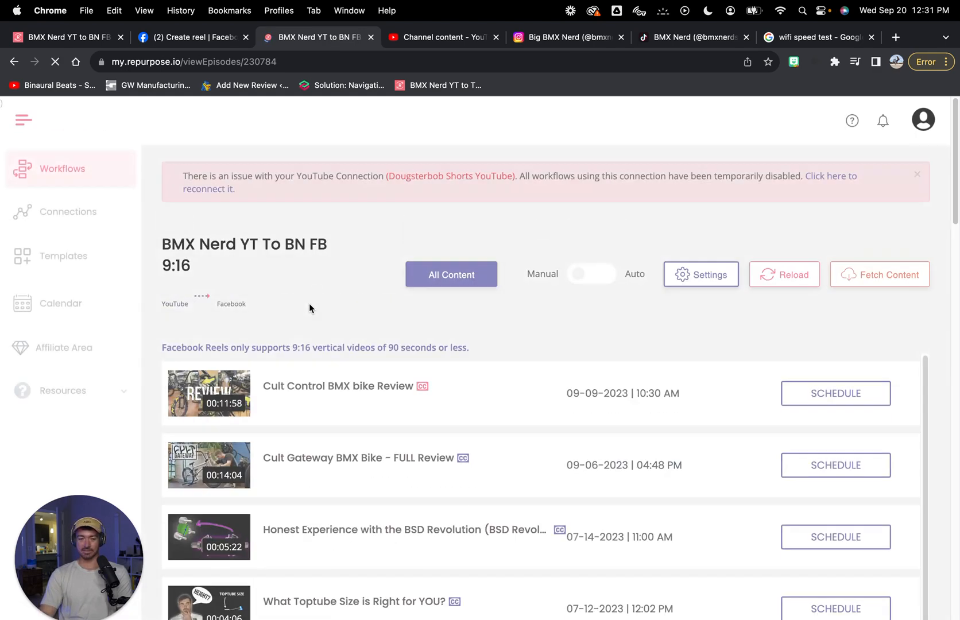
Step: Apply the custom template Tiktok to FB in the BN FB 9:16 workflow settings and save them
click(701, 275)
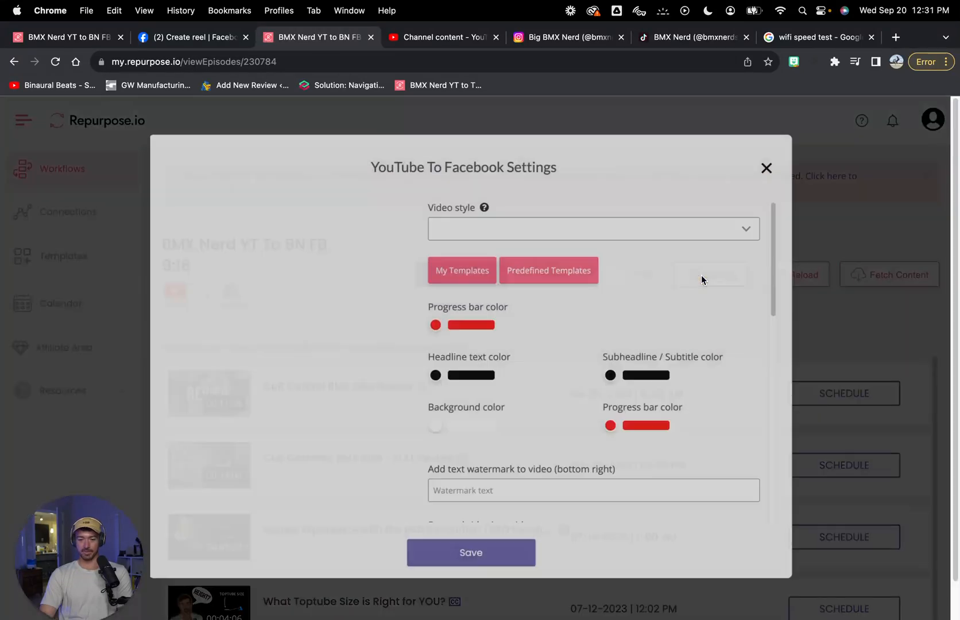
click(469, 283)
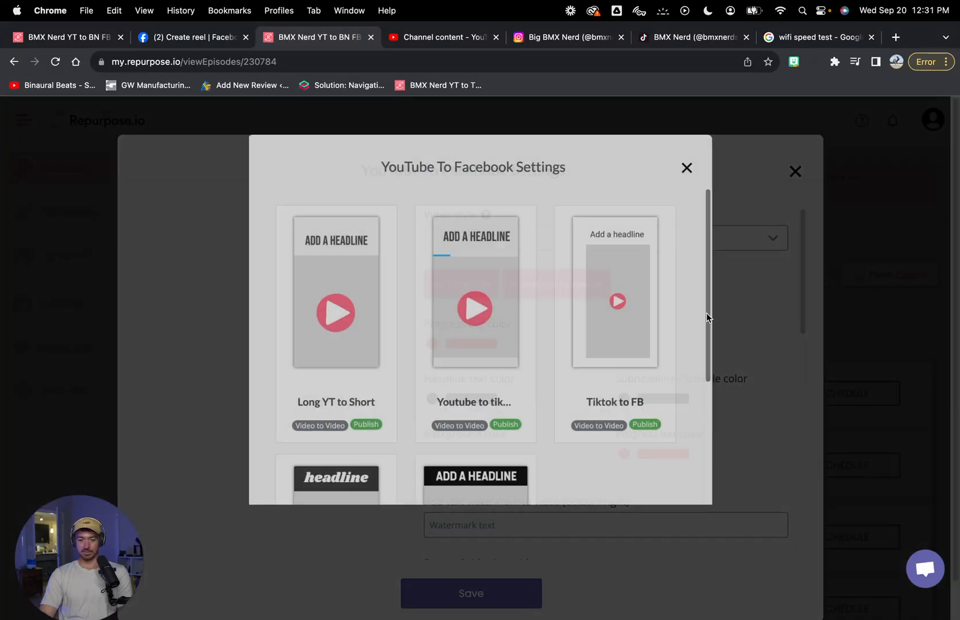
click(636, 293)
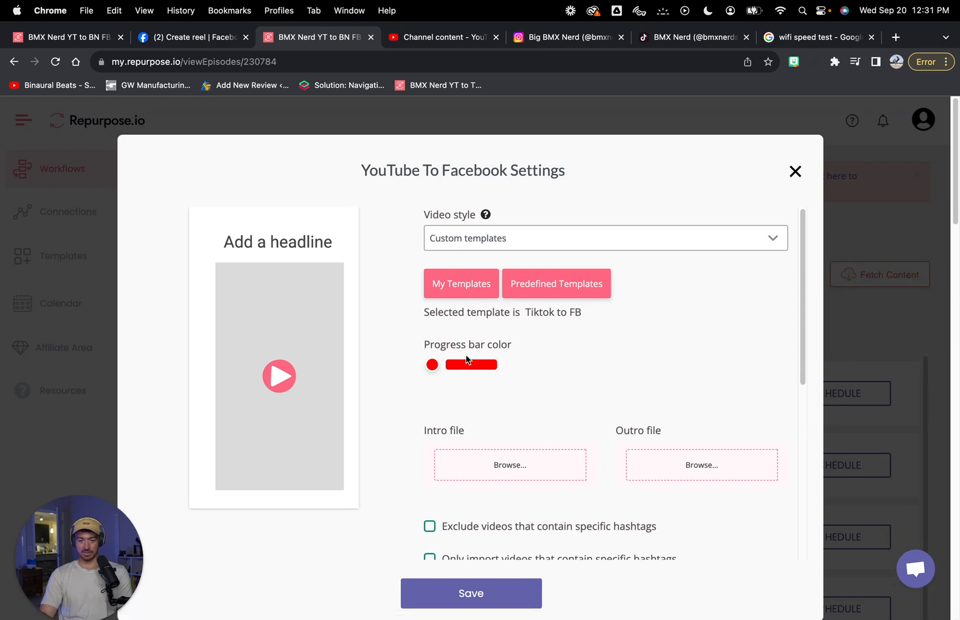
click(467, 593)
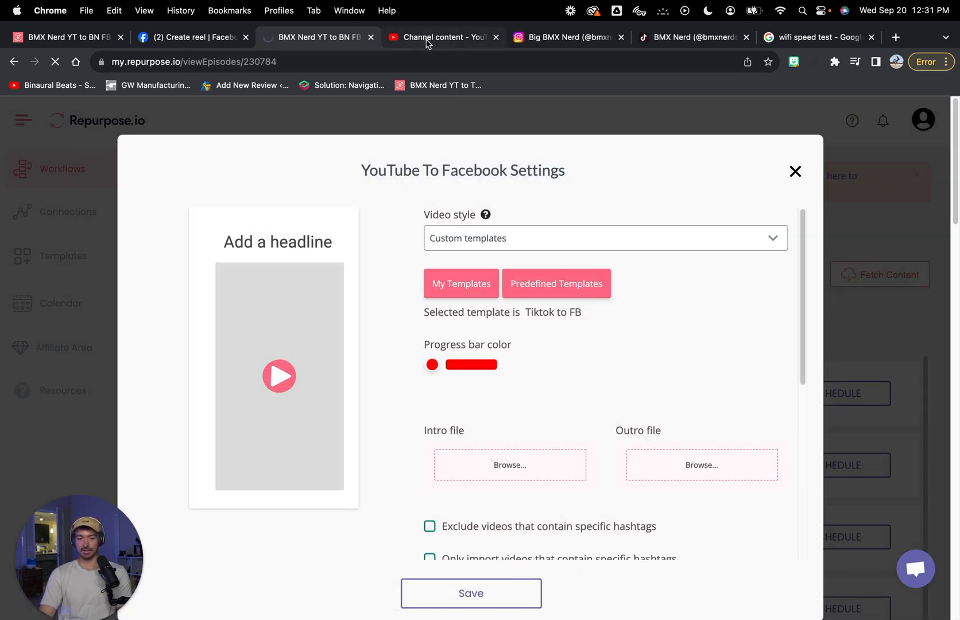
Step: Switch to YouTube Studio, publish the Short "I'm just testing this" as Public and reload the channel content
click(442, 37)
click(503, 326)
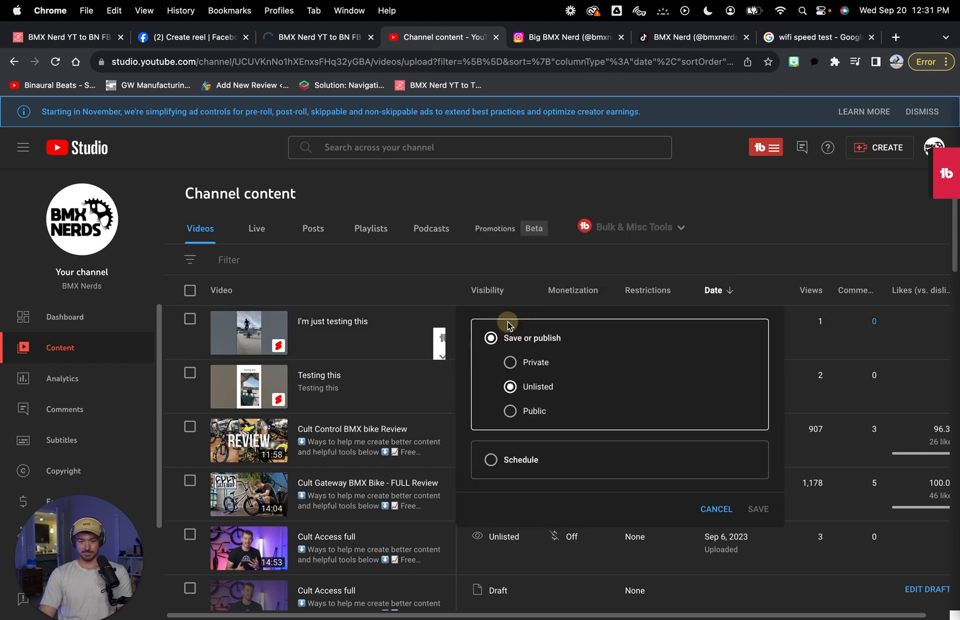
click(512, 409)
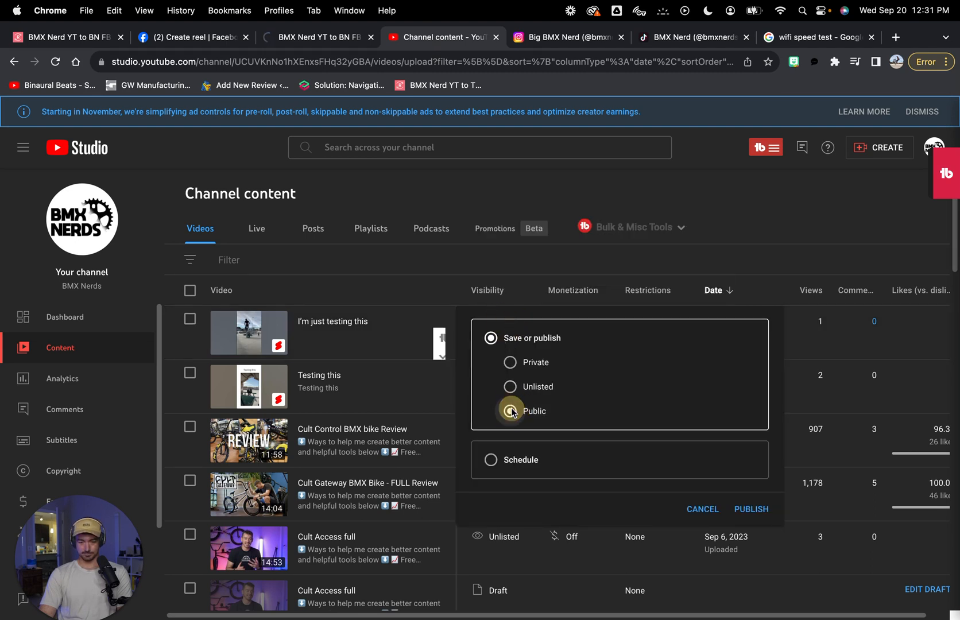
click(744, 507)
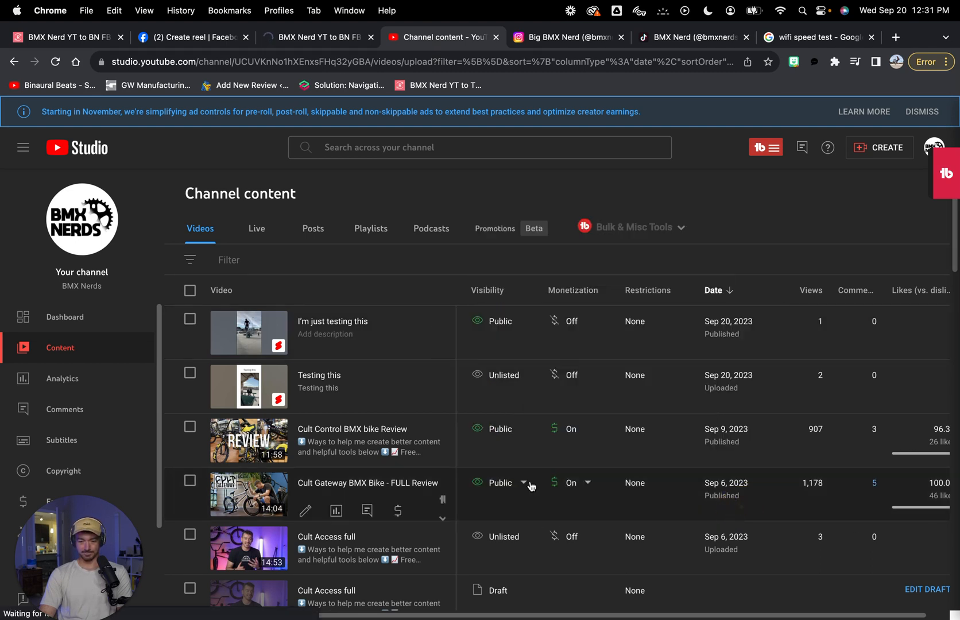
click(56, 62)
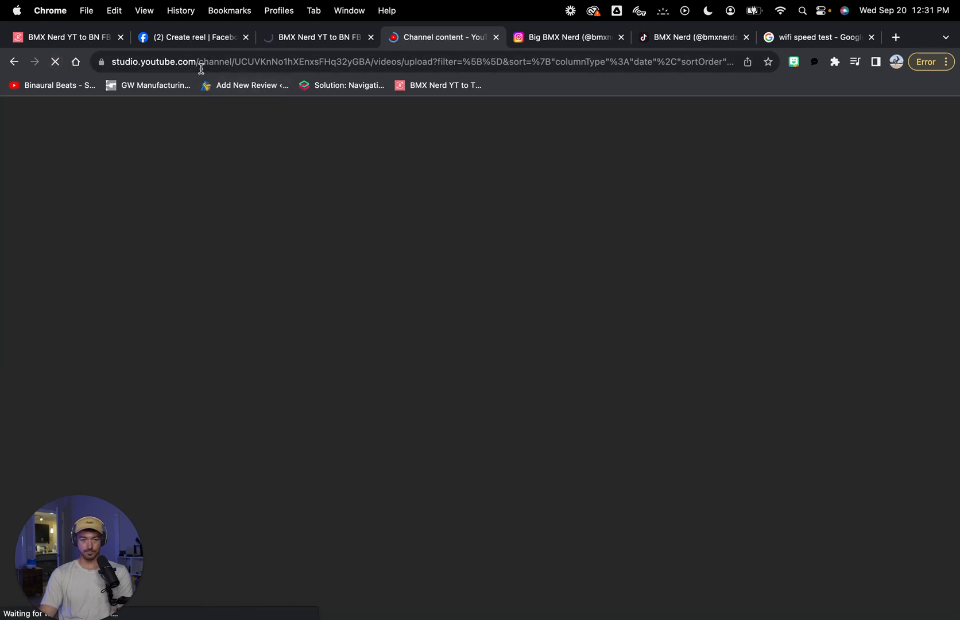
Step: Return to Repurpose.io, refresh the BN FB 16:9 and 9:16 workflow pages, and reload the 9:16 content list
click(76, 36)
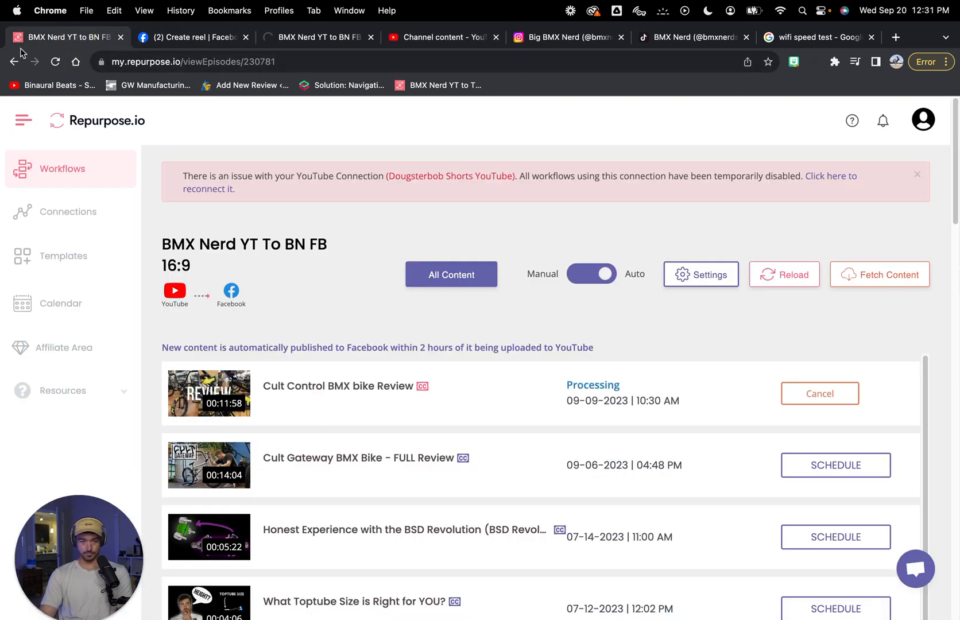
click(55, 61)
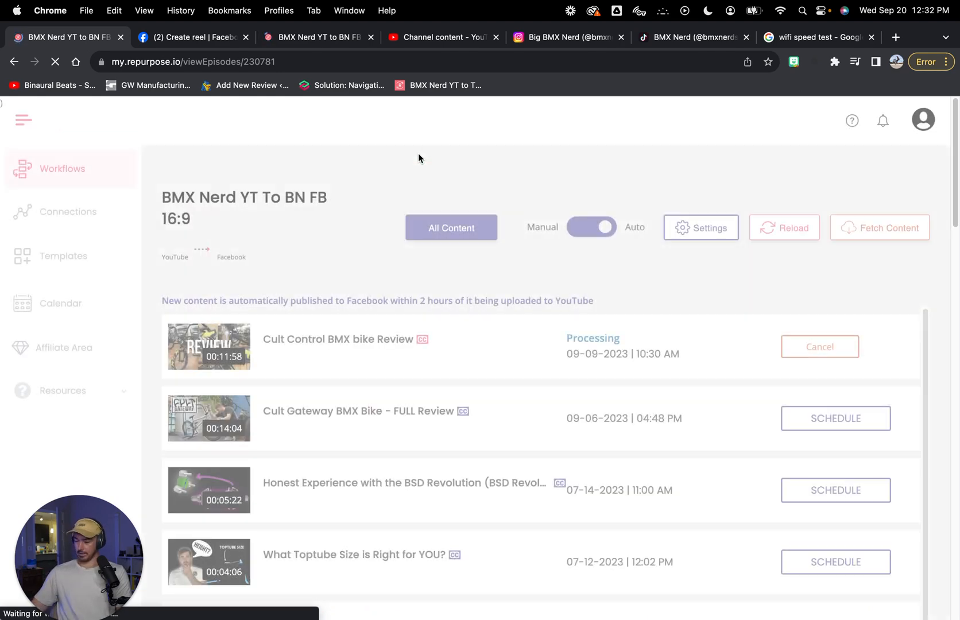
click(304, 37)
click(55, 61)
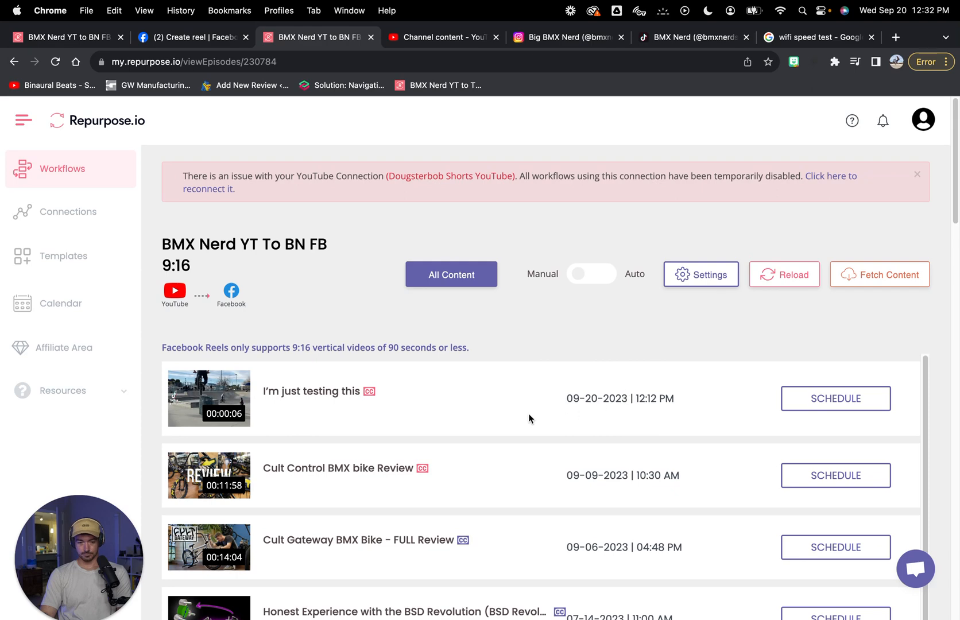
click(791, 274)
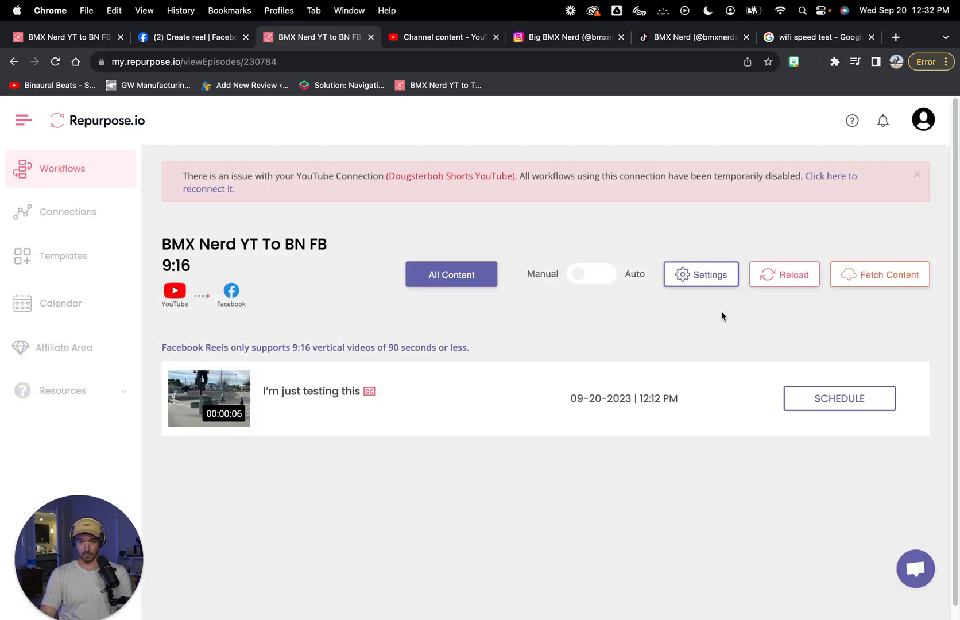
Step: Review the BN FB 9:16 settings and import filters, reselect the Tiktok to FB template and save
click(705, 275)
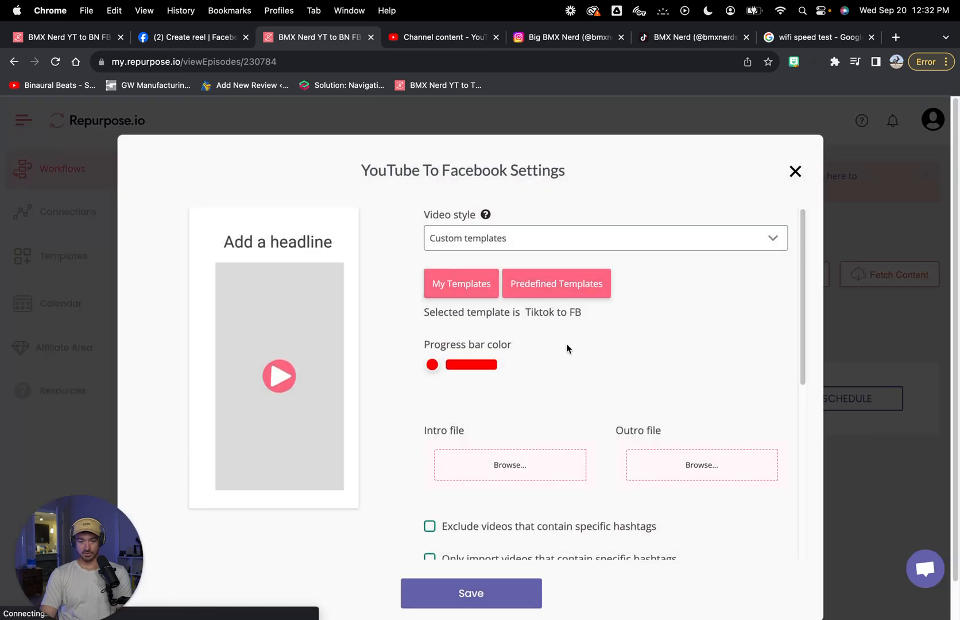
scroll(566, 345, down, 2)
scroll(567, 347, up, 2)
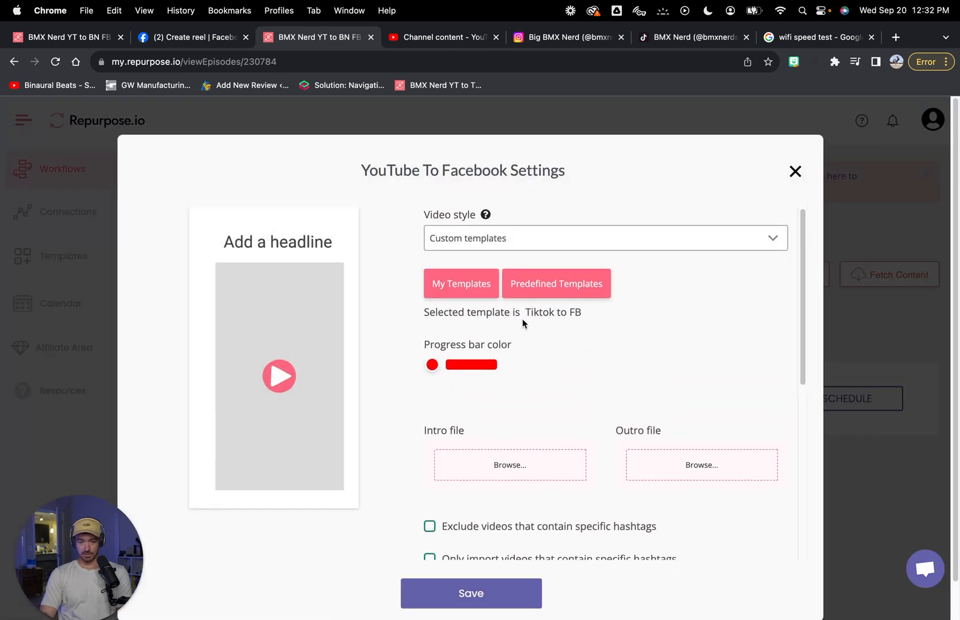
scroll(522, 322, down, 5)
scroll(522, 322, up, 5)
click(467, 281)
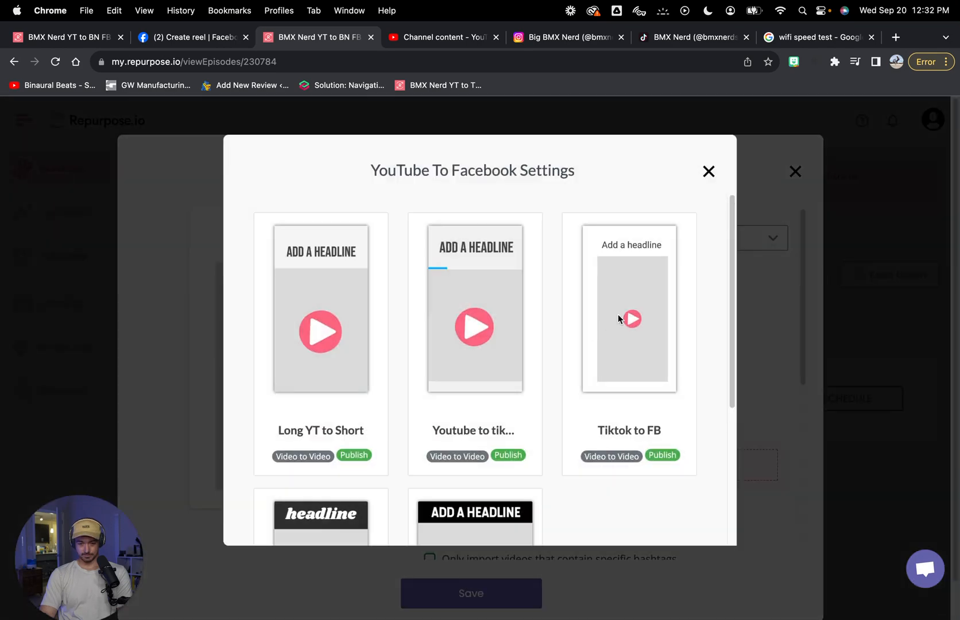
click(615, 305)
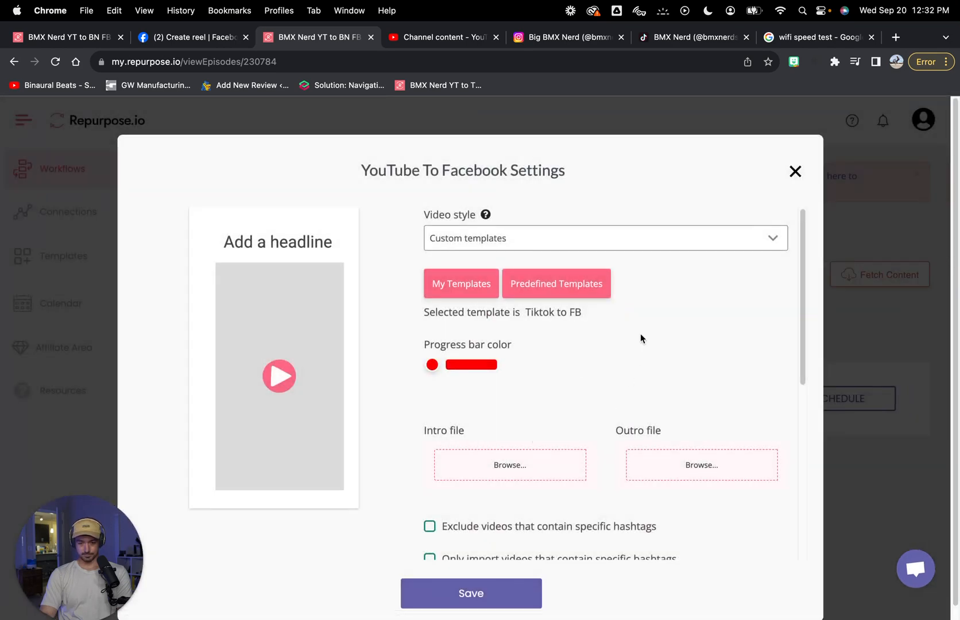
scroll(641, 338, down, 6)
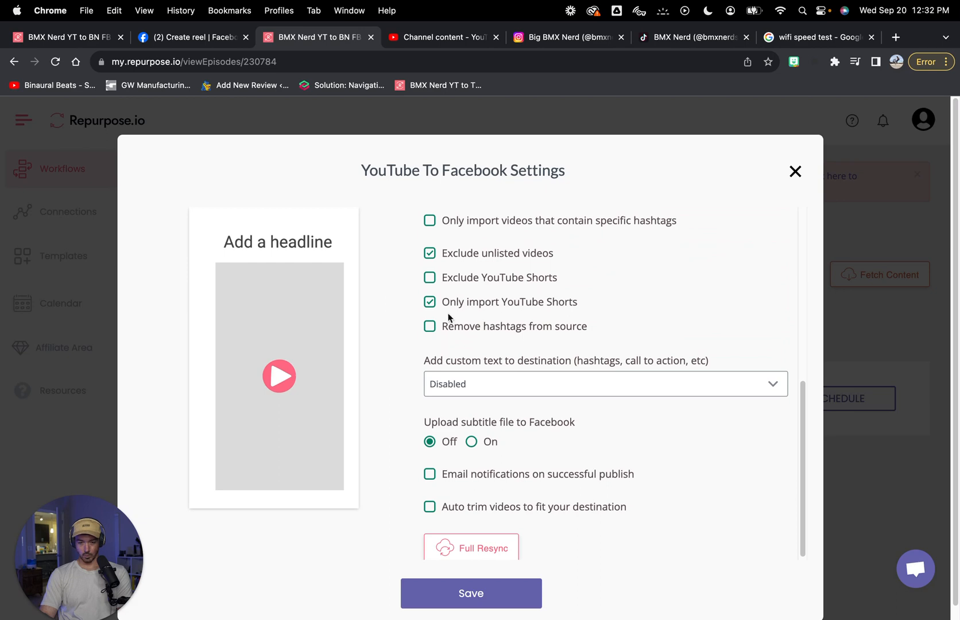
click(471, 593)
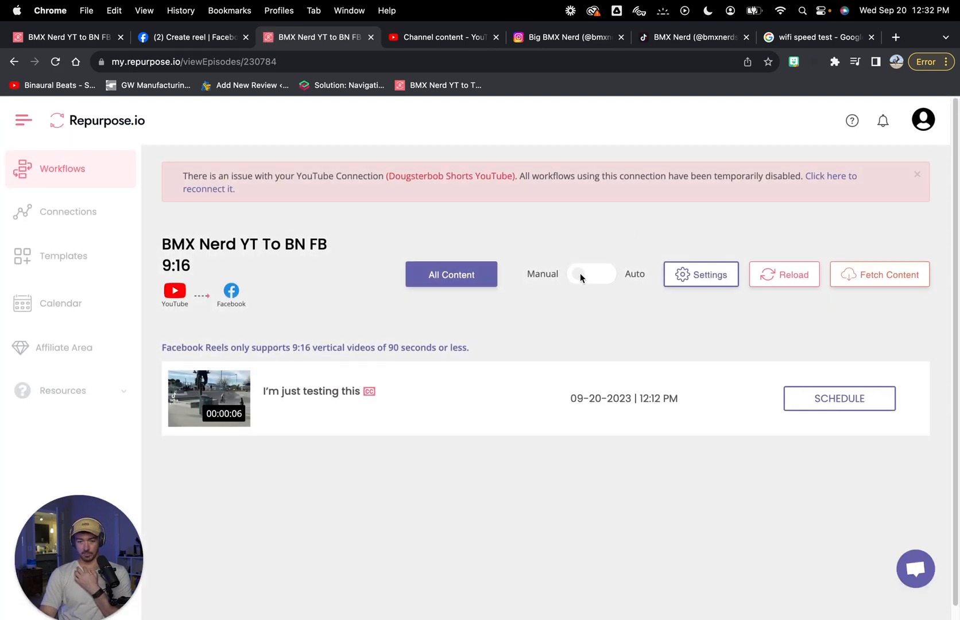
Step: Preview the "I'm just testing this" Reel without publishing it, and enable auto publish as soon as possible for BN FB 9:16
click(819, 400)
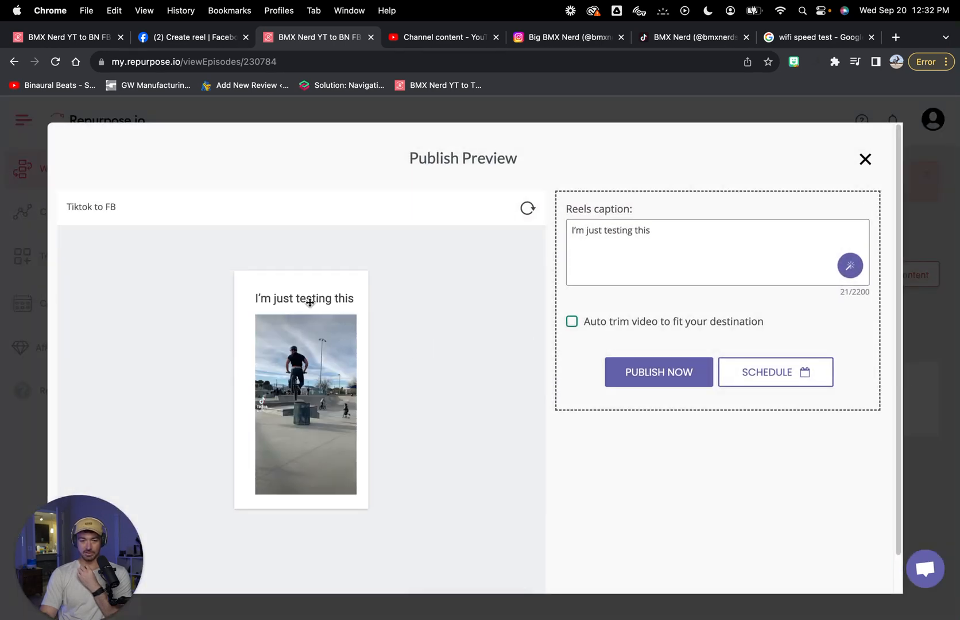
click(865, 160)
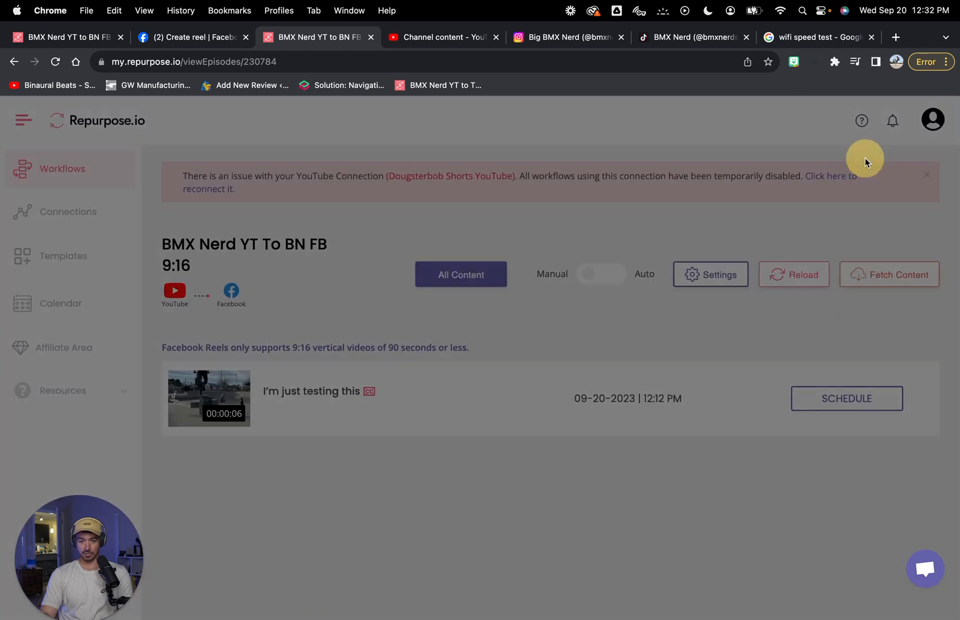
click(585, 274)
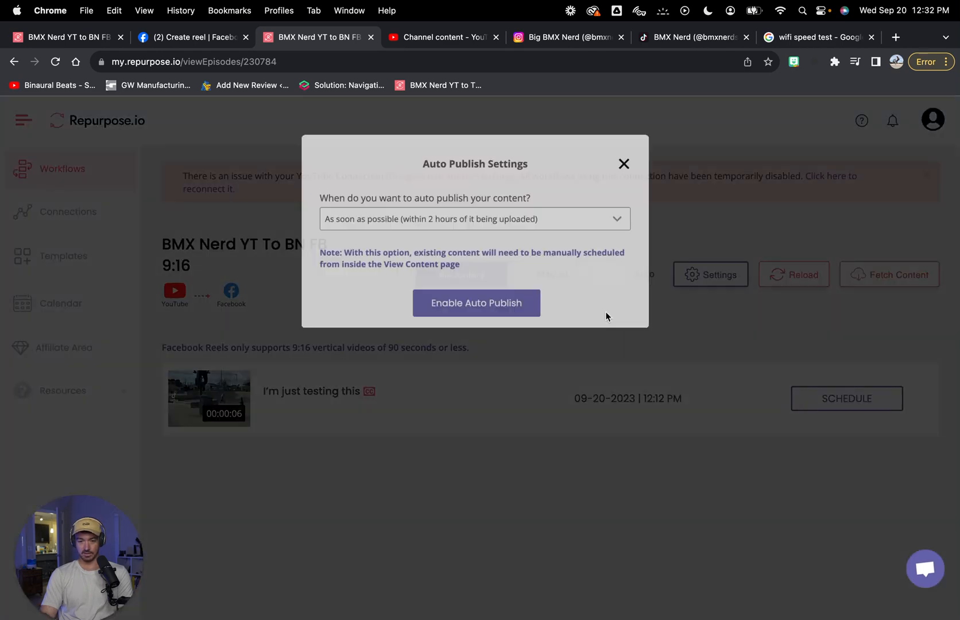
click(472, 319)
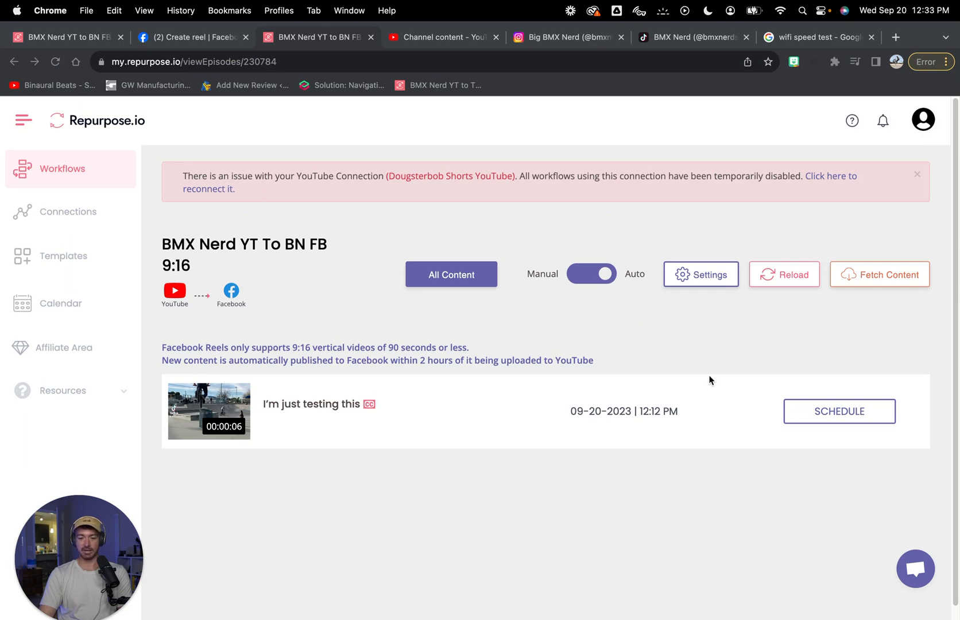
click(826, 422)
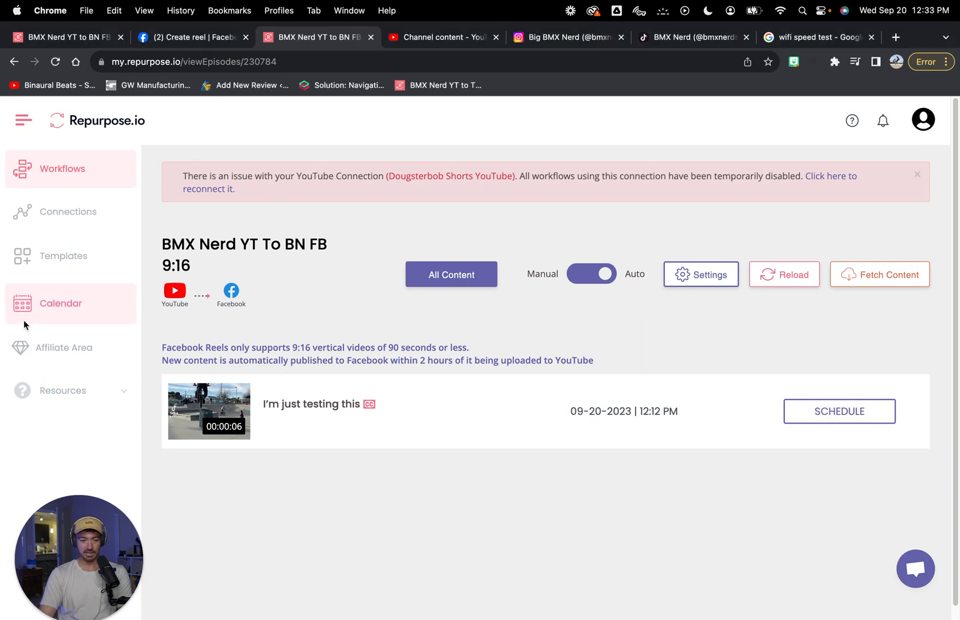
Step: Open the publishing calendar for September 2023 and examine the posts listed under September 19
click(35, 306)
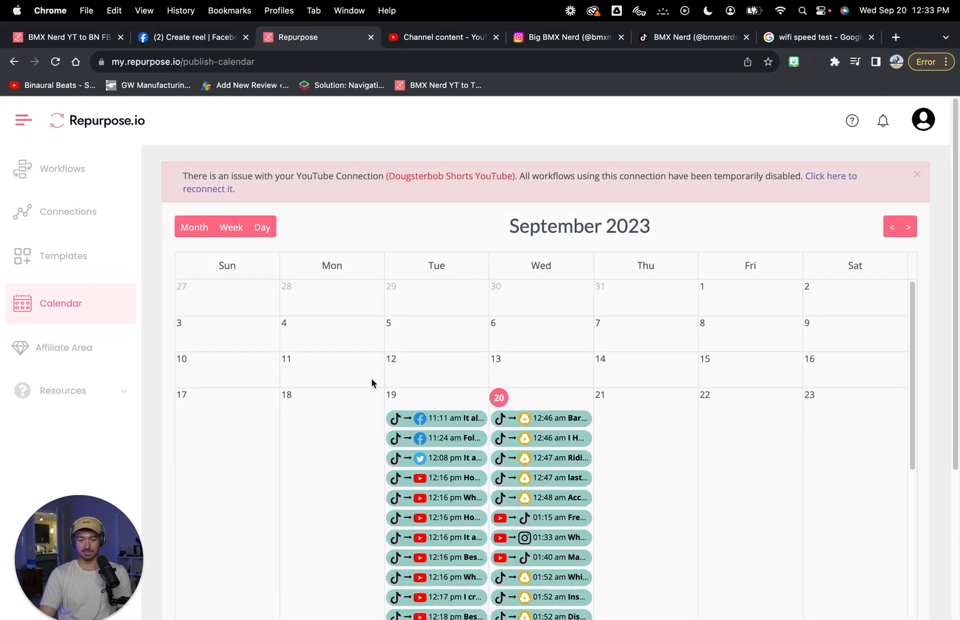
scroll(372, 384, down, 15)
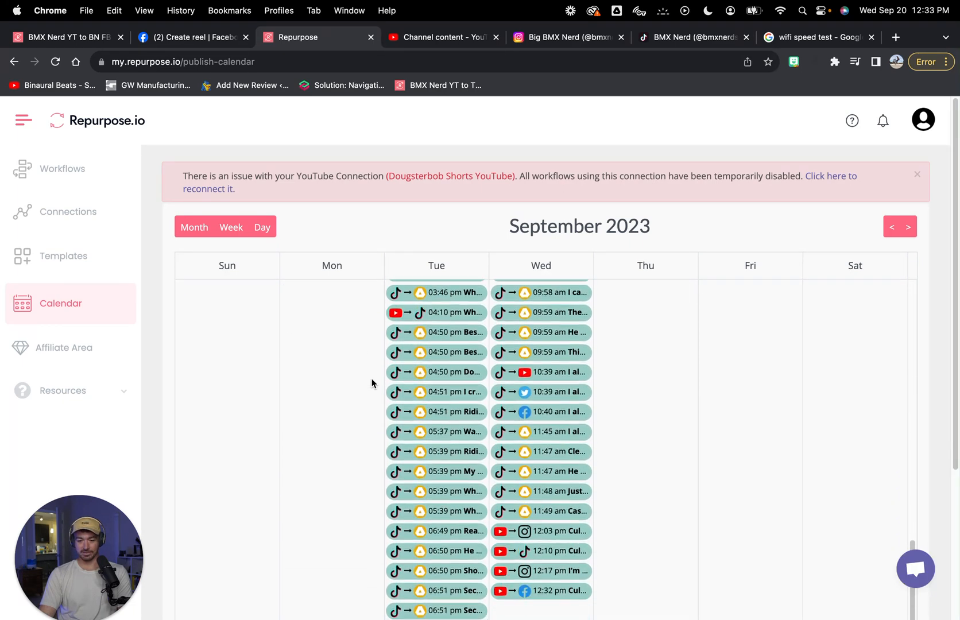
scroll(372, 383, down, 5)
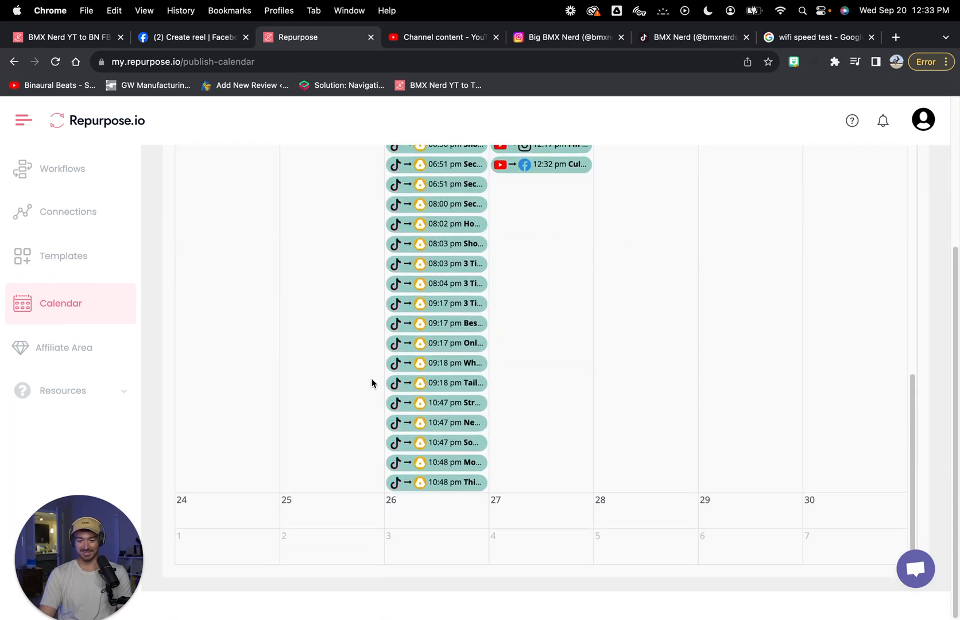
scroll(373, 384, up, 10)
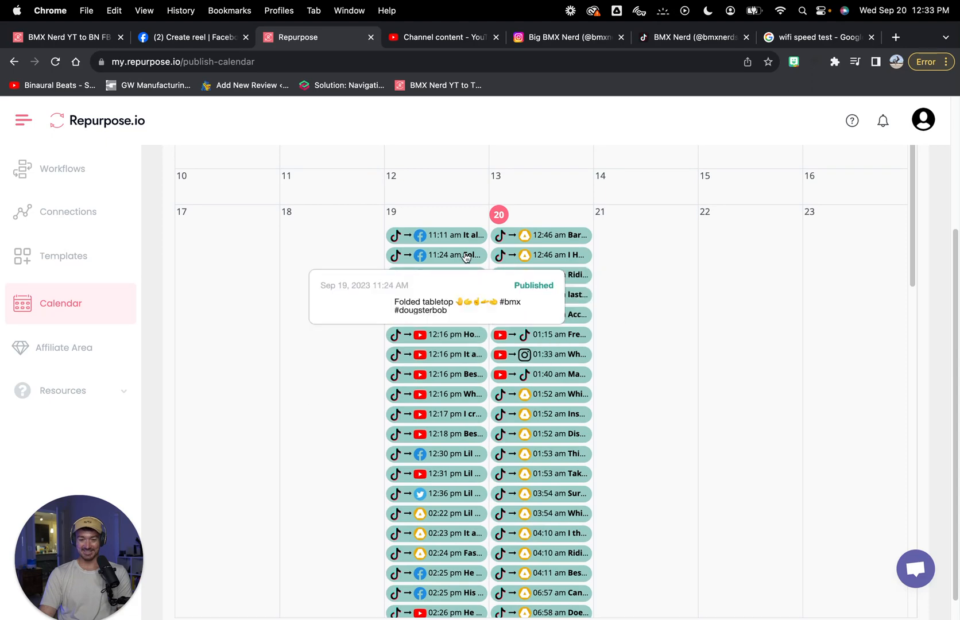
mouse_move(431, 349)
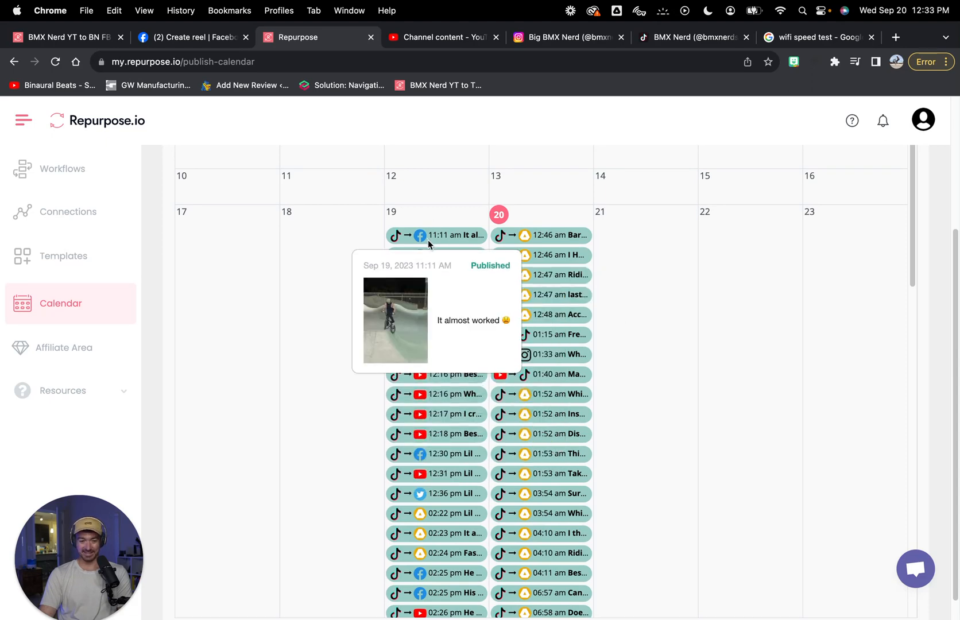
mouse_move(434, 264)
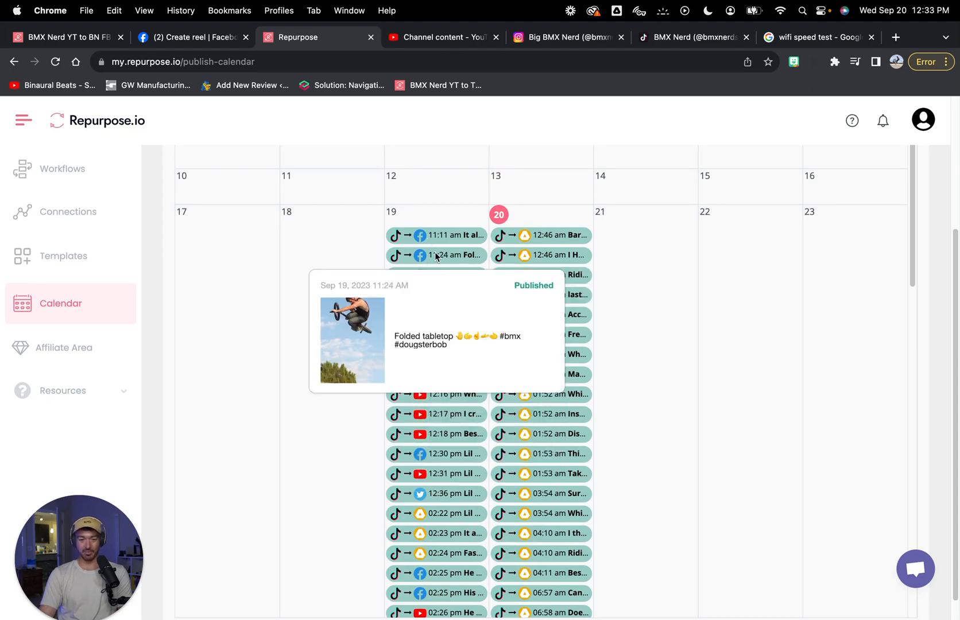
mouse_move(442, 437)
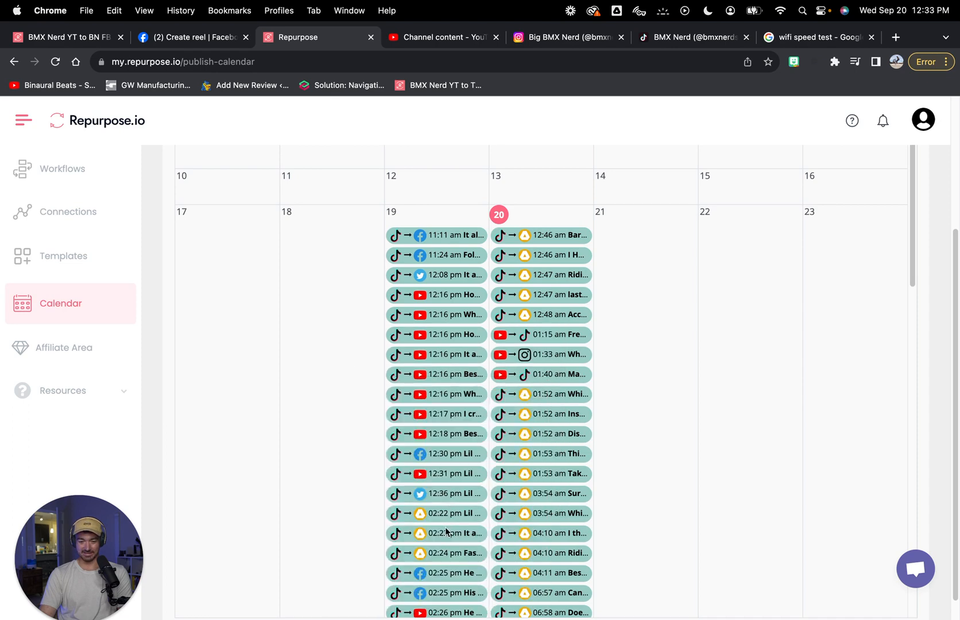
Step: Examine the September 20 calendar entries, including the YouTube posts sent to TikTok, Instagram and Facebook
mouse_move(560, 444)
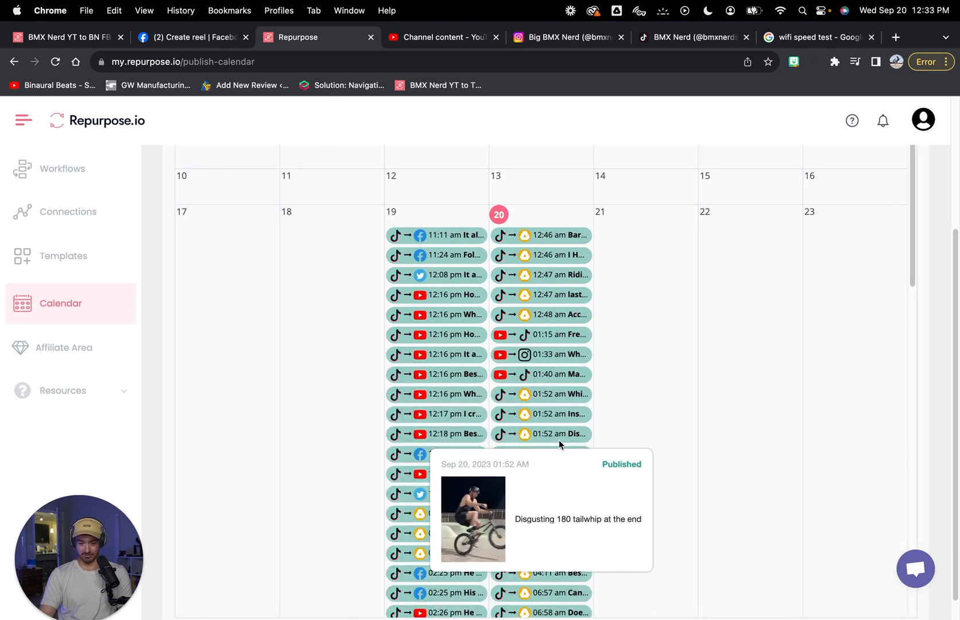
scroll(559, 440, up, 2)
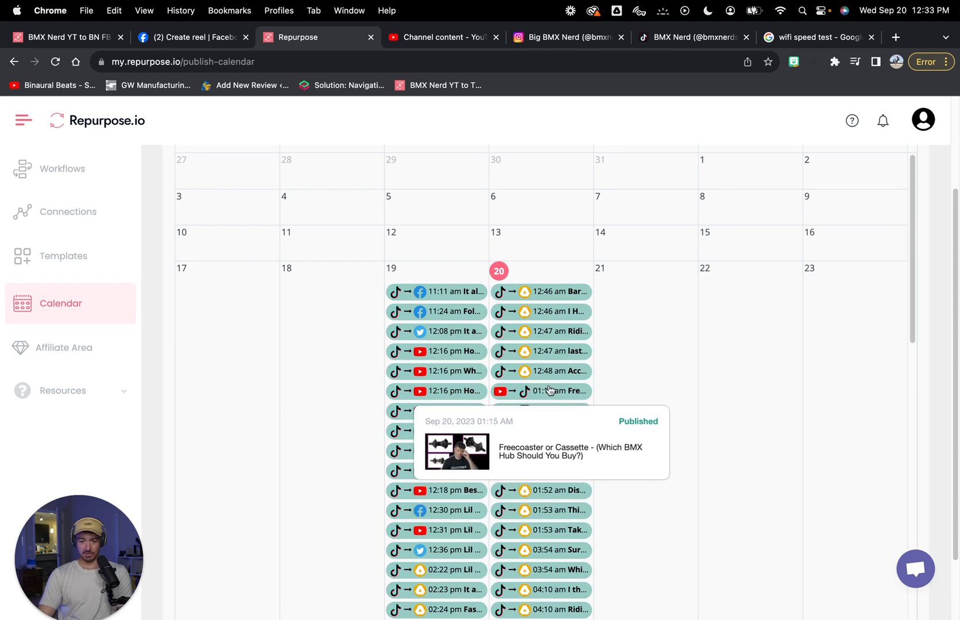
scroll(550, 420, down, 15)
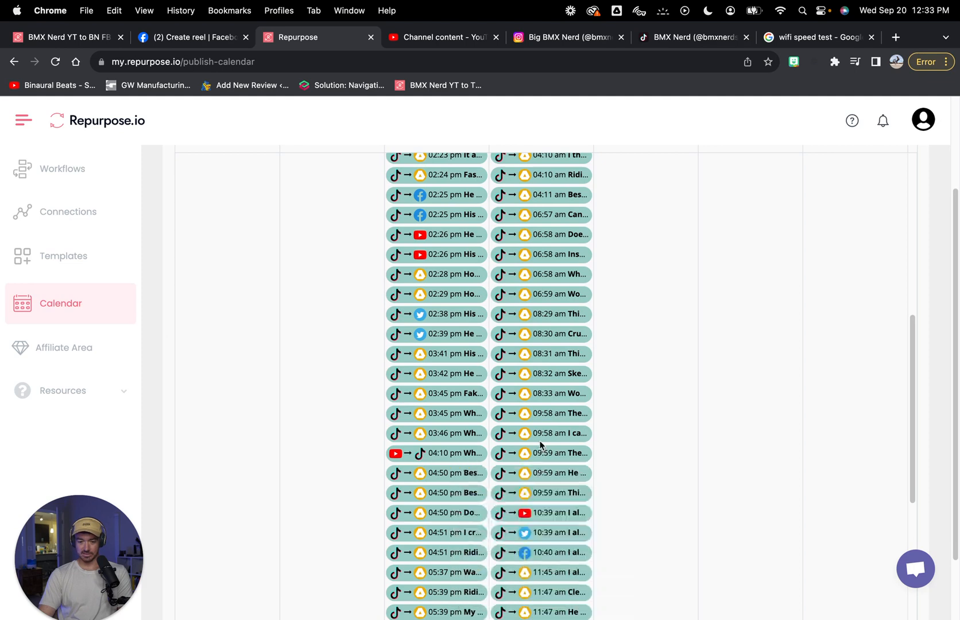
mouse_move(547, 381)
scroll(548, 385, down, 4)
scroll(547, 386, down, 1)
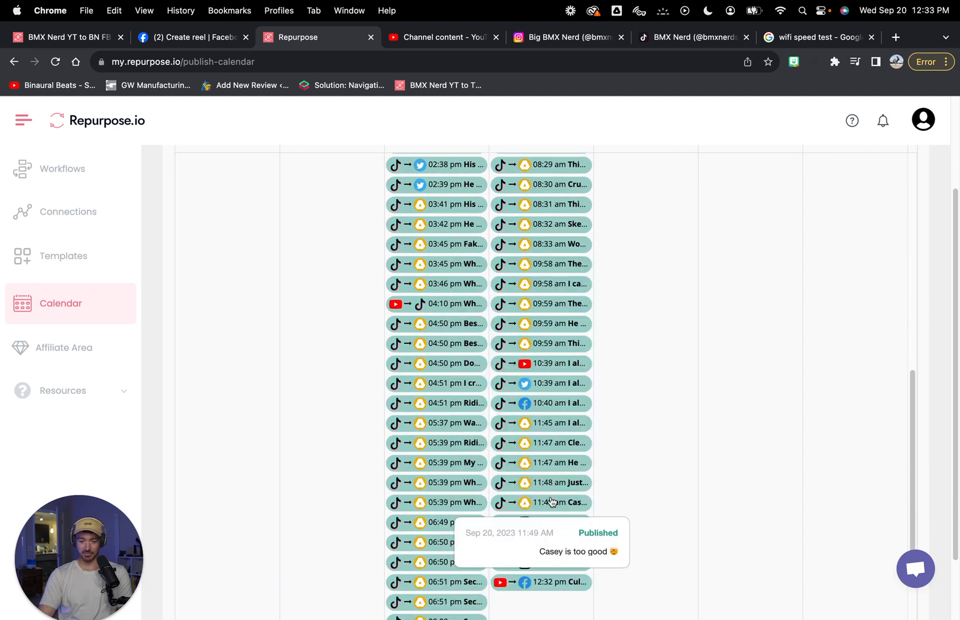
mouse_move(544, 573)
mouse_move(552, 543)
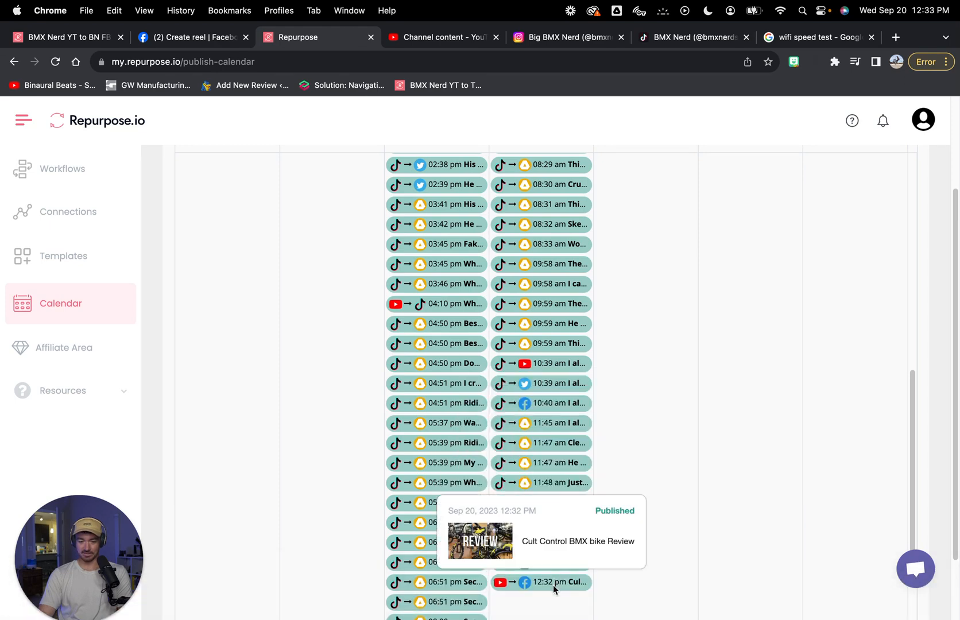
Step: Look through the September 19 and September 20 calendar entries from the first post to the latest ones
scroll(538, 407, up, 15)
scroll(538, 408, up, 3)
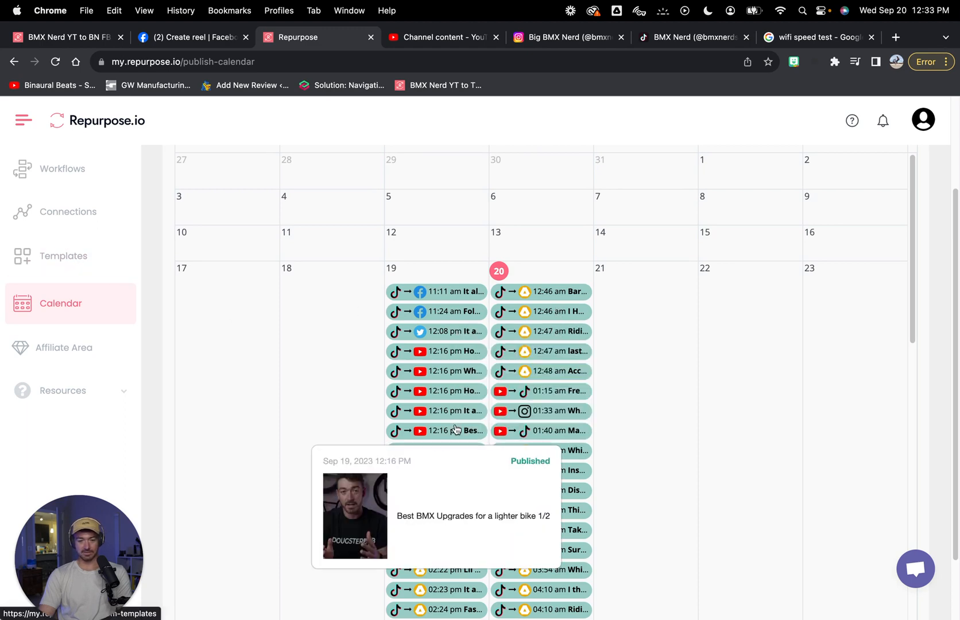
scroll(457, 424, down, 12)
scroll(457, 428, down, 2)
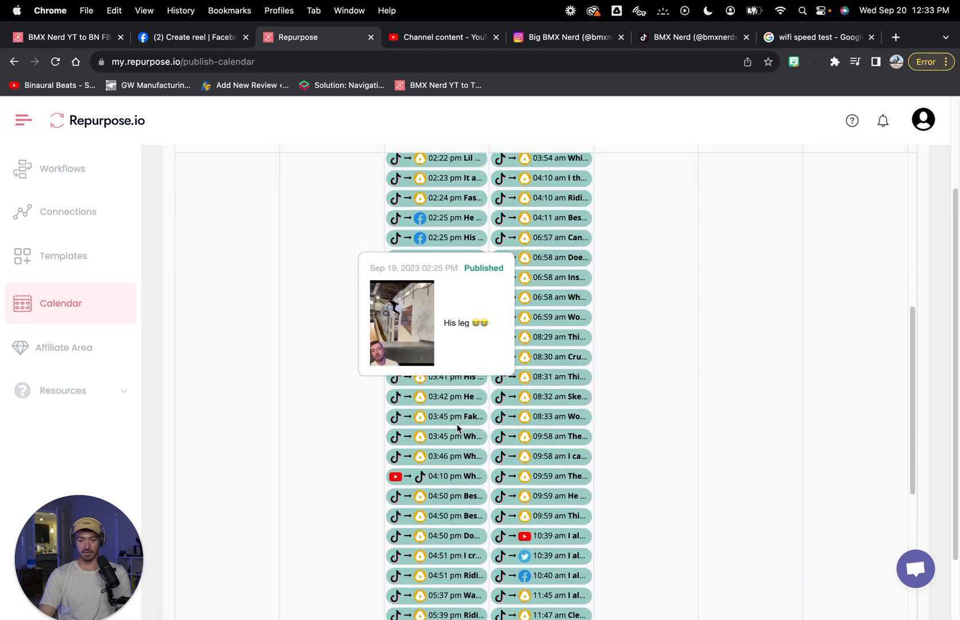
scroll(182, 263, up, 10)
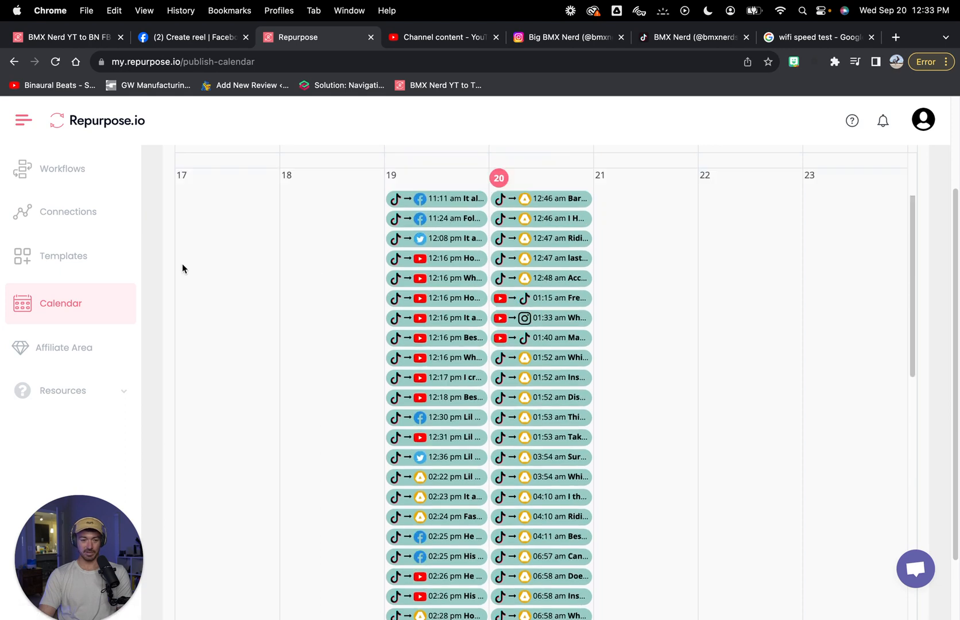
Step: Return to the workflows list and check the publish modes of the BMX Nerd workflows
click(60, 218)
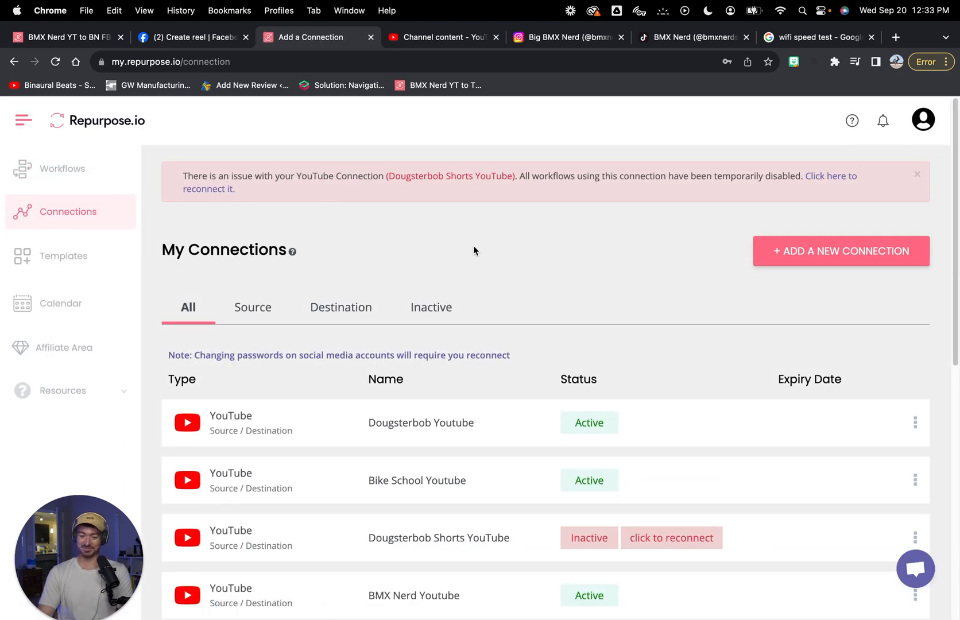
click(65, 175)
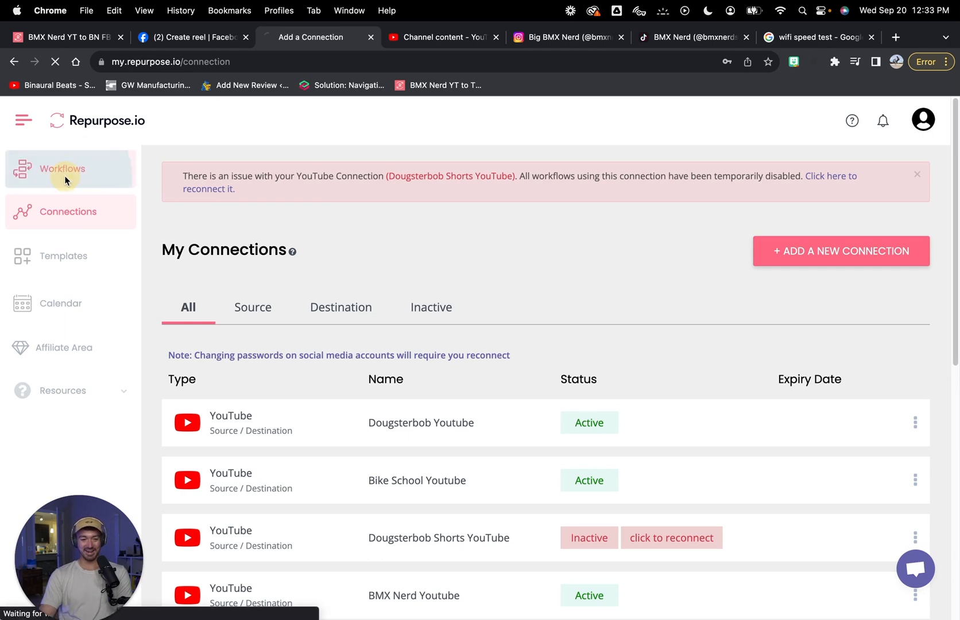
scroll(376, 431, down, 5)
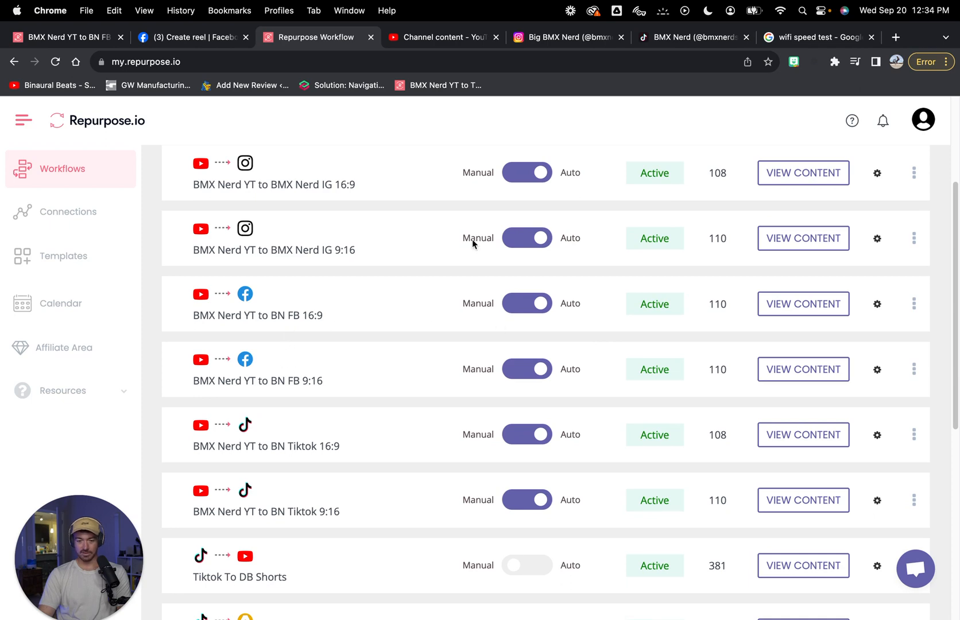
Step: View the published Cult Control BMX bike Review on Facebook from the BN FB 16:9 workflow, and return to the workflows list
click(79, 34)
click(55, 61)
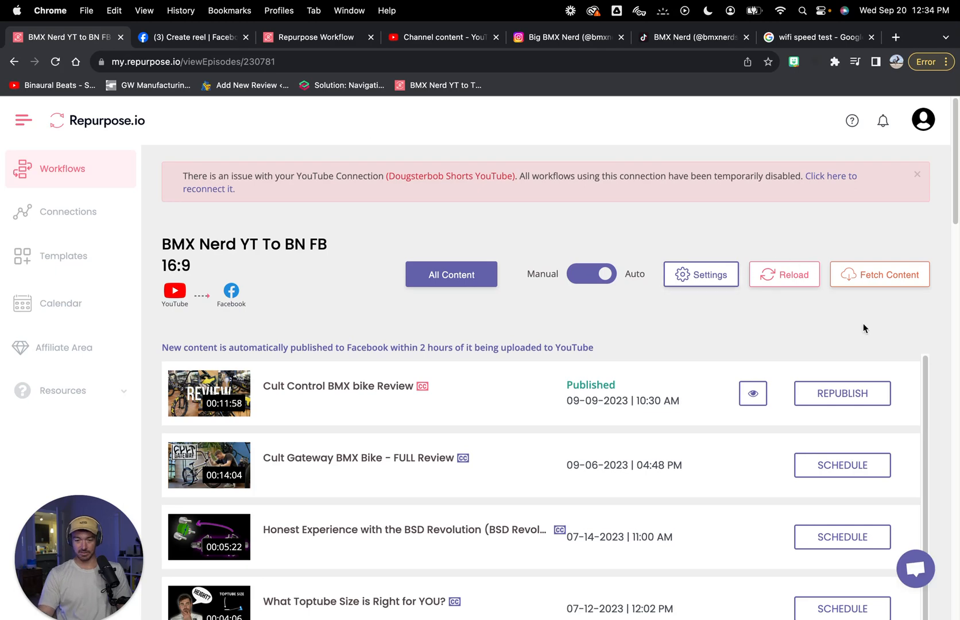
click(754, 394)
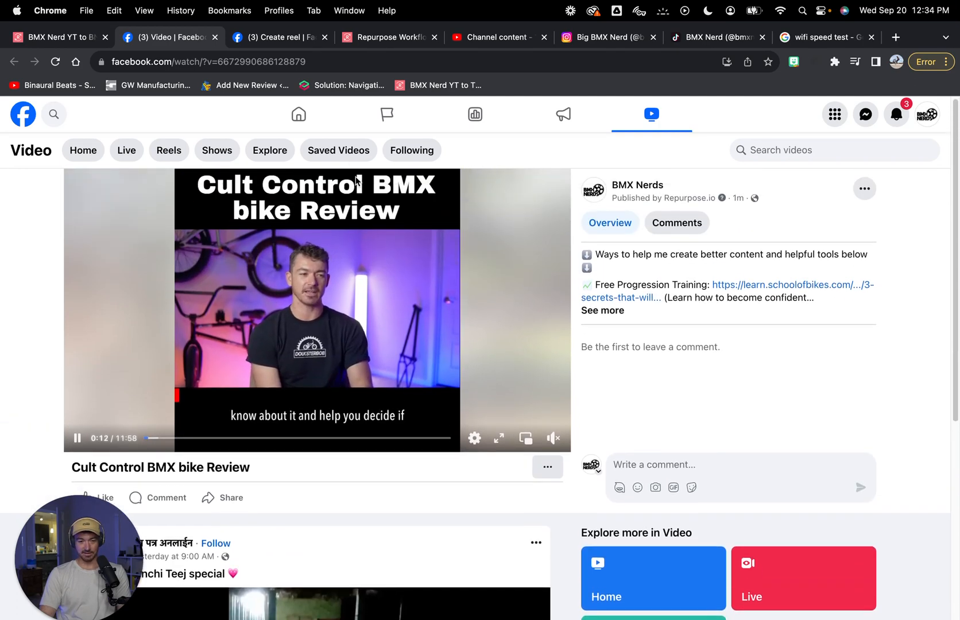
click(215, 38)
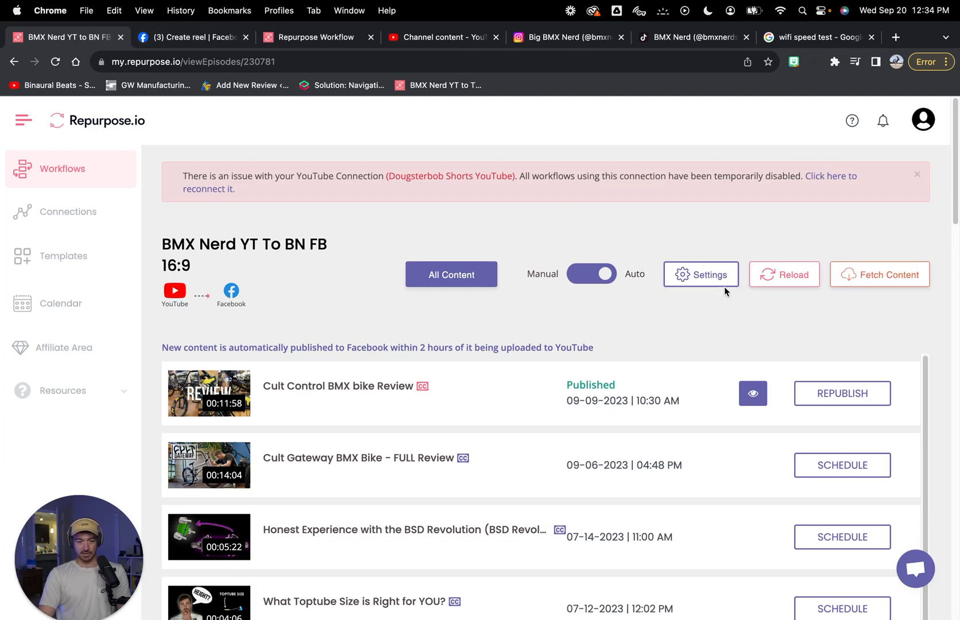
click(65, 167)
Step: Switch to the Keynote diagram and recolour the blue arrow from YT to FB Reel red
key(ctrl+Left)
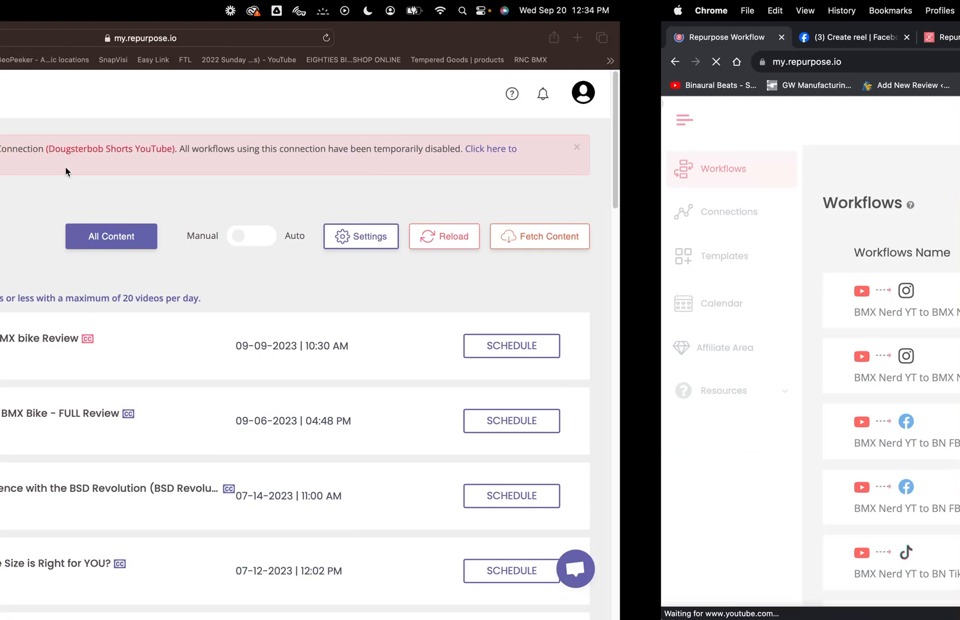
key(ctrl+Left)
key(ctrl+Right)
key(ctrl+Right)
key(ctrl+Right)
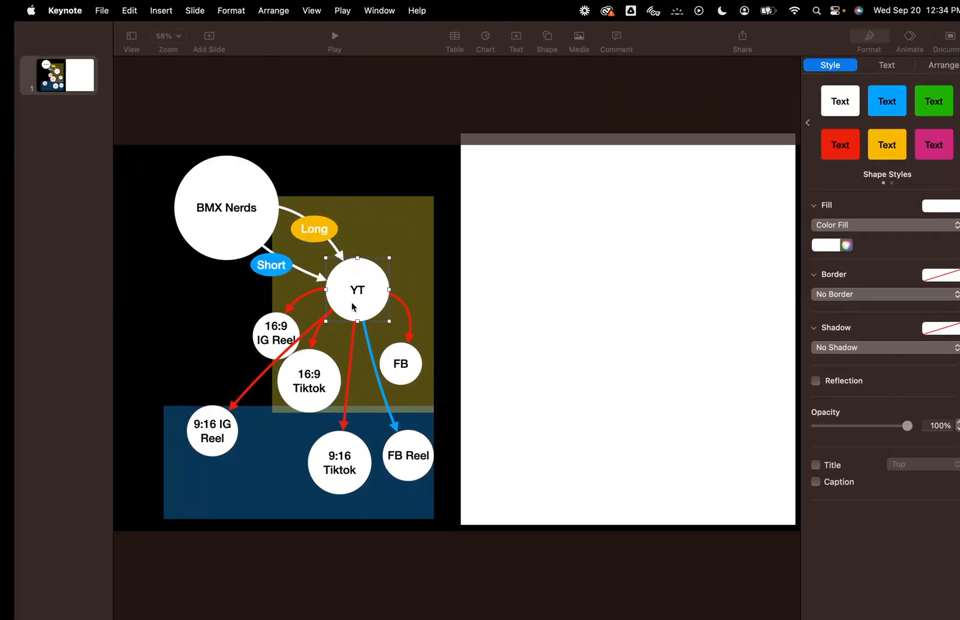
click(365, 377)
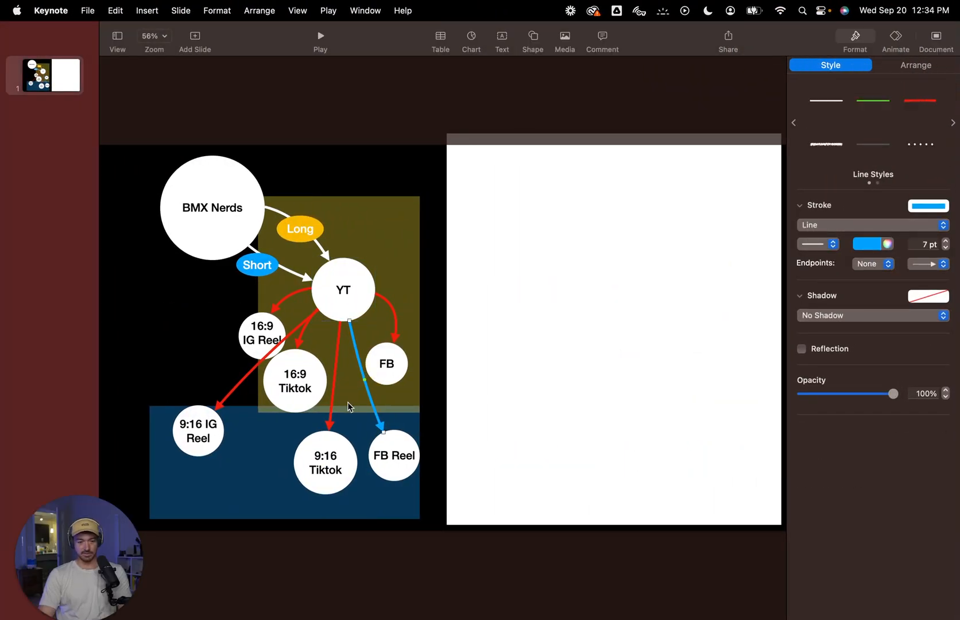
click(877, 245)
click(908, 287)
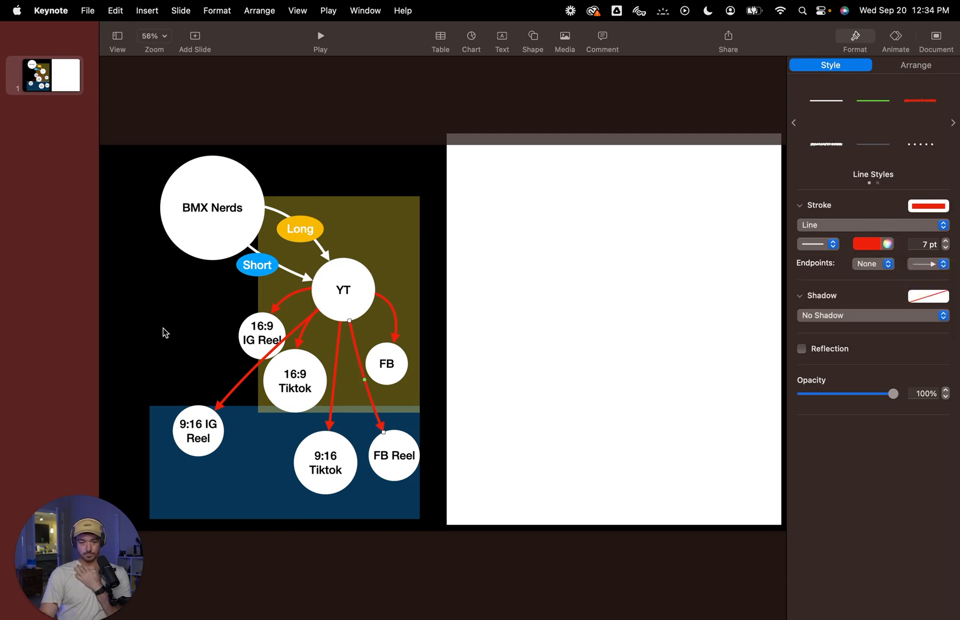
Step: Switch back to Repurpose.io in Chrome and examine the list of BMX Nerd and TikTok workflows with their publish modes and statuses
key(ctrl+Left)
scroll(309, 312, down, 2)
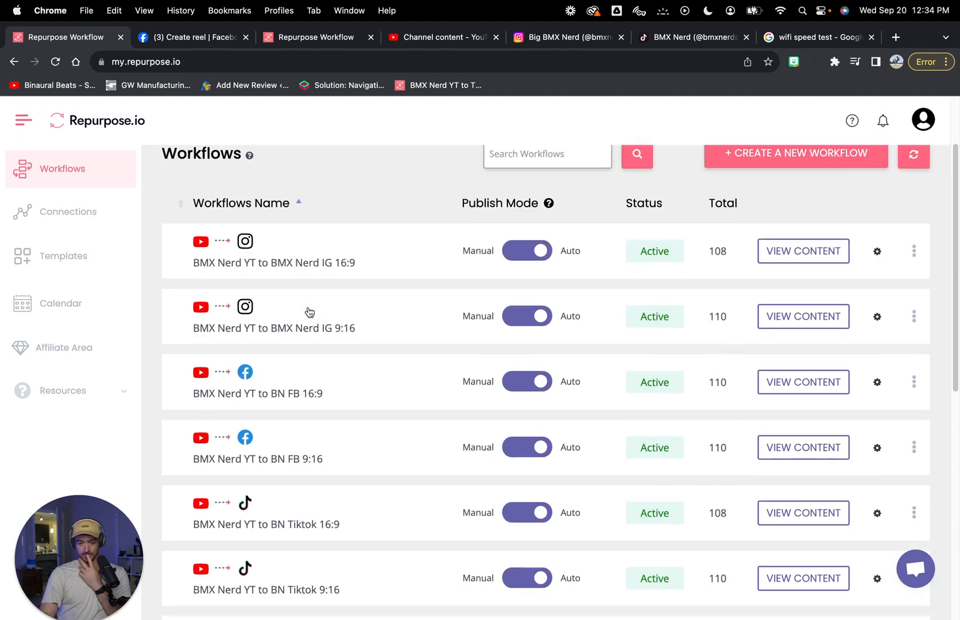
scroll(228, 431, down, 4)
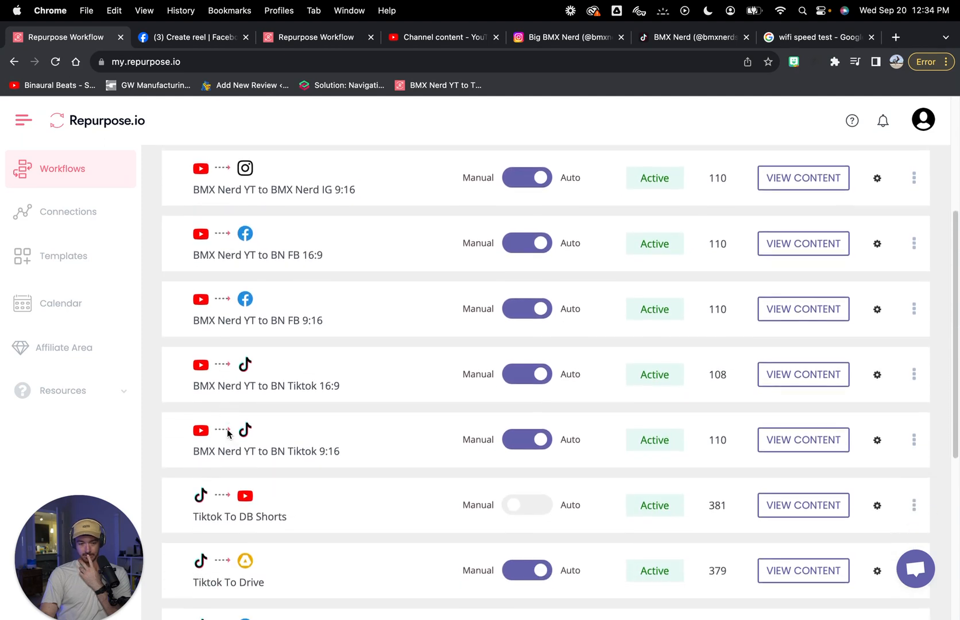
scroll(227, 432, up, 3)
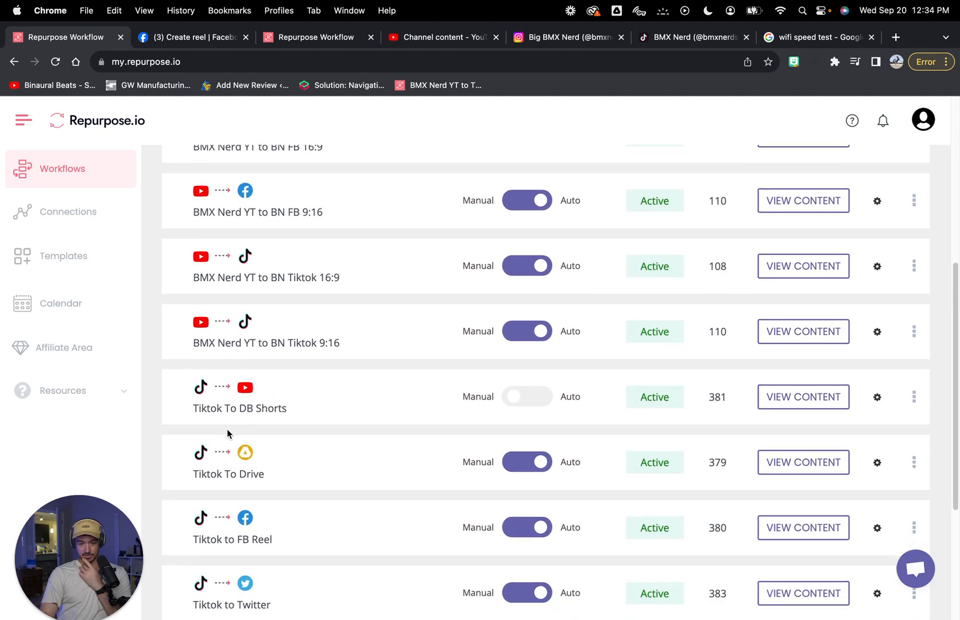
scroll(226, 429, up, 3)
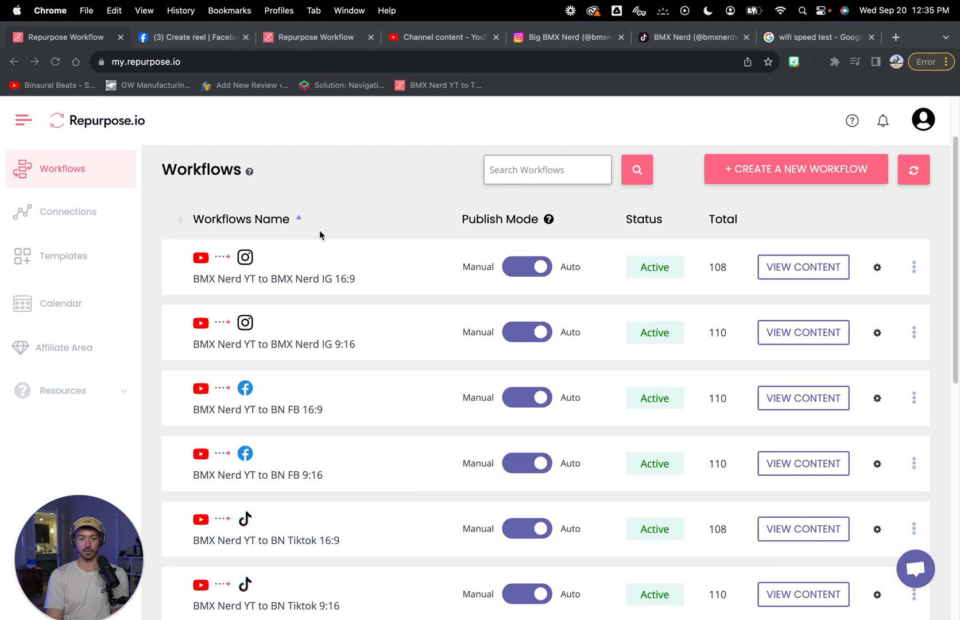
scroll(319, 230, down, 5)
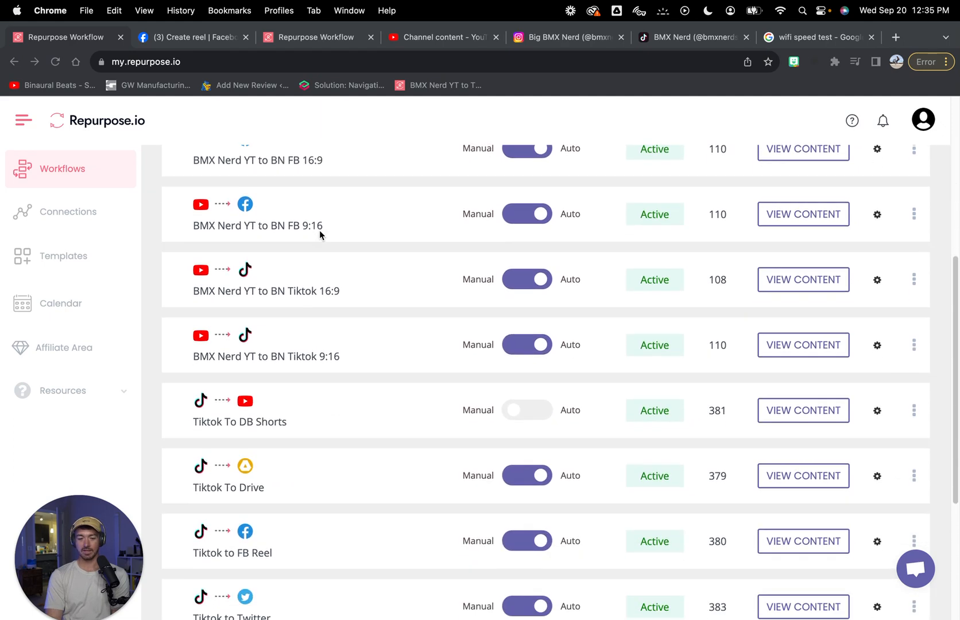
scroll(319, 231, up, 3)
scroll(319, 230, down, 1)
scroll(320, 230, up, 3)
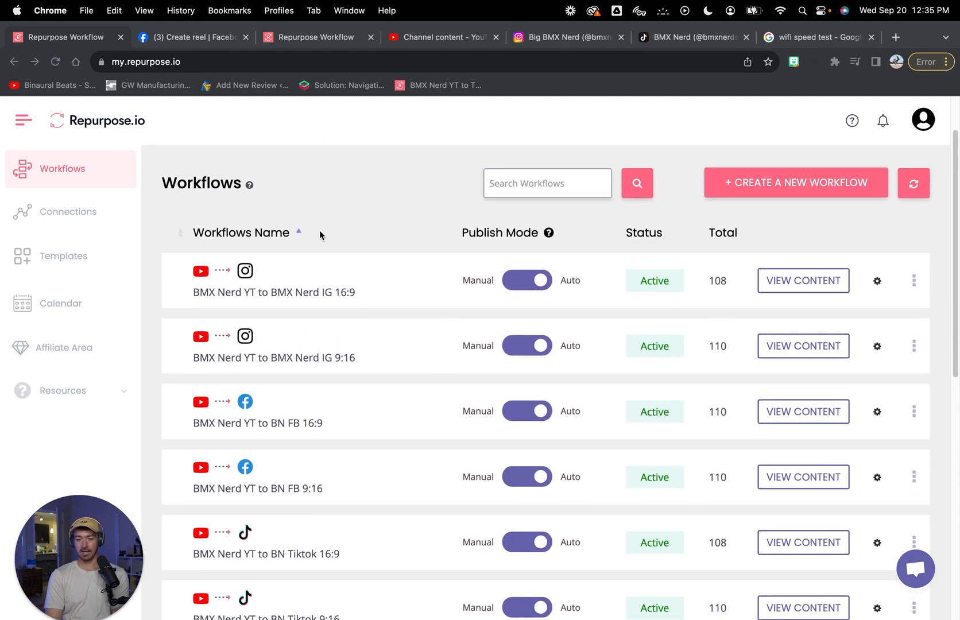
scroll(320, 231, down, 2)
scroll(319, 230, up, 2)
scroll(320, 230, down, 3)
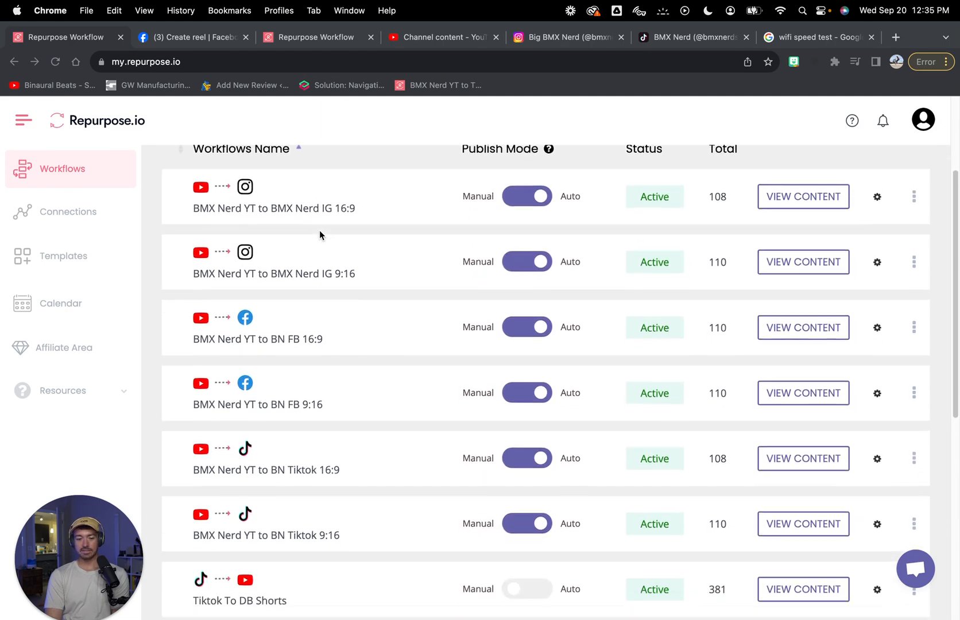
scroll(320, 231, up, 2)
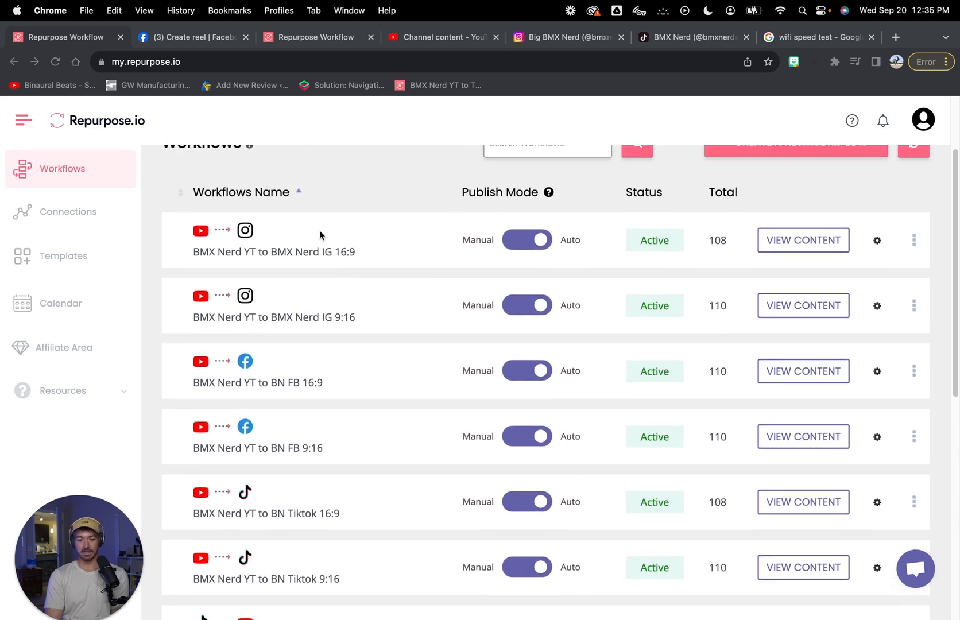
scroll(320, 231, down, 2)
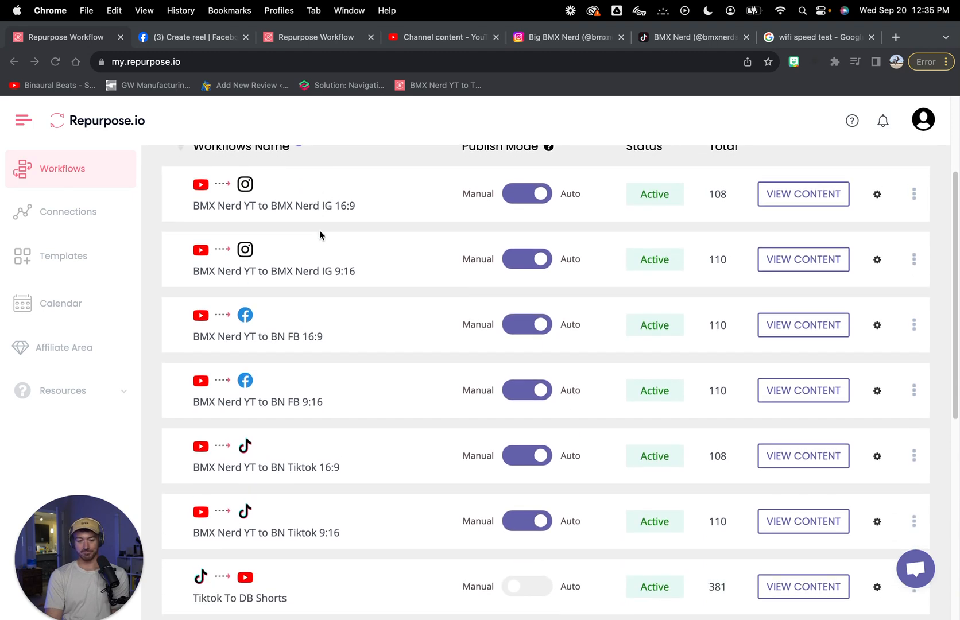
scroll(319, 230, up, 3)
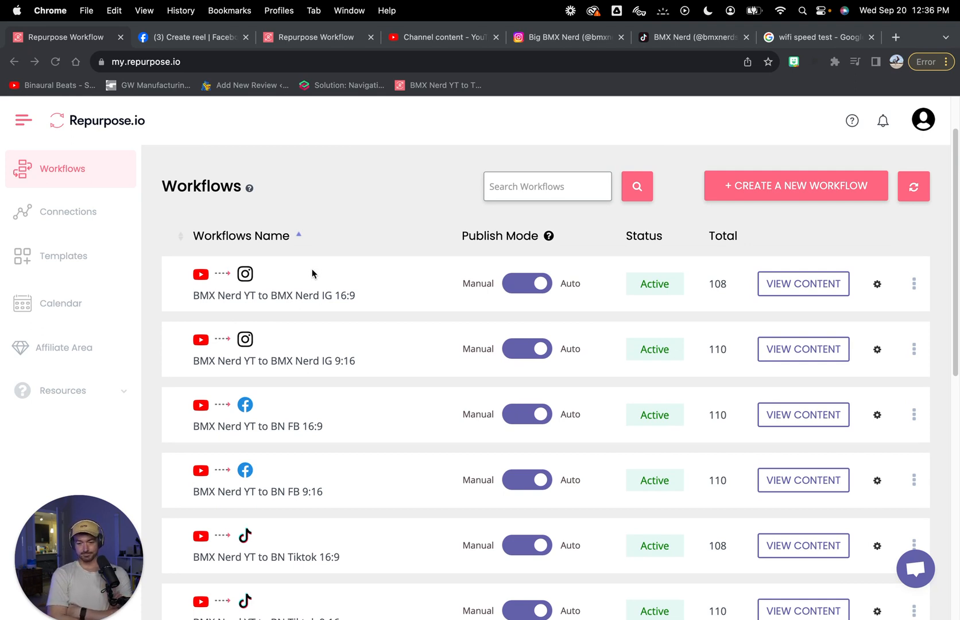
Step: Start a new workflow named "BMX Nerd YT to Drive" and proceed to its source settings
click(787, 186)
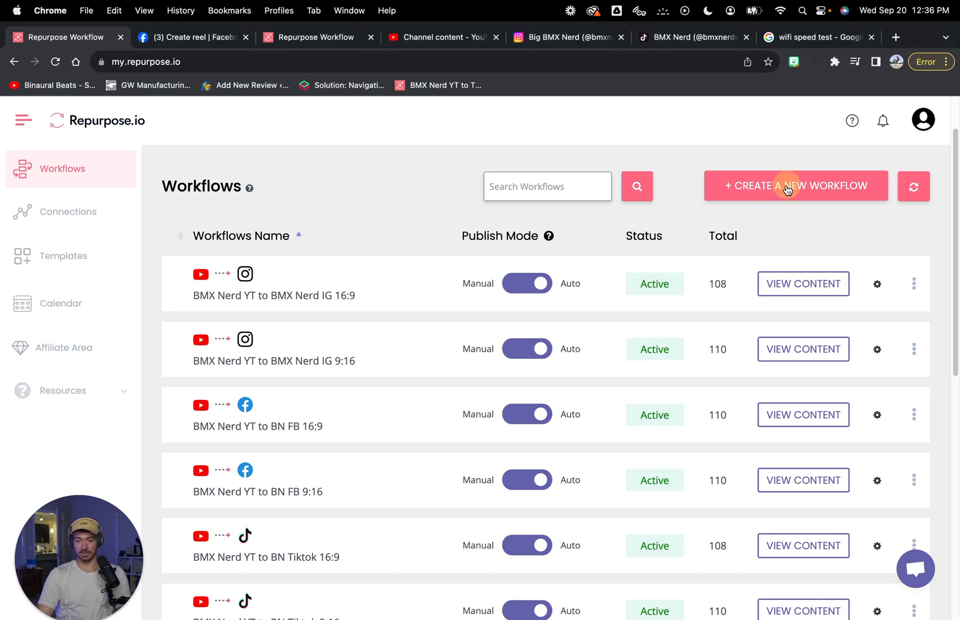
click(772, 190)
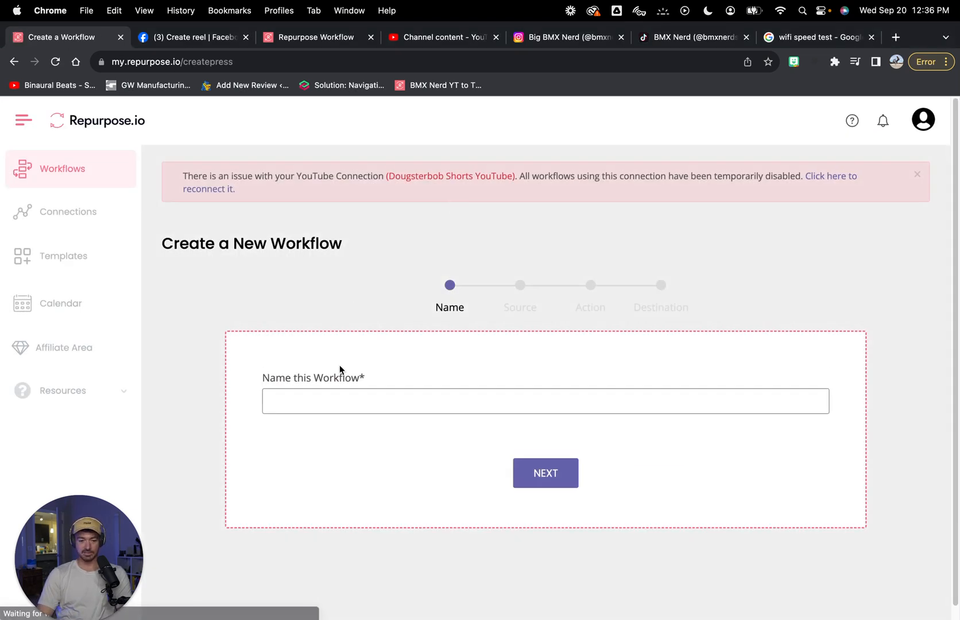
click(328, 395)
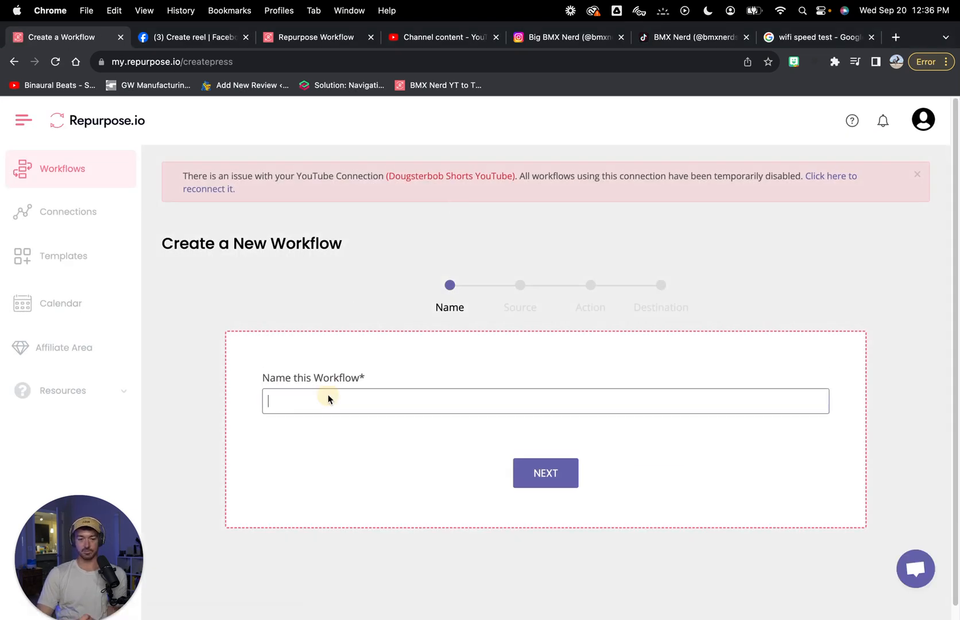
text(BMX Ne)
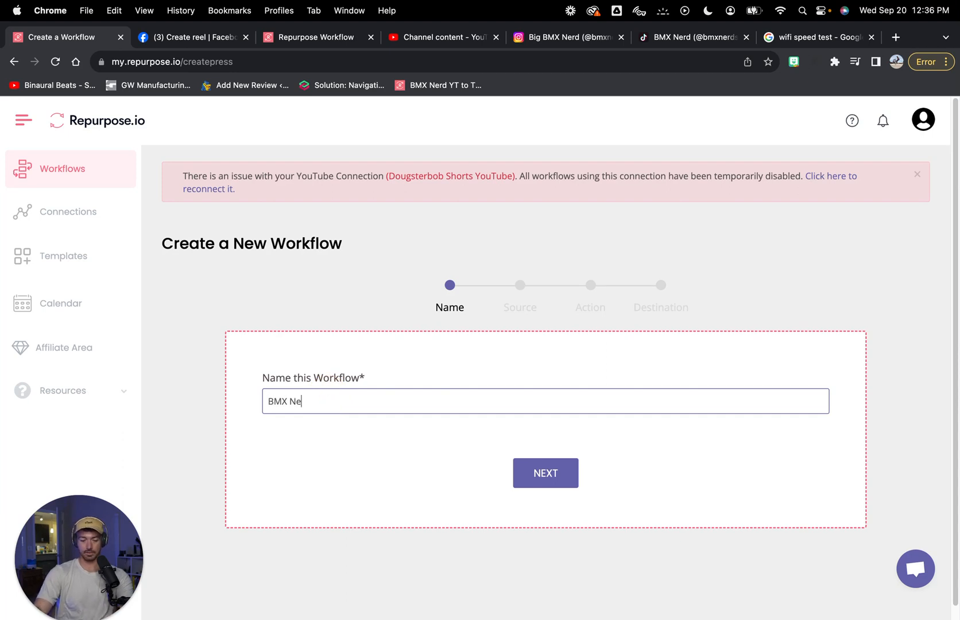
text(rd YT to Drive)
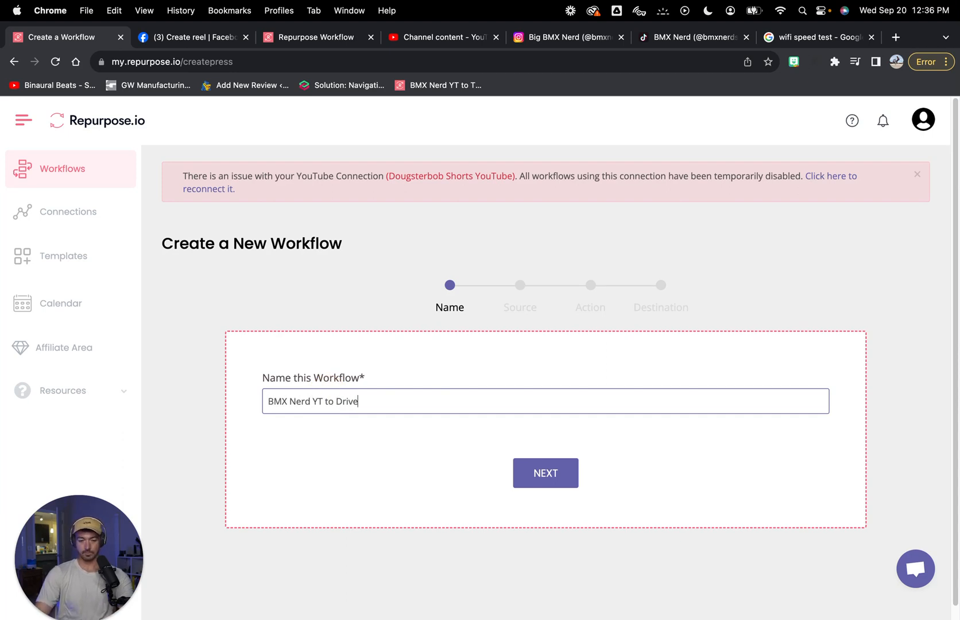
click(545, 473)
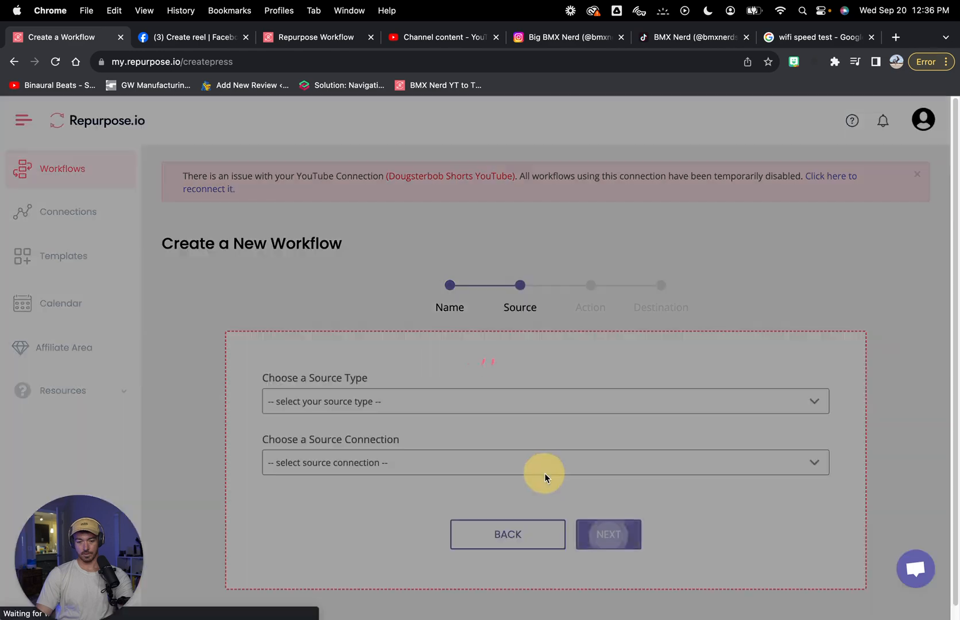
Step: Set the source to YouTube with the BMX Nerd Youtube connection, keep Main Channel and All YouTube videos, and proceed to the action settings
click(378, 401)
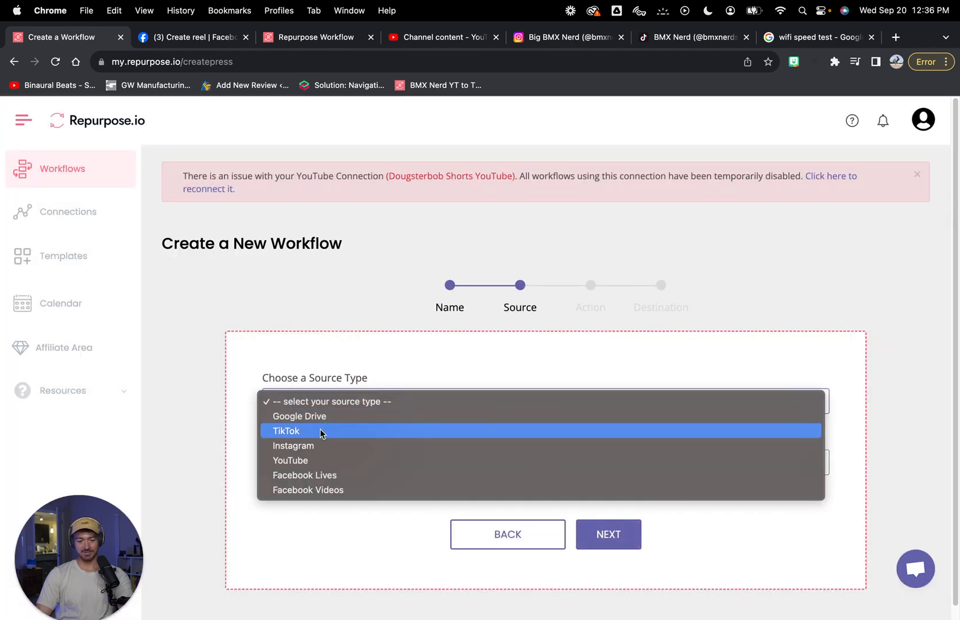
click(309, 461)
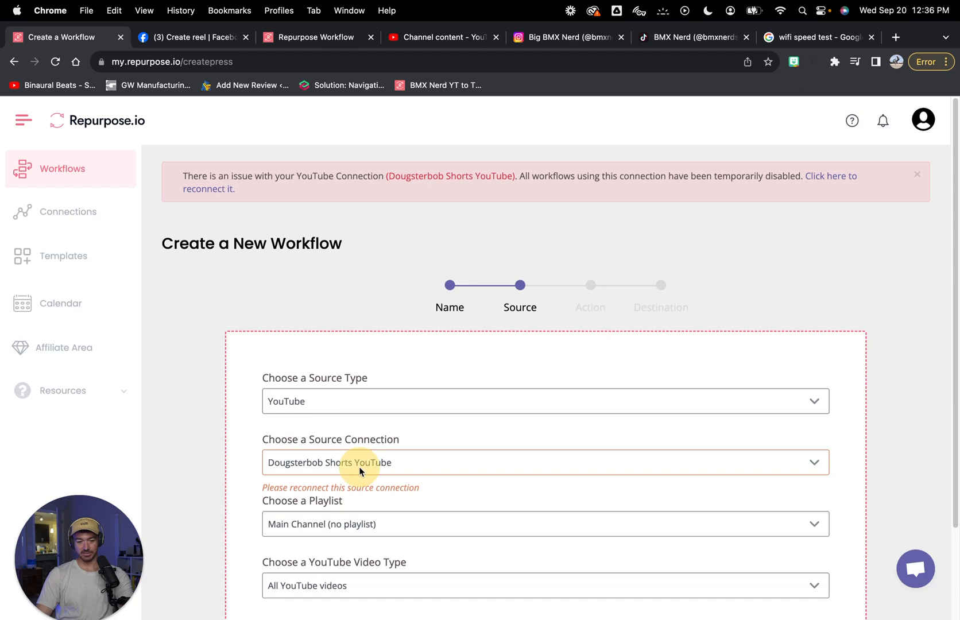
click(332, 463)
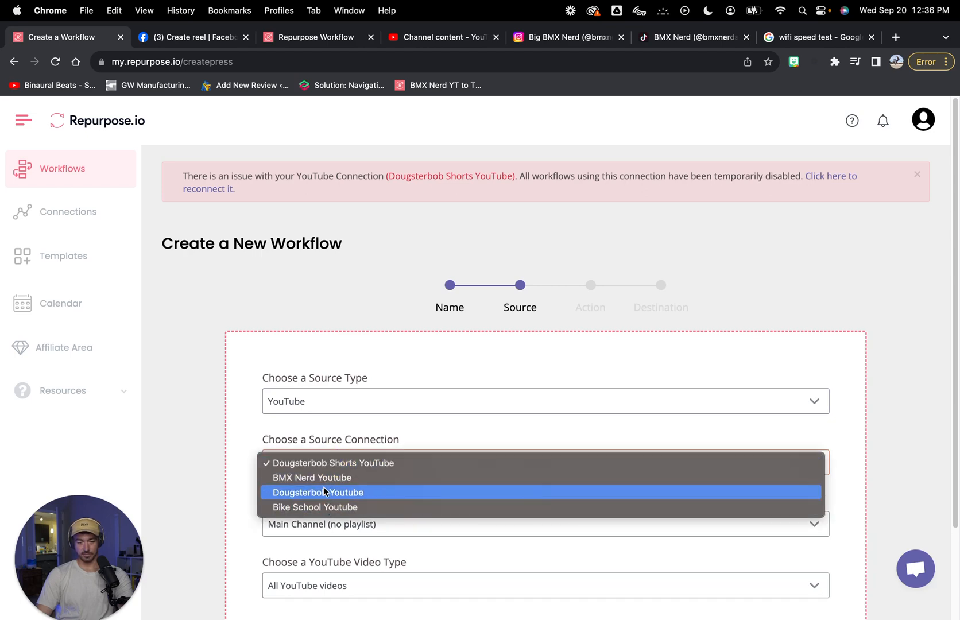
click(328, 477)
scroll(243, 495, down, 2)
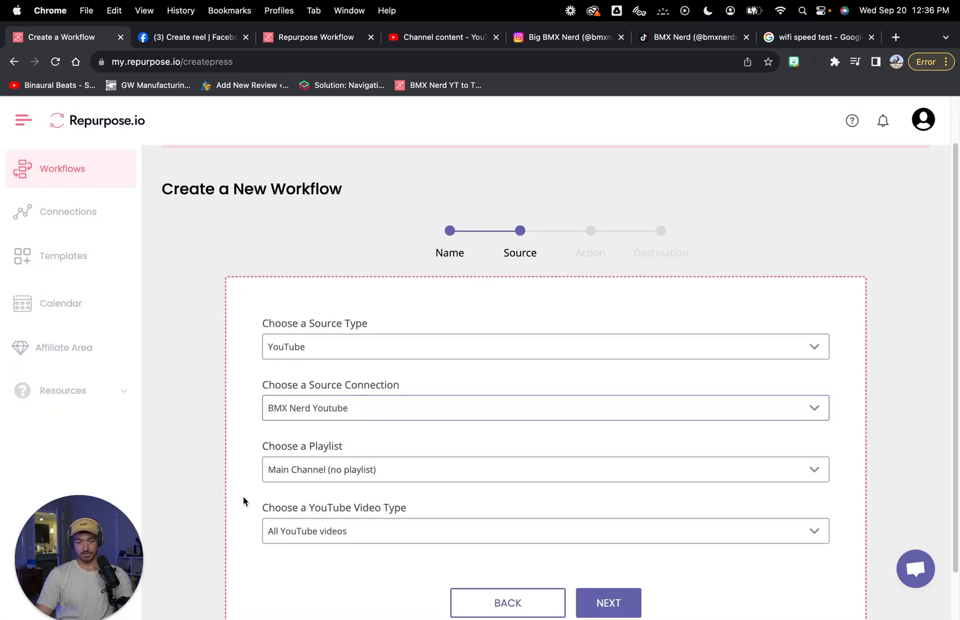
scroll(243, 496, down, 2)
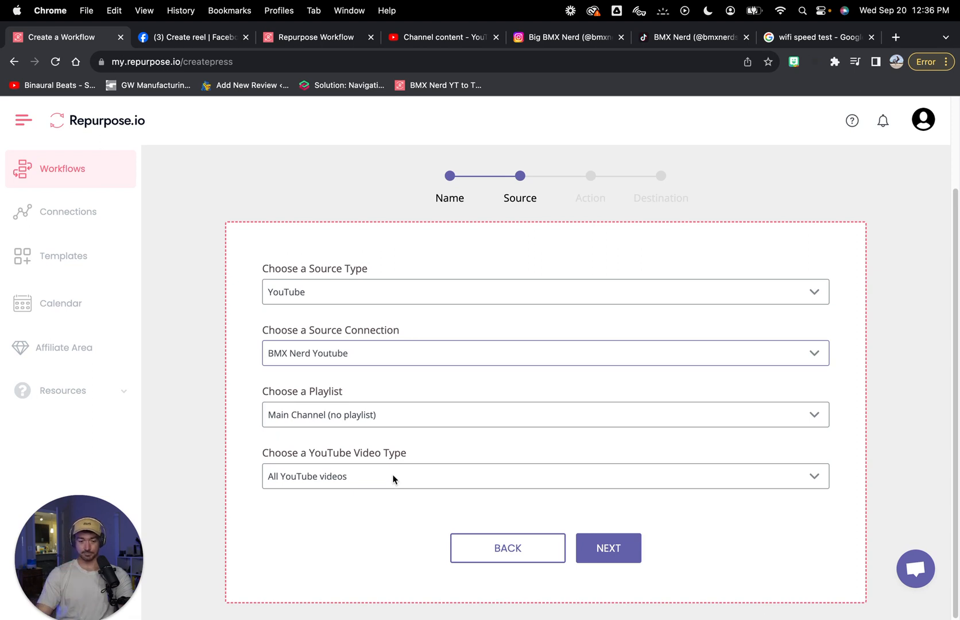
click(607, 549)
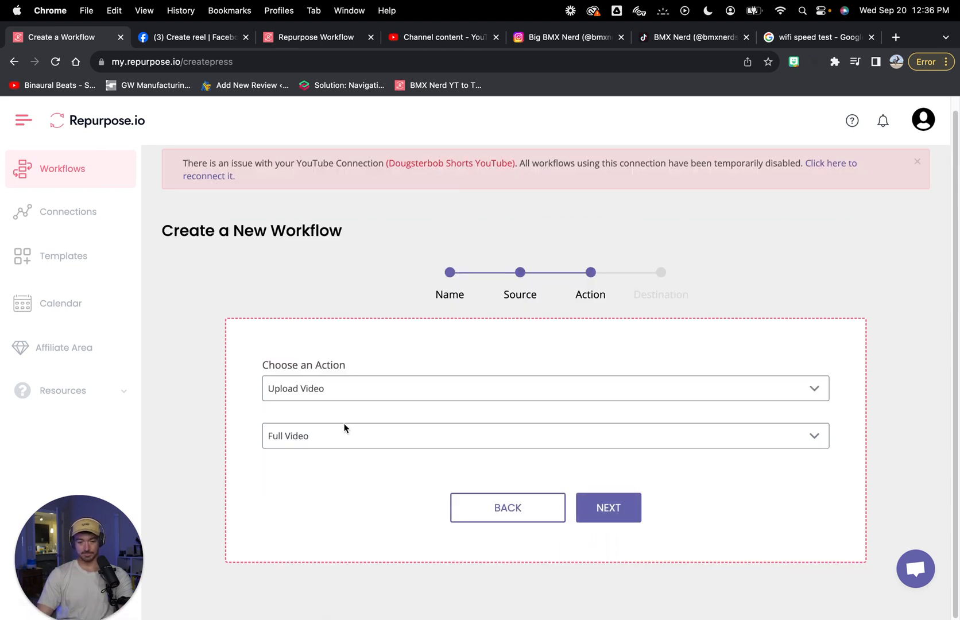
Step: Keep Upload Video with Full Video as the action, choose Google Drive as the destination, and create a new folder named "BMX Nerd" there
click(610, 508)
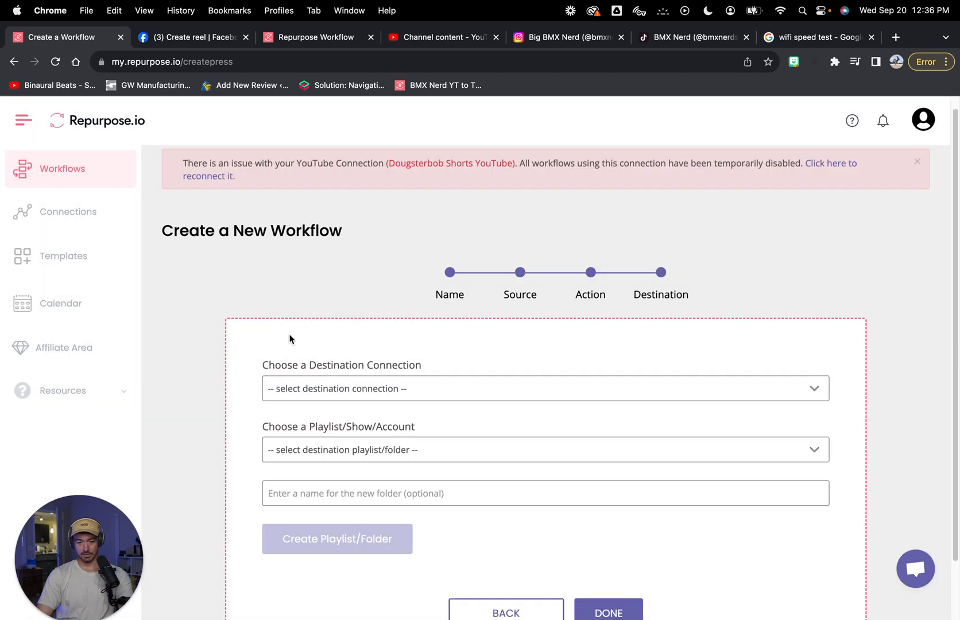
click(326, 391)
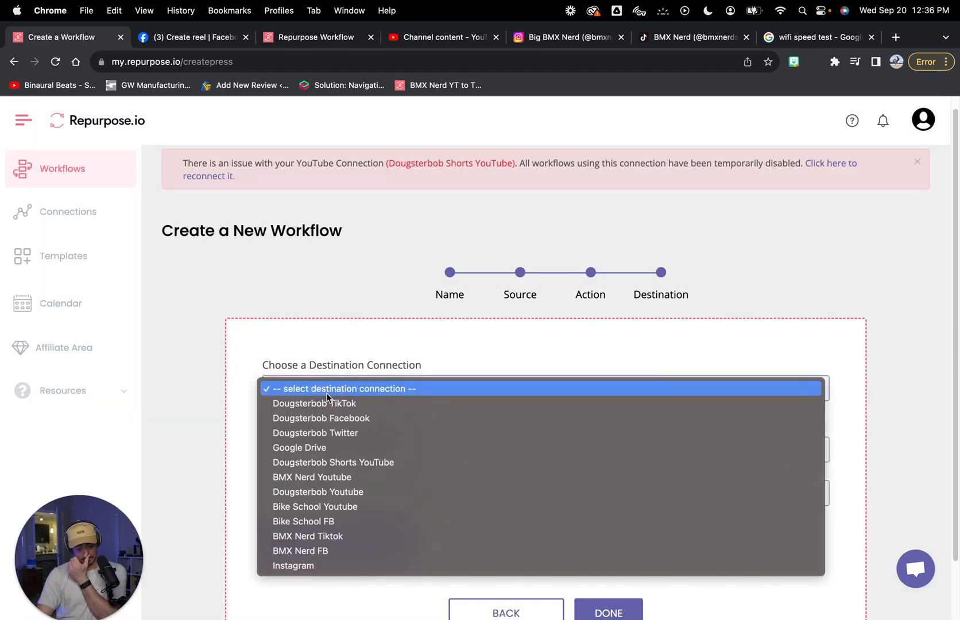
click(323, 448)
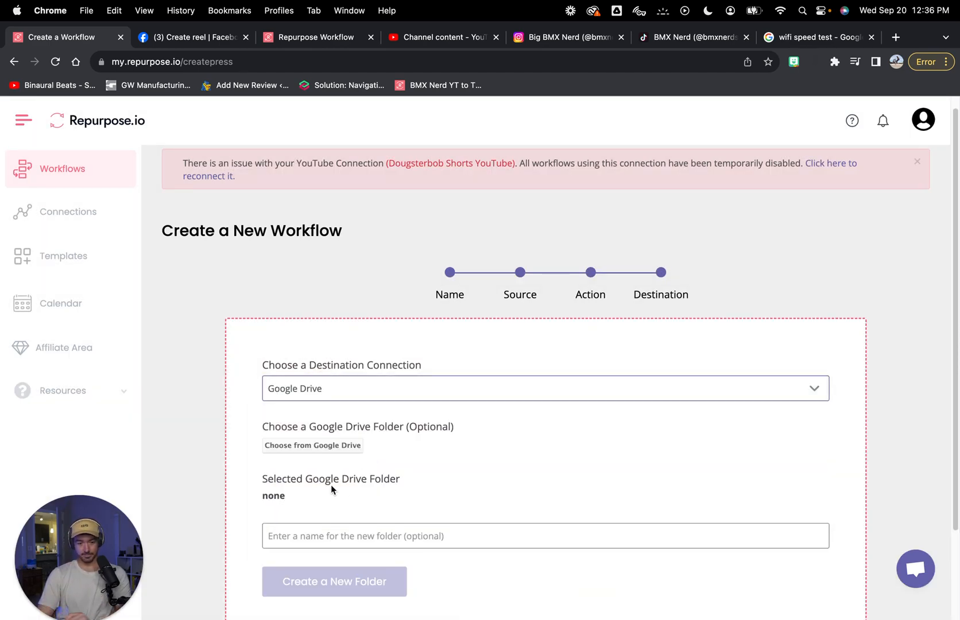
click(313, 537)
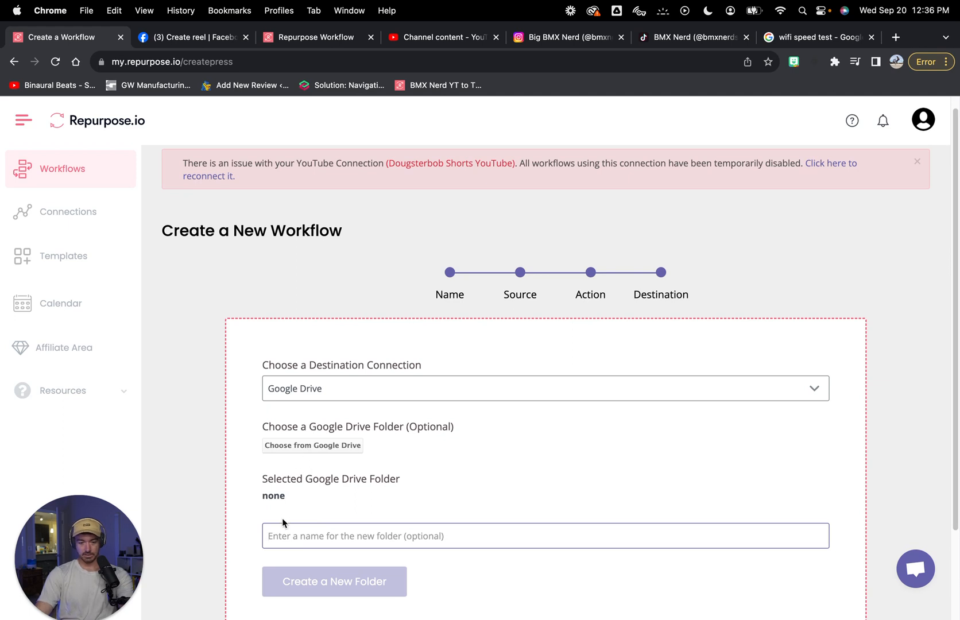
text(BMX Nerd)
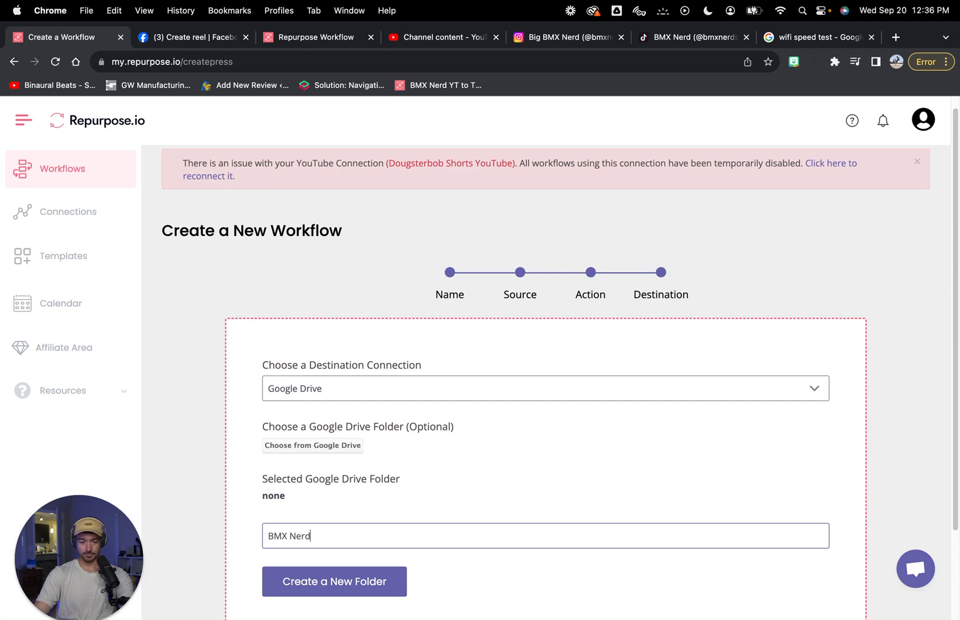
click(313, 580)
scroll(560, 465, down, 2)
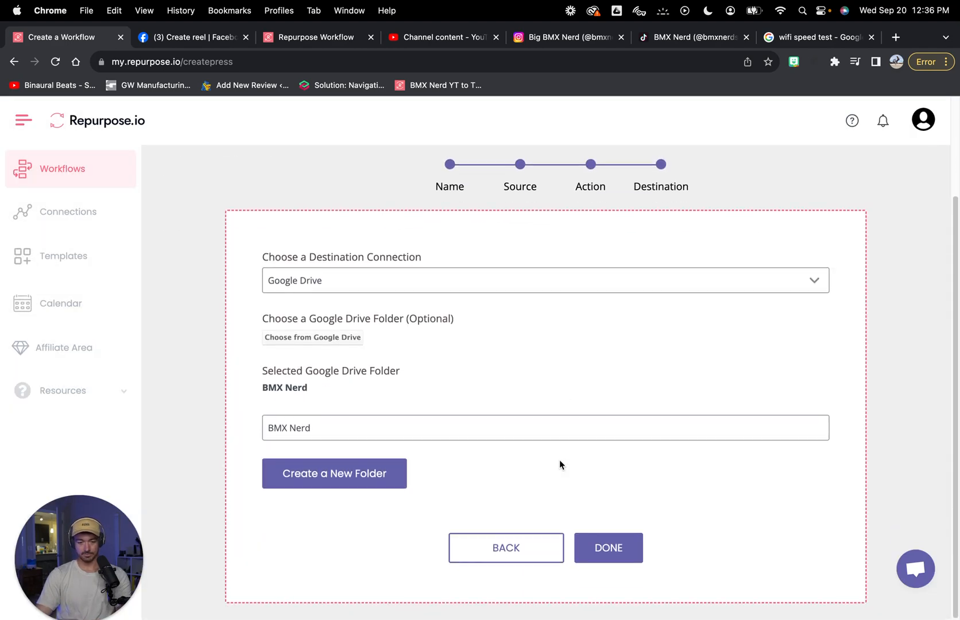
click(309, 338)
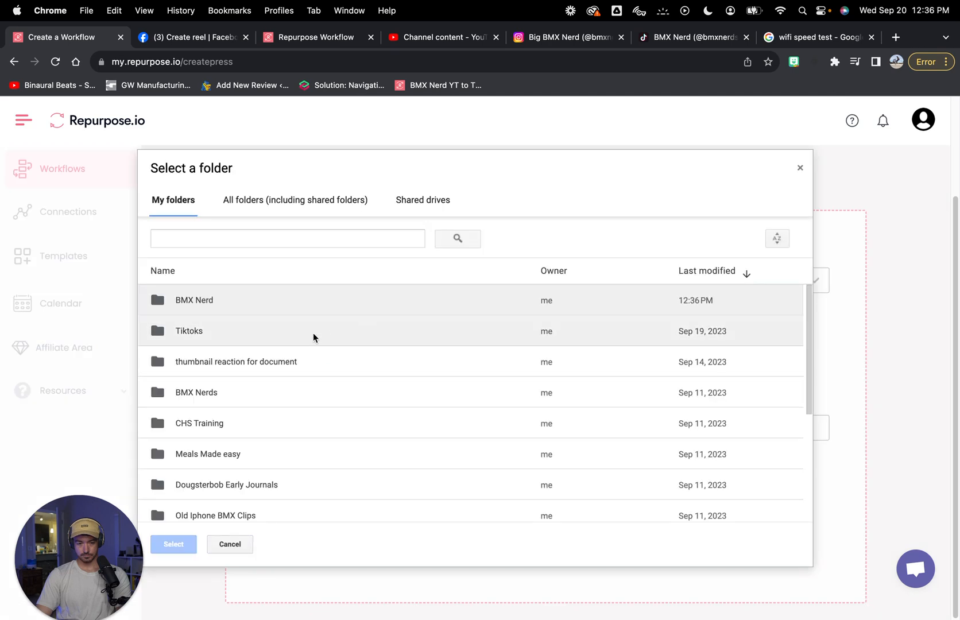
double_click(247, 301)
click(175, 548)
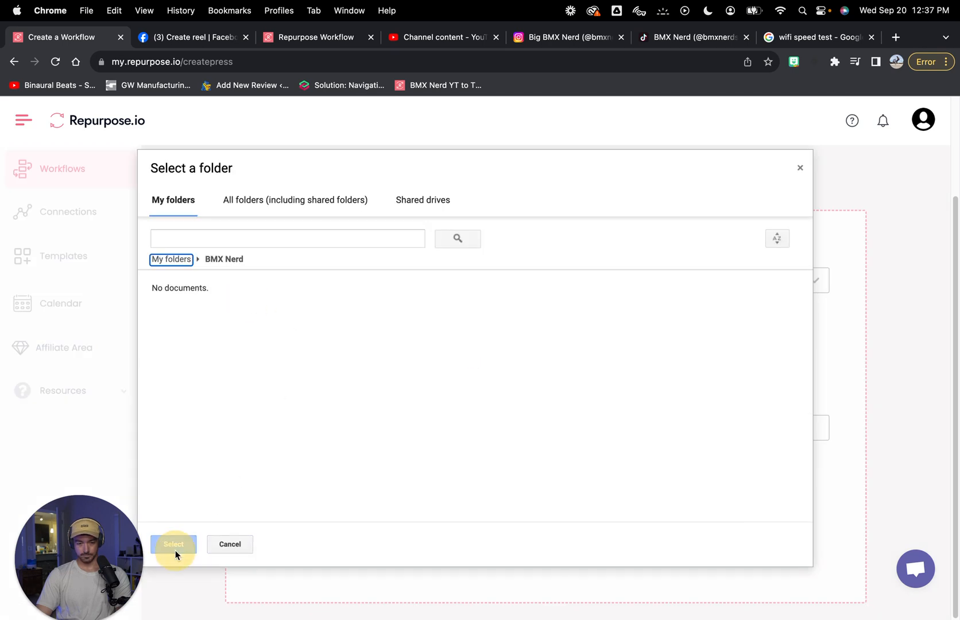
click(232, 546)
Step: Finish creating the workflow and enable auto publish for BMX Nerd YT to Drive, backing up new content and all existing content
click(608, 552)
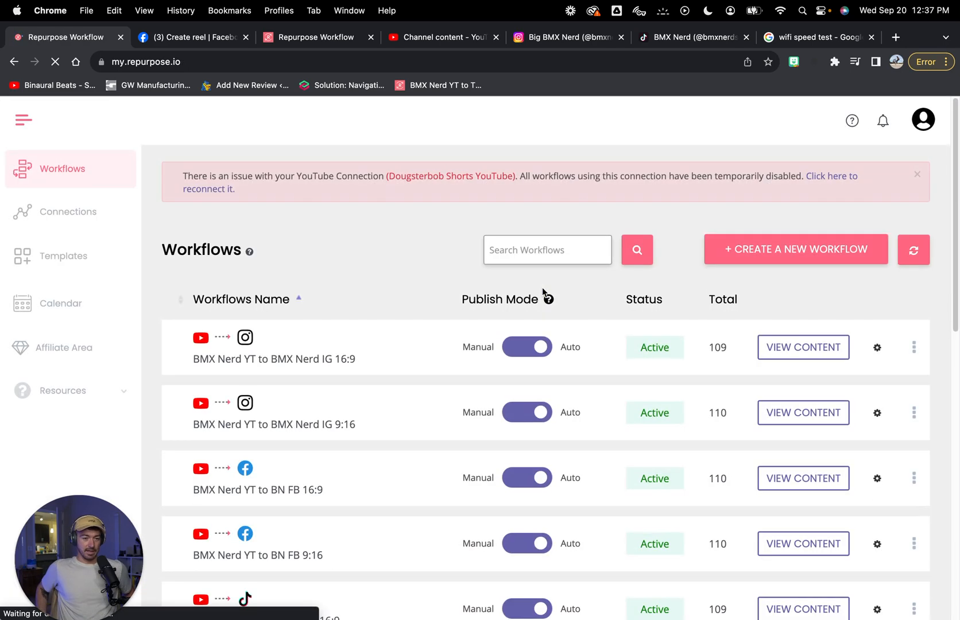
scroll(408, 387, down, 5)
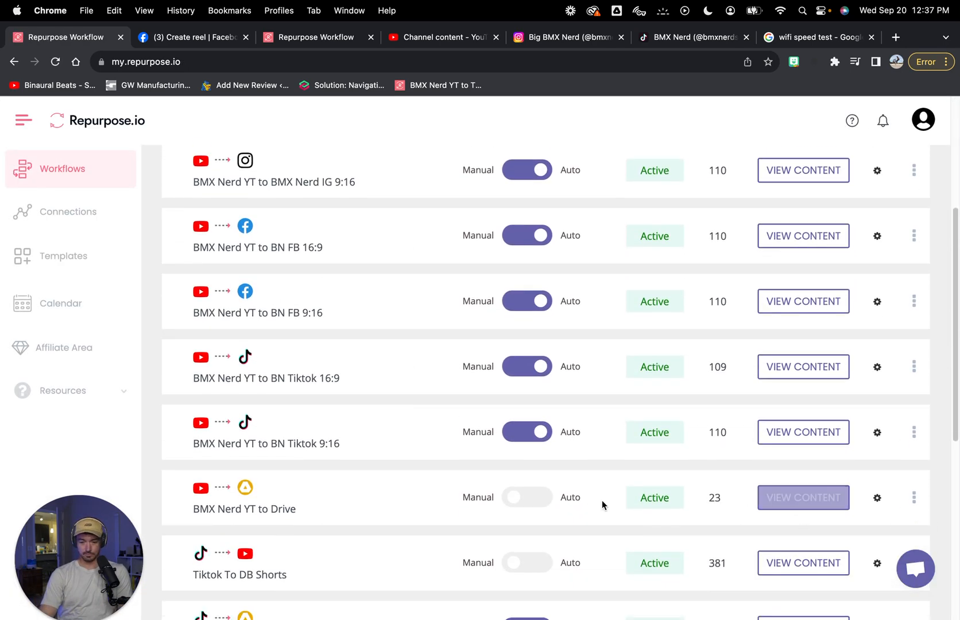
click(523, 497)
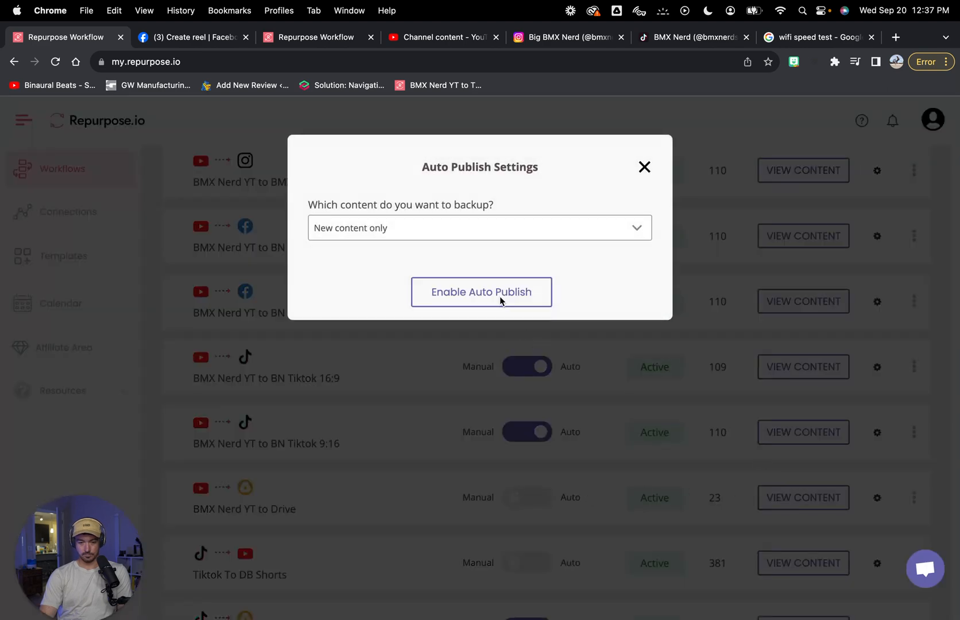
click(422, 228)
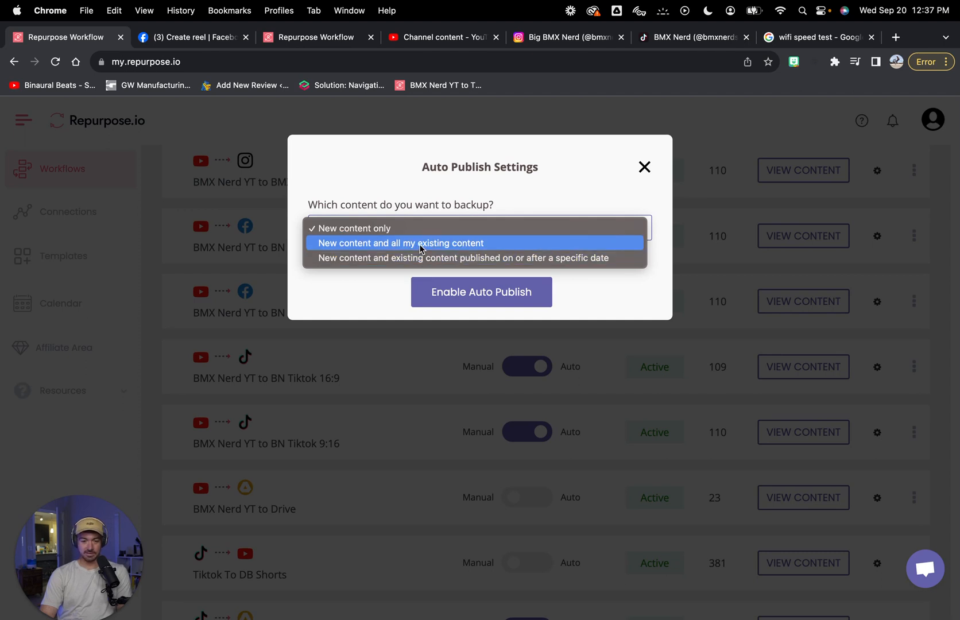
click(421, 243)
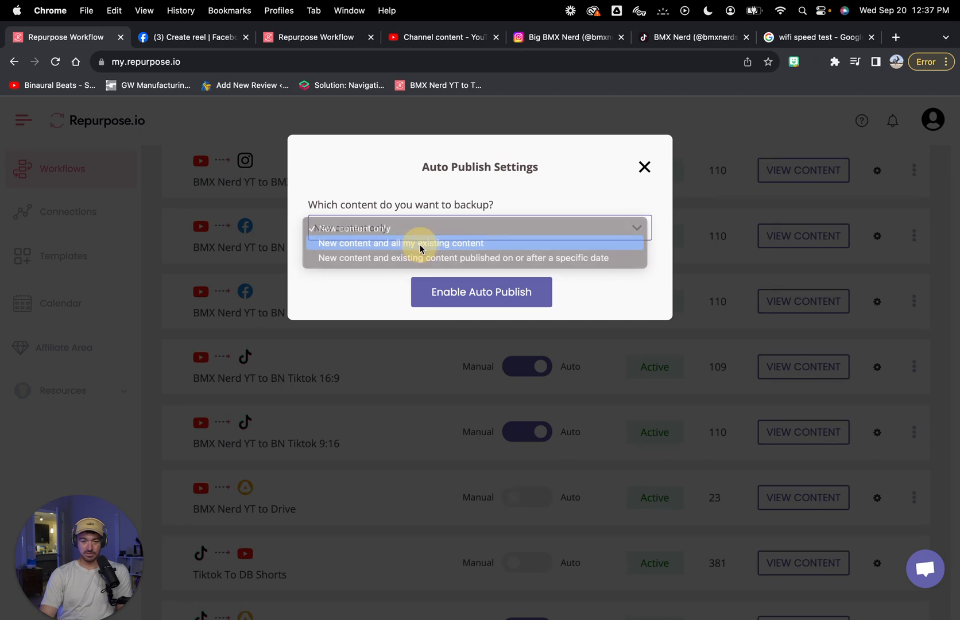
click(470, 292)
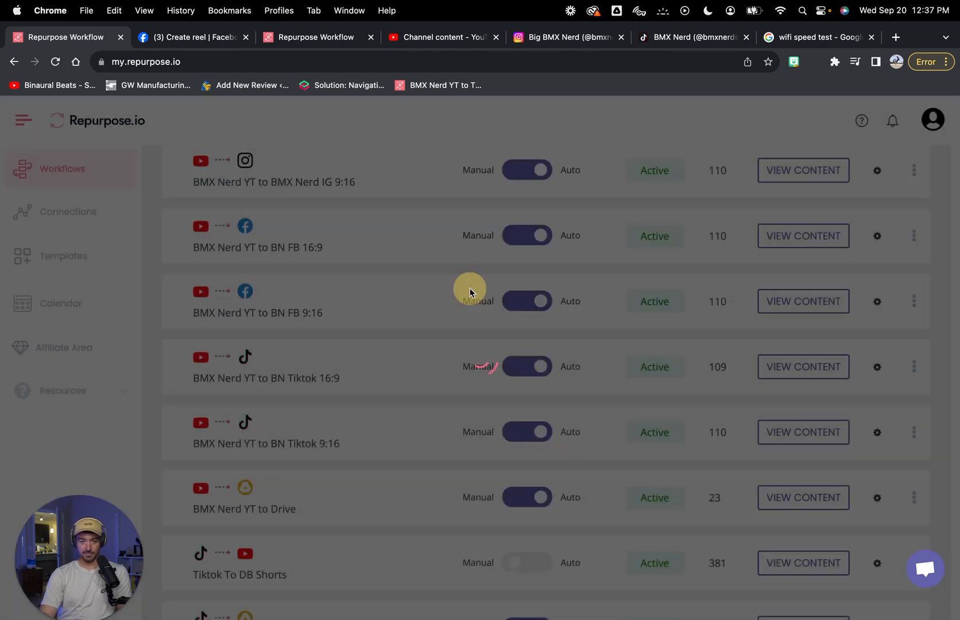
Step: Search Google for "google drive" in a new tab and go to the Drive file listing
key(super+t)
text(google drive)
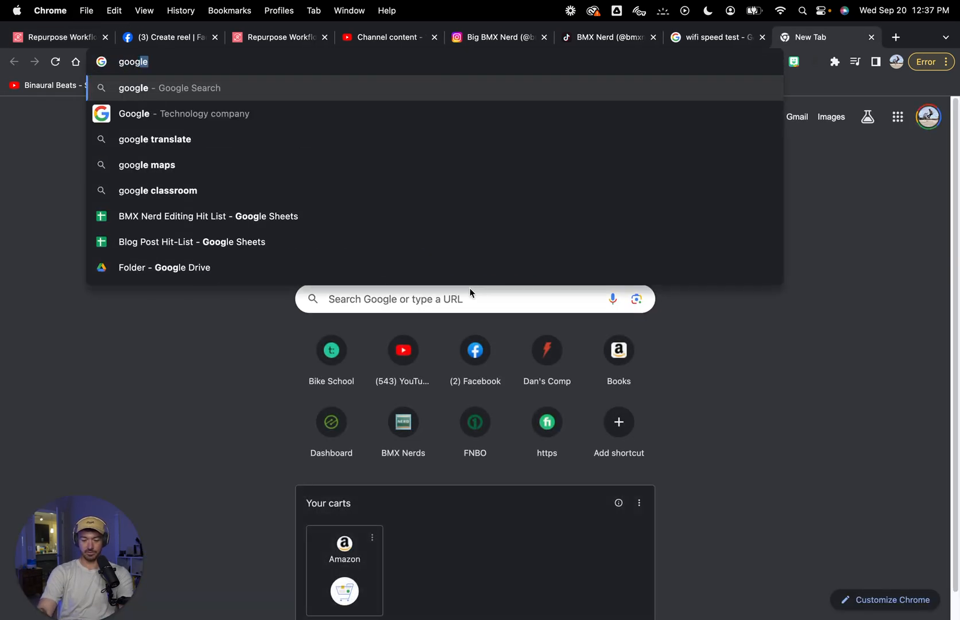
key(Return)
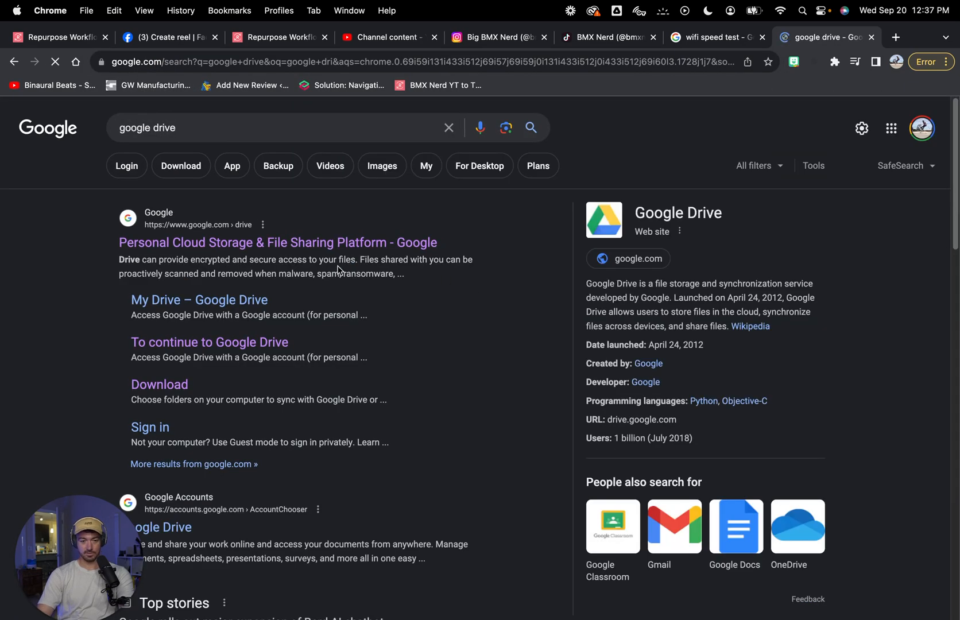
click(262, 244)
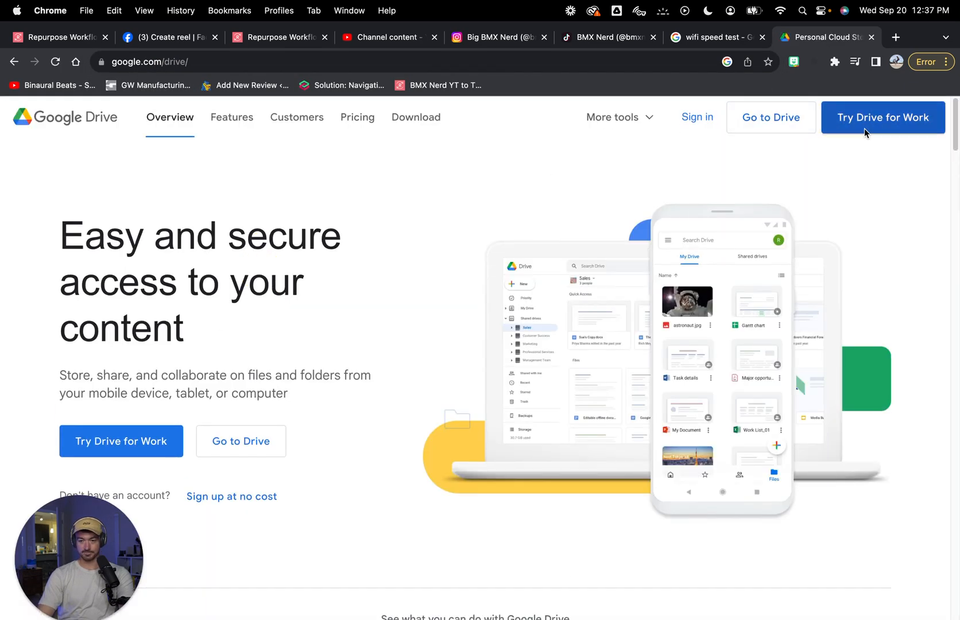
click(748, 118)
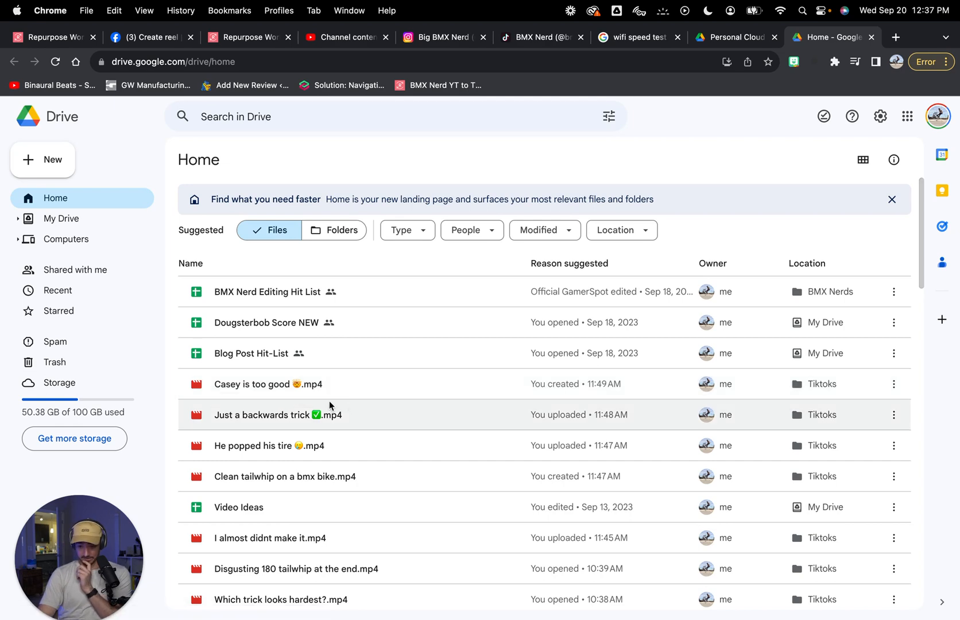
Step: Open the Tiktoks folder in Drive and look through its backed-up videos
click(822, 384)
click(818, 385)
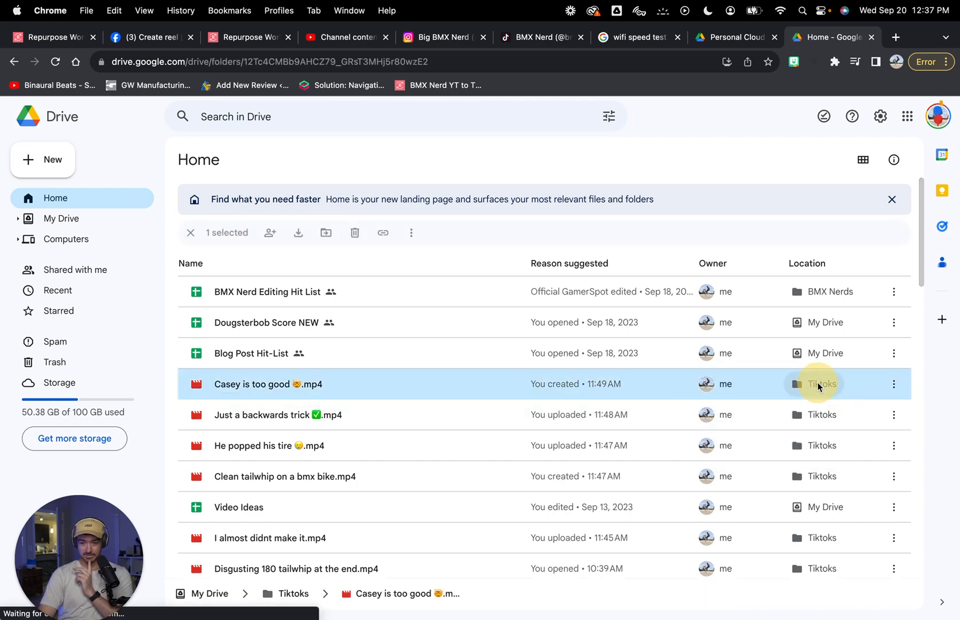
scroll(412, 324, down, 10)
scroll(412, 324, down, 6)
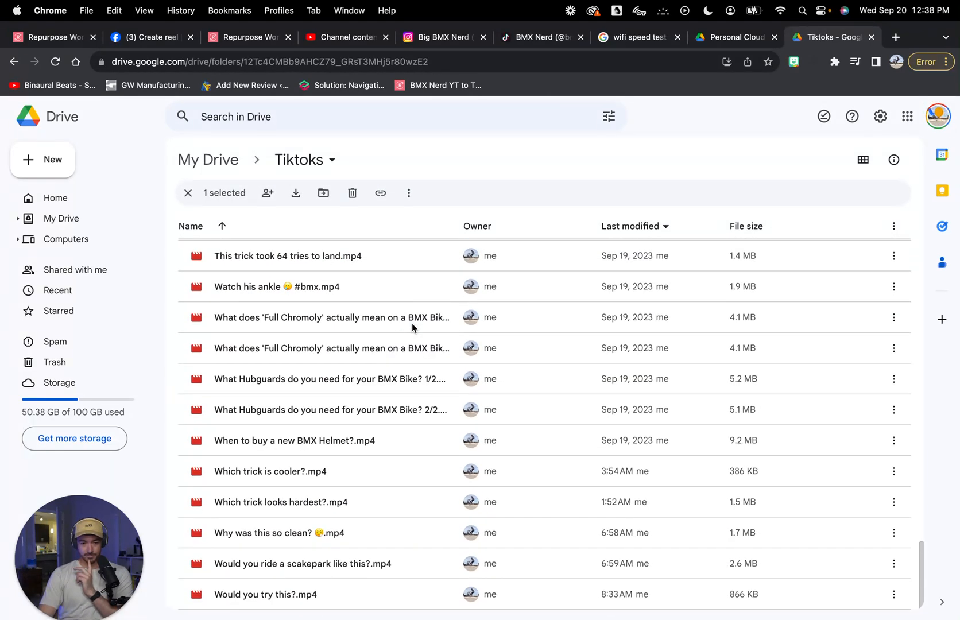
Step: Preview "What Hubguards do you need for your BMX Bike? 1/2.mp4", sampling several points along its timeline, and close it
click(332, 384)
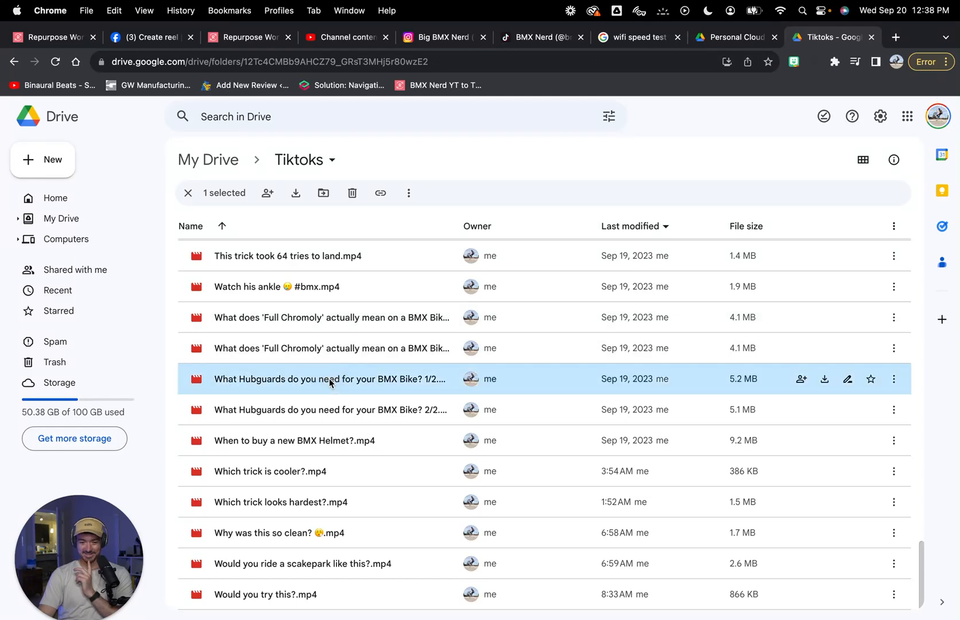
click(311, 379)
click(310, 379)
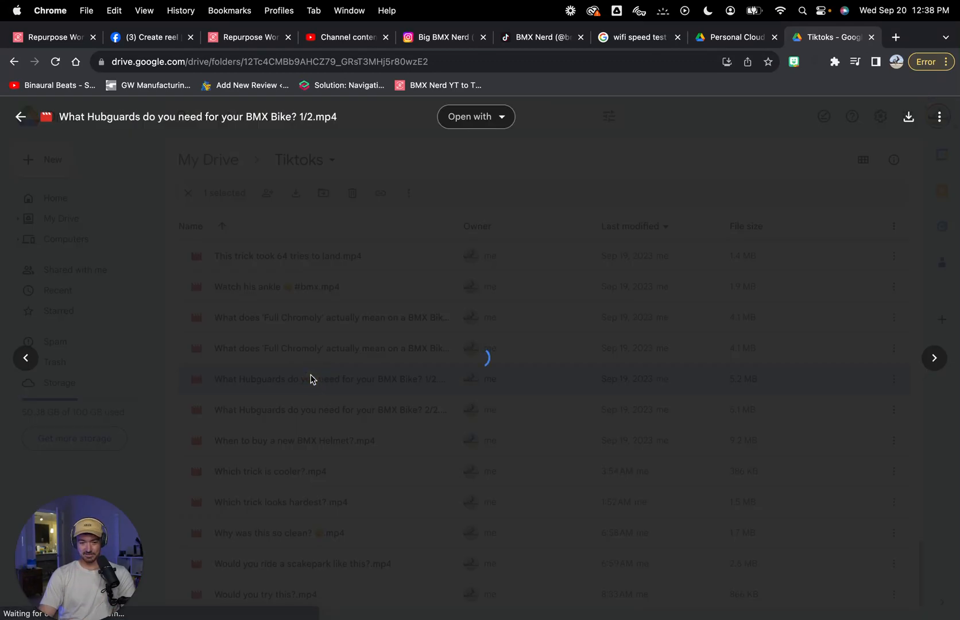
click(479, 357)
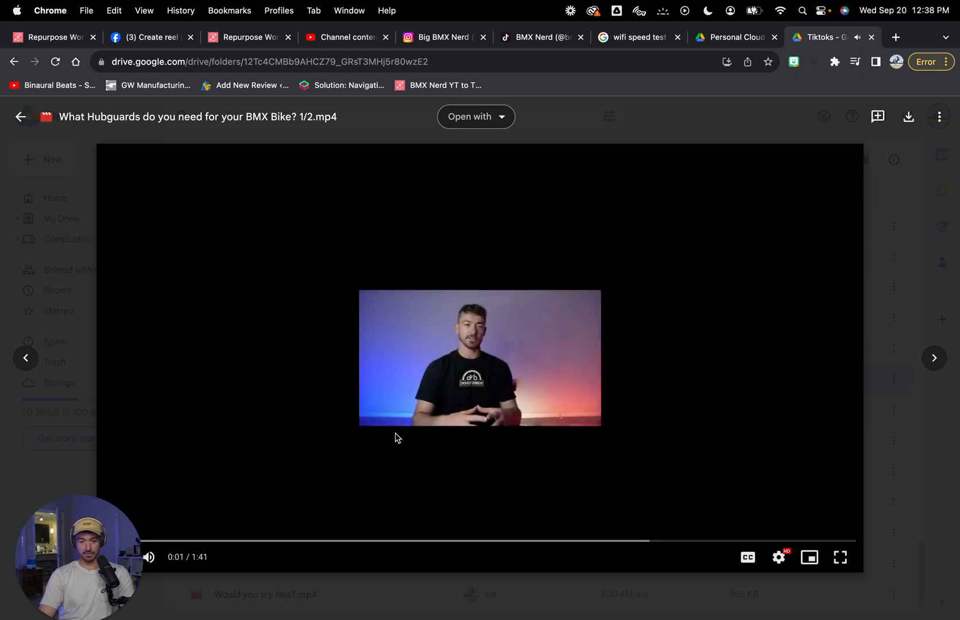
click(266, 541)
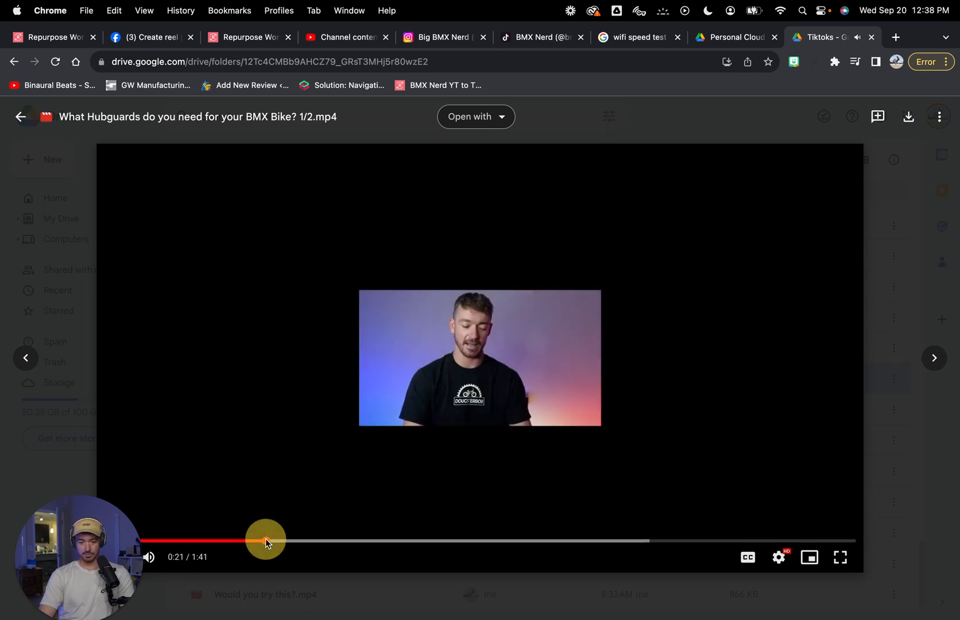
click(340, 540)
click(431, 539)
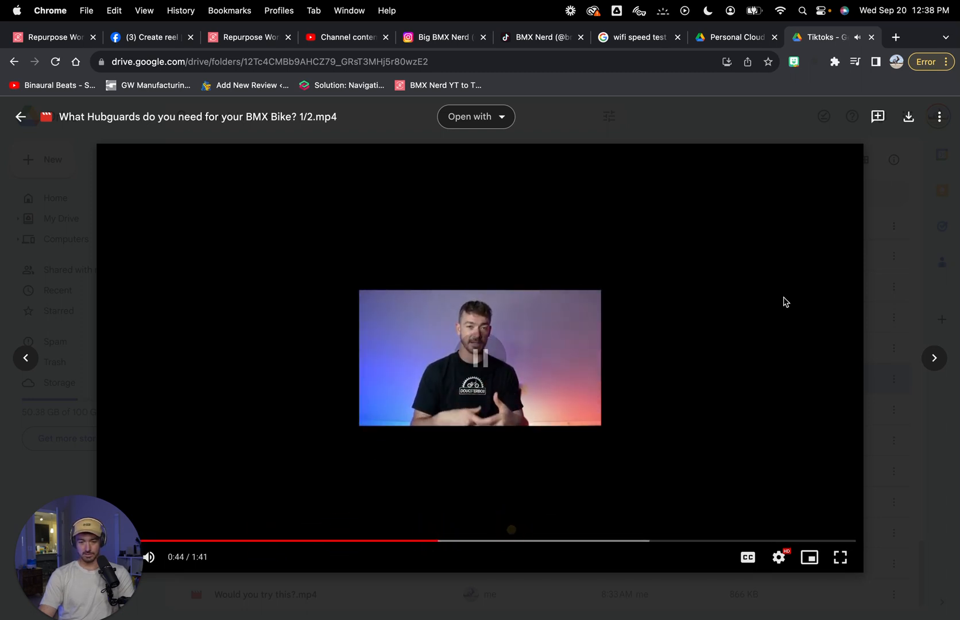
click(911, 206)
Step: Preview "When to buy a new BMX Helmet?.mp4", check its available playback qualities, and close it
double_click(256, 441)
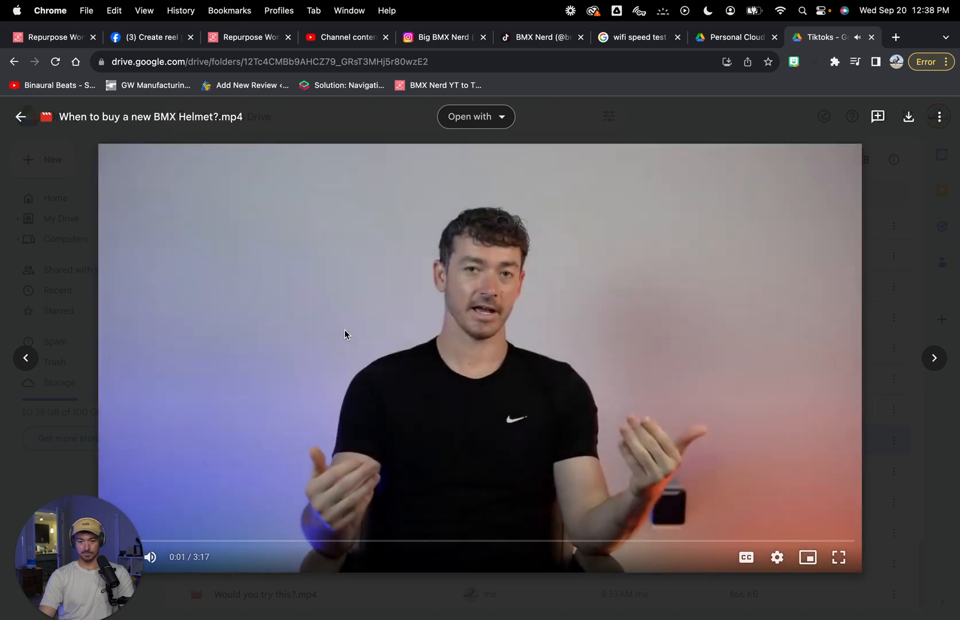
click(778, 557)
click(775, 520)
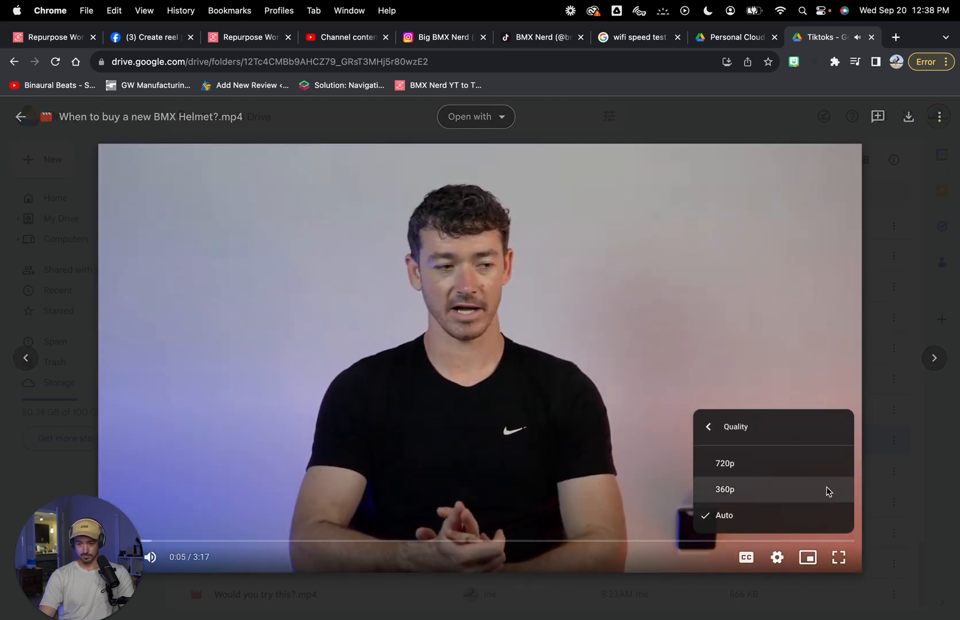
click(915, 456)
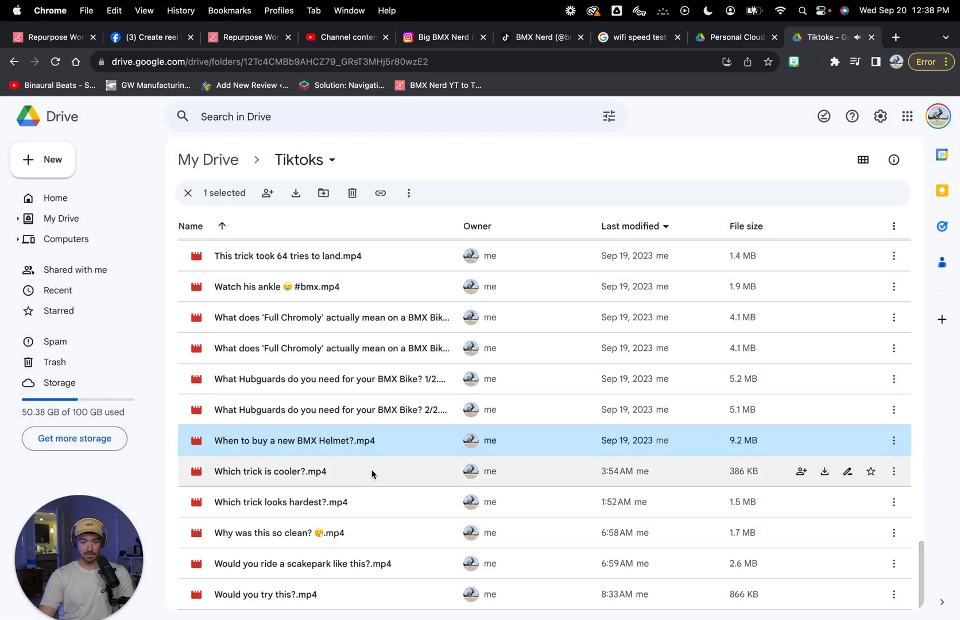
Step: Play the backed-up video "Why was this so clean?", close it, and return to the start of the Tiktoks file list
click(261, 539)
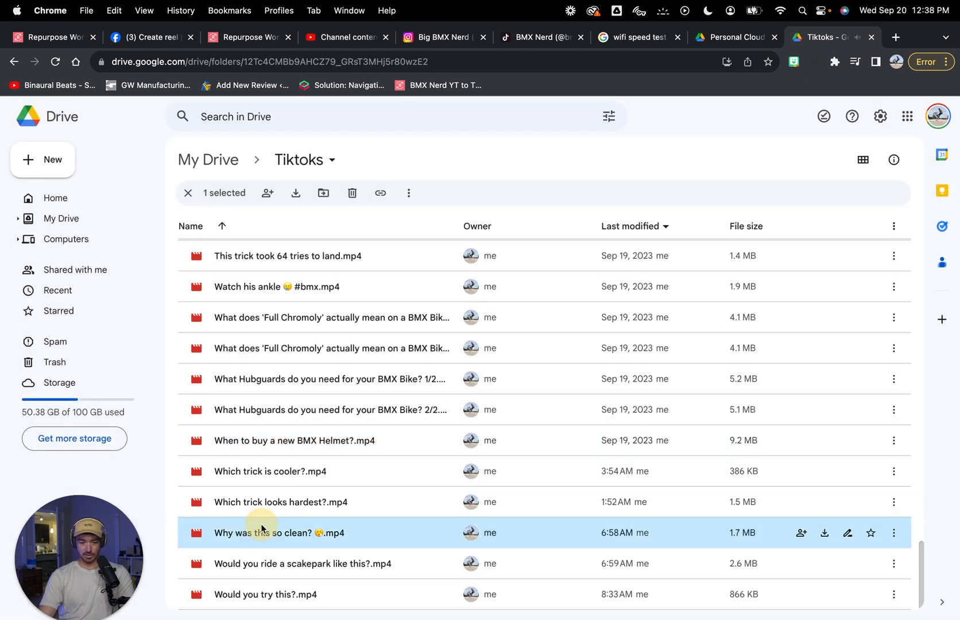
double_click(261, 529)
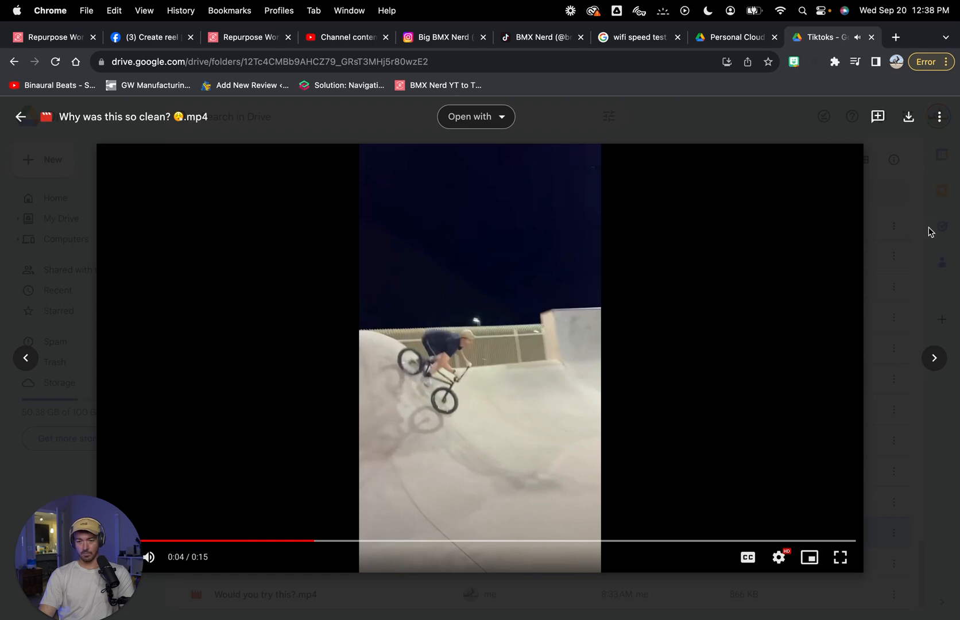
key(Escape)
scroll(428, 343, up, 15)
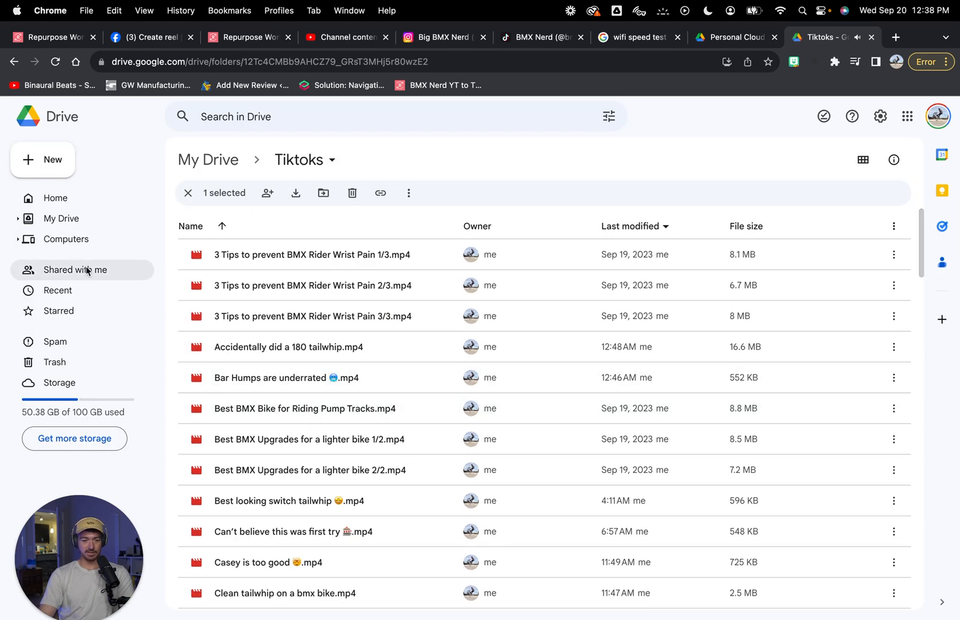
Step: Return to My Drive and rename the BMX Nerd folder as "BMX Nerd YT Archive"
click(214, 161)
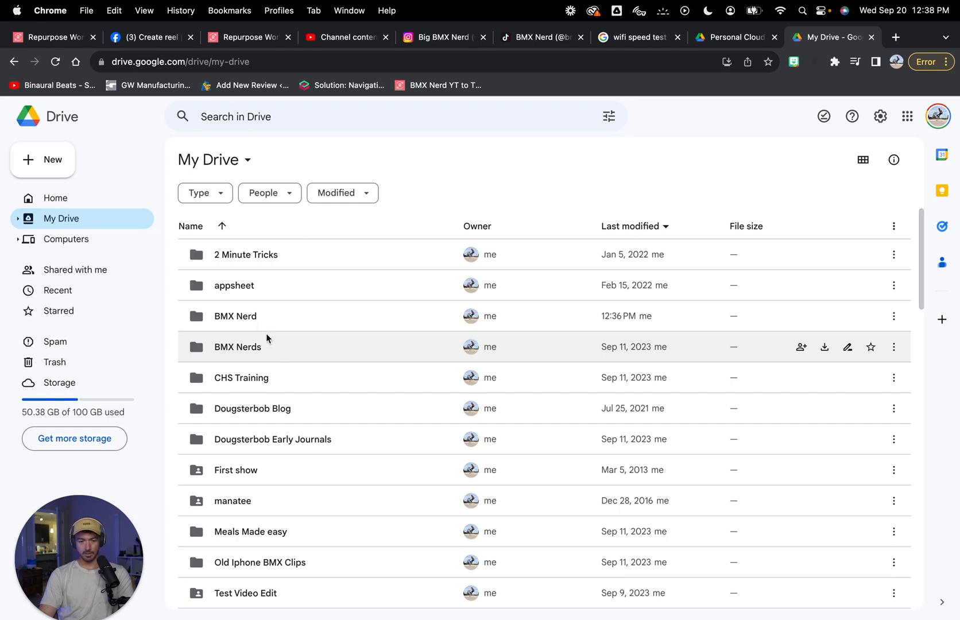
click(260, 318)
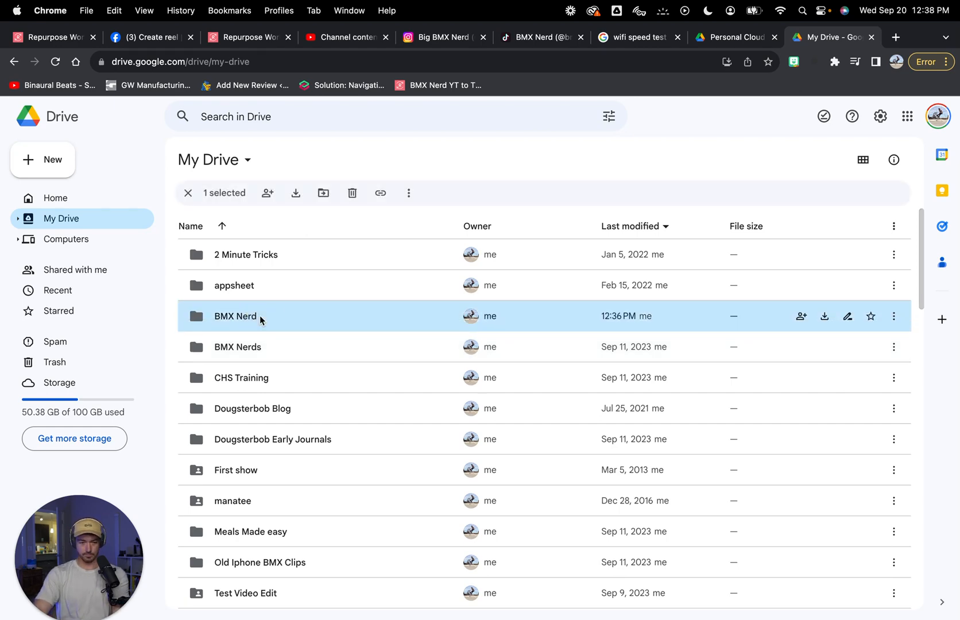
right_click(261, 319)
click(309, 383)
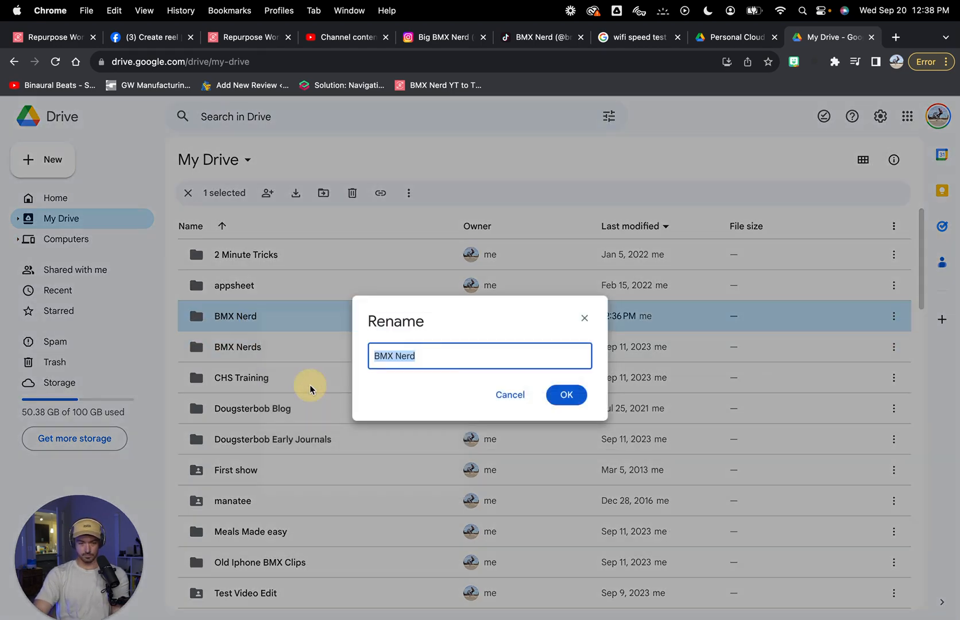
key(Right)
text(vY)
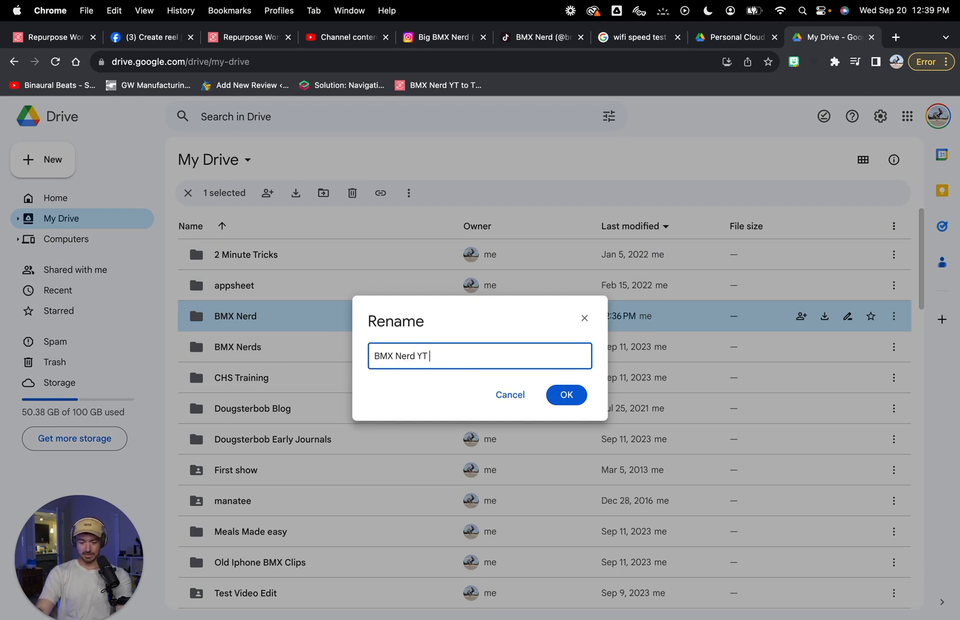
text(T Archive)
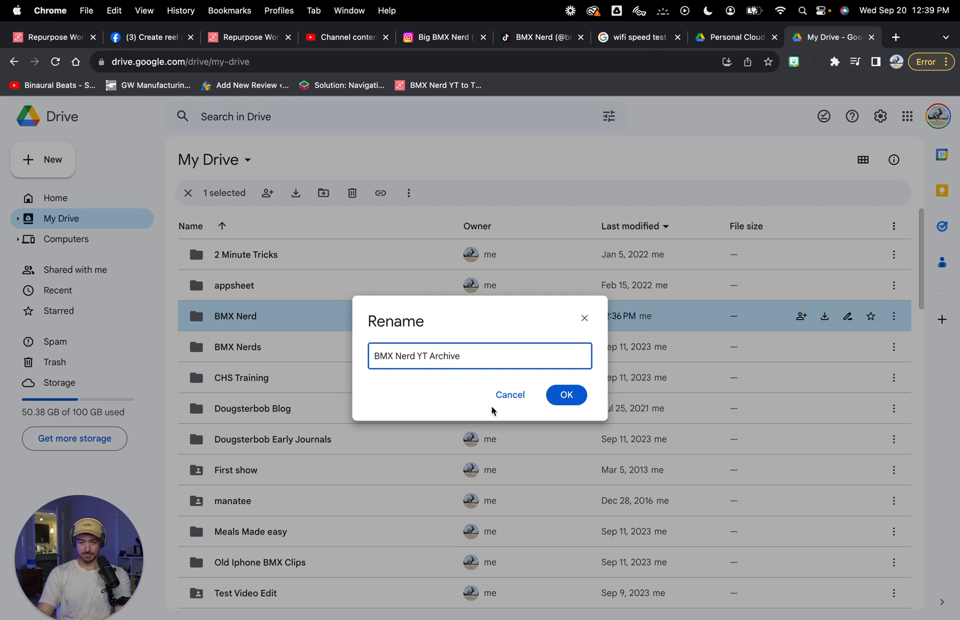
click(566, 395)
Step: Open the BMX Broll folder inside the BMX Nerds folder
click(291, 347)
double_click(291, 346)
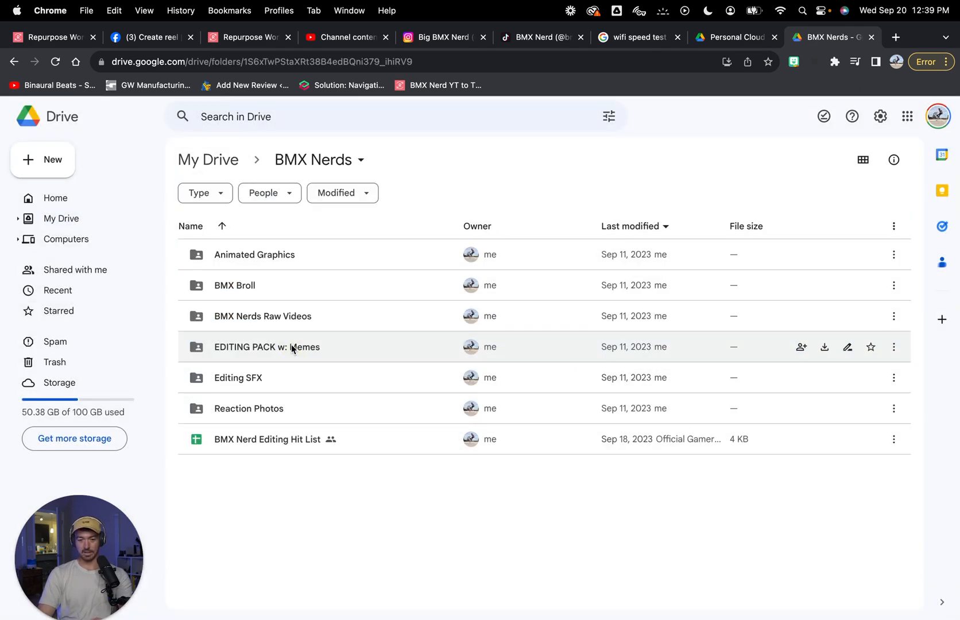
double_click(257, 289)
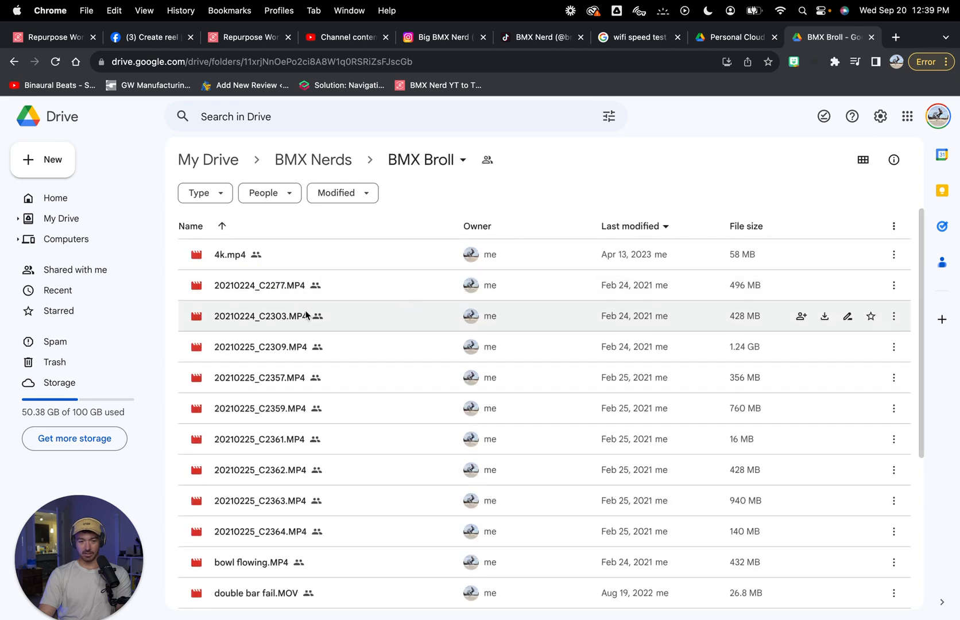
Step: Preview "double bar fail.MOV" from partway through, close it, and look back over the BMX Broll files
click(251, 342)
scroll(252, 340, down, 4)
double_click(253, 341)
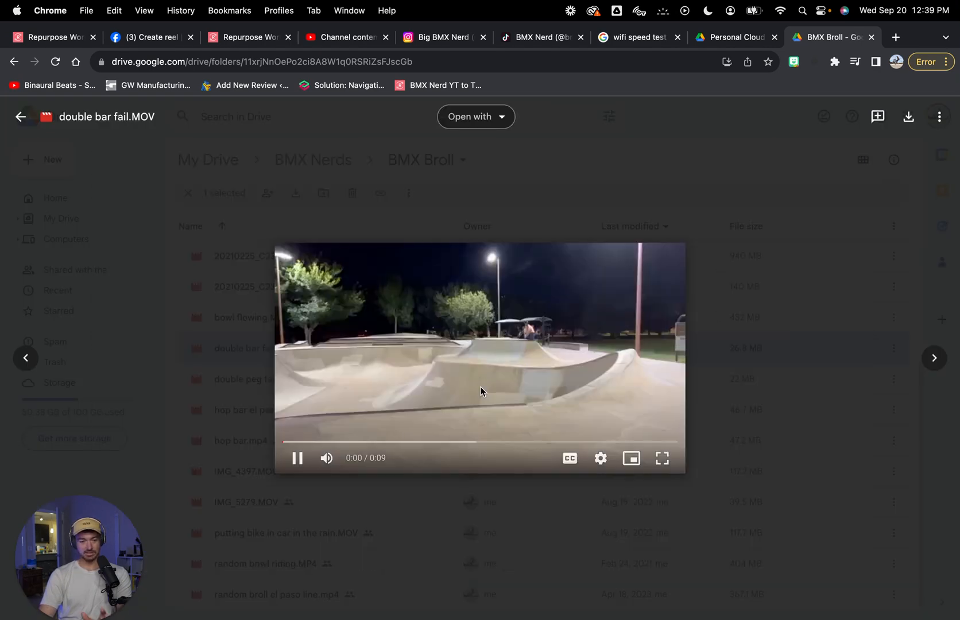
click(435, 442)
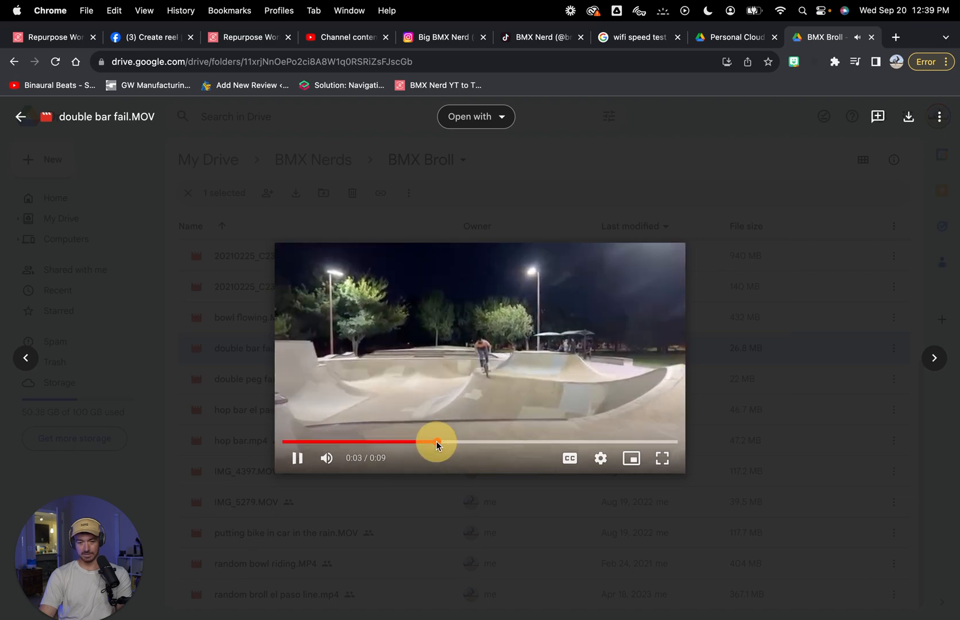
click(761, 305)
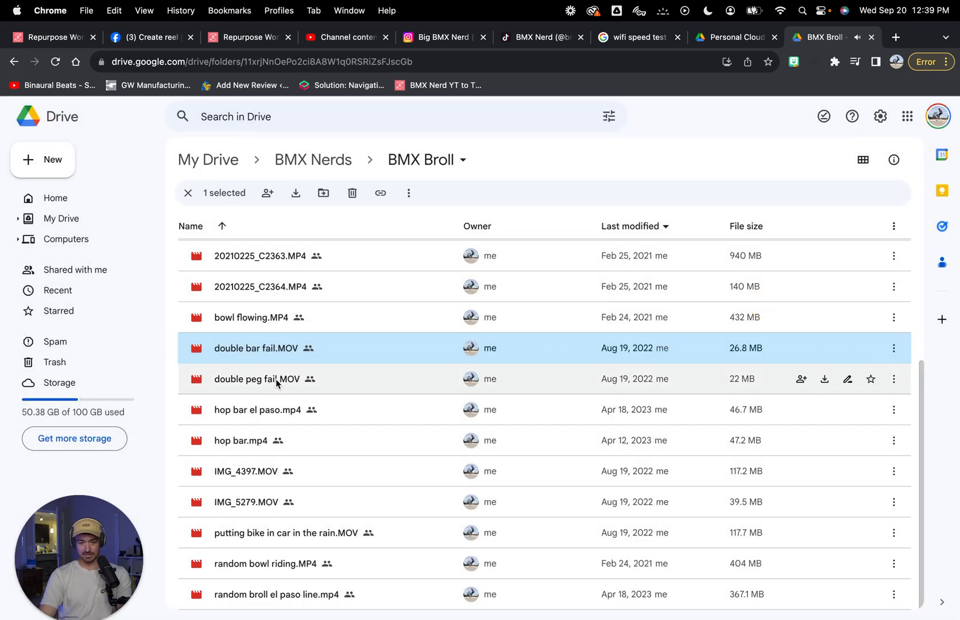
scroll(275, 379, up, 5)
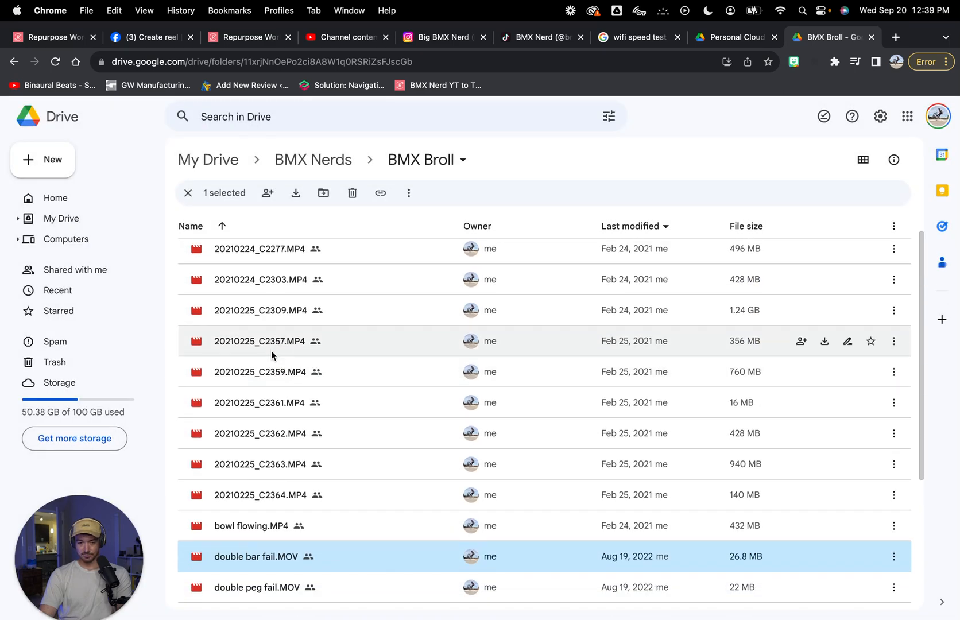
Step: Switch to Repurpose.io and start a new workflow named "Snippets to Drive"
click(48, 38)
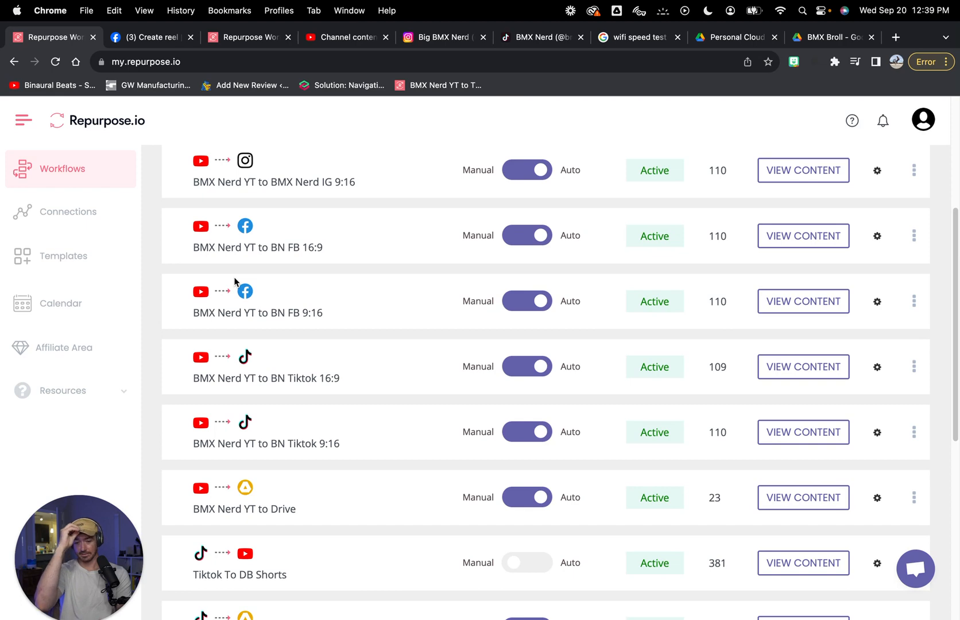
scroll(292, 299, up, 5)
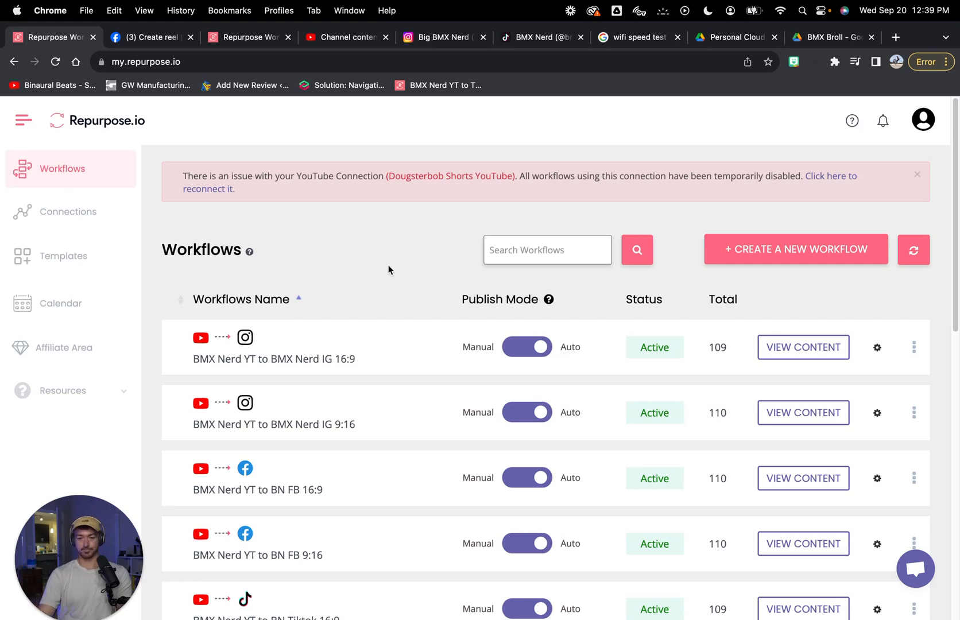
click(741, 247)
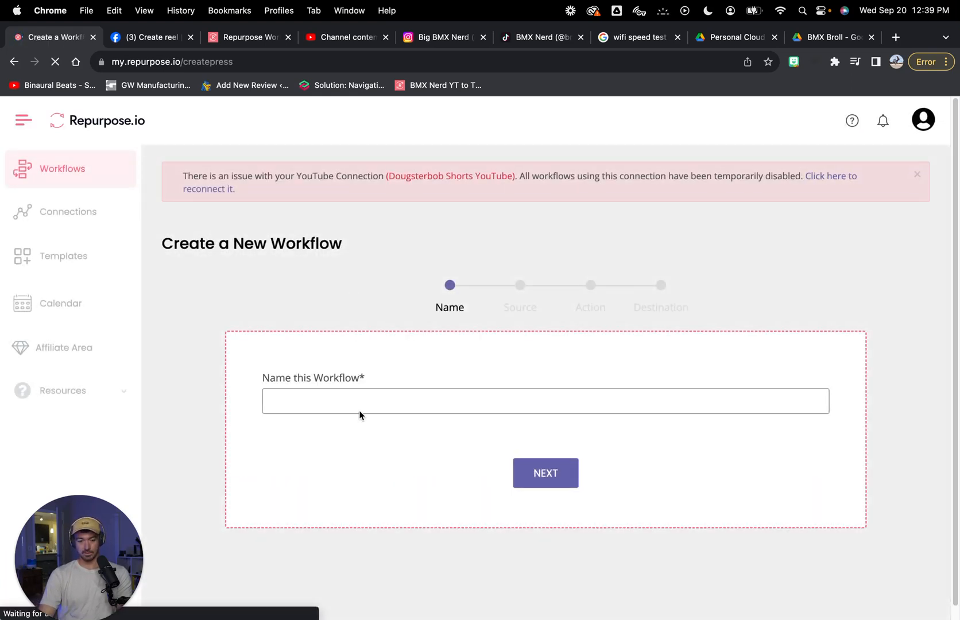
click(424, 409)
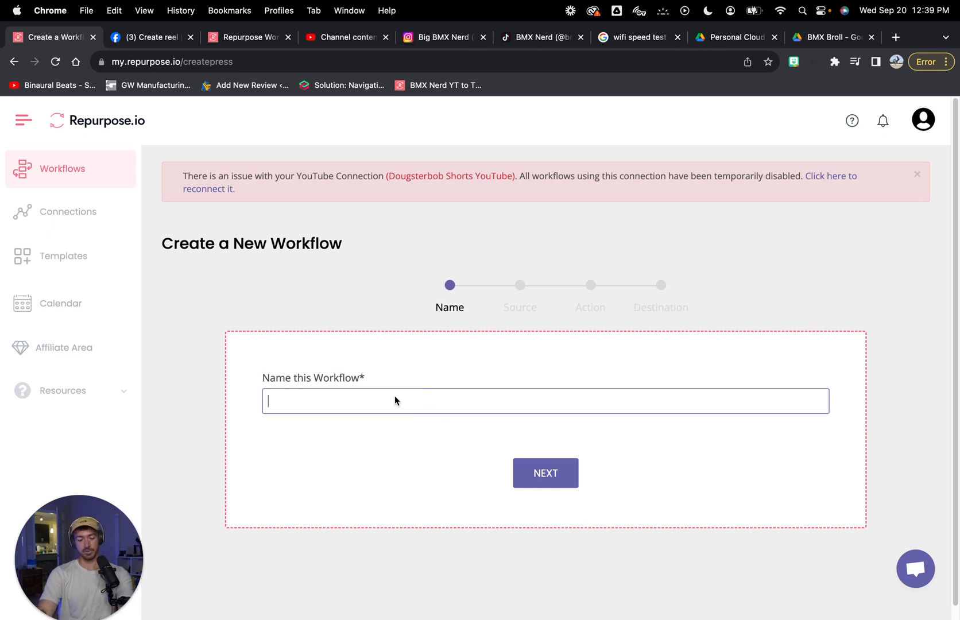
text(Snipper)
key(BackSpace)
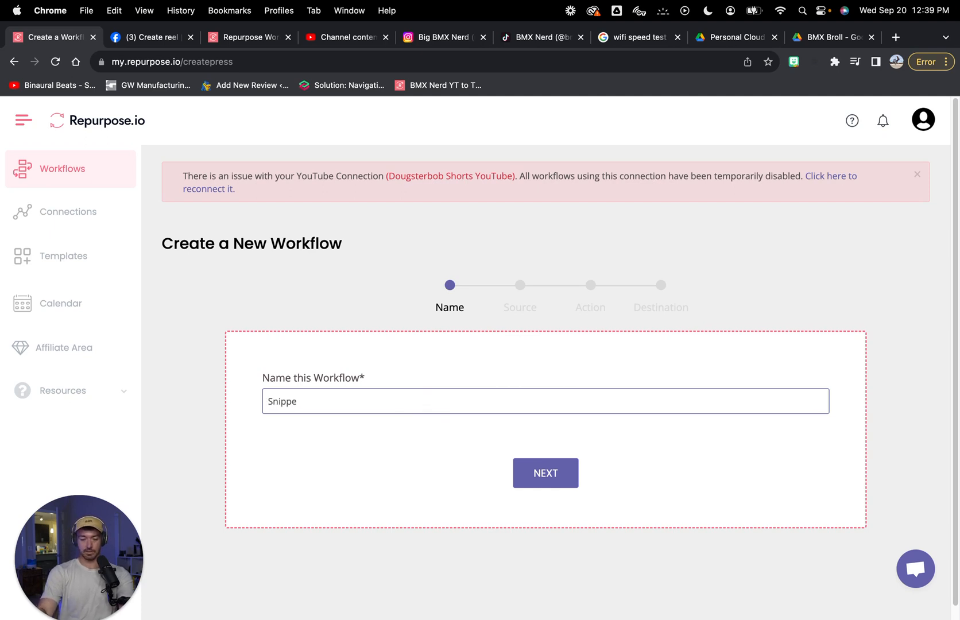
text(ts to Drive)
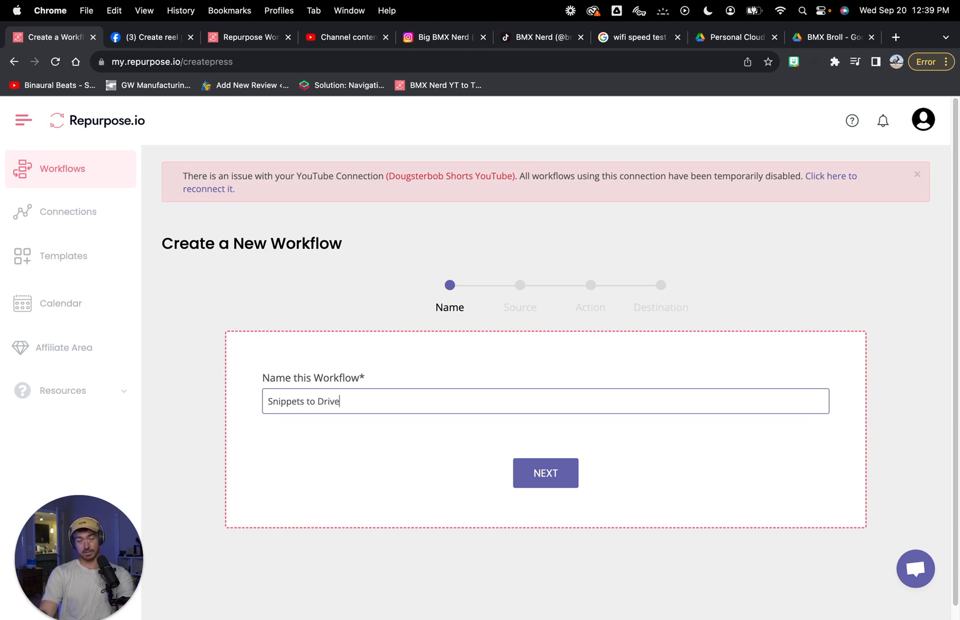
click(537, 469)
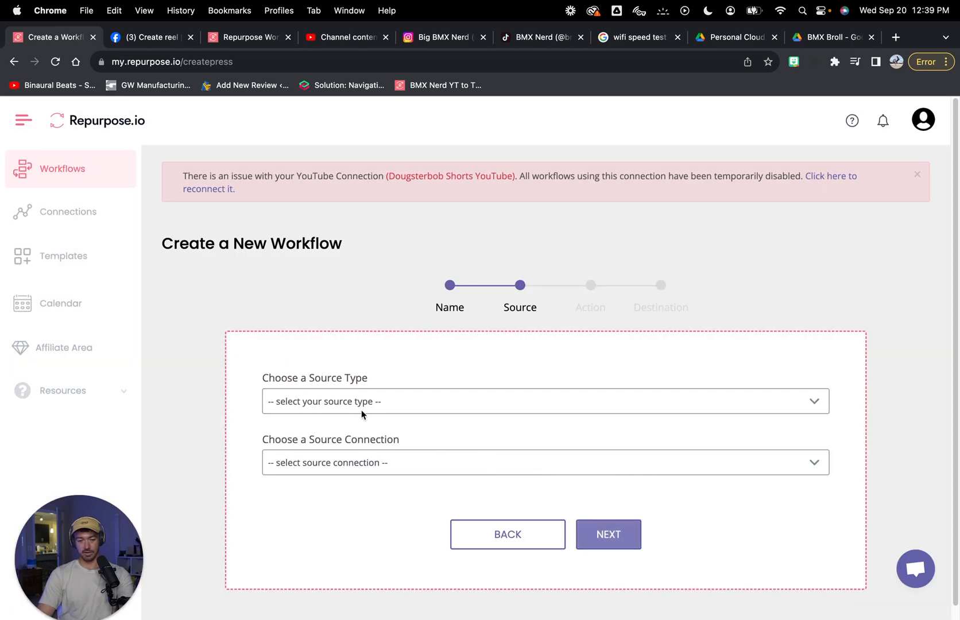
Step: Set the workflow source to YouTube with the BMX Nerd Youtube connection, limited to Regular Videos
click(354, 401)
click(313, 460)
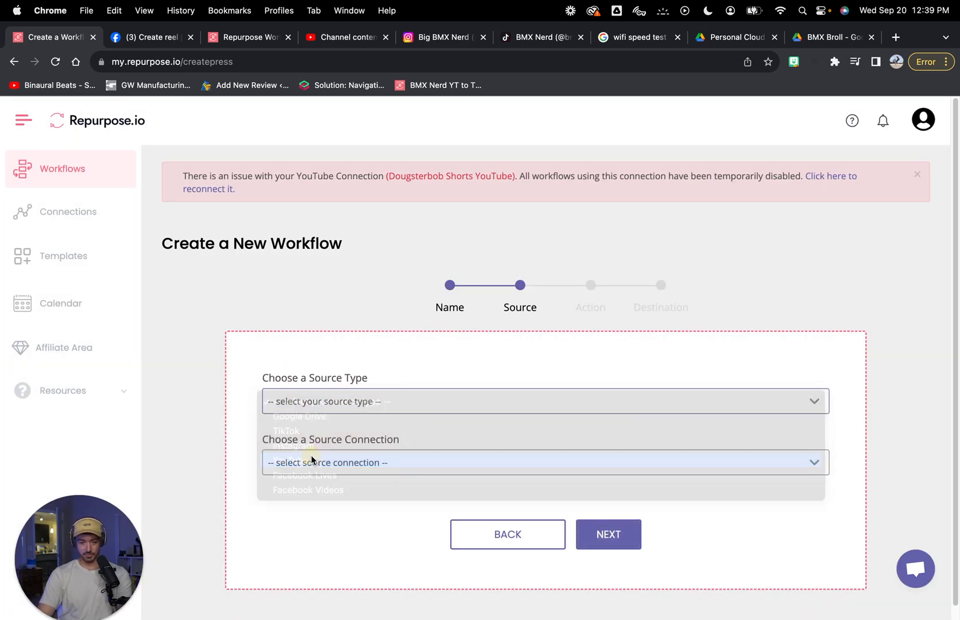
click(328, 470)
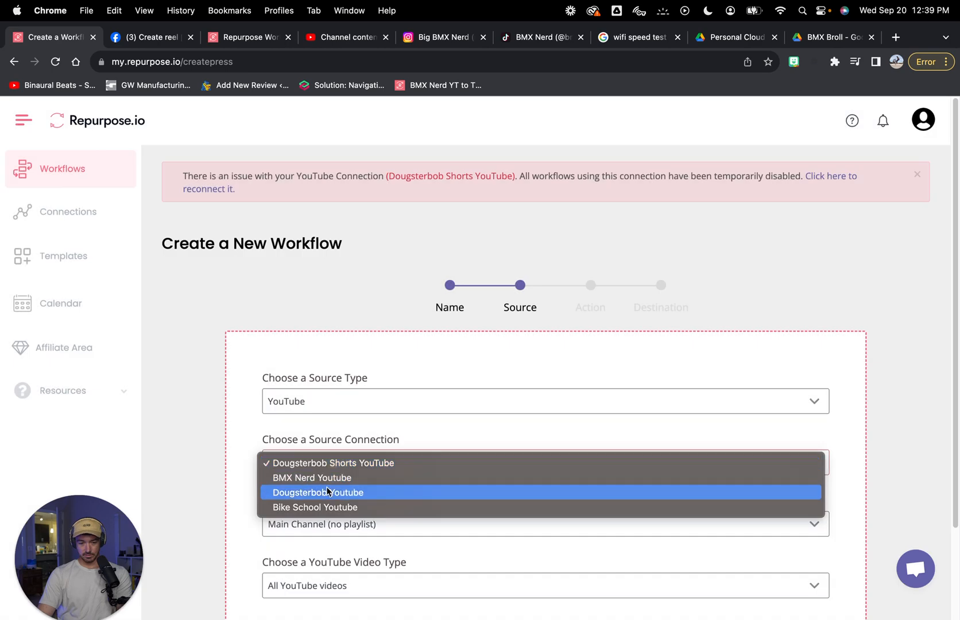
click(326, 516)
scroll(299, 489, down, 2)
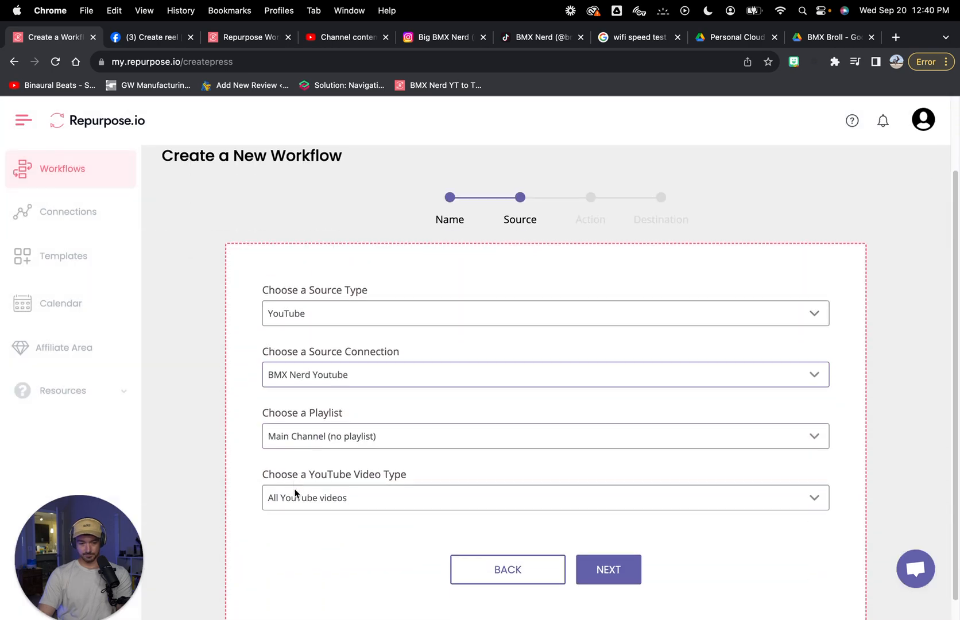
click(309, 482)
click(310, 506)
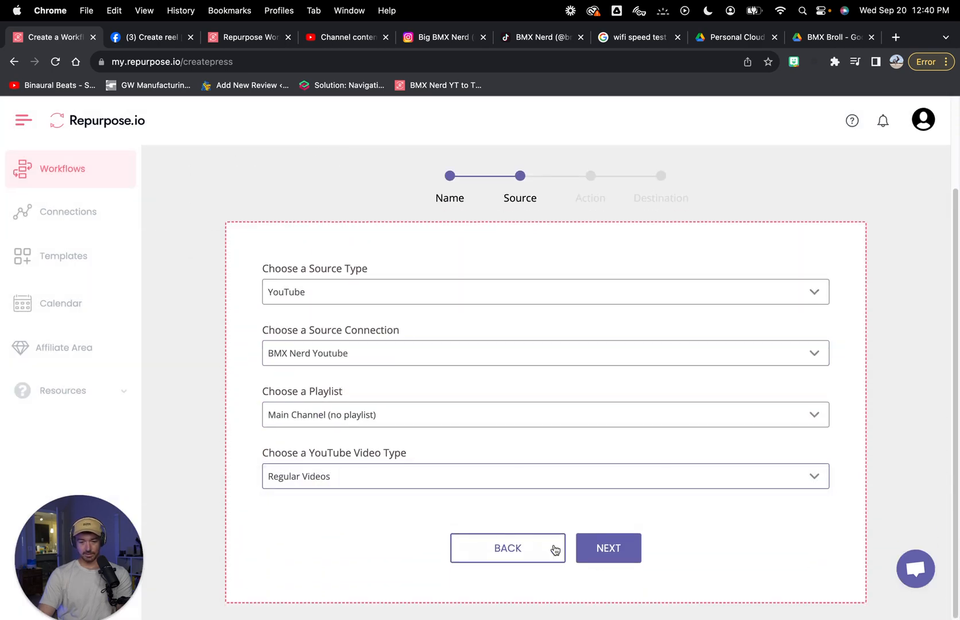
click(612, 556)
Step: Keep Upload Video as the workflow action and set it to publish Snippets (Clips)
click(340, 389)
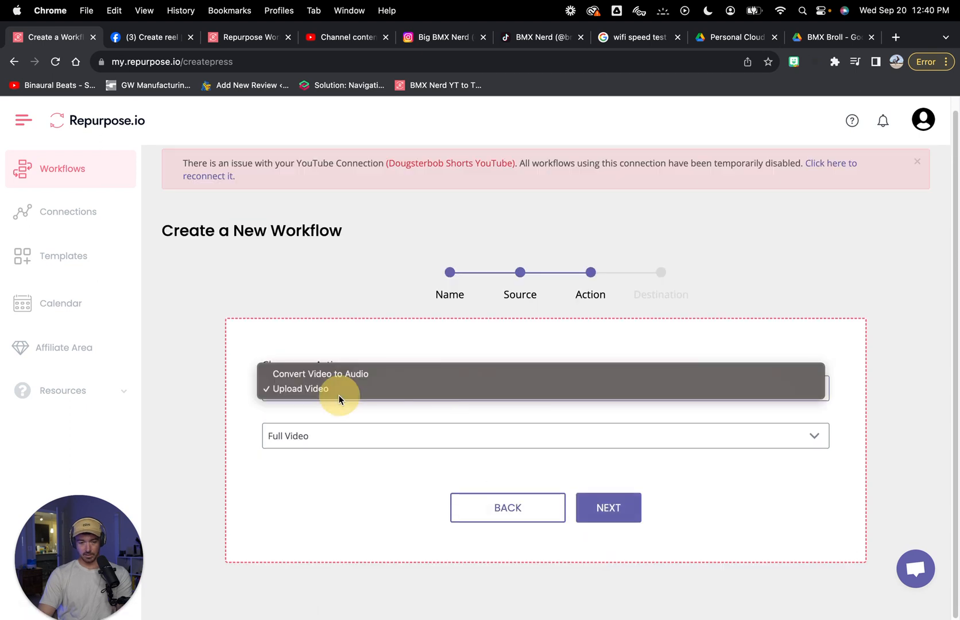
click(287, 327)
click(311, 390)
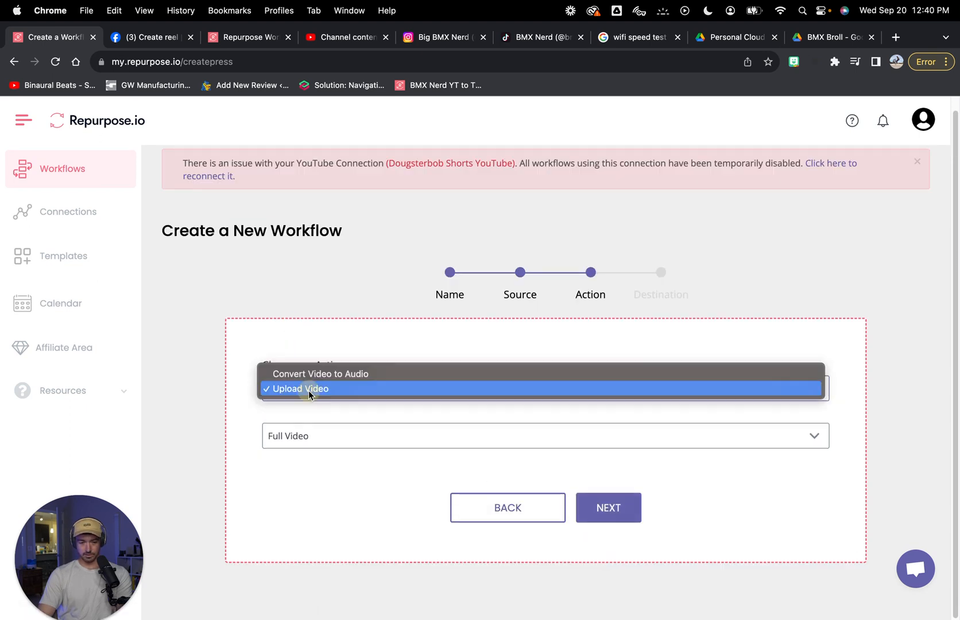
click(323, 345)
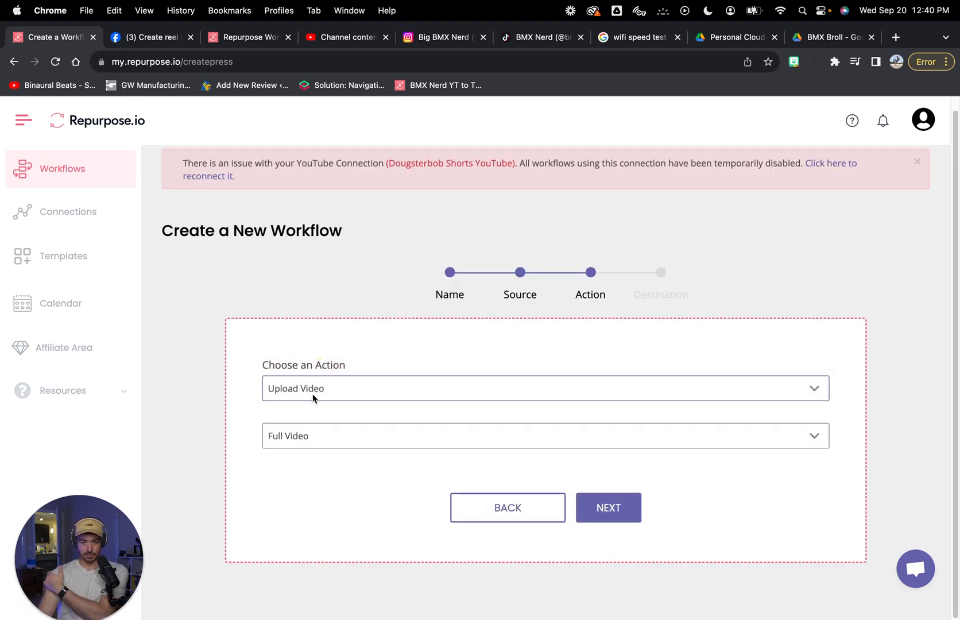
click(287, 436)
click(301, 452)
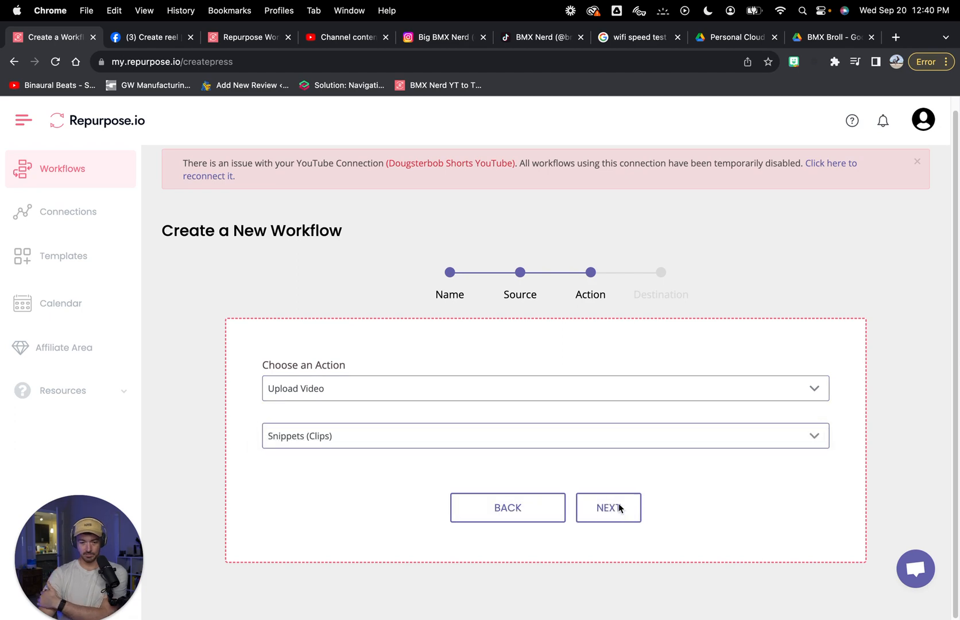
click(620, 507)
Step: Set Google Drive as the destination with a new folder named "Clips" and finish creating the workflow
click(326, 389)
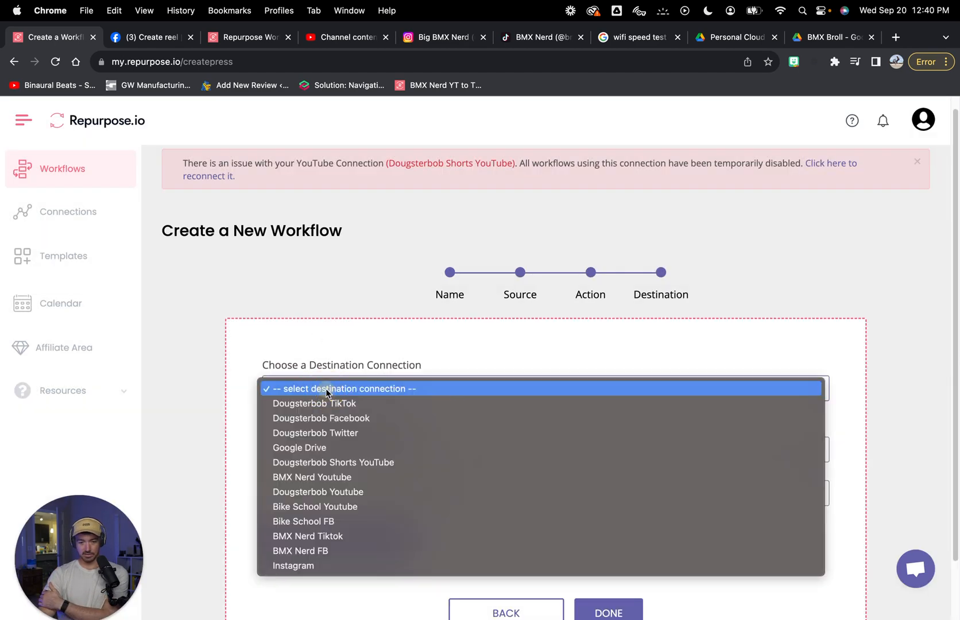
click(323, 450)
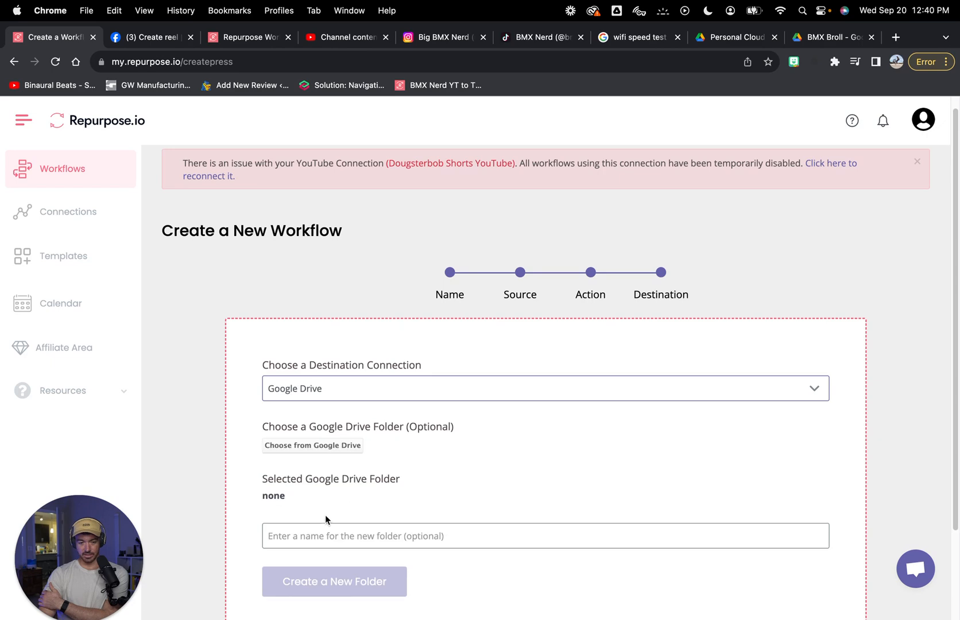
click(320, 537)
text(Clips)
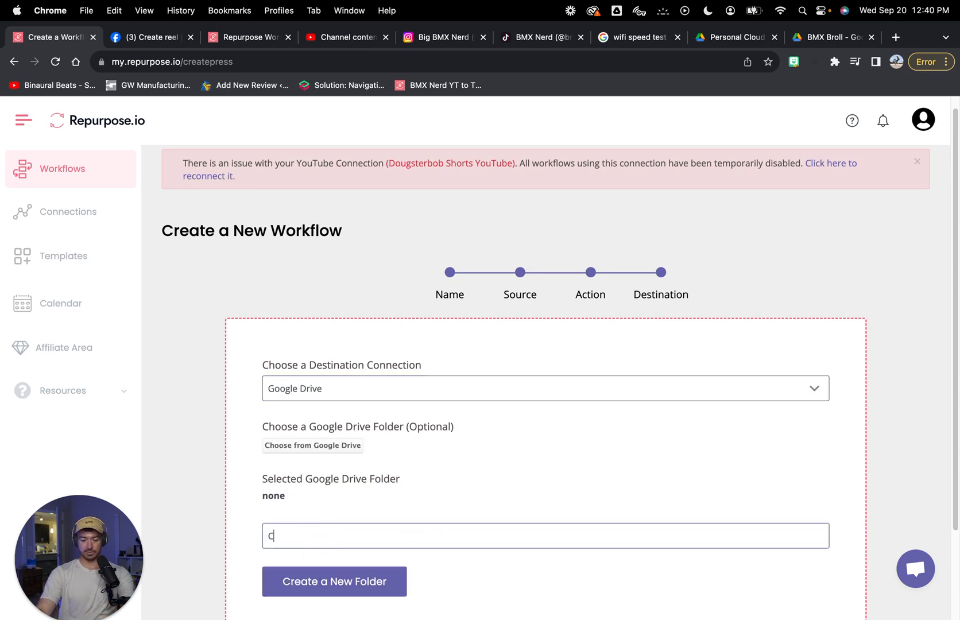
click(338, 586)
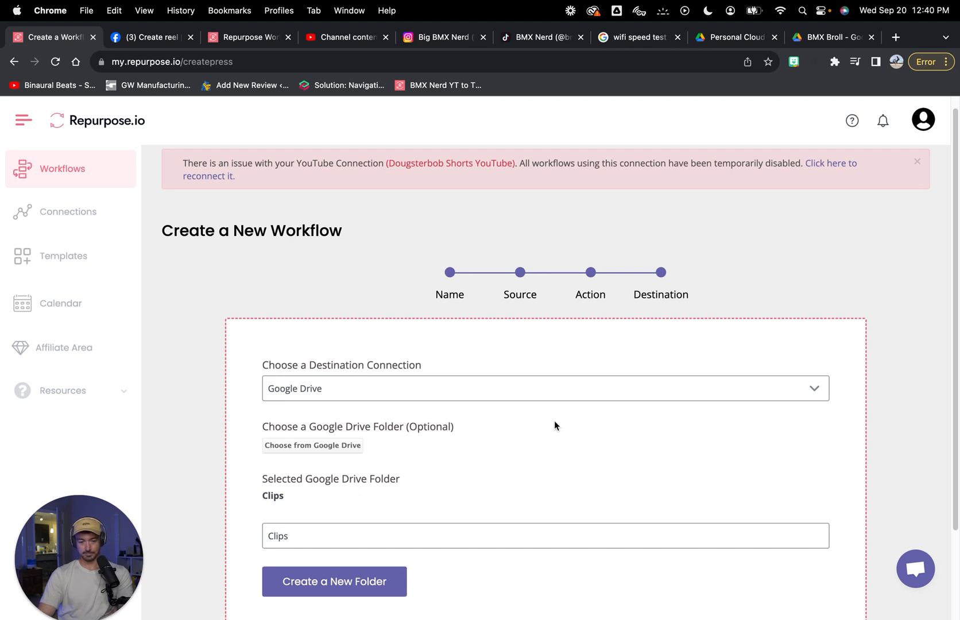
scroll(554, 425, down, 3)
click(615, 548)
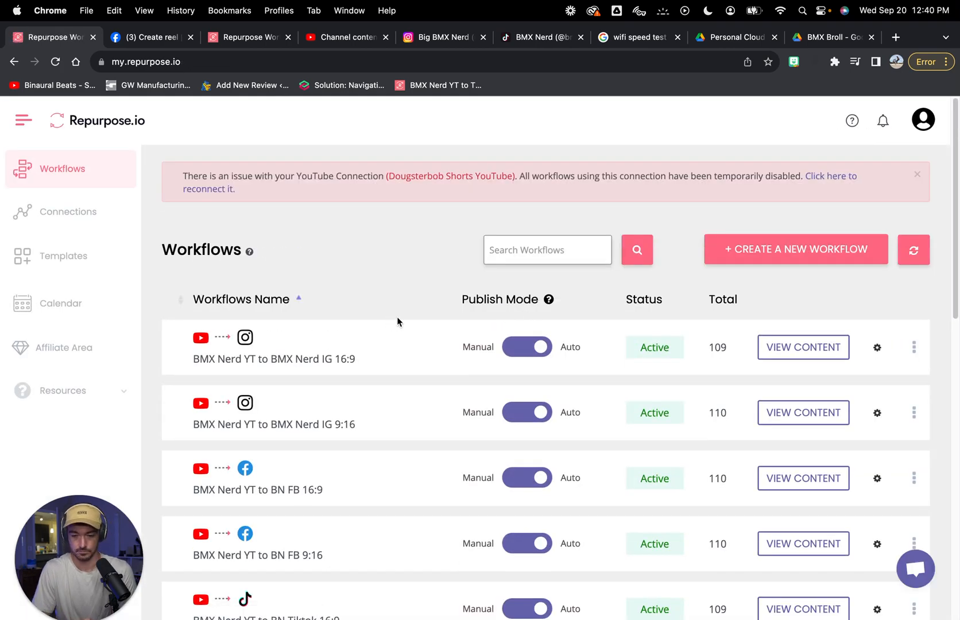
Step: Open the settings of the Snippets to Drive workflow and review its import and snippet options
scroll(396, 322, down, 5)
scroll(397, 321, down, 2)
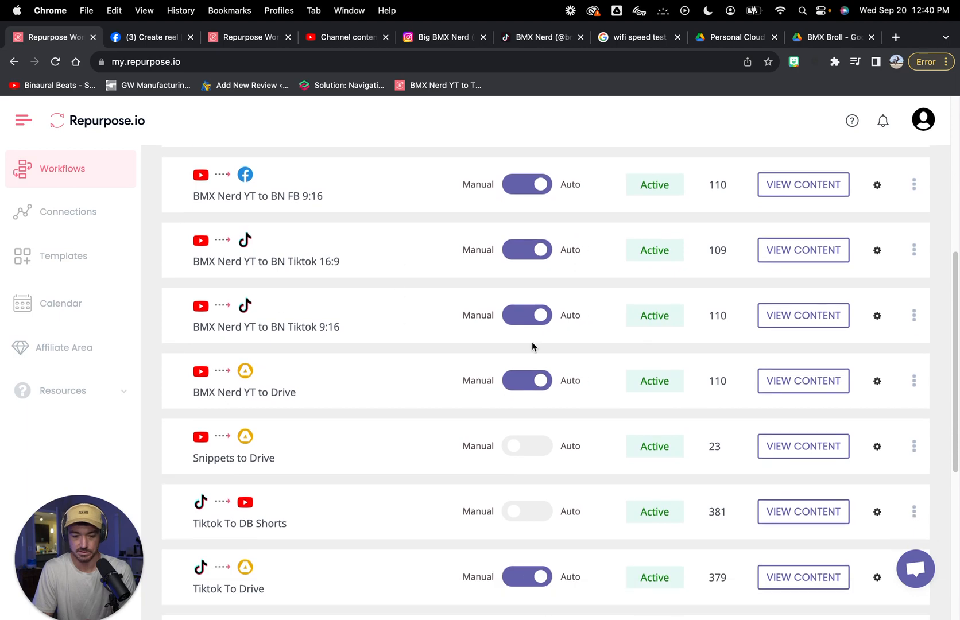
click(795, 439)
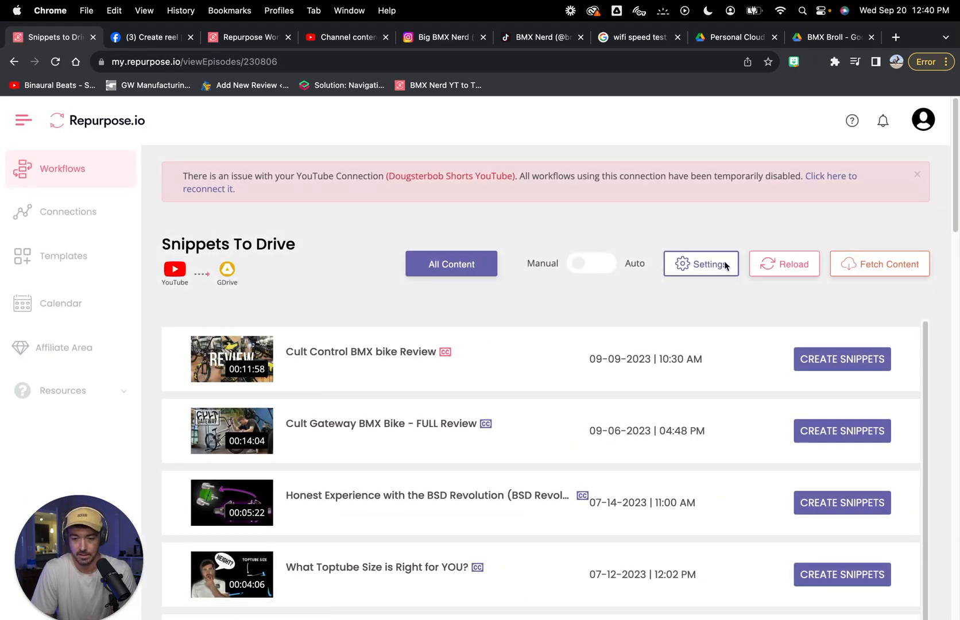
click(695, 265)
scroll(702, 298, down, 5)
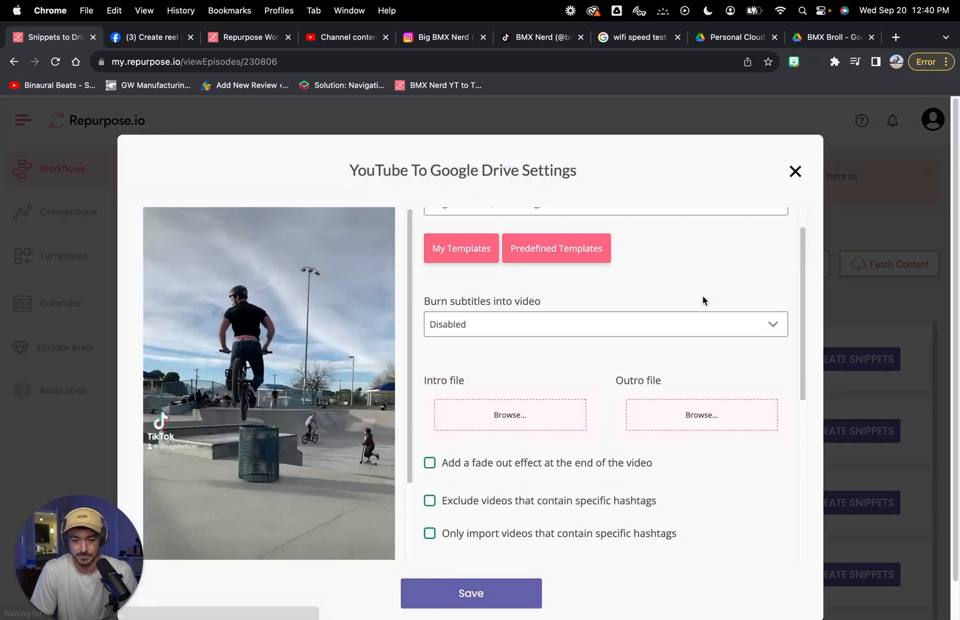
scroll(702, 295, down, 3)
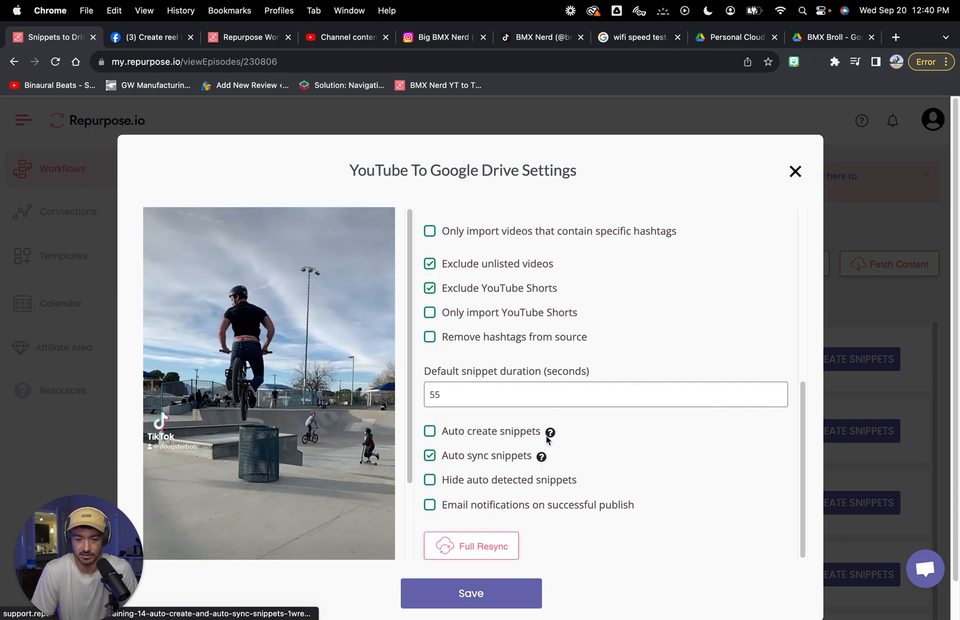
scroll(595, 403, up, 2)
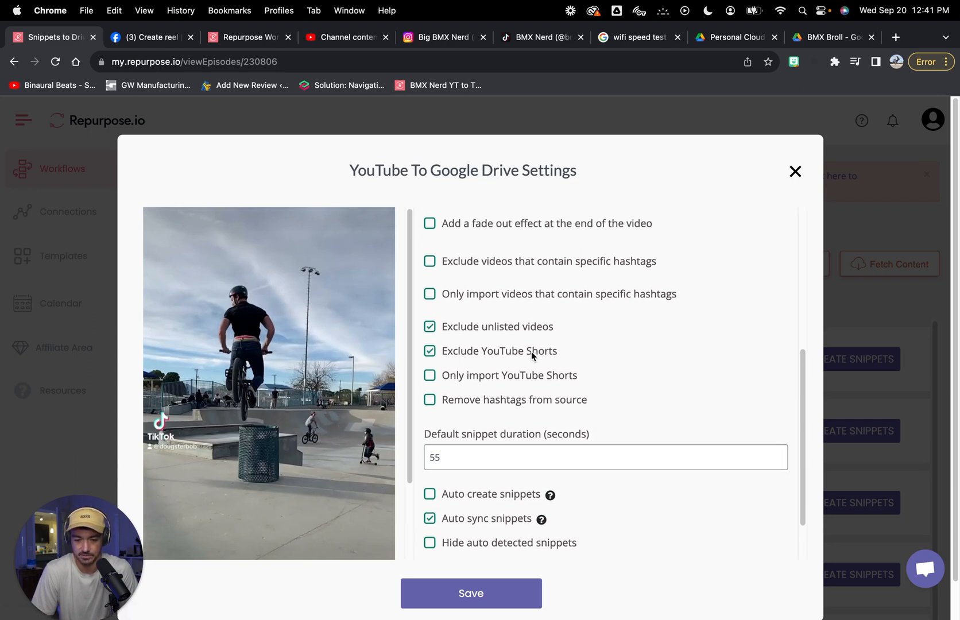
scroll(615, 380, down, 2)
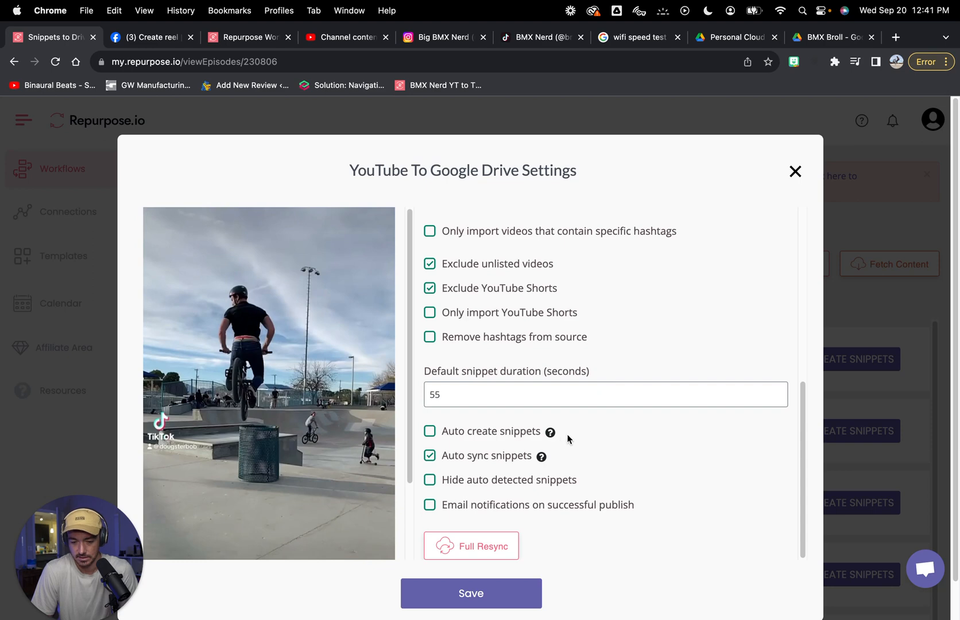
Step: Read the help article explaining Auto sync snippets across multiple workflows and close it
click(542, 456)
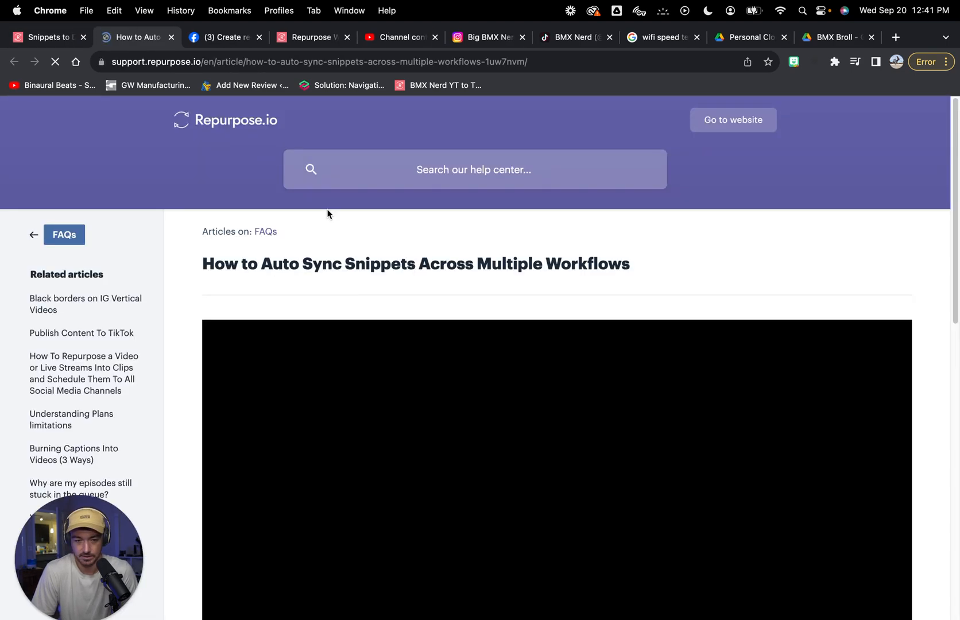
scroll(427, 277, down, 6)
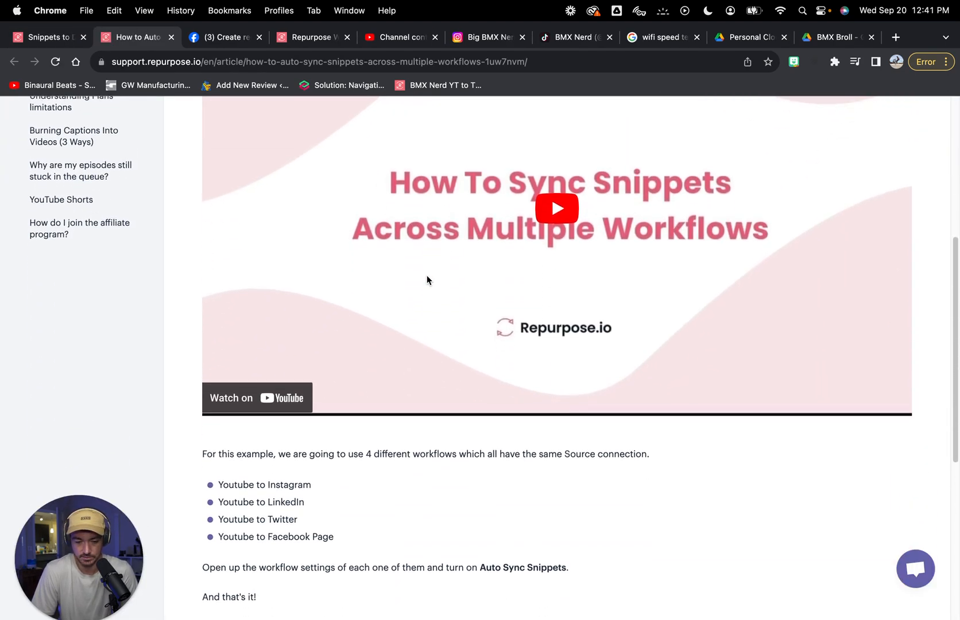
scroll(427, 277, down, 7)
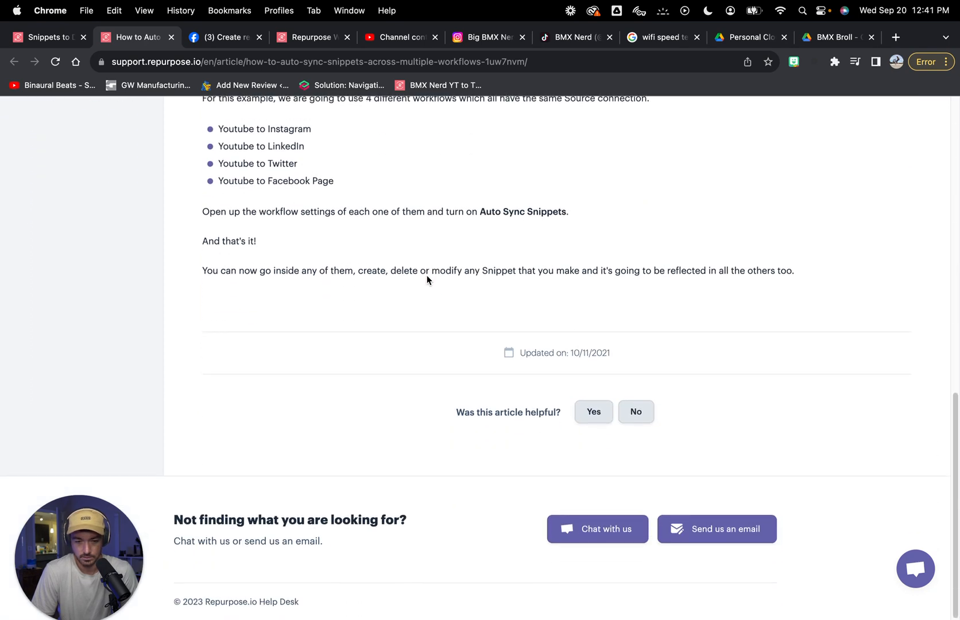
scroll(427, 276, up, 2)
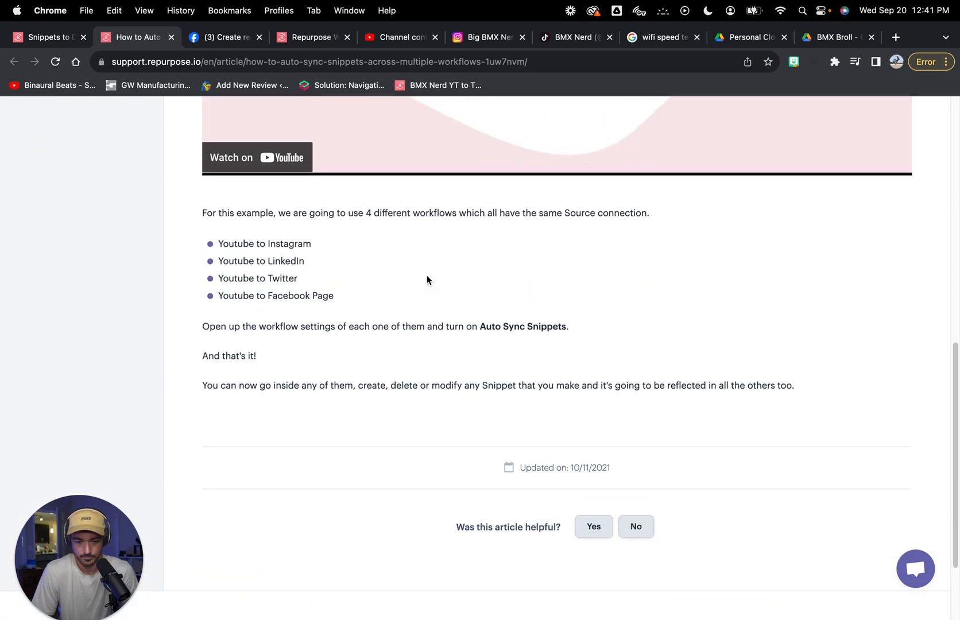
scroll(427, 275, up, 10)
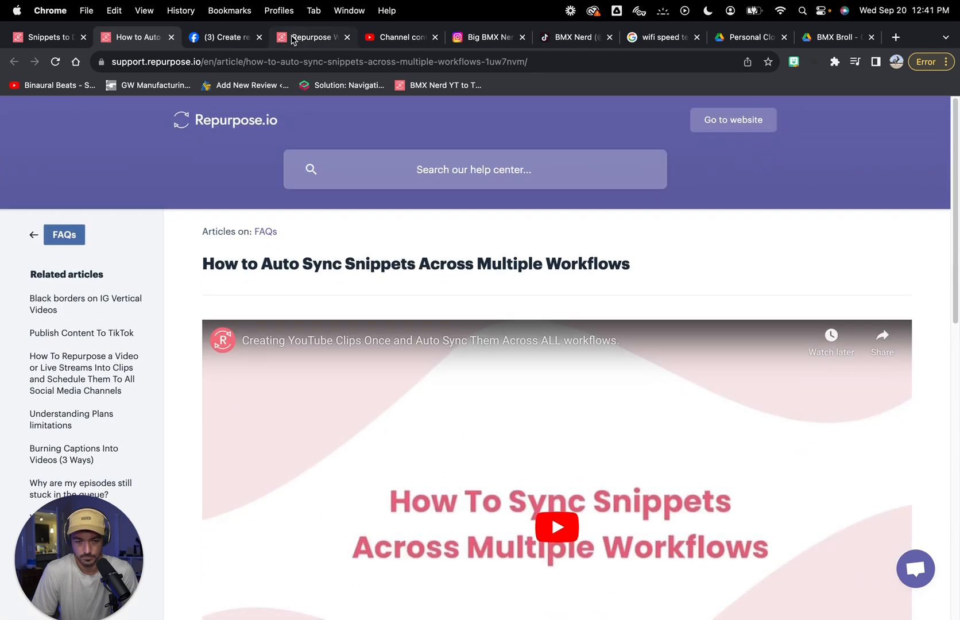
click(170, 37)
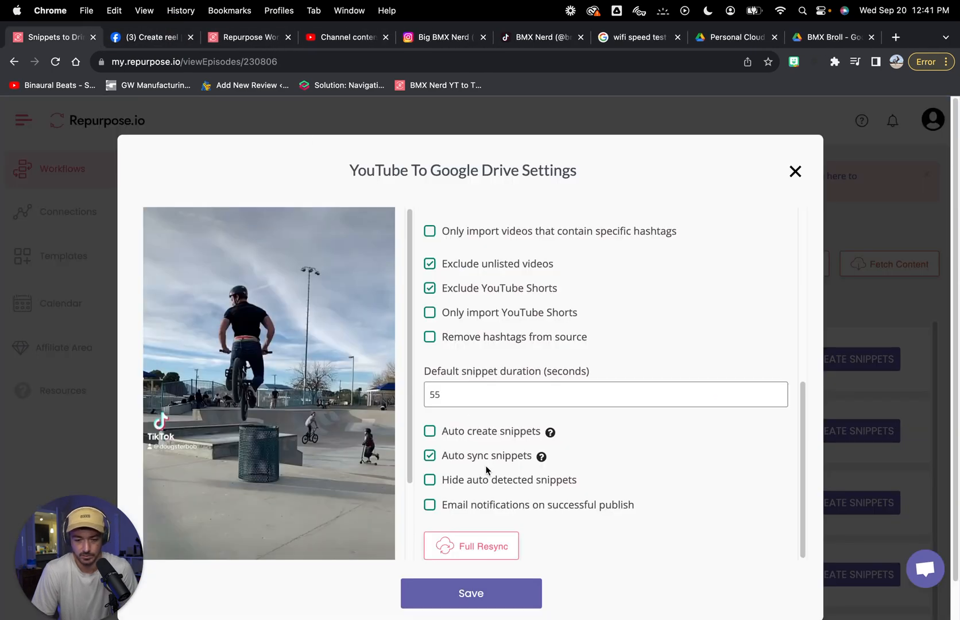
Step: Enable the fade out effect at the end of the video in the workflow settings
scroll(504, 432, up, 3)
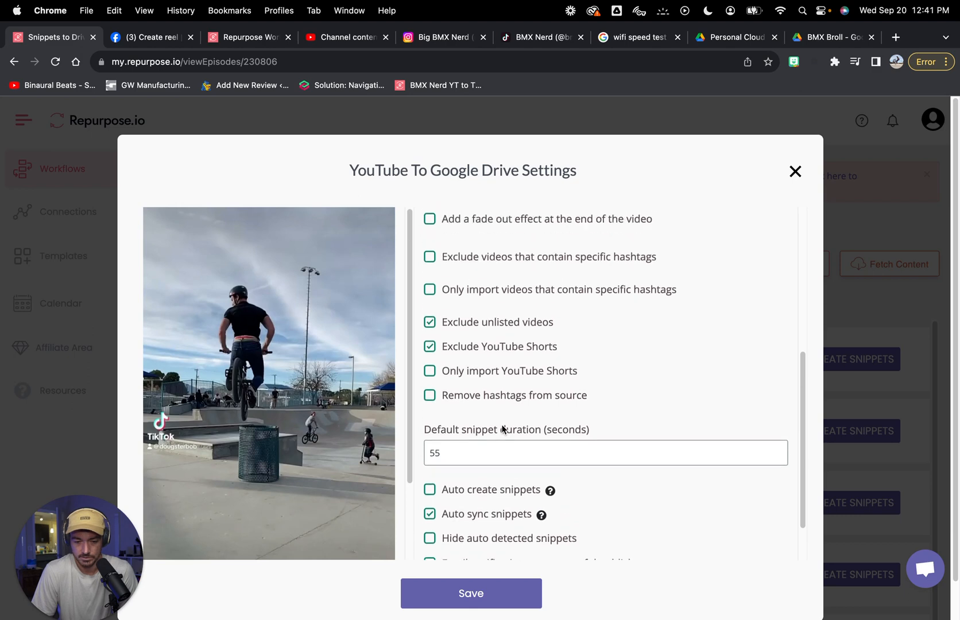
scroll(503, 429, up, 1)
scroll(502, 429, up, 5)
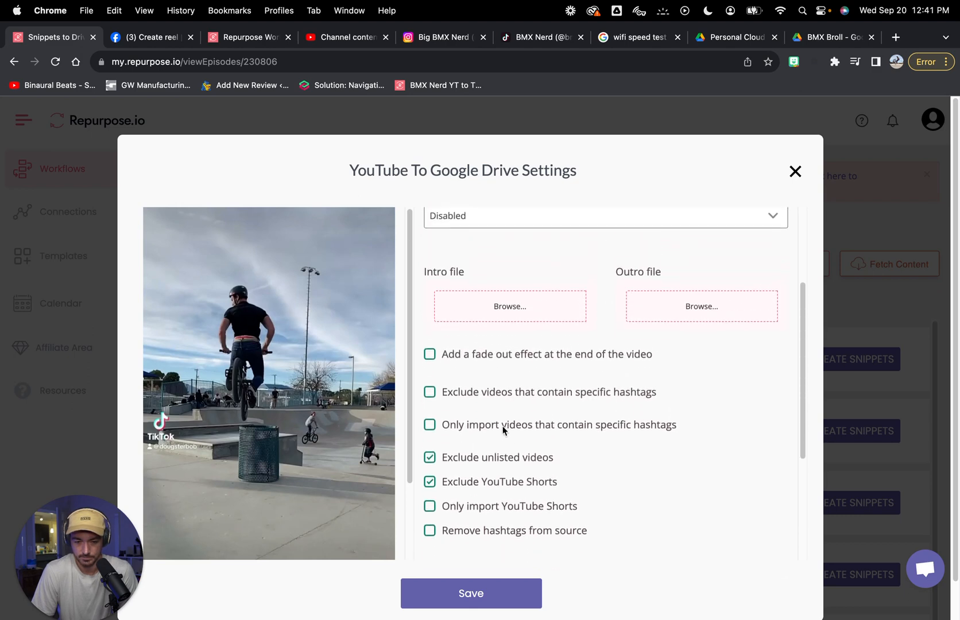
scroll(503, 429, up, 1)
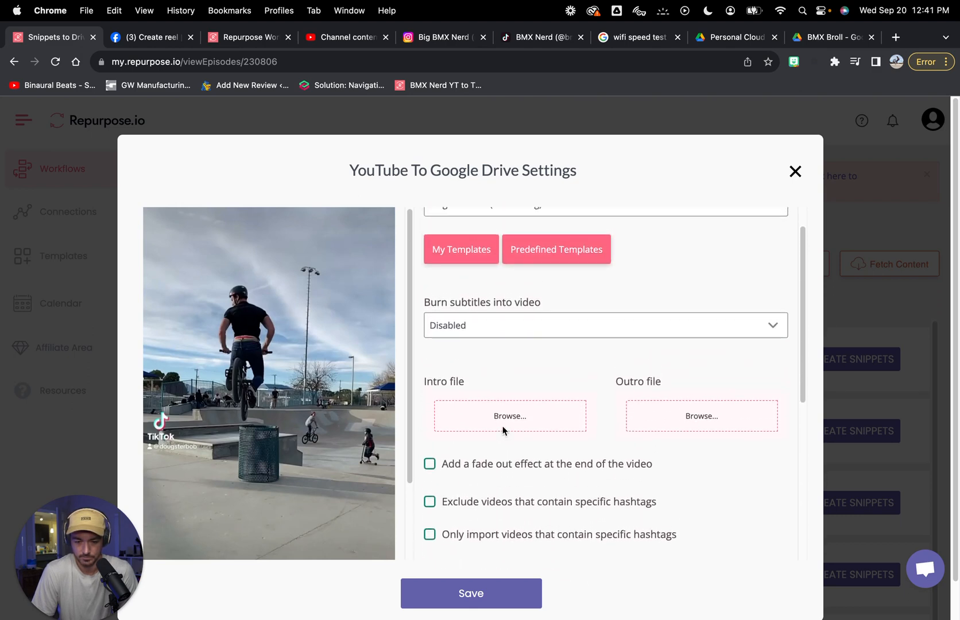
scroll(488, 473, up, 1)
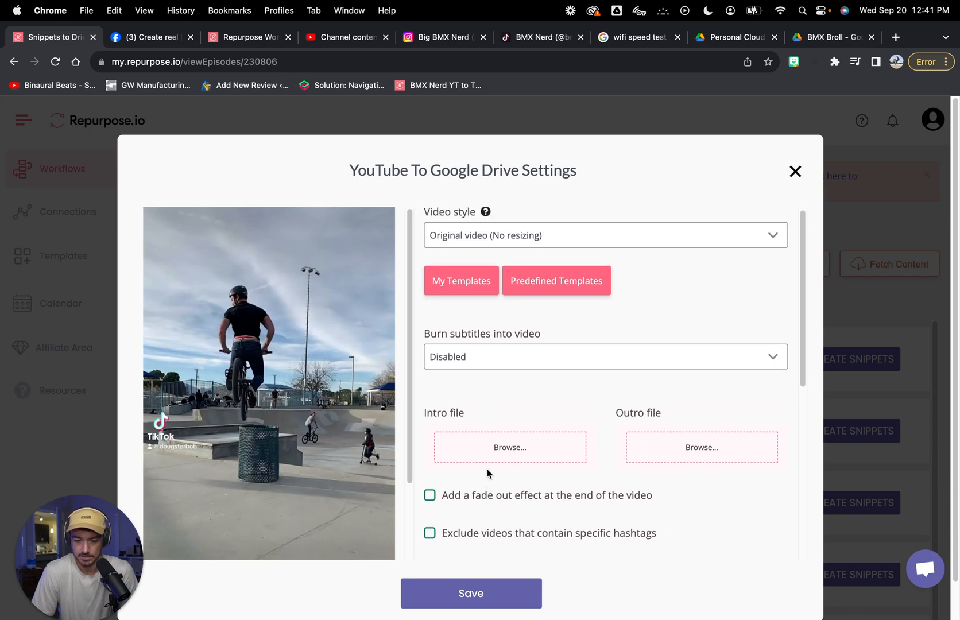
scroll(487, 472, down, 2)
click(429, 427)
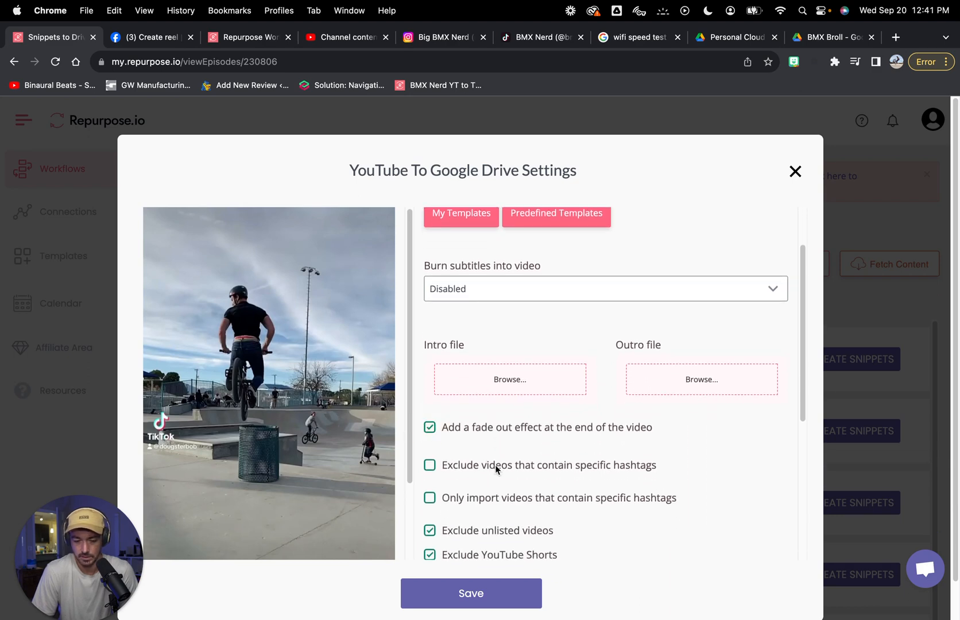
Step: Set the video style to Vertical video and apply the predefined True Vertical 01 template
scroll(511, 475, up, 2)
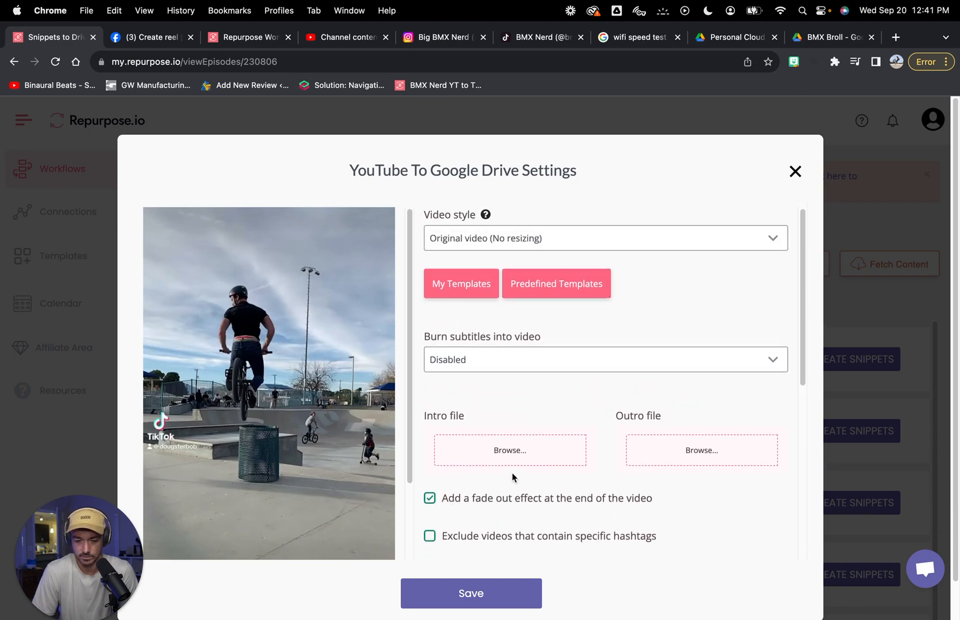
click(538, 239)
click(497, 255)
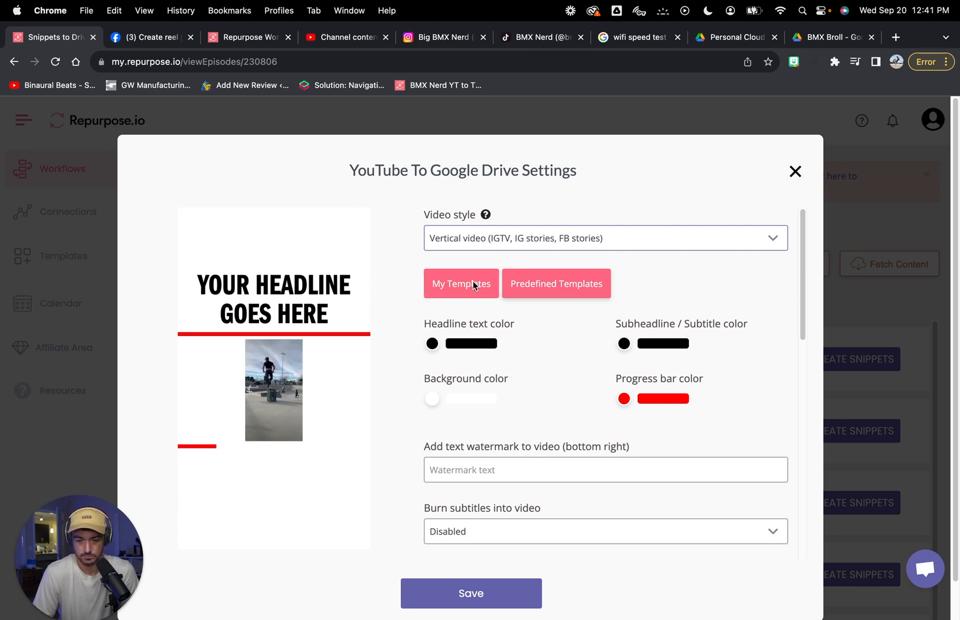
click(525, 285)
scroll(497, 351, down, 1)
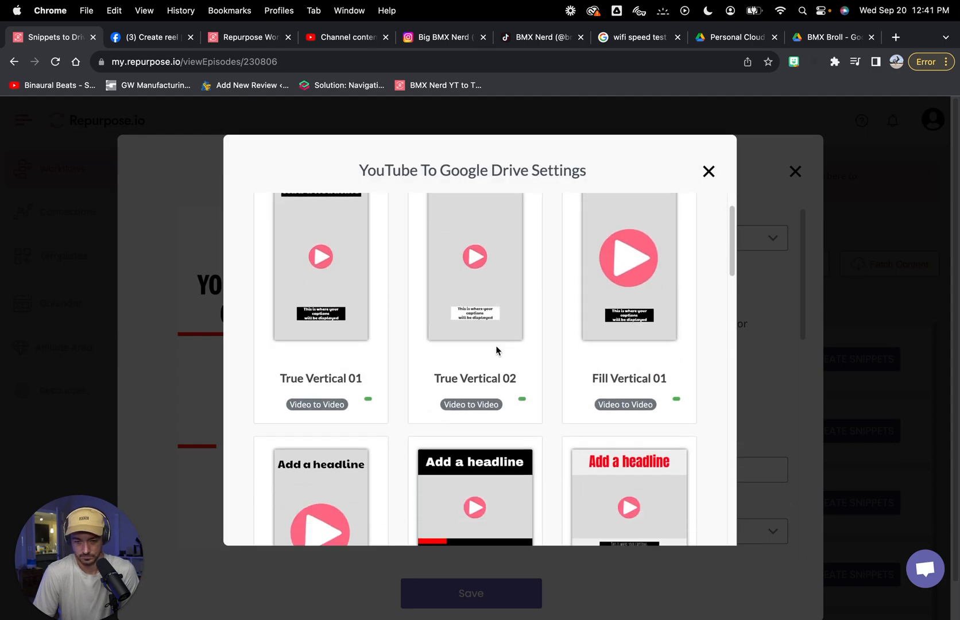
scroll(497, 351, down, 3)
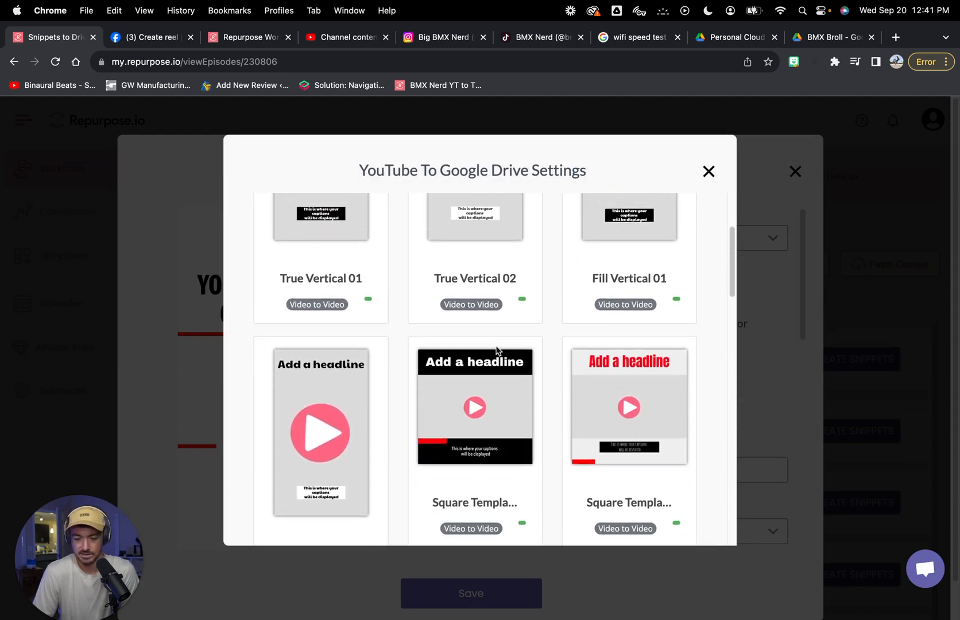
scroll(497, 350, up, 3)
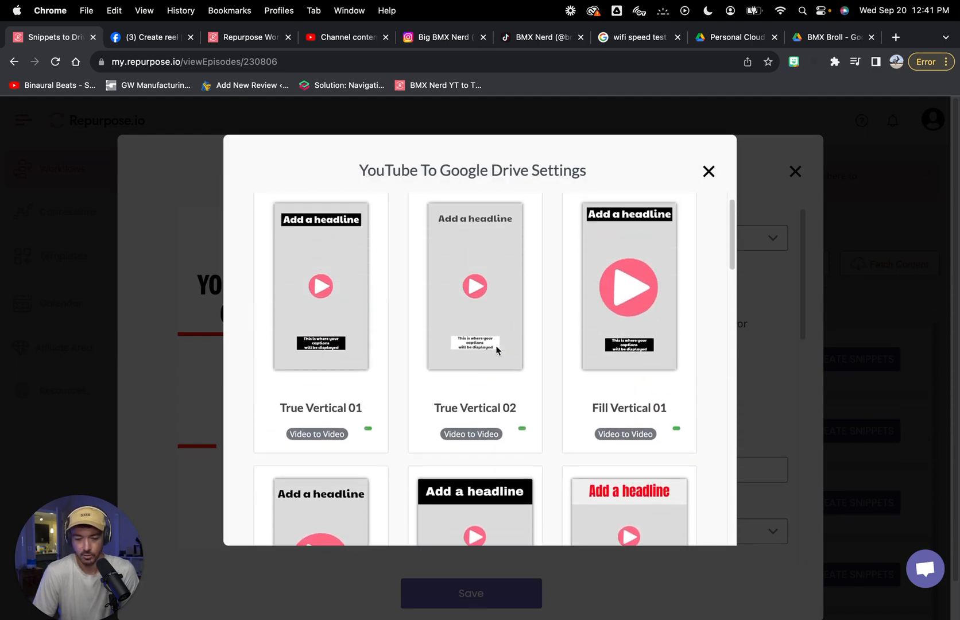
click(348, 247)
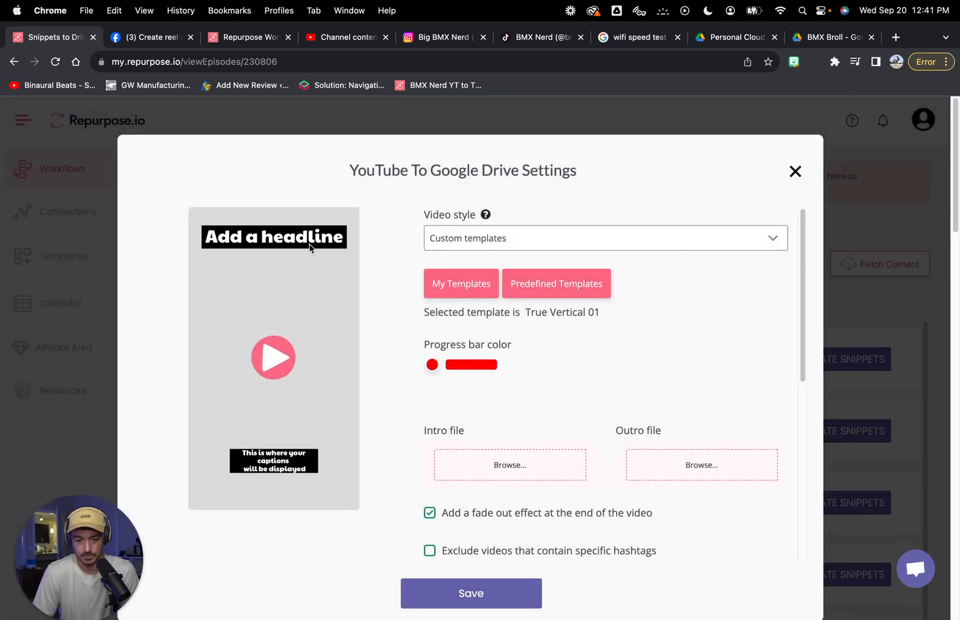
Step: Set the default snippet duration to 28 seconds in the workflow settings
scroll(611, 353, down, 2)
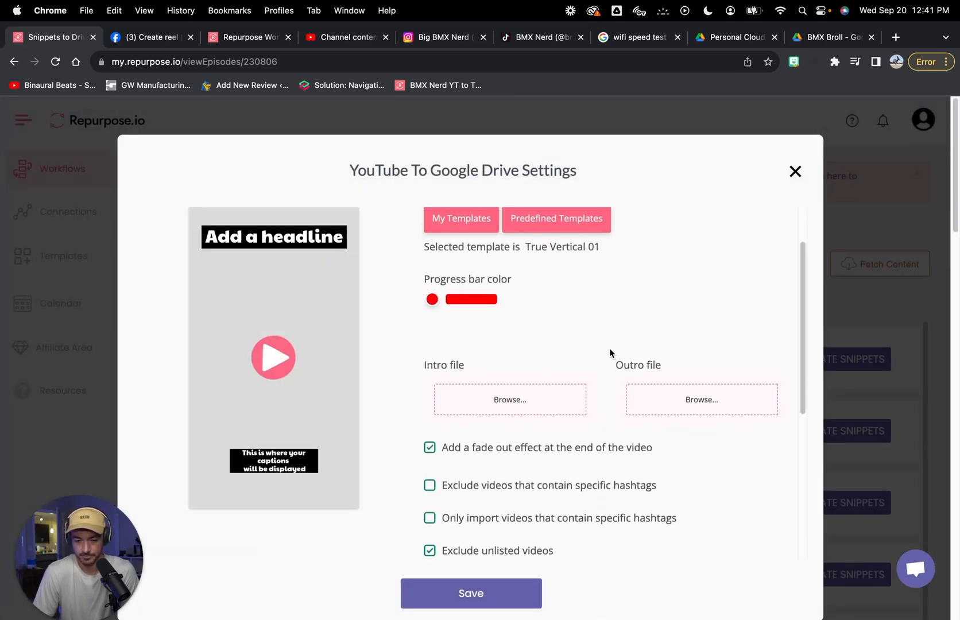
scroll(612, 352, up, 2)
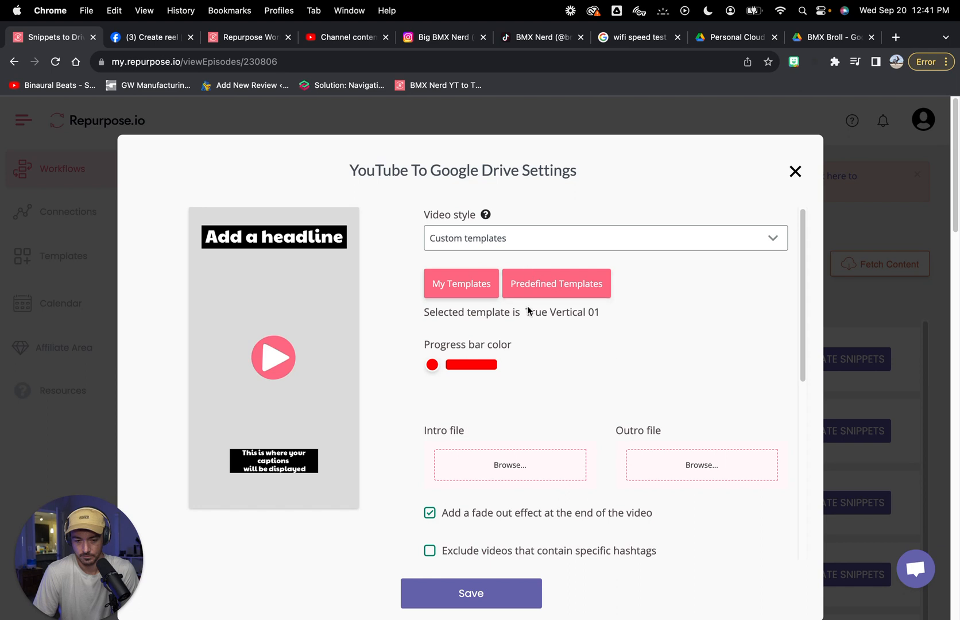
scroll(540, 377, down, 4)
scroll(540, 378, down, 4)
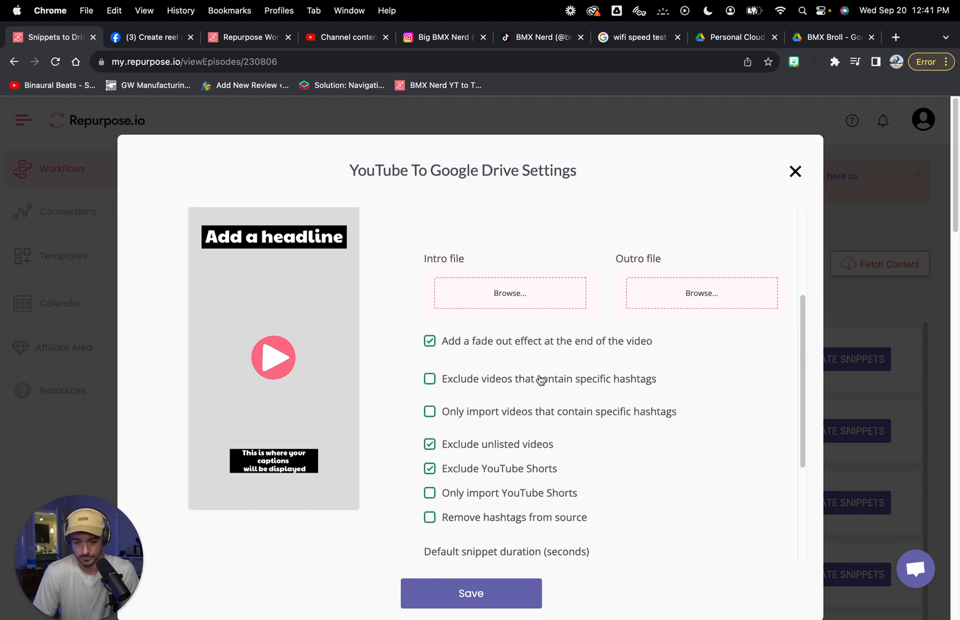
scroll(482, 354, down, 1)
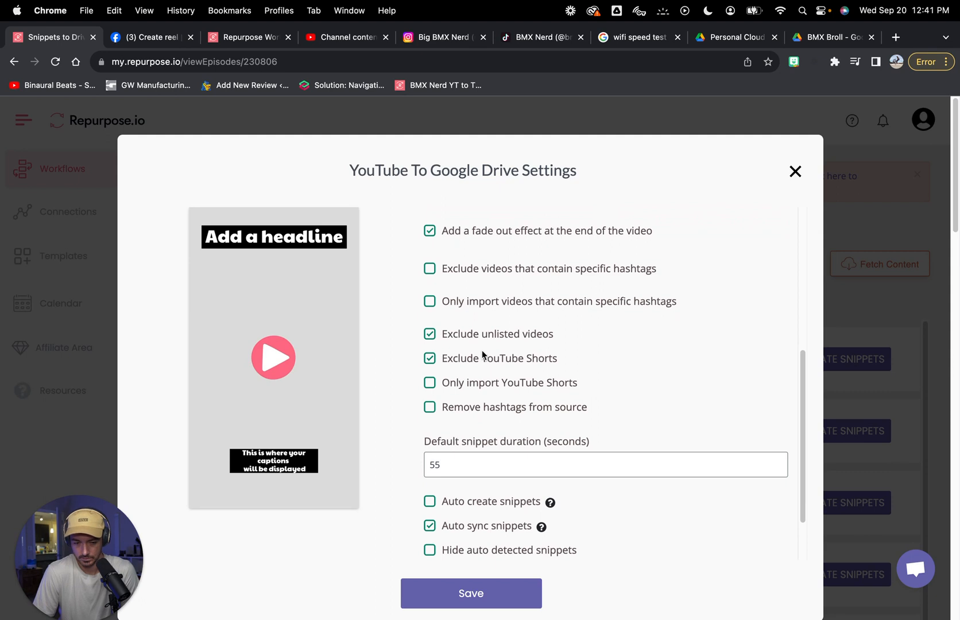
scroll(483, 354, down, 1)
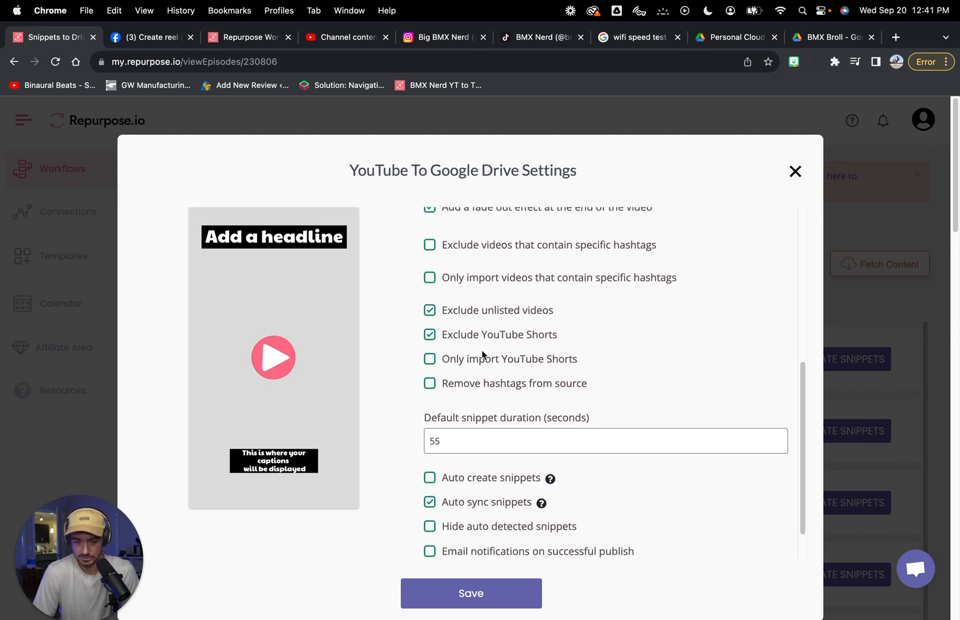
scroll(483, 355, down, 2)
double_click(472, 393)
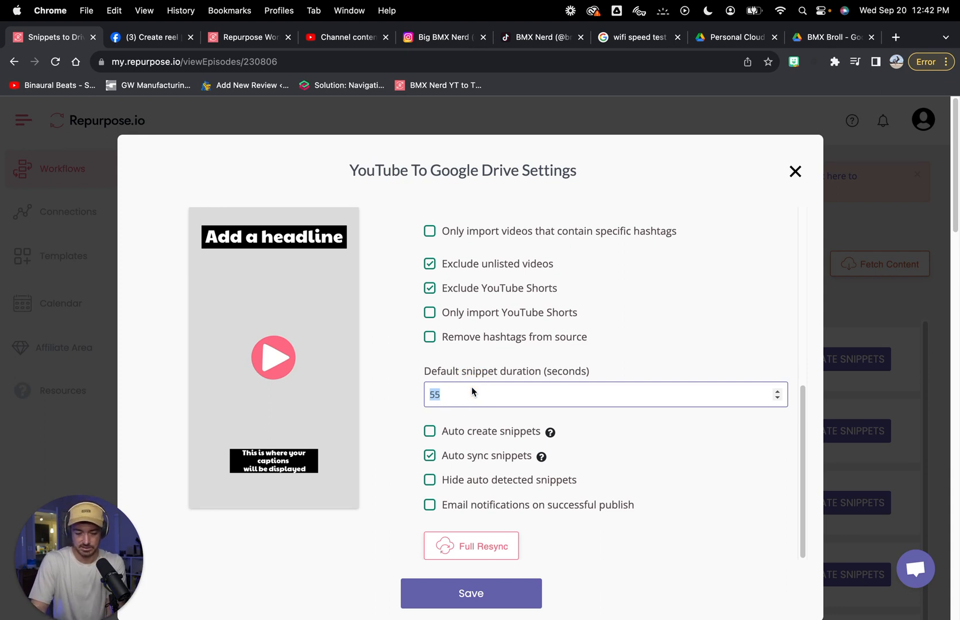
text(28)
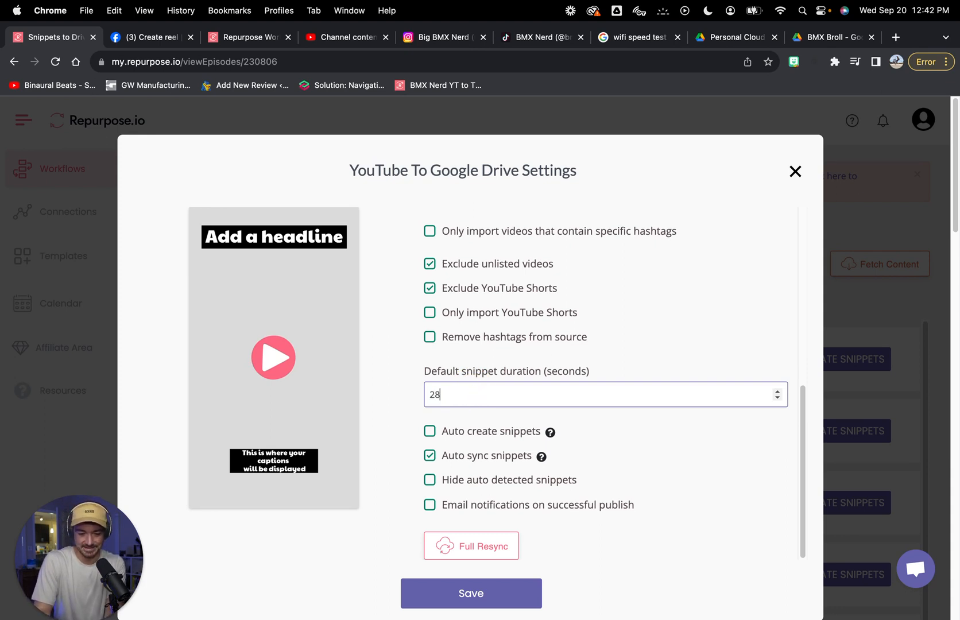
Step: Enable Auto create snippets for the Snippets to Drive workflow
click(594, 429)
click(430, 431)
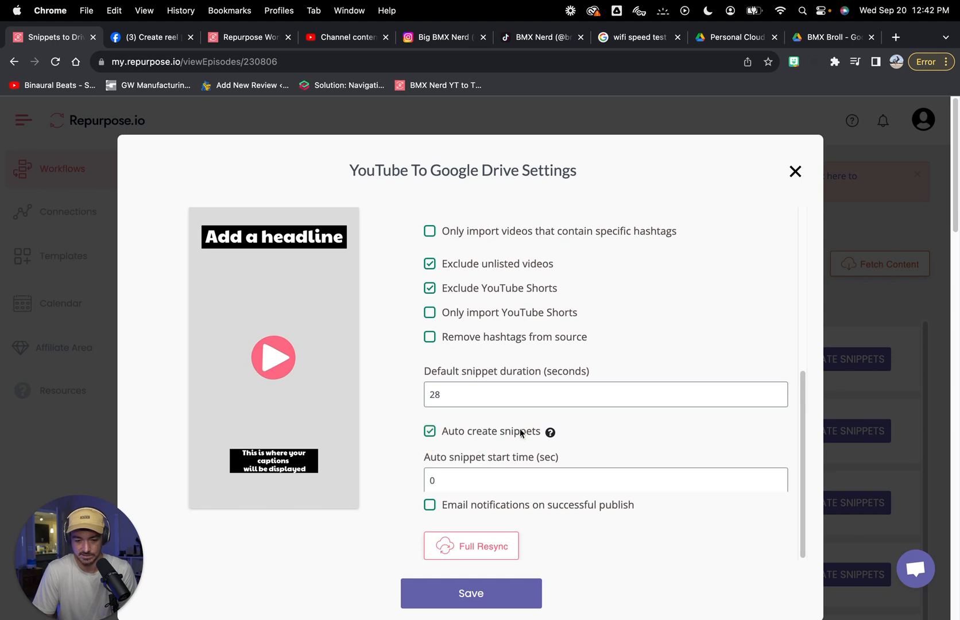
scroll(605, 434, down, 1)
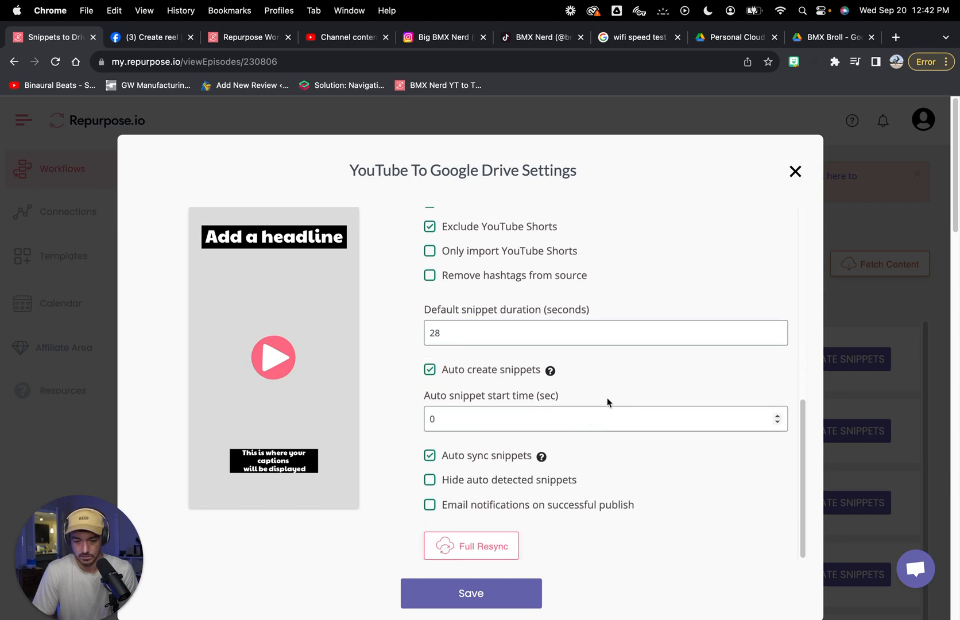
Step: Open the help article on auto-creating snippets, skim its Live Training #14 video to about 7:14, and close it
click(550, 371)
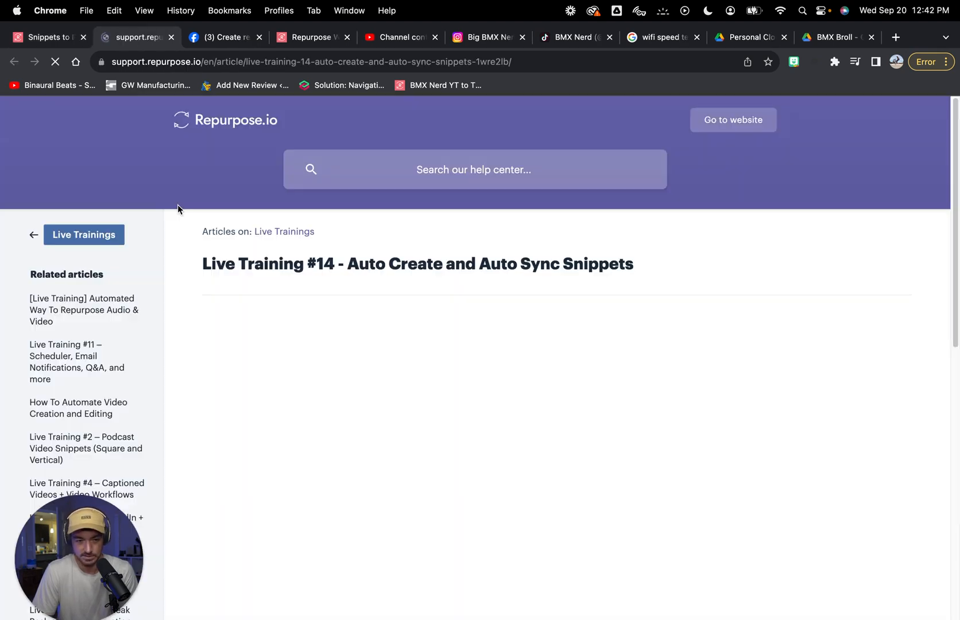
scroll(451, 269, down, 9)
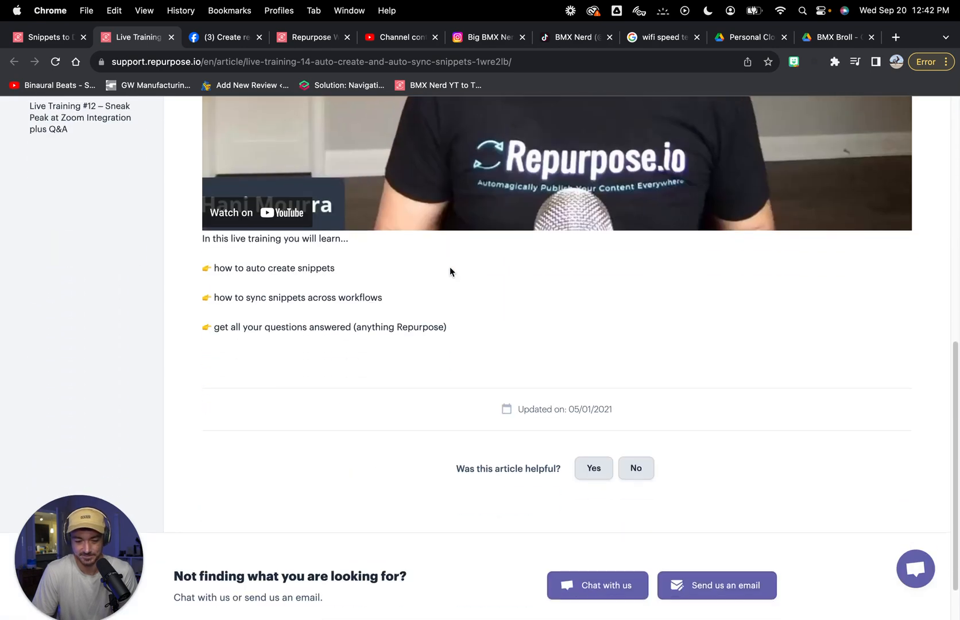
scroll(449, 270, up, 4)
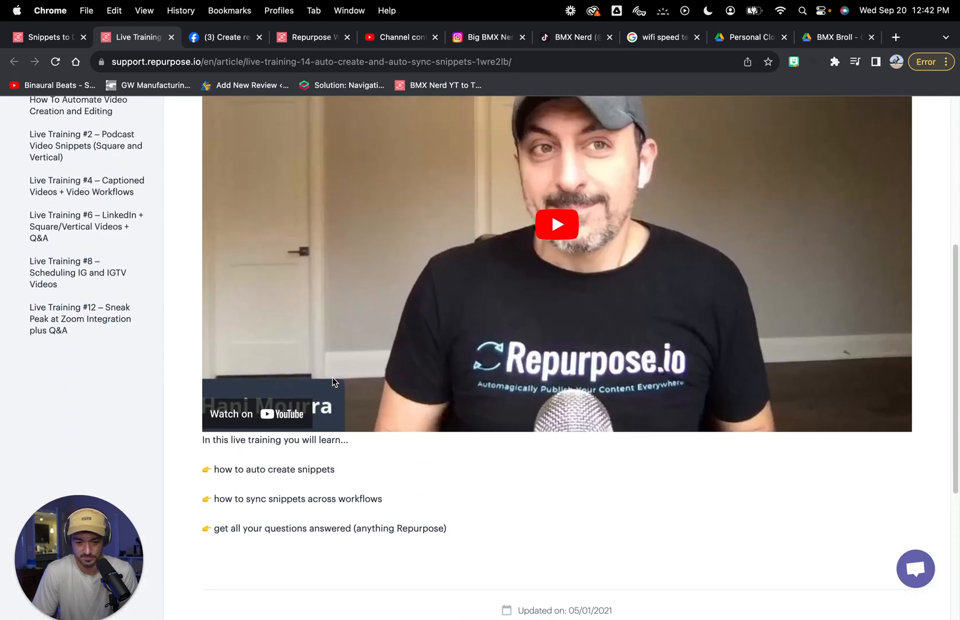
click(560, 225)
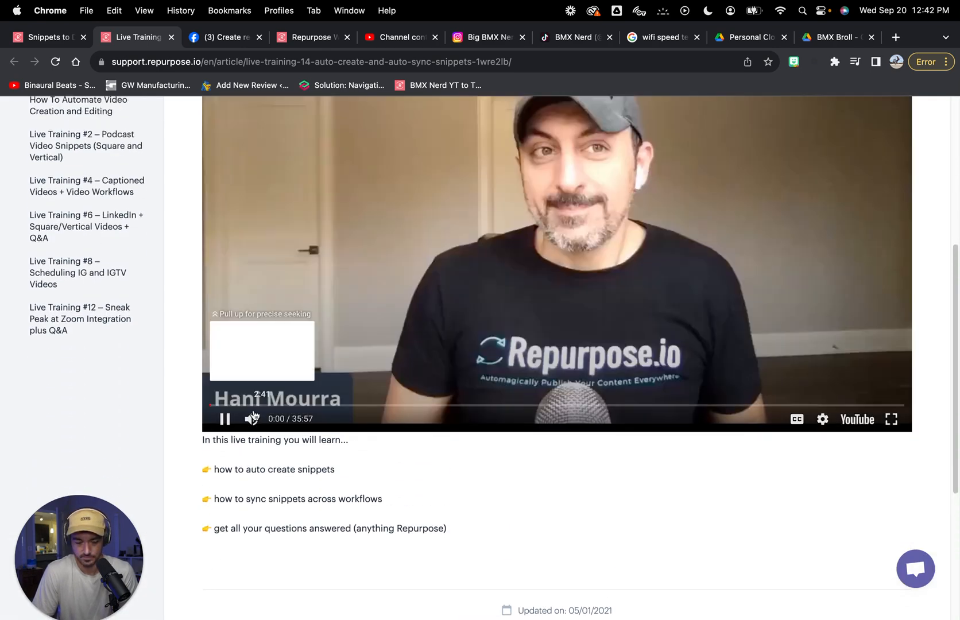
click(251, 406)
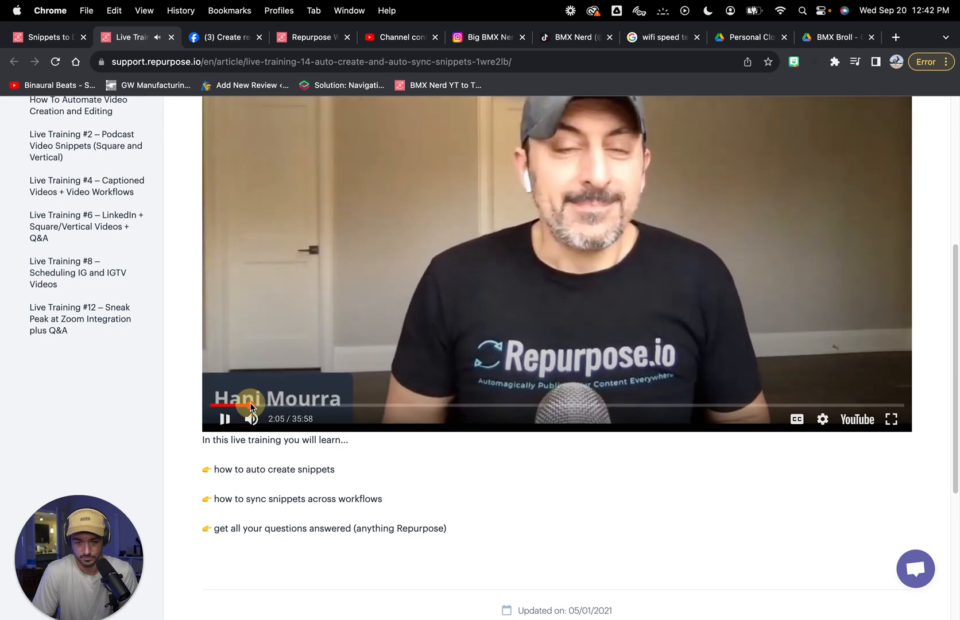
click(290, 406)
click(351, 405)
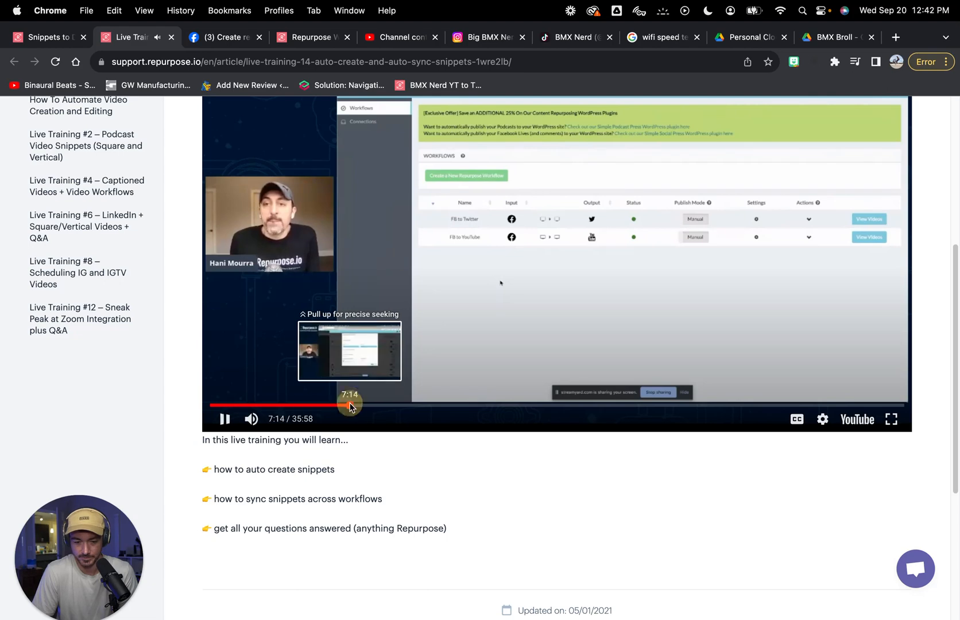
scroll(539, 319, up, 3)
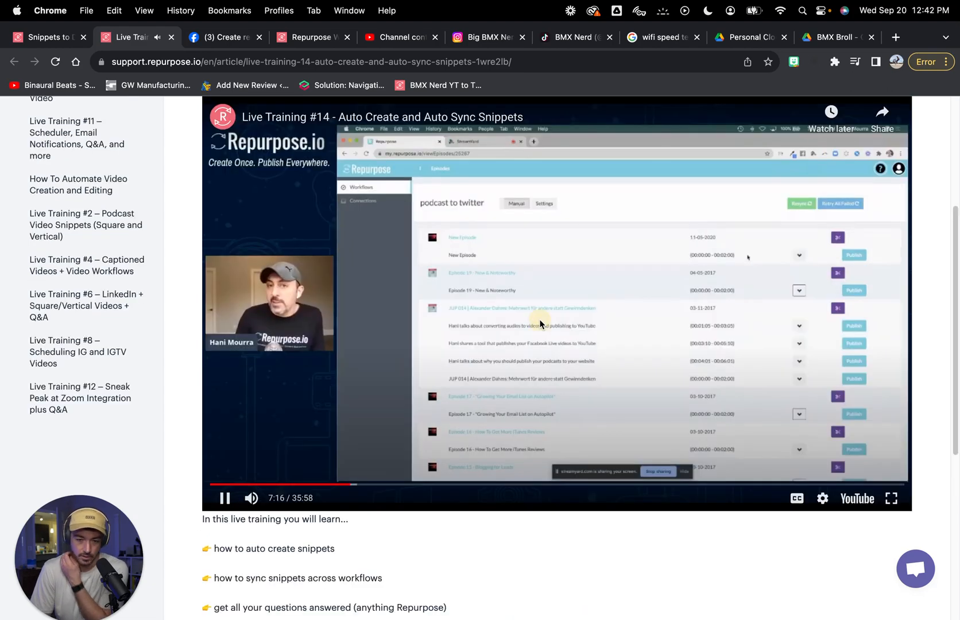
click(171, 37)
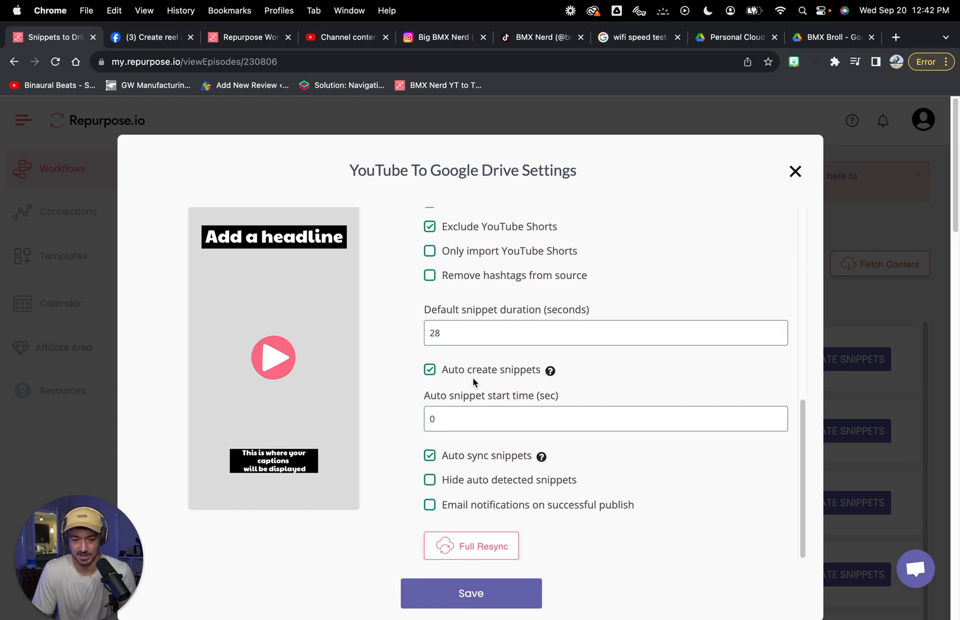
Step: Set the auto snippet start time to 5 seconds and save the Snippets to Drive workflow settings
click(473, 420)
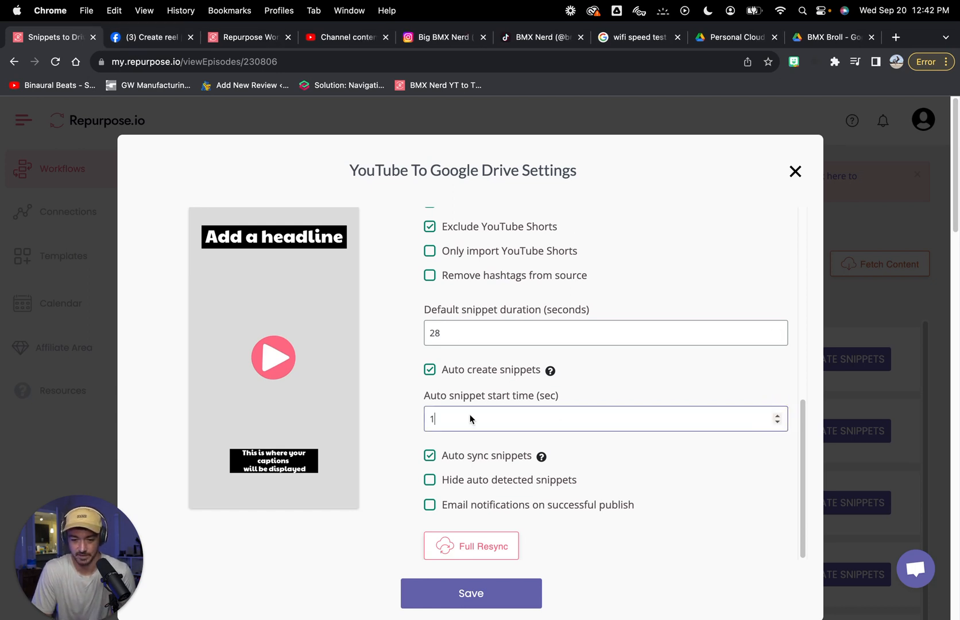
key(BackSpace)
text(5)
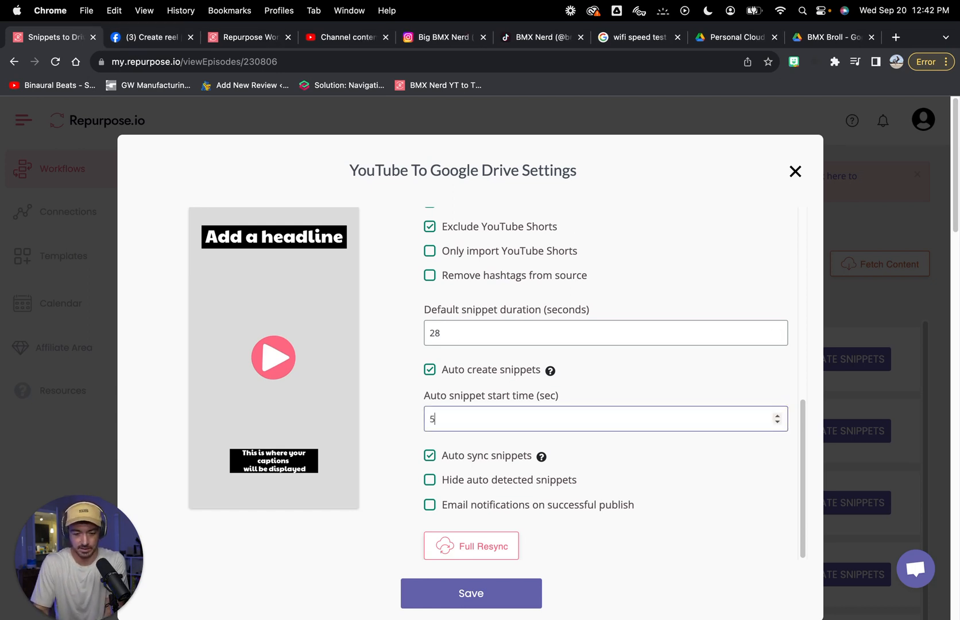
click(615, 464)
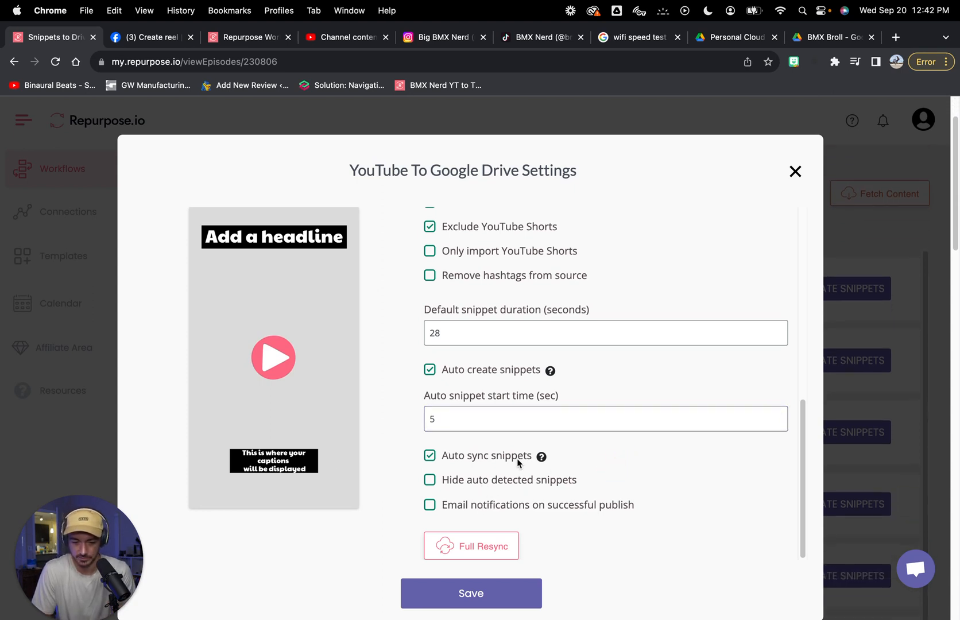
click(463, 594)
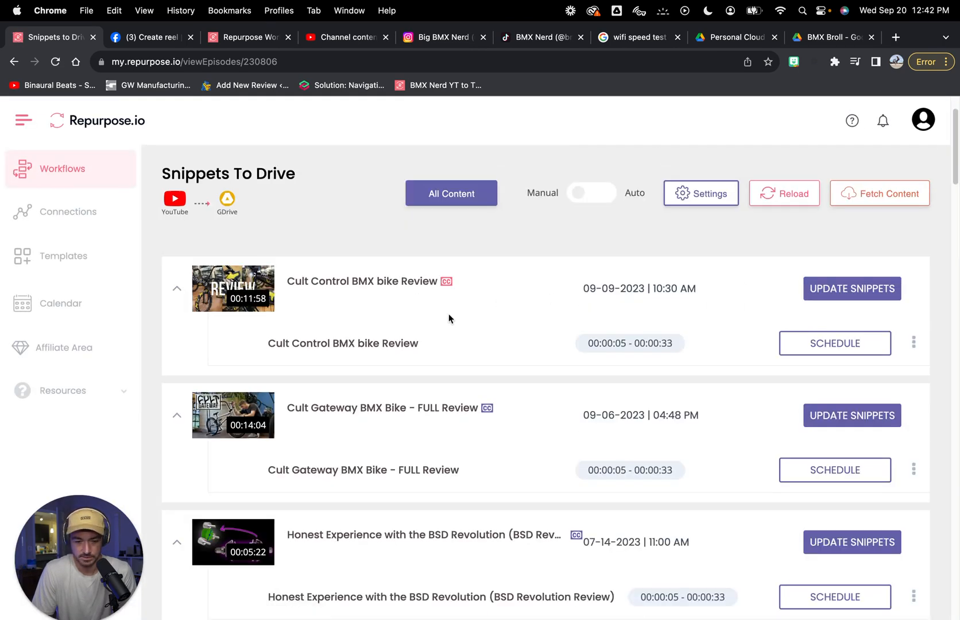
Step: Set the workflow's default snippet duration to 180 seconds and auto snippet start time to 0, and save the settings
scroll(323, 343, down, 5)
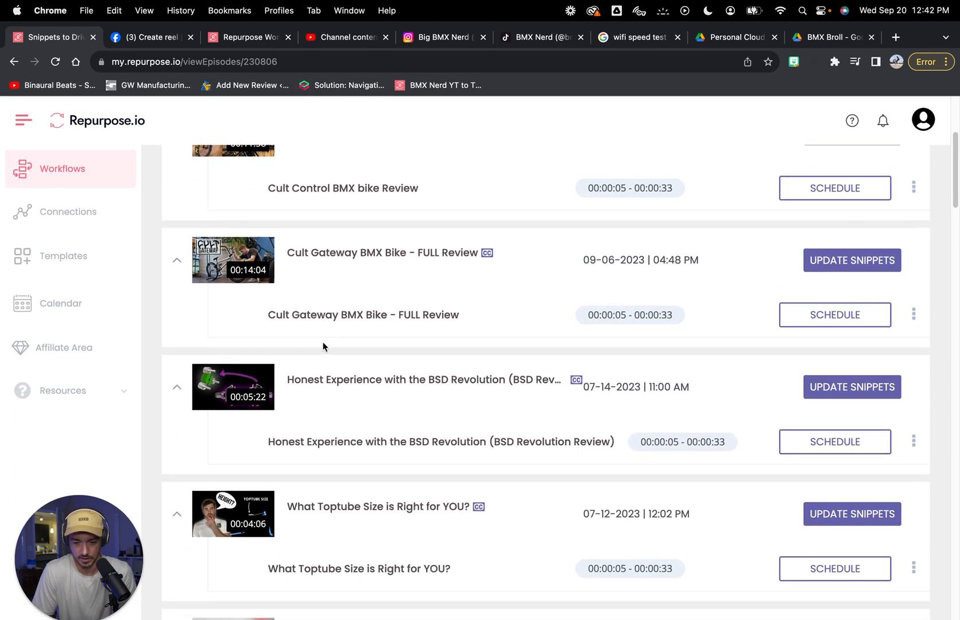
scroll(528, 358, up, 2)
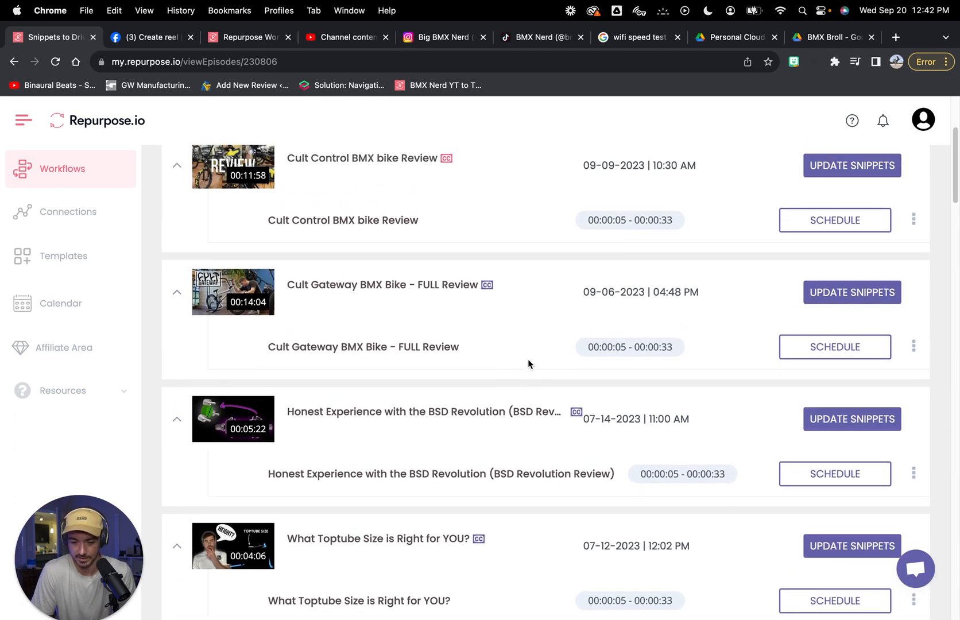
scroll(529, 359, down, 6)
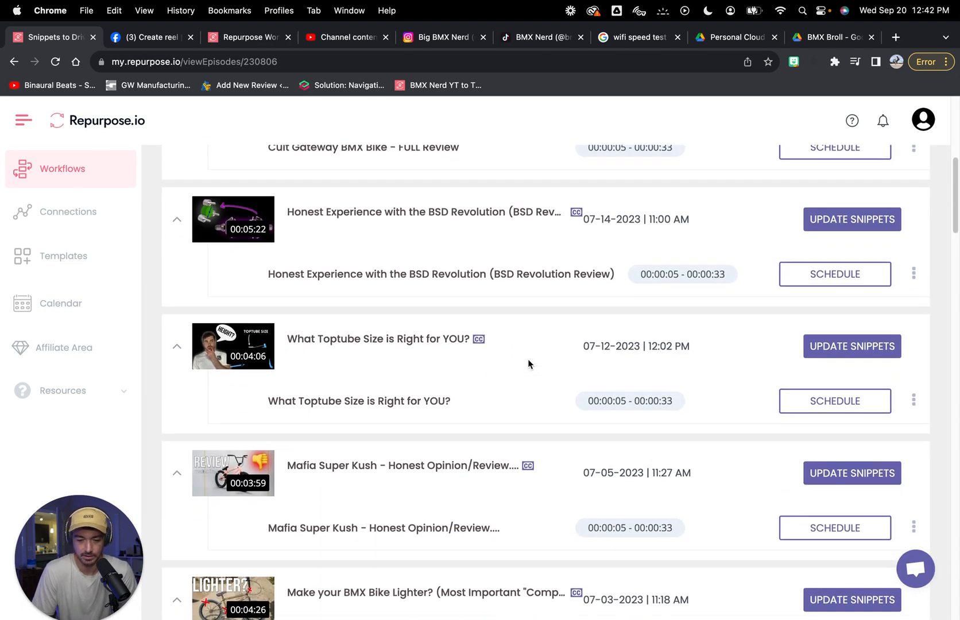
scroll(529, 358, up, 6)
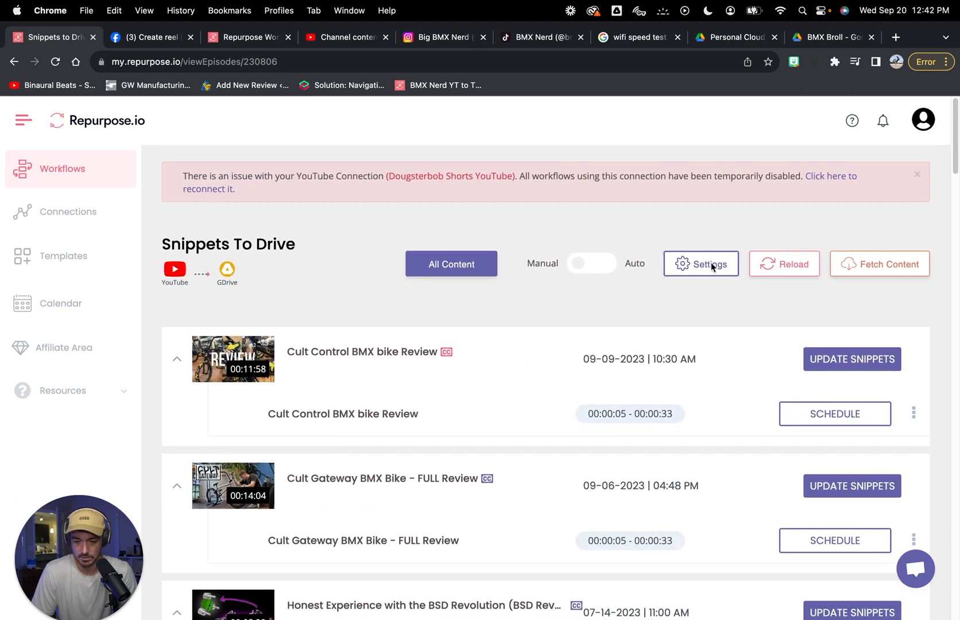
click(711, 265)
scroll(593, 360, down, 4)
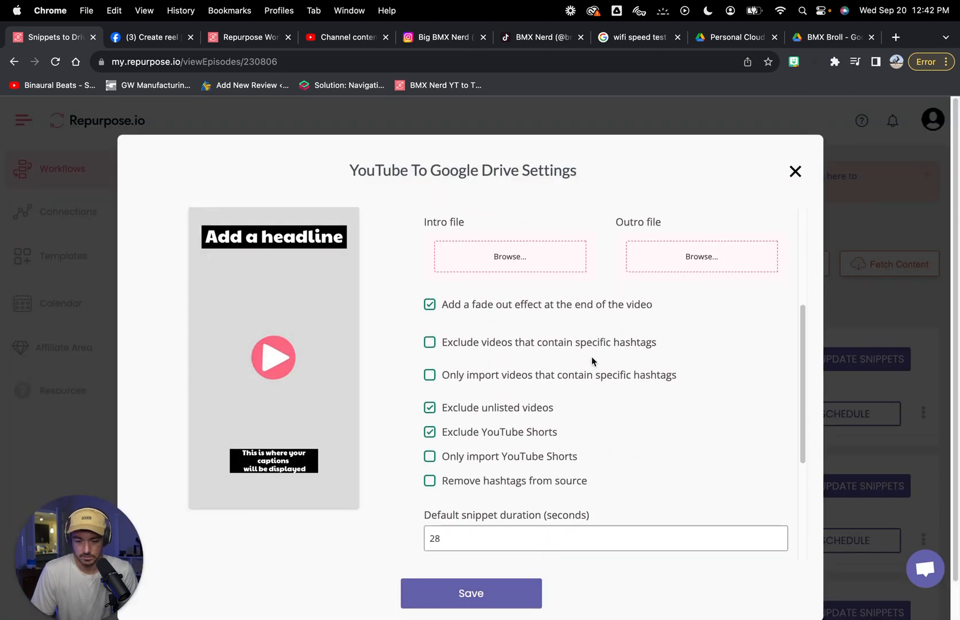
scroll(592, 360, down, 5)
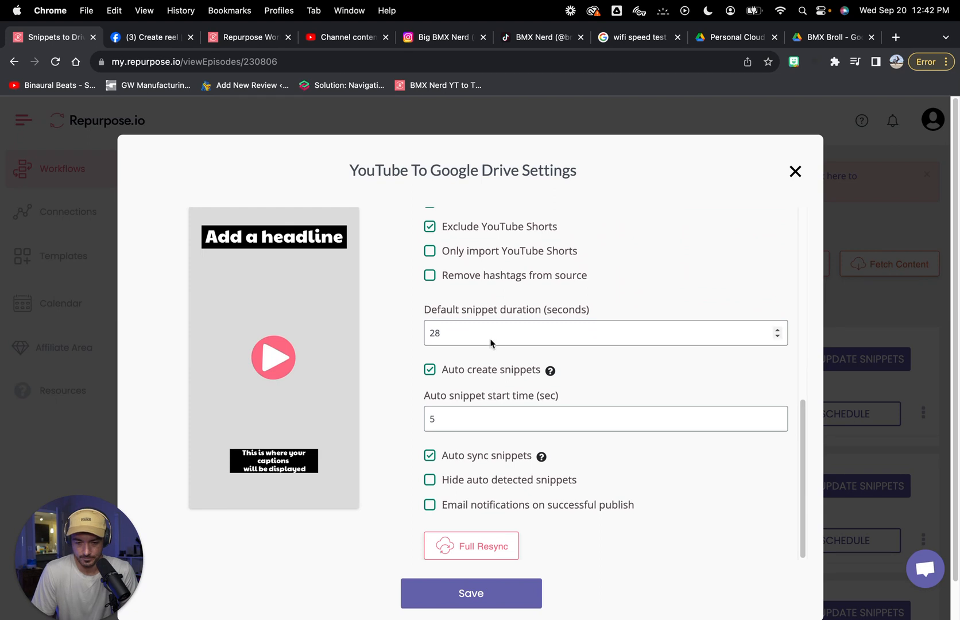
click(498, 338)
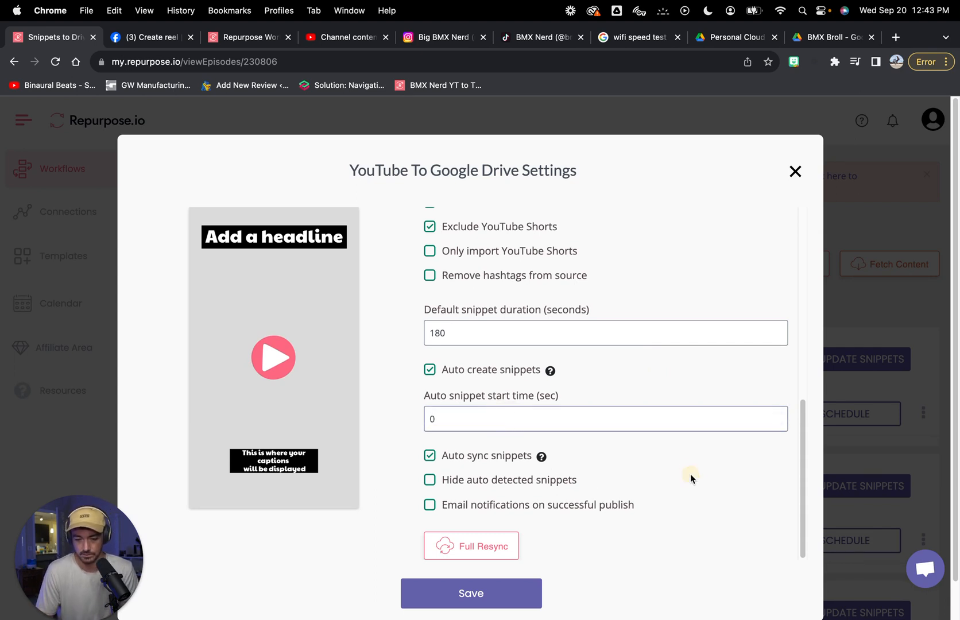
click(491, 589)
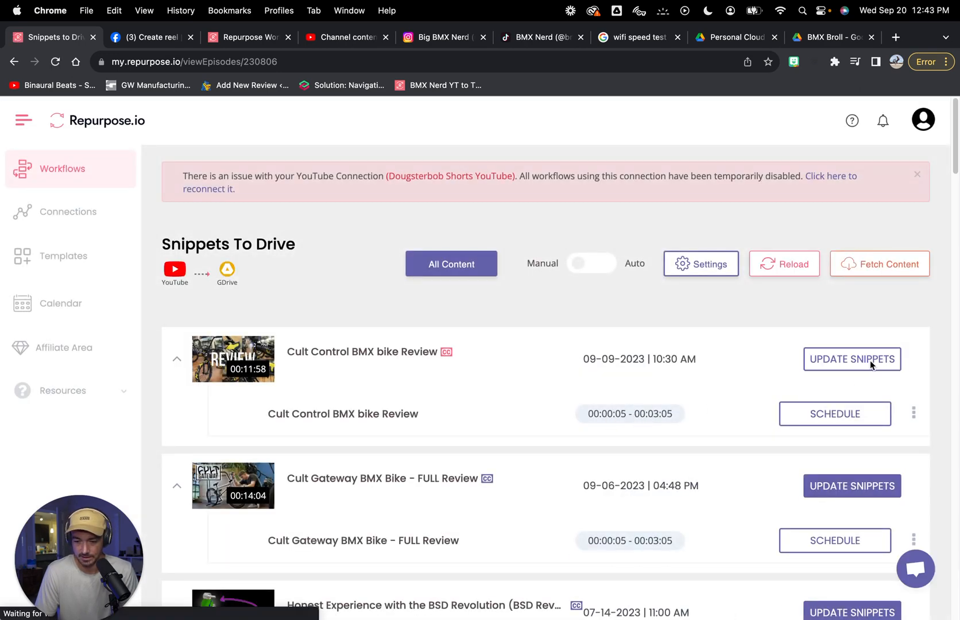
Step: For Cult Control BMX bike Review, end the first snippet at 1:40 and add a second from about 2:03 to 5:24
click(856, 358)
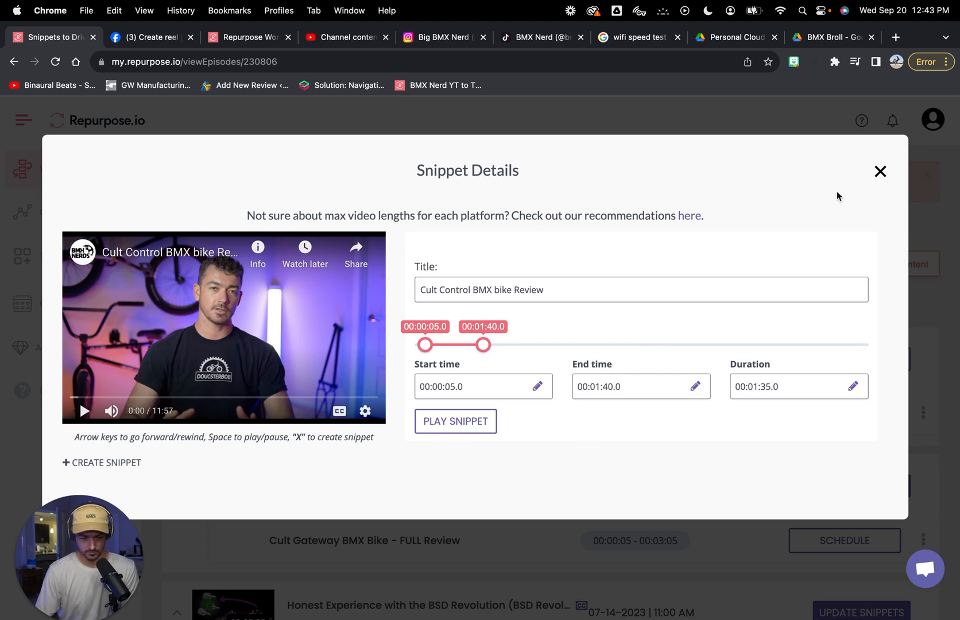
click(99, 464)
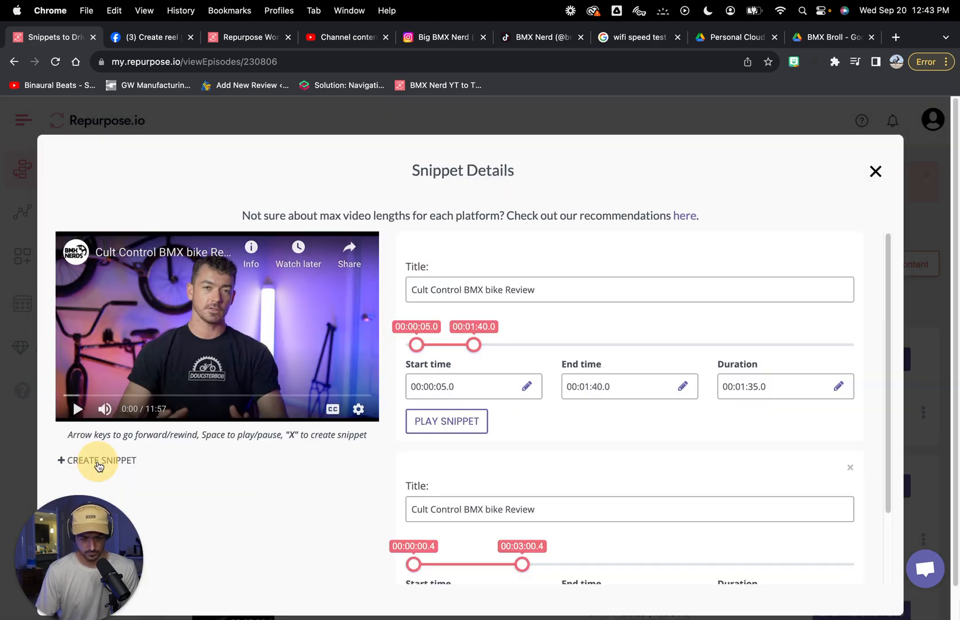
scroll(550, 440, down, 3)
scroll(550, 439, up, 1)
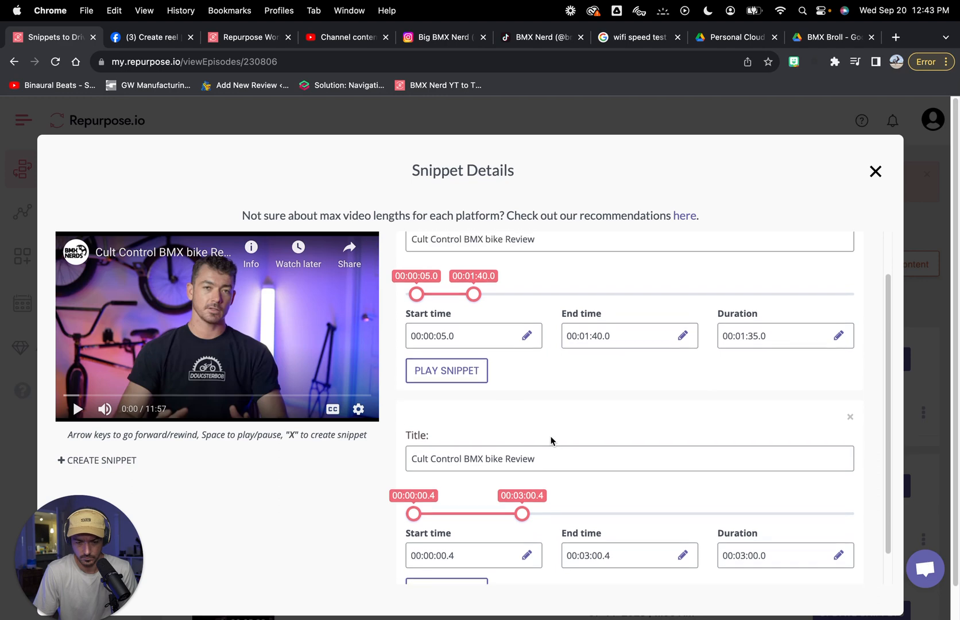
drag(521, 506, 607, 513)
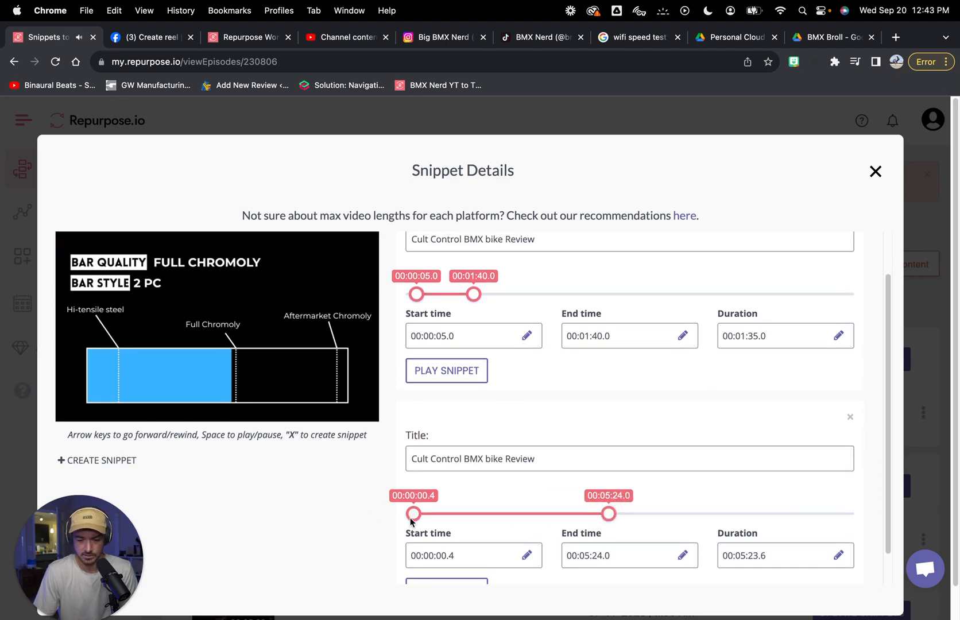
drag(453, 513, 486, 514)
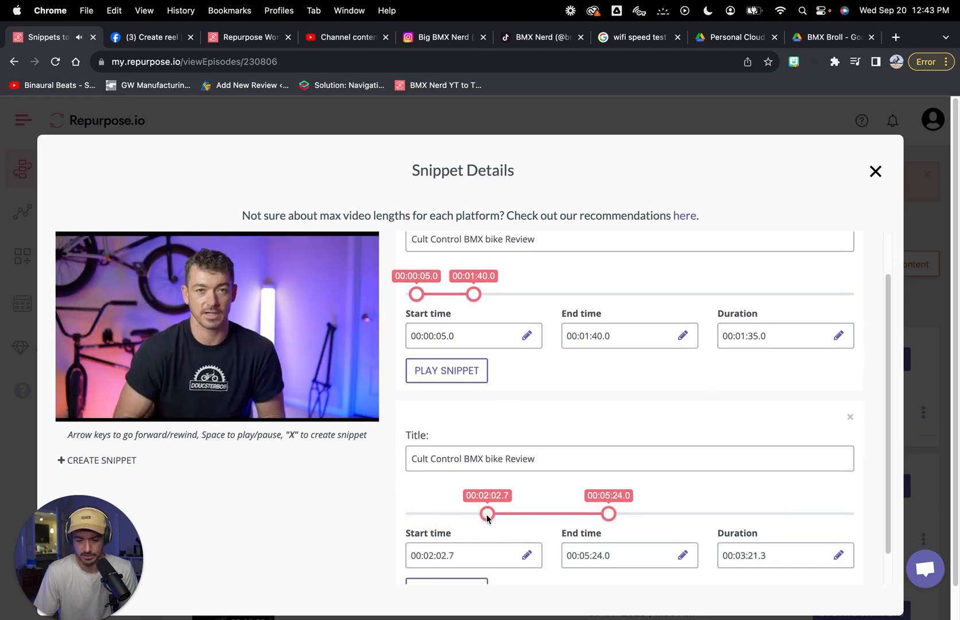
Step: Title the two snippets Cult Control BMX bike Review 1/2 and Cult Control BMX bike Review 2/2, and close the snippet details
scroll(689, 469, up, 2)
scroll(688, 467, down, 1)
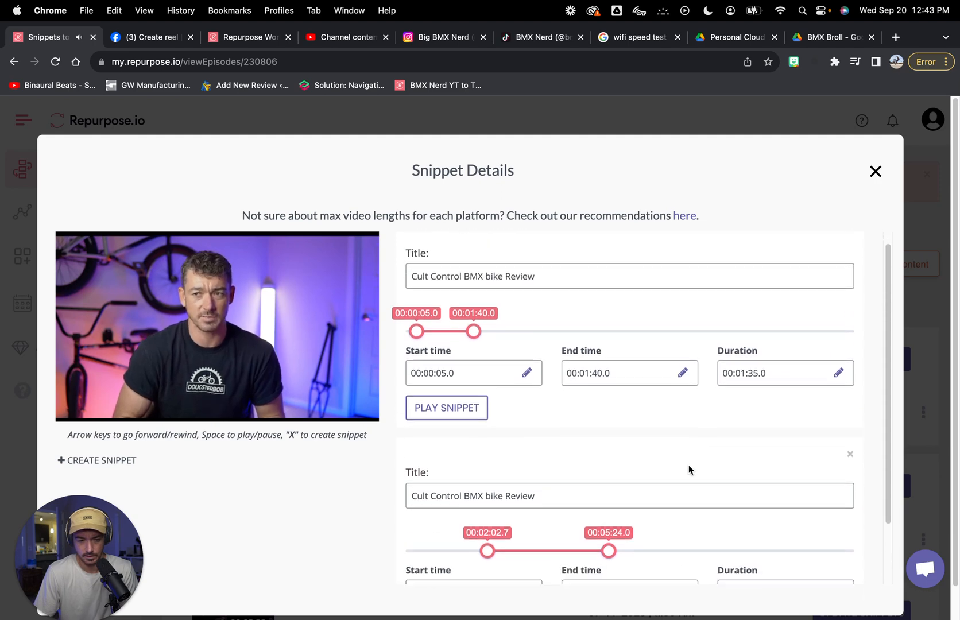
click(554, 264)
text(1/2)
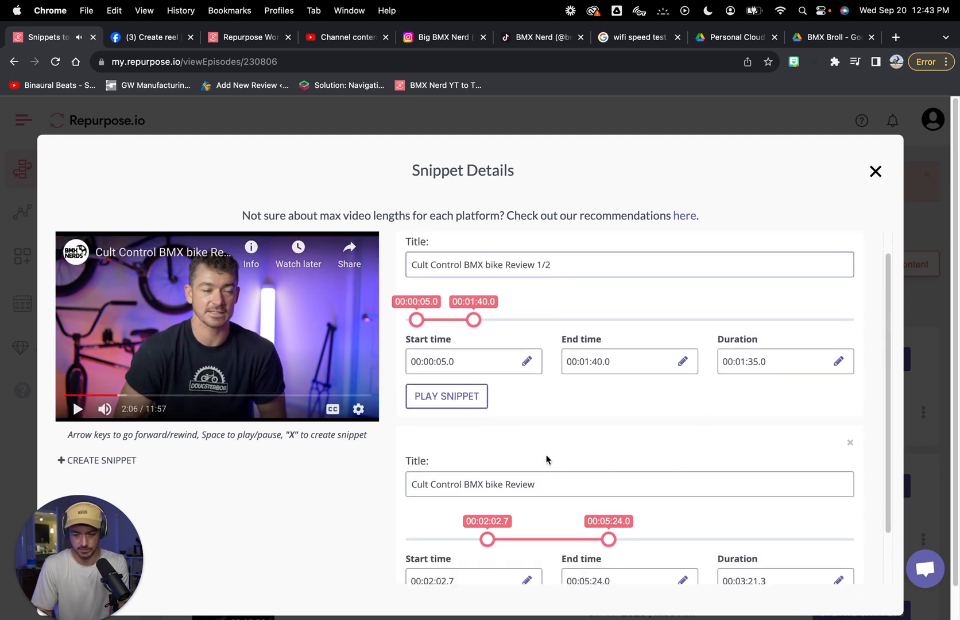
click(549, 485)
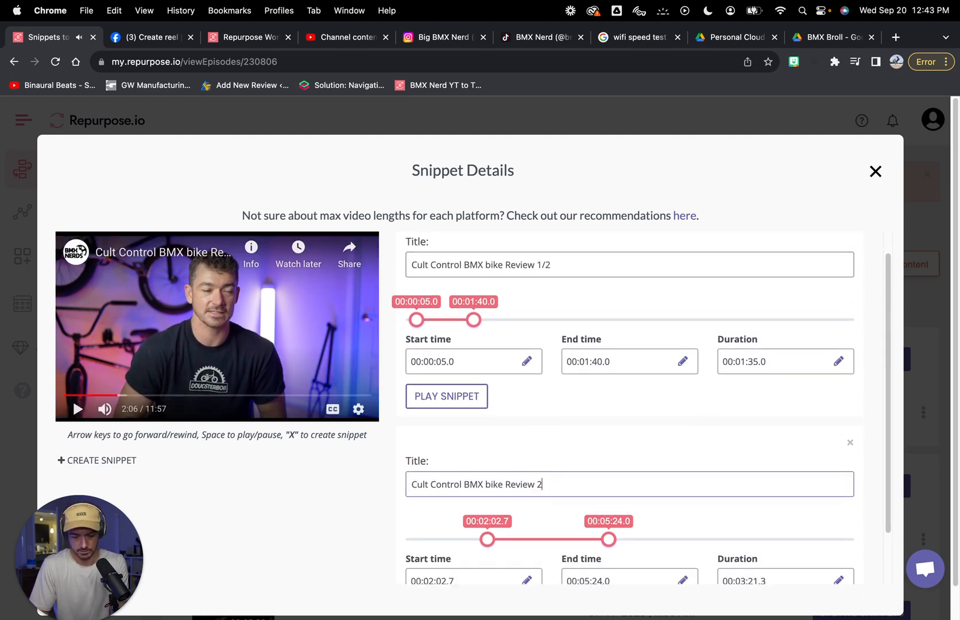
scroll(630, 402, down, 2)
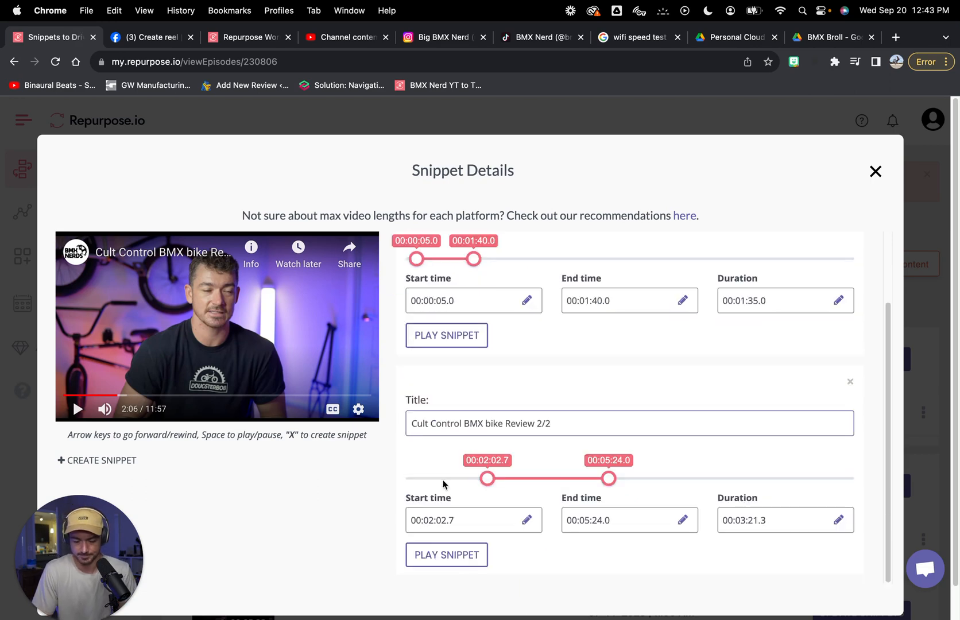
click(340, 535)
scroll(340, 536, up, 2)
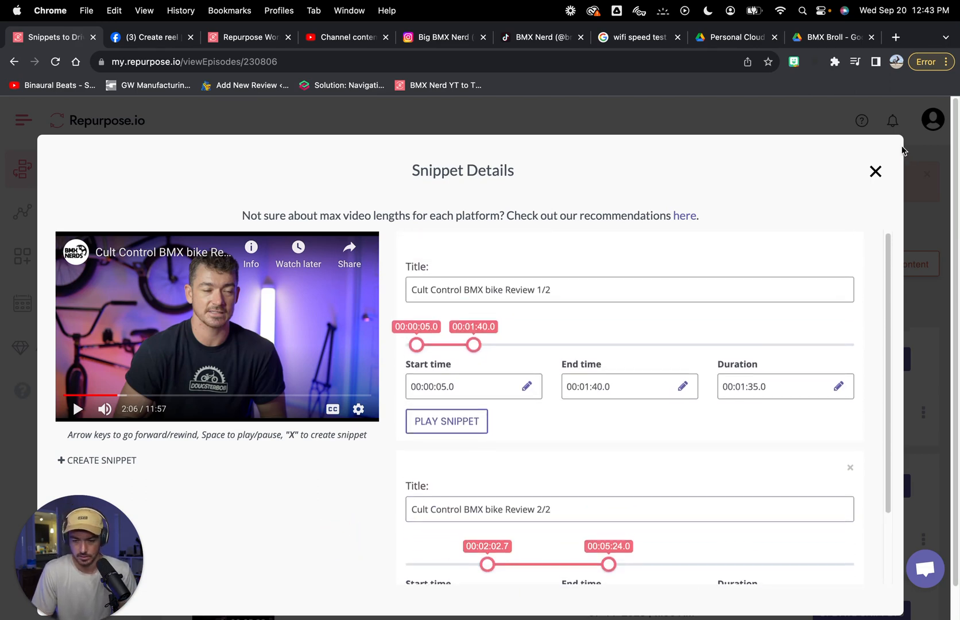
click(875, 171)
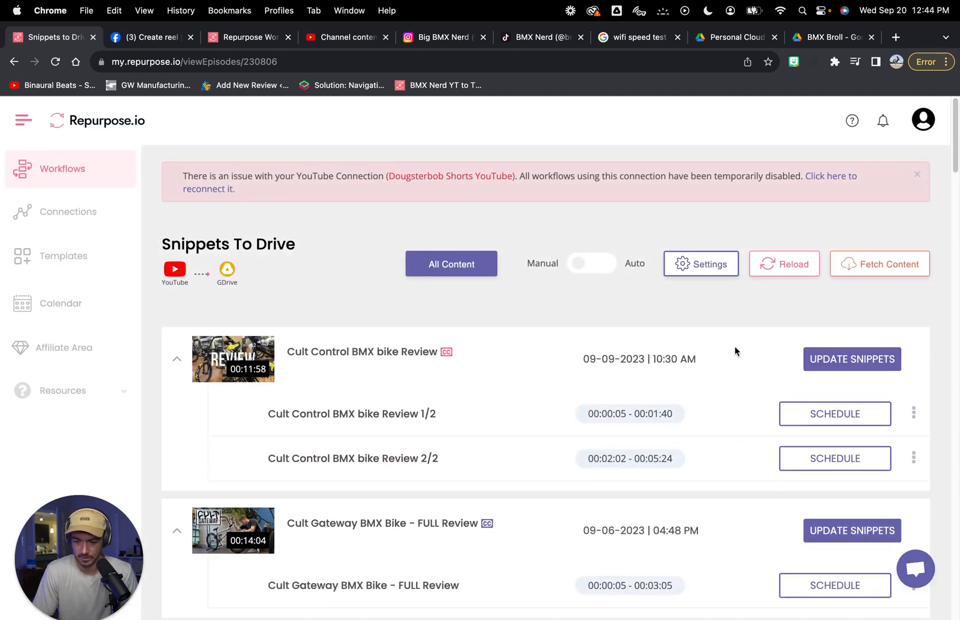
Step: Turn off auto sync snippets in the Snippets To Drive workflow settings and save them
scroll(734, 351, down, 8)
scroll(743, 316, up, 7)
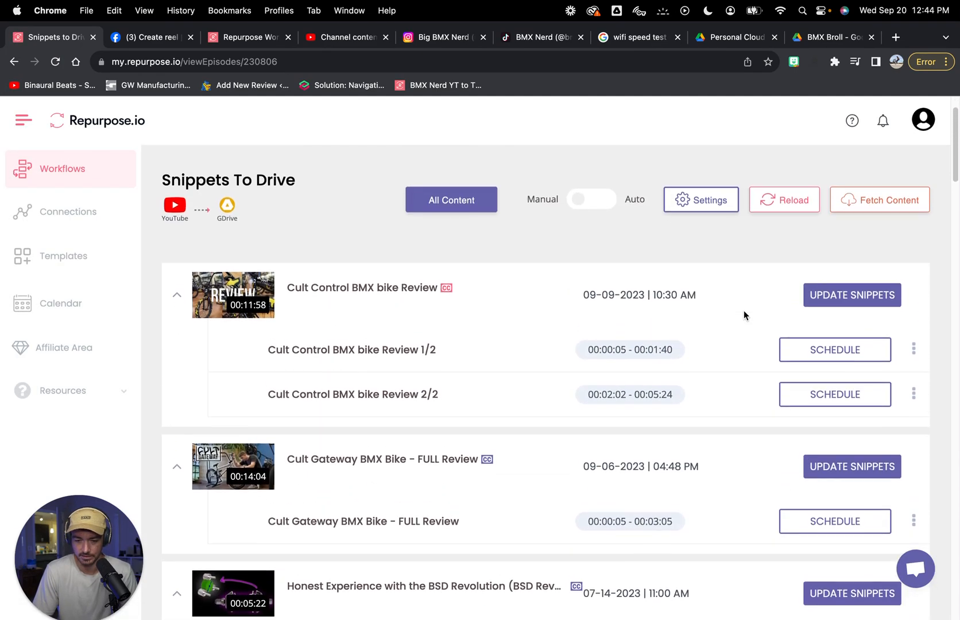
scroll(744, 316, up, 2)
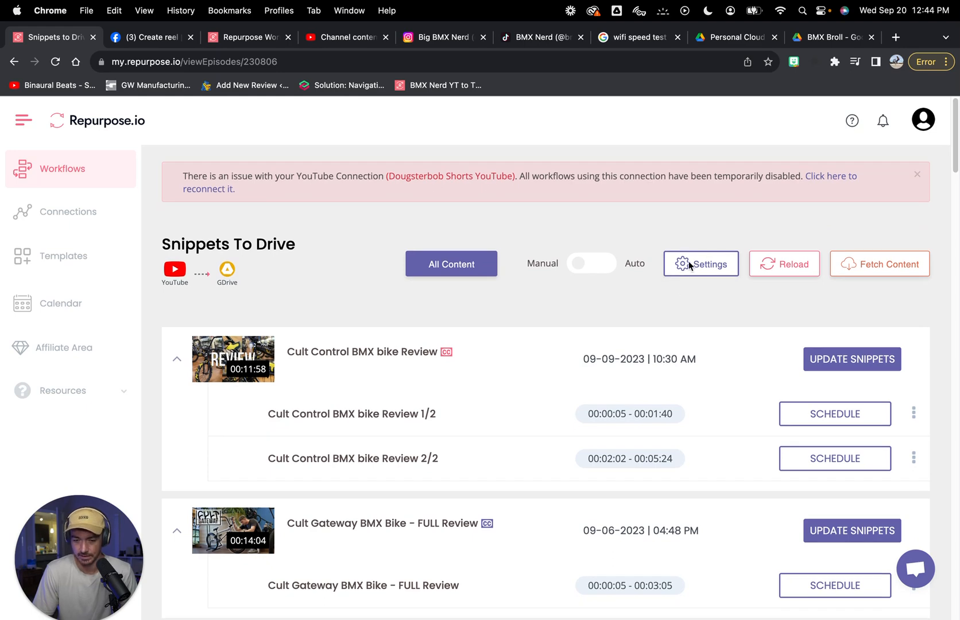
click(688, 263)
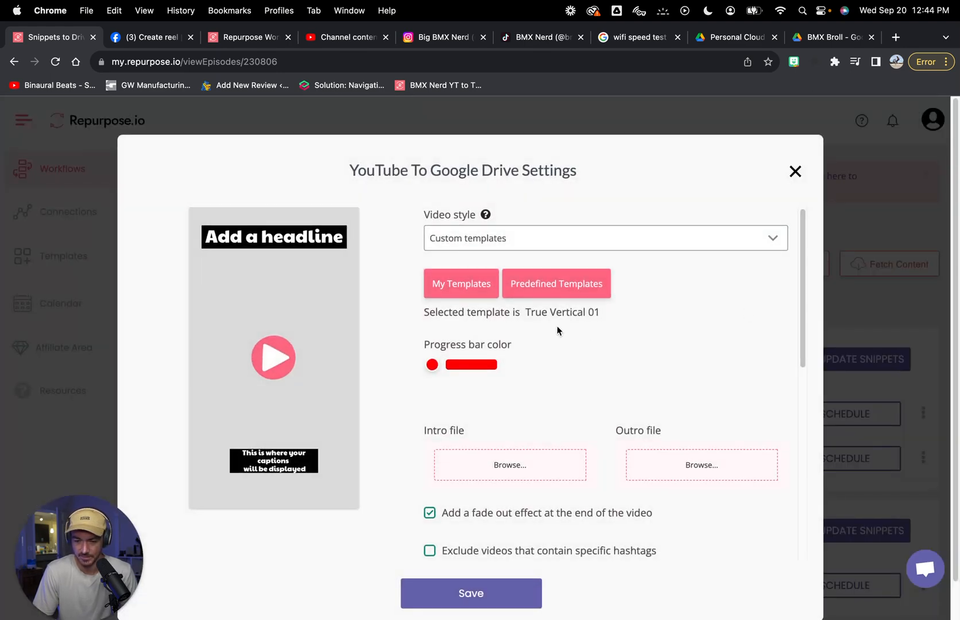
scroll(652, 368, down, 3)
scroll(653, 368, down, 5)
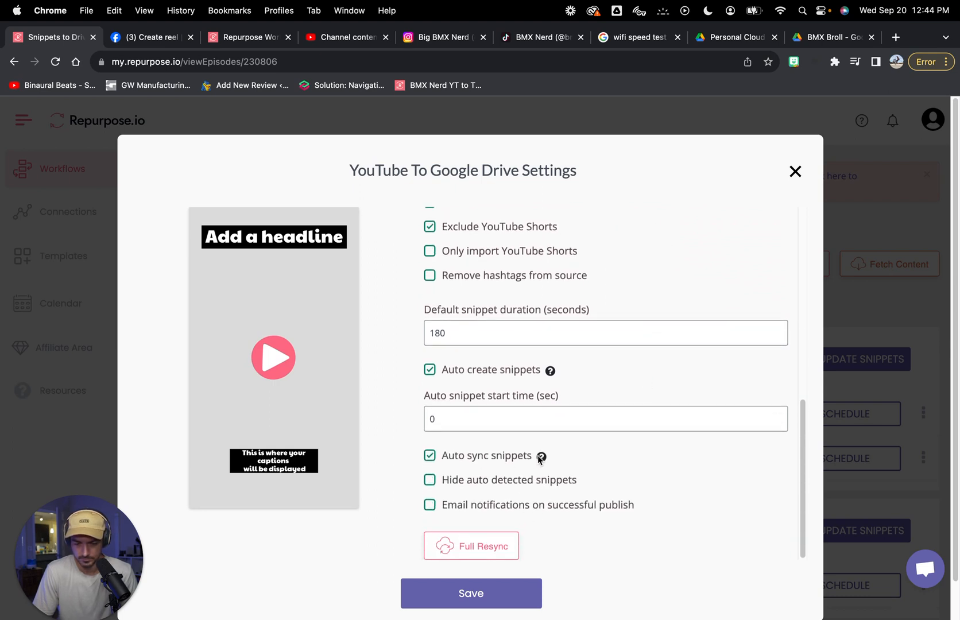
click(429, 456)
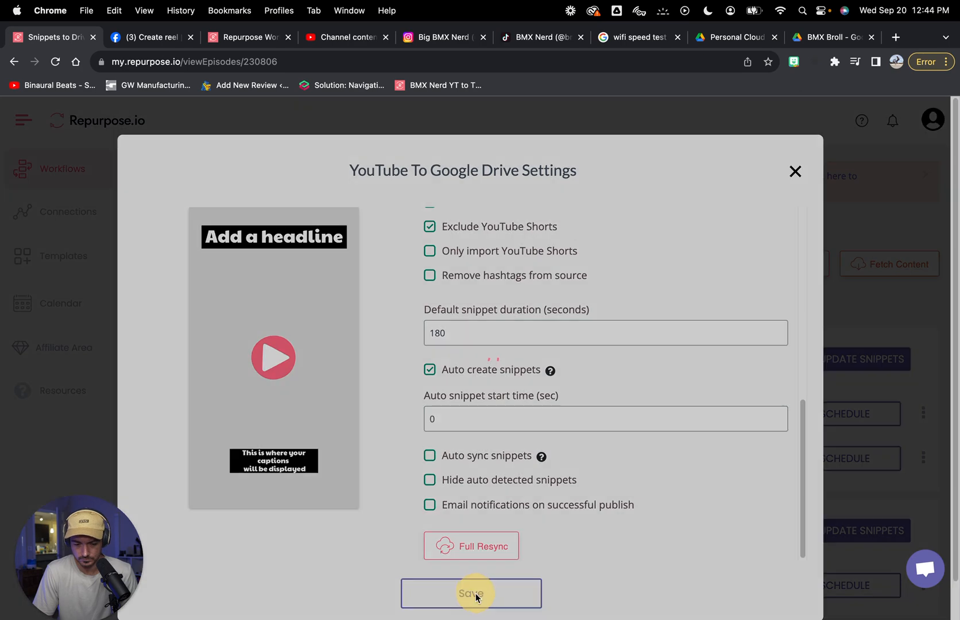
click(475, 593)
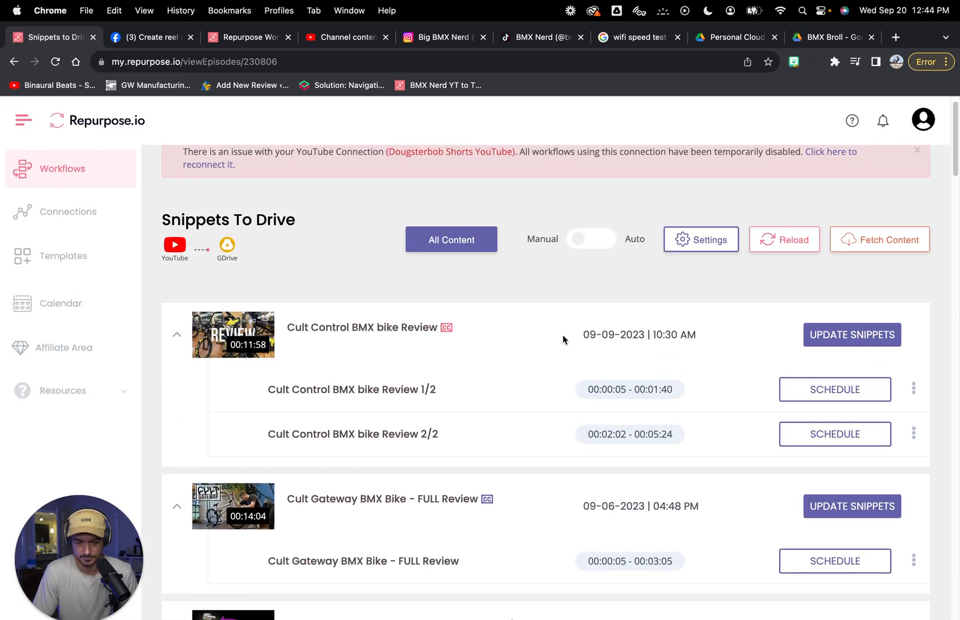
Step: Reload the Snippets To Drive episode list and check the snippet time ranges of the listed videos
click(791, 241)
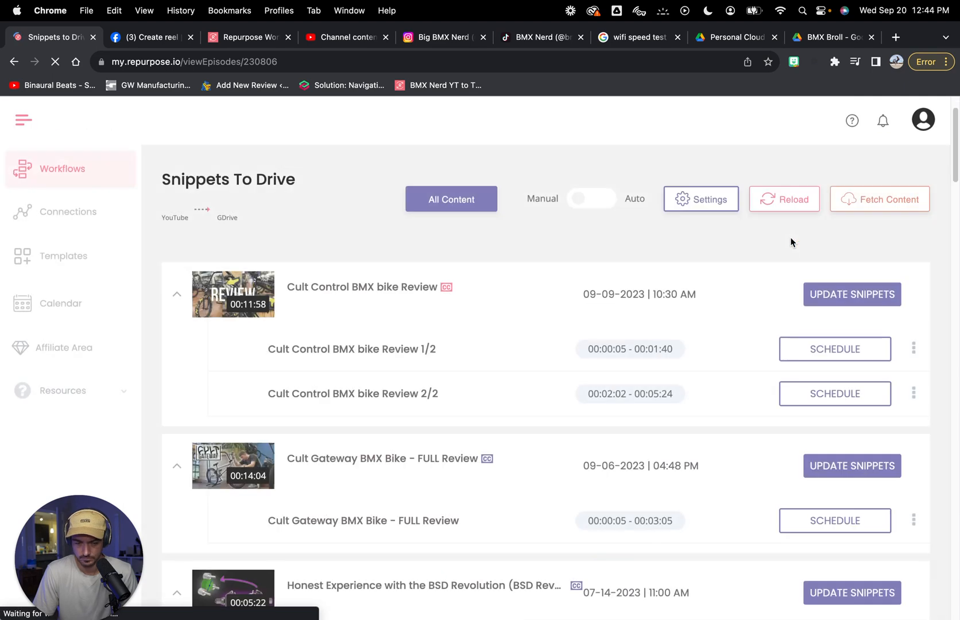
scroll(484, 403, down, 10)
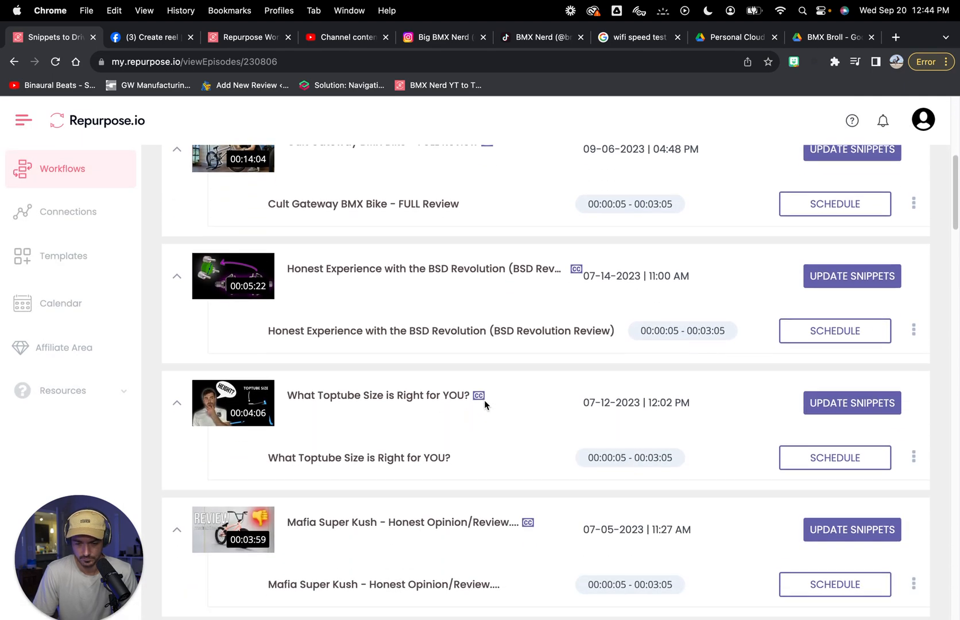
scroll(484, 404, down, 18)
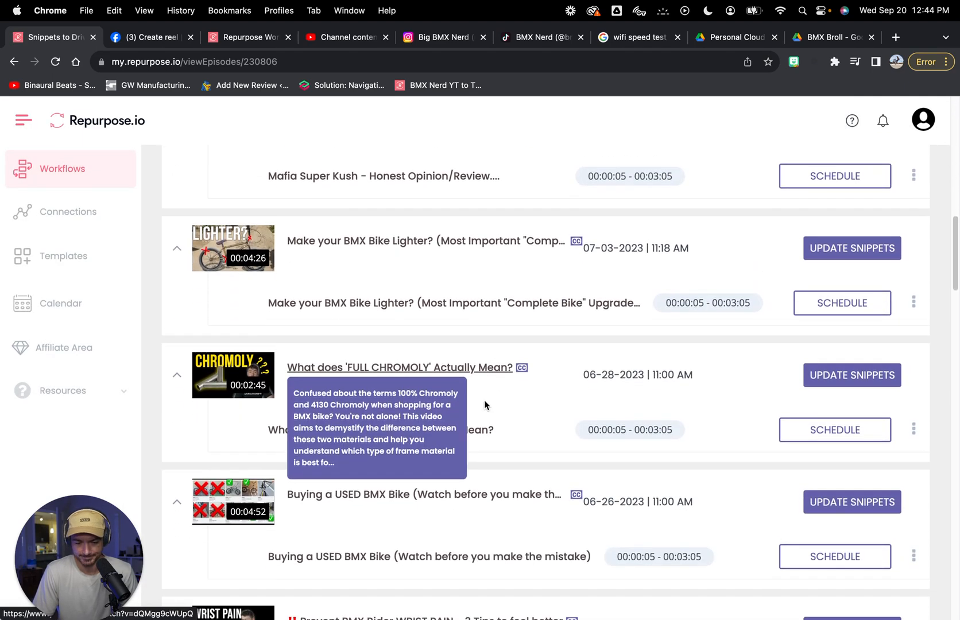
scroll(485, 401, down, 2)
Step: View the publish preview of the Cult Control BMX bike Review 1/2 snippet and close it without publishing
scroll(485, 401, up, 20)
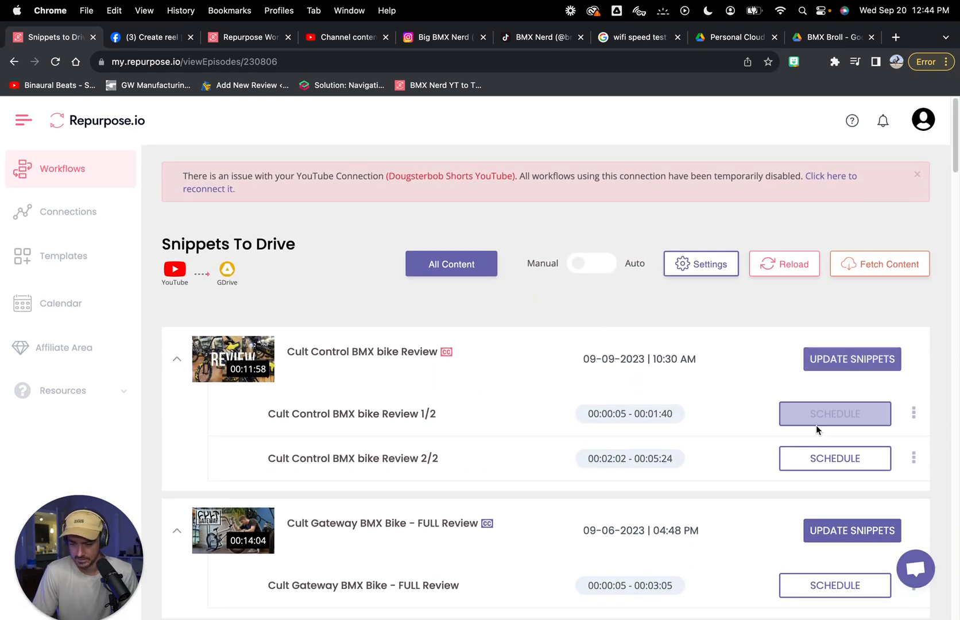
click(828, 414)
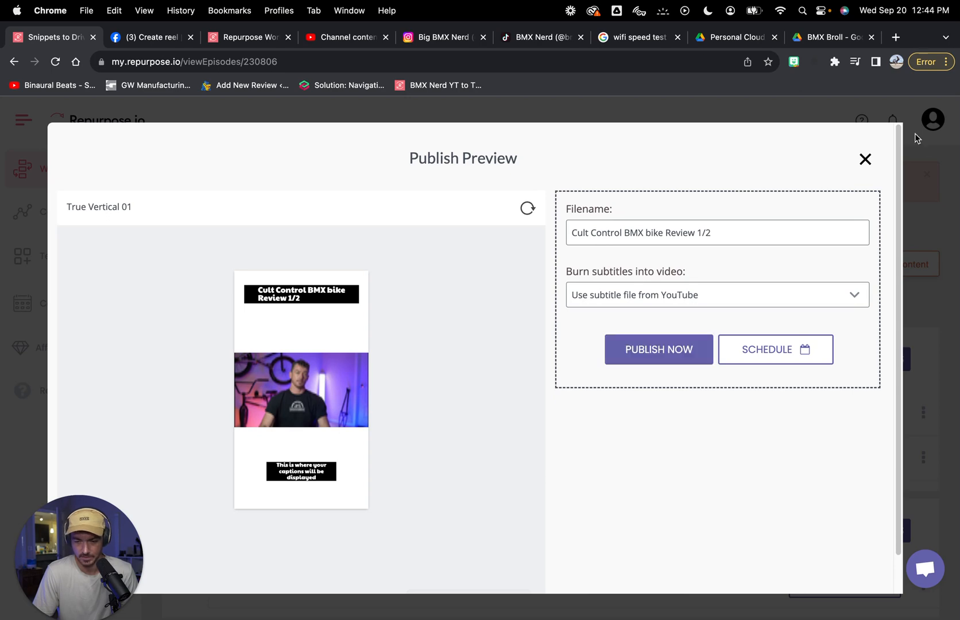
click(867, 160)
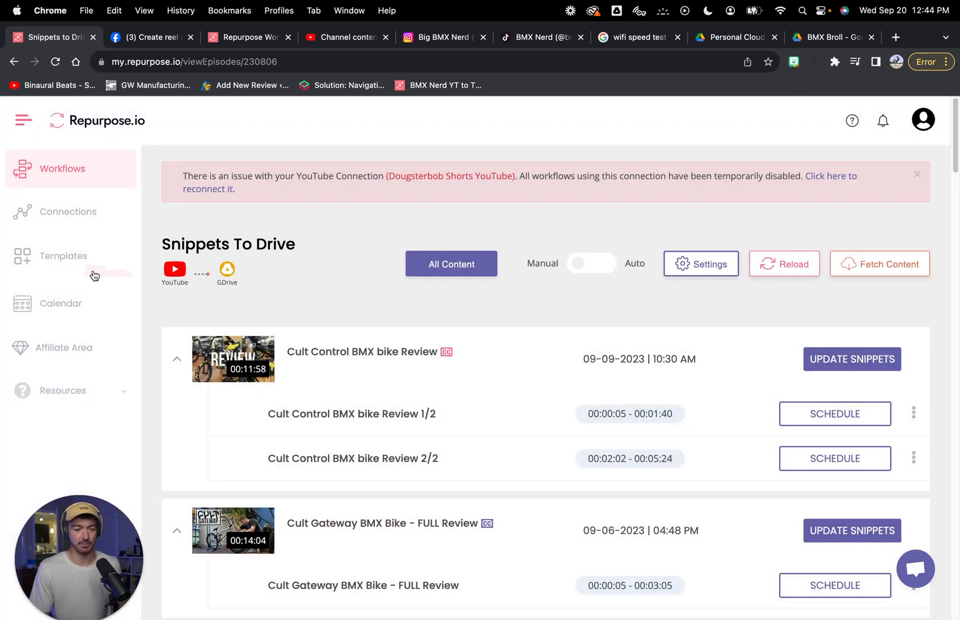